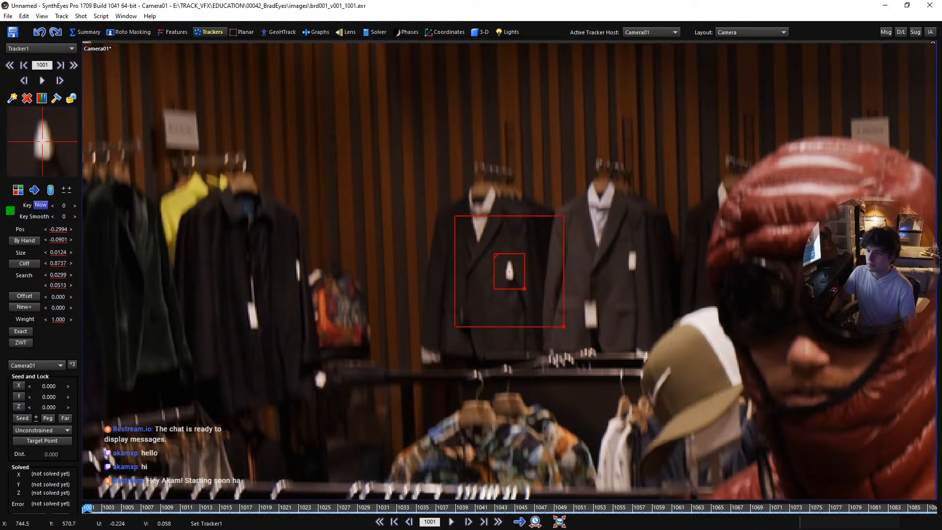
Track the white tag on the left suit jacket forward to frame 1014, recentring the tracker on it by hand at frame 1013
key(ctrl+f)
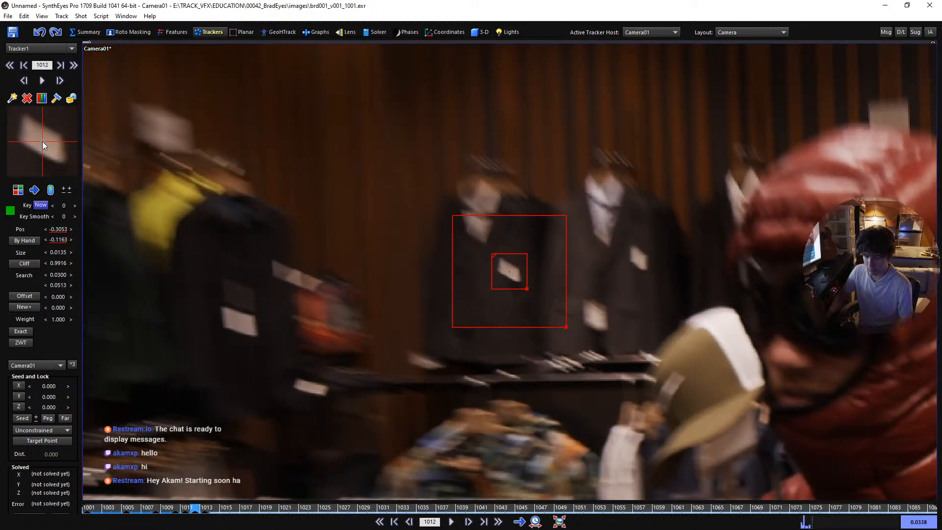
key(s)
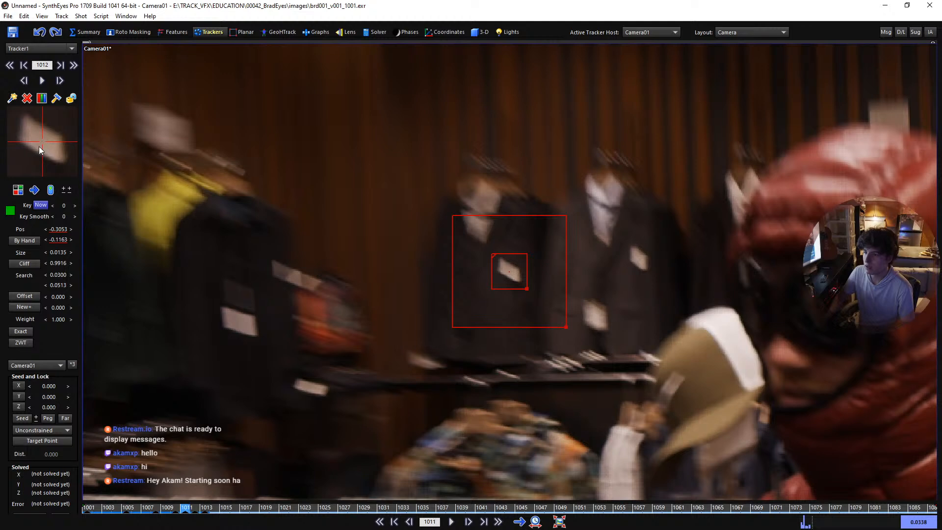
key(d)
key(d)
drag(39, 145, 46, 150)
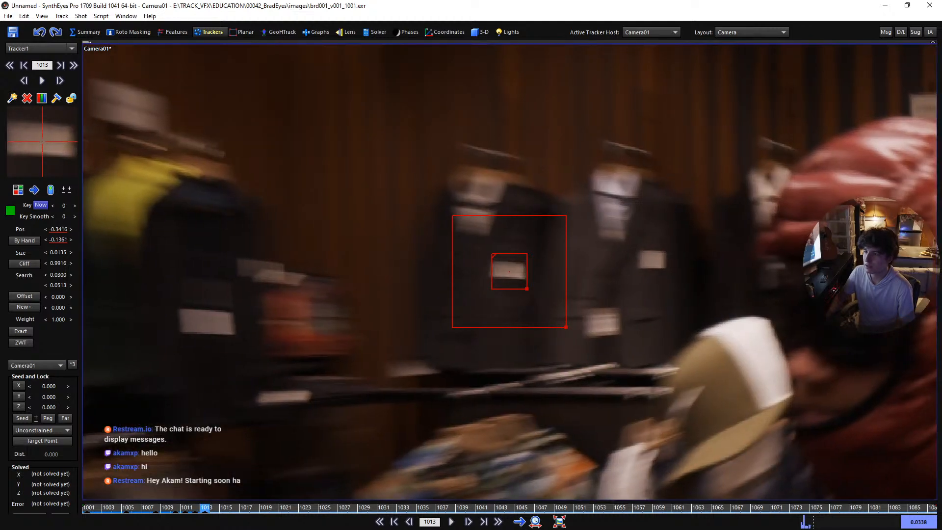
key(d)
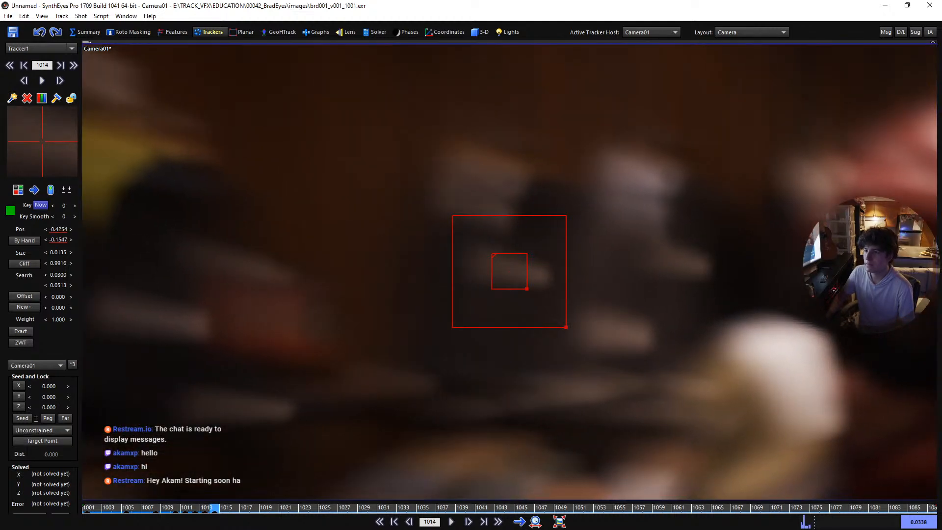
Continue tracking the jacket tag through the motion-blurred frames to 1019, recentring the tracker by hand where it drifts
scroll(475, 283, down, 3)
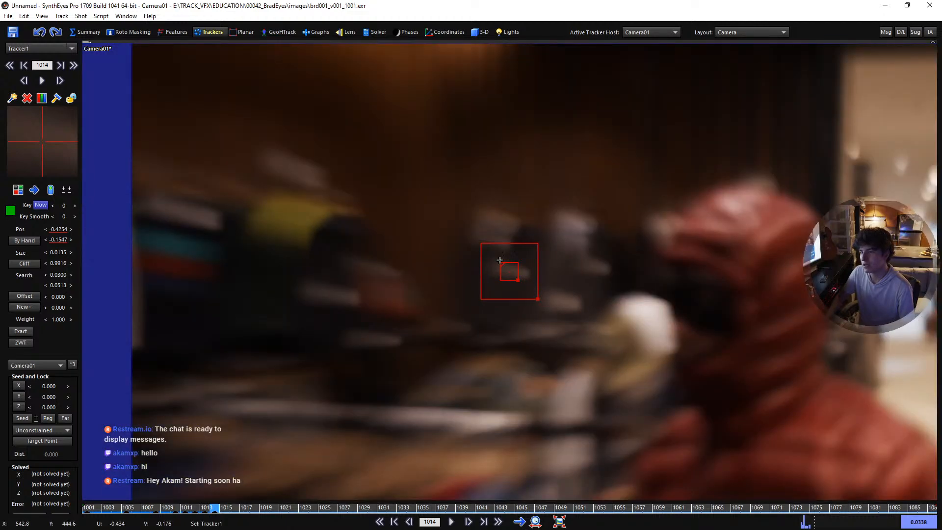
scroll(485, 270, up, 2)
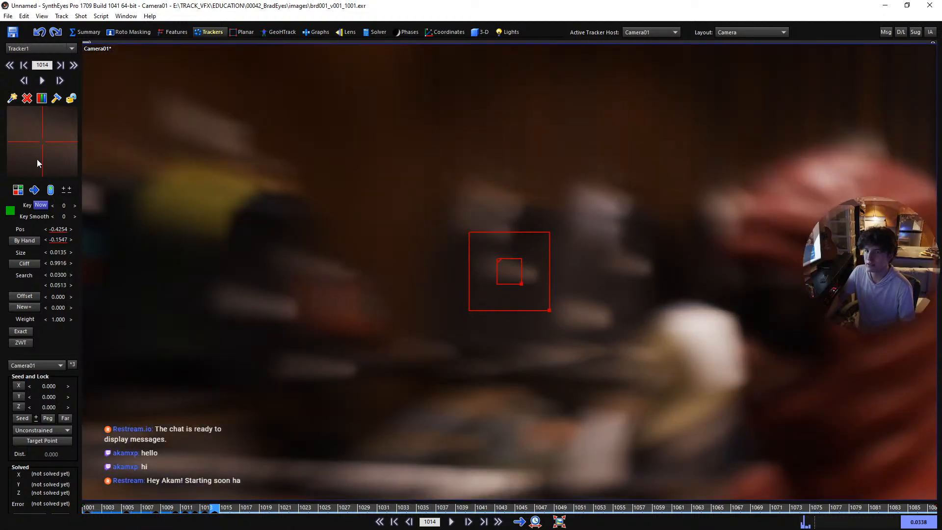
key(d)
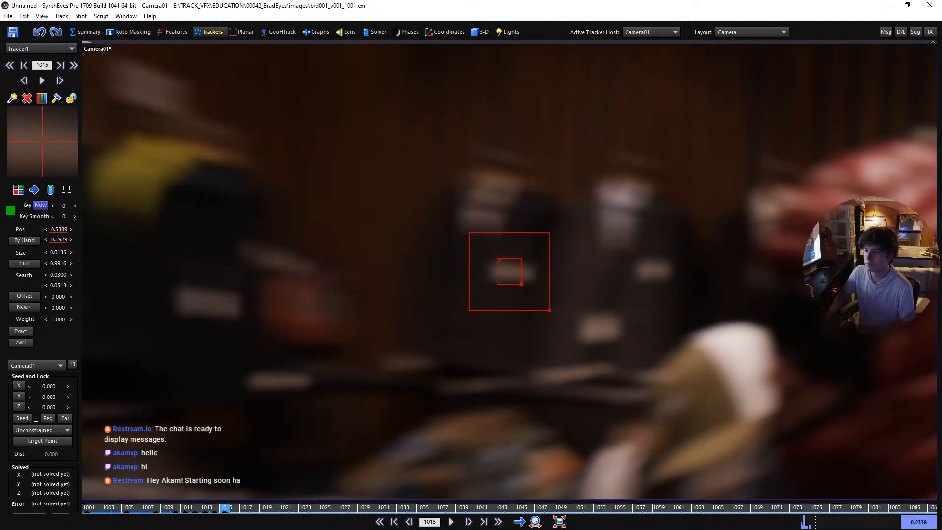
key(d)
mouse_move(40, 140)
mouse_down()
mouse_move(7, 128)
mouse_move(42, 142)
mouse_move(65, 118)
mouse_move(37, 140)
mouse_move(69, 141)
mouse_move(51, 146)
mouse_up()
key(d)
key(d)
key(s)
key(d)
key(d)
key(d)
key(s)
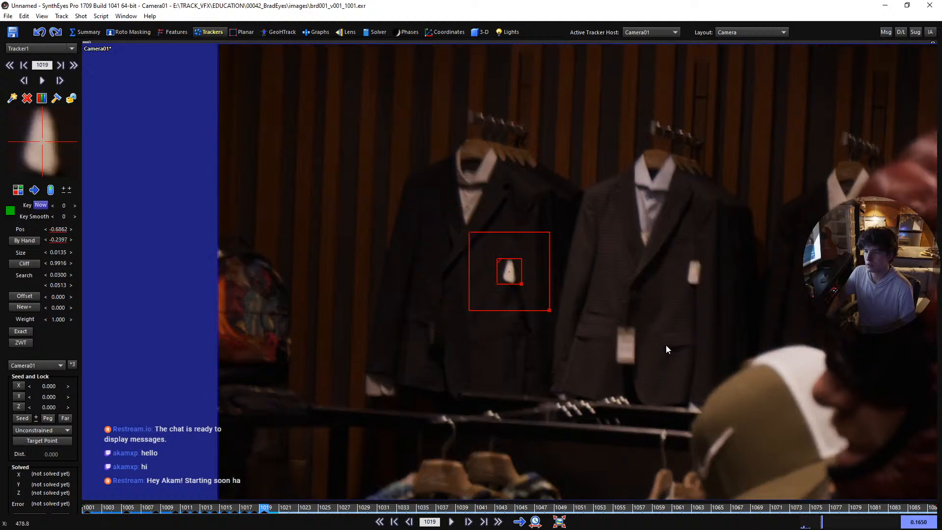
Enlarge the tracker's search area to 0.0788 by 0.1163 and track the jacket tag through the rest of the shot
key(d)
key(d)
key(d)
key(d)
key(d)
key(d)
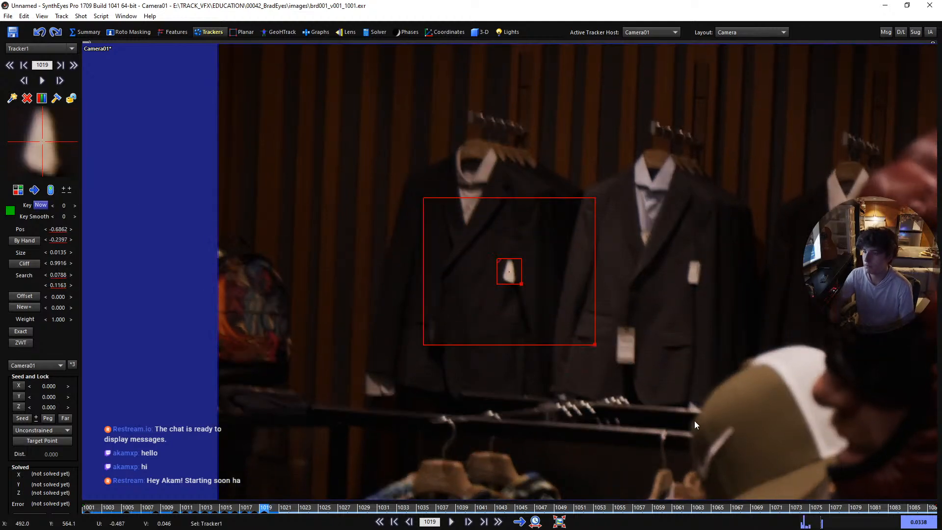
key(d)
key(d)
key(d)
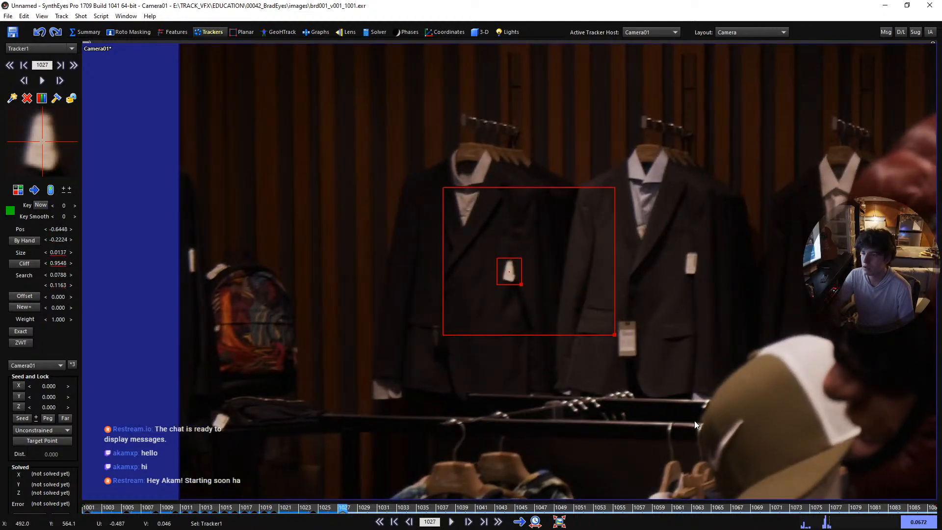
key(space)
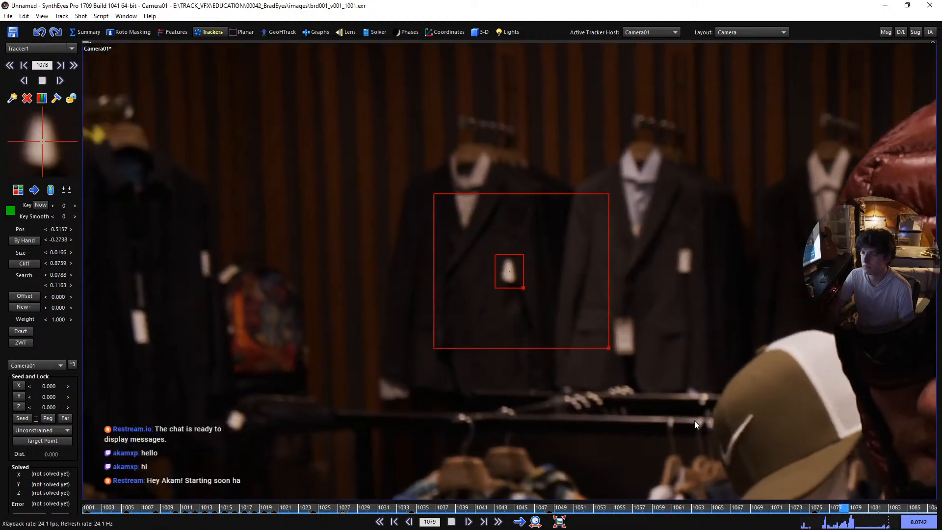
At frame 1001, add a tracker with a 0.1188 by 0.1901 search area on the neighbouring jacket's white tag and track it to frame 1015
key(Home)
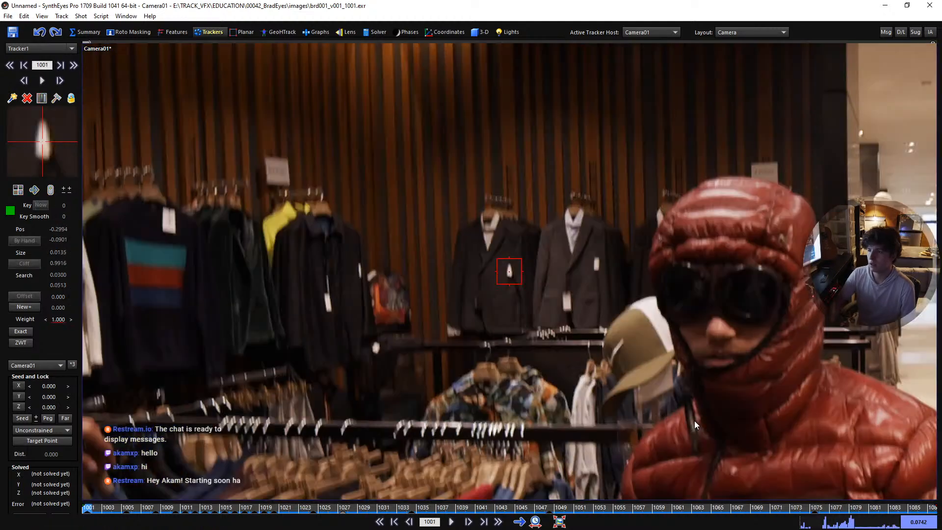
click(597, 259)
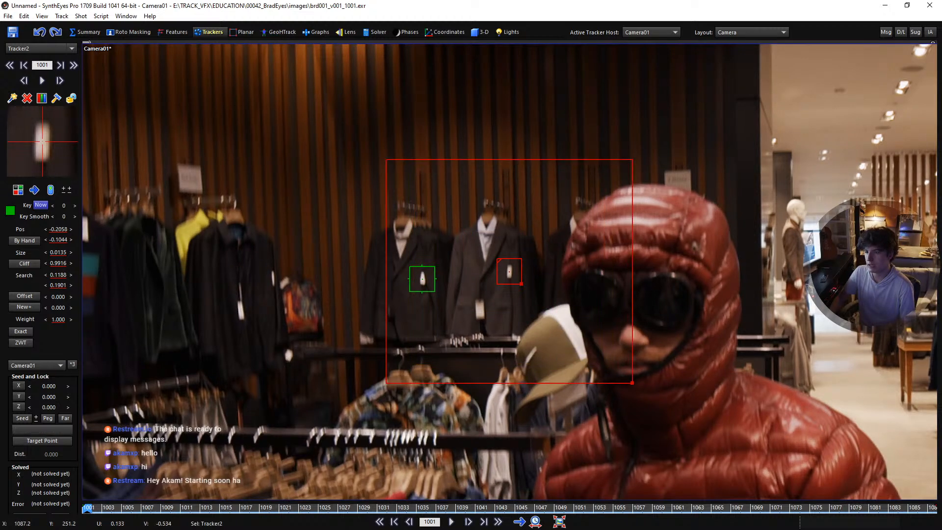
key(space)
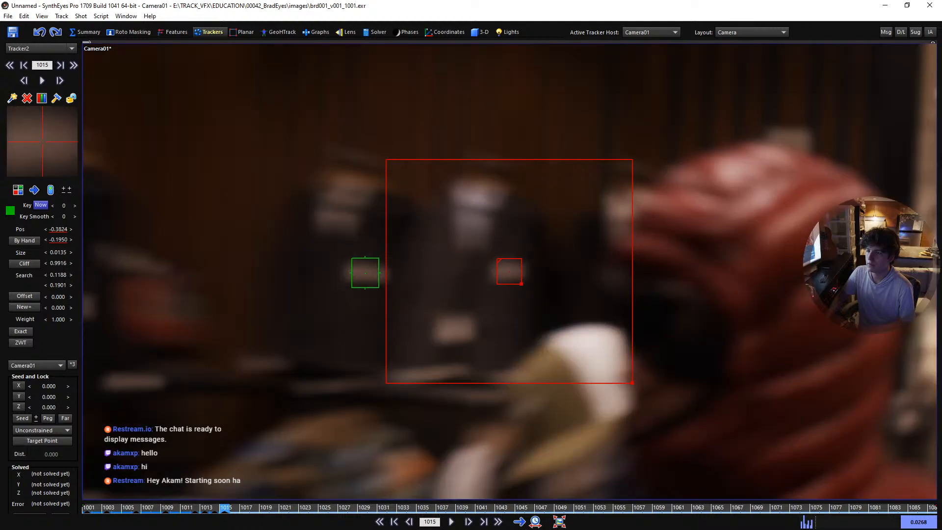
Realign the second jacket's tracker with its tag by hand from frame 1015 through frame 1019
drag(43, 140, 43, 145)
key(d)
key(d)
key(d)
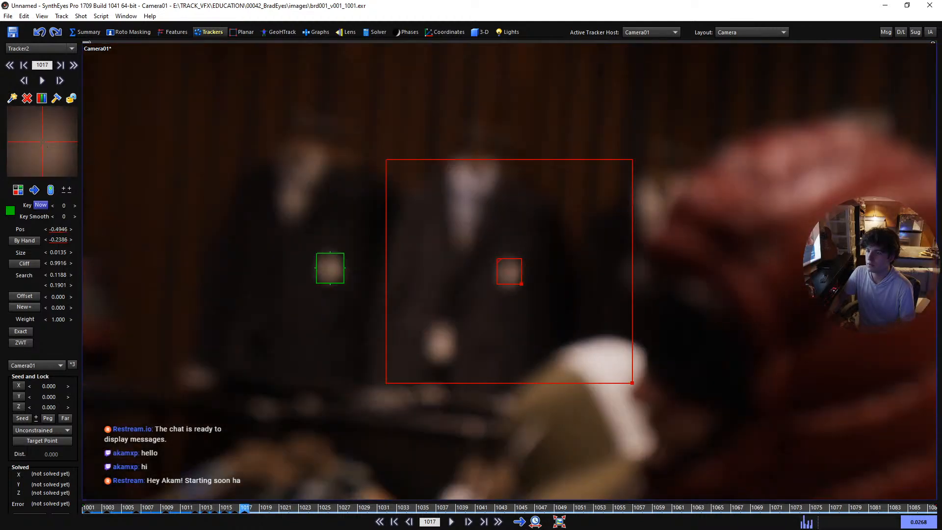
key(a)
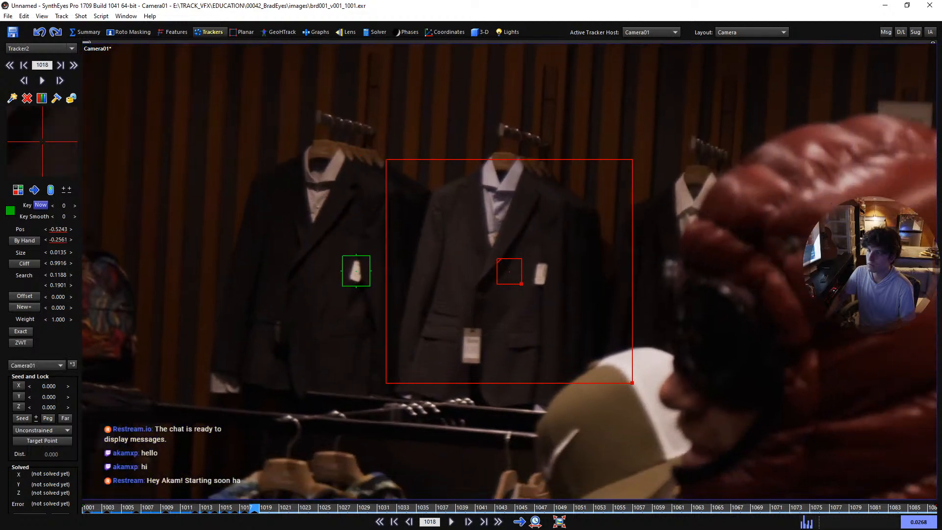
key(d)
key(d)
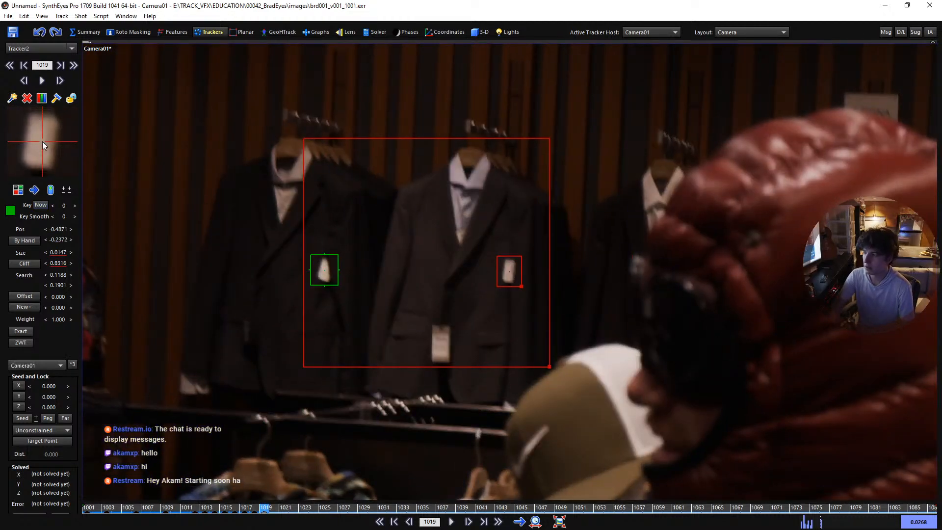
key(d)
Track the second jacket's tag through the rest of the shot to frame 1087 and lock the tracker
scroll(42, 142, down, 9)
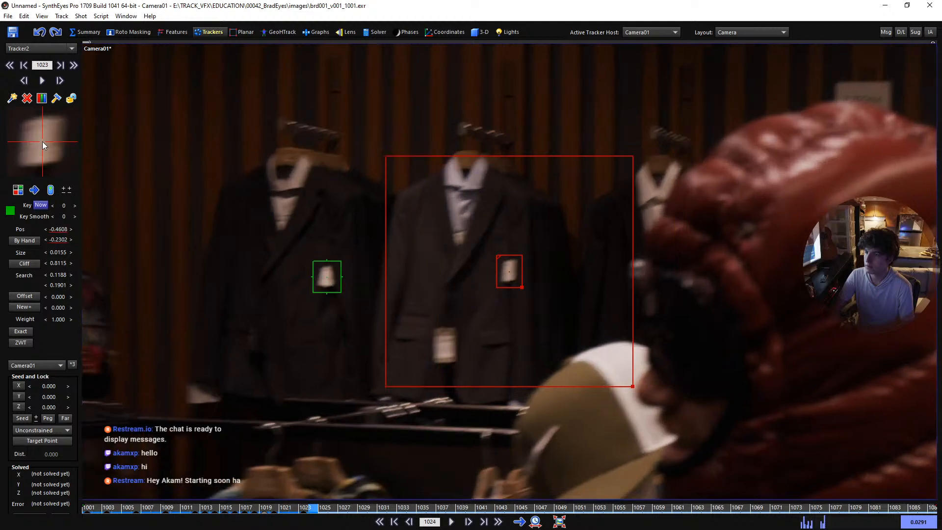
scroll(42, 142, down, 11)
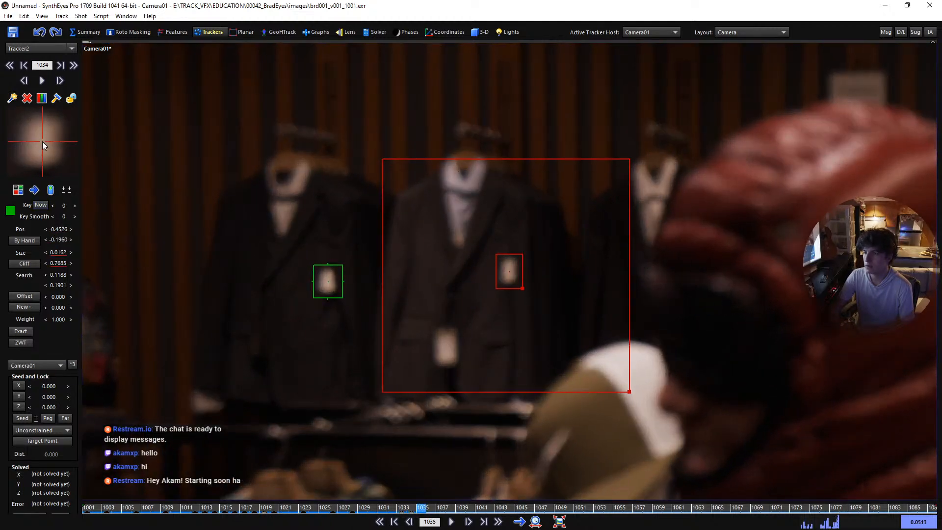
scroll(42, 141, down, 10)
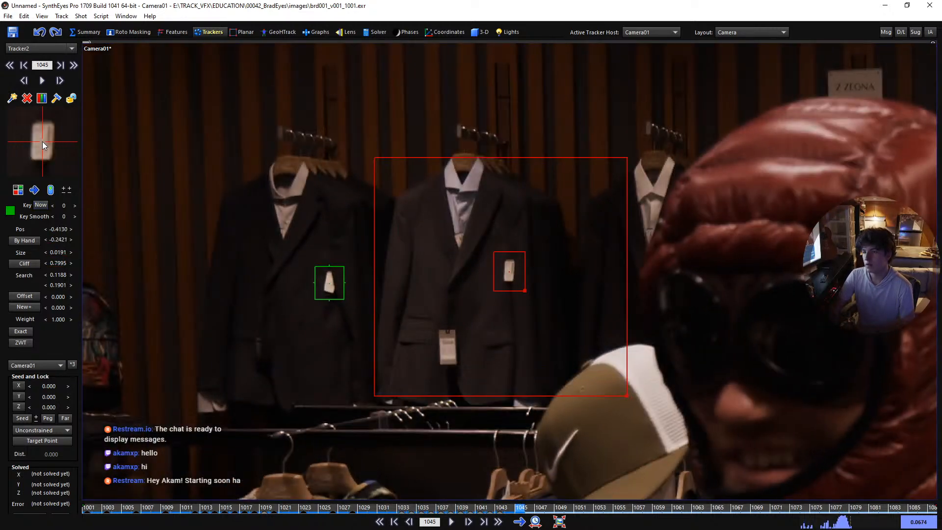
scroll(42, 141, down, 10)
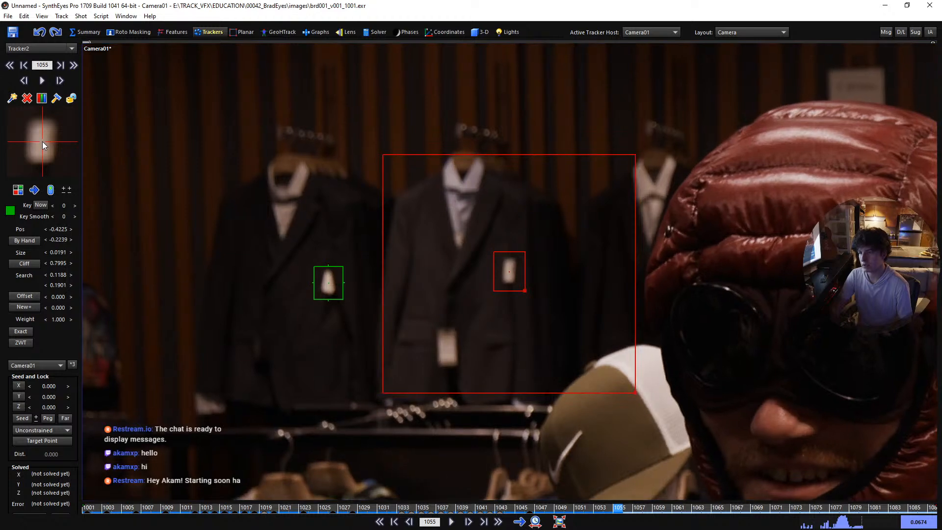
scroll(43, 141, down, 20)
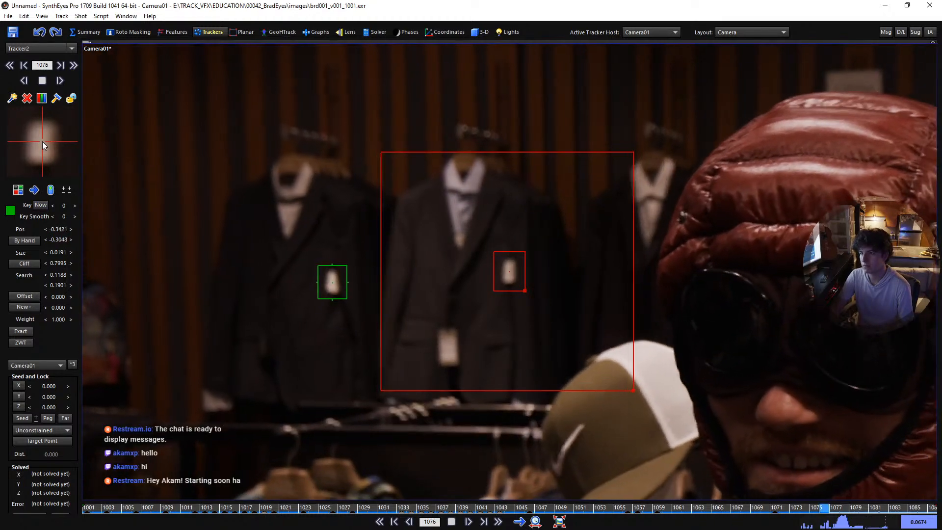
key(l)
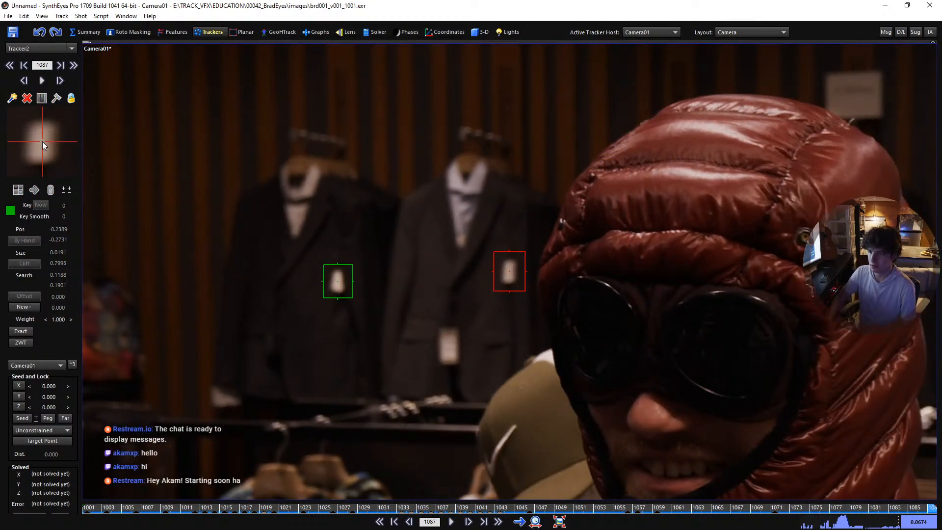
Play the shot from frame 1001 and examine the clothing displays beyond the red jacket for another trackable feature
key(shift+a)
key(shift+a)
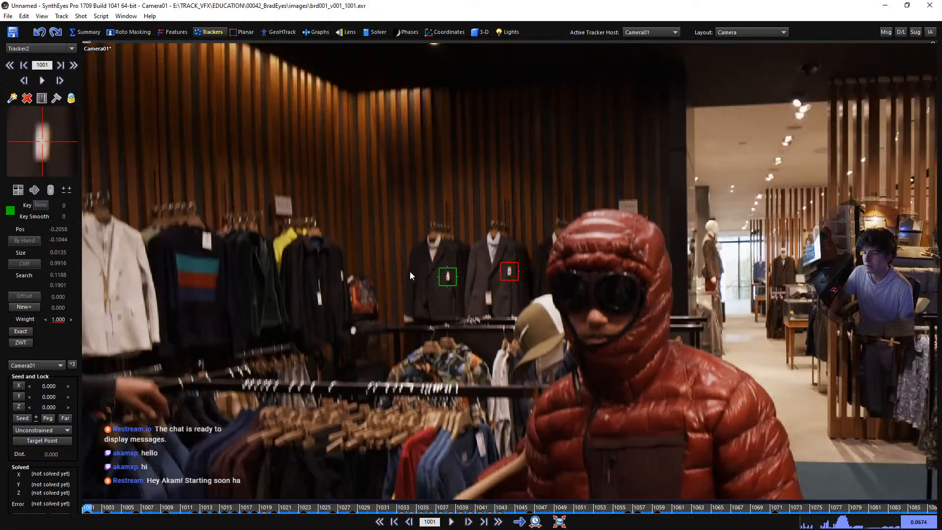
scroll(410, 272, down, 2)
middle_drag(435, 360, 314, 270)
key(space)
key(space)
key(shift+a)
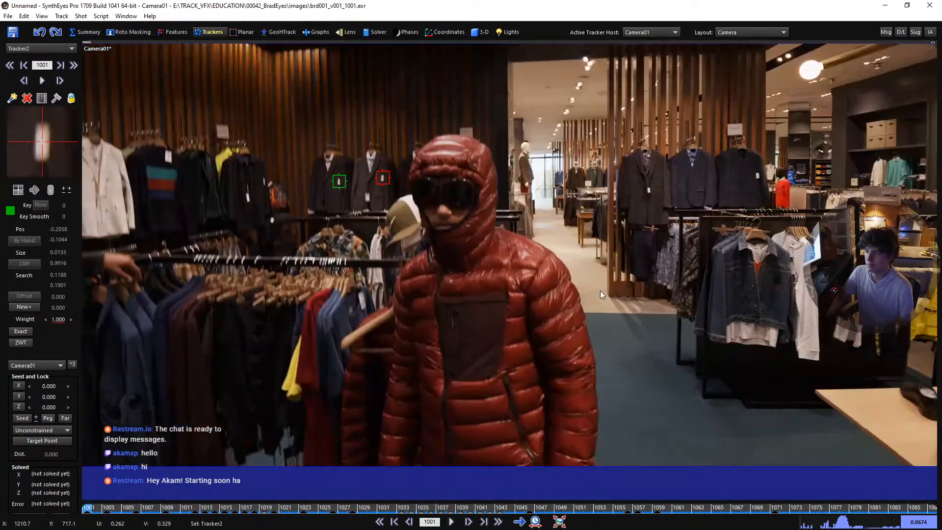
middle_drag(780, 285, 499, 283)
scroll(502, 289, down, 2)
key(space)
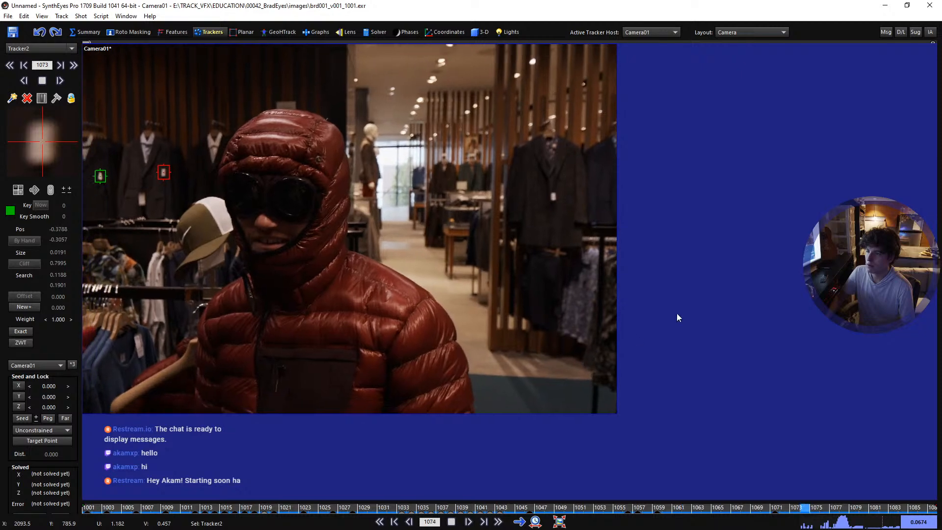
key(shift+a)
Add a tracker at frame 1001 on the edge of the floral shirt's hem beside the dark trousers
scroll(414, 291, up, 4)
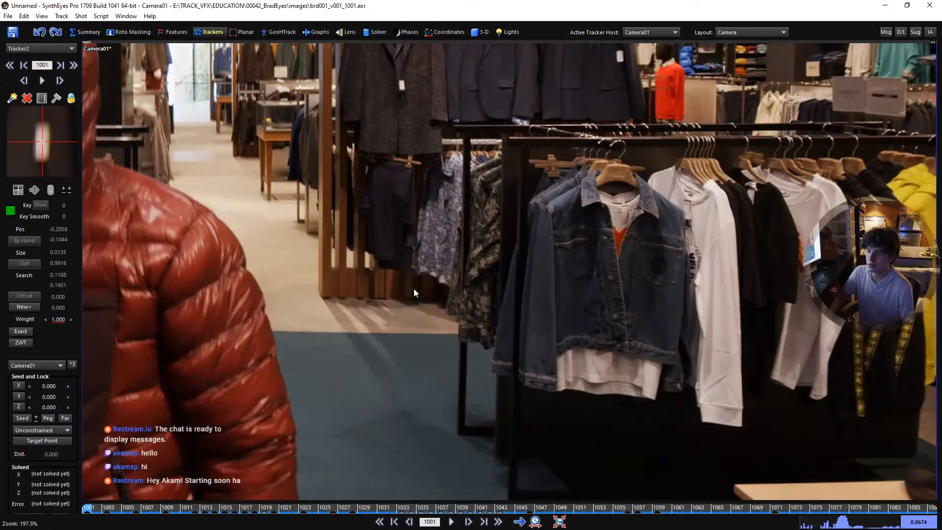
scroll(414, 289, up, 3)
click(410, 256)
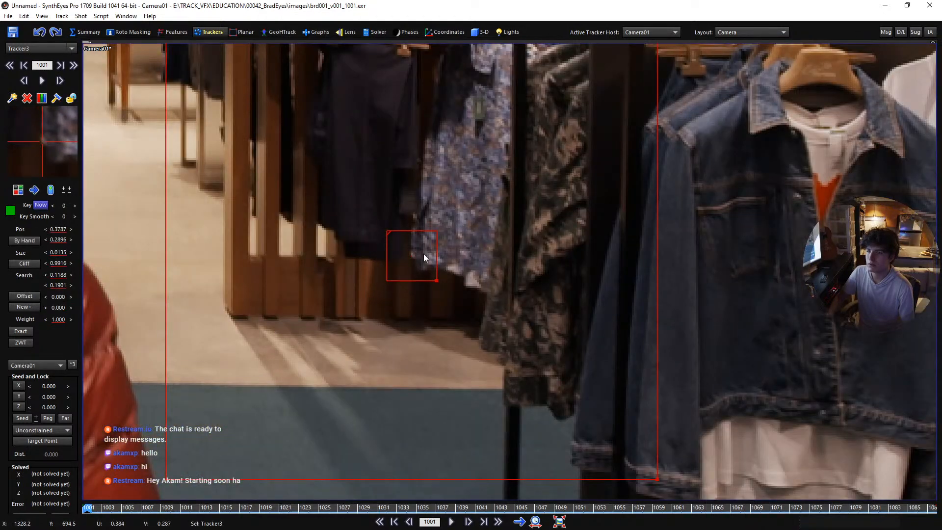
scroll(424, 256, down, 2)
middle_drag(430, 330, 525, 344)
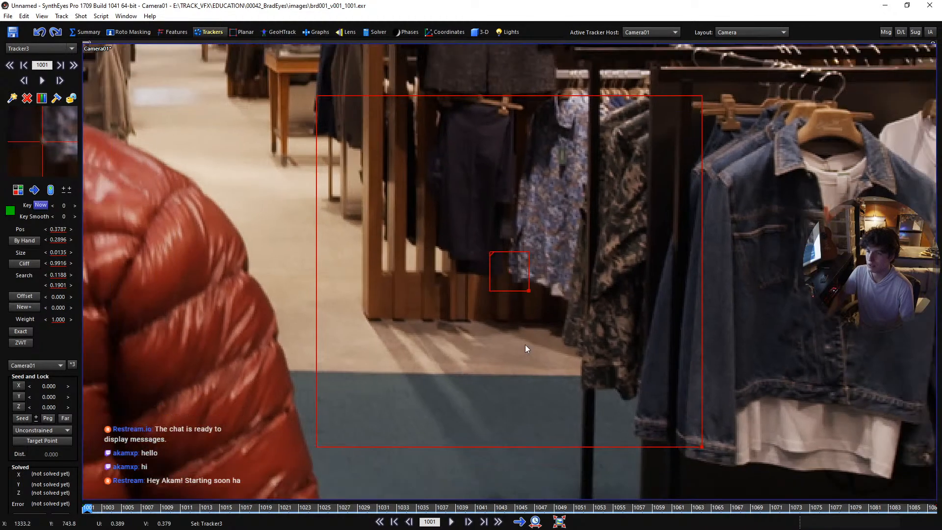
Track the floral shirt's hem edge forward to frame 1013, checking its position against the preceding frames
key(d)
key(d)
key(d)
key(d)
key(d)
key(d)
key(d)
key(d)
key(d)
key(d)
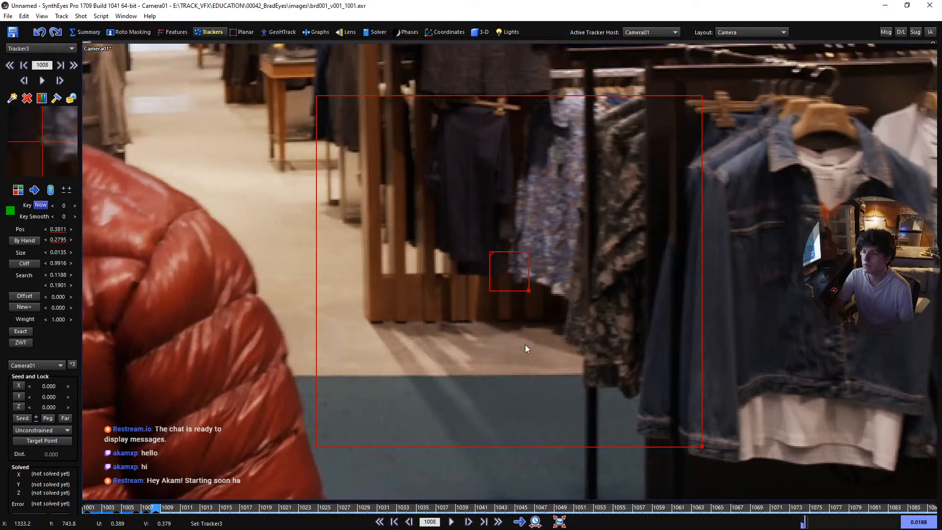
key(d)
key(d)
key(s)
key(d)
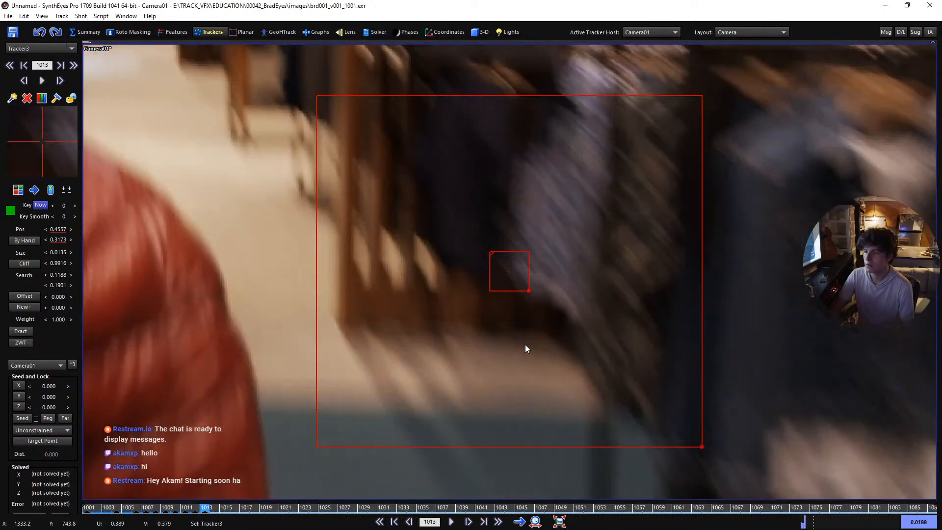
key(s)
key(d)
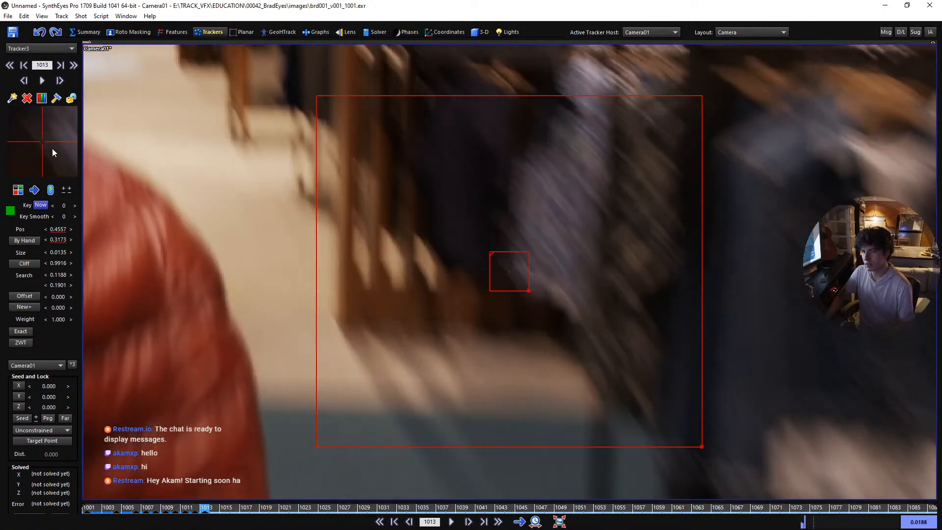
Reposition the tracker by hand on the floral shirt's hem edge through the blurred camera move, up to frame 1018
key(s)
key(d)
key(d)
key(s)
key(d)
drag(57, 143, 271, 390)
key(s)
key(d)
key(d)
key(d)
key(d)
key(s)
key(d)
key(d)
scroll(240, 361, up, 1)
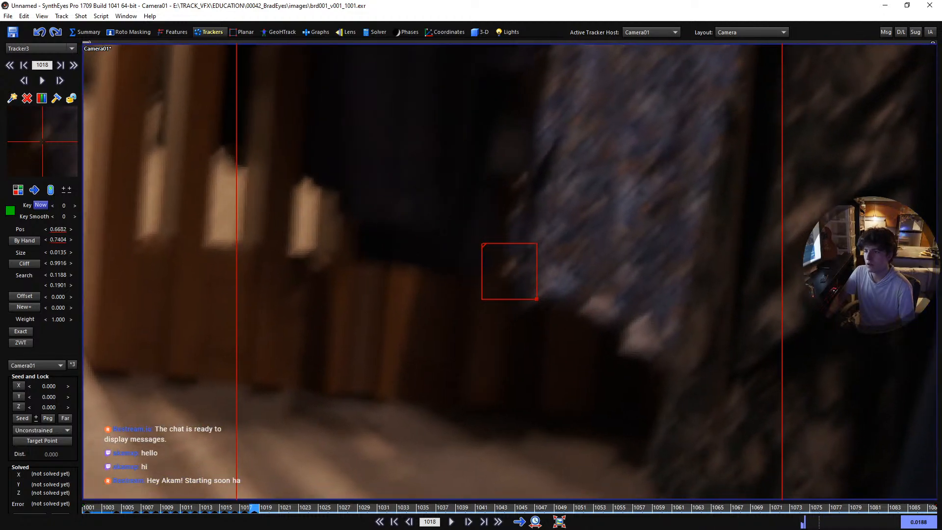
Reposition the tracker on the floral shirt's hem edge at frame 1019, scrub through the tracked frames to check it, and continue to frame 1020
key(d)
drag(39, 143, 39, 143)
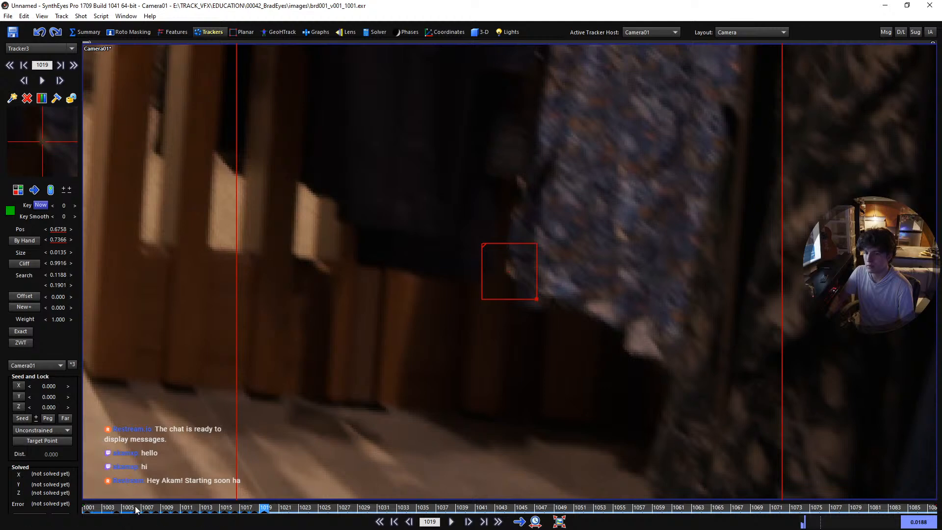
drag(136, 510, 266, 508)
key(d)
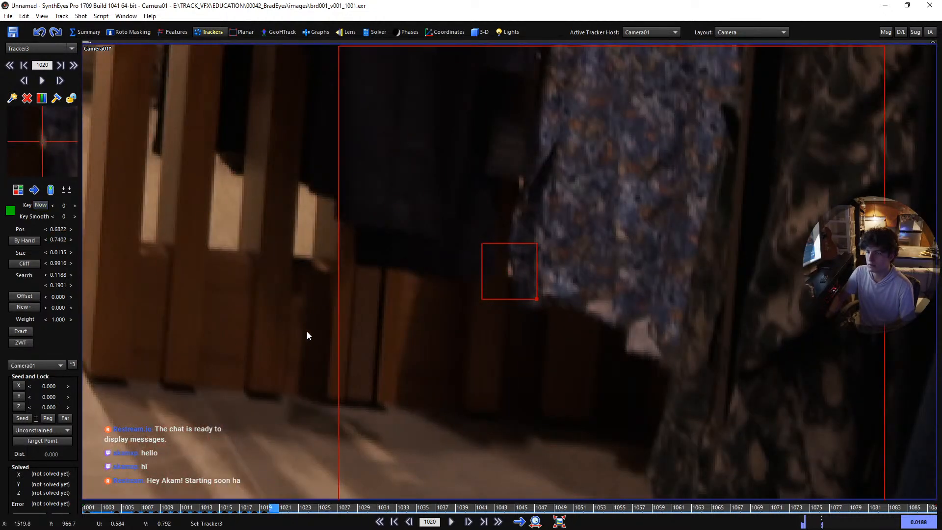
Track the floral shirt's hem edge to frame 1024, nudging the tracker back onto it in the blurred frames and comparing with the preceding frame
key(d)
key(d)
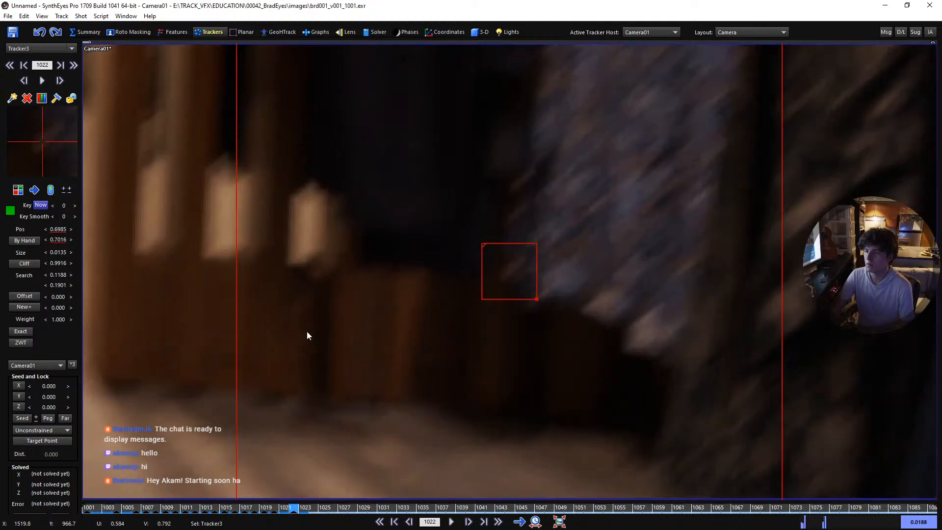
key(KP_6)
key(KP_8)
key(s)
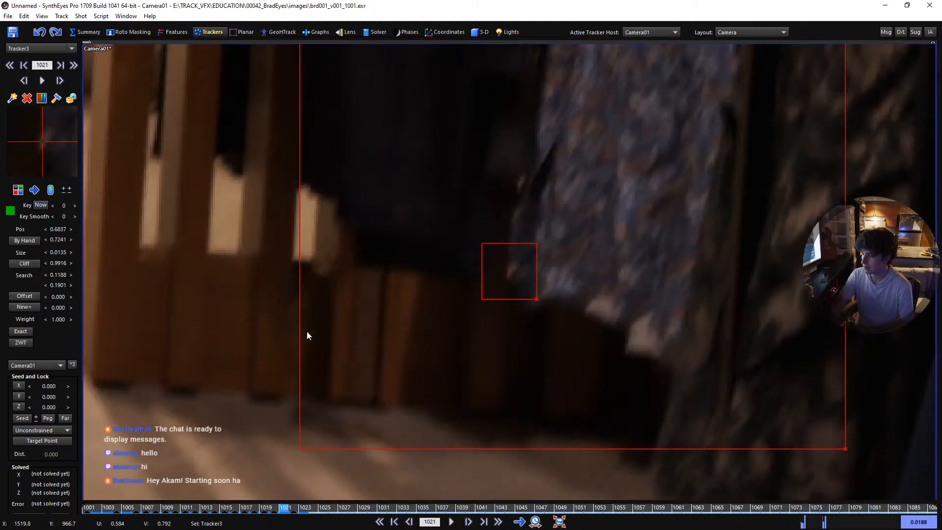
key(d)
key(d)
key(d)
key(d)
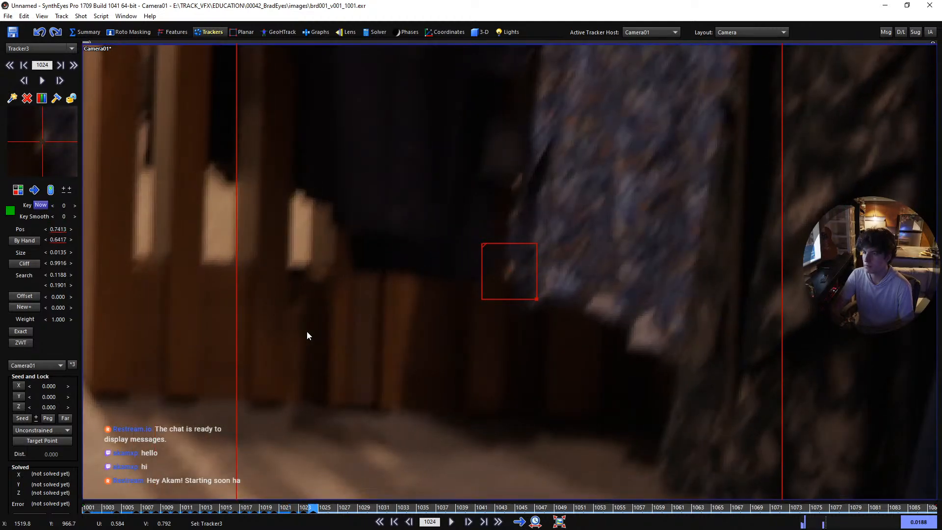
Continue tracking the floral shirt's hem edge frame by frame up to frame 1039
key(d)
key(d)
key(d)
key(d)
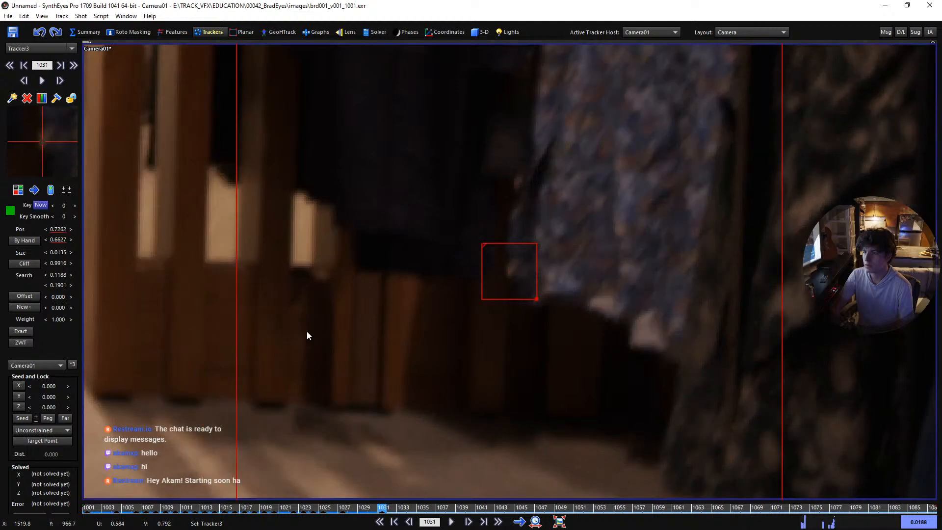
key(d)
key(d)
key(d)
key(d)
key(d)
key(d)
key(d)
key(d)
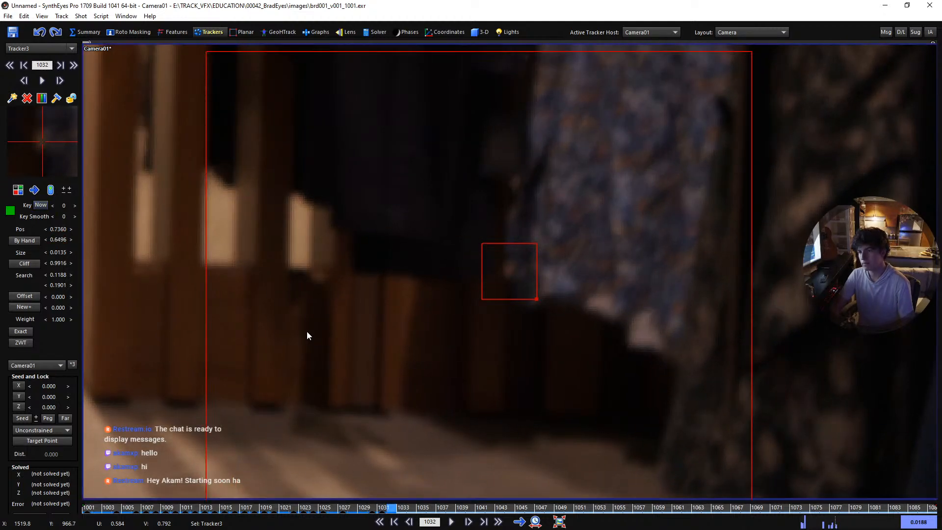
key(d)
key(d)
key(d)
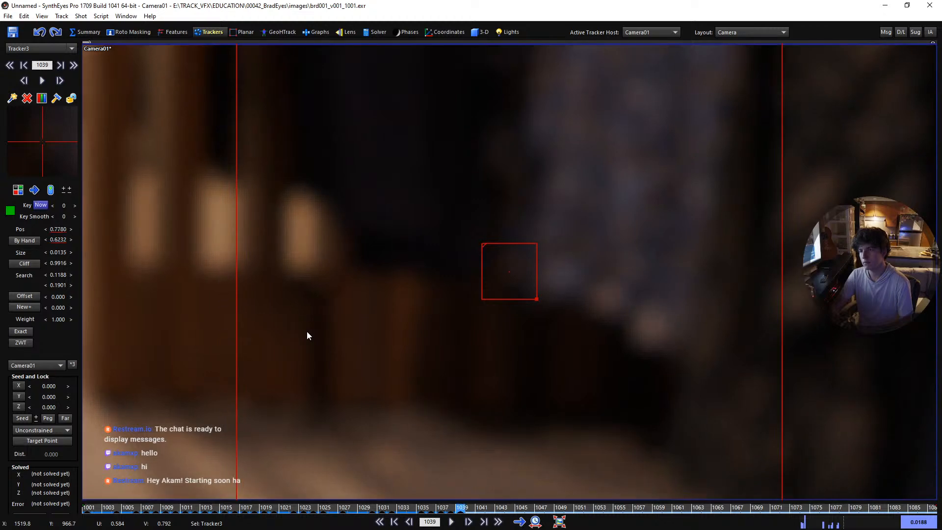
Enlarge the hem tracker's pattern box to a size of about 0.023 at frame 1040 and track on to frame 1043
scroll(496, 249, down, 2)
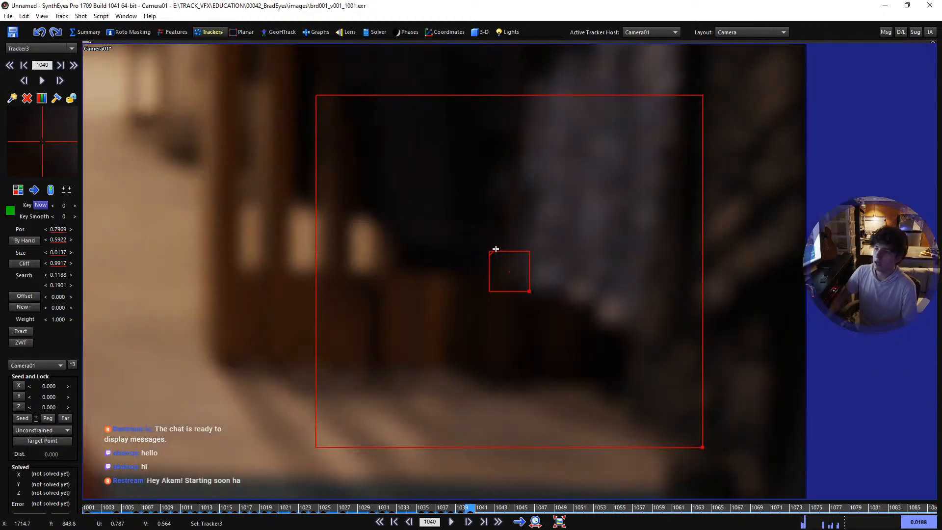
drag(528, 291, 542, 305)
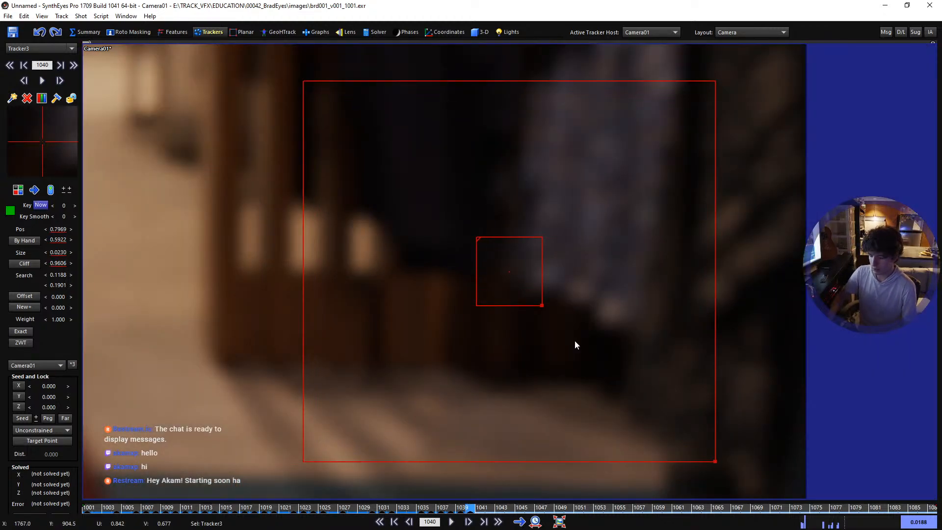
key(d)
key(d)
key(d)
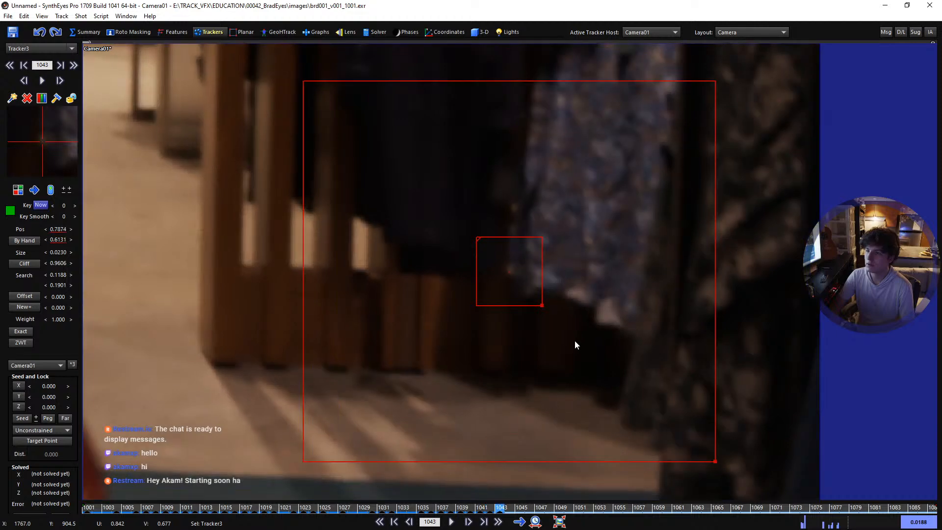
Track the floral shirt's hem edge from frame 1043 to frame 1086 as it nears the image border
key(d)
key(d)
key(d)
key(d)
key(d)
key(d)
key(d)
key(d)
key(d)
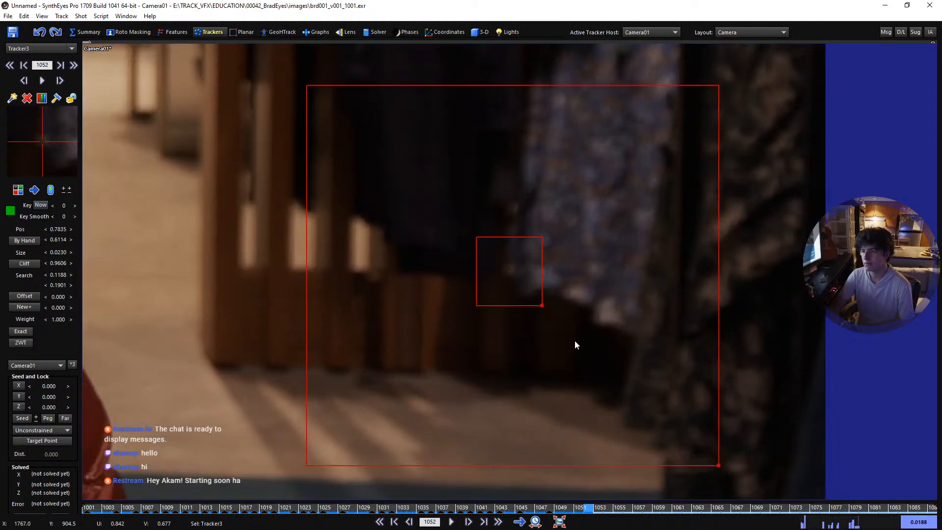
key(d)
key(d)
key(d)
key(d)
key(d)
key(d)
key(d)
key(d)
key(d)
key(d)
key(d)
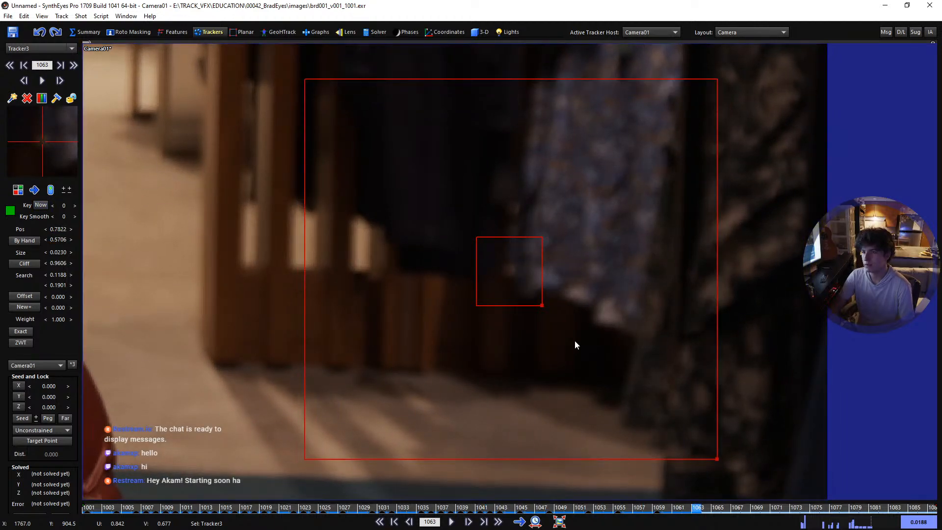
key(d)
key(d)
key(d)
key(d)
key(d)
key(d)
key(d)
key(d)
key(d)
key(d)
key(d)
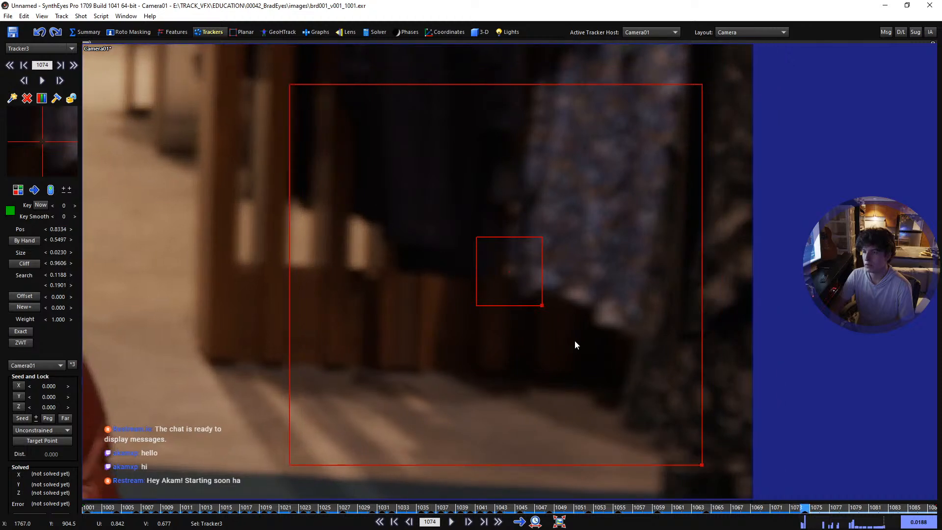
key(d)
key(d)
key(d)
key(d)
key(d)
key(d)
key(d)
key(d)
key(d)
key(d)
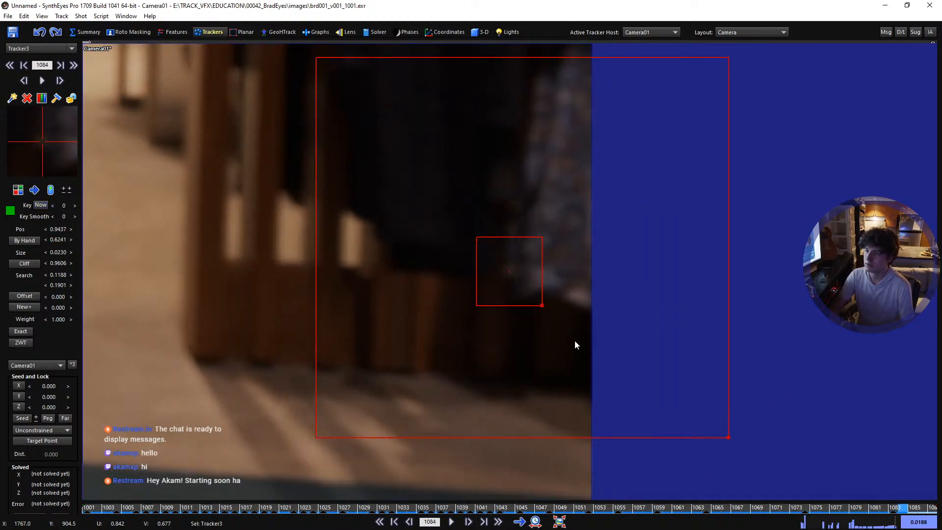
key(d)
key(d)
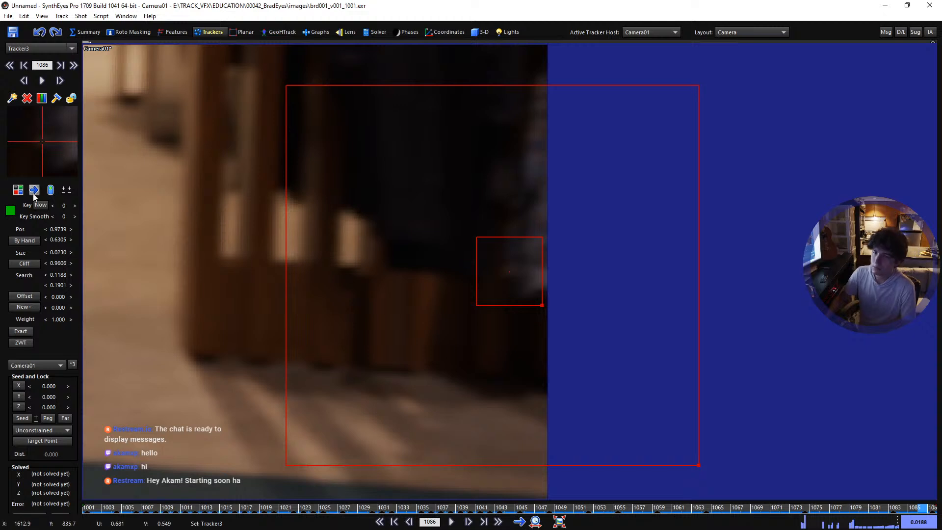
Finish the hem edge track at frame 1087, lock the tracker, and return to frame 1001
key(d)
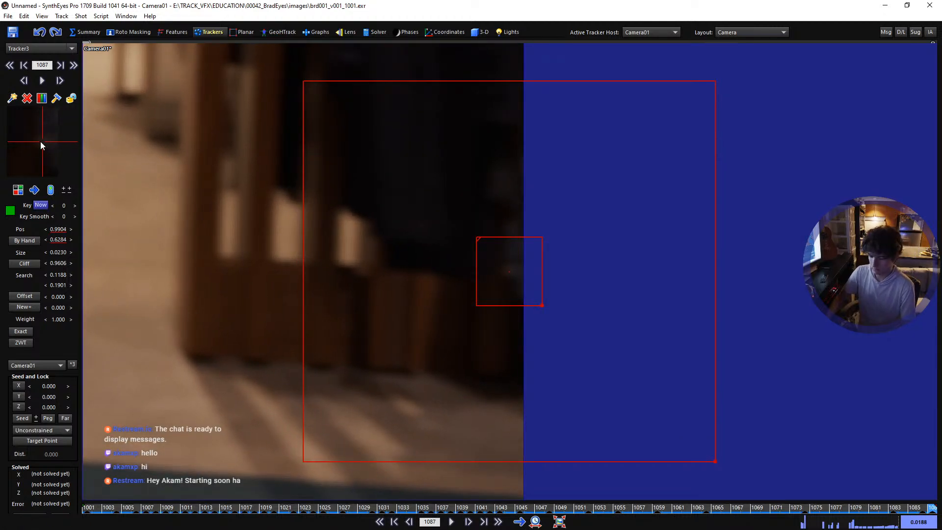
key(l)
key(s)
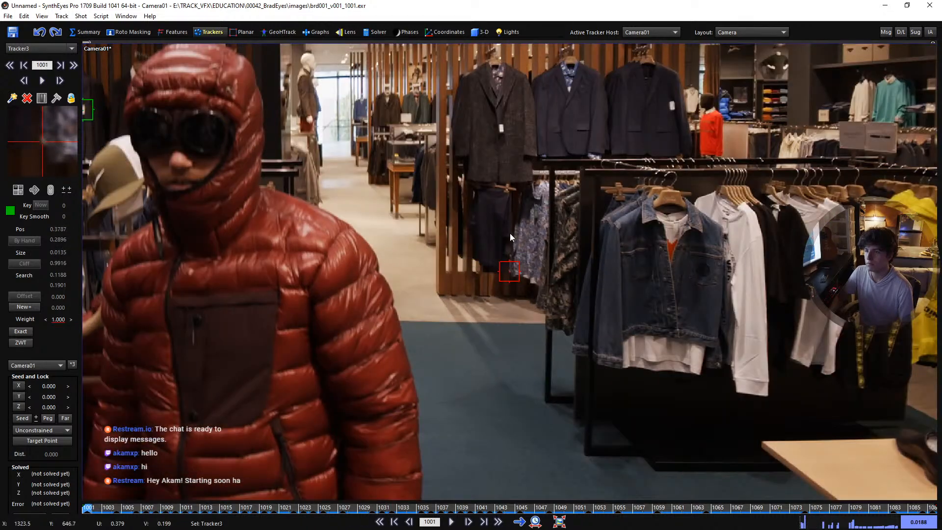
Add a tracker at frame 1001 on the wooden hanger's clip above the dark trousers and track it to frame 1006
scroll(506, 181, up, 4)
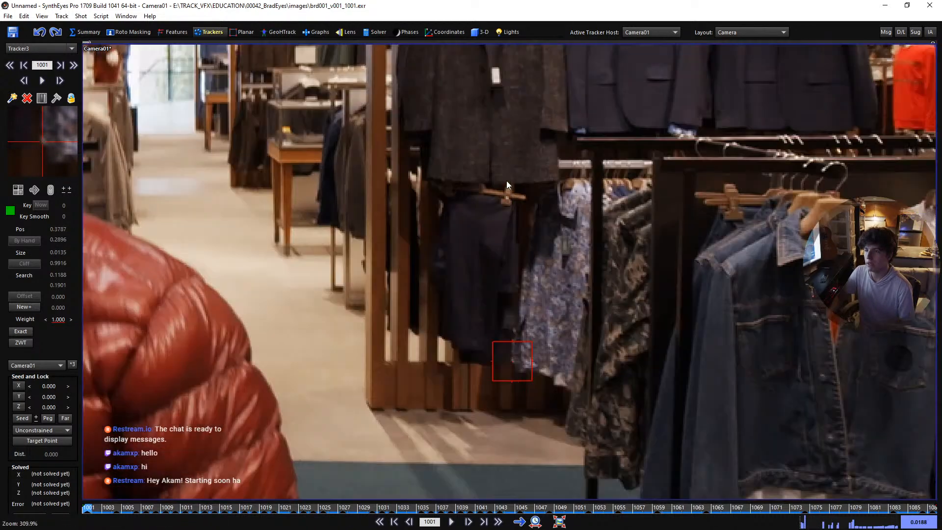
click(508, 201)
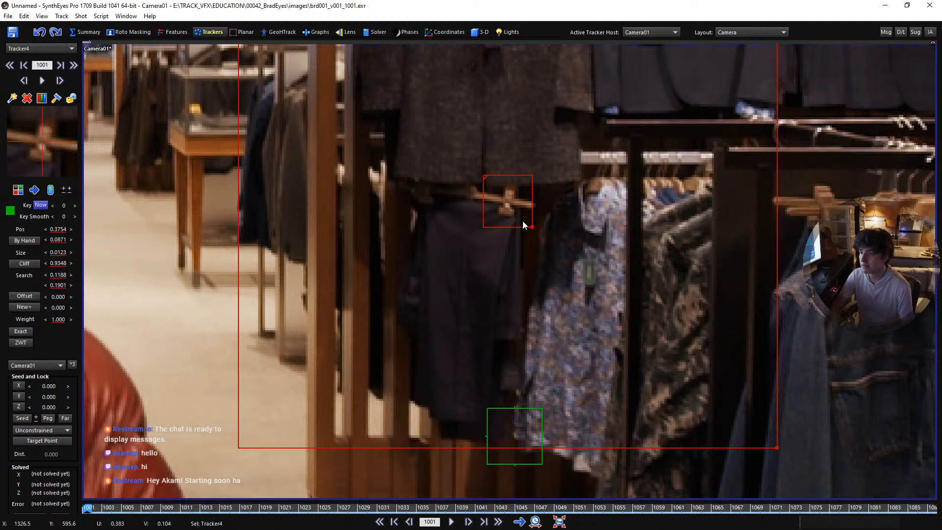
key(d)
key(d)
key(d)
key(d)
key(d)
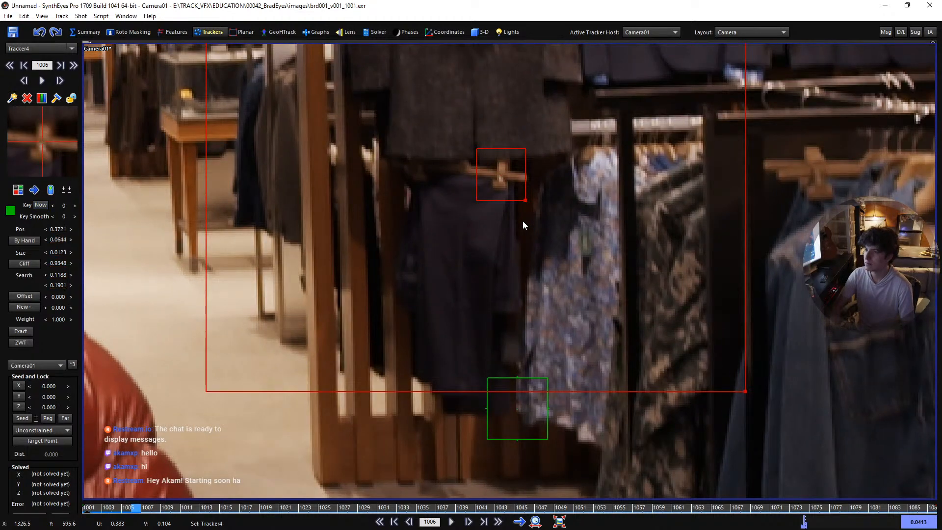
Track the trouser hanger's clip forward into the blurred camera move, up to frame 1014
key(d)
key(d)
key(d)
key(d)
key(d)
key(d)
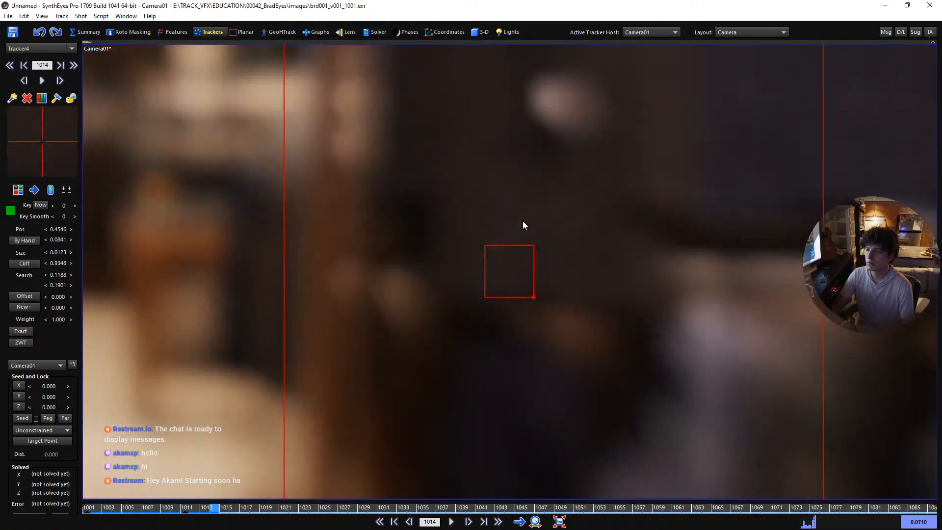
Correct the tracker's position on the trouser hanger's clip at frame 1013 and continue to frame 1016
key(d)
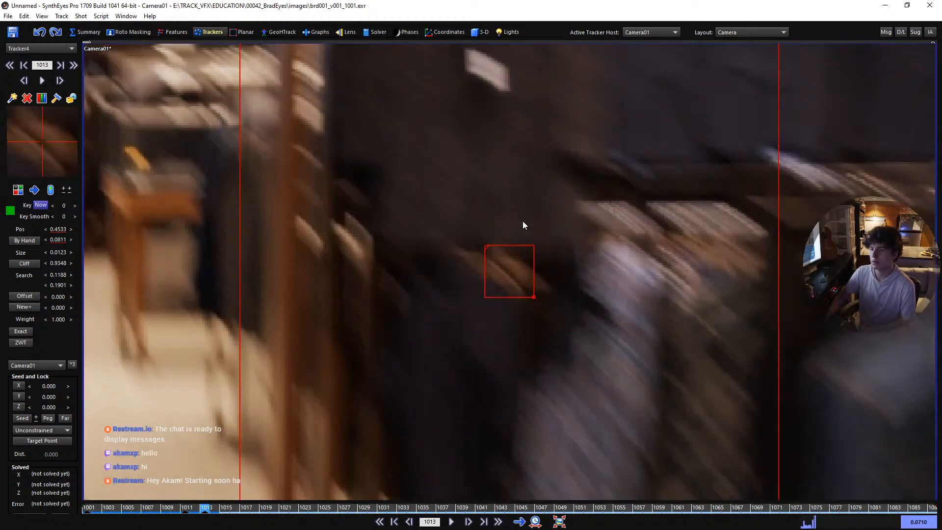
key(d)
key(d)
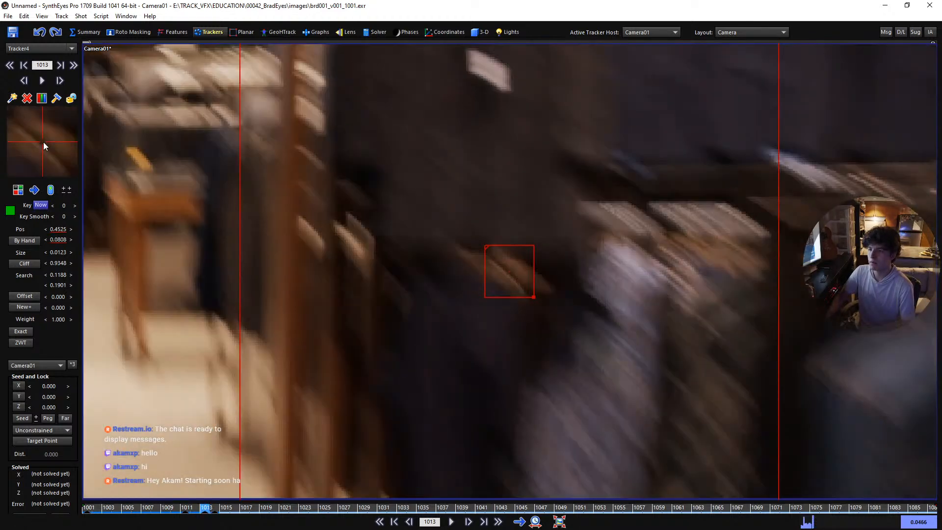
key(d)
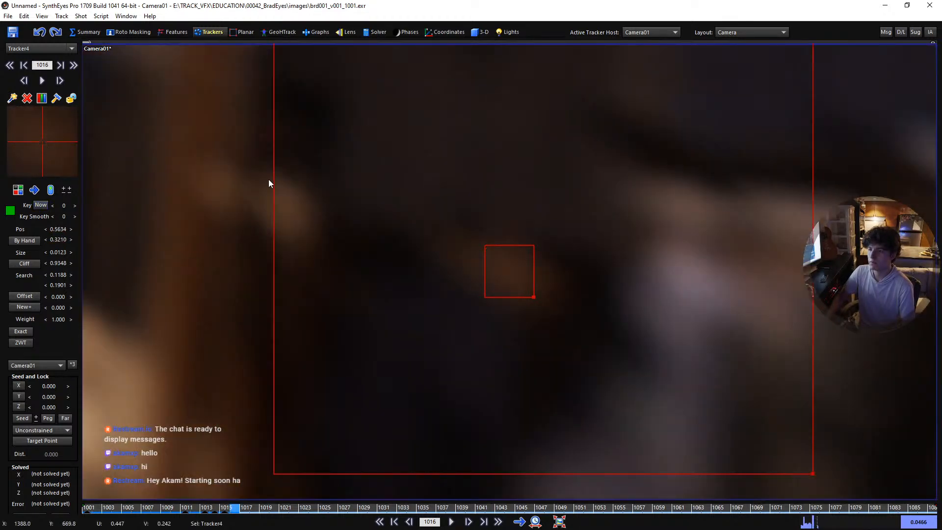
Reposition the tracker by hand on the trouser hanger's clip through the remaining blurred frames, up to frame 1020
scroll(149, 165, down, 2)
key(s)
key(d)
key(d)
drag(34, 144, 43, 141)
key(d)
key(d)
key(d)
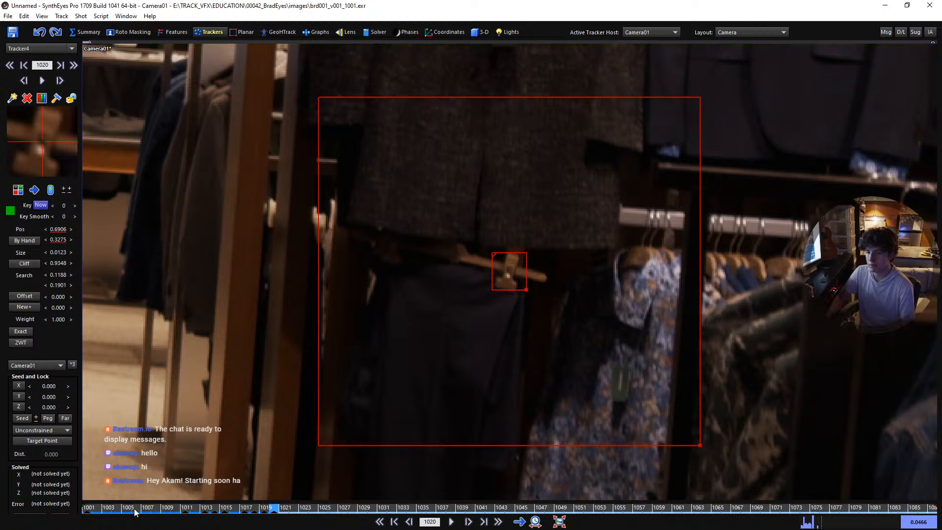
Step back from frame 1020 through frame 1017 to check the tracker's alignment with the trouser hanger's clip
mouse_move(134, 508)
mouse_down()
mouse_move(107, 508)
mouse_move(124, 501)
mouse_up()
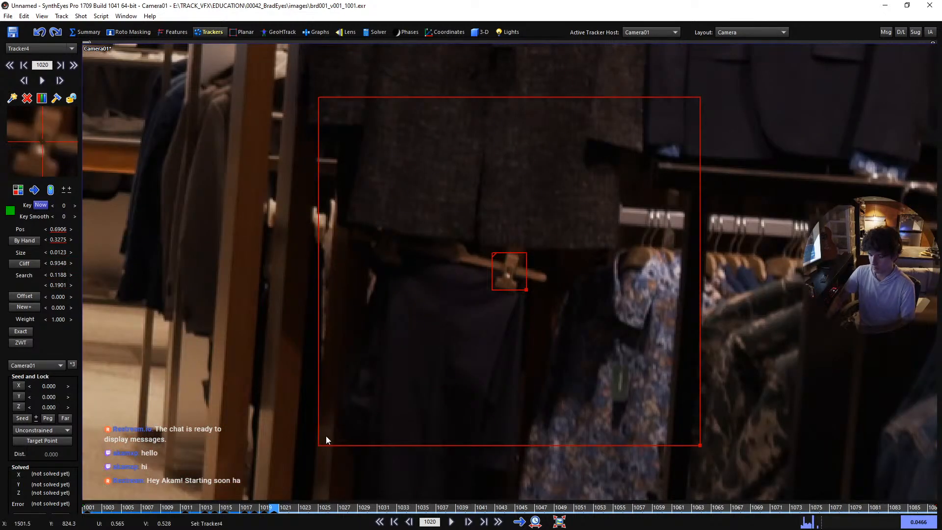
key(s)
key(s)
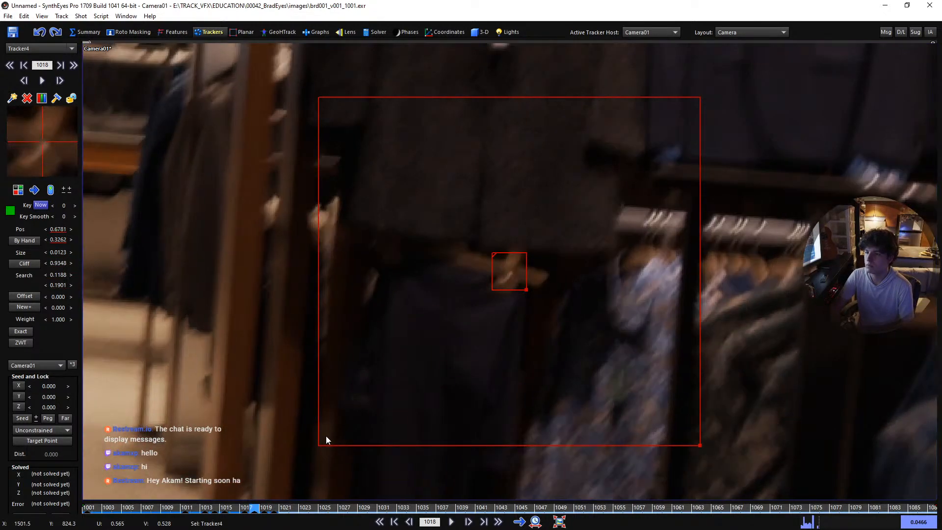
key(s)
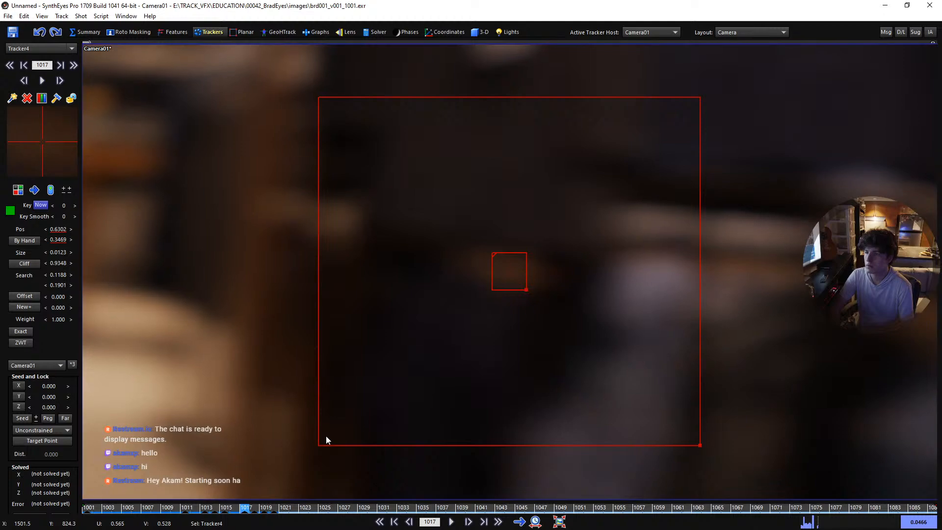
key(s)
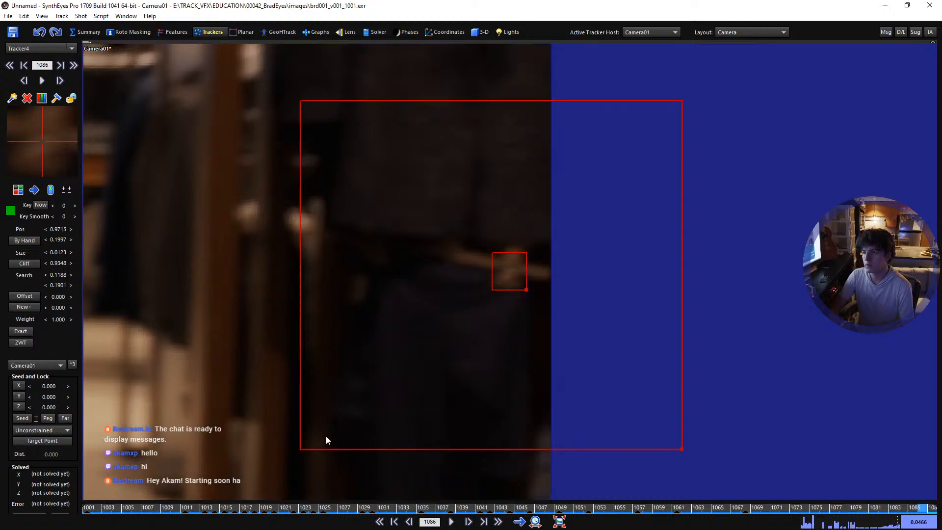
Return to frame 1001 and add a tracker on the last metal hanger hook along the clothing rail beside the red jacket
key(Home)
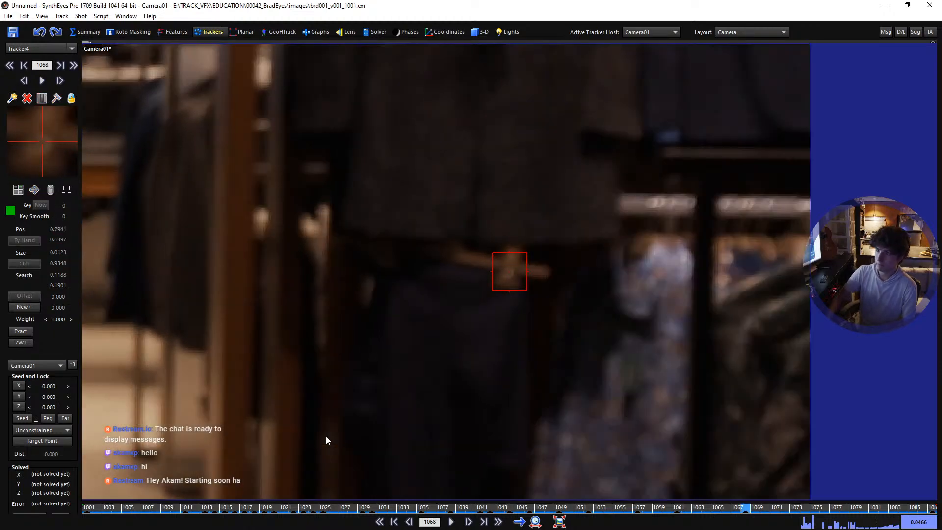
scroll(325, 435, down, 5)
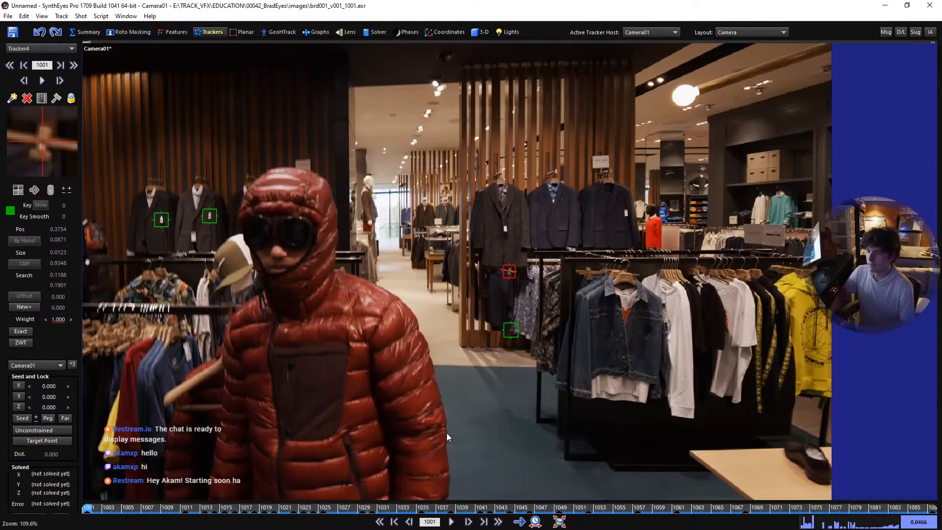
key(space)
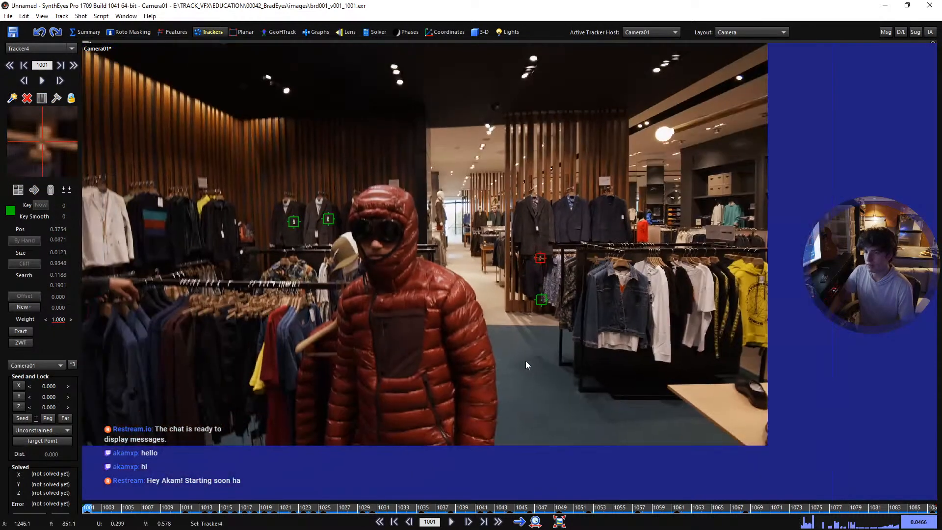
key(Home)
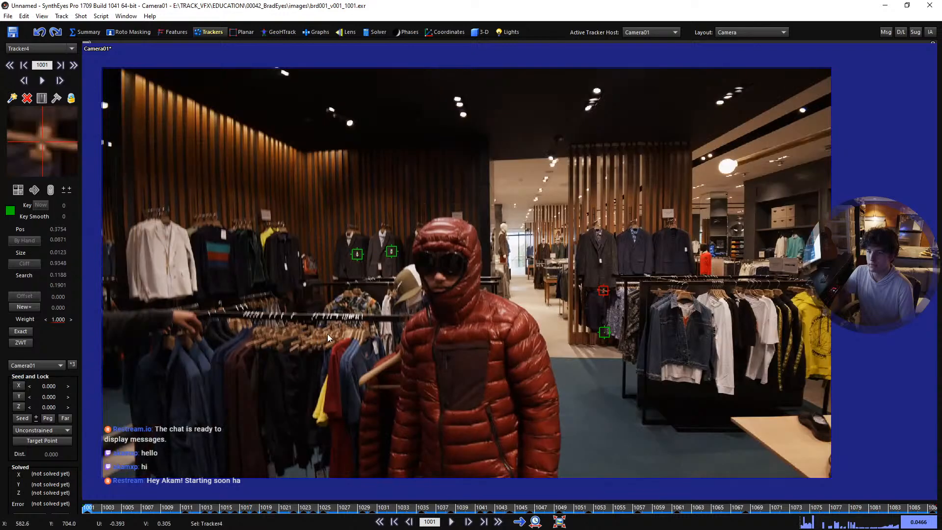
scroll(417, 293, up, 5)
click(434, 287)
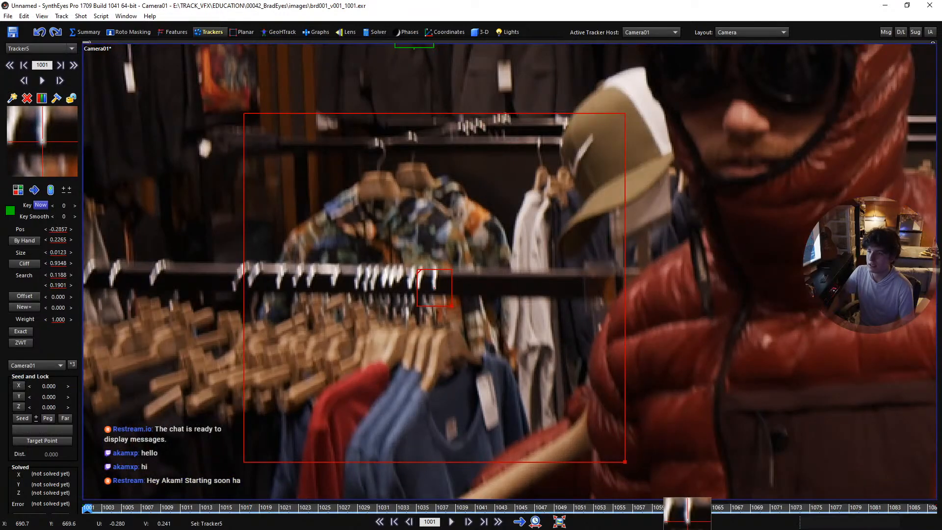
Enlarge the new tracker's box around the last hanger hook to a size of about 0.019
scroll(439, 306, down, 4)
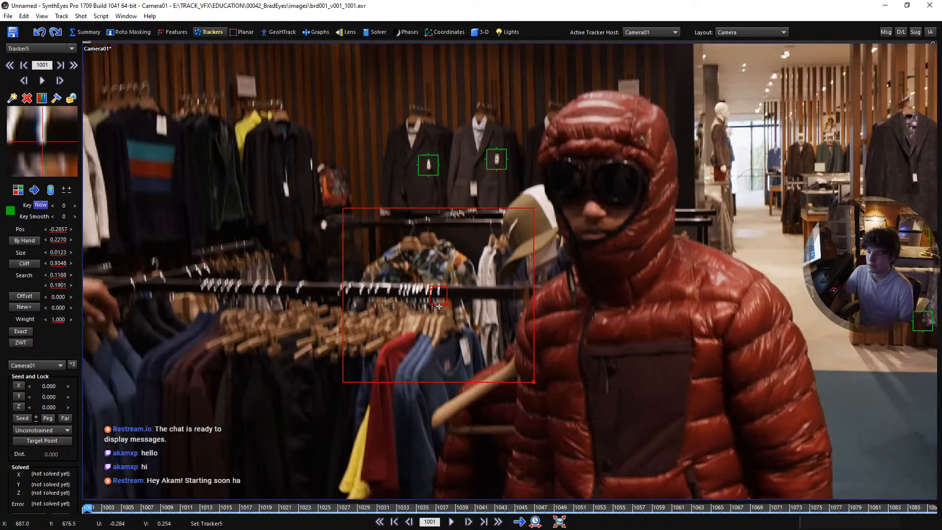
drag(447, 305, 452, 310)
scroll(442, 311, down, 3)
middle_drag(381, 325, 448, 297)
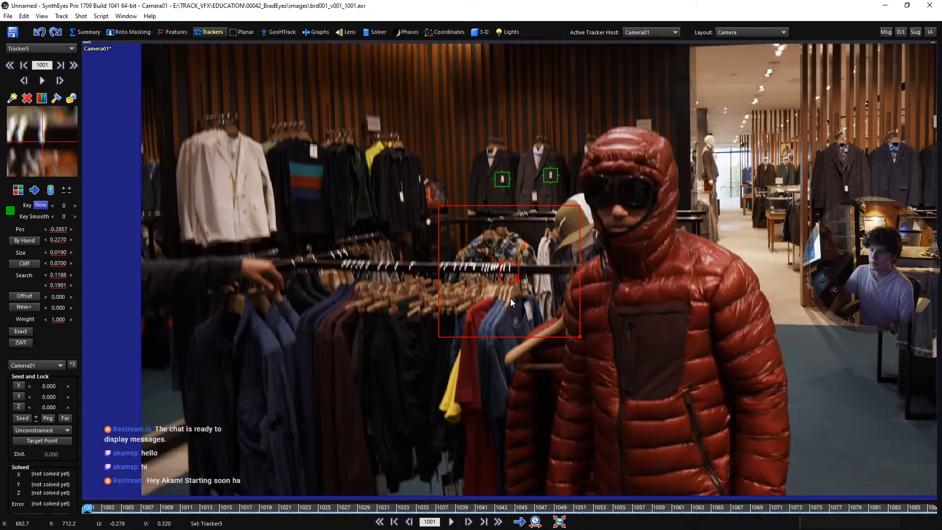
scroll(570, 278, up, 1)
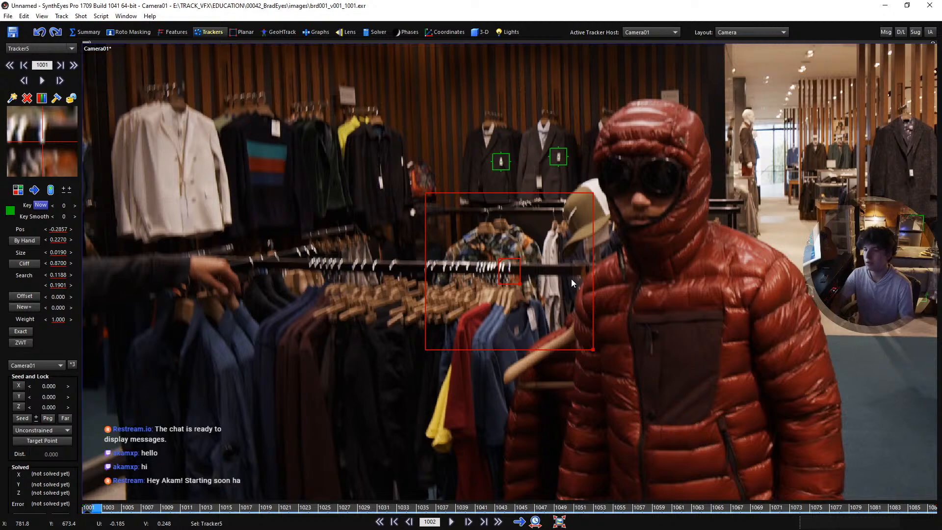
Track the last hanger hook forward from frame 1001 to frame 1013
key(d)
key(d)
key(d)
key(d)
key(d)
key(d)
key(d)
key(d)
key(d)
key(d)
key(d)
key(d)
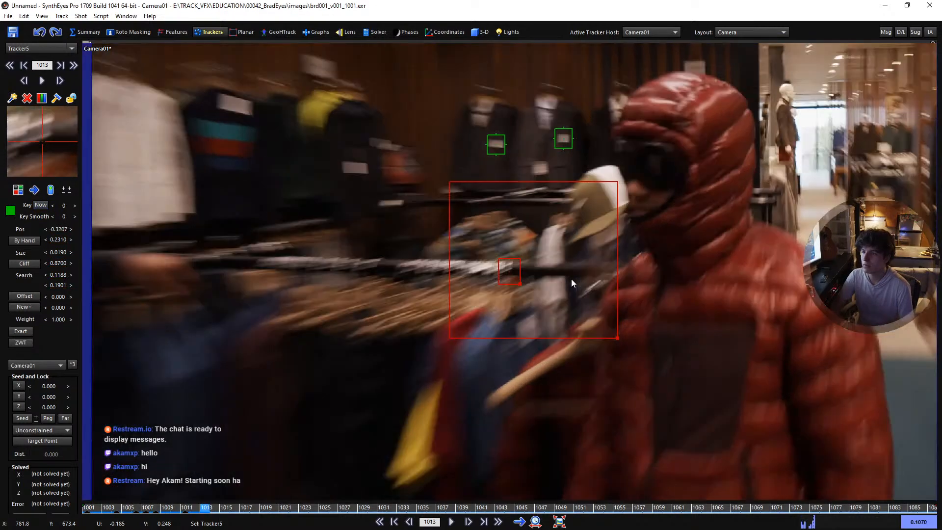
Nudge the tracker onto the blurred last hook at frame 1013, check it against frame 1014, and continue to frame 1016
key(KP_4)
key(KP_4)
key(KP_4)
key(KP_4)
key(KP_8)
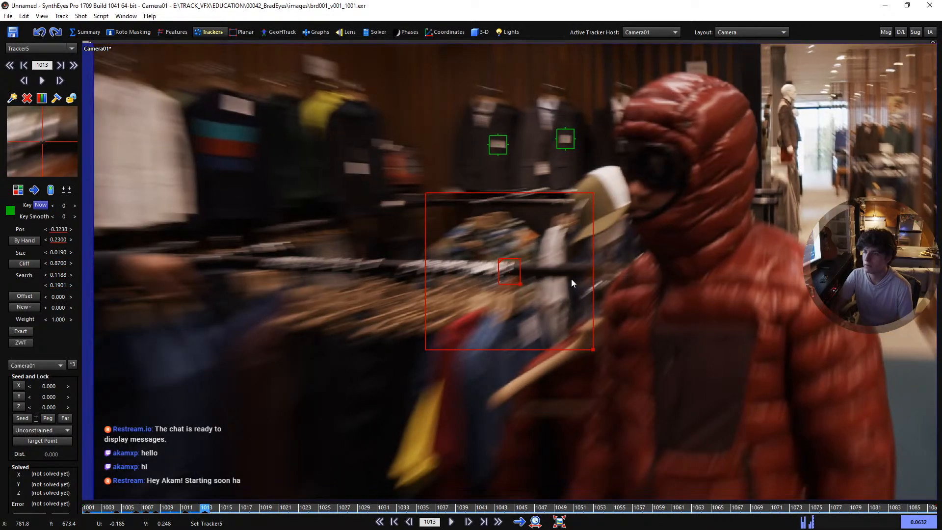
key(d)
key(s)
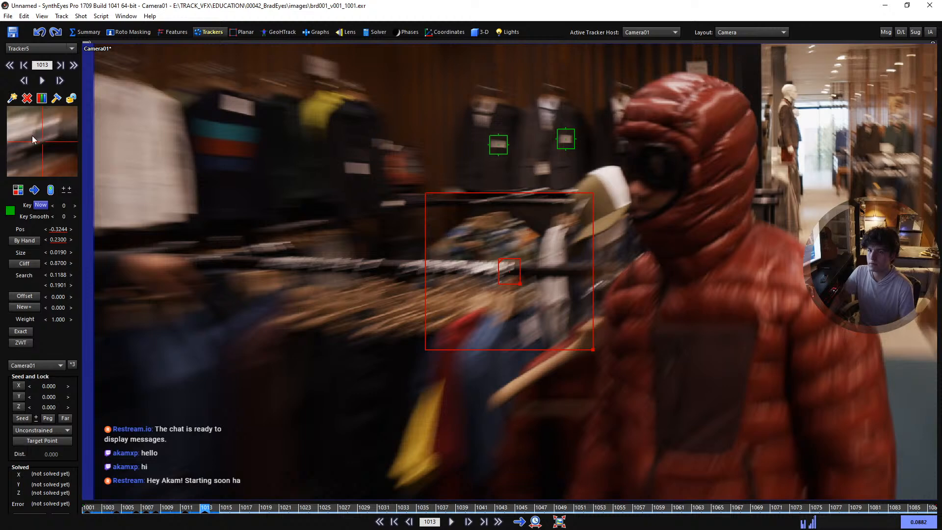
key(d)
key(d)
key(d)
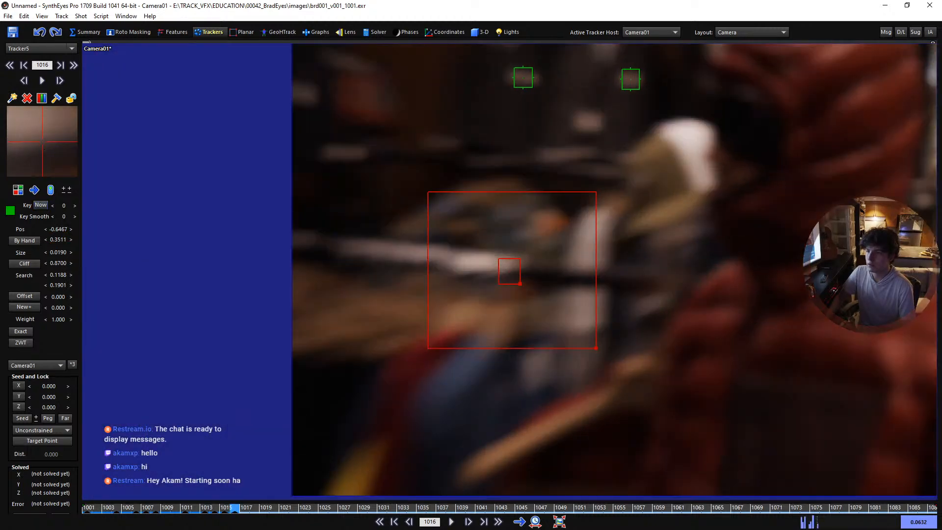
Realign the tracker by hand on the last hanger hook from frame 1016 through frame 1019
mouse_move(48, 141)
mouse_down()
mouse_move(30, 139)
mouse_move(50, 139)
mouse_move(42, 142)
mouse_up()
key(s)
key(d)
key(d)
key(s)
key(d)
key(d)
key(s)
key(d)
key(d)
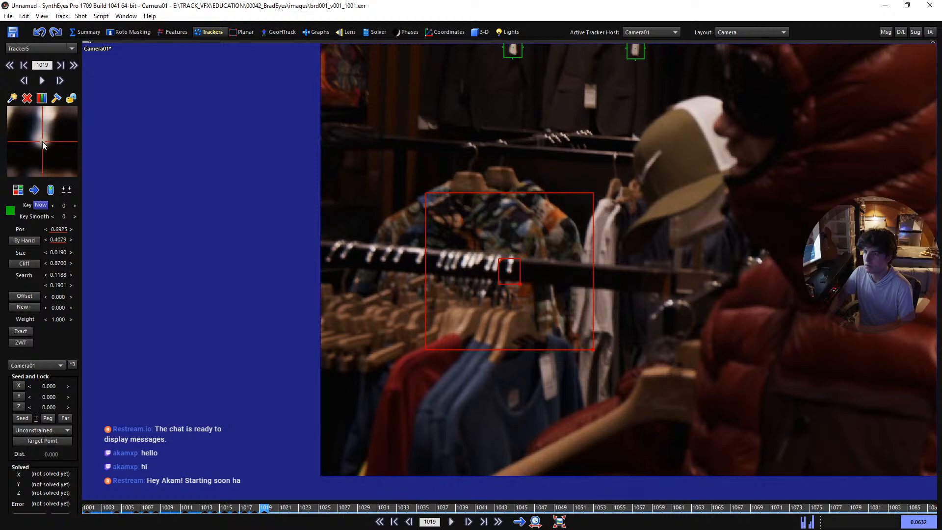
Widen the tracker's box at frame 1019 to include the neighbouring hooks and resume tracking to frame 1020
drag(519, 284, 534, 288)
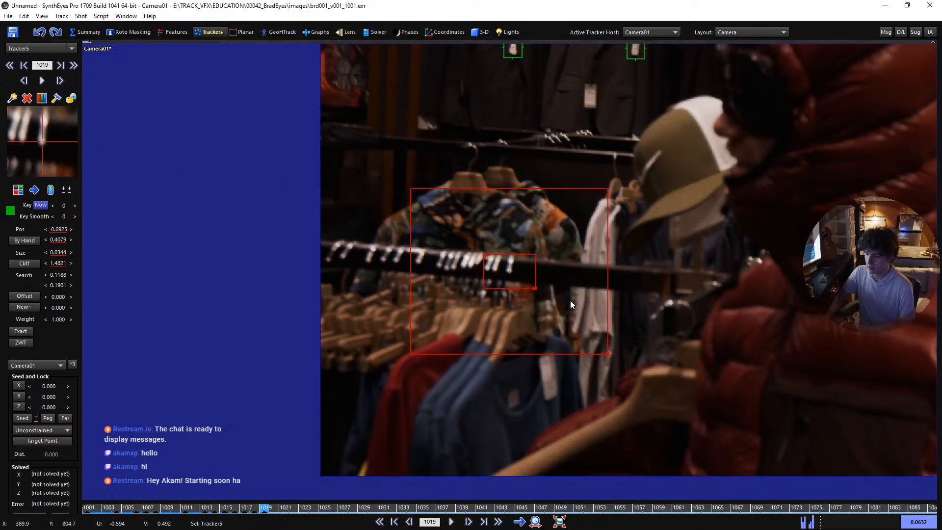
key(d)
key(d)
key(d)
key(d)
key(d)
key(d)
key(d)
key(d)
key(d)
key(d)
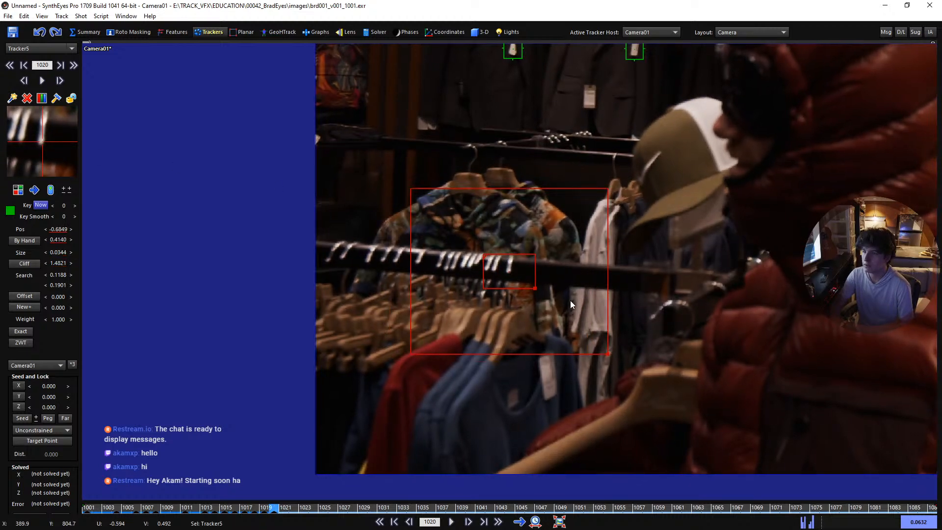
Track the last hanger hook through to frame 1087 and lock its tracker
key(d)
key(d)
key(d)
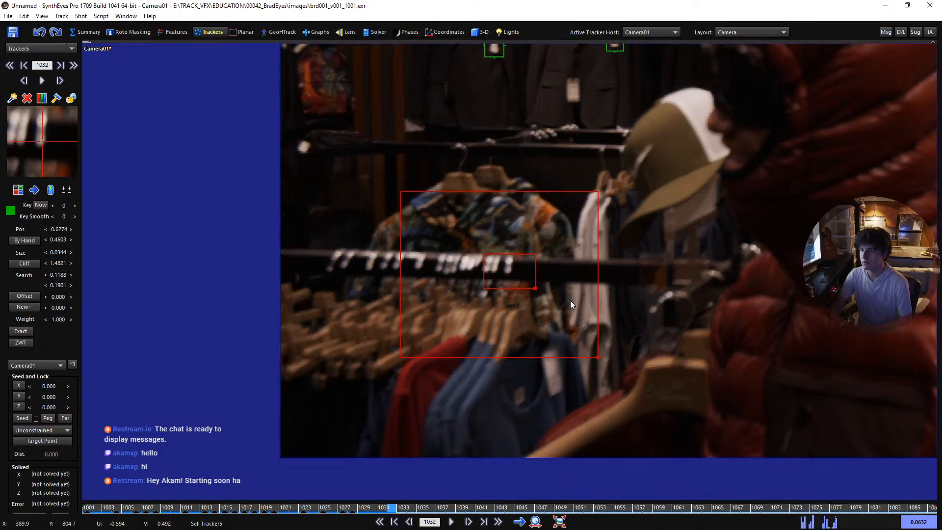
key(space)
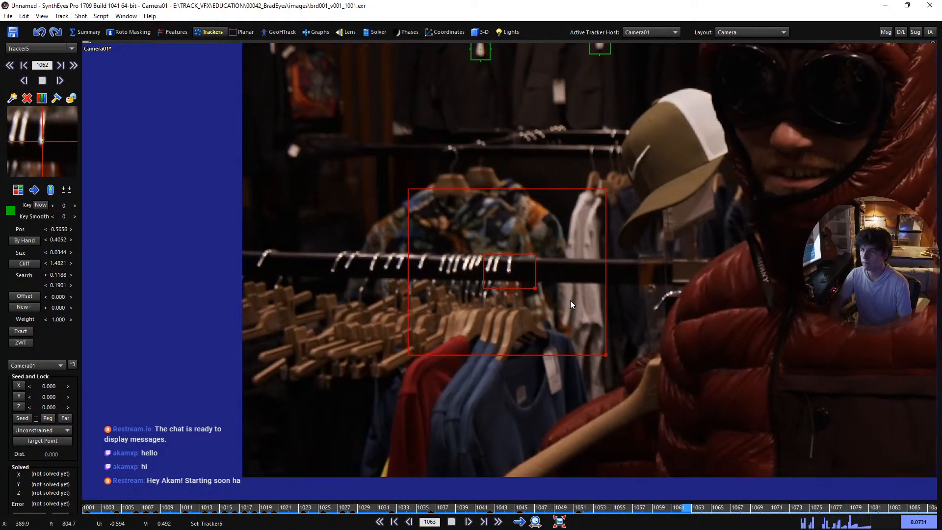
key(l)
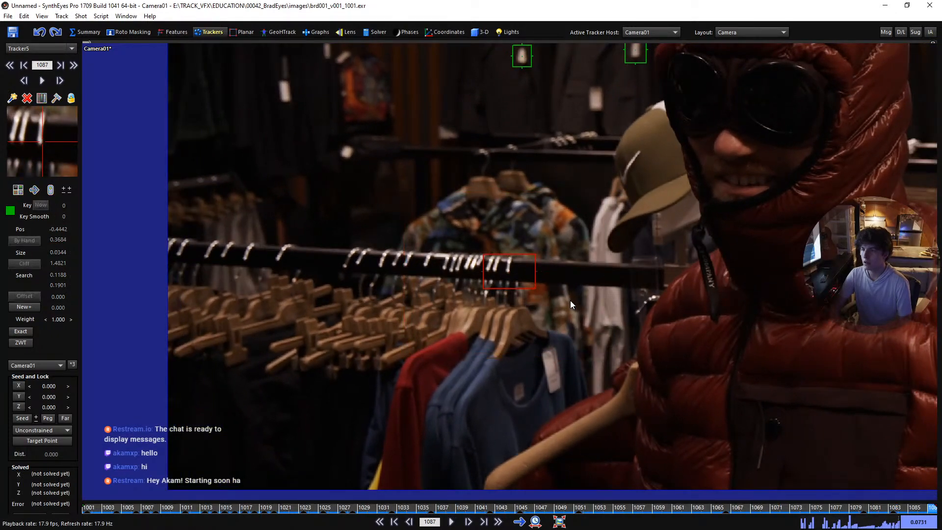
Return to frame 1001 and add a tracker on the hanger hook beside the gap midway along the clothing rail
key(a)
key(a)
key(a)
key(a)
key(a)
key(a)
key(a)
key(a)
key(a)
key(a)
key(a)
key(a)
key(a)
key(a)
key(a)
key(a)
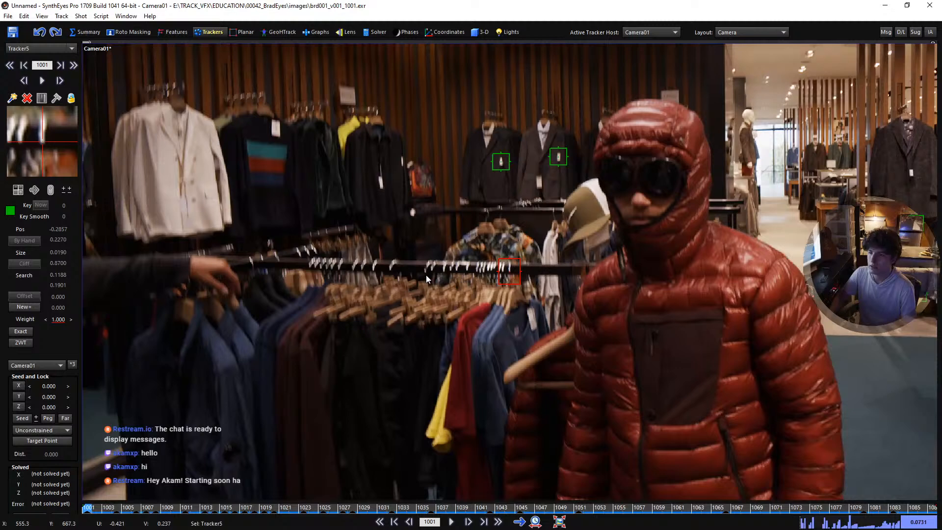
click(425, 271)
scroll(425, 271, up, 3)
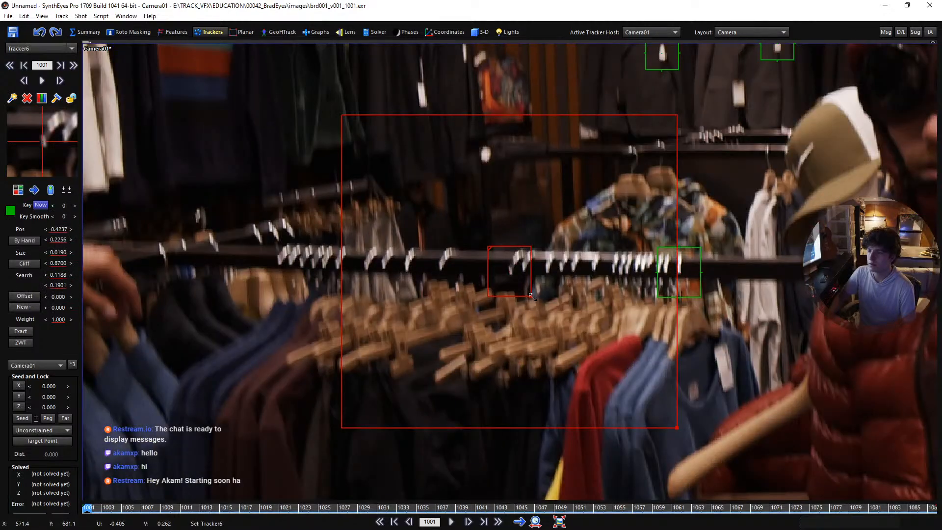
Enlarge the mid-rail tracker's box to a size of about 0.023 and centre it on the hook
drag(532, 297, 546, 294)
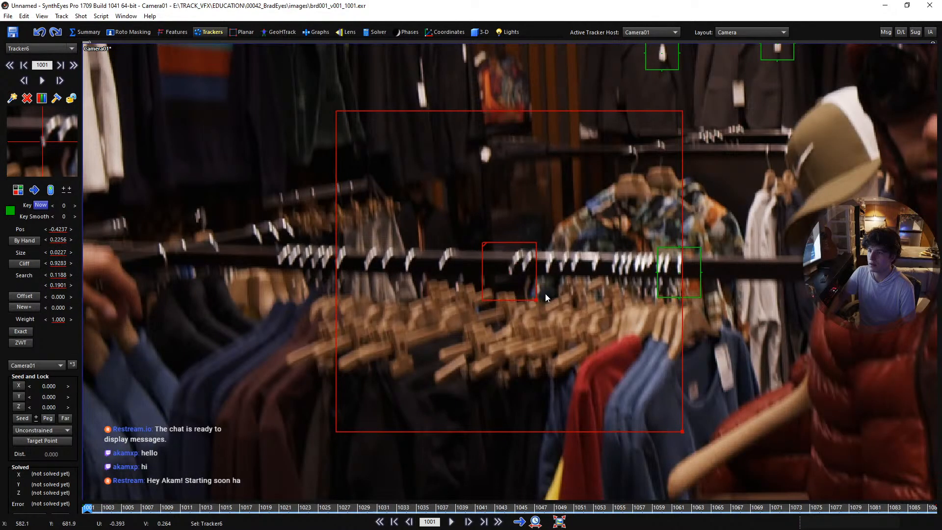
scroll(571, 254, down, 2)
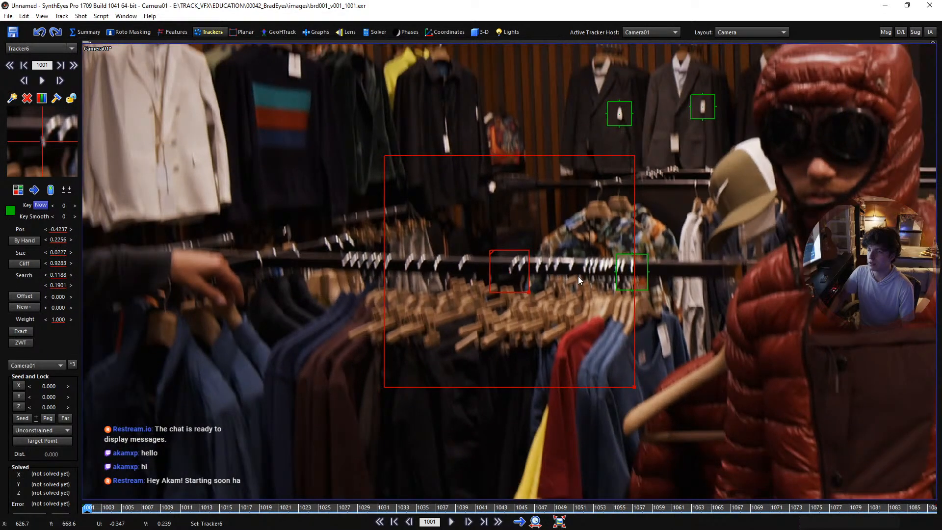
scroll(577, 275, down, 3)
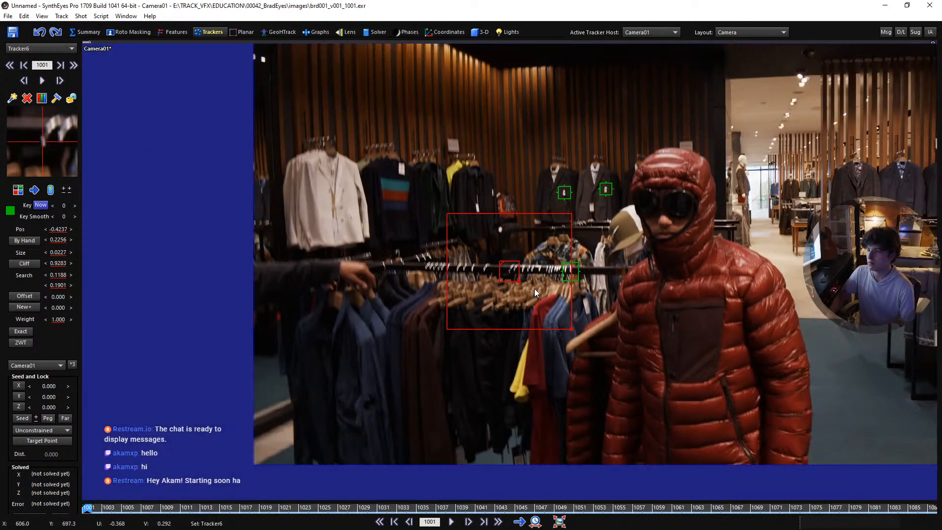
scroll(540, 293, up, 3)
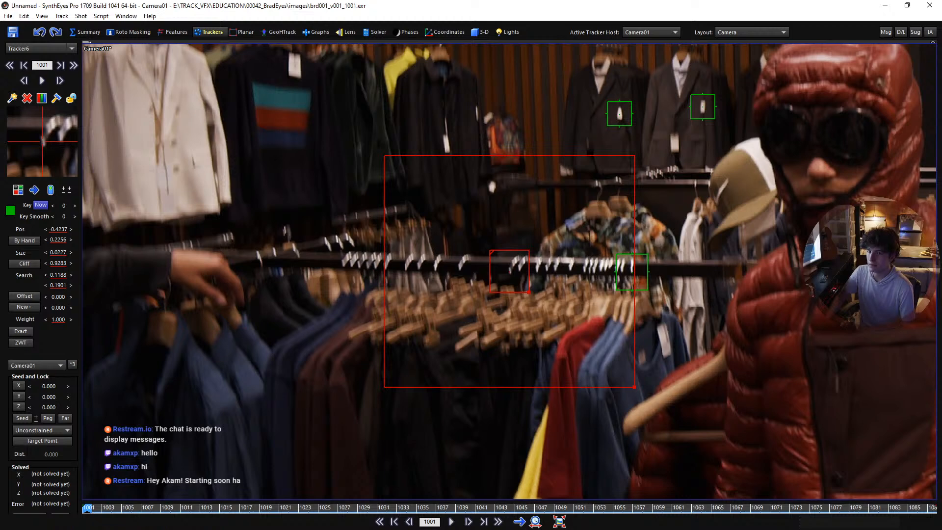
drag(47, 140, 42, 141)
Track the mid-rail hanger hook forward from frame 1001 to frame 1011
key(d)
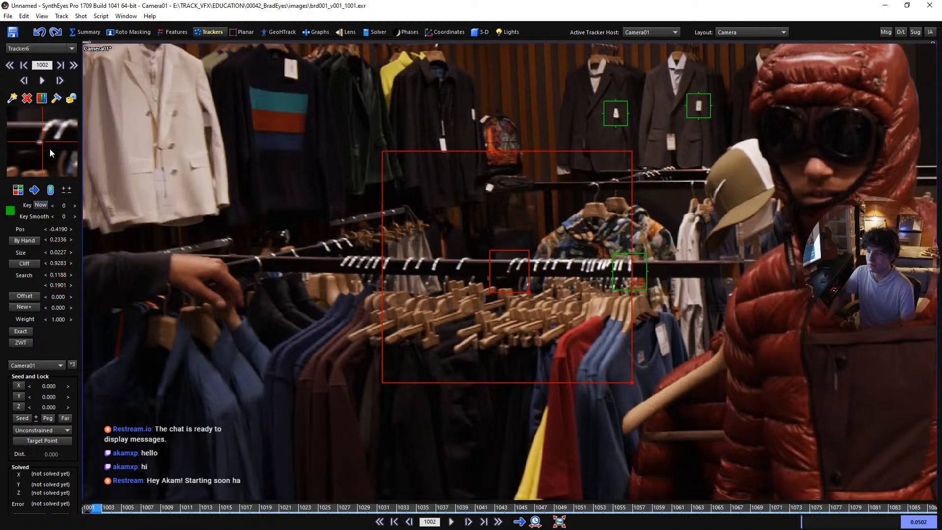
scroll(509, 271, up, 2)
right_drag(398, 175, 397, 170)
key(d)
key(d)
key(d)
key(d)
key(d)
key(d)
key(d)
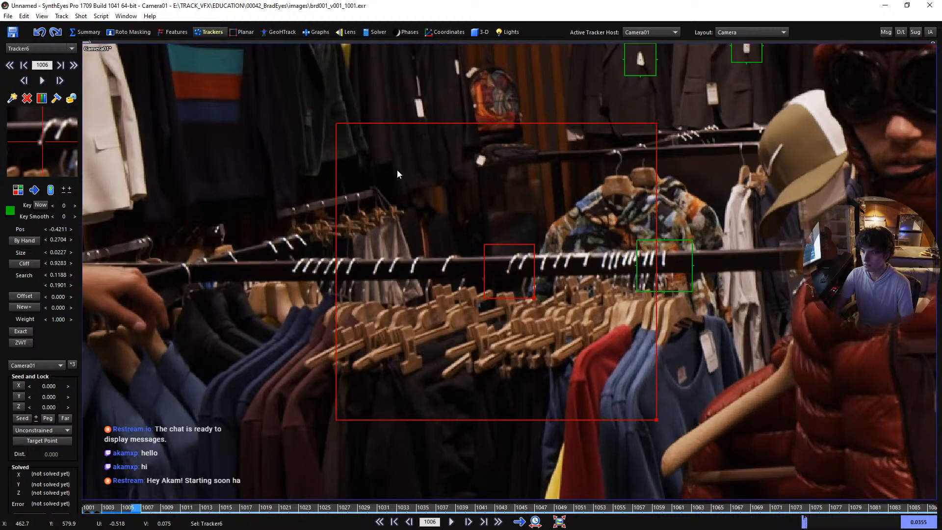
key(d)
key(d)
key(d)
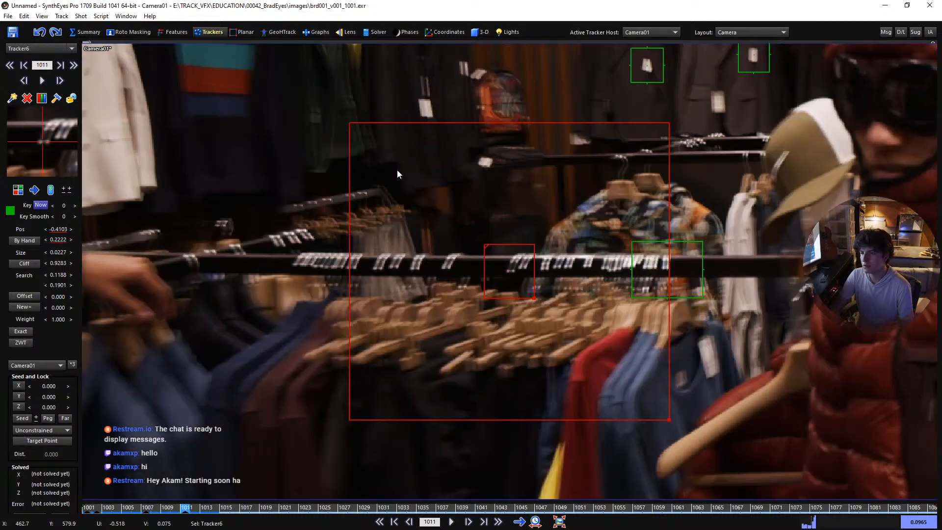
Advance to frame 1012 and nudge the tracker onto the motion-blurred mid-rail hook
key(Right)
key(Right)
key(Right)
key(Right)
key(Right)
key(Right)
key(Right)
key(Right)
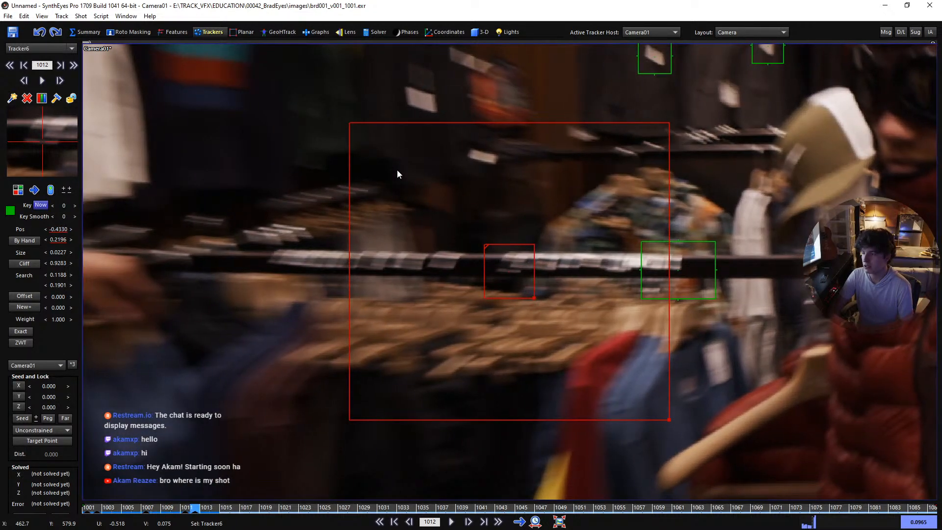
key(Down)
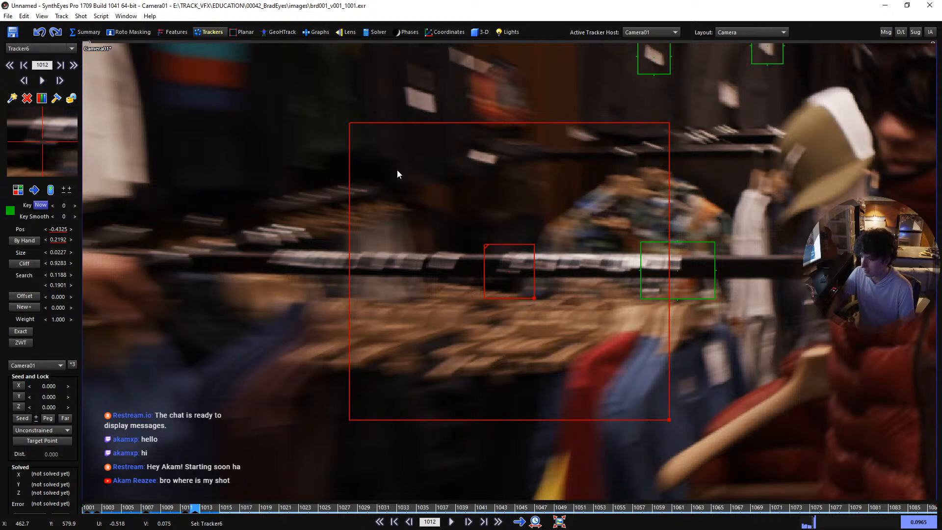
Fine-tune the mid-rail tracker's position at frame 1012 by comparing it with the adjacent frame
drag(39, 138, 44, 142)
key(s)
key(d)
key(s)
key(d)
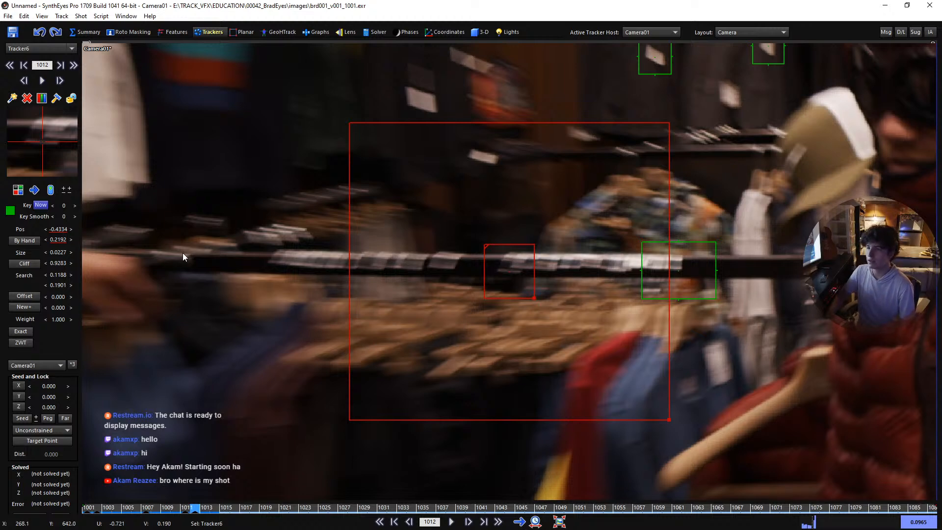
scroll(219, 260, up, 1)
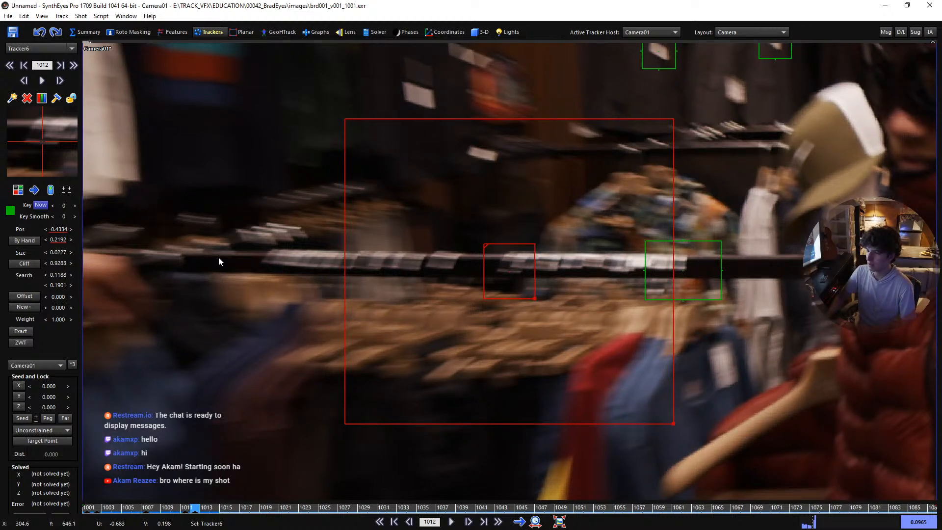
scroll(227, 232, up, 1)
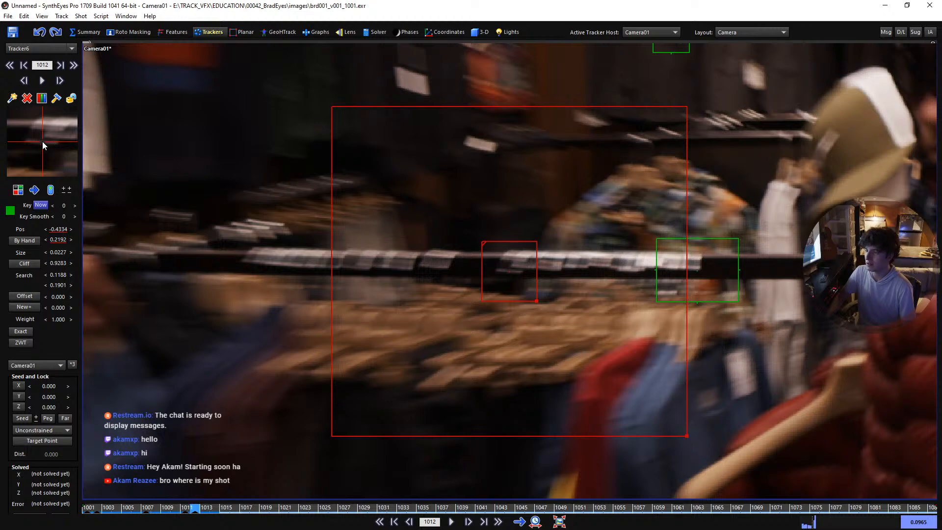
Realign the mid-rail tracker on the blurred hook and carry it forward to frame 1014, comparing neighbouring frames
key(s)
key(d)
key(d)
drag(43, 139, 42, 141)
key(s)
key(d)
key(d)
key(s)
key(s)
key(d)
key(d)
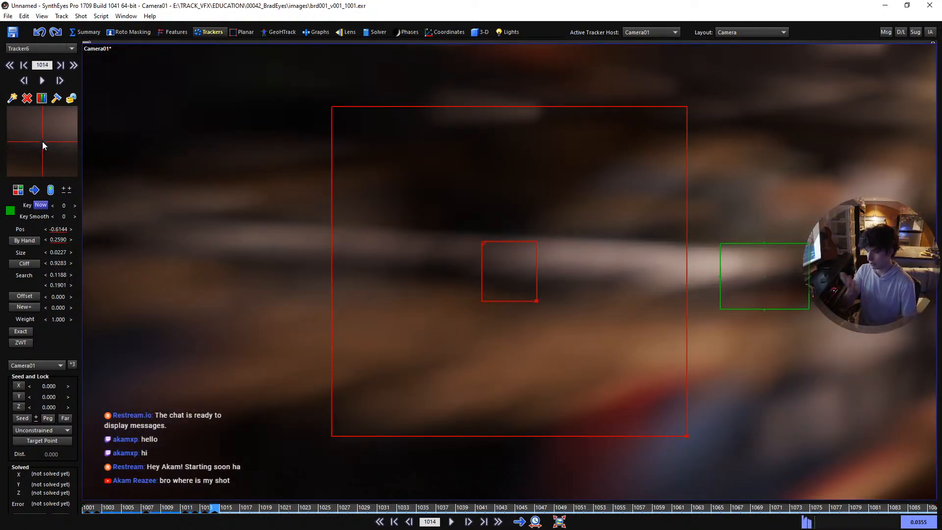
Continue to frame 1015 and reposition the tracker by hand on the blurred mid-rail hook
key(s)
key(d)
key(d)
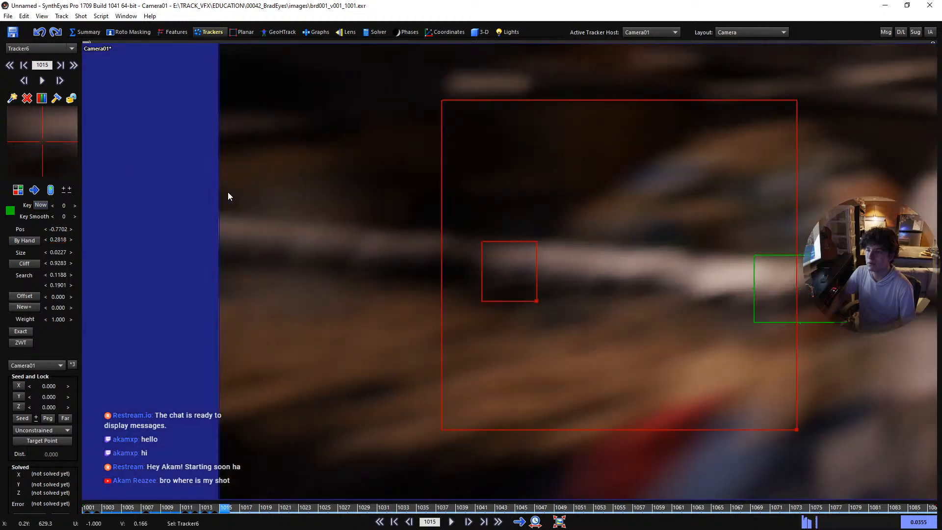
key(s)
scroll(179, 193, down, 3)
scroll(180, 195, up, 1)
key(d)
key(s)
key(d)
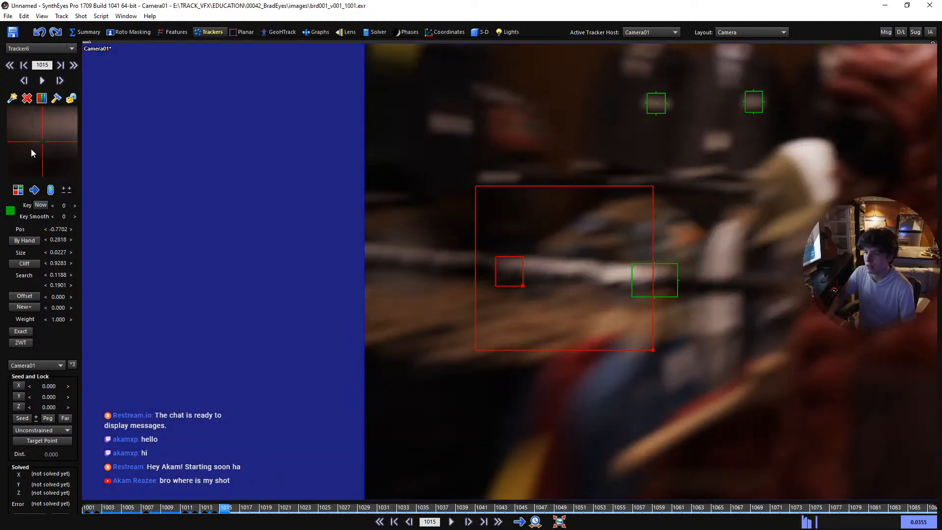
mouse_move(31, 149)
mouse_down()
mouse_move(17, 148)
mouse_move(44, 142)
mouse_up()
key(s)
key(d)
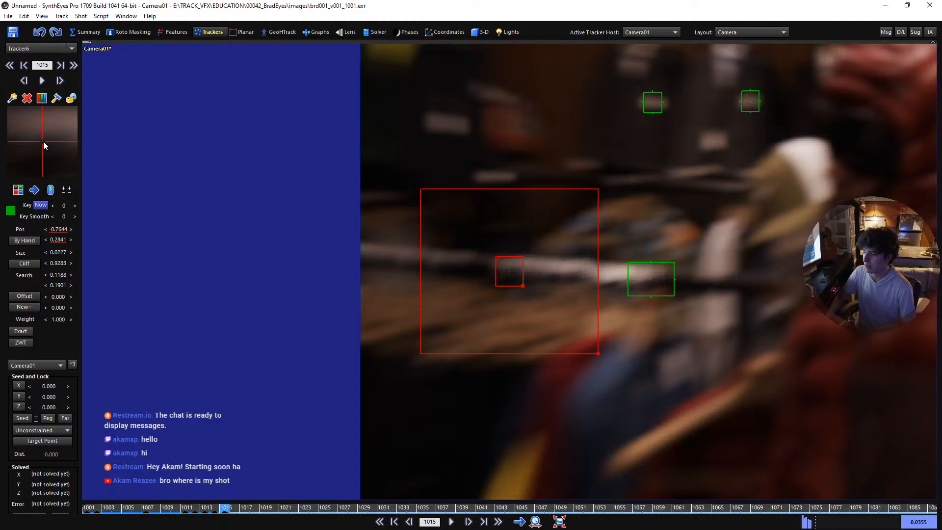
Advance to frame 1016 and adjust the tracker on the blurred mid-rail hook, comparing it with frame 1015
key(s)
key(d)
key(d)
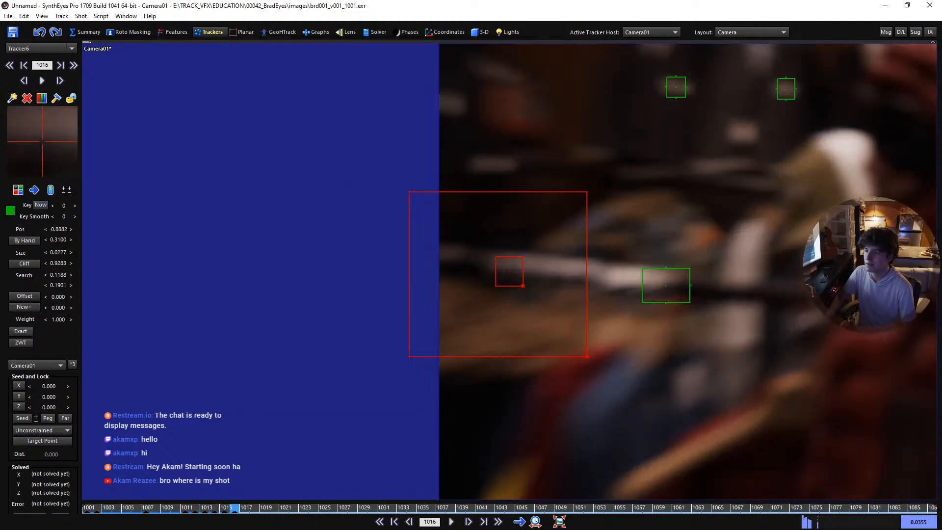
key(s)
key(d)
drag(43, 142, 42, 142)
key(s)
key(d)
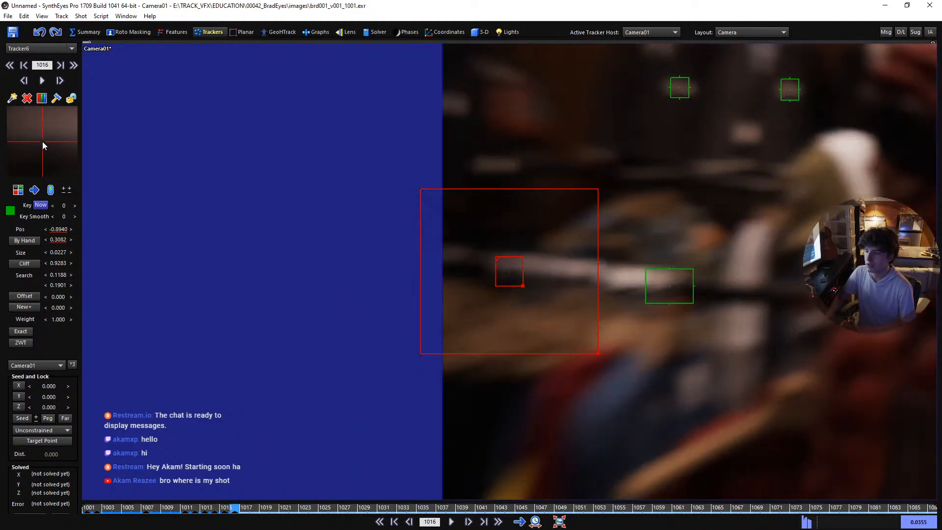
Compare the mid-rail tracker's alignment between frames 1015 and 1016, and continue to frame 1017
key(s)
key(d)
key(s)
key(d)
key(d)
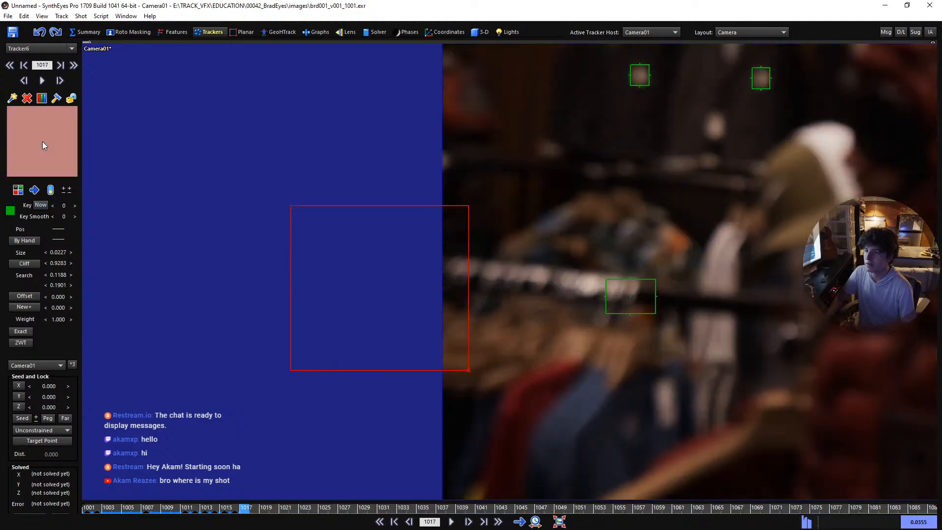
Step back through the mid-rail tracker's frames from 1017 to frame 1001
key(s)
key(s)
key(s)
key(s)
key(s)
key(s)
key(s)
key(s)
key(s)
key(s)
key(s)
key(s)
key(s)
key(s)
key(s)
key(s)
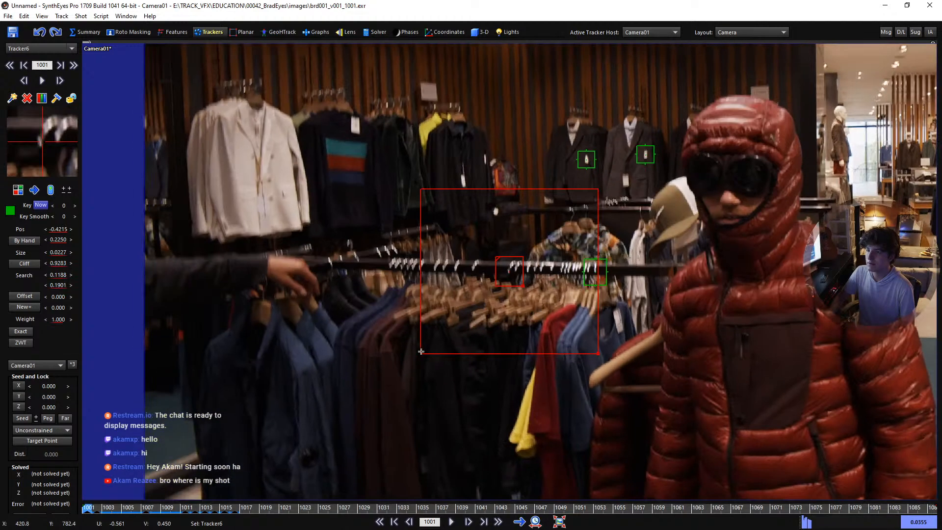
Lock the finished mid-rail hook tracker and scrub the shot back to frame 1001
click(424, 351)
scroll(447, 337, down, 2)
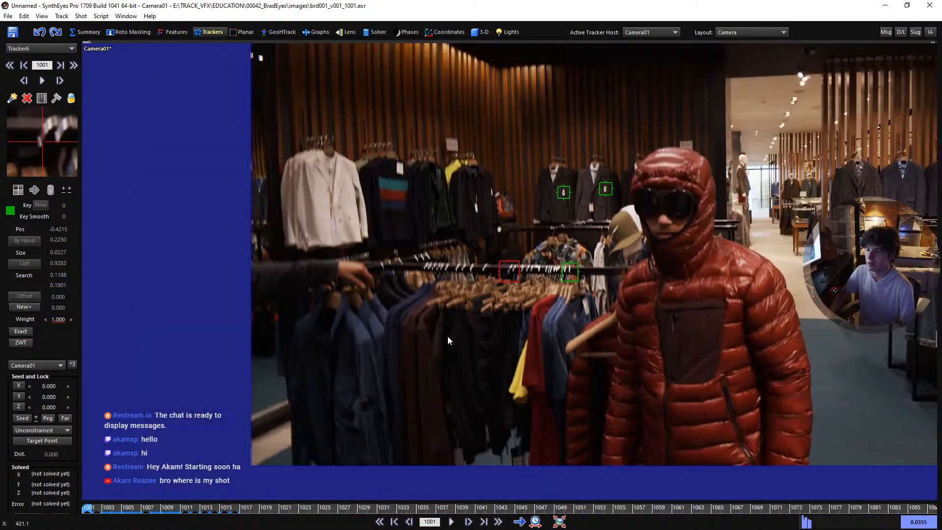
middle_drag(493, 342, 381, 332)
scroll(349, 382, up, 1)
scroll(370, 327, up, 1)
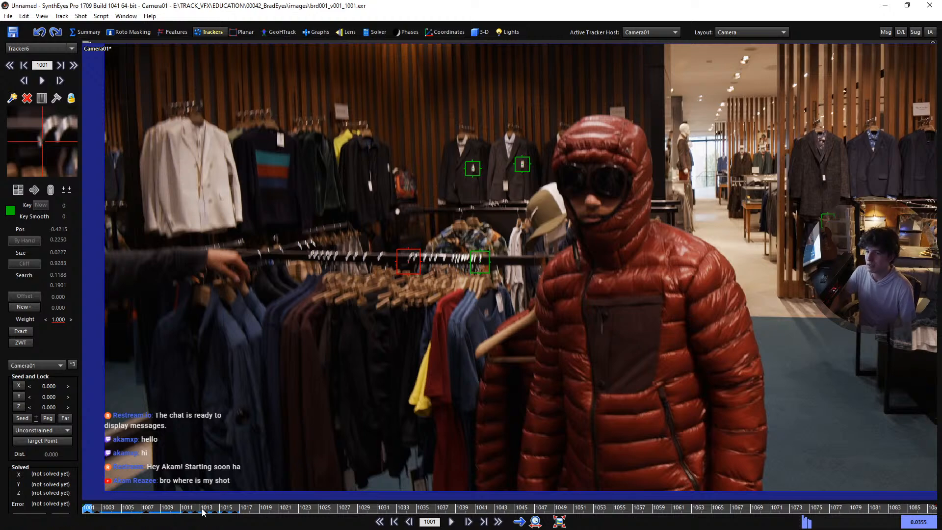
drag(202, 512, 88, 499)
Place a new tracker on the white sign on the far background counter, centre it and shrink its box to size 0.0151
middle_drag(687, 235, 457, 301)
scroll(525, 228, up, 5)
click(440, 249)
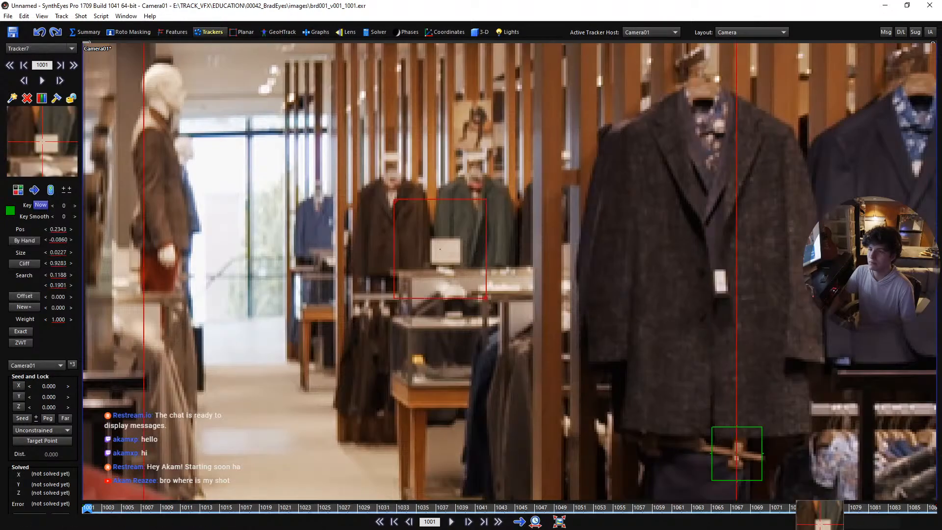
drag(439, 249, 447, 252)
drag(492, 300, 479, 282)
middle_drag(527, 285, 589, 305)
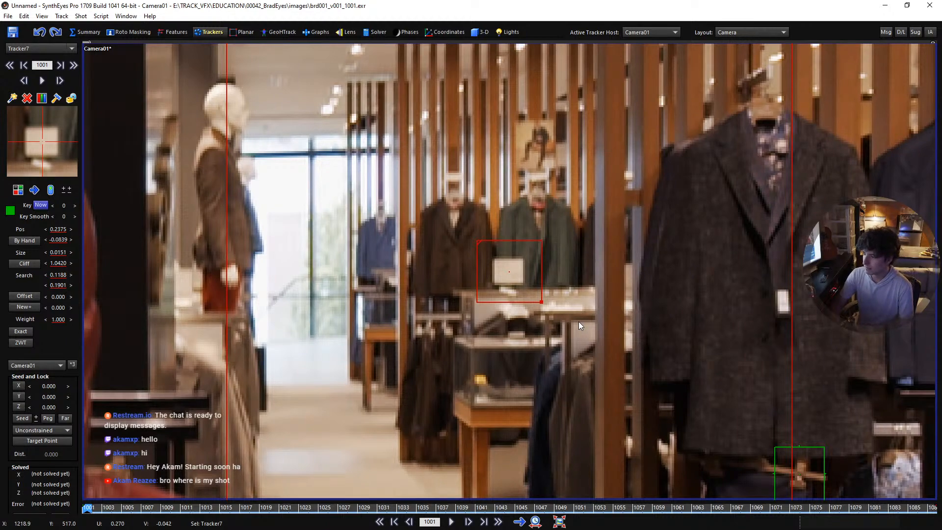
Track the counter sign forward frame by frame from frame 1001 to frame 1014
key(d)
key(d)
key(d)
key(d)
key(d)
key(d)
key(d)
key(d)
key(d)
key(d)
key(d)
key(d)
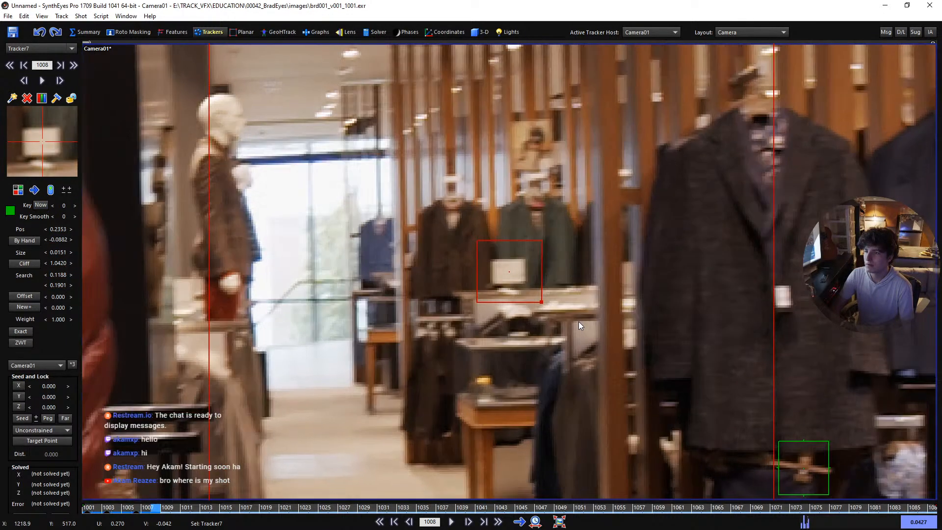
key(d)
key(d)
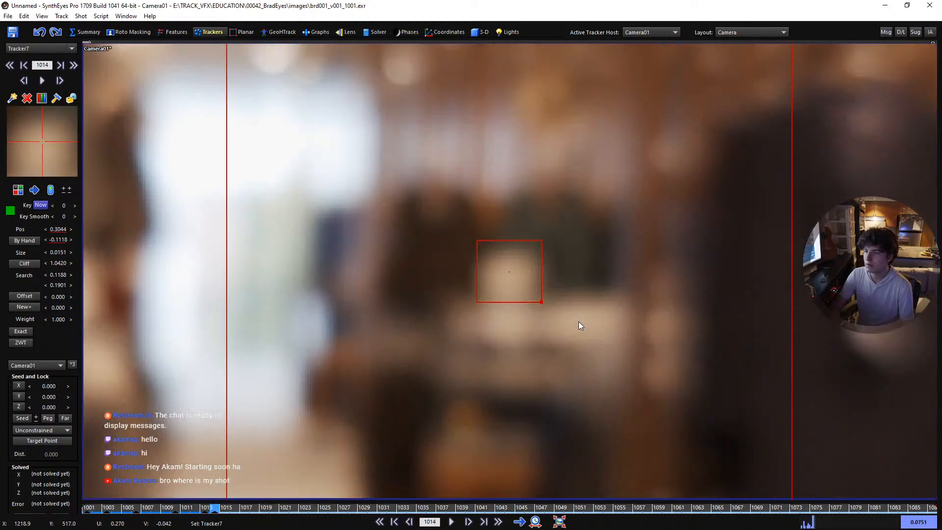
Continue the counter sign tracker through the blurred frame 1016 to frame 1018
key(d)
key(d)
key(d)
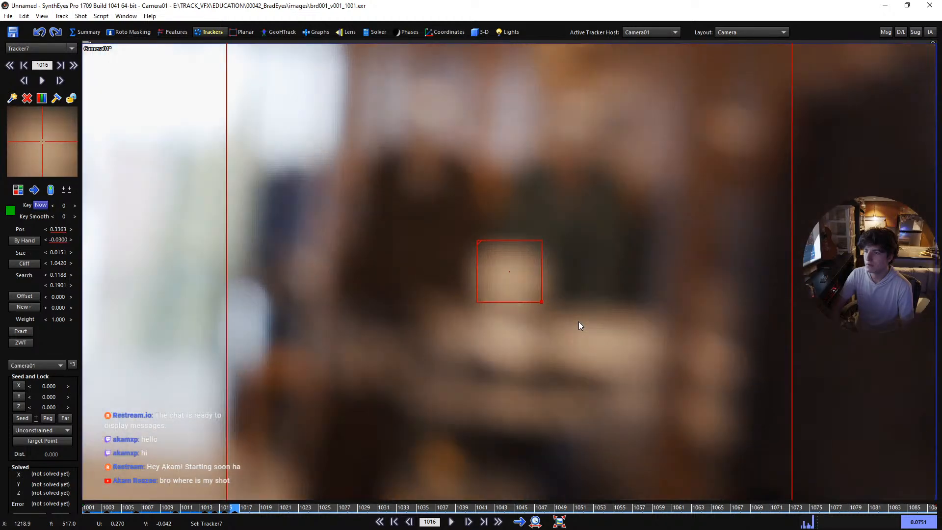
key(p)
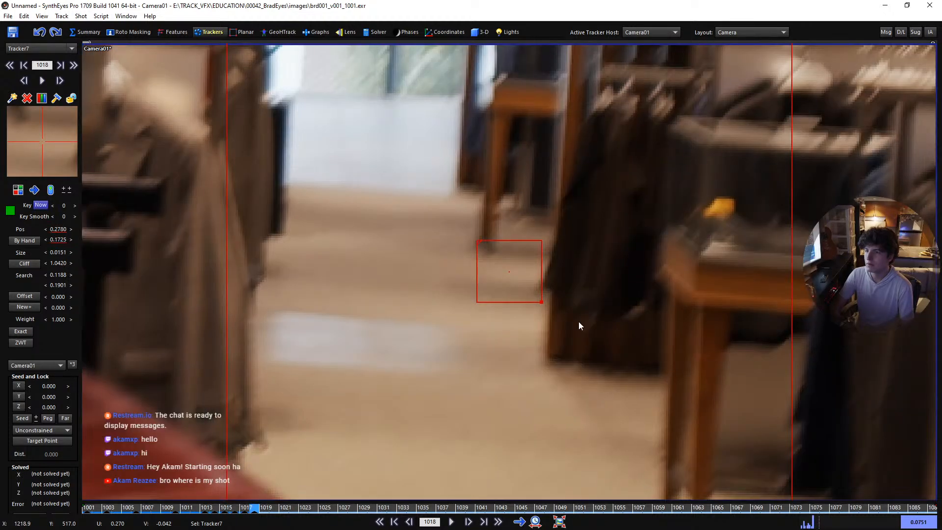
key(s)
scroll(554, 266, down, 2)
key(d)
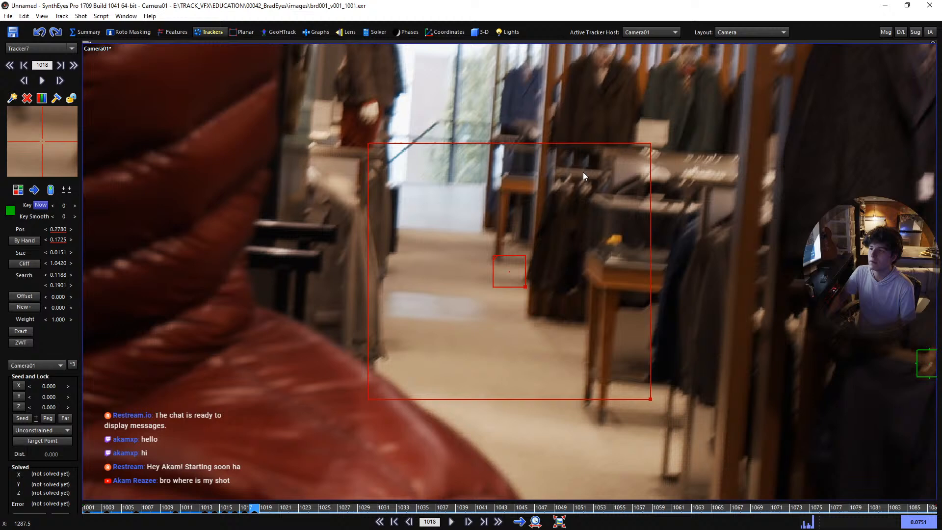
Move the tracker back onto the counter sign at frame 1018, enlarge its box to size 0.0218 and fine-tune its centre
click(652, 132)
scroll(367, 299, up, 2)
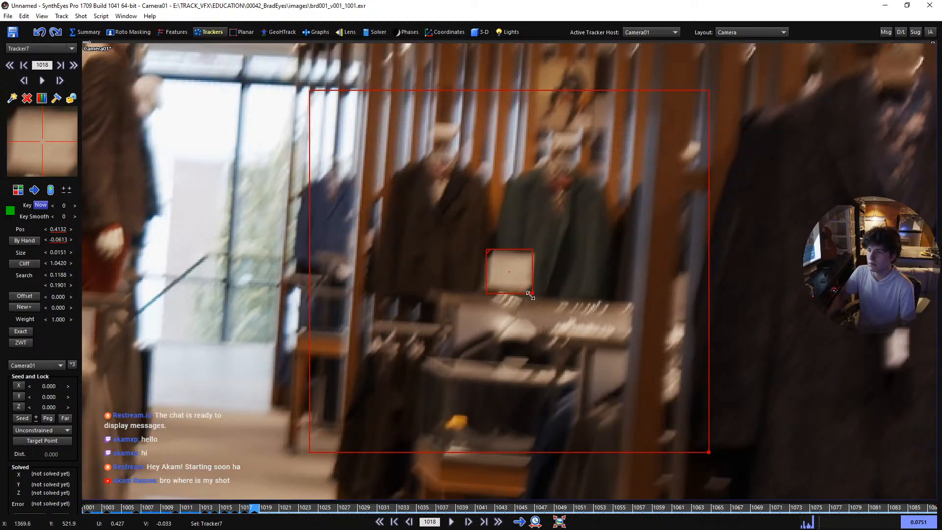
drag(530, 294, 543, 302)
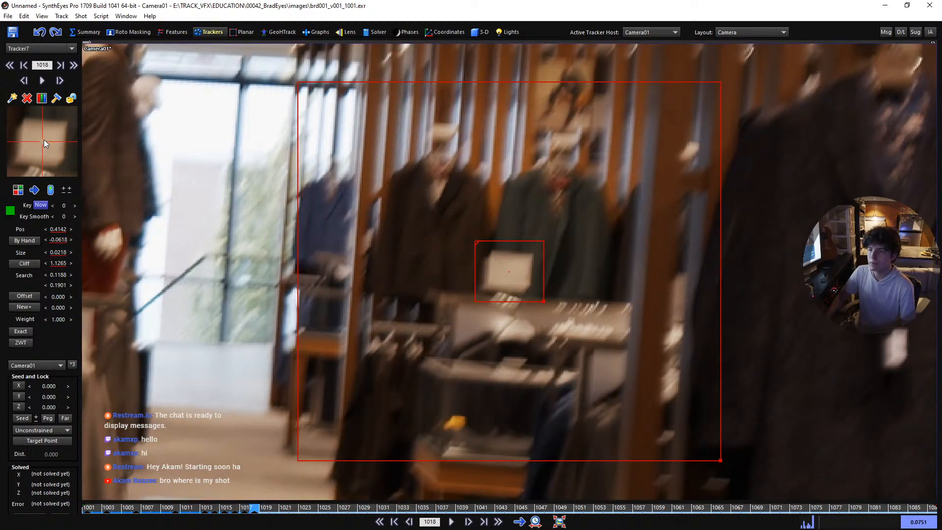
drag(44, 139, 43, 142)
Advance the counter sign tracker to frame 1025, re-centring it on the sign along the way
key(d)
key(d)
click(42, 141)
key(d)
click(42, 141)
key(d)
key(d)
key(d)
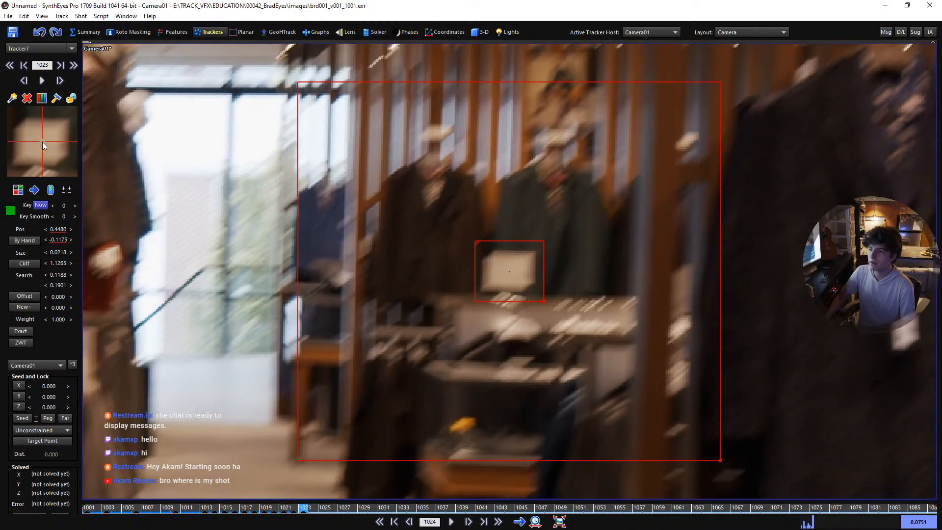
key(d)
key(d)
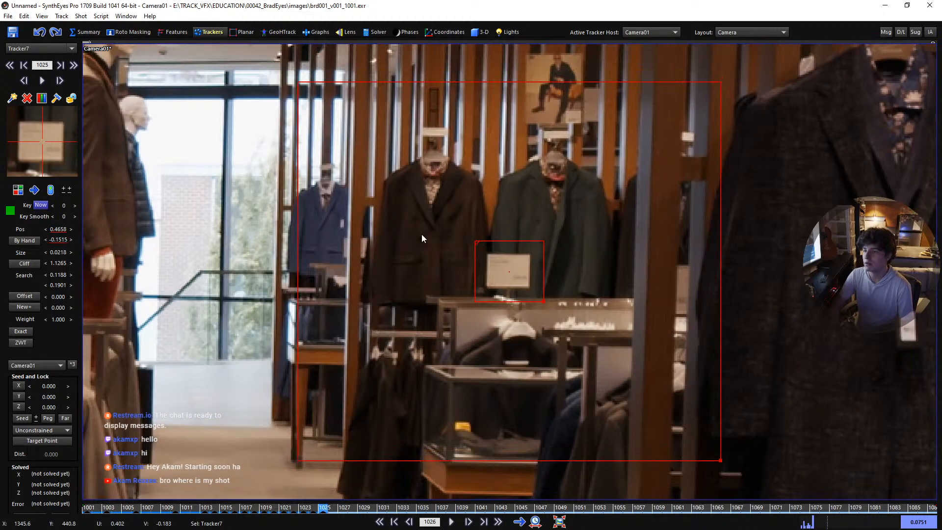
Track the counter sign forward frame by frame from frame 1025 past frame 1056
key(d)
key(d)
key(d)
key(d)
key(d)
key(d)
key(d)
key(d)
key(d)
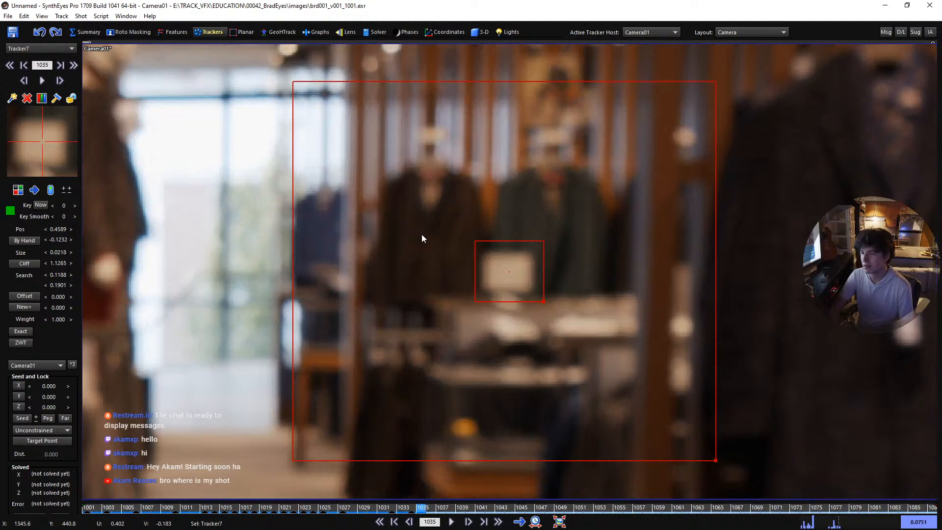
key(d)
key(d)
key(d)
key(d)
key(d)
key(d)
key(d)
key(d)
key(d)
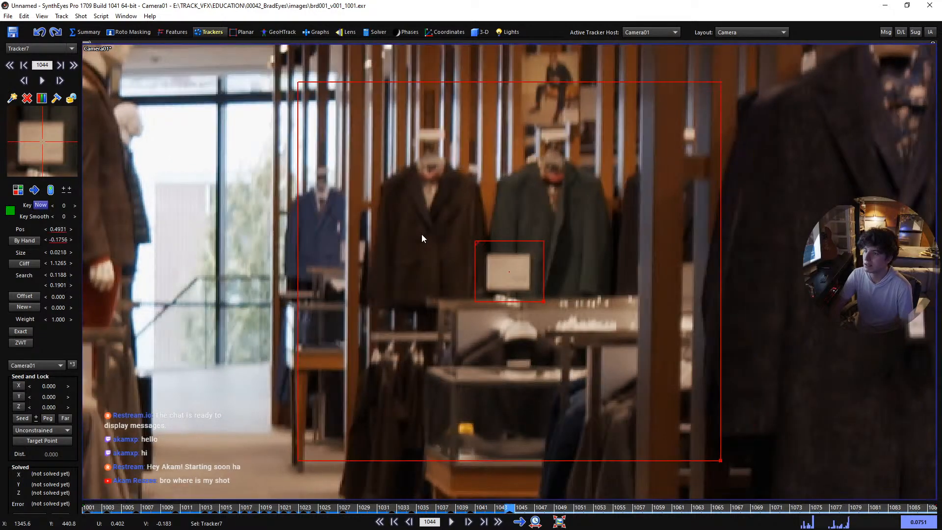
key(d)
key(d)
key(d)
key(d)
key(d)
key(d)
key(d)
key(d)
key(d)
key(d)
key(d)
key(d)
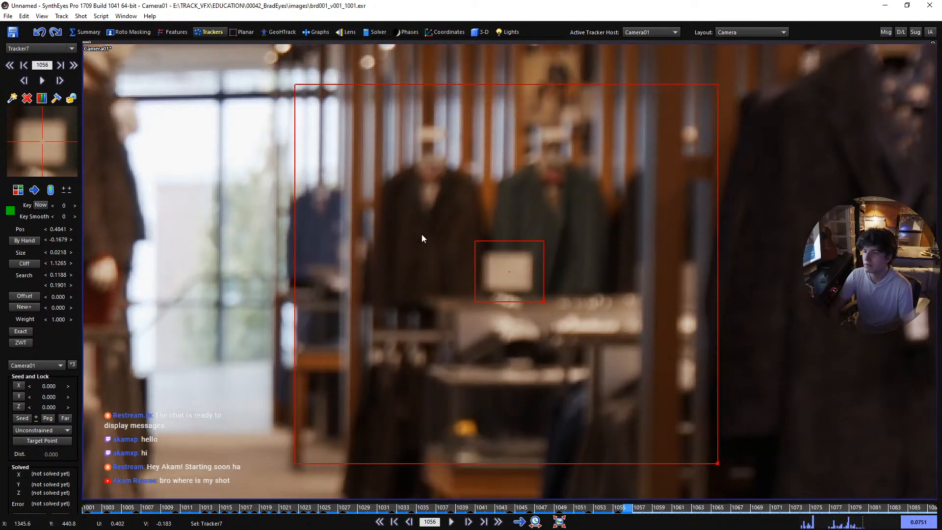
key(d)
key(d)
key(d)
key(d)
key(d)
key(d)
key(d)
key(d)
key(d)
key(d)
Play the sign tracking through the remaining frames, return to frame 1001 and lock the tracker
key(space)
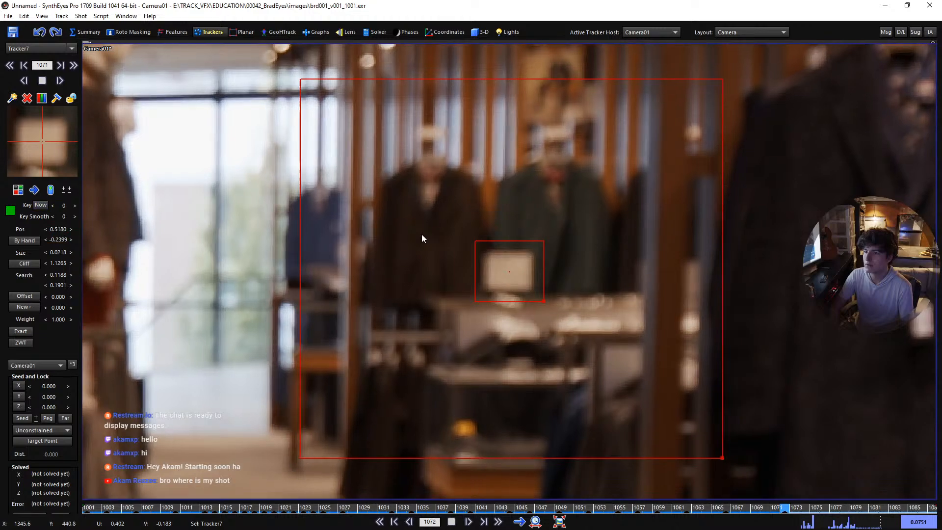
key(shift+a)
key(l)
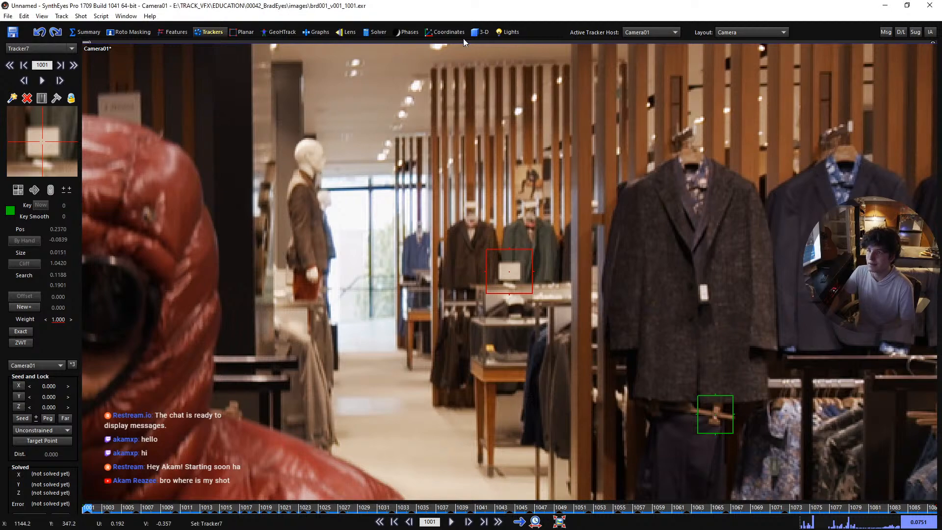
Place a new tracker on the white price tag of the dark grey coat at frame 1001
scroll(458, 314, down, 4)
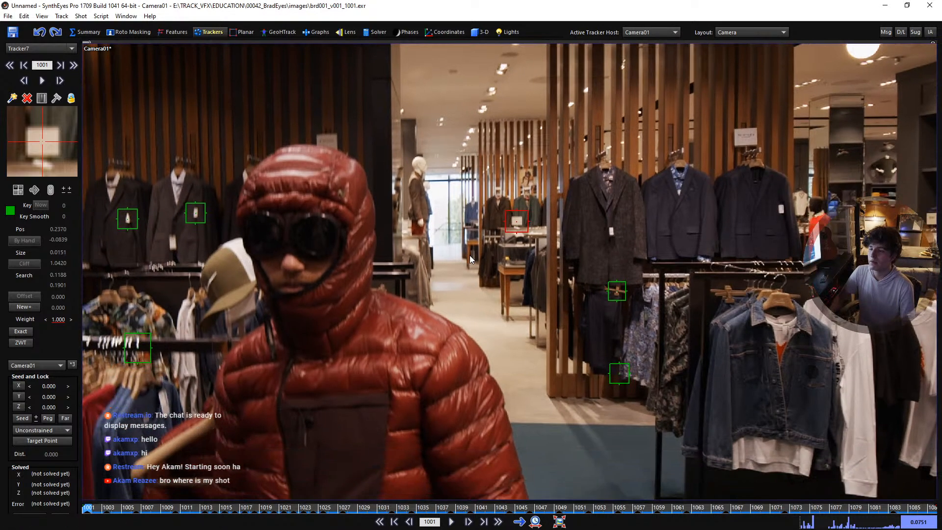
scroll(542, 244, down, 1)
scroll(550, 244, up, 3)
click(572, 231)
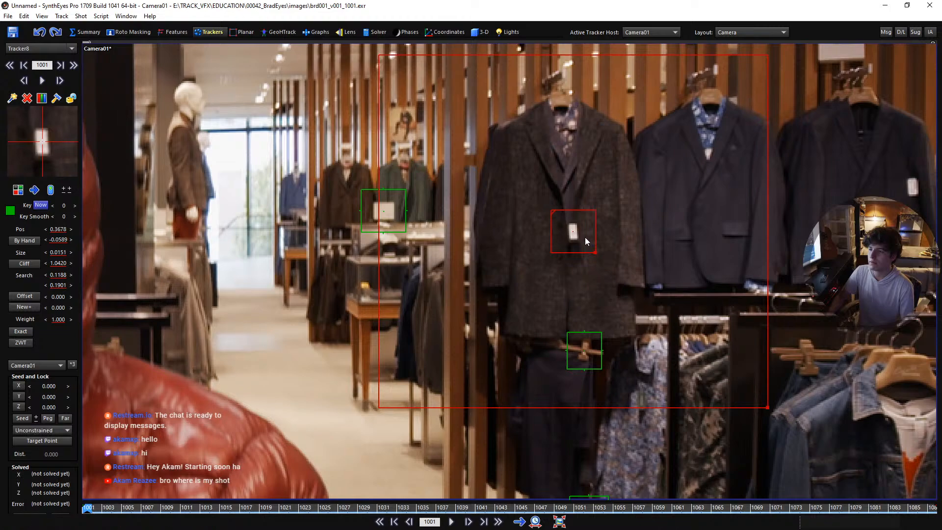
scroll(583, 238, down, 4)
scroll(643, 335, up, 3)
scroll(637, 325, down, 3)
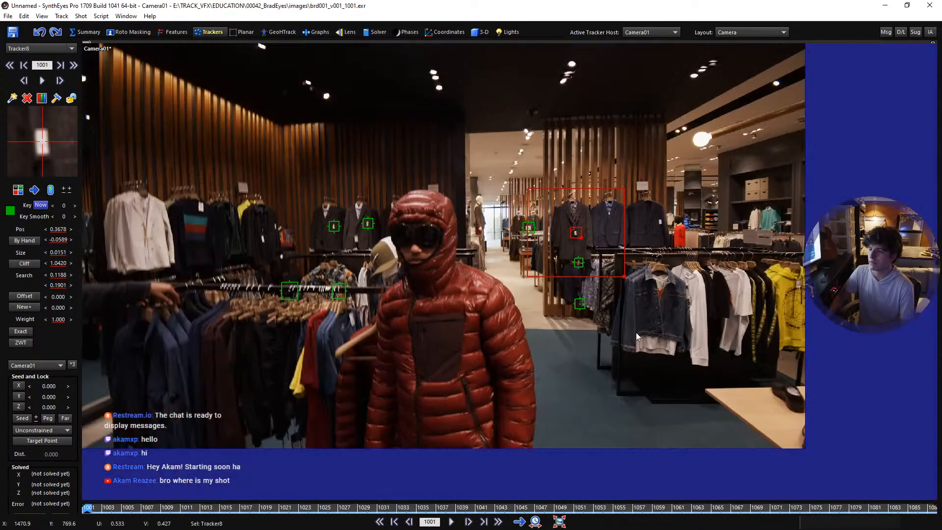
Play the shot forward to track the coat's price tag, and return to frame 1001 to inspect the tracker
key(space)
key(space)
key(Home)
scroll(549, 333, up, 3)
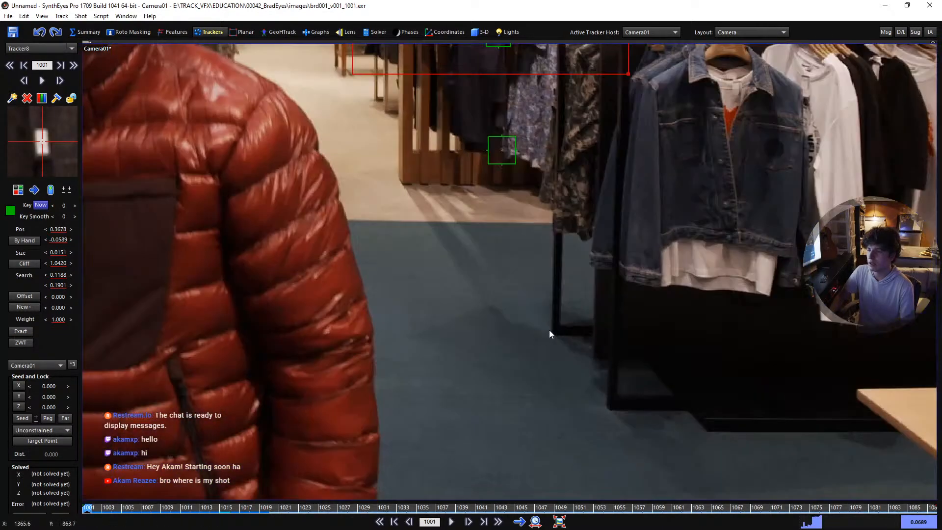
scroll(518, 287, down, 4)
scroll(533, 209, up, 3)
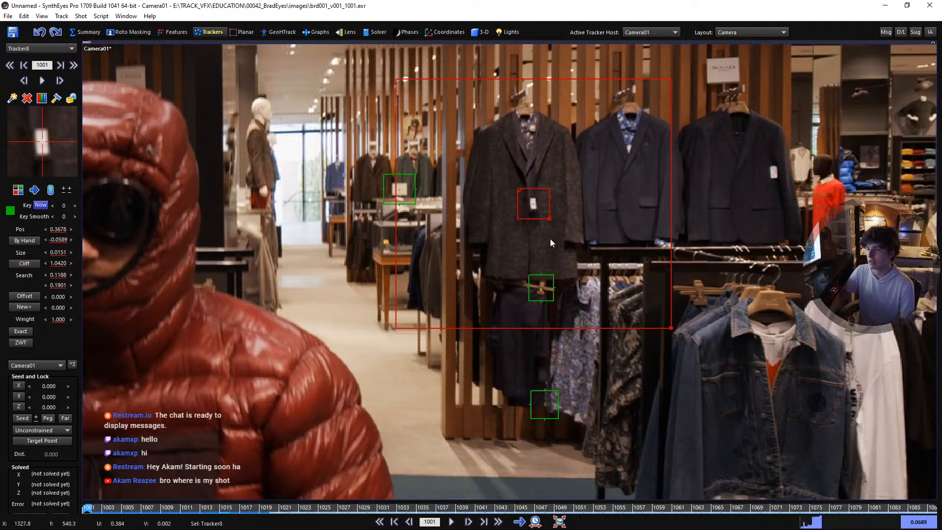
scroll(549, 239, up, 1)
Play and step through the coat tag tracker's frames to frame 1011, checking its alignment on the tag
key(space)
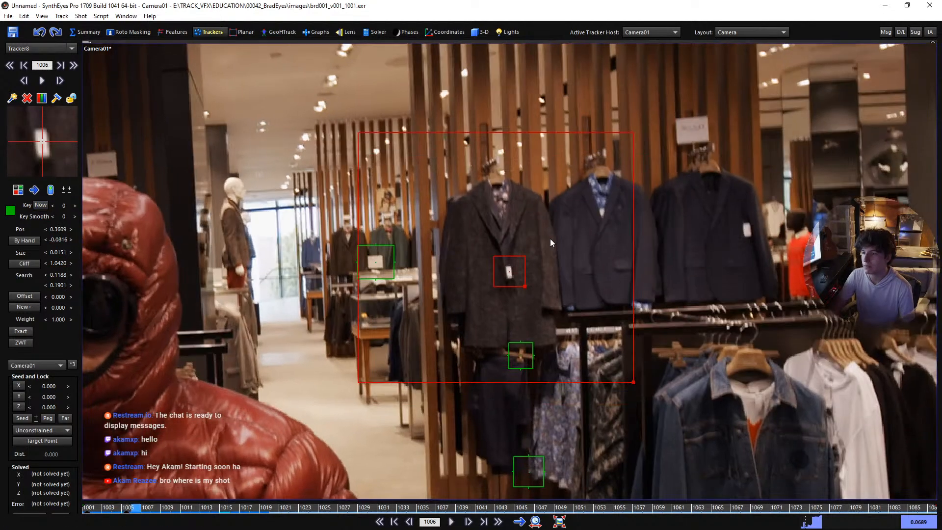
key(Right)
key(Right)
key(Left)
key(Left)
key(Left)
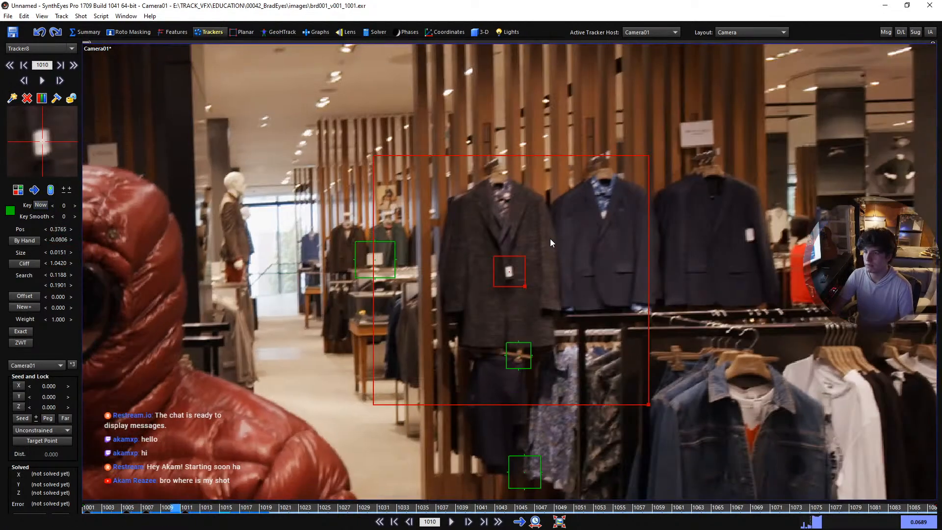
key(Right)
key(KP_6)
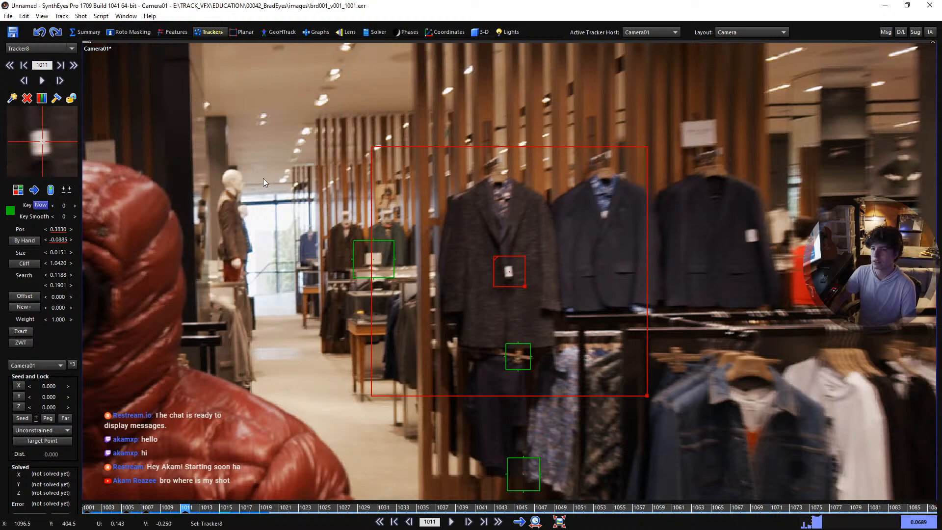
Re-centre the tracker on the coat's tag just past frame 1011 and continue to frame 1014
scroll(367, 310, up, 2)
key(Right)
drag(34, 133, 43, 143)
key(Left)
key(Right)
key(Right)
key(Right)
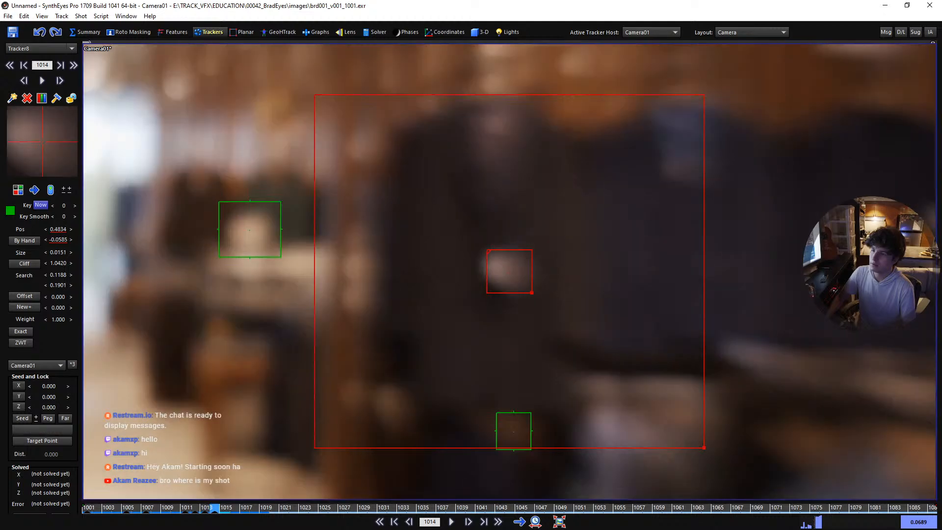
Reposition the tracker on the blurred coat tag at frame 1015 and carry it through frames 1016 and 1017 to 1018
key(Right)
drag(509, 271, 503, 424)
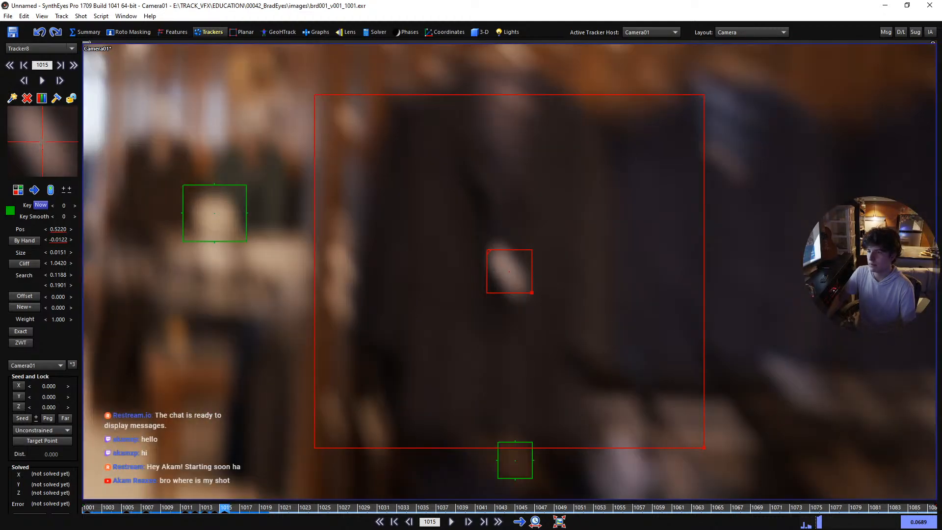
key(Right)
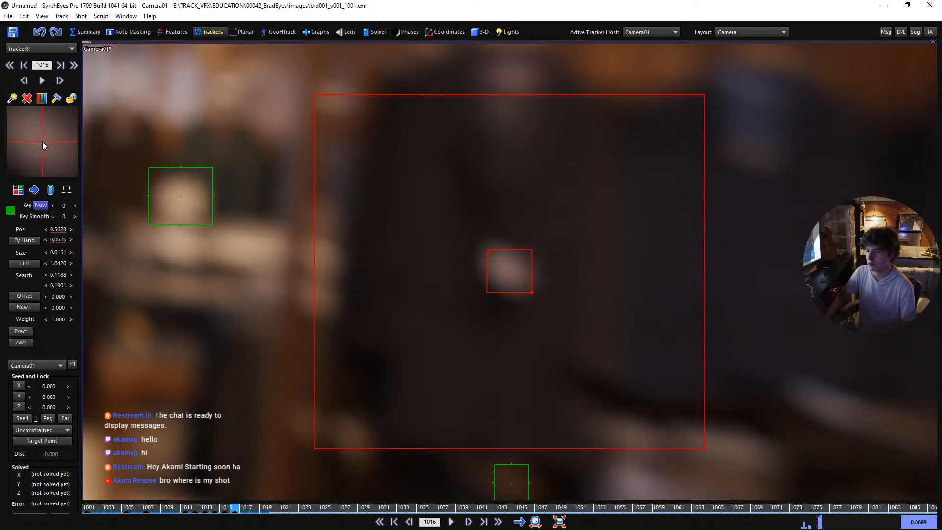
key(Right)
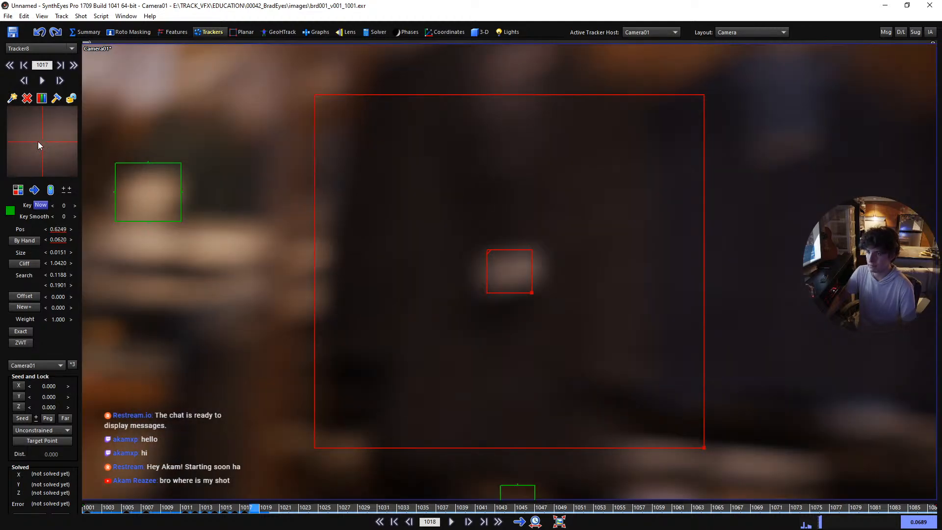
key(Right)
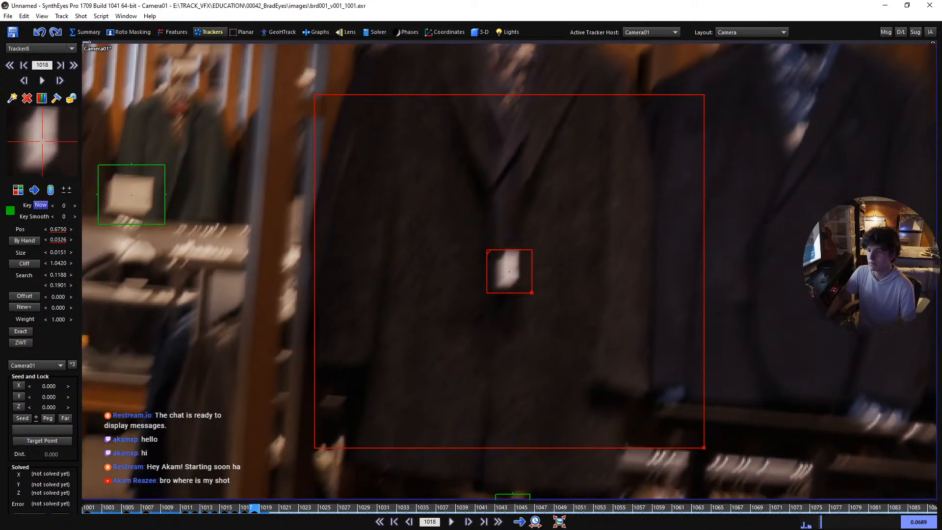
Compare the coat tag tracker's alignment at frame 1018 with the preceding frames and fine-tune its centre on the tag
key(Right)
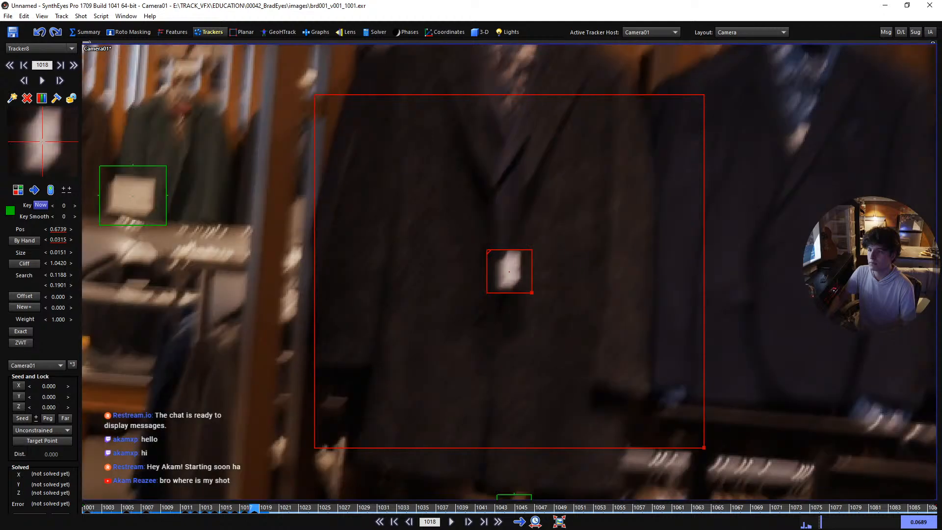
key(Left)
drag(42, 141, 41, 143)
key(Right)
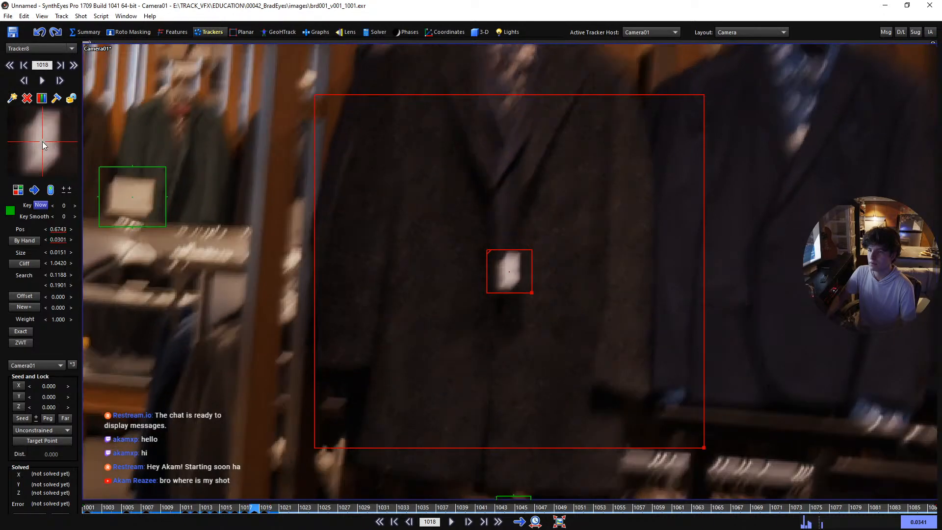
key(Left)
key(Left)
key(Right)
key(Right)
key(Right)
key(Right)
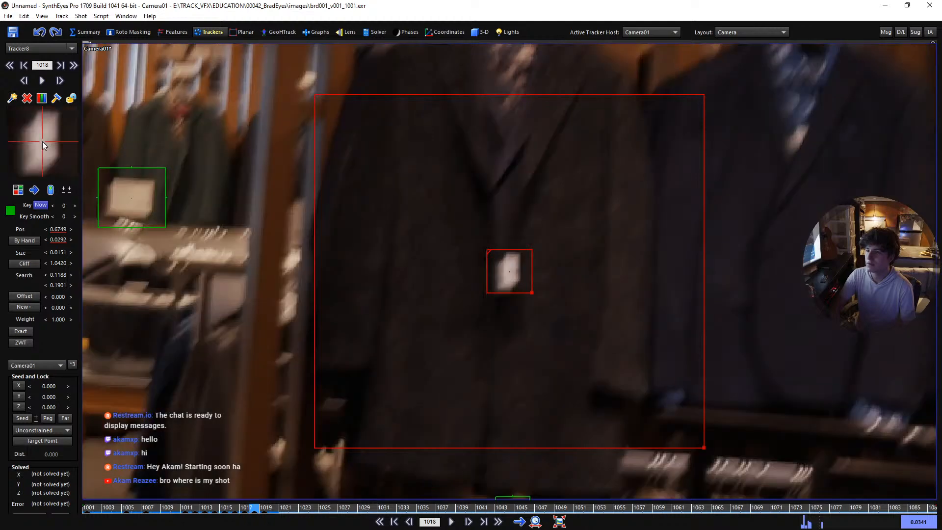
Carry the coat tag tracker forward from frame 1018 to frame 1026, keeping it centred on the tag
key(Right)
key(Right)
key(Right)
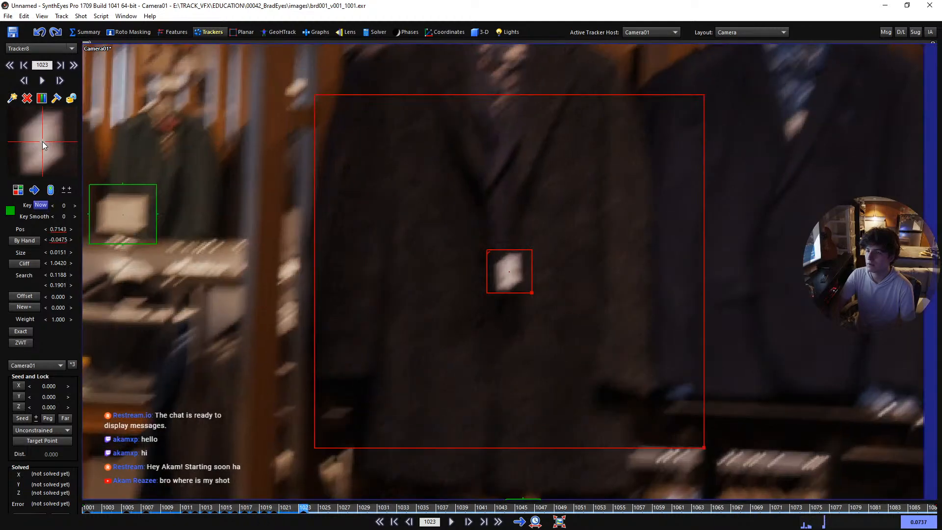
key(Right)
key(Right)
key(Right)
key(Right)
key(Right)
key(Right)
key(Right)
key(Right)
key(Right)
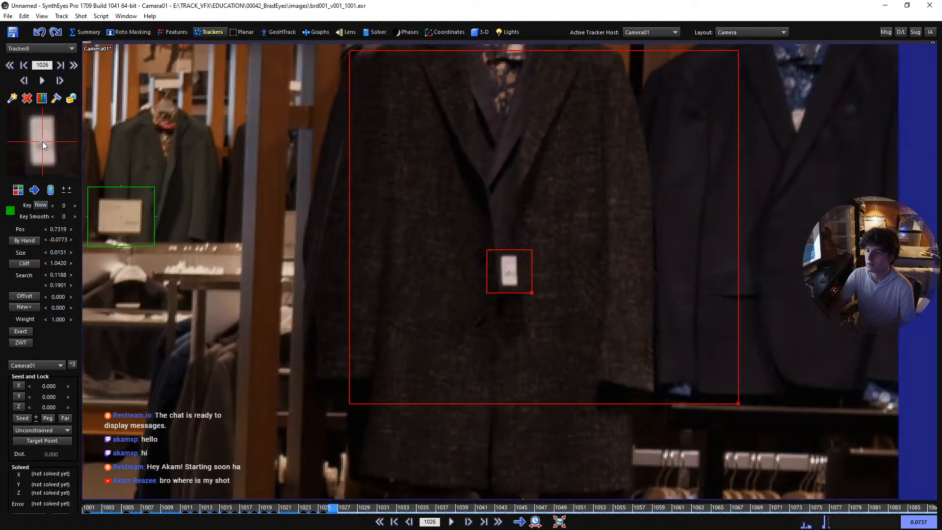
Continue tracking the coat tag from frame 1026 through the blurred frames to frame 1039
key(Right)
key(Right)
key(Right)
key(Right)
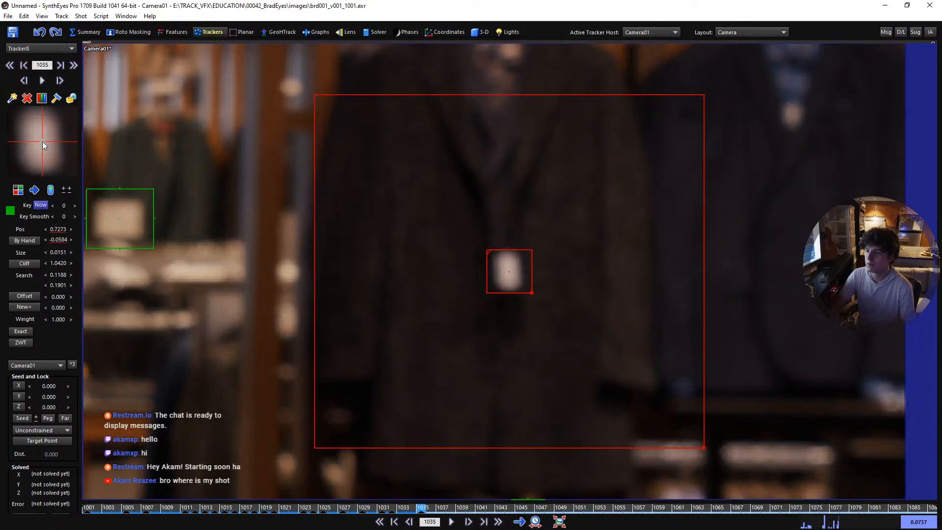
key(Right)
key(Right)
key(Right)
key(Right)
key(Right)
key(Right)
key(Right)
key(Right)
key(Right)
key(Right)
key(Right)
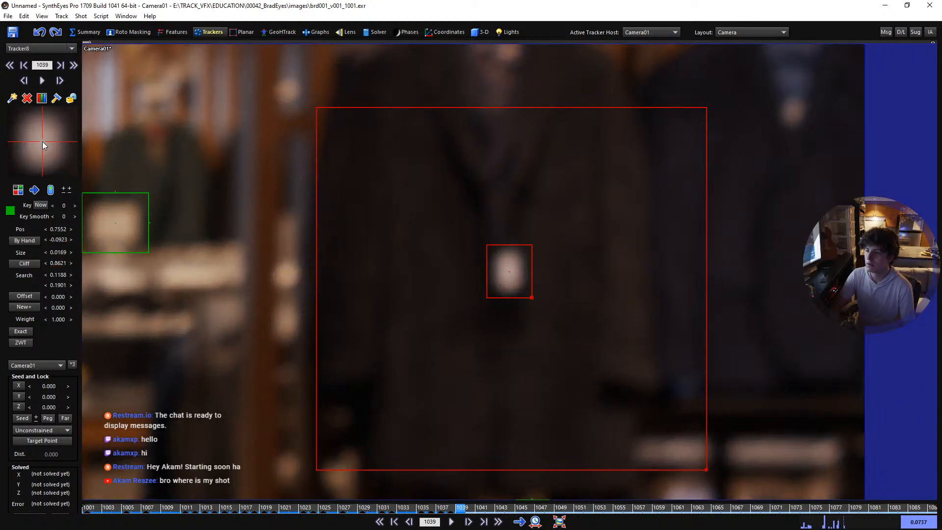
Carry the coat tag tracker on from frame 1039 through frame 1051 to frame 1061
key(Right)
key(Right)
key(Right)
key(Right)
key(Right)
key(Right)
key(Right)
key(Right)
key(Right)
key(Right)
key(Right)
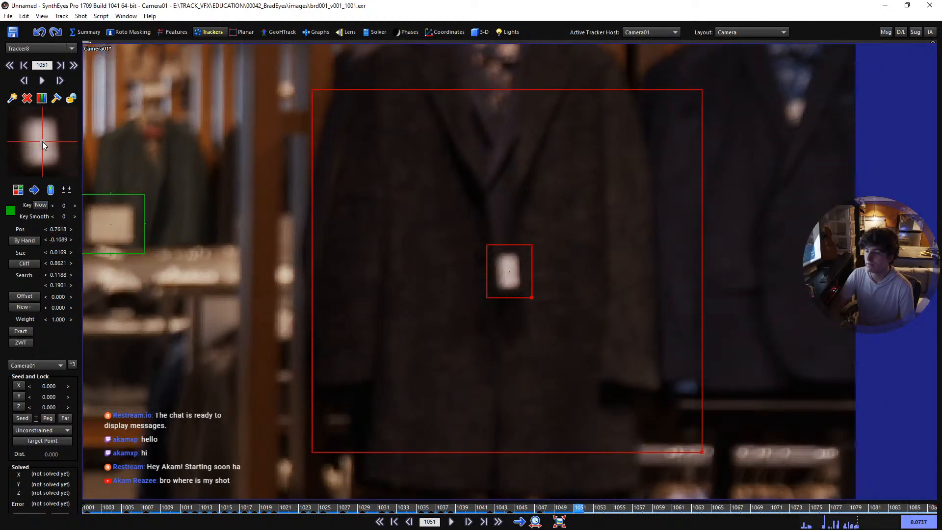
key(Right)
key(Right)
key(Right)
key(Right)
key(Right)
key(Right)
key(Right)
key(Right)
key(Right)
key(Right)
key(Right)
key(Right)
key(Right)
key(Right)
key(Right)
key(Right)
key(Right)
key(Right)
key(Right)
key(Right)
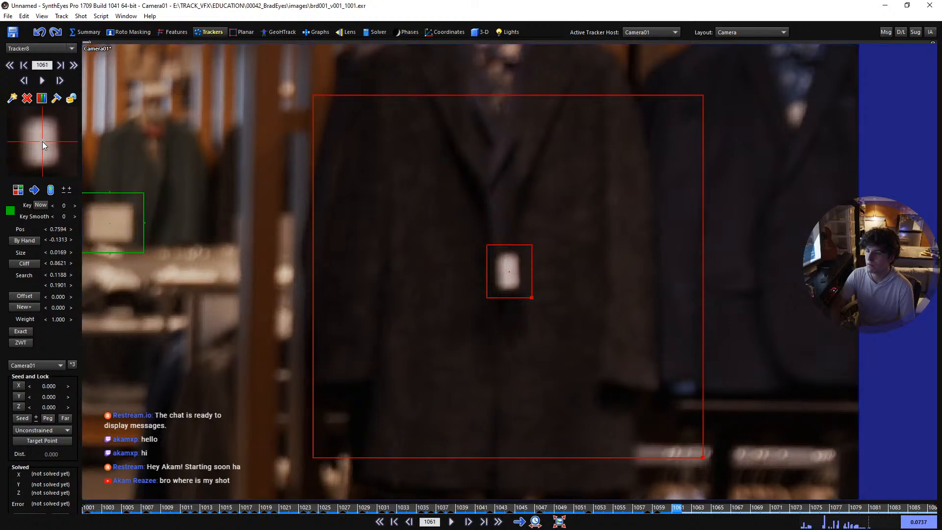
Play the shot from frame 1001 with the whole image in view to check all trackers, and return to the first frame
key(Home)
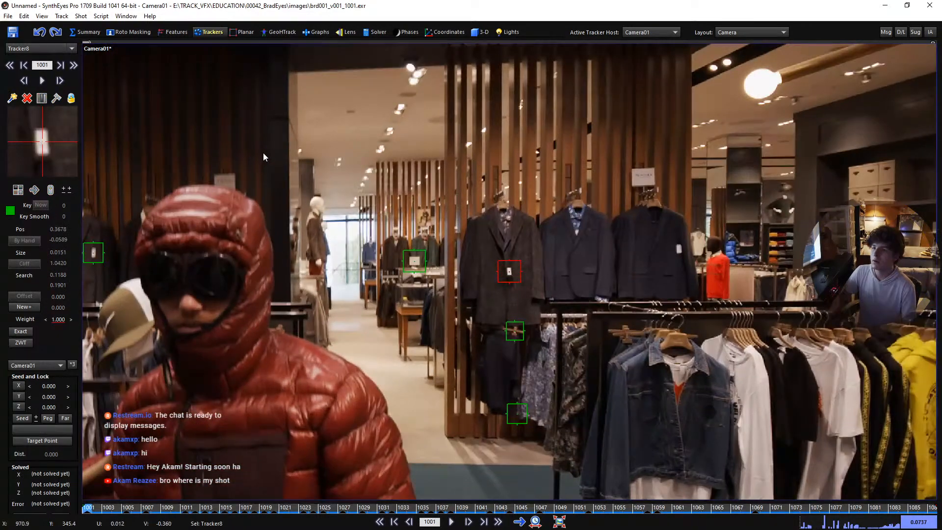
scroll(414, 199, down, 2)
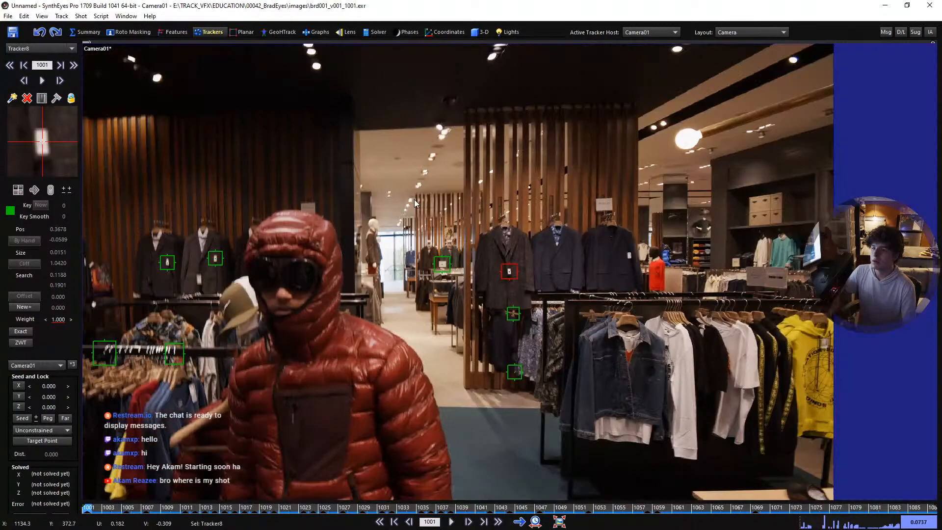
middle_drag(437, 183, 520, 165)
scroll(518, 161, down, 2)
middle_drag(508, 196, 518, 241)
key(space)
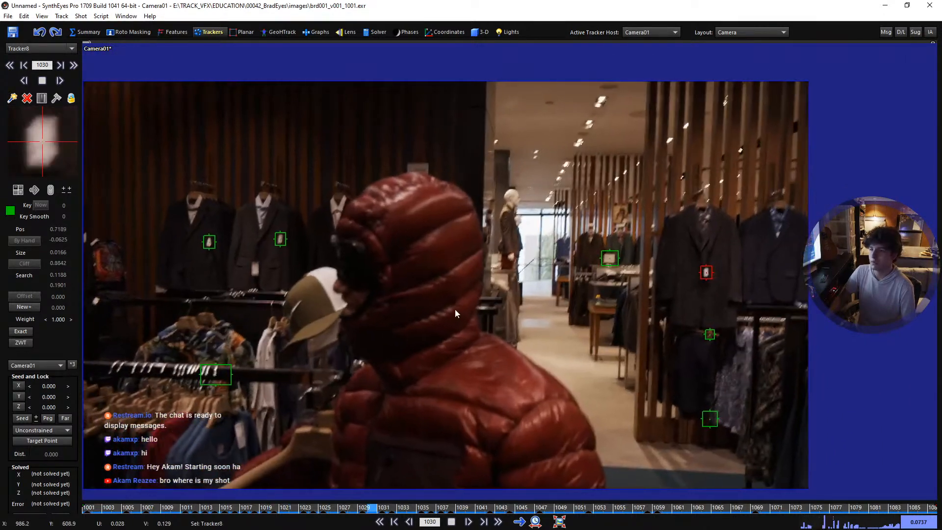
key(space)
key(shift+a)
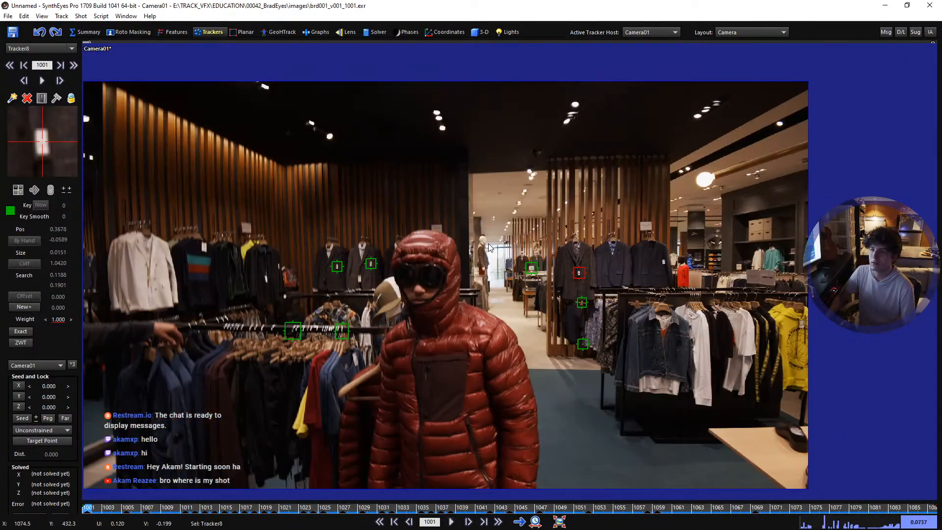
Create a tracker on the upper-right corner of the wall sign behind the actor's hood at frame 1001 and shrink its box to size 0.0127
scroll(436, 236, up, 5)
key(c)
drag(461, 174, 465, 172)
scroll(489, 191, up, 1)
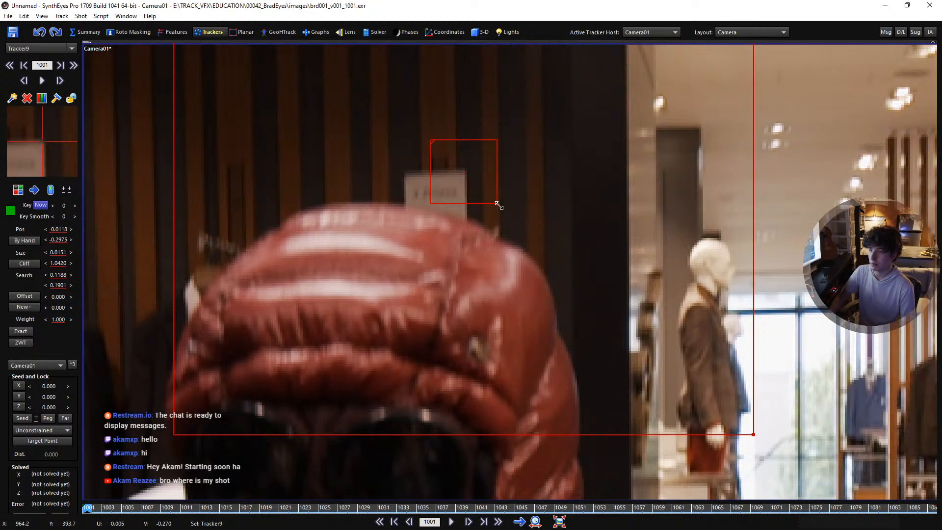
drag(499, 205, 496, 199)
middle_drag(495, 139, 541, 238)
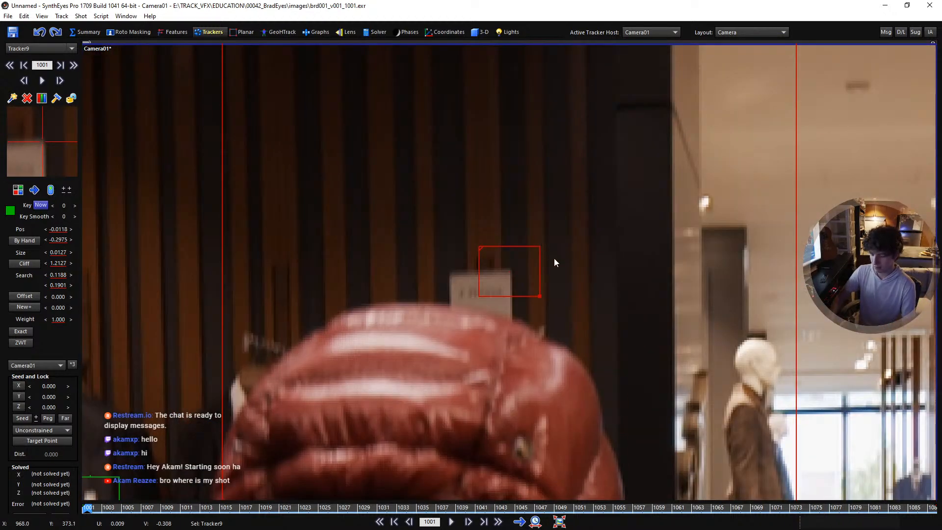
Track the sign's corner forward to frame 1019, re-centring the tracker on the blurred corner just past frame 1014
key(ctrl+f)
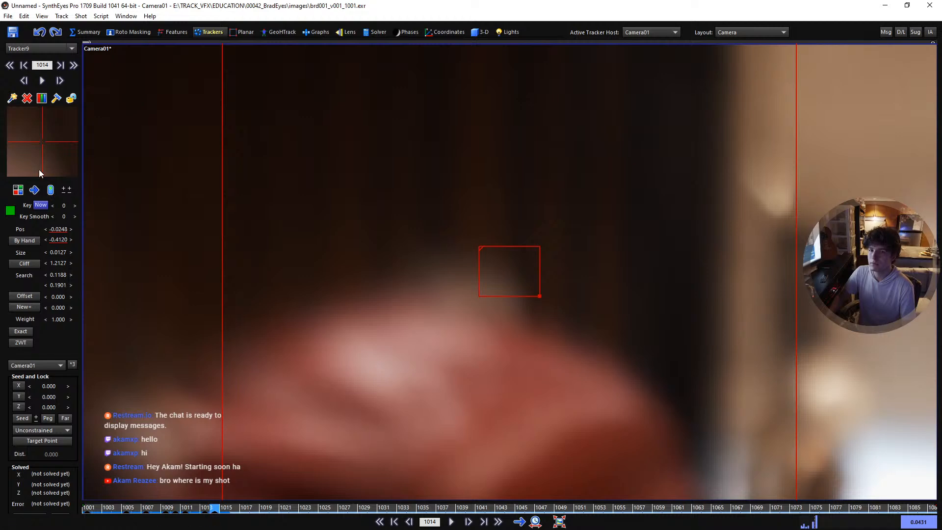
key(d)
mouse_move(43, 141)
mouse_down()
mouse_move(61, 170)
mouse_move(40, 138)
mouse_up()
key(d)
key(d)
key(d)
key(s)
key(d)
key(d)
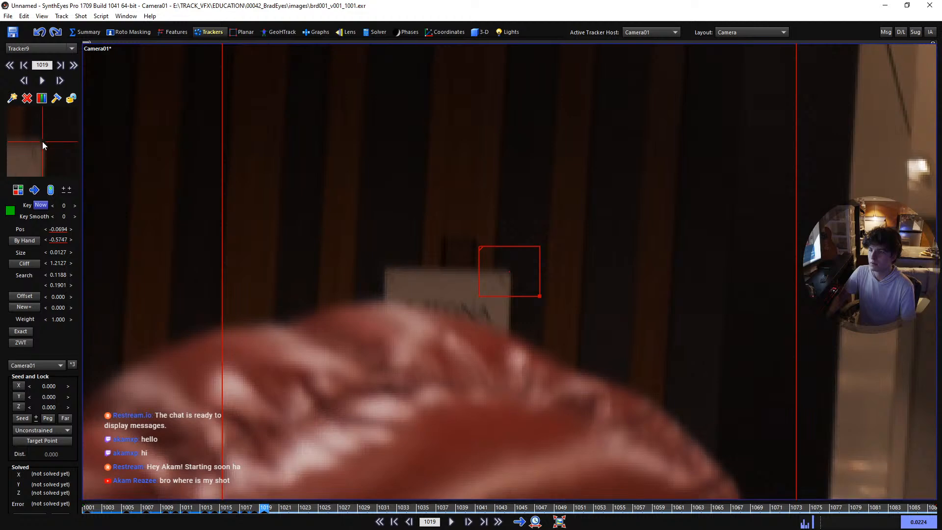
Carry the sign corner tracker forward from frame 1019 through frame 1023 to frame 1035
key(d)
key(d)
key(d)
key(d)
key(d)
key(d)
key(d)
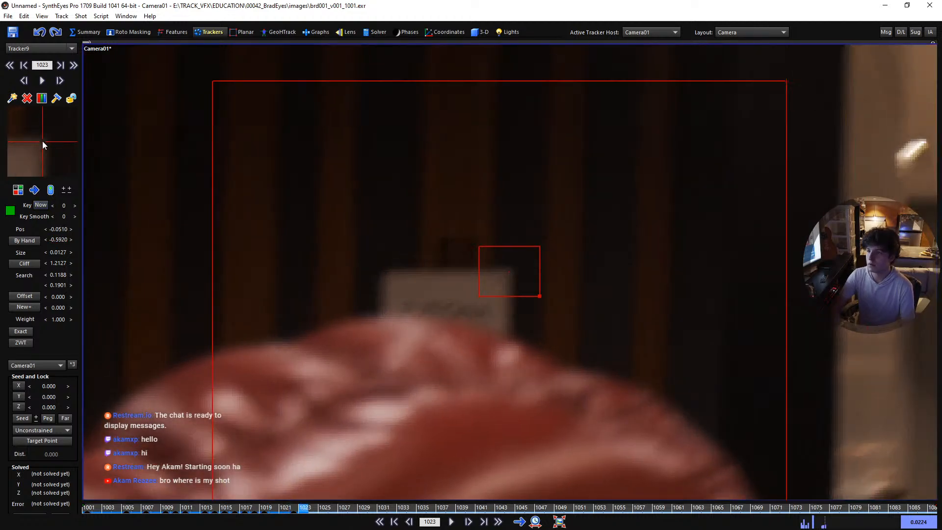
key(d)
key(d)
key(d)
key(d)
key(d)
key(d)
key(d)
key(d)
key(d)
key(d)
key(d)
key(d)
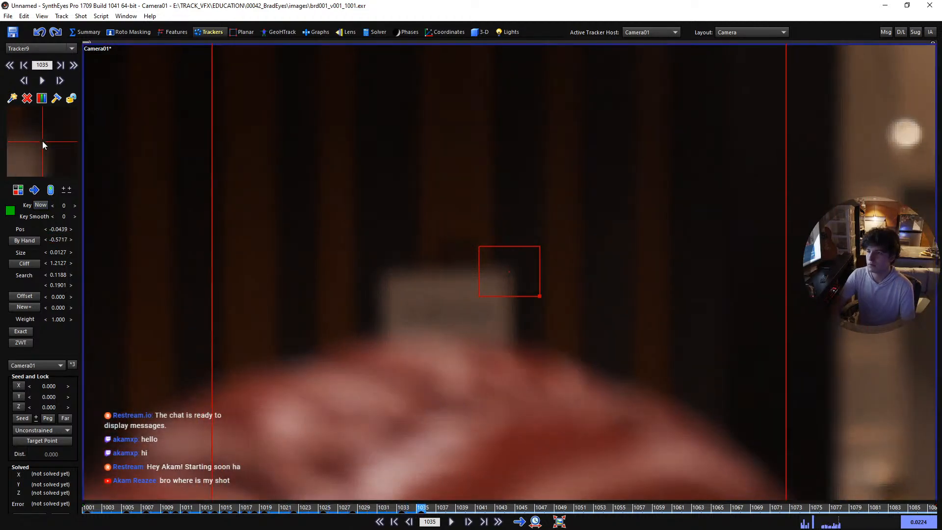
Continue tracking the sign's corner to frame 1045, comparing its alignment at frames 1043 and 1044
key(d)
key(d)
key(d)
key(d)
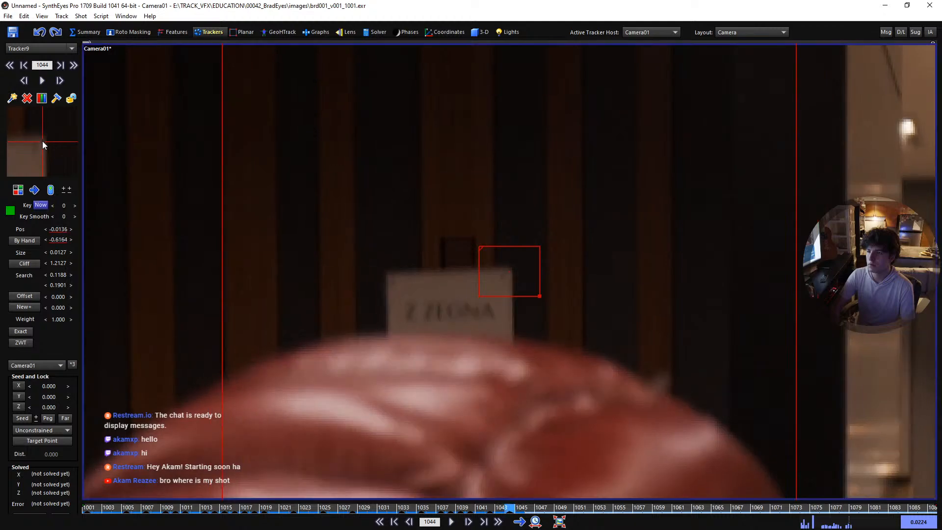
key(d)
key(d)
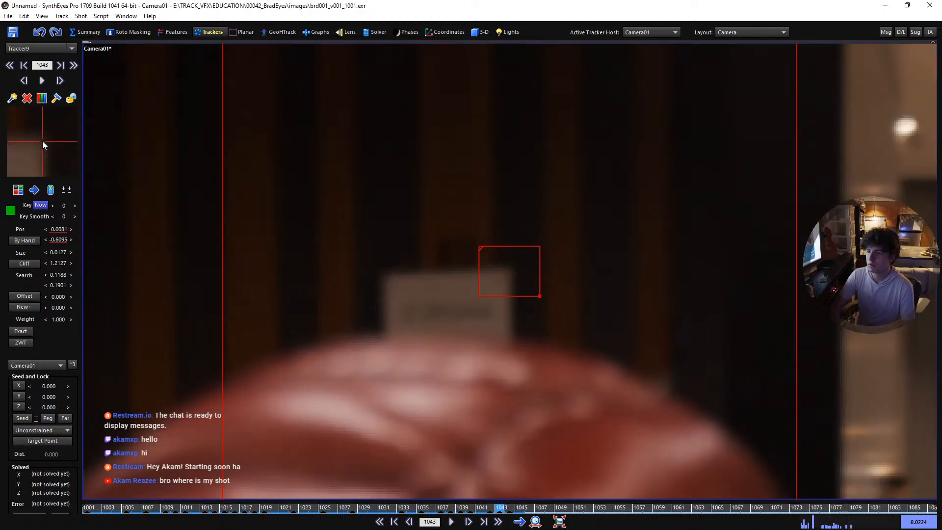
key(d)
key(d)
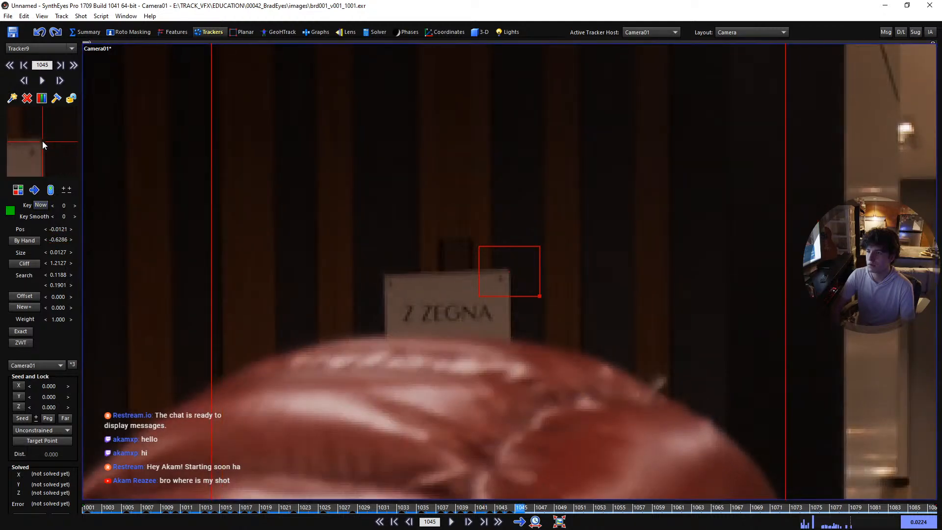
Carry the sign corner tracker onward from frame 1045 through and past frame 1052
key(d)
key(d)
key(d)
key(d)
key(d)
key(d)
key(d)
key(d)
key(d)
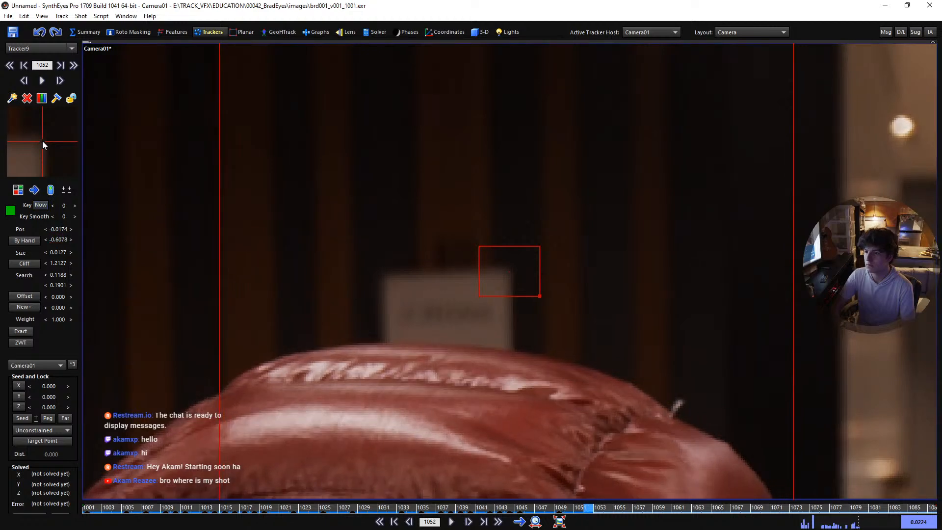
key(d)
key(d)
key(d)
key(d)
key(d)
key(d)
key(d)
Play the sign corner track and step backward through its frames to 1001, checking its alignment on the corner
key(space)
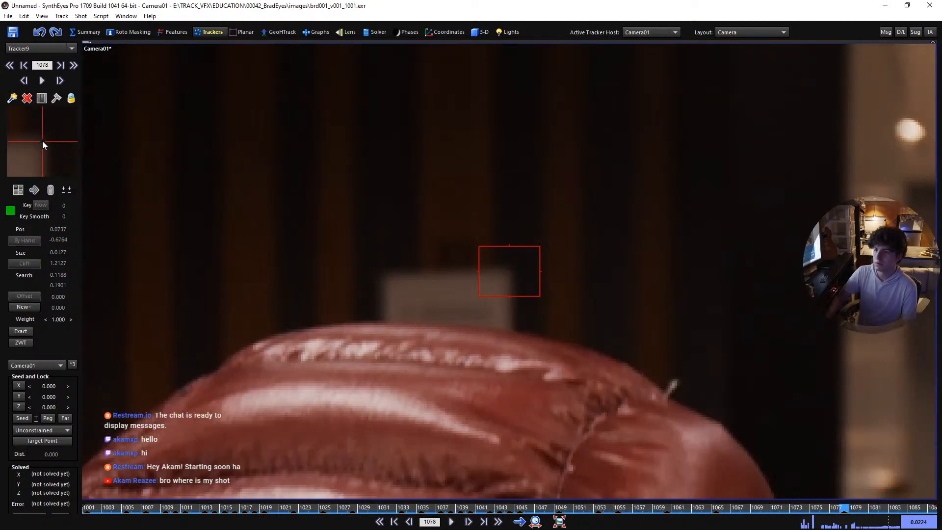
key(space)
key(s)
key(s)
key(s)
key(s)
key(s)
key(s)
key(s)
key(s)
key(s)
key(s)
key(s)
key(s)
key(s)
key(s)
key(s)
key(s)
key(s)
key(s)
key(s)
key(s)
scroll(383, 287, down, 2)
scroll(448, 295, up, 2)
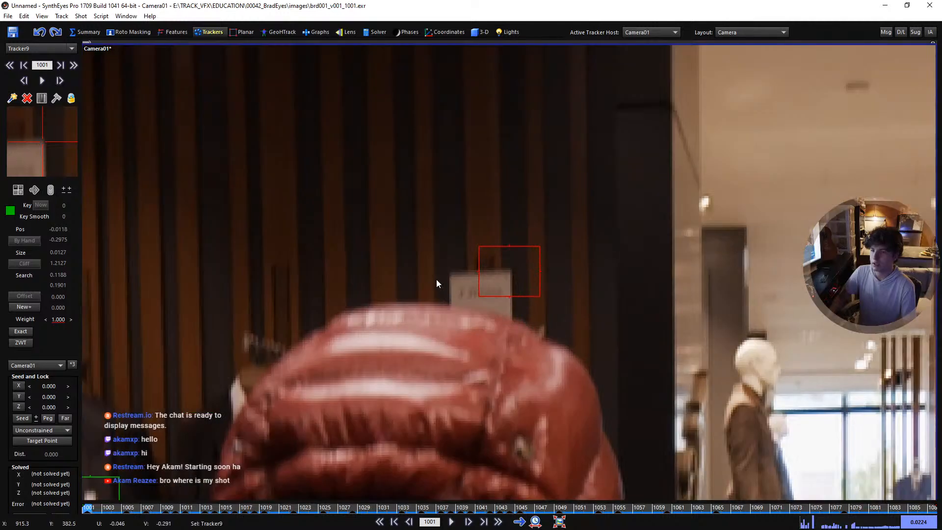
key(c)
drag(439, 279, 452, 274)
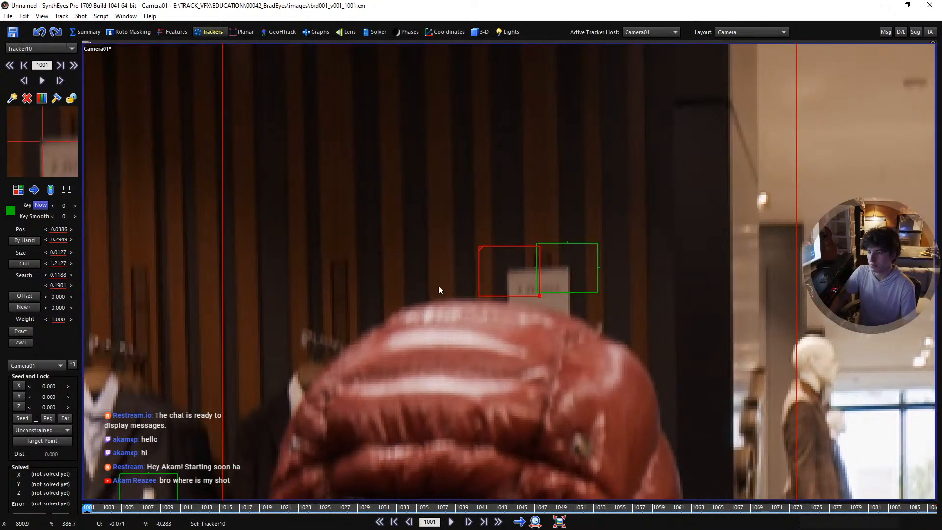
key(Delete)
Clone the sign corner tracker as an offset tracker and place its offset point on the sign's upper-left corner, about -0.027 by 0.002
click(565, 270)
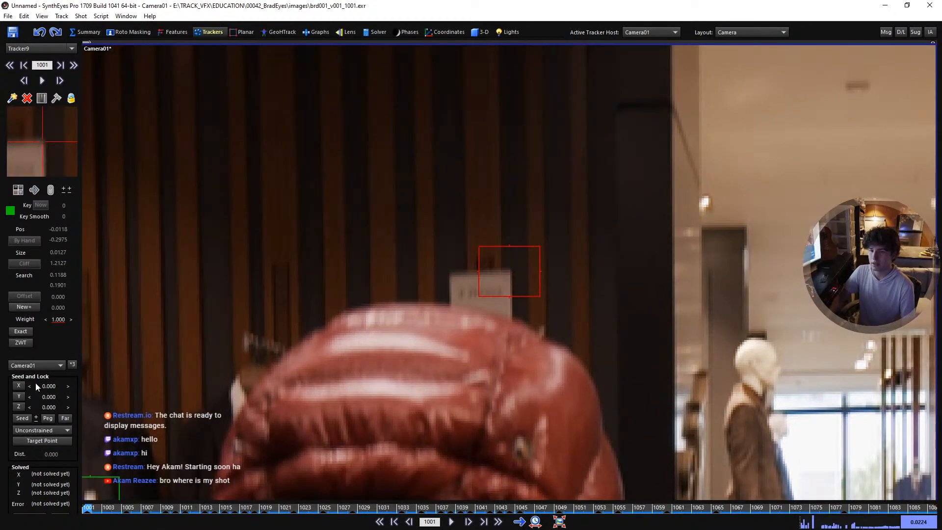
click(32, 307)
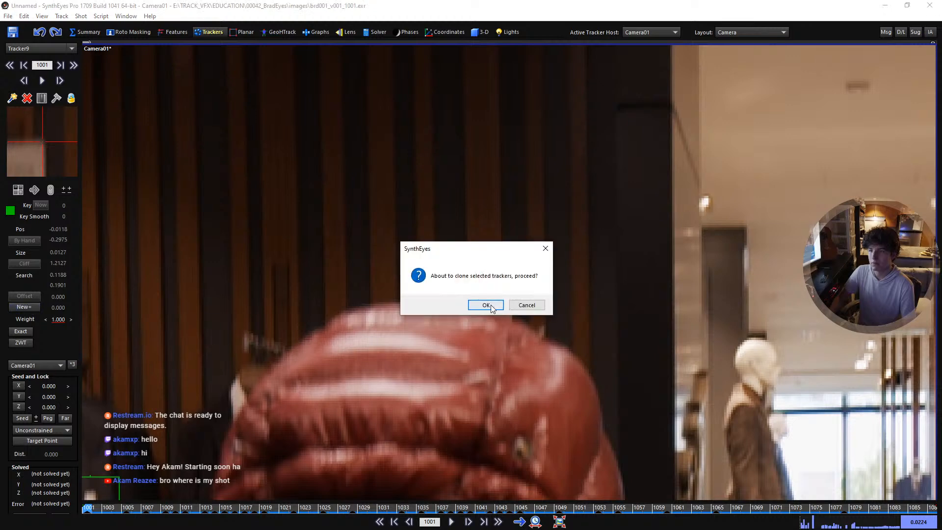
click(492, 304)
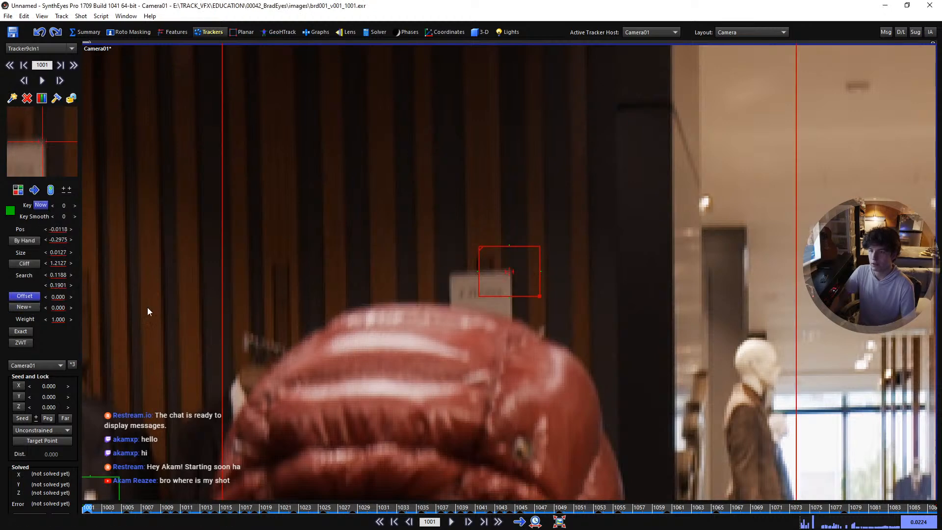
drag(509, 273, 509, 271)
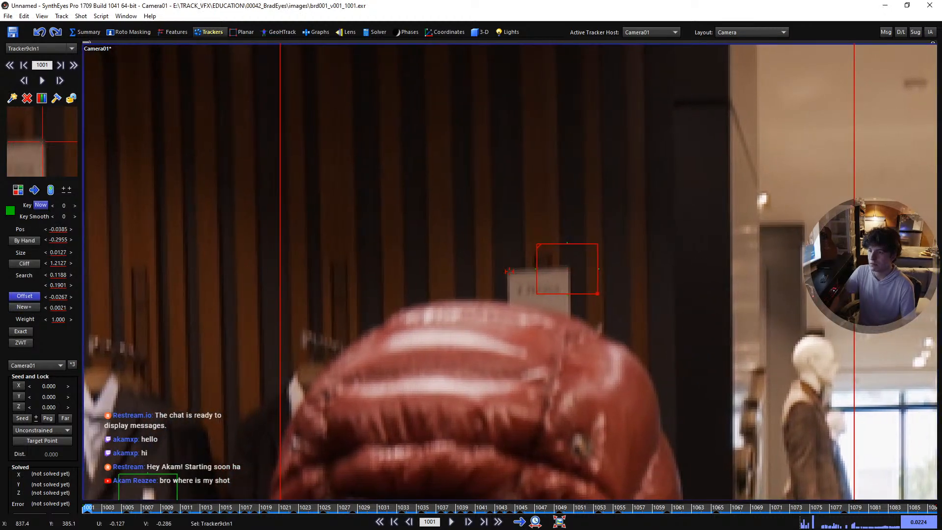
Advance the cloned sign tracker from frame 1001 to about frame 1011 and realign its offset point with the sign's upper-left corner
key(d)
key(d)
key(d)
key(d)
key(d)
key(d)
key(d)
key(d)
key(d)
key(d)
mouse_move(509, 271)
mouse_down()
mouse_move(463, 274)
mouse_move(528, 269)
mouse_move(517, 275)
mouse_up()
Step back and forth through the following frames up to 1018, checking the offset point against the sign's upper-left corner
key(d)
key(d)
key(d)
key(d)
key(d)
key(s)
key(s)
key(s)
key(s)
key(s)
key(d)
key(d)
key(d)
key(d)
key(d)
key(d)
key(d)
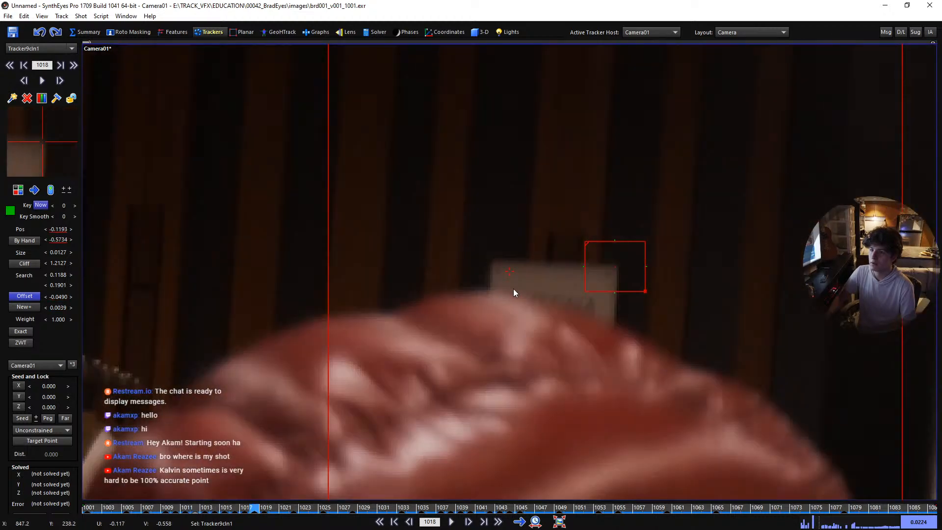
Reposition the offset point on the sign's upper-left corner at frame 1019 and advance to frame 1023
key(d)
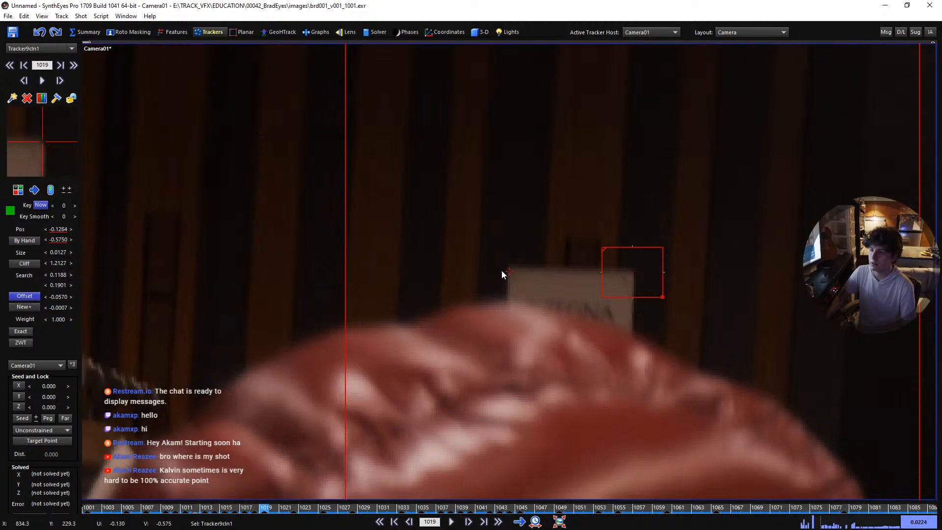
drag(501, 270, 509, 268)
key(d)
key(d)
key(d)
key(d)
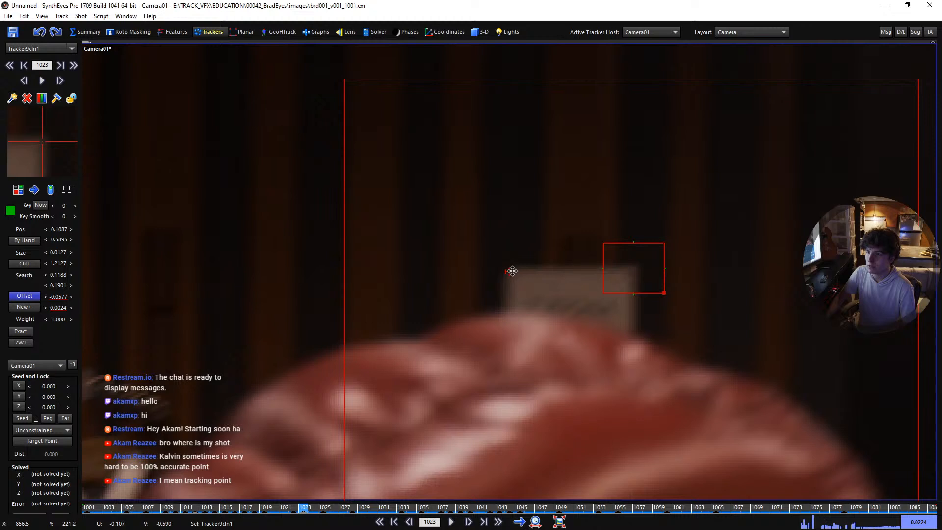
Fine-tune the offset point at frame 1024 to about -0.0571 by 0.0027, comparing its alignment with frame 1023
key(d)
key(s)
key(d)
drag(510, 272, 509, 271)
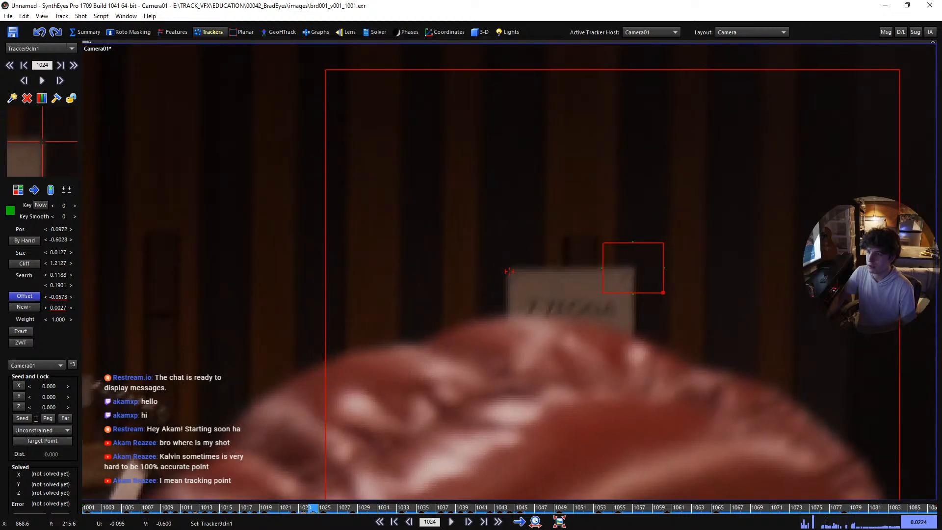
key(s)
key(d)
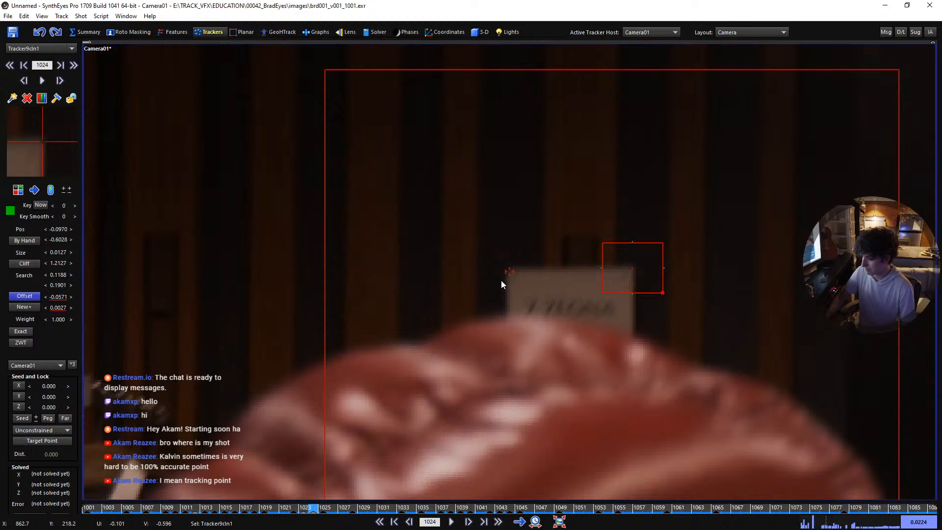
Advance the offset tracker from frame 1024 to 1033 and nudge it slightly left onto the sign's blurred corner
key(d)
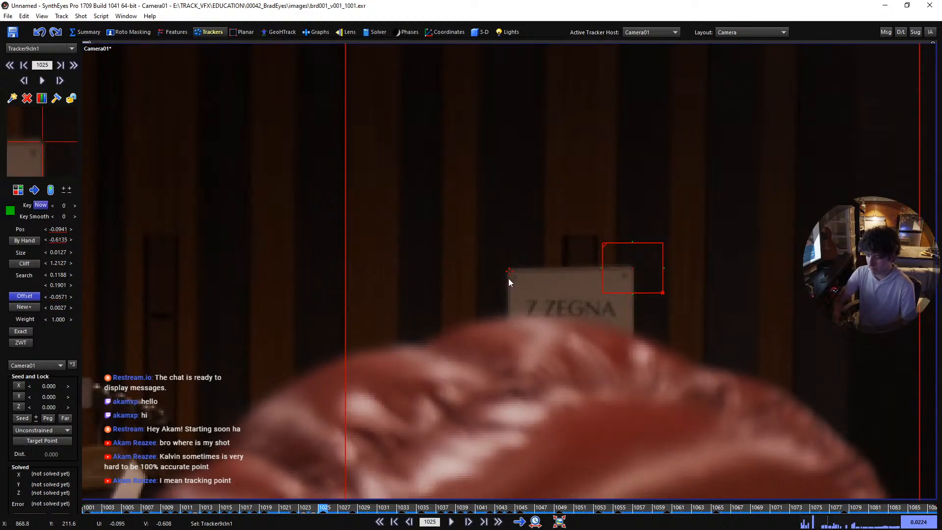
key(d)
key(d)
key(d)
key(d)
key(d)
key(d)
key(d)
key(d)
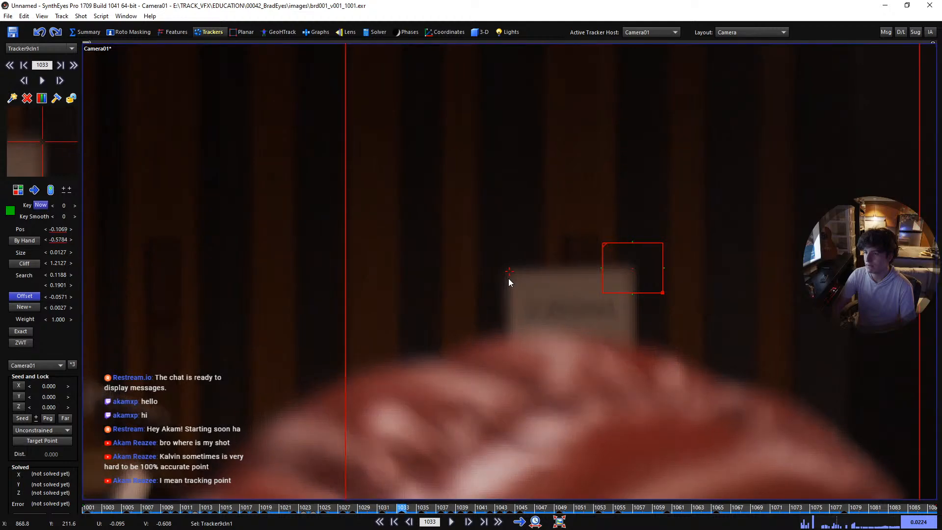
key(Left)
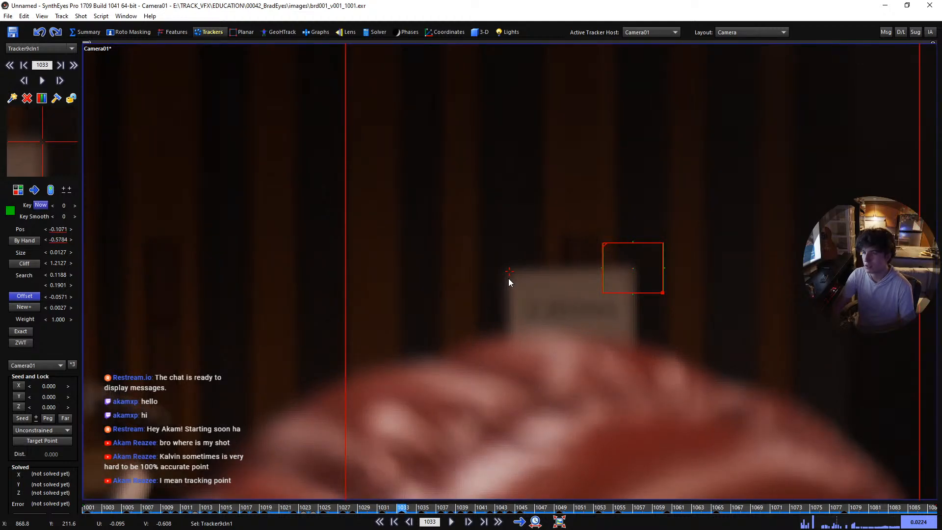
Carry the offset tracker through the motion-blurred frames from 1033 to 1045, checking that it holds the sign corner
key(d)
key(d)
key(d)
key(d)
key(d)
key(d)
key(d)
key(d)
key(d)
key(d)
key(d)
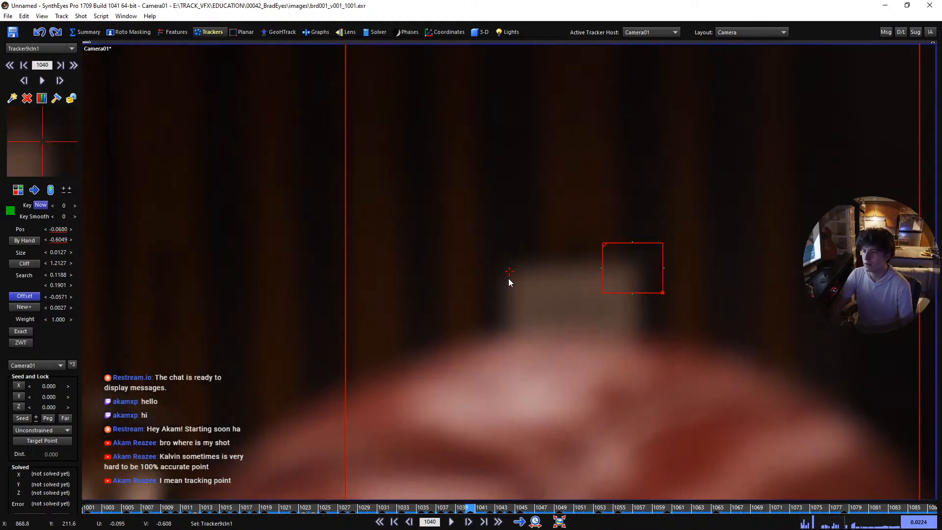
key(d)
key(d)
key(d)
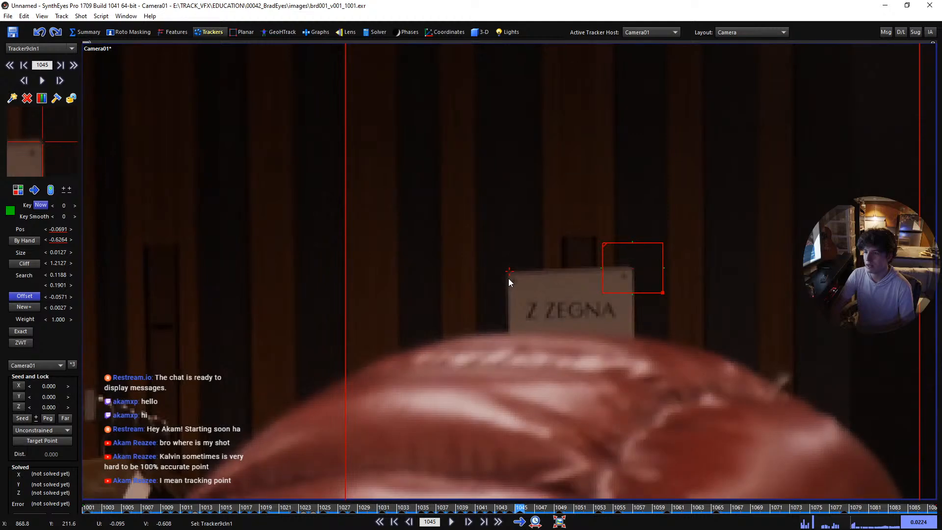
Continue to frame 1053 and adjust the offset point to about -0.0575 by 0.0028 on the sign corner
key(d)
key(d)
key(d)
key(d)
key(d)
key(d)
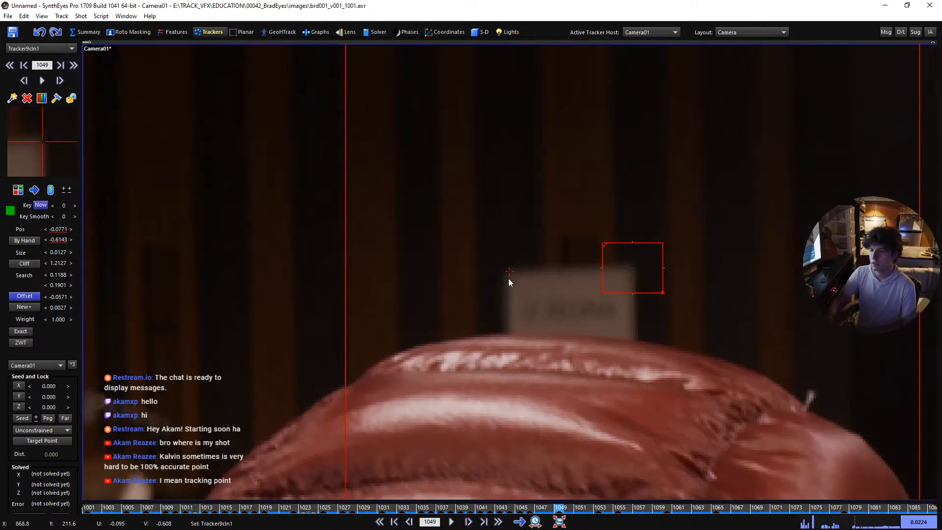
drag(511, 272, 509, 271)
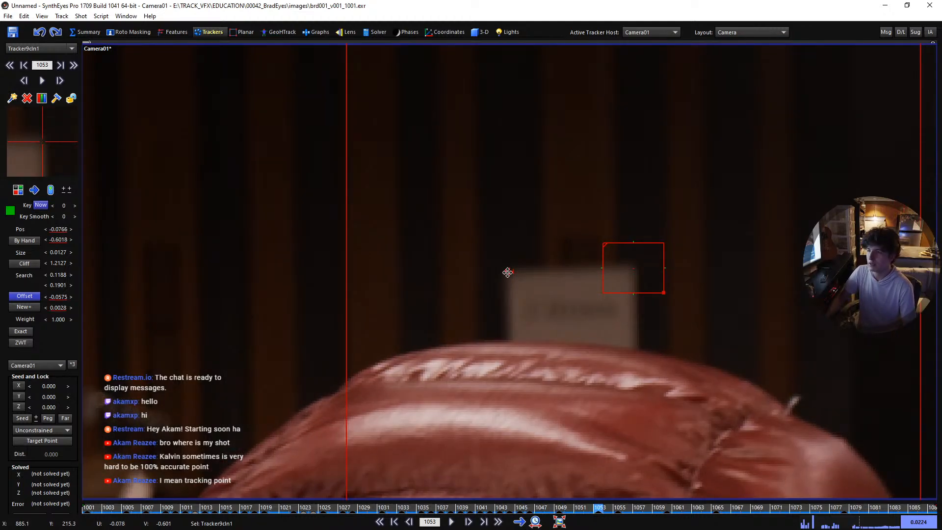
Advance to frame 1061 and shift the offset point on the sign corner to about -0.0575 by 0.0031
key(d)
key(d)
key(d)
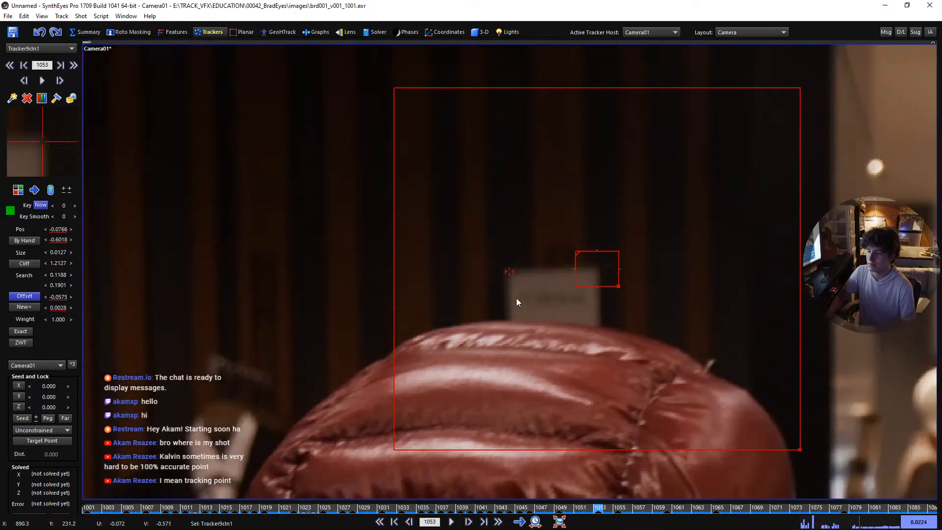
key(d)
key(d)
key(d)
key(d)
key(d)
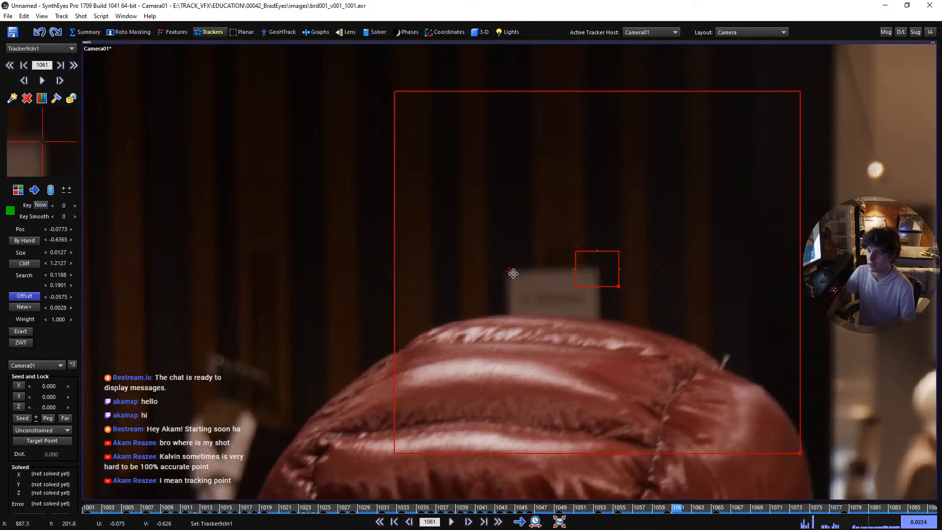
drag(510, 271, 509, 271)
Carry the offset tracker from frame 1061 to 1075 and realign it with the sign's upper-left corner
key(d)
key(d)
key(d)
key(d)
key(d)
key(d)
key(d)
key(d)
key(d)
key(d)
key(d)
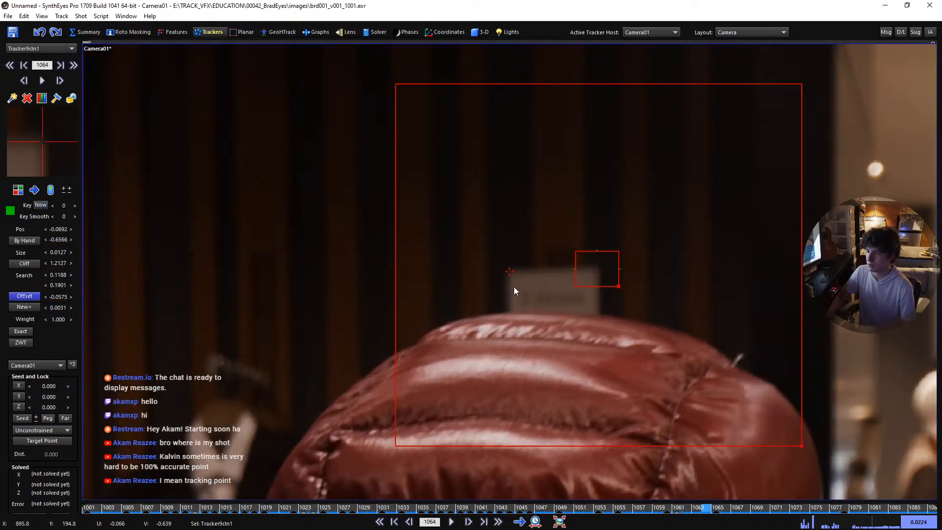
key(d)
key(d)
key(d)
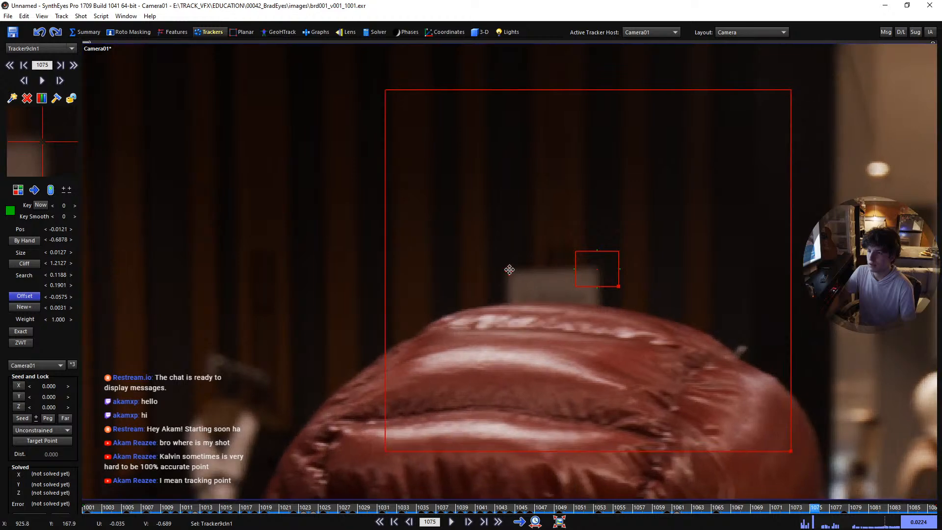
drag(513, 272, 509, 271)
Finish the sign's upper-left corner track through frame 1087 and lock the tracker
key(d)
key(d)
key(d)
key(d)
key(d)
key(d)
key(d)
key(d)
key(d)
key(d)
key(d)
key(d)
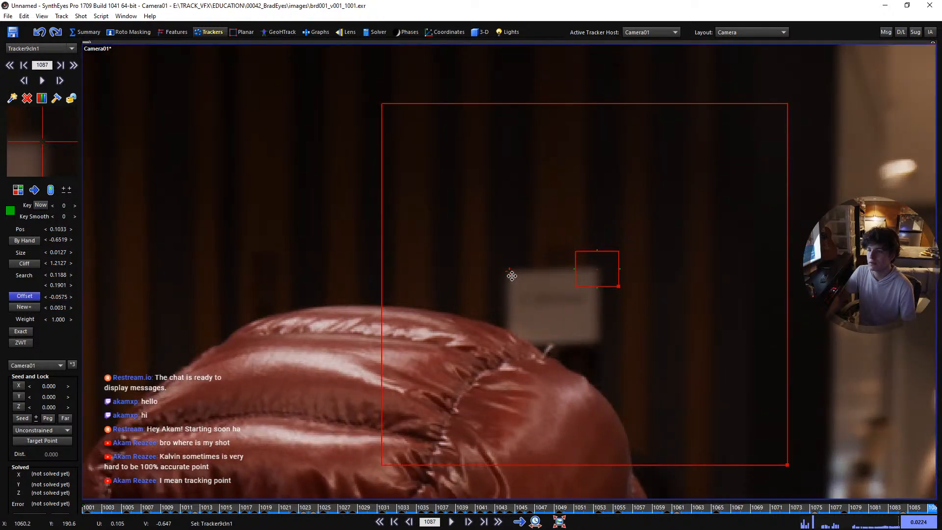
key(l)
Play the whole shot from frame 1001 to 1087 with the full image in view, reviewing how all trackers hold
key(shift+a)
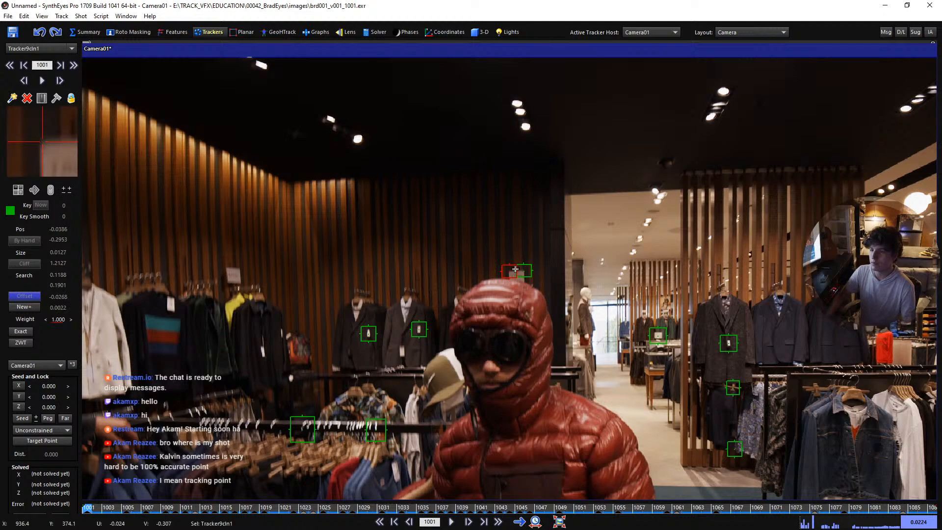
right_drag(517, 264, 525, 366)
middle_drag(526, 366, 496, 334)
right_drag(496, 333, 484, 274)
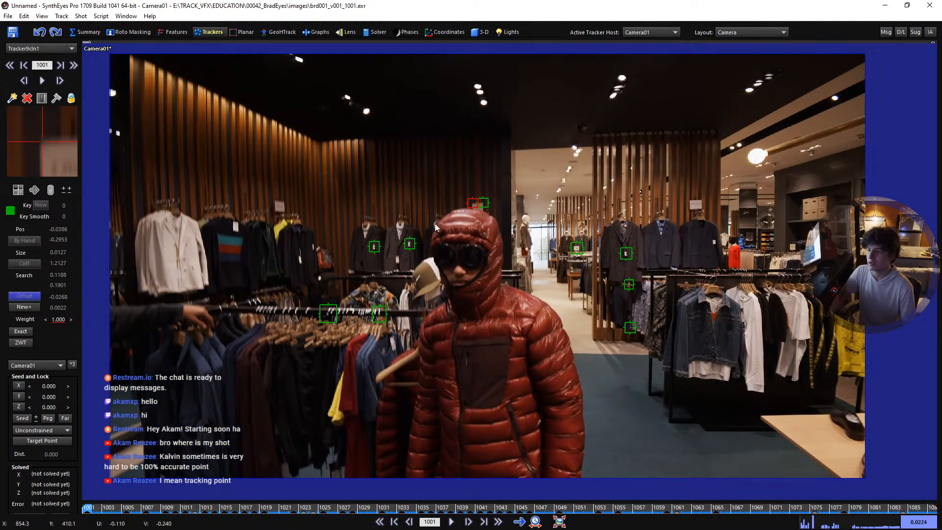
key(space)
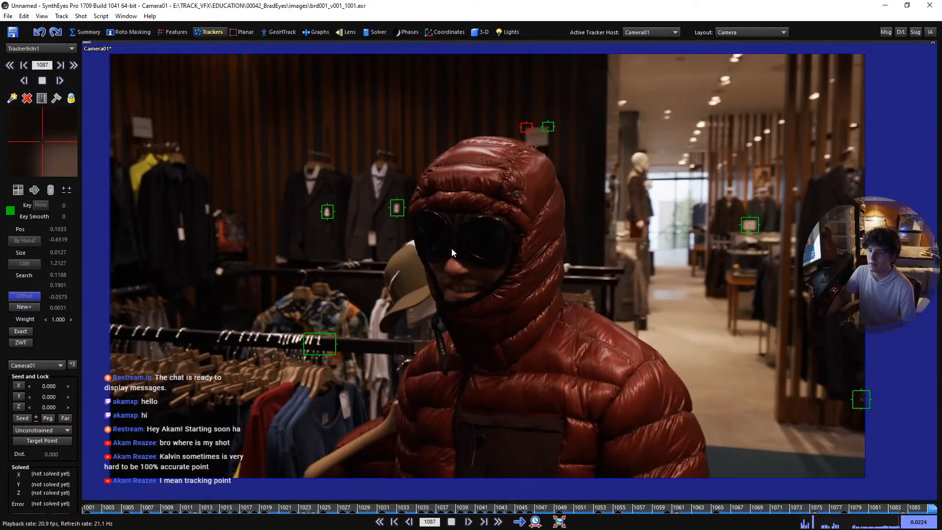
key(Home)
Examine the slatted wall, hanging suits and store background on frame 1001 for another feature suitable for tracking
scroll(402, 177, up, 3)
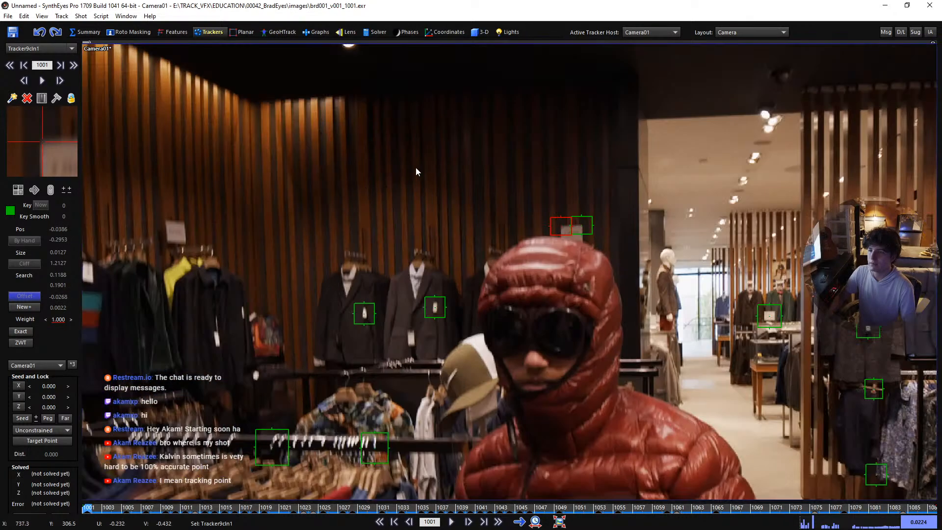
scroll(396, 188, up, 4)
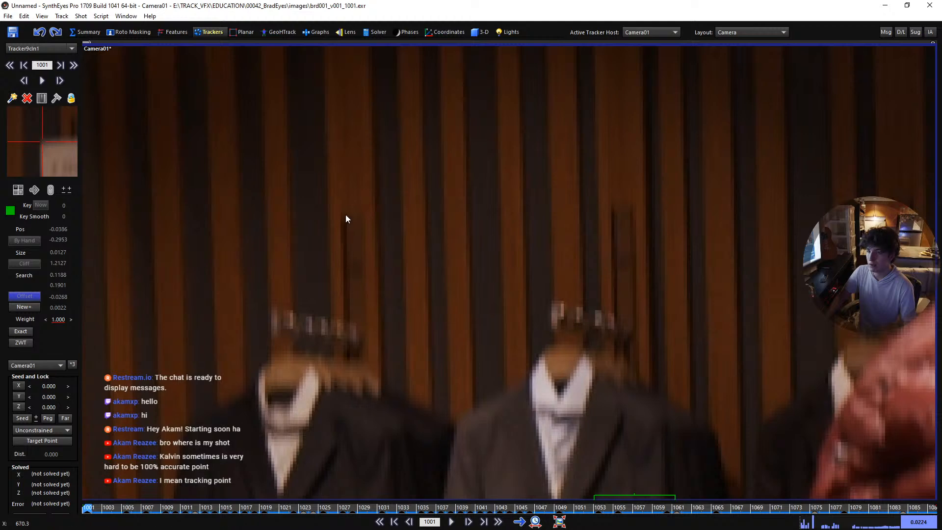
scroll(347, 216, down, 4)
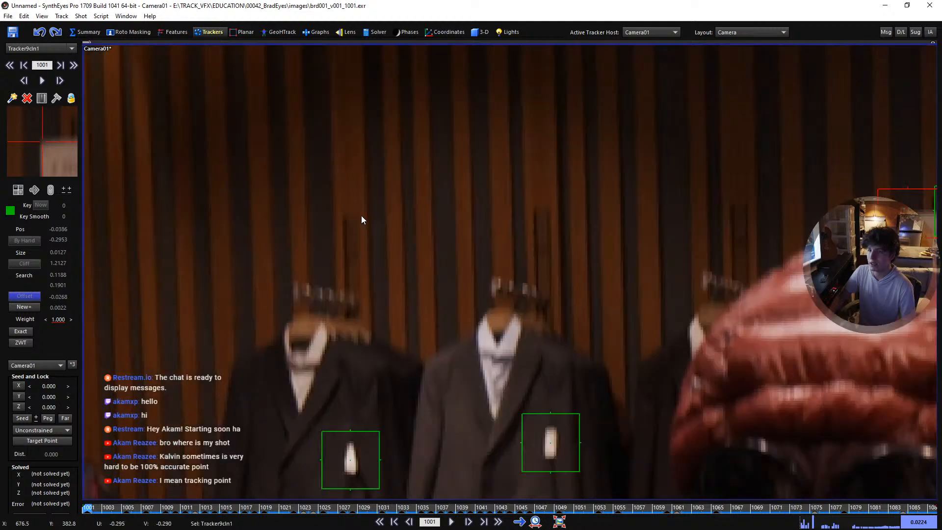
scroll(337, 119, up, 3)
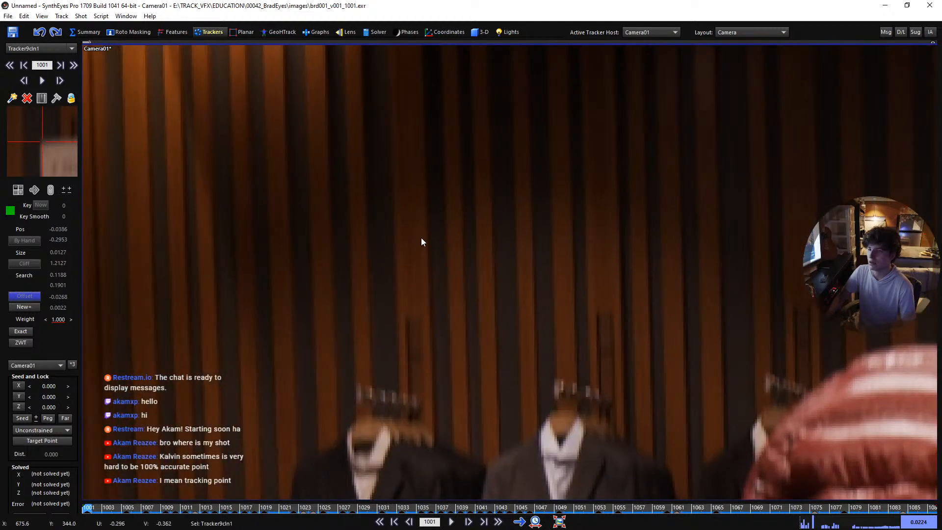
scroll(412, 231, down, 5)
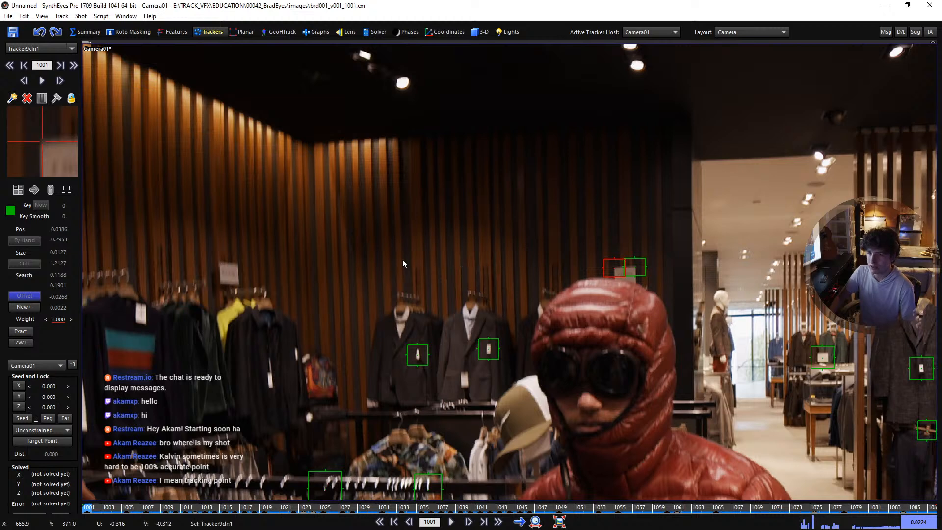
scroll(373, 211, up, 3)
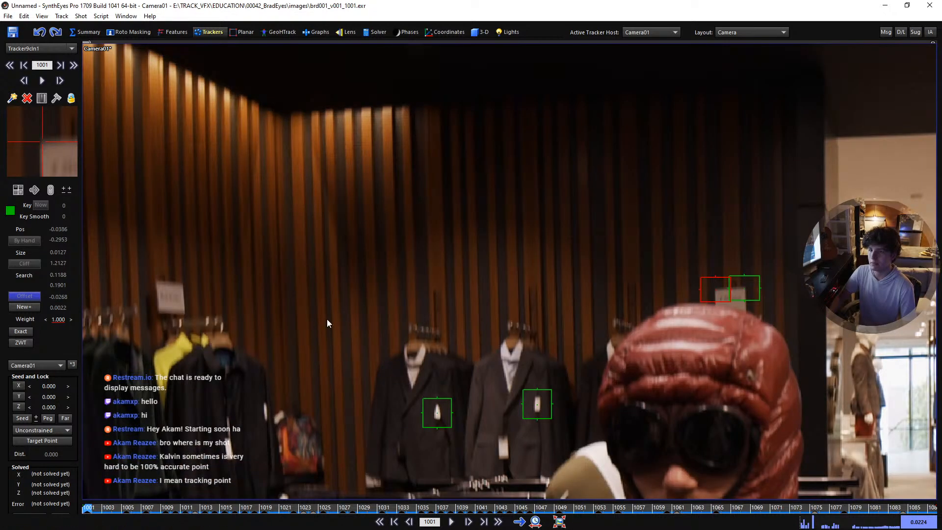
scroll(602, 245, down, 3)
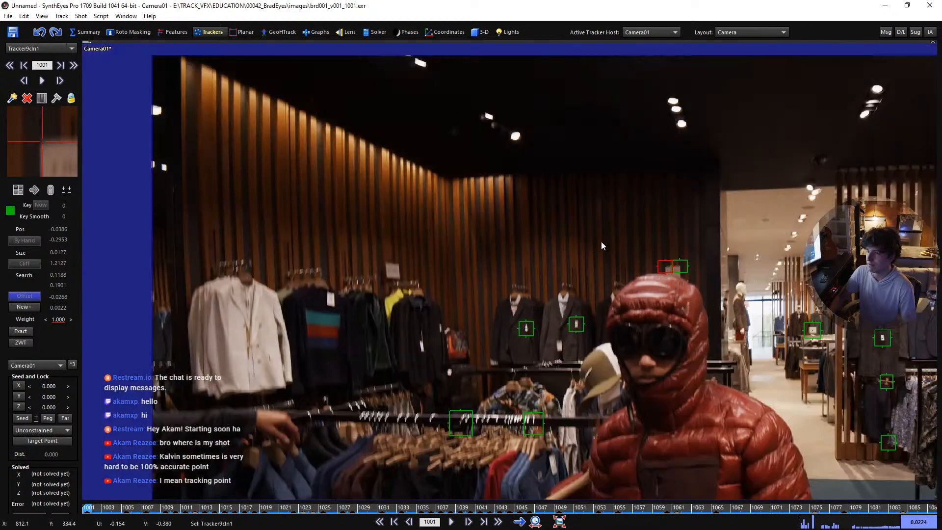
middle_drag(622, 266, 452, 226)
middle_drag(392, 213, 384, 213)
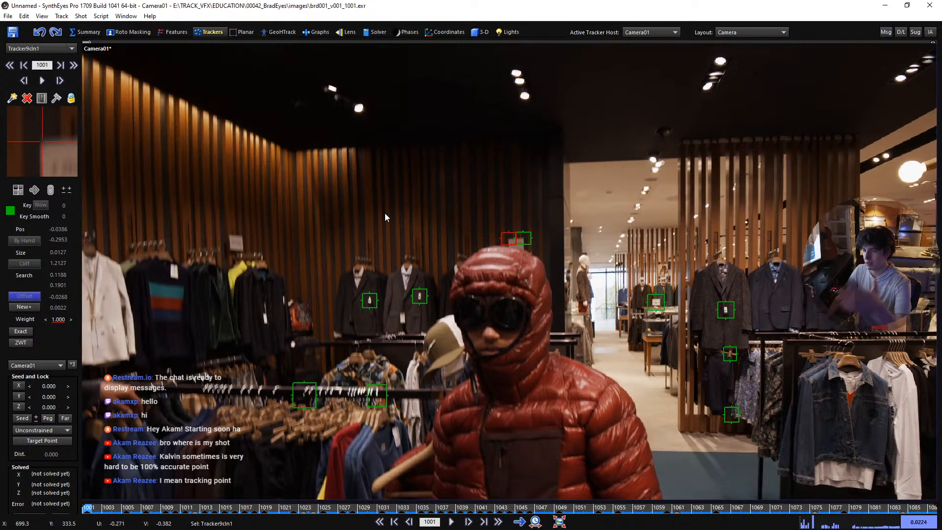
middle_drag(559, 184, 497, 254)
scroll(402, 244, up, 2)
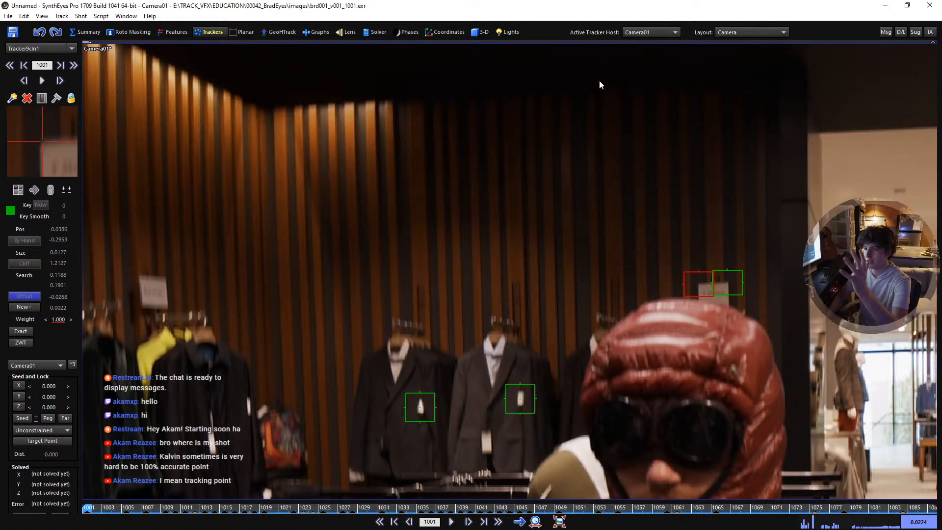
scroll(568, 269, down, 3)
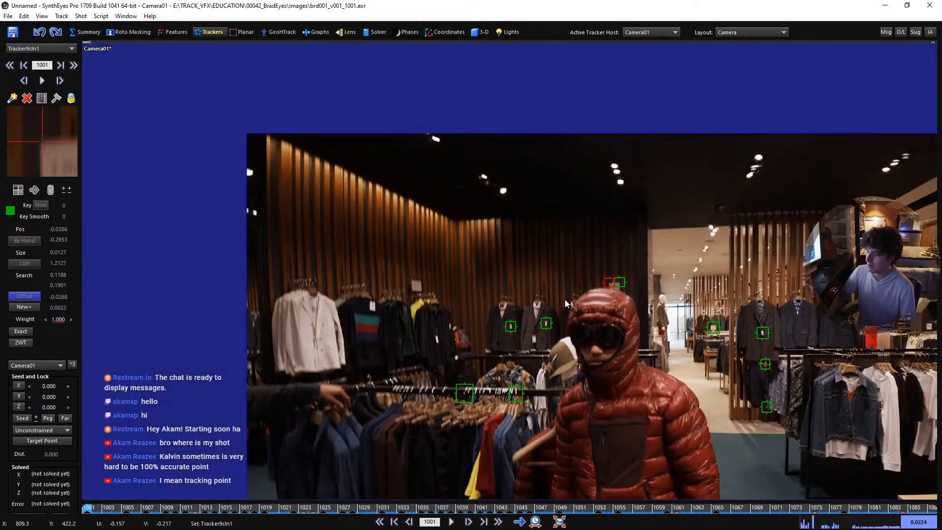
middle_drag(610, 343, 473, 263)
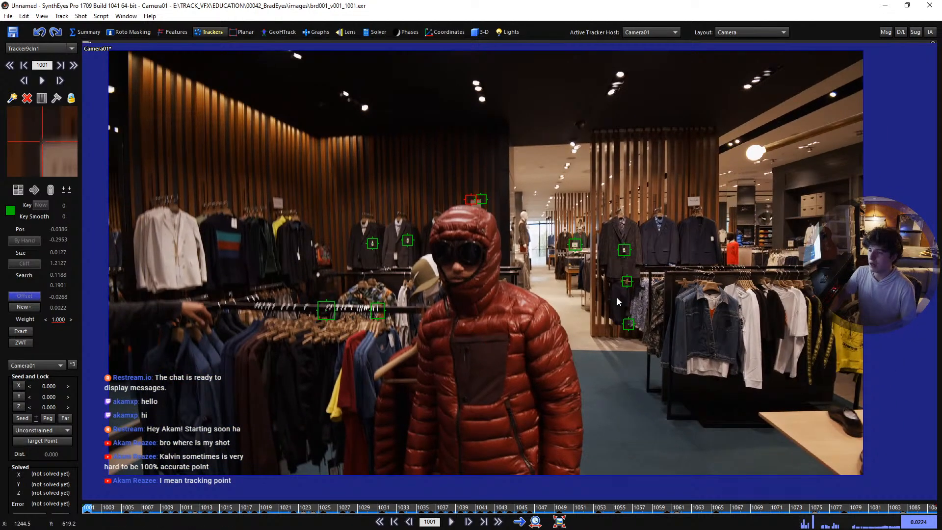
scroll(616, 301, up, 2)
scroll(594, 307, down, 2)
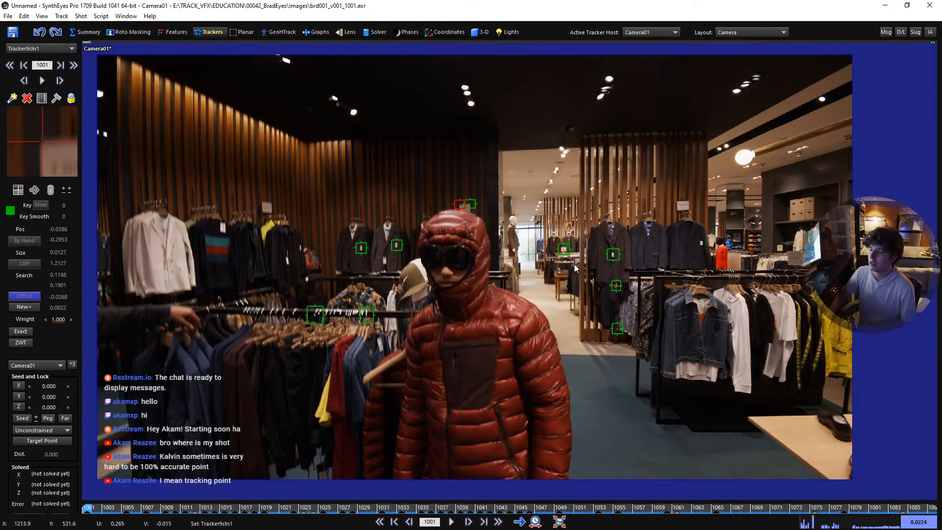
Place a new supervised tracker at frame 1001 on the dark column's upper-right corner behind the mannequin, about 0.0975 by -0.3343
scroll(512, 199, up, 3)
scroll(505, 189, up, 1)
click(502, 181)
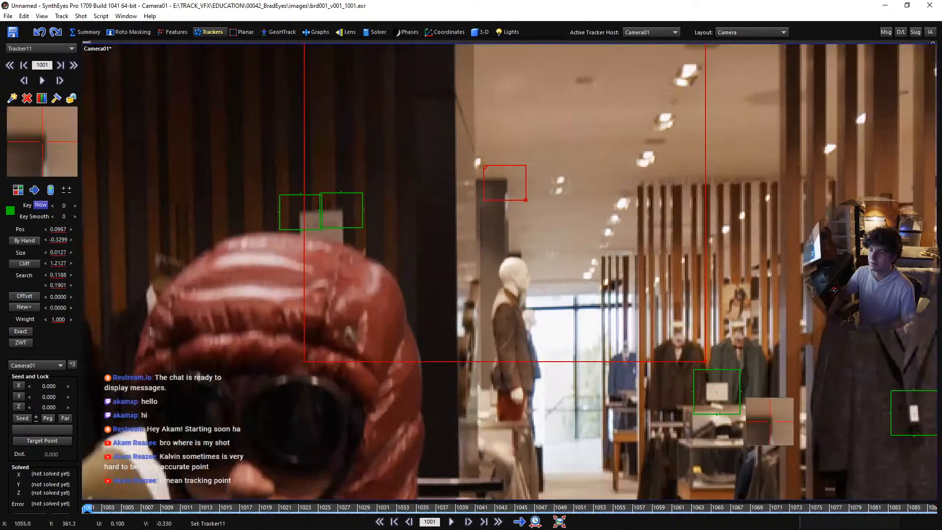
middle_drag(503, 181, 510, 271)
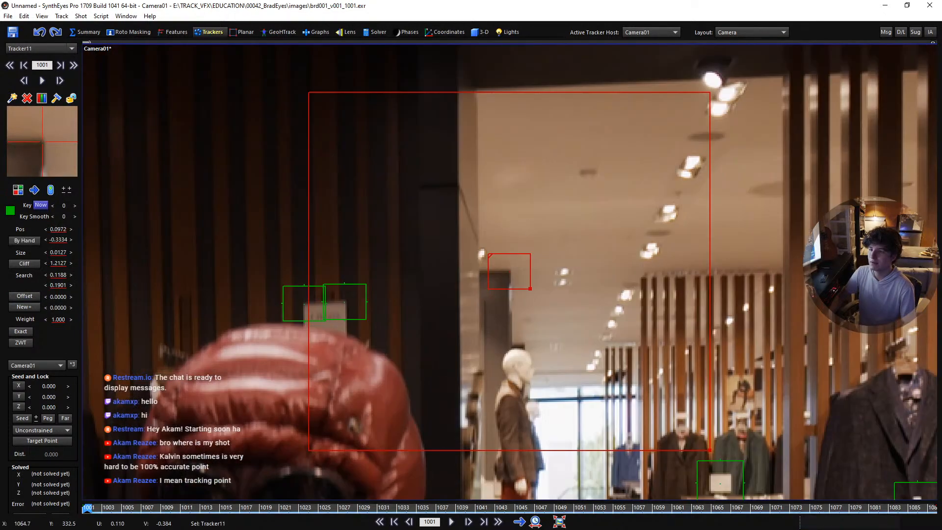
scroll(510, 271, down, 1)
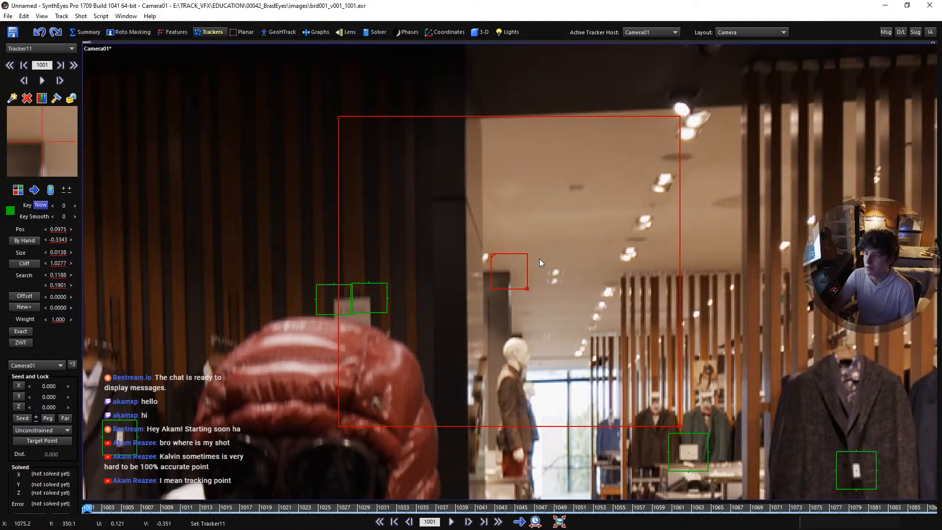
Track the column-corner tracker forward from frame 1001 to 1014, rechecking its fit around frame 1013
key(ctrl+f)
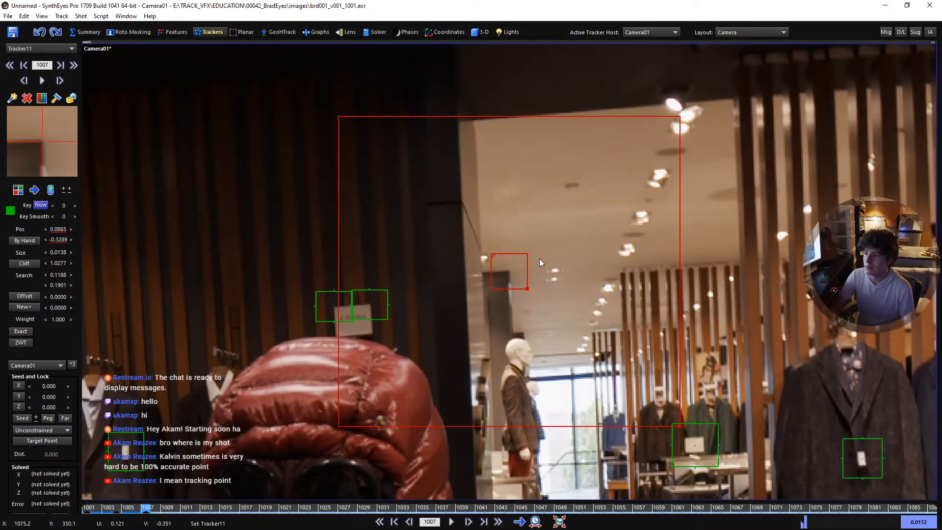
key(d)
key(d)
key(s)
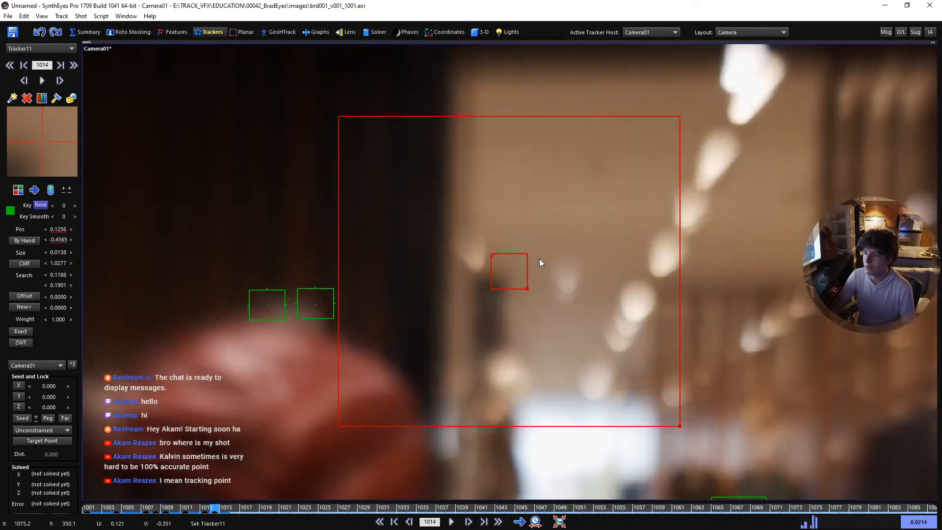
key(s)
key(s)
key(s)
key(d)
key(d)
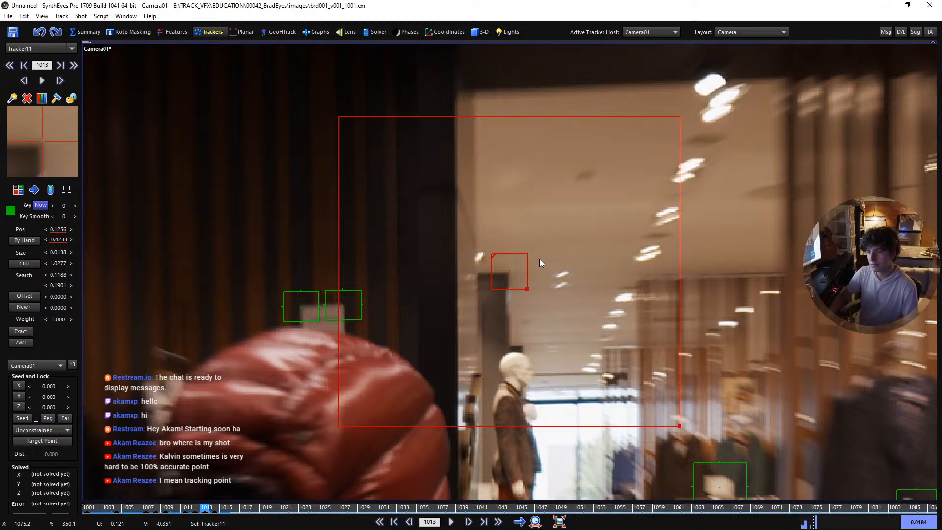
Re-center the tracker on the column's corner just past frame 1013 and continue the track through frame 1019
key(s)
key(d)
key(d)
drag(30, 142, 42, 141)
key(s)
key(d)
key(d)
key(d)
key(d)
key(d)
key(d)
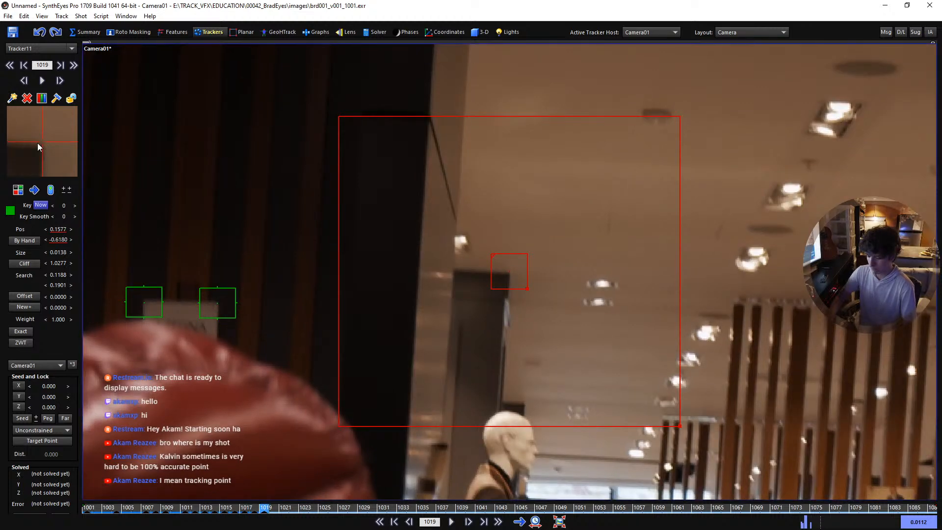
Track the column corner frame by frame from 1019 through frame 1037
key(d)
key(d)
key(d)
key(d)
key(d)
key(d)
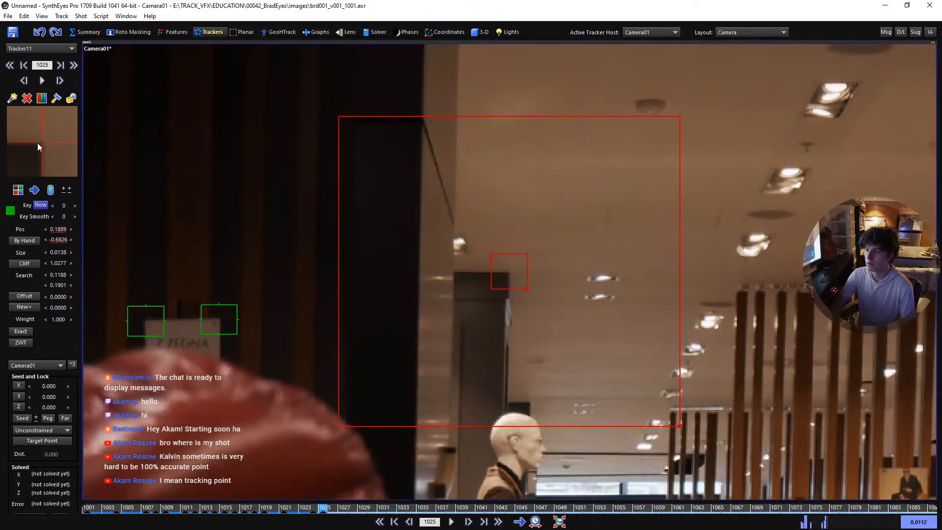
key(d)
key(d)
key(d)
key(d)
key(d)
key(d)
key(d)
key(d)
key(d)
key(d)
key(d)
key(d)
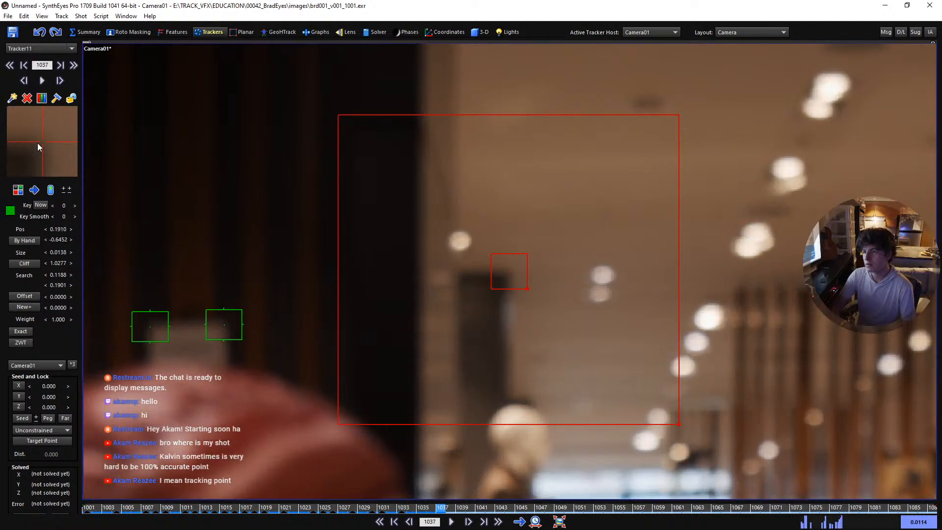
Finish the column-corner track from frame 1037 to the shot's end, lock the tracker and return to frame 1001
key(d)
key(d)
key(d)
key(d)
key(d)
key(d)
key(d)
key(d)
key(d)
key(d)
key(d)
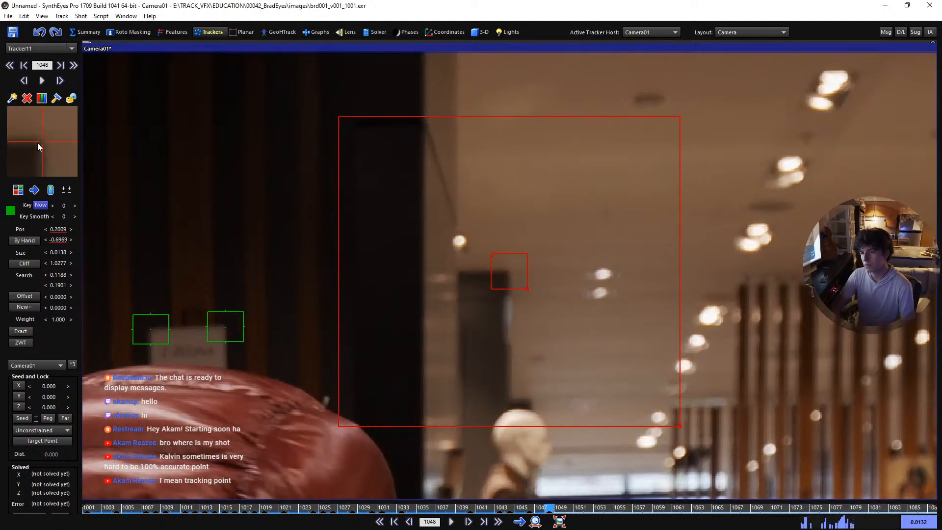
key(space)
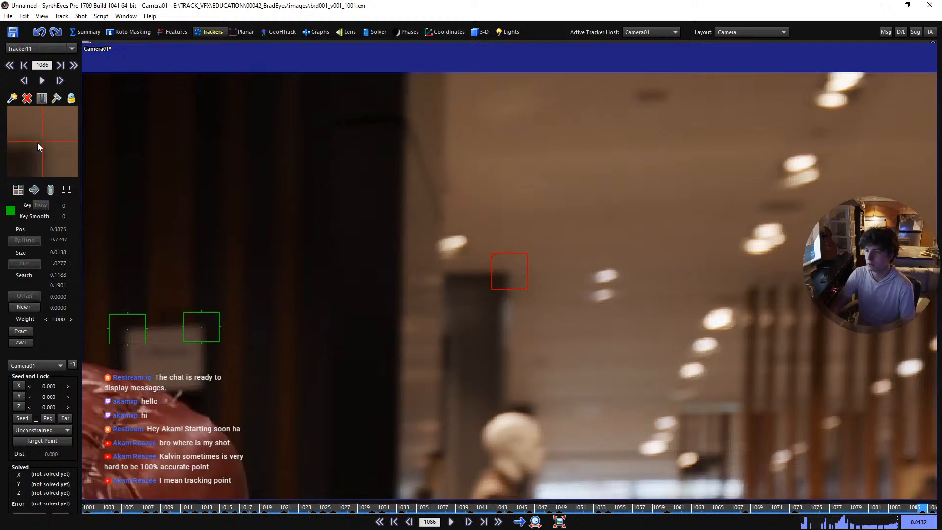
key(a)
key(a)
key(a)
key(a)
scroll(381, 191, down, 4)
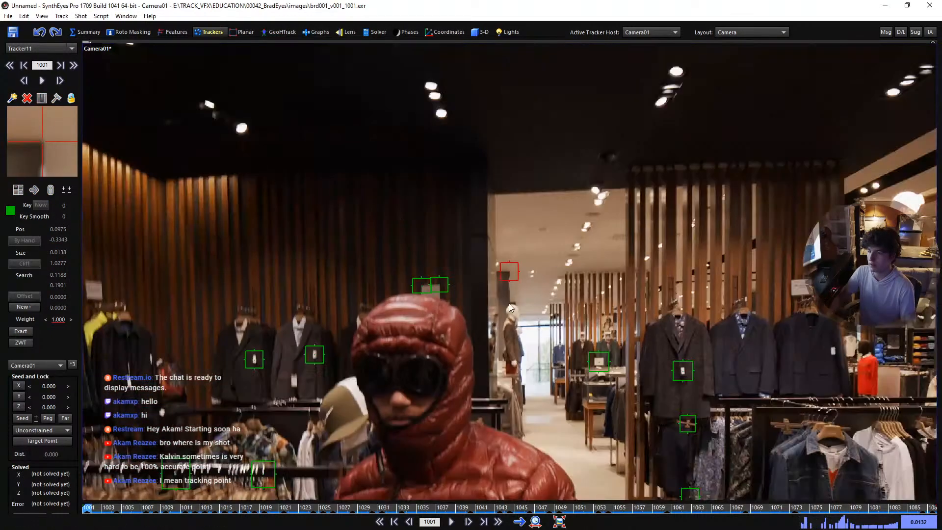
Place a new supervised tracker on the mannequin's head at frame 1001, about 0.1041 by -0.2222, and shrink it to size 0.0123, aspect 0.9705
scroll(508, 303, up, 4)
click(510, 301)
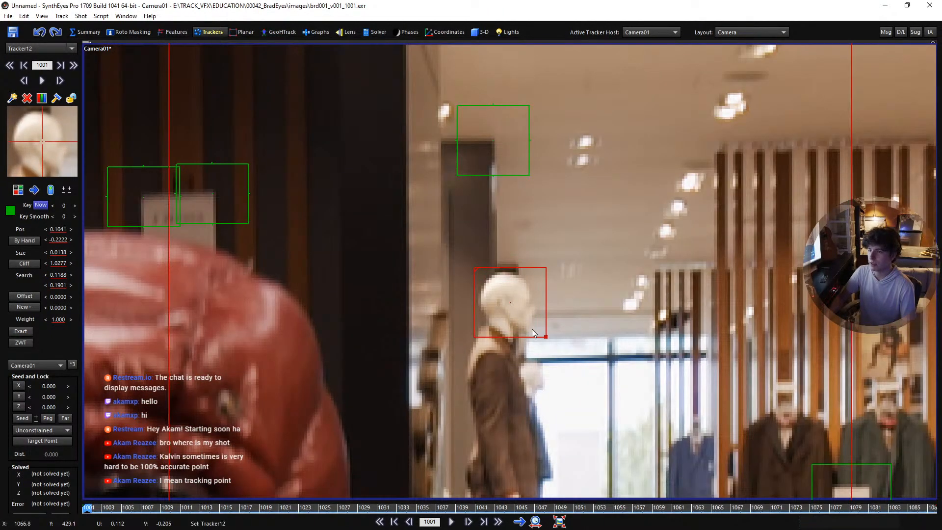
drag(546, 338, 541, 333)
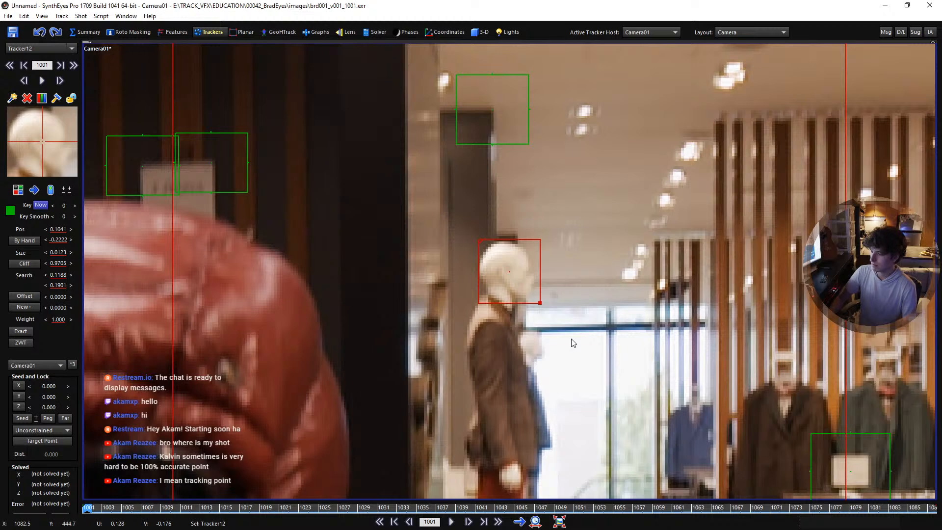
Track the mannequin's head forward from frame 1001 through frame 1013
key(d)
key(d)
key(d)
key(d)
key(d)
key(d)
key(d)
key(d)
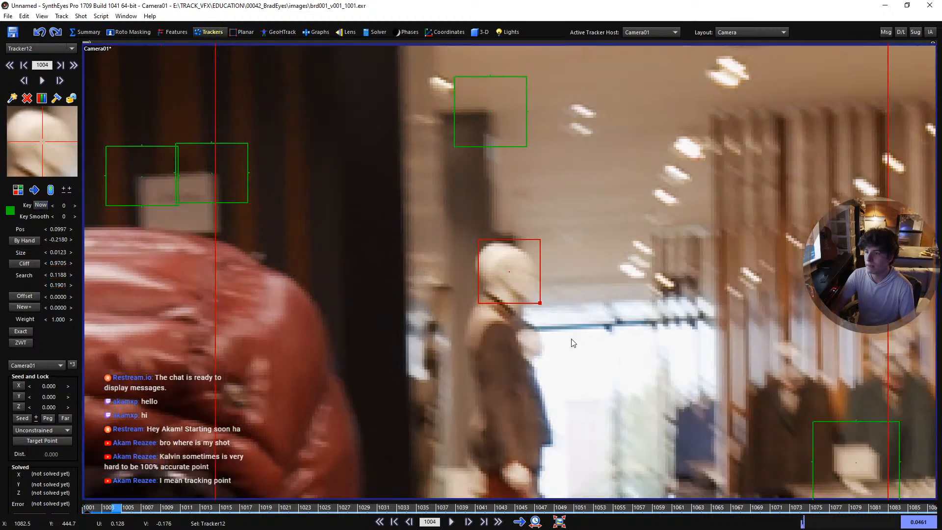
key(d)
key(d)
key(d)
key(d)
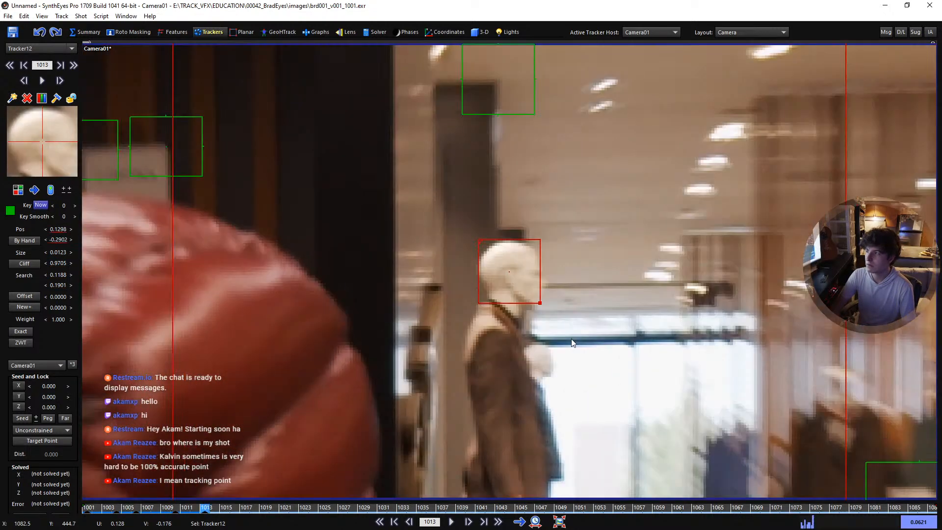
Enlarge the mannequin-head tracker to about 0.0133, nudge it to about 0.1246 by -0.3037 at frame 1014 and track to frame 1015
ctrl+scroll(571, 338, up, 3)
key(d)
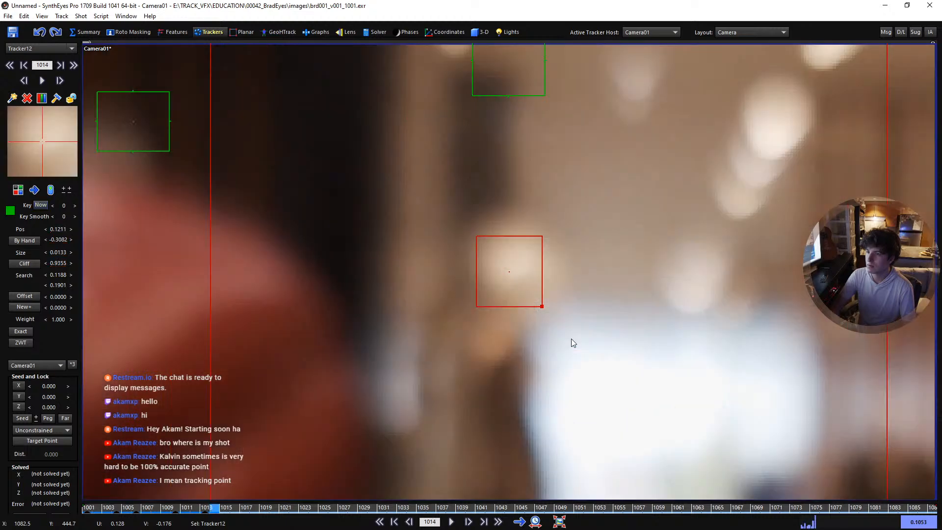
key(s)
key(s)
key(d)
key(d)
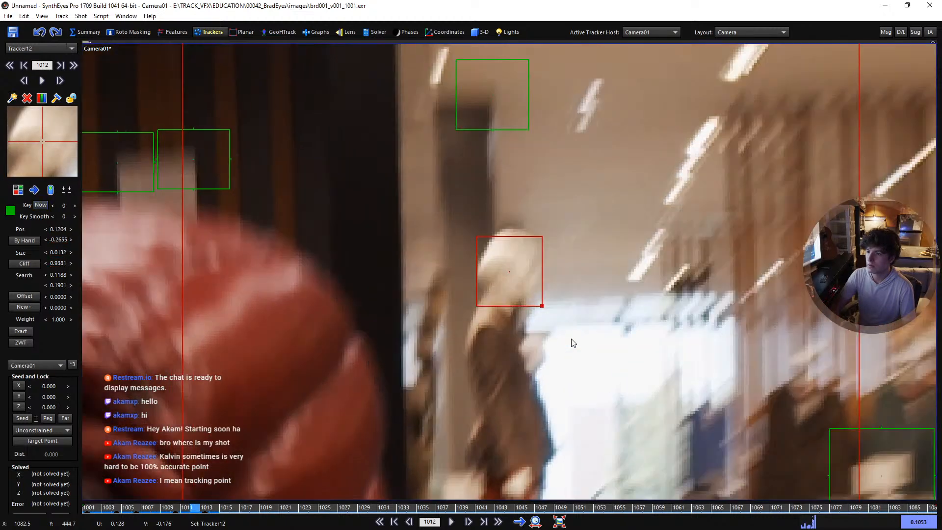
key(KP_8)
key(KP_4)
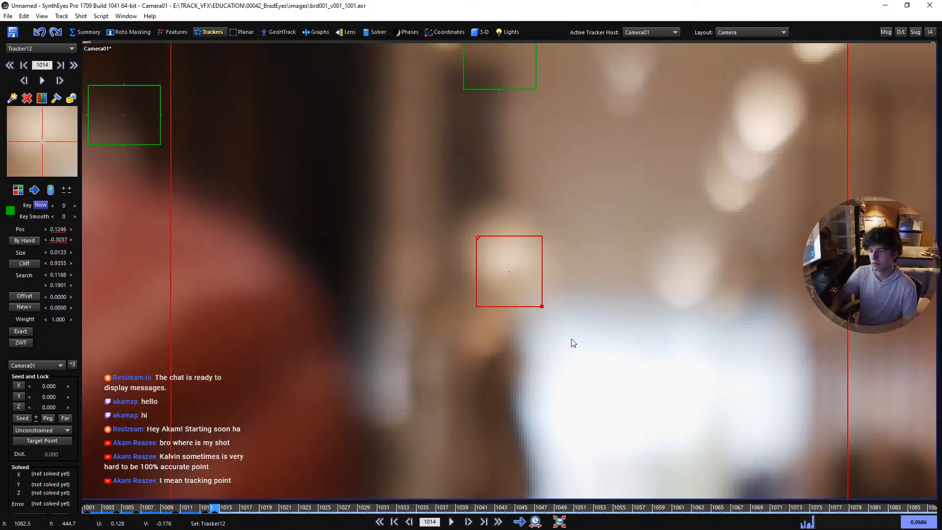
scroll(466, 333, down, 3)
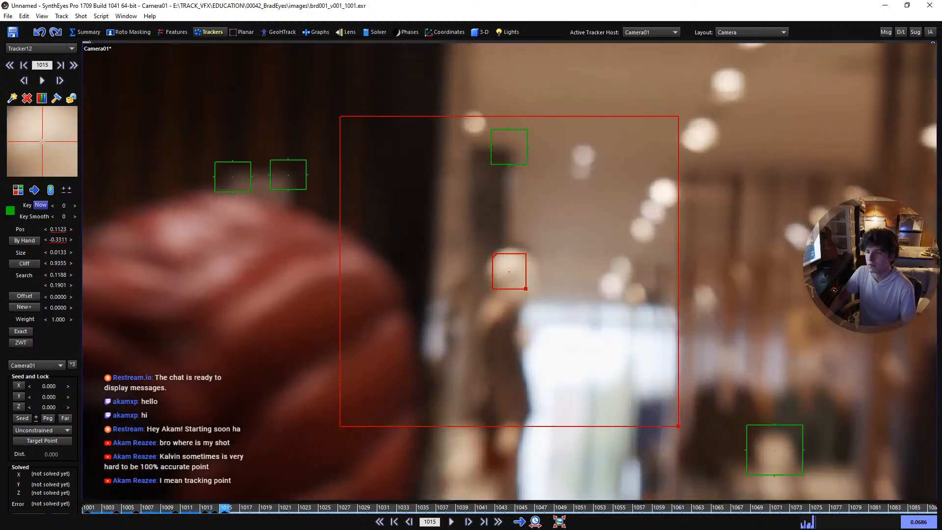
Step back and forth through frames 1008 to 1014, examining how closely the tracker holds on the mannequin's head
key(s)
key(s)
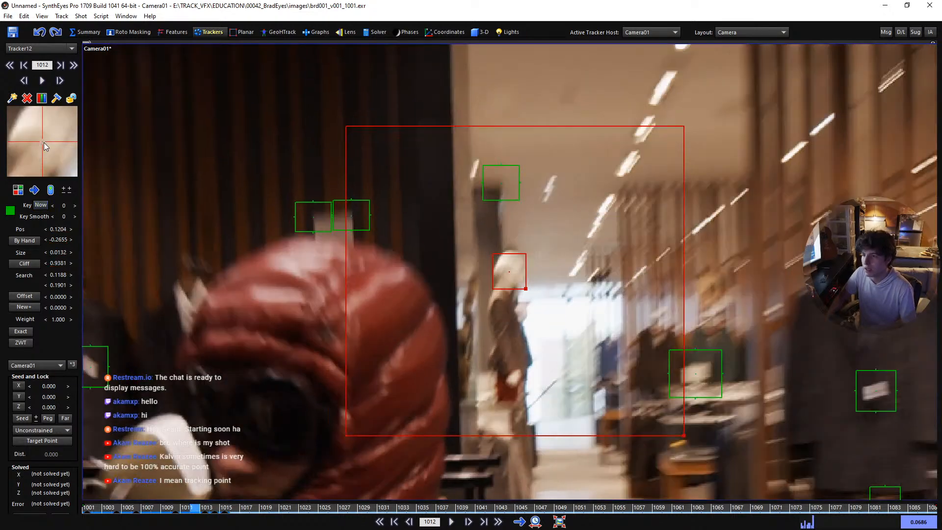
scroll(281, 239, up, 4)
key(s)
key(s)
key(s)
key(s)
key(s)
key(d)
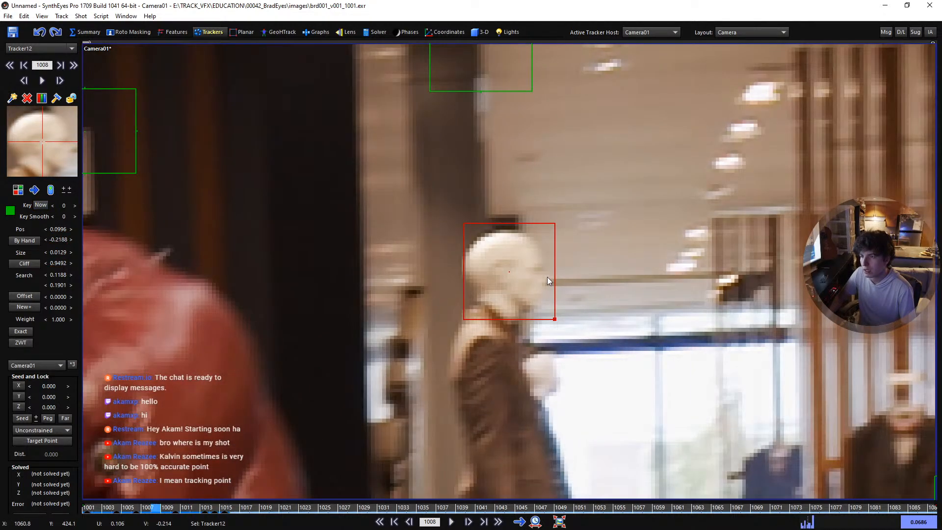
key(d)
key(d)
key(d)
key(d)
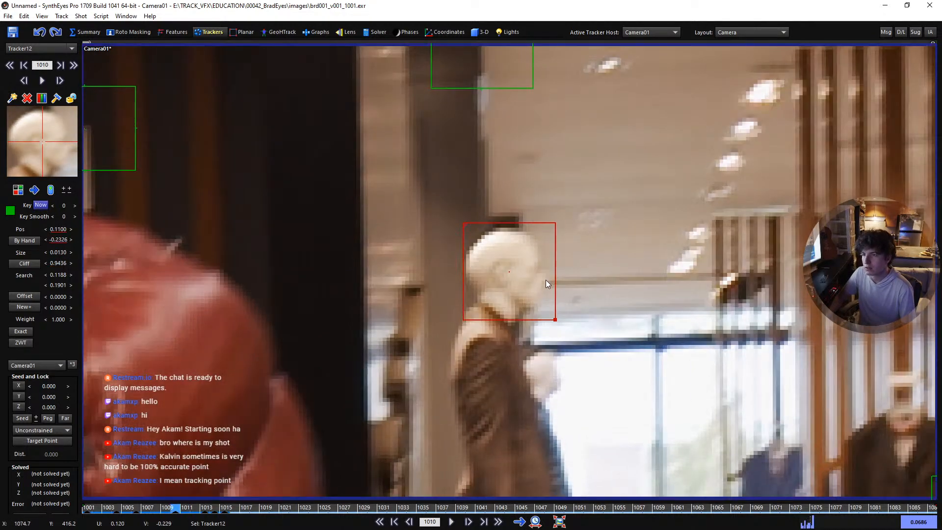
scroll(463, 253, down, 2)
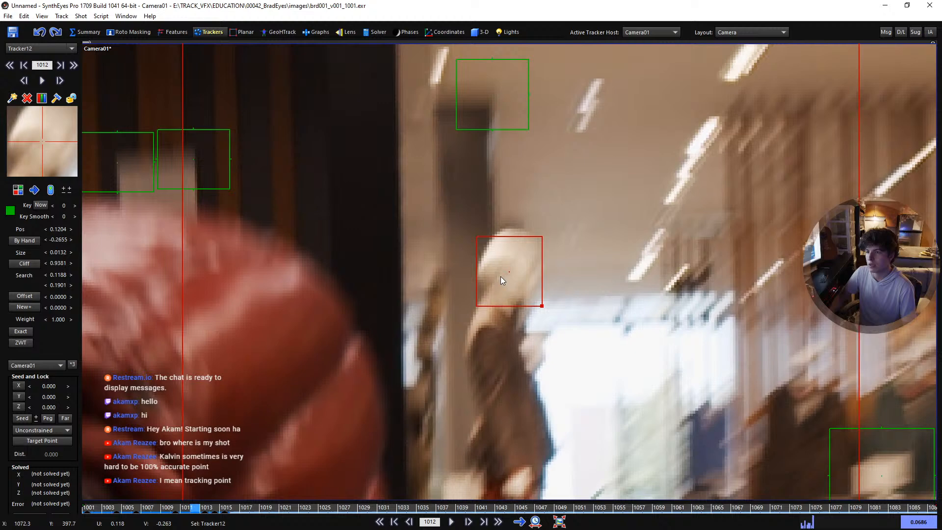
key(d)
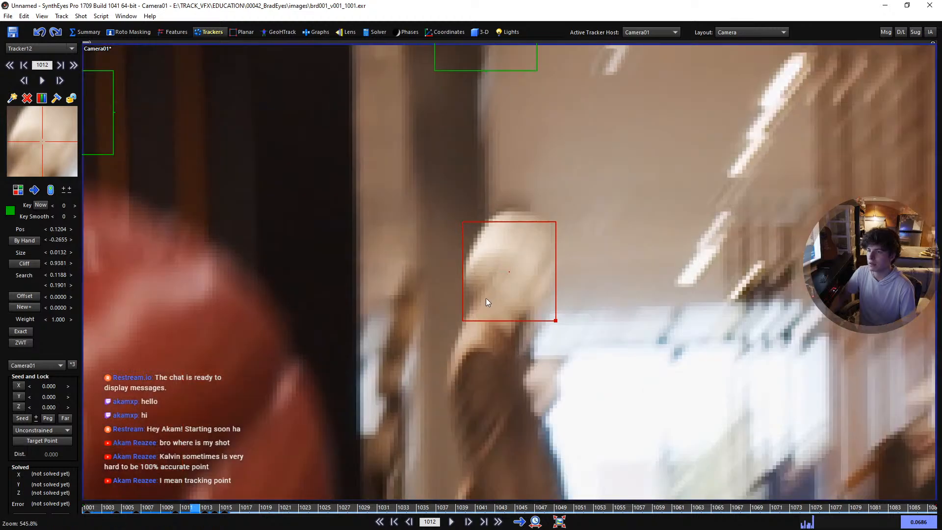
key(d)
Re-center the mannequin-head tracker at frames 1015 and 1018, about 0.1155 by -0.3250 and 0.1583 by -0.3809, and track through frame 1019
scroll(485, 298, down, 2)
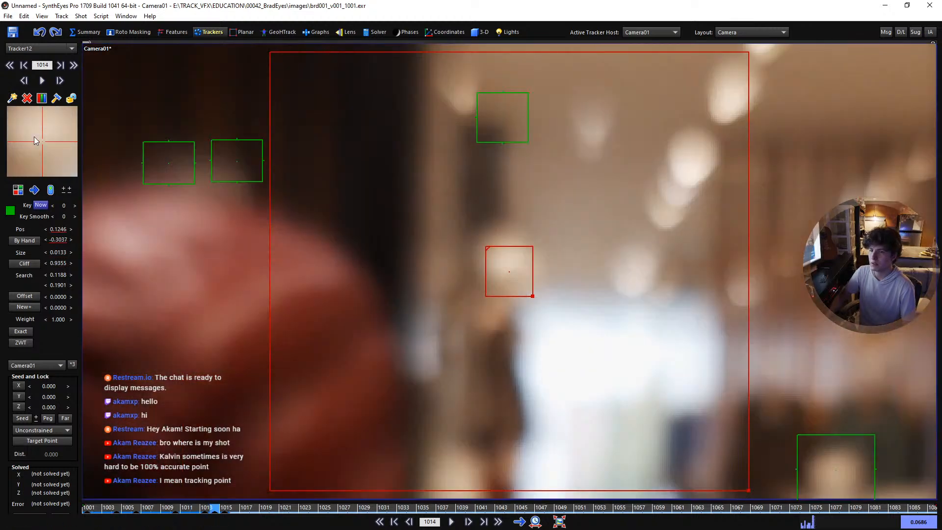
key(d)
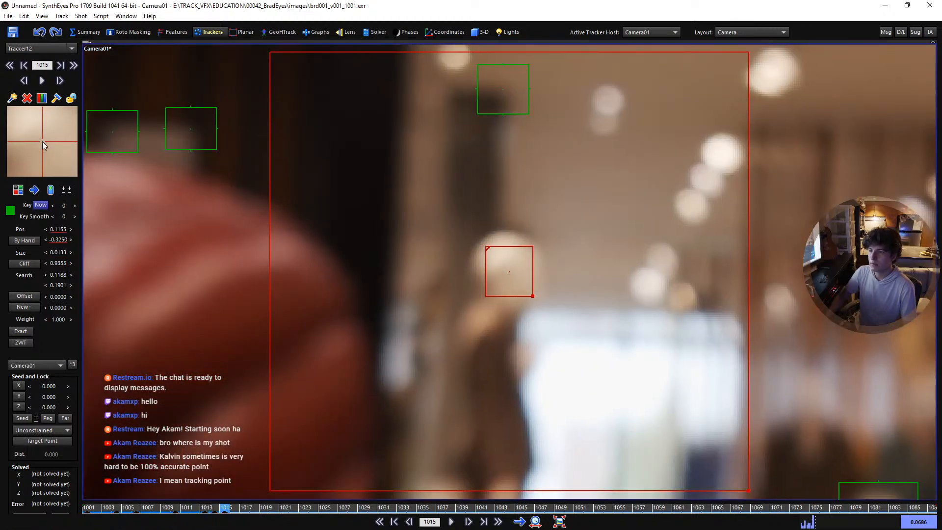
key(d)
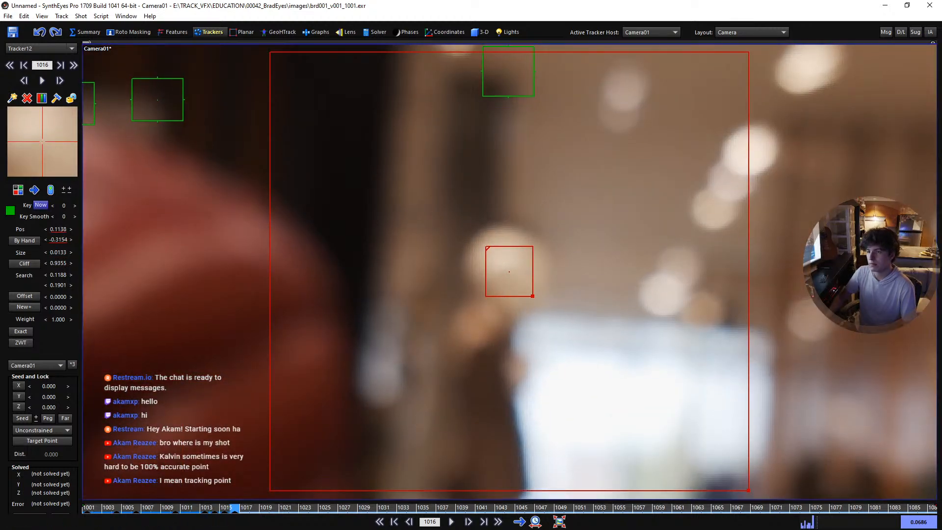
key(d)
key(d)
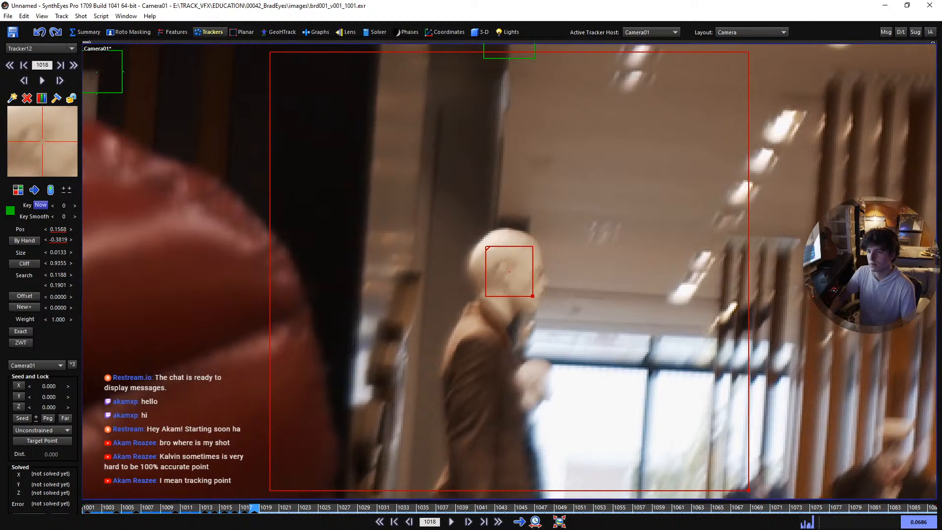
drag(43, 141, 38, 140)
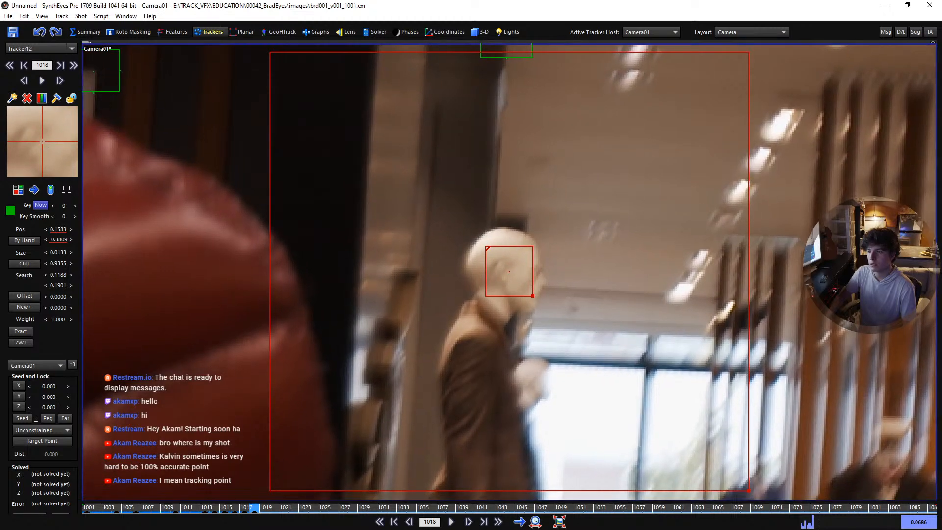
key(d)
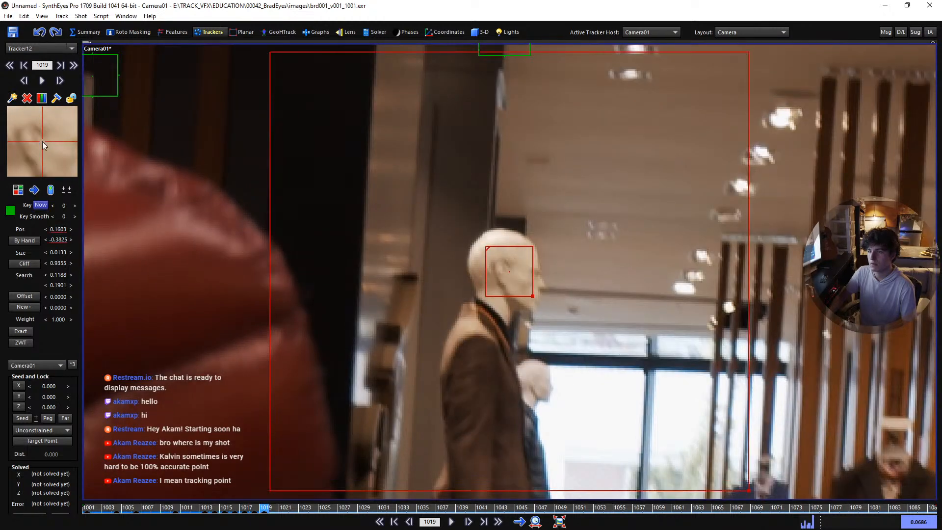
Track the mannequin's head from frame 1019 through the early 1030s, rechecking the preceding frames for drift
key(d)
key(d)
key(d)
key(d)
key(d)
key(d)
key(d)
key(d)
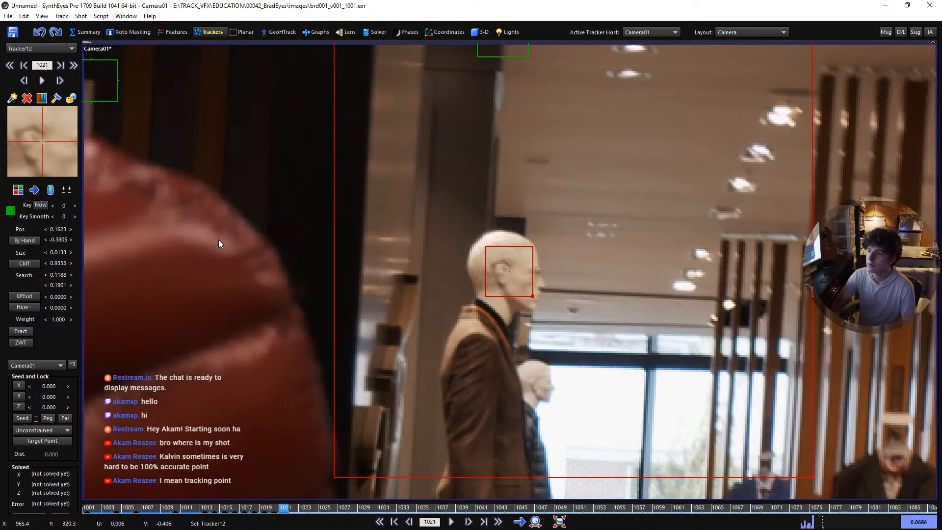
key(d)
key(d)
key(d)
key(d)
key(d)
key(d)
key(d)
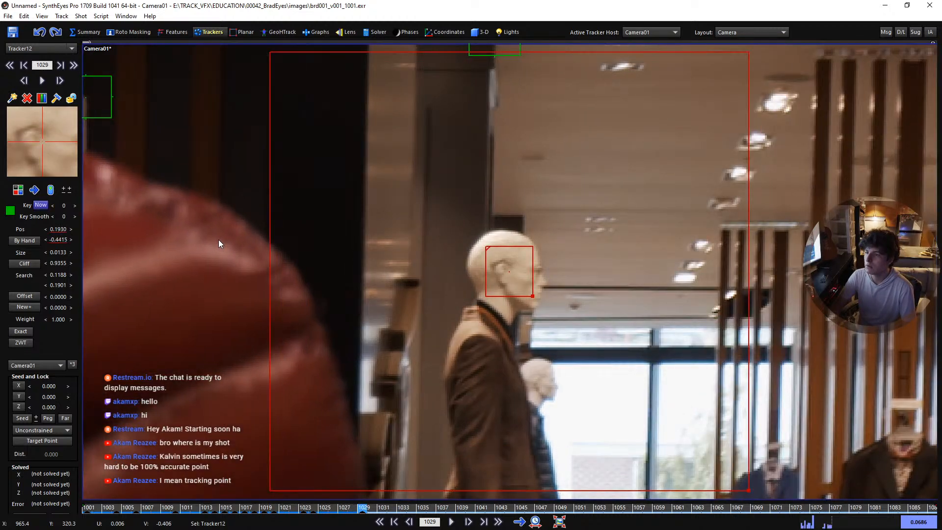
key(s)
key(s)
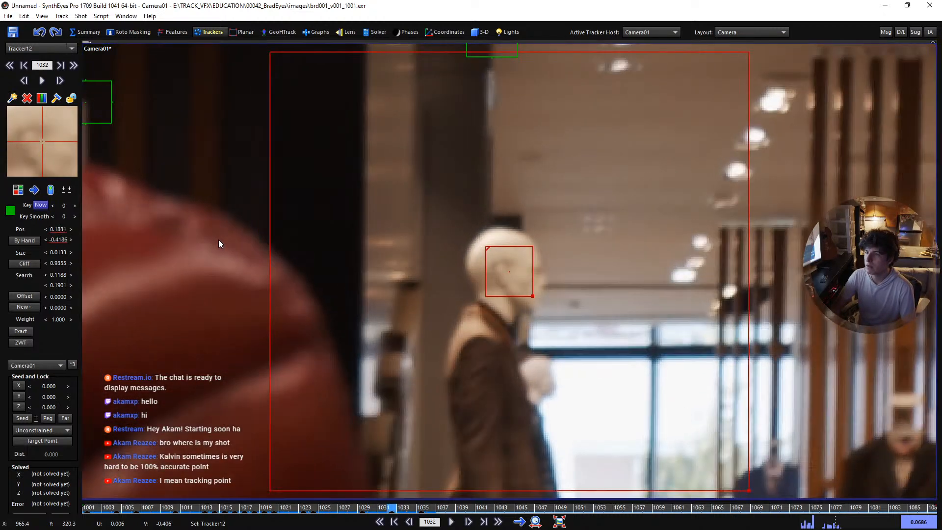
Continue the mannequin-head track from frame 1032 through frame 1042
key(d)
key(d)
key(d)
key(d)
key(d)
key(d)
key(d)
key(d)
key(d)
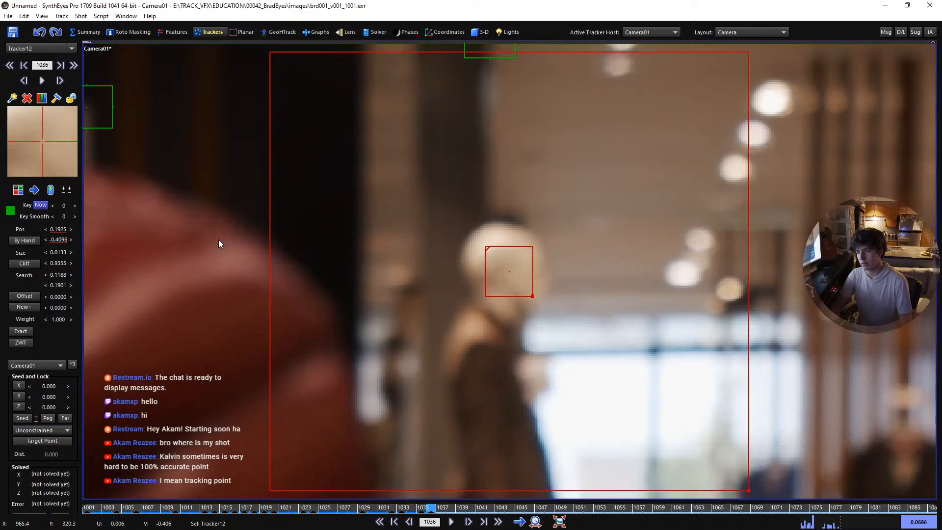
key(d)
key(d)
key(d)
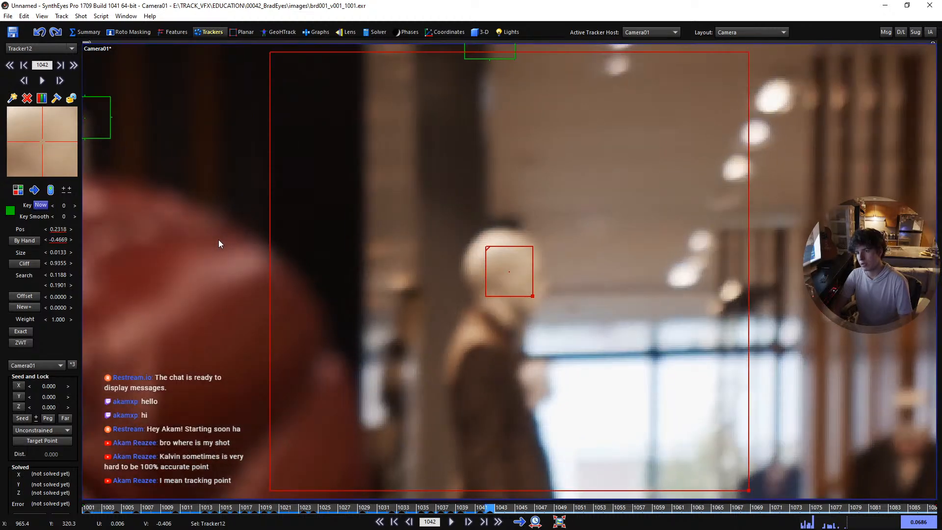
Finish the mannequin-head track from frame 1042 to the shot's end, lock the tracker and play the result
key(d)
key(d)
key(d)
key(d)
key(d)
key(d)
key(d)
key(d)
key(d)
key(d)
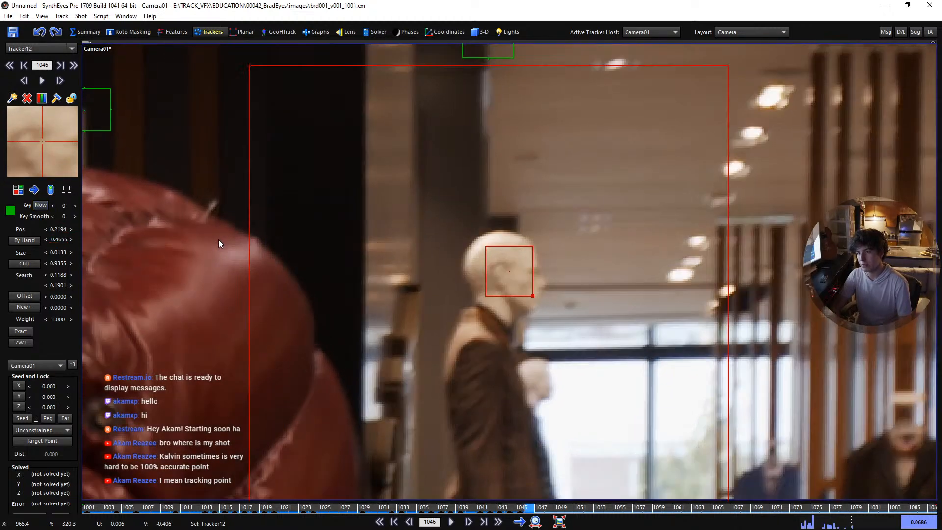
key(space)
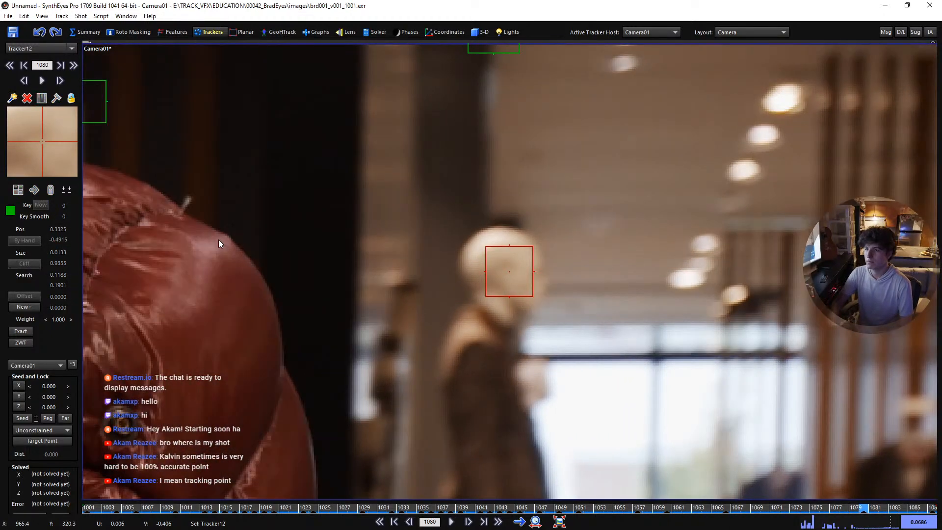
At frame 1001, place a new tracker on the clothes rack's lower corner beside the aisle, about 0.1859, 0.0780, and start tracking it
key(space)
scroll(517, 375, down, 2)
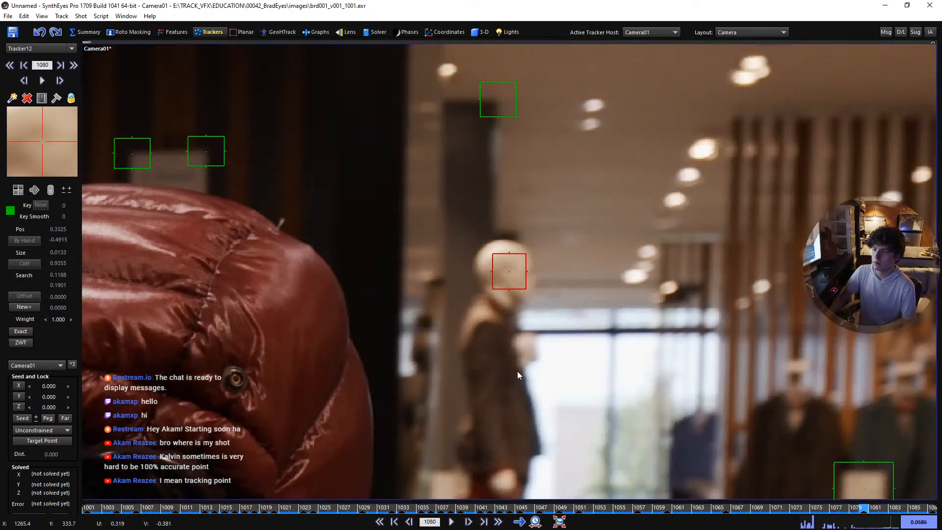
drag(817, 513, 11, 419)
scroll(307, 478, down, 3)
scroll(307, 476, up, 3)
scroll(482, 227, down, 3)
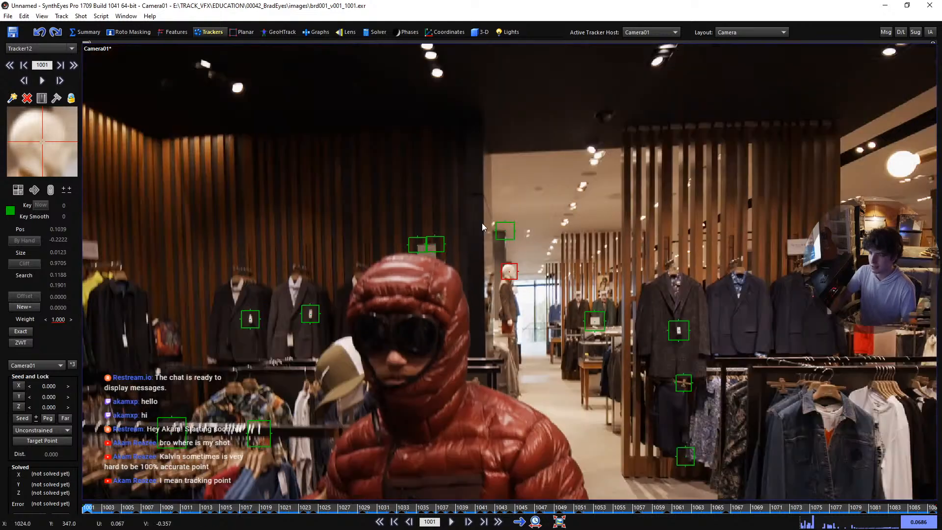
middle_drag(629, 263, 626, 218)
scroll(602, 382, up, 5)
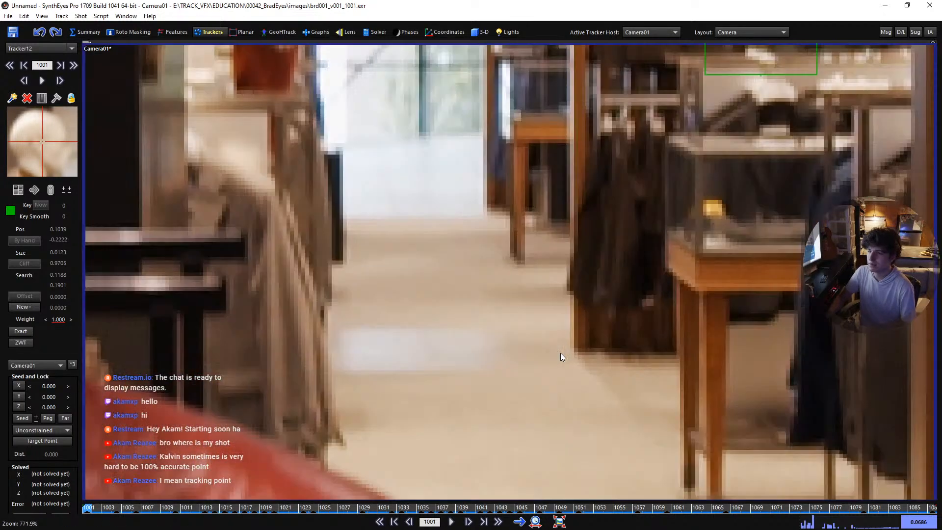
click(574, 352)
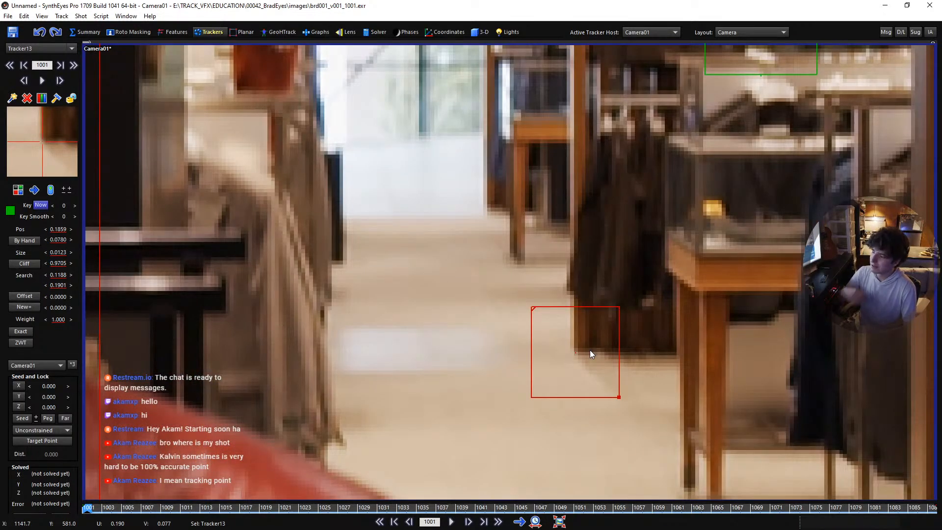
key(ctrl+f)
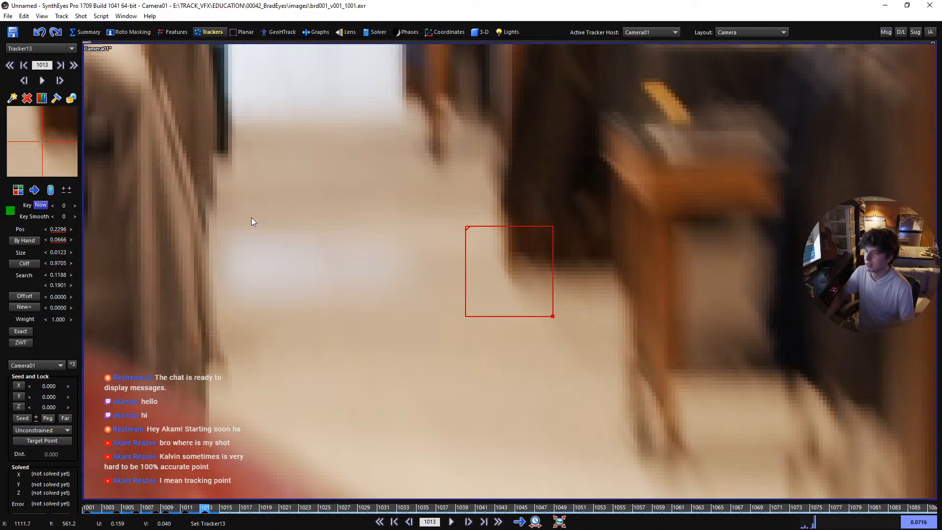
Re-center the rack-corner tracker at frames 1014 and 1015, about 0.2348, 0.1099 and 0.2325, 0.1755
scroll(251, 217, down, 2)
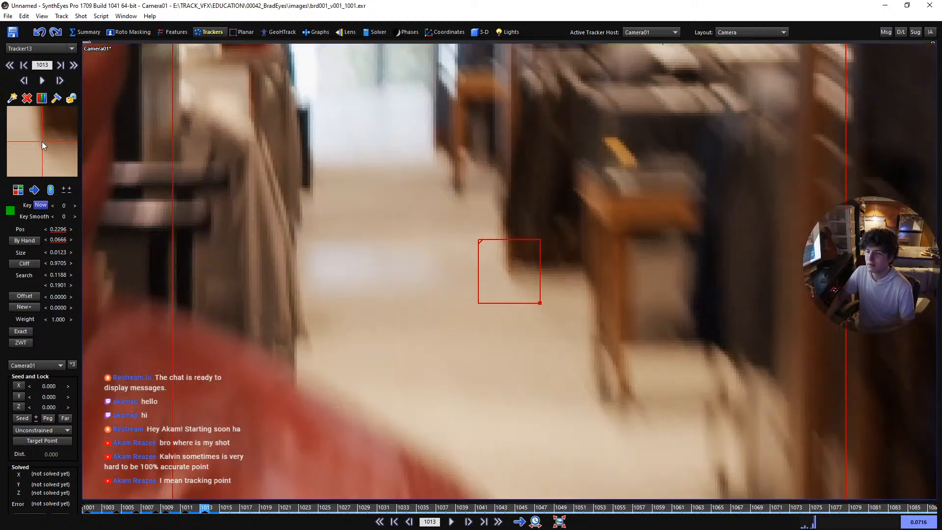
key(s)
key(d)
key(d)
drag(39, 125, 43, 140)
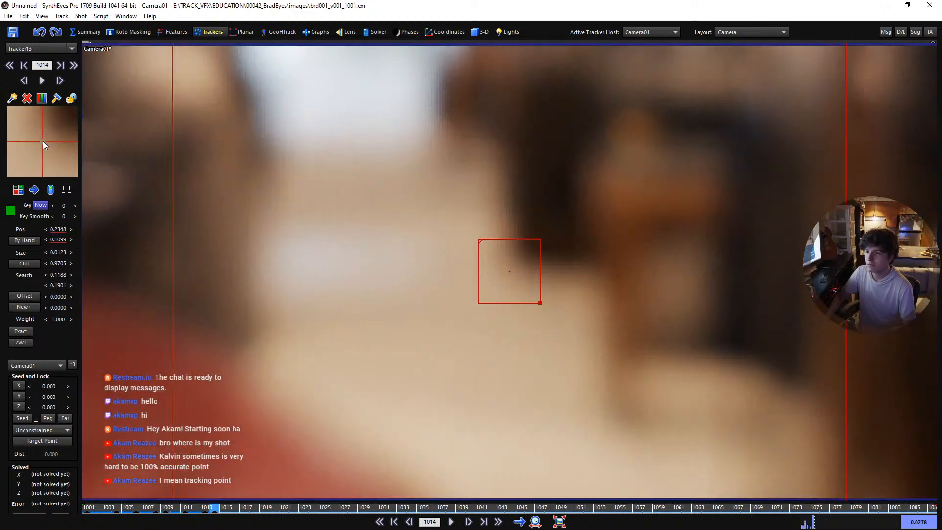
key(d)
scroll(346, 227, down, 2)
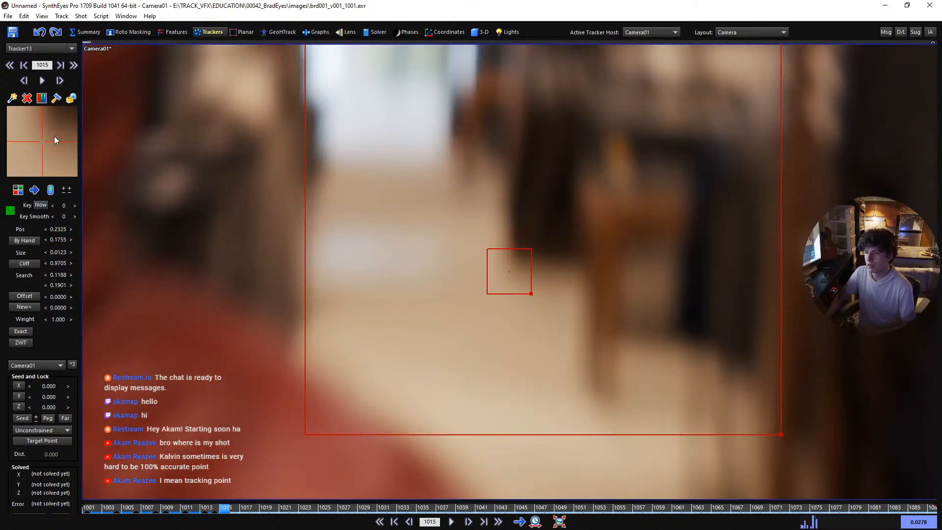
drag(54, 138, 42, 142)
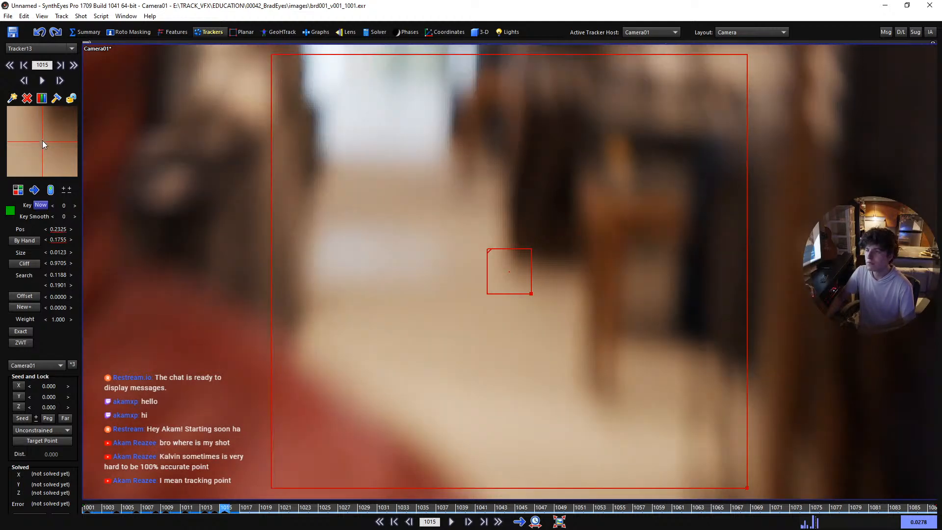
Advance through frames 1016 and 1017, centering the rack-corner tracker at frame 1017 about 0.2665, 0.2726
key(d)
mouse_move(42, 140)
mouse_down()
mouse_move(51, 149)
mouse_move(41, 141)
mouse_up()
key(d)
key(d)
key(s)
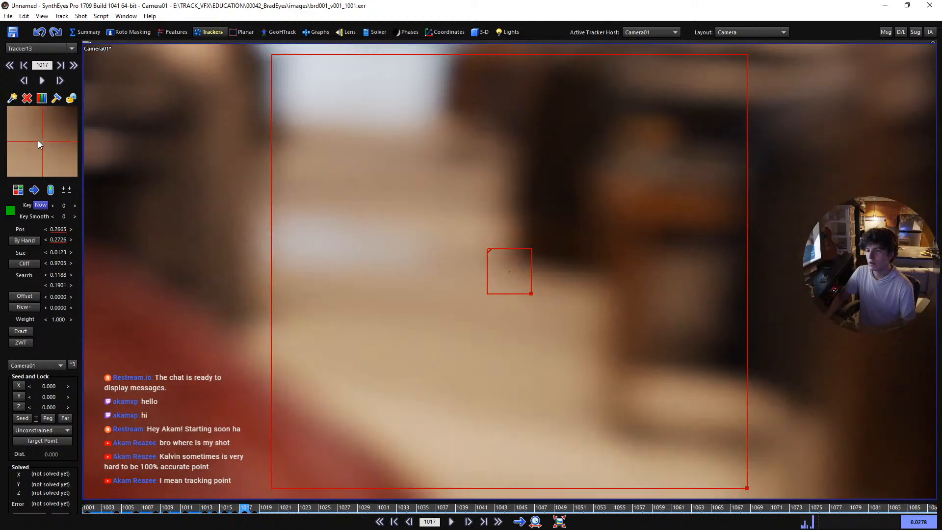
Compare frames 1015 to 1018 for drift and fine-tune the rack-corner tracker at frame 1016 to about 0.2349, 0.2488
key(d)
key(s)
key(d)
key(s)
key(s)
key(s)
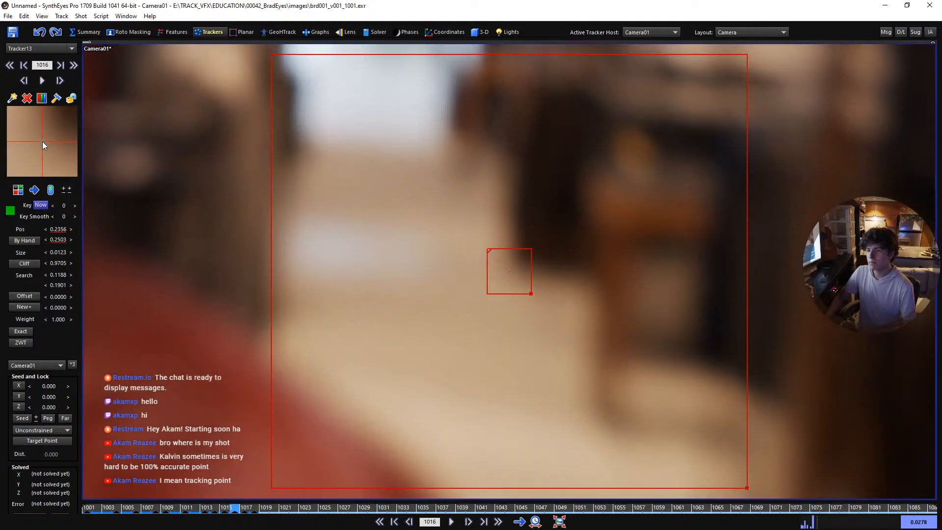
key(s)
key(s)
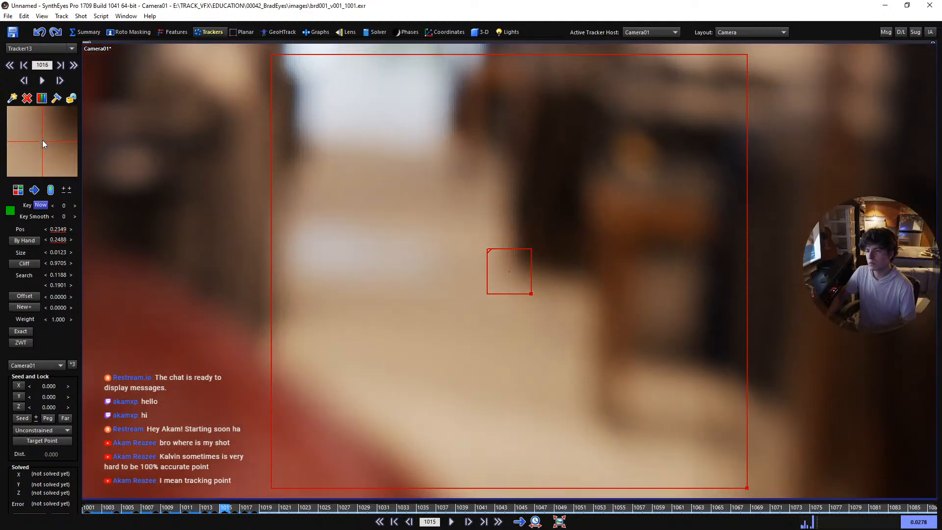
key(s)
key(s)
Key the rack-corner tracker at frame 1018, about 0.2964, 0.2496, and track on to frame 1019
scroll(172, 213, down, 4)
key(d)
key(d)
key(d)
key(d)
key(d)
key(d)
key(d)
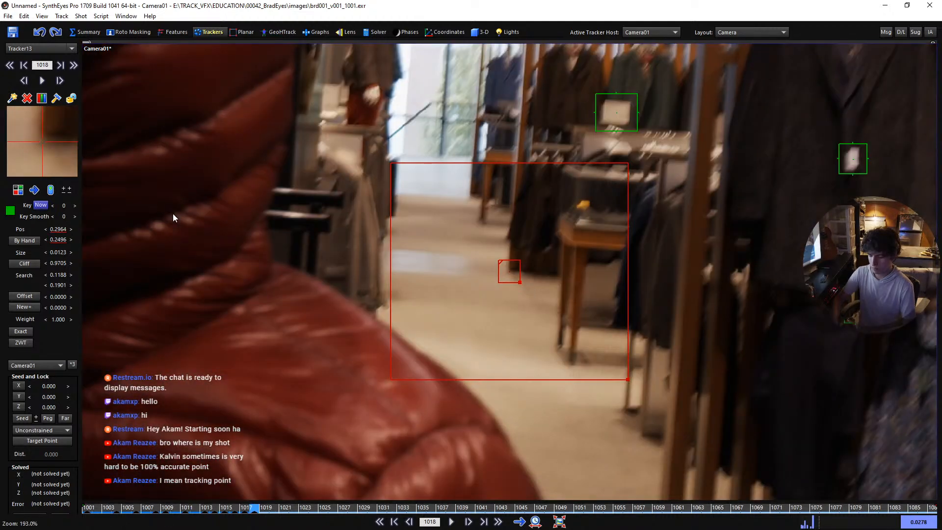
key(d)
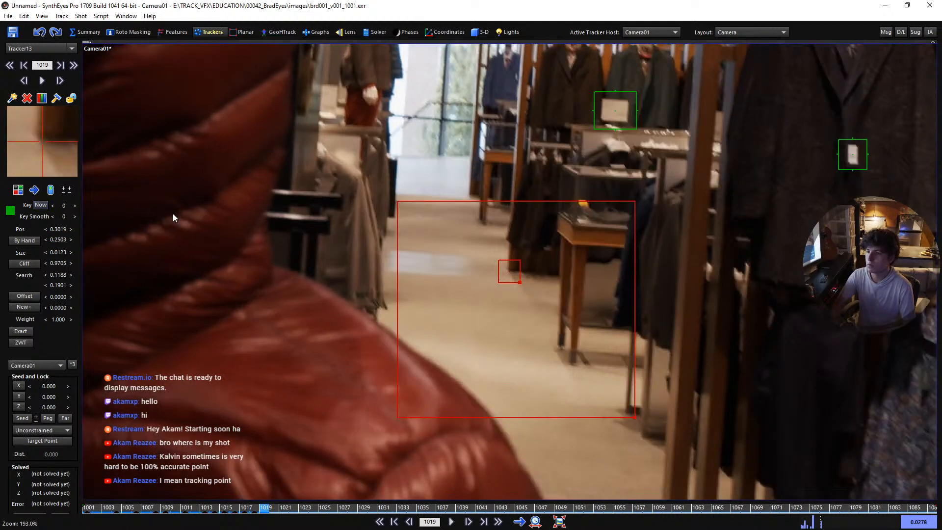
Enlarge the rack-corner tracker to size 0.0151 and track it from frame 1019 to frame 1031
key(d)
key(d)
key(d)
key(d)
key(d)
key(d)
key(d)
key(d)
key(d)
key(d)
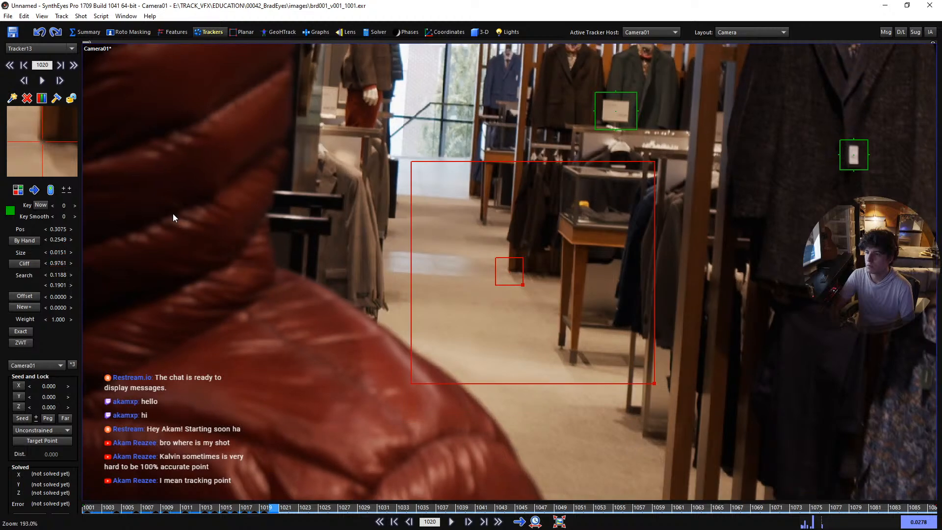
key(d)
key(d)
key(d)
key(d)
key(d)
key(d)
key(d)
key(d)
key(d)
key(d)
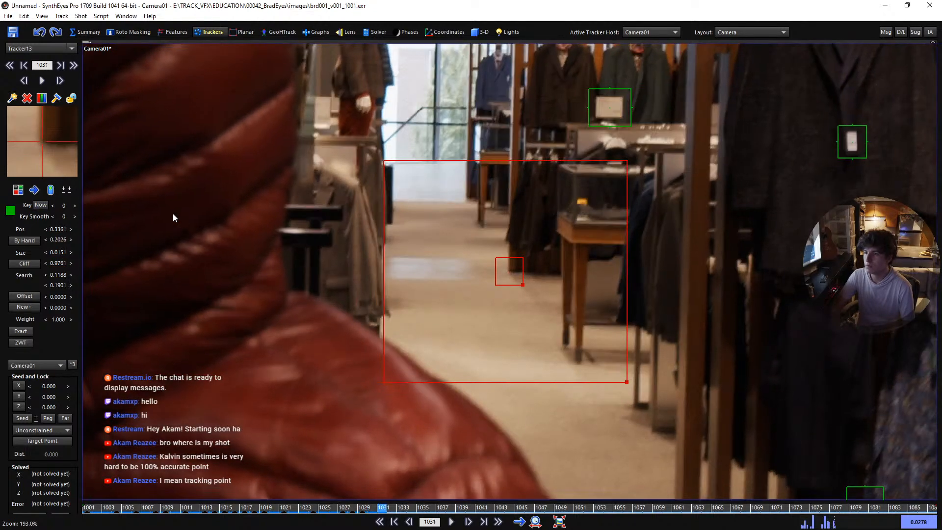
Track the rack corner through the rest of the shot, lock the tracker and return to frame 1001
key(space)
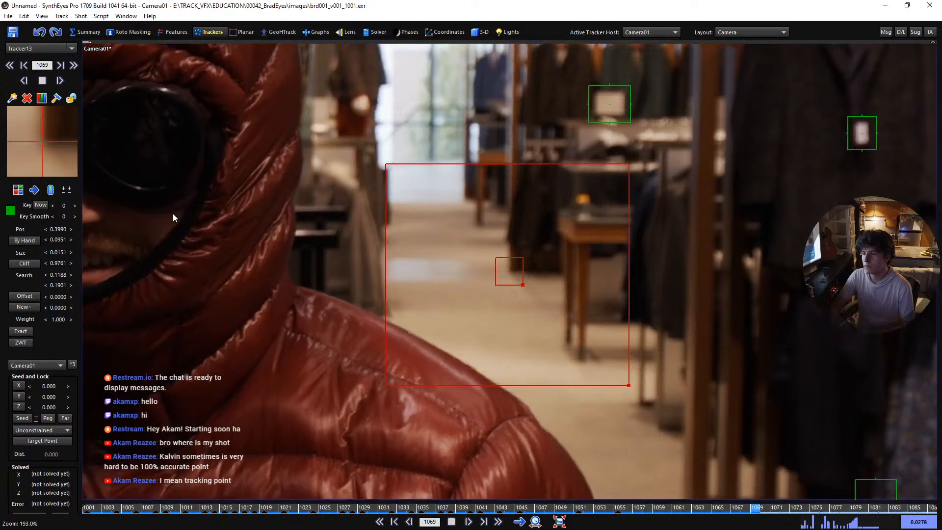
key(Home)
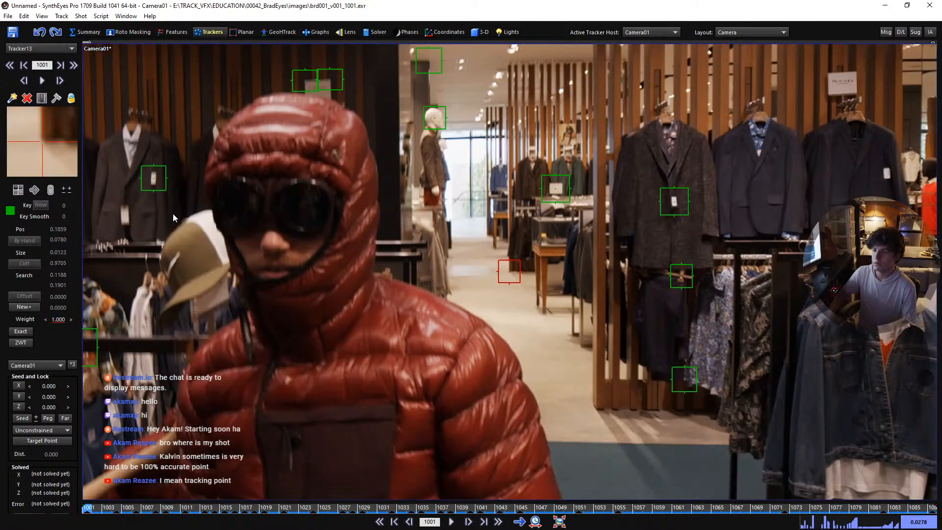
scroll(303, 210, down, 6)
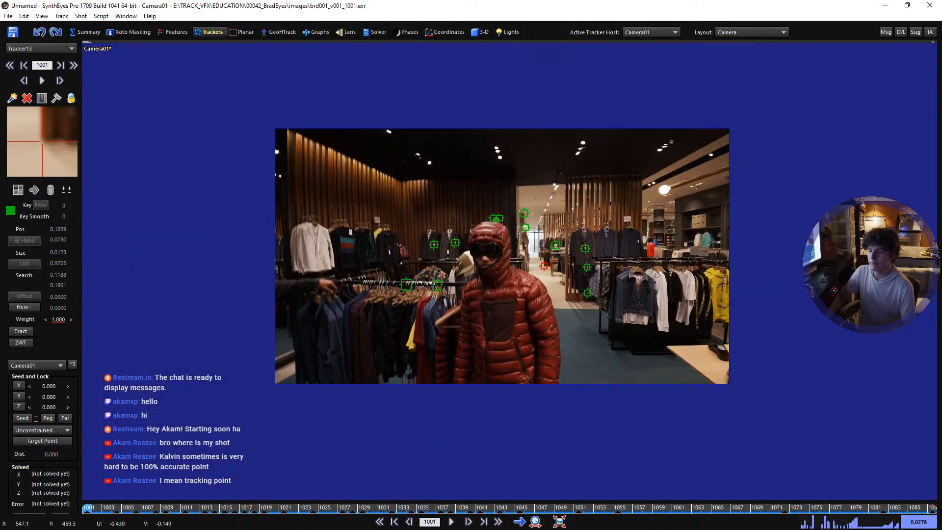
scroll(413, 52, up, 3)
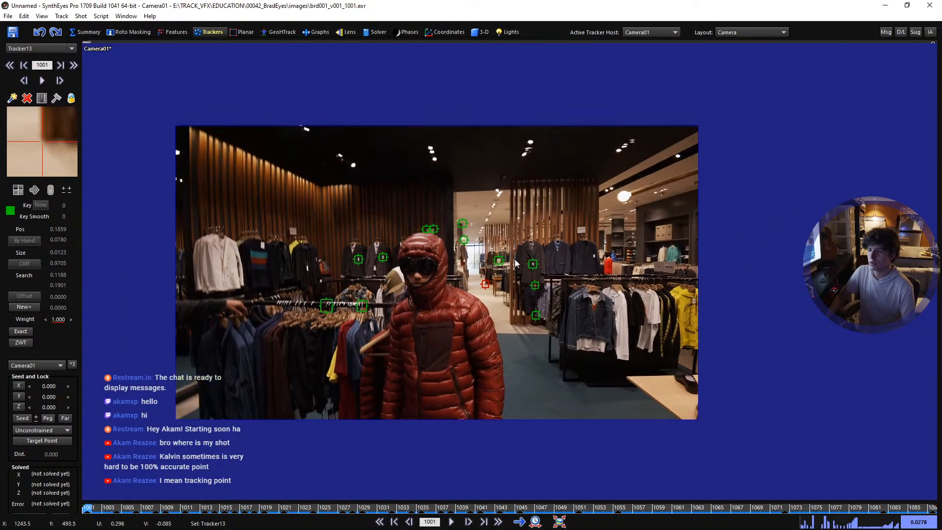
Run an automatic camera solve with the placed trackers and accept the finished solve
click(369, 33)
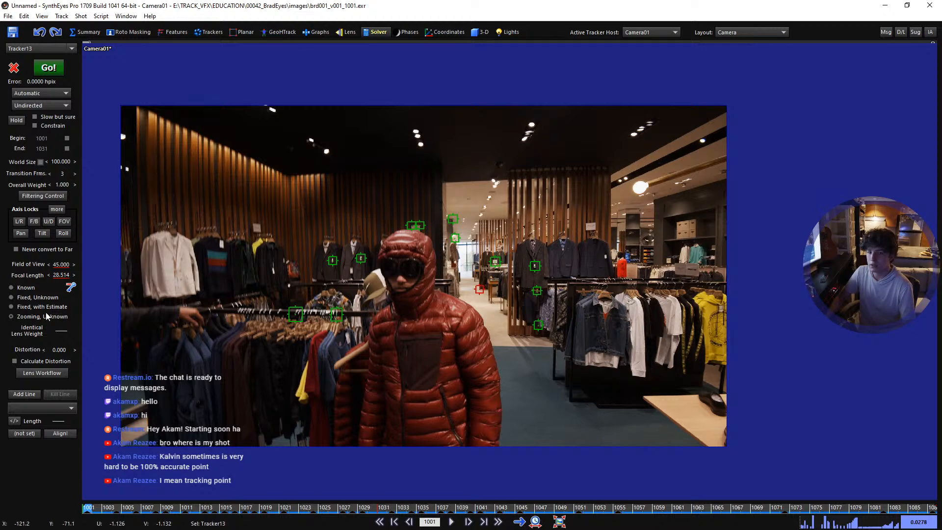
click(53, 71)
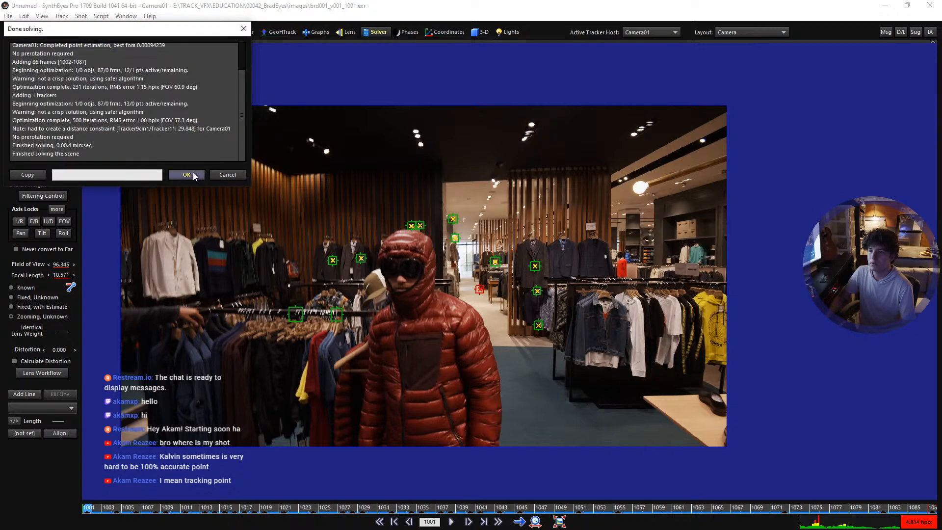
click(187, 175)
Play the solved shot and step through the blurred frames around 1015 to check how the solved points follow the trackers
key(space)
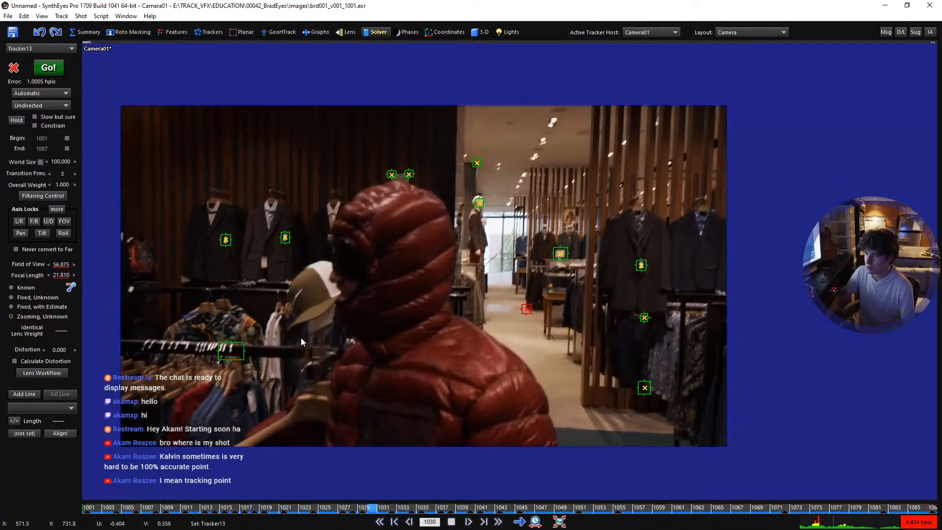
key(space)
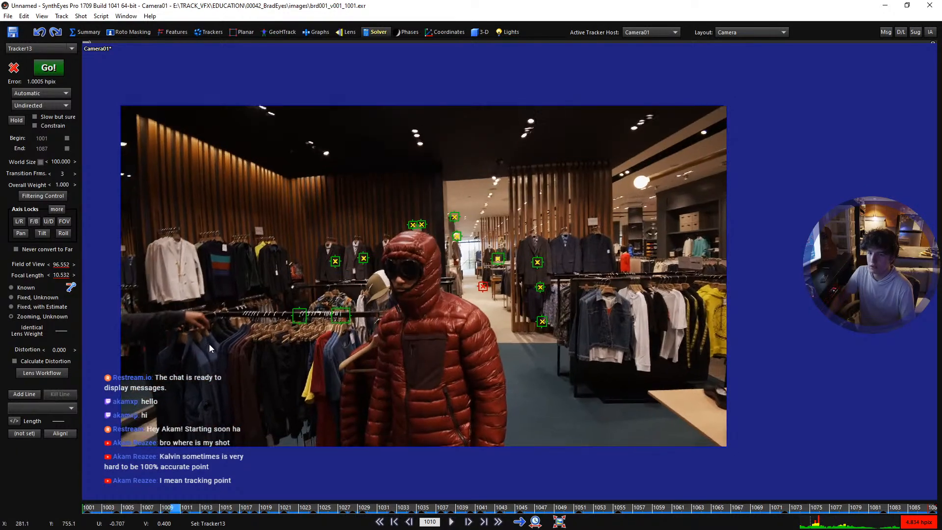
key(space)
key(space)
key(s)
key(s)
key(s)
key(s)
key(s)
key(s)
key(s)
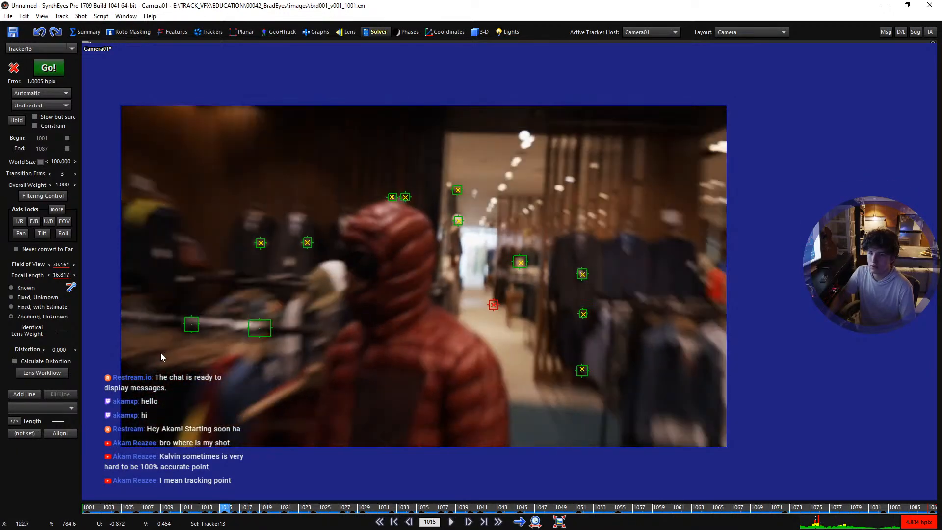
key(d)
key(d)
key(s)
Select and unlock the left hanger-rail tracker, re-centering it at frames 1017 and 1018, about -0.9870, 0.3338 and -0.9950, 0.3475
click(152, 329)
key(5)
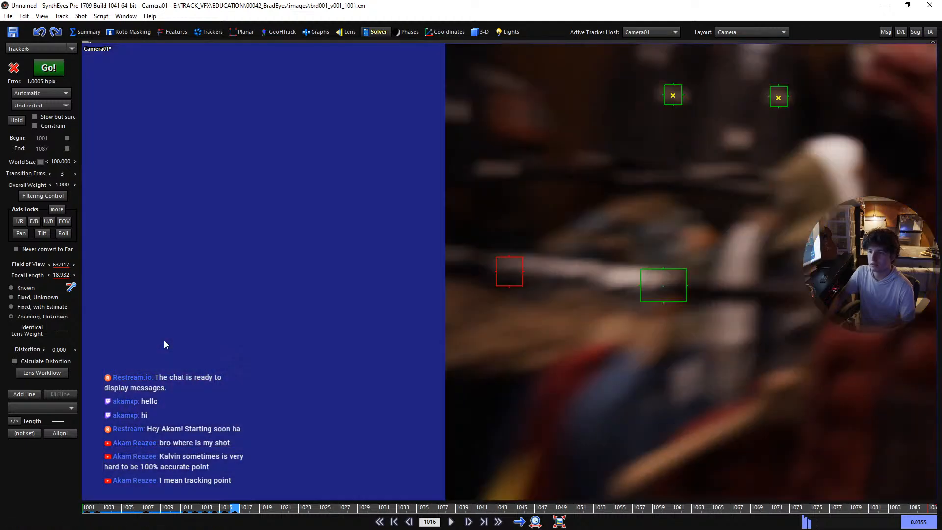
key(d)
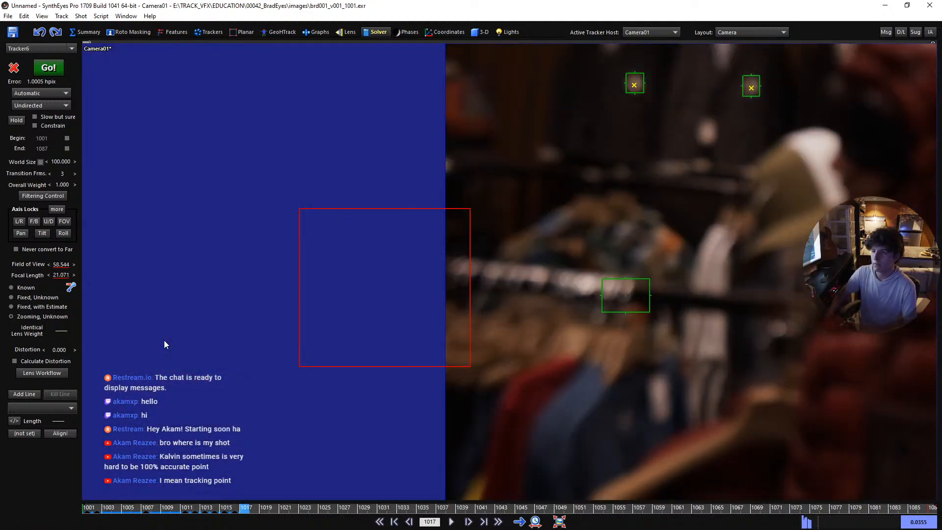
key(d)
key(s)
key(s)
key(d)
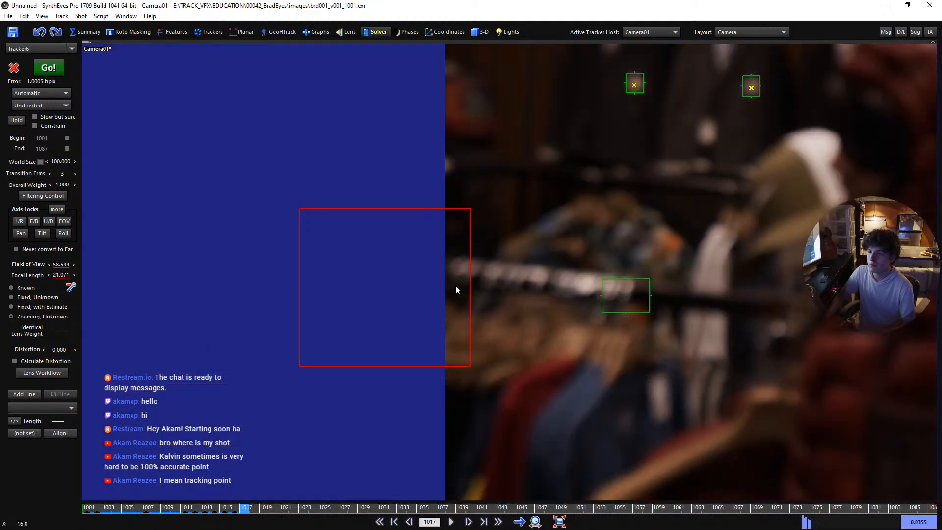
scroll(451, 282, up, 4)
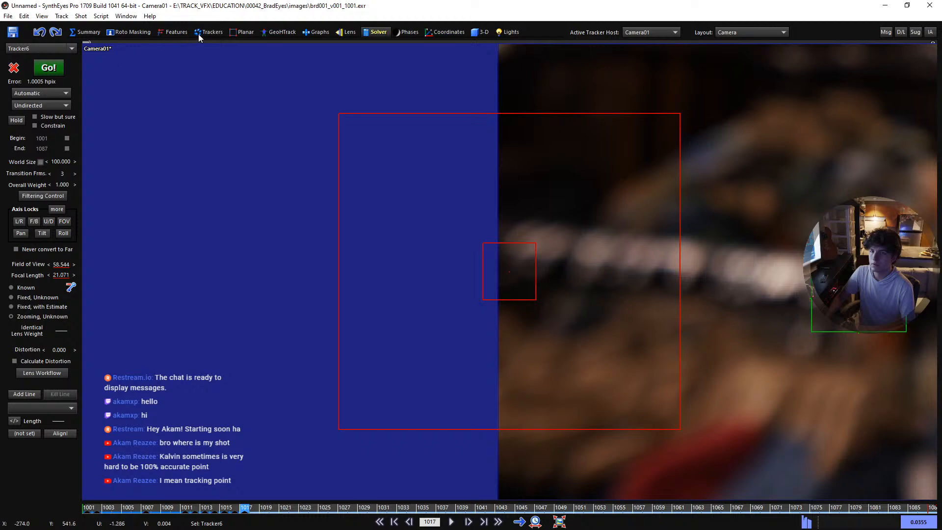
click(198, 32)
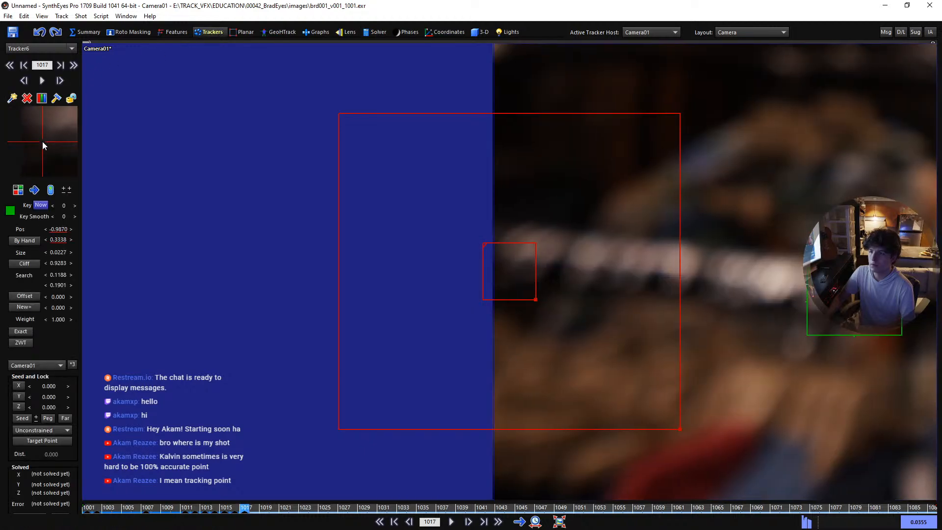
key(d)
drag(42, 141, 7, 142)
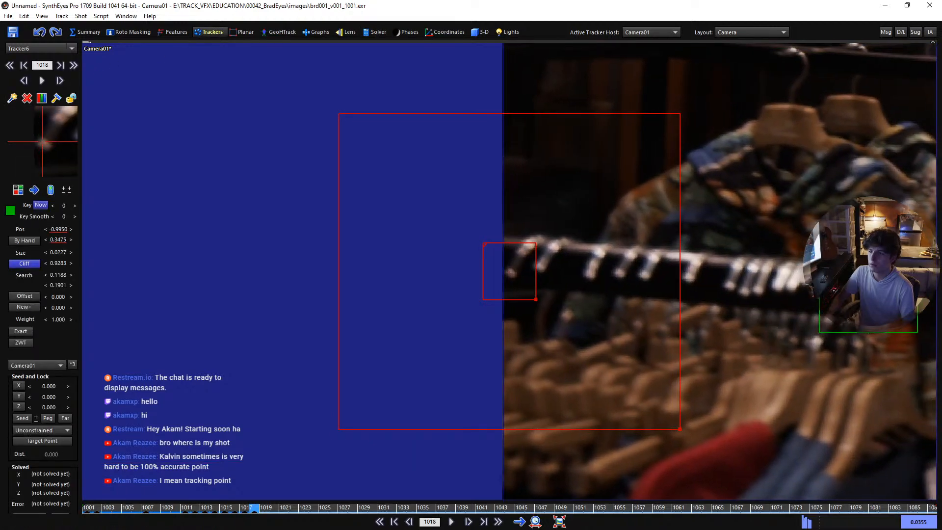
Step back from frame 1018 to frame 1007 to check the hanger-rail track for drift
key(s)
key(s)
key(s)
key(s)
key(s)
key(s)
key(s)
key(s)
key(s)
key(s)
key(s)
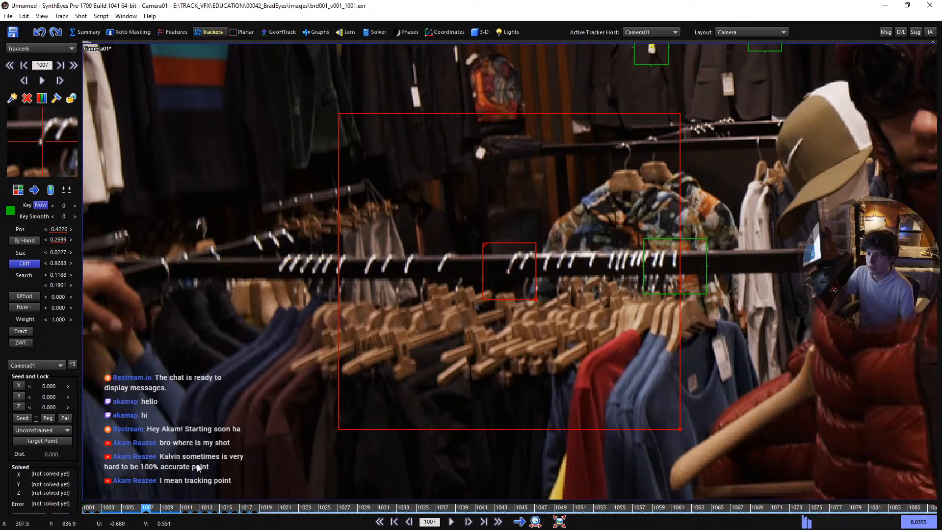
Recheck the hanger-rail tracker from frame 1007 onward and re-center it at frame 1015, about -0.7705, 0.2917
key(d)
key(d)
key(d)
key(d)
key(d)
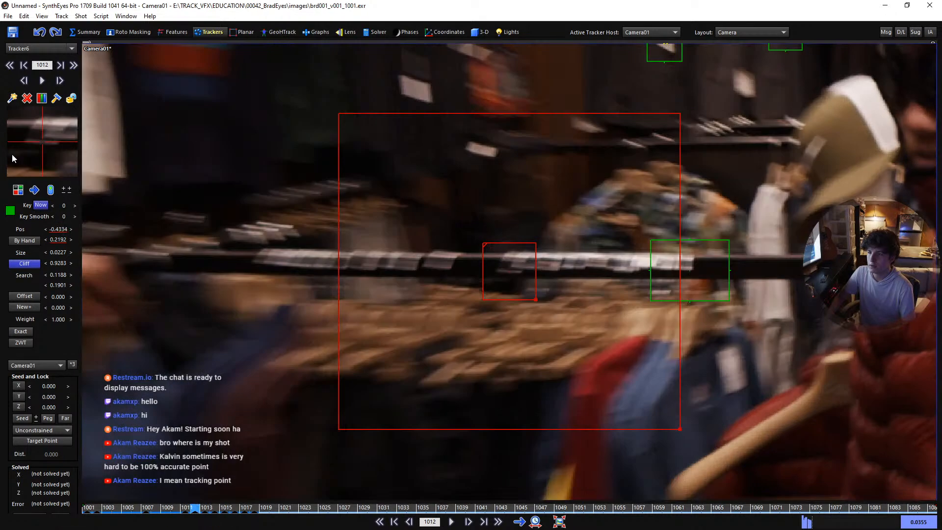
key(d)
key(d)
key(d)
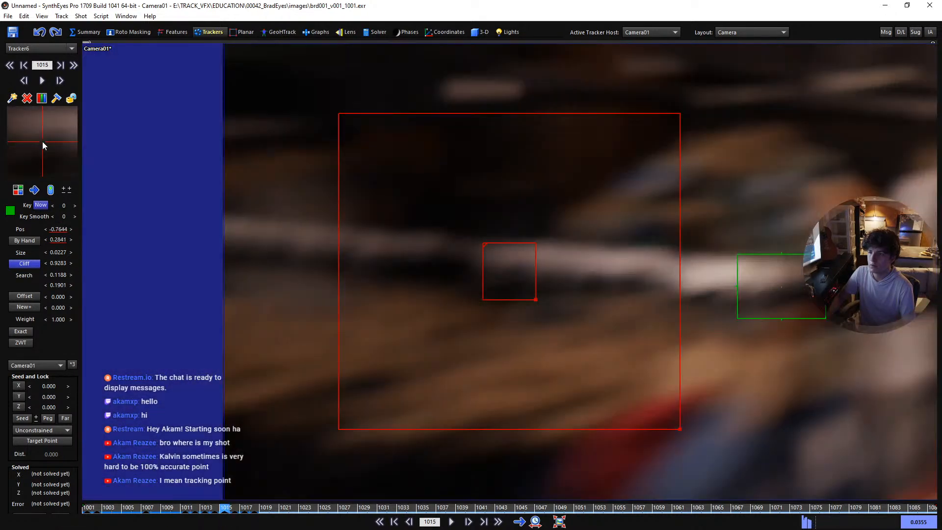
drag(42, 142, 55, 135)
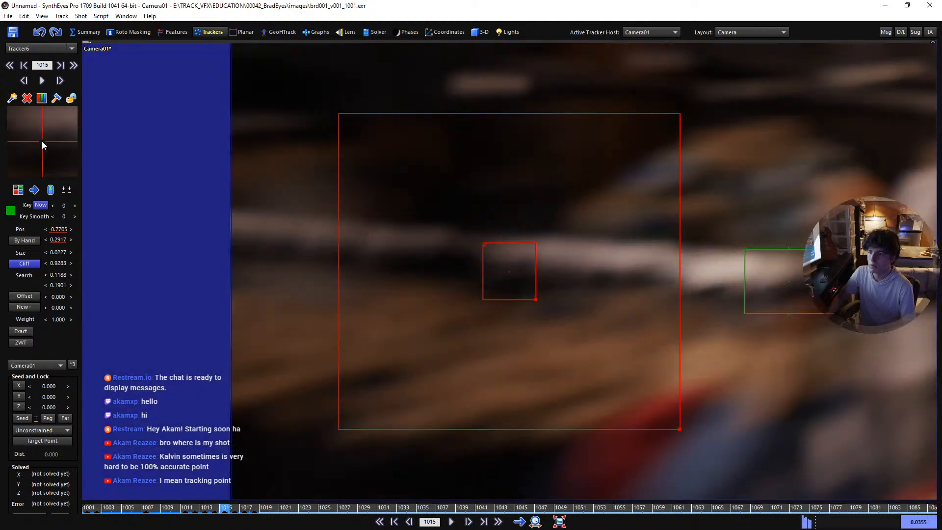
Recheck the hanger-rail tracker across frames 1015 to 1018 and nudge it back onto the hanger feature at frame 1016
key(d)
key(d)
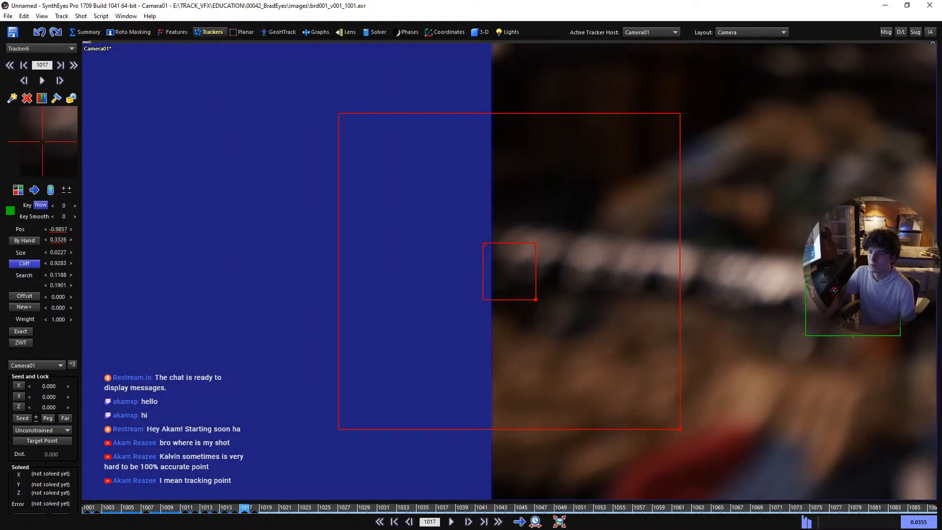
key(d)
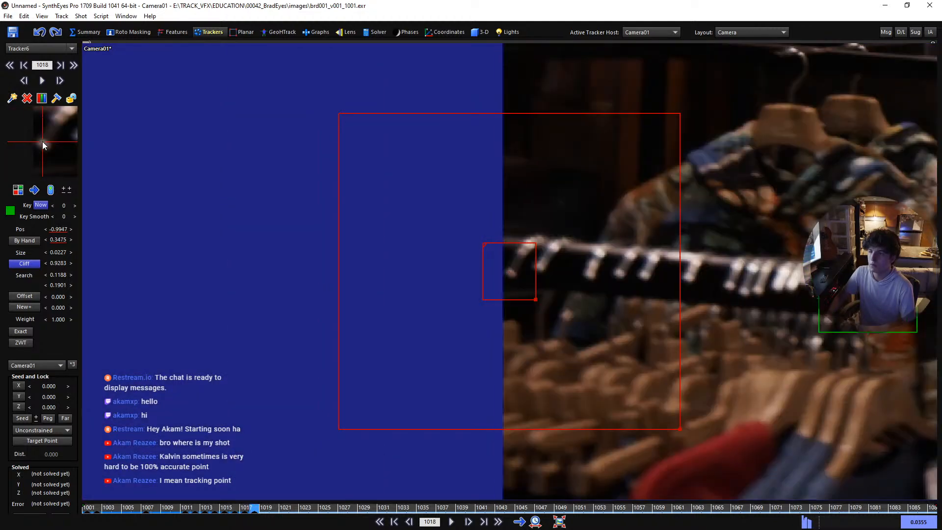
key(s)
key(s)
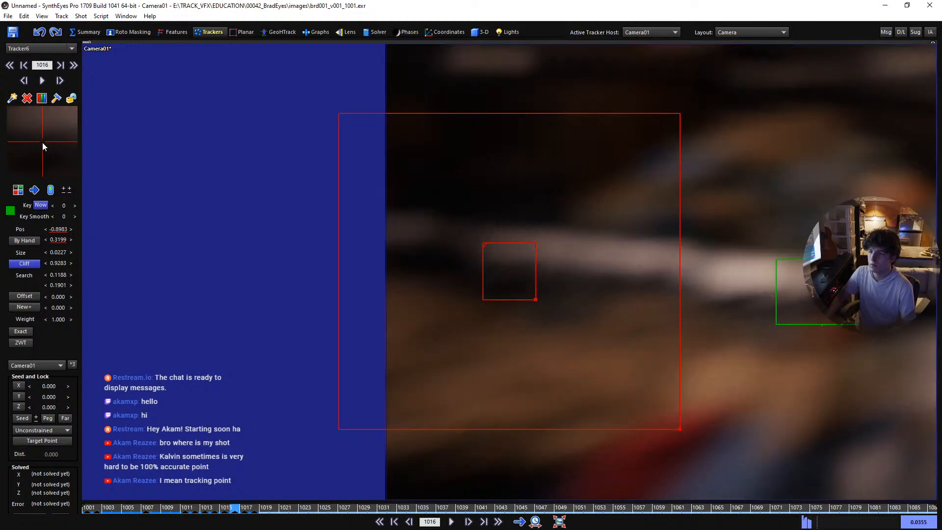
drag(42, 146, 41, 146)
key(d)
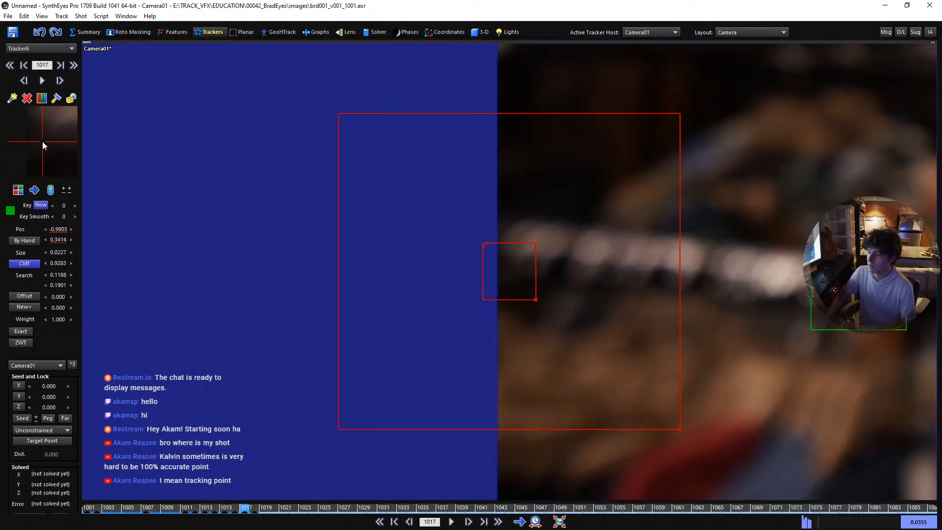
Compare the hanger-rail tracker's position on neighbouring frames and re-center it at frame 1018, about -0.9919, 0.3499
key(s)
key(s)
key(d)
key(d)
key(d)
key(s)
key(d)
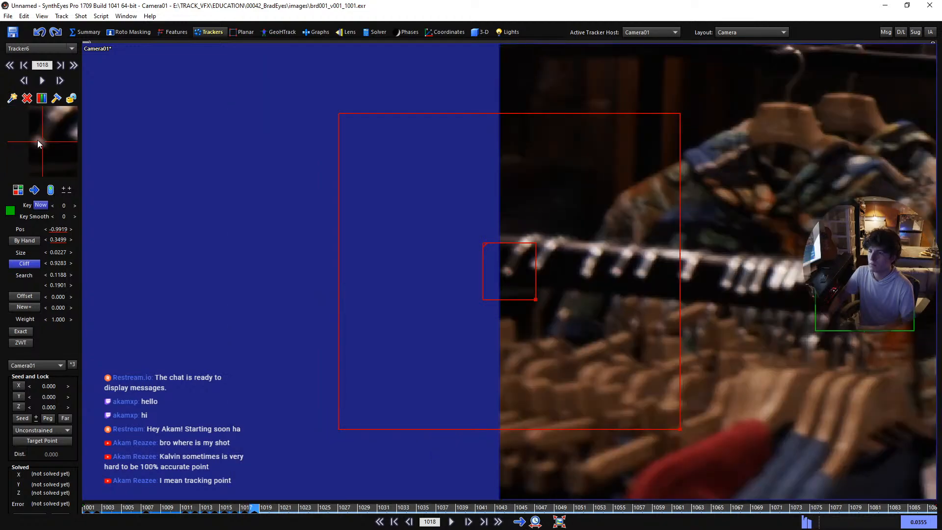
Re-center the drifting hanger-rail tracker on the hanger tip from frame 1019 through 1022, reaching about -0.9646, 0.4150
key(d)
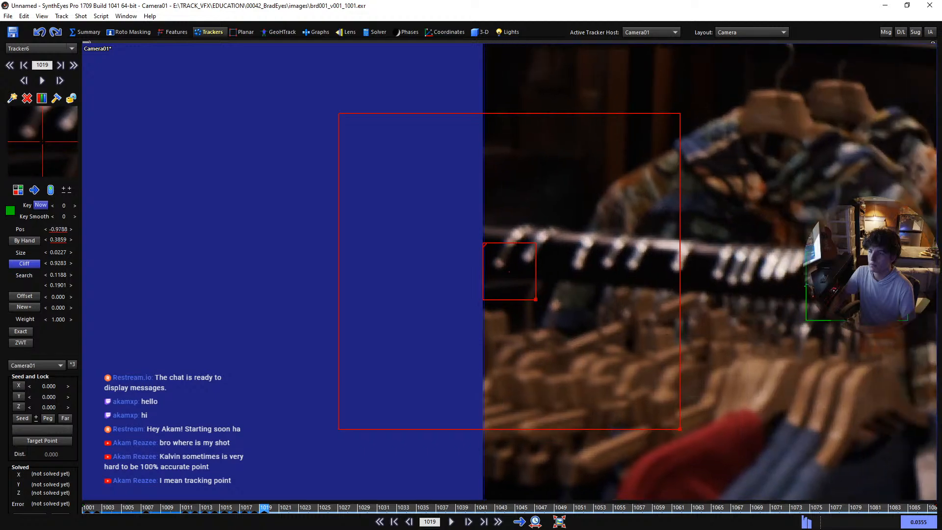
mouse_move(43, 140)
mouse_down()
mouse_move(93, 140)
mouse_move(2, 141)
mouse_move(33, 141)
mouse_up()
key(d)
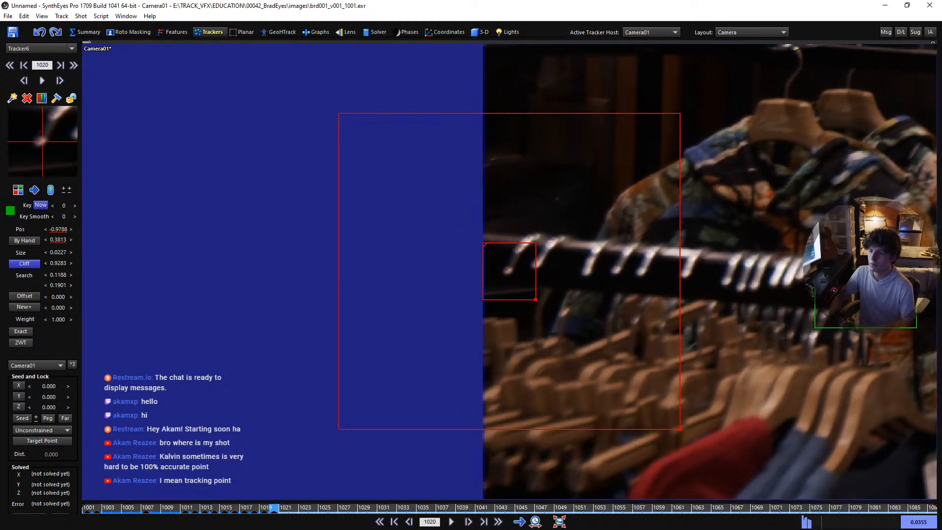
key(d)
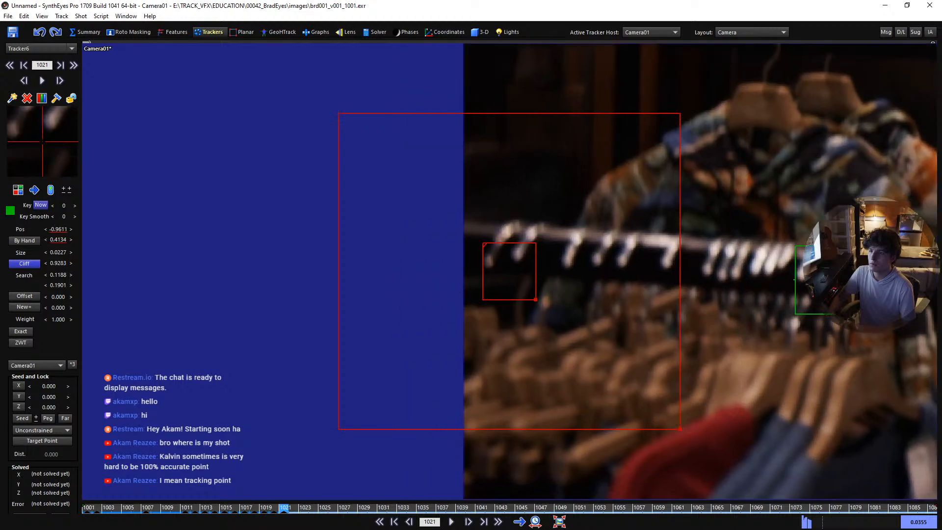
key(d)
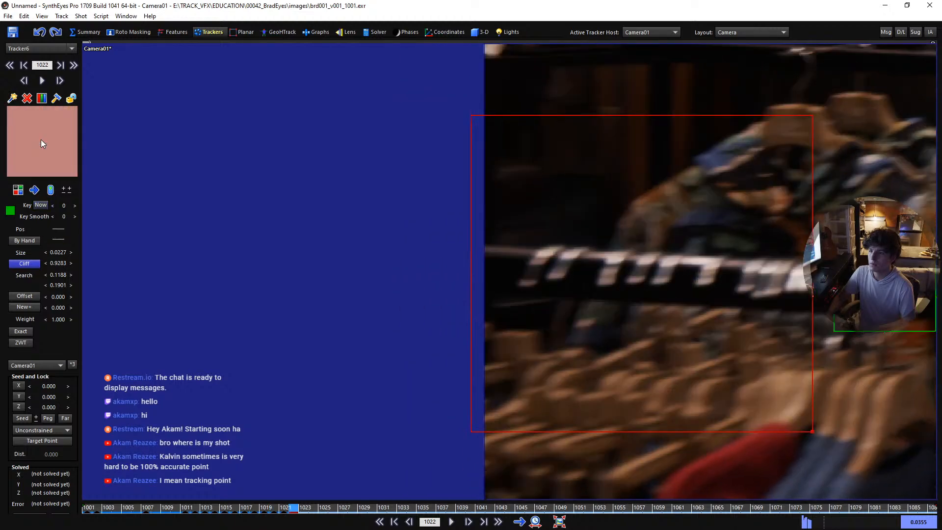
mouse_move(43, 142)
mouse_down()
mouse_move(35, 142)
mouse_move(43, 139)
mouse_up()
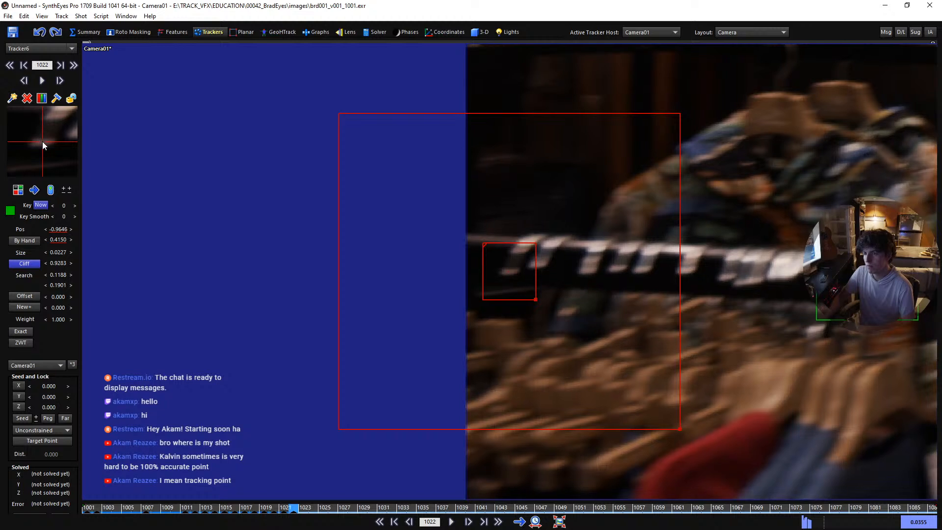
Key the hanger-rail tracker at frame 1024, about -0.9164, 0.4076, and continue tracking it to frame 1032
key(d)
key(d)
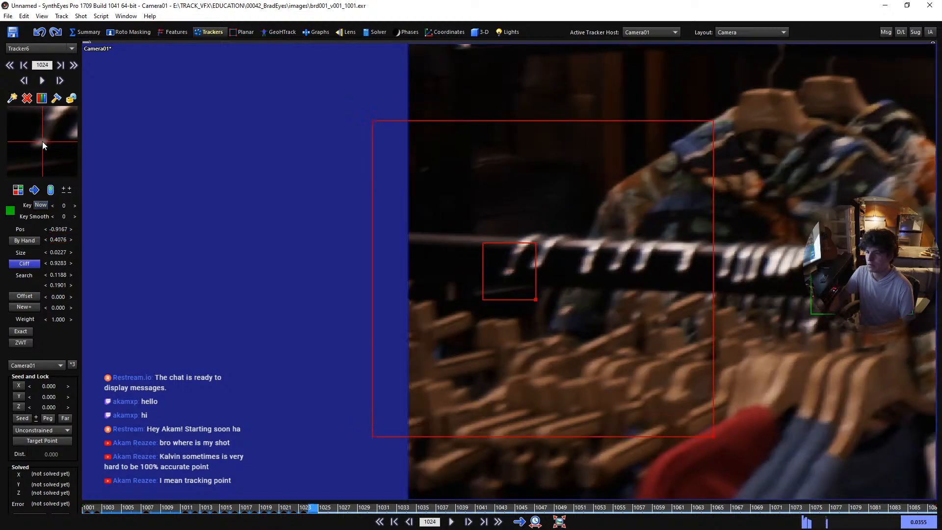
click(42, 141)
key(d)
key(d)
key(d)
key(d)
key(d)
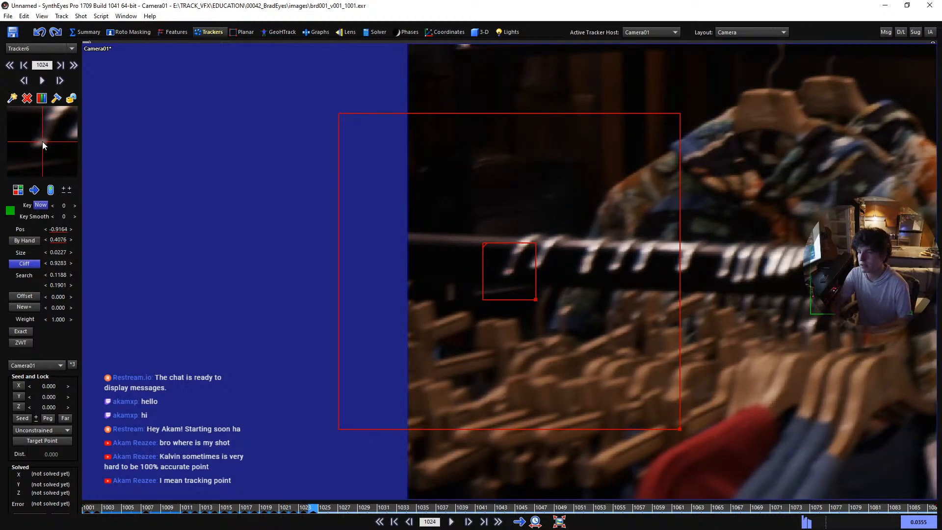
key(d)
key(d)
key(d)
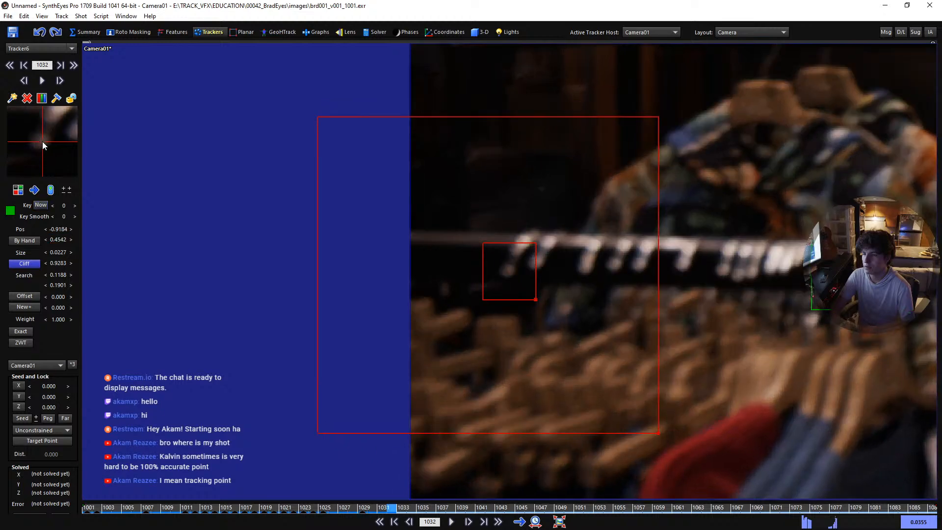
Advance the hanger-rail track frame by frame from 1032 to 1044, keeping it centered on the blurred hanger tip
key(d)
key(d)
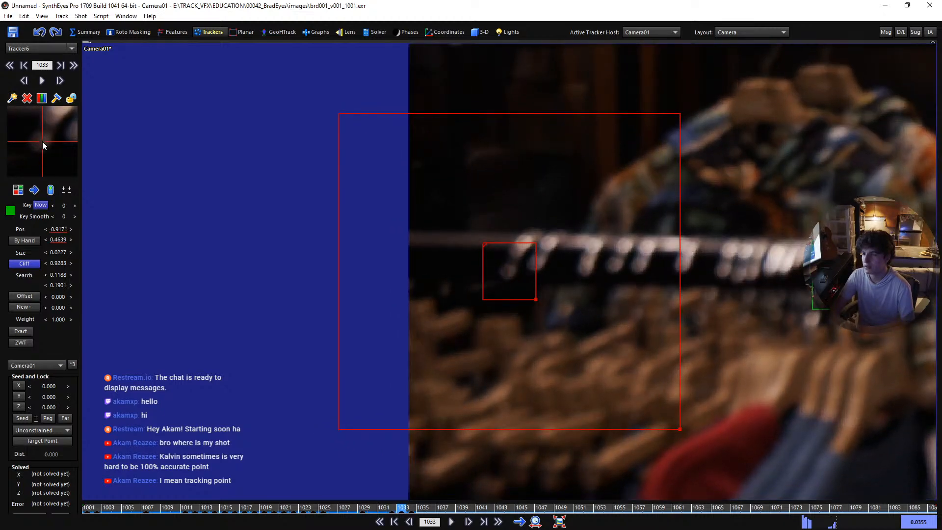
key(d)
key(d)
key(d)
key(d)
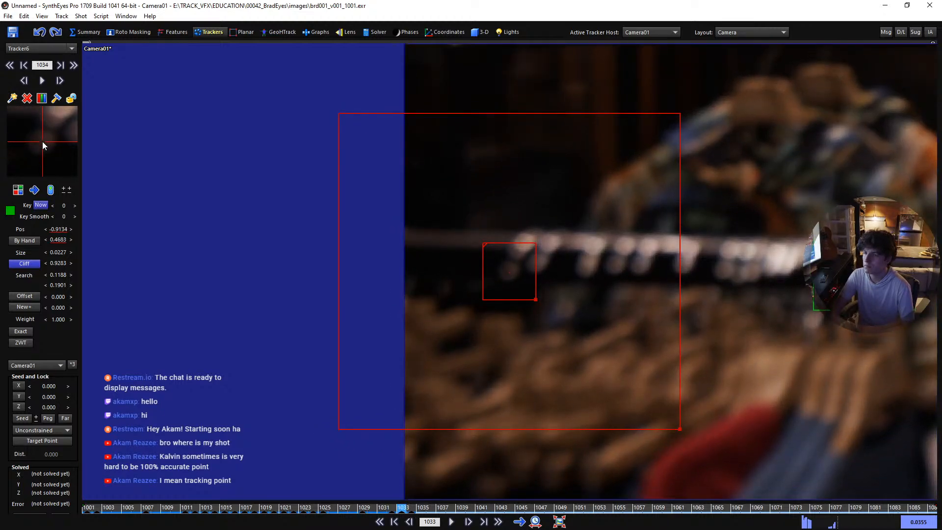
key(d)
key(d)
key(d)
key(d)
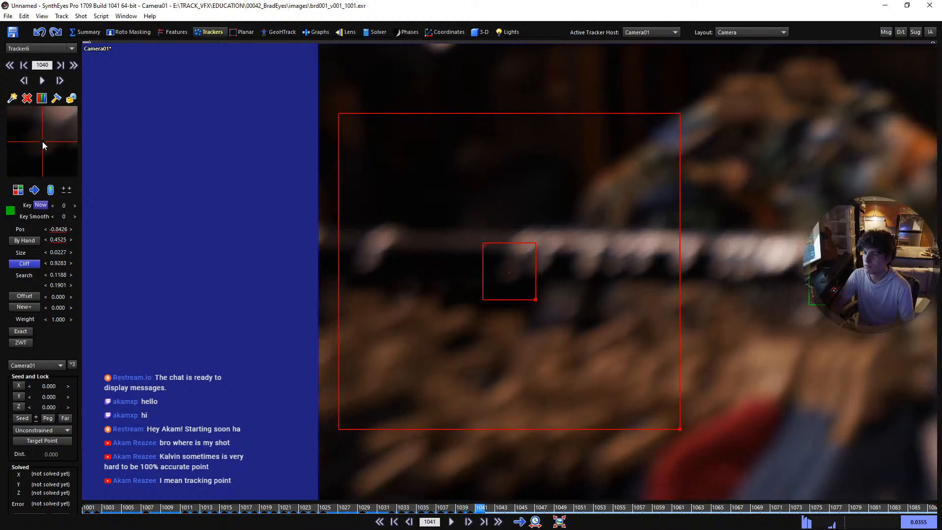
key(d)
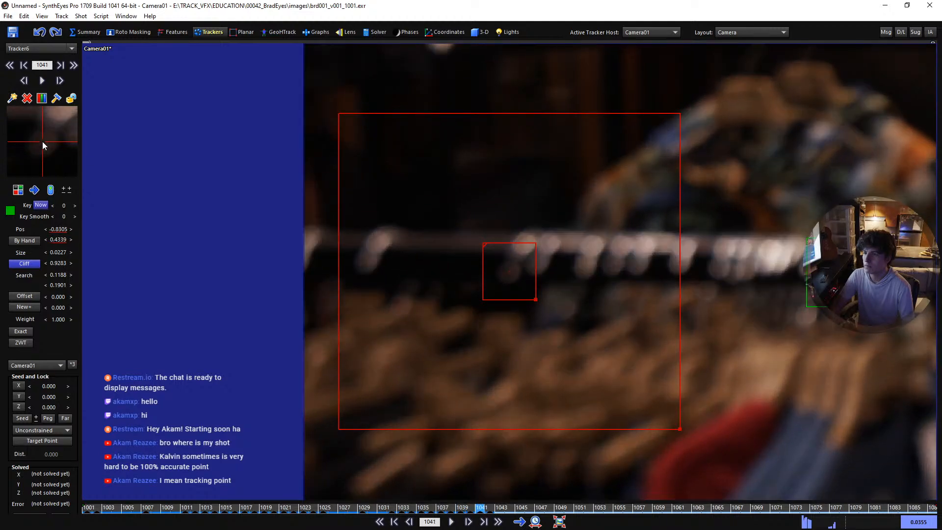
key(d)
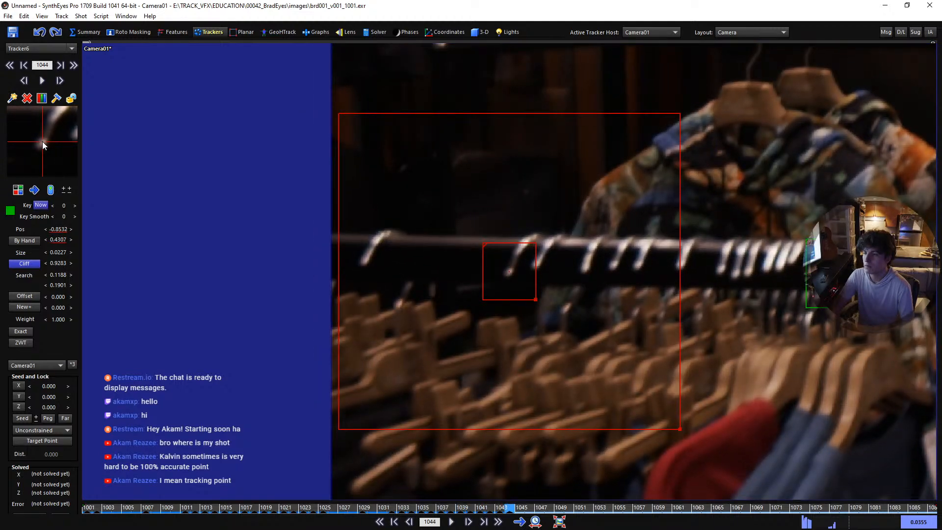
Continue the hanger-rail track to frame 1049, widen its box to size 0.0260 and aspect 1.2154, and track through the remaining frames
key(d)
key(d)
key(d)
key(d)
key(d)
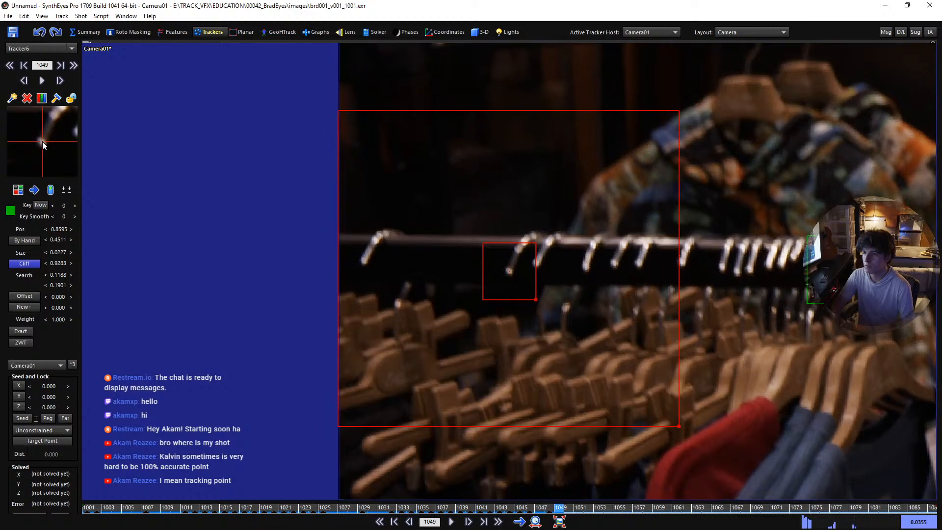
key(d)
key(d)
key(d)
key(d)
key(d)
key(d)
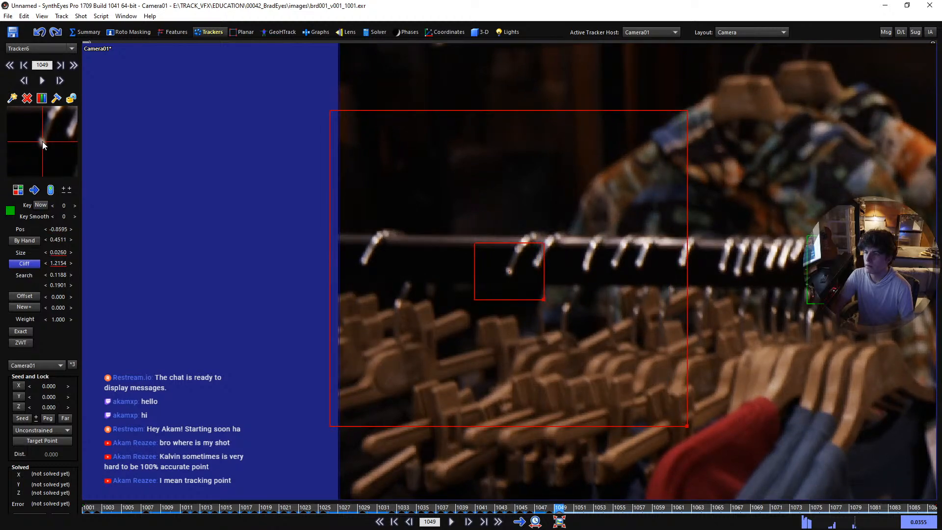
key(space)
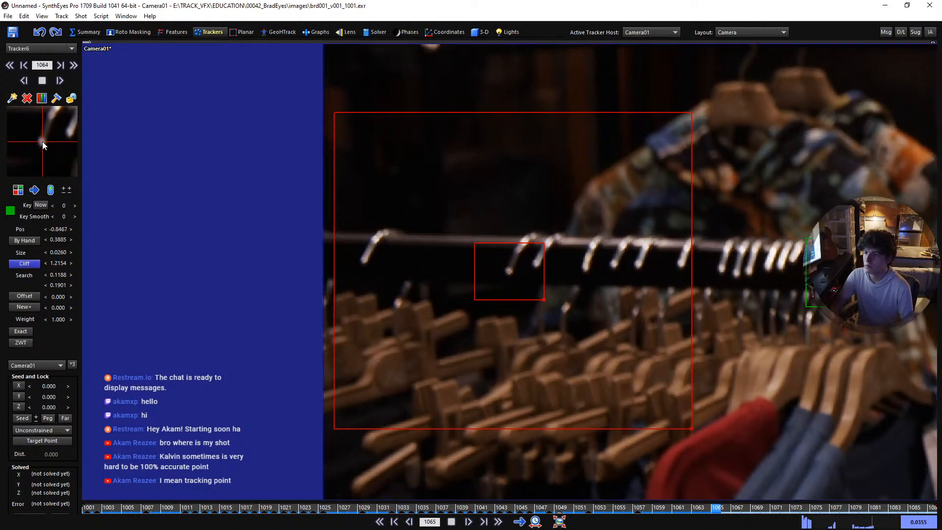
Lock the hanger-rail tracker and step back through its finished track to frame 1001
key(l)
key(a)
key(a)
key(a)
key(a)
key(a)
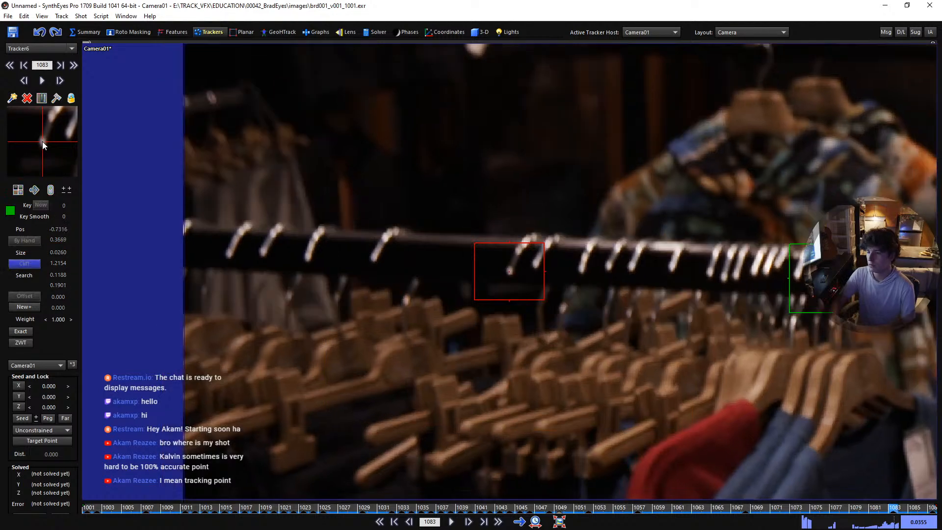
scroll(175, 157, down, 5)
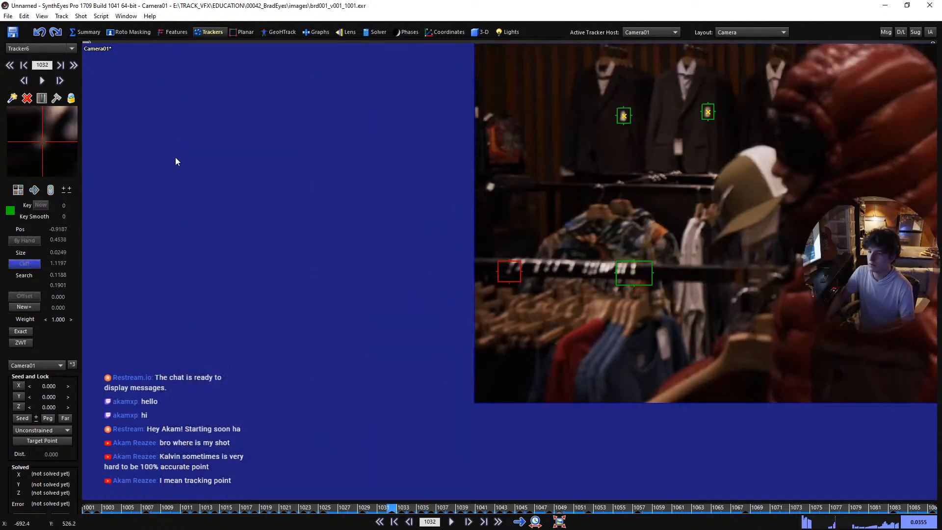
key(a)
key(a)
key(a)
key(a)
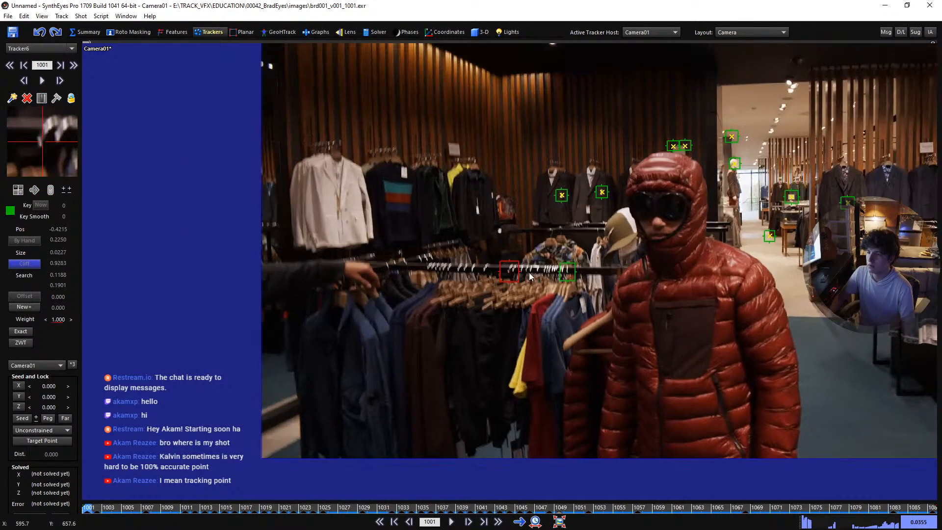
Bring the whole frame into view and run the camera solve with the refined hanger-rail track
scroll(735, 299, down, 3)
middle_drag(736, 301, 517, 343)
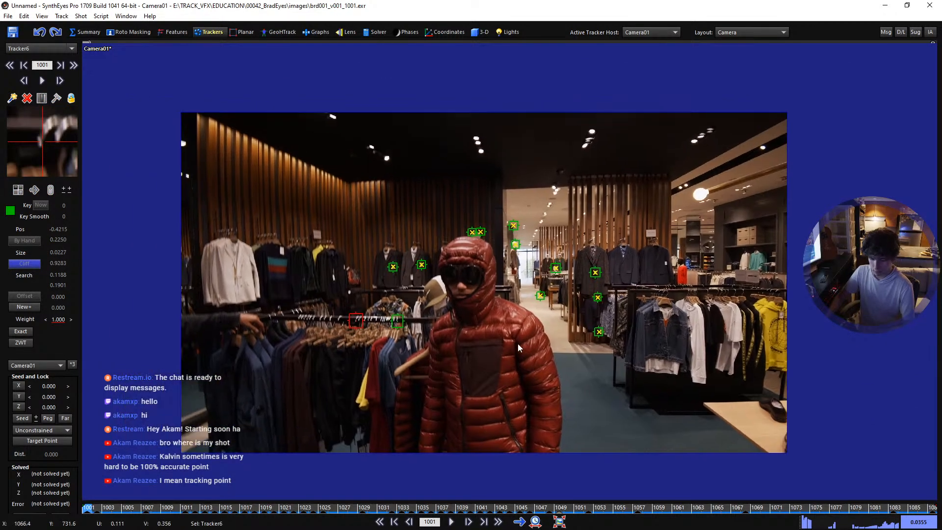
key(shift+g)
click(198, 180)
Play the solved shot to check the solved points against their trackers, show the solver settings, and return to frame 1001
key(space)
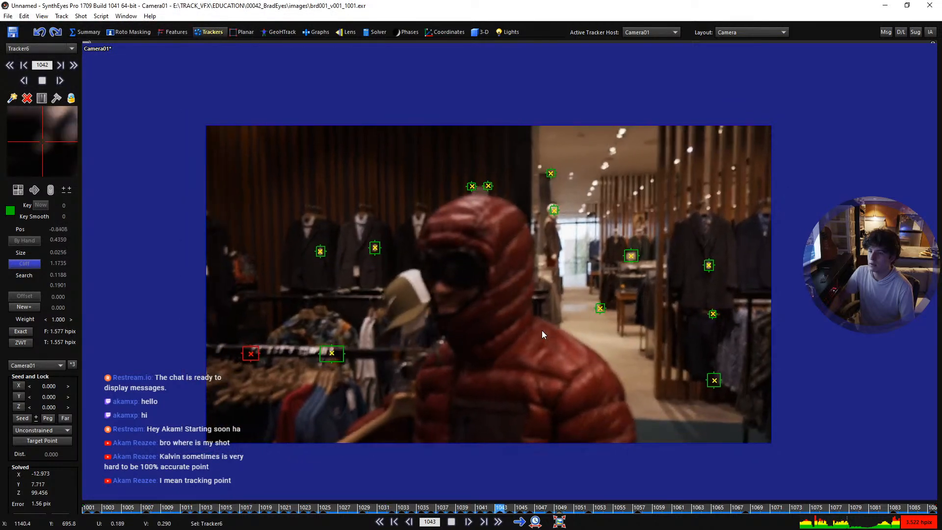
key(space)
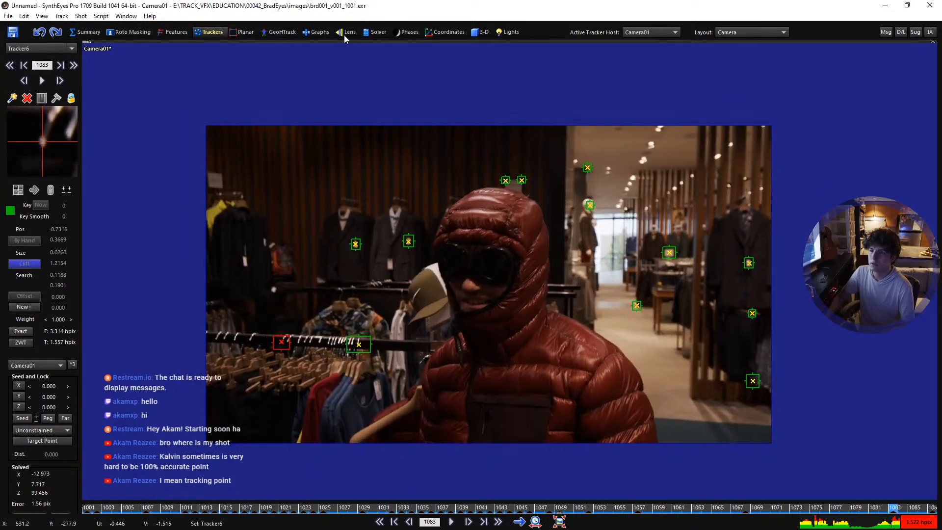
click(375, 32)
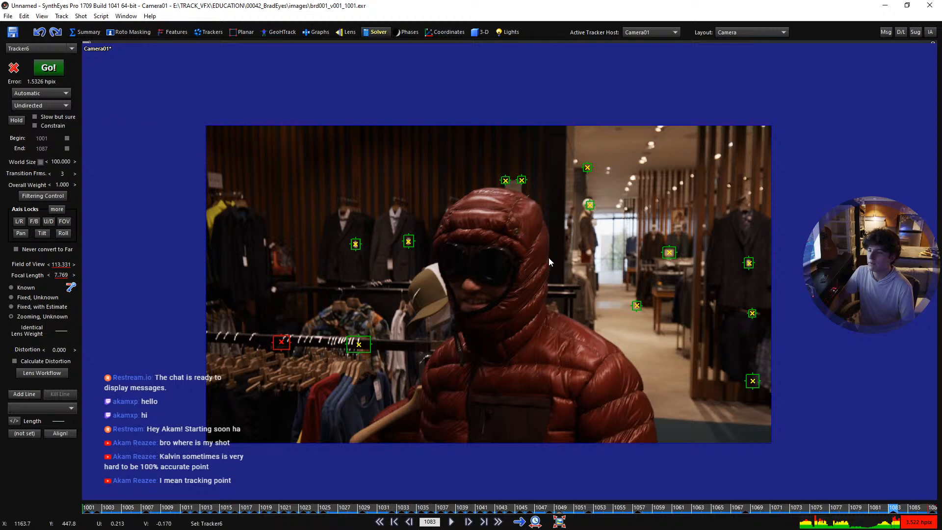
key(space)
scroll(513, 267, up, 1)
key(space)
key(shift+a)
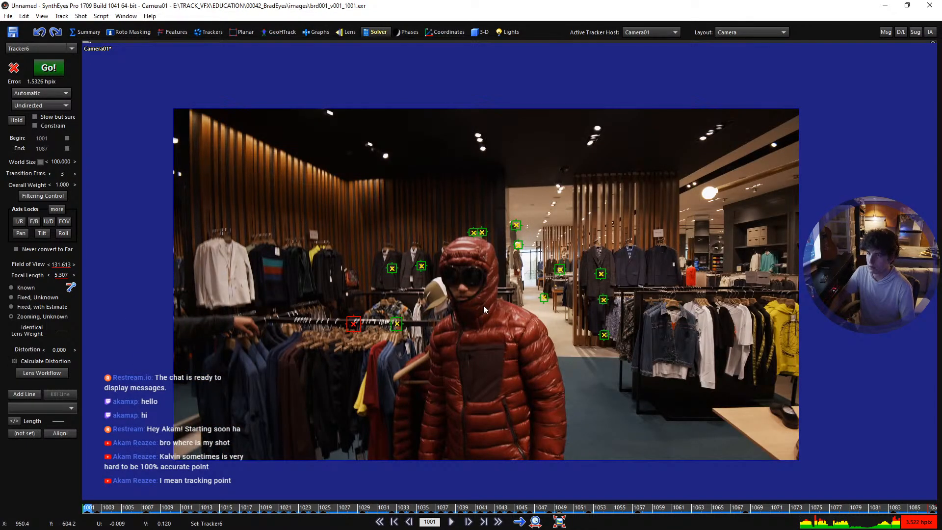
Re-run the camera solve from frame 1001 and display the lens settings with the distortion grid
key(F9)
click(187, 175)
click(337, 34)
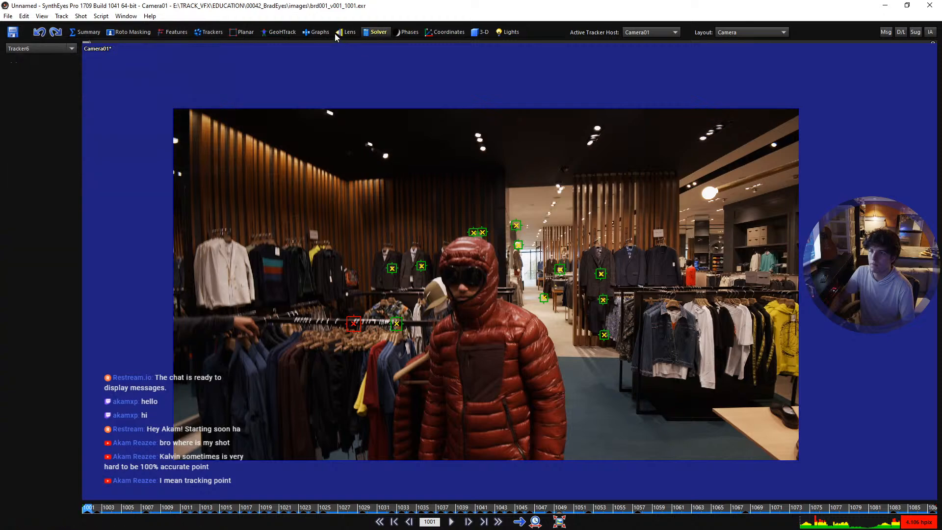
Play the shot with the distortion grid shown and compare the solved points at frames 1001 and 1087
key(space)
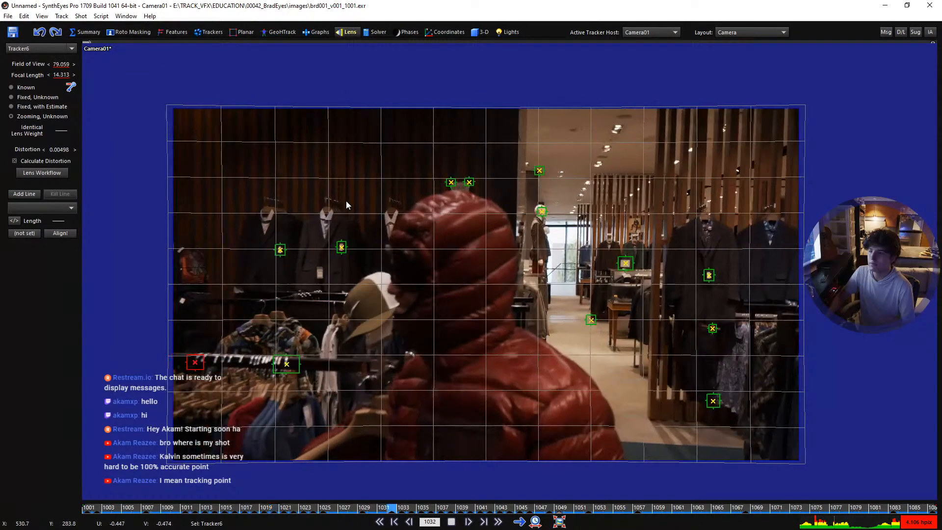
key(space)
key(shift+a)
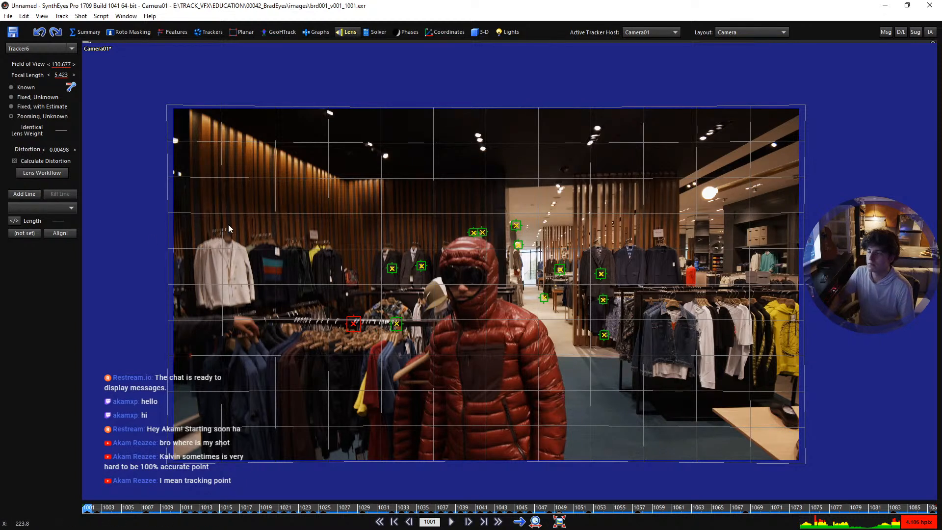
click(63, 163)
key(shift+f)
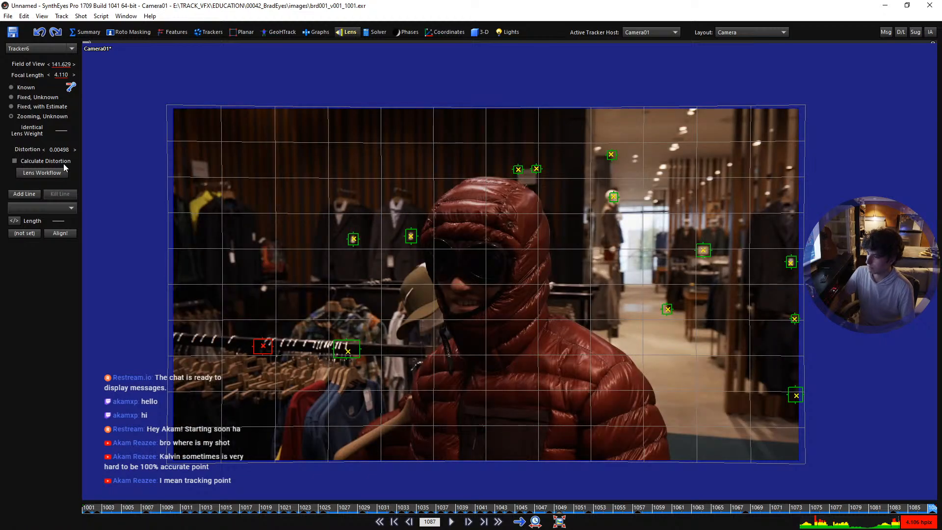
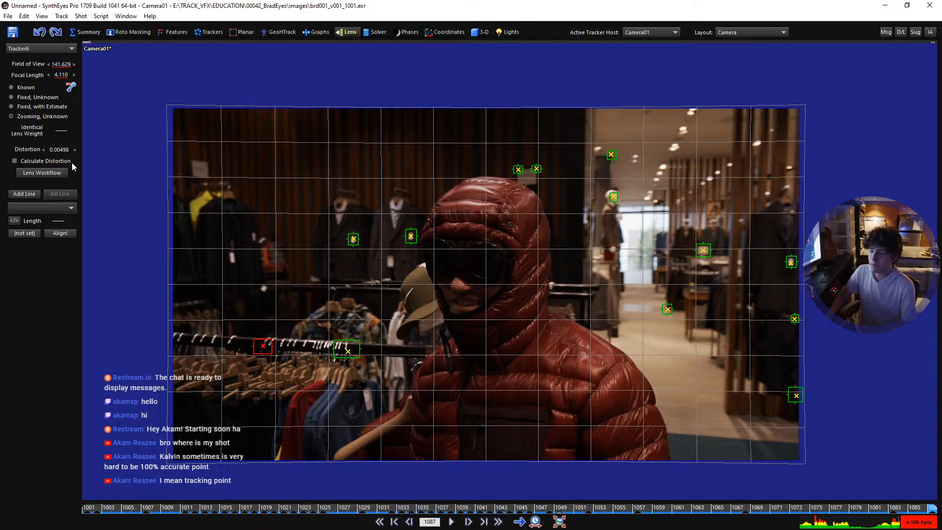
Deselect the hanger-rail tracker, return to frame 1001, and show the solver settings to review the overall solve error
right_click(421, 336)
click(417, 357)
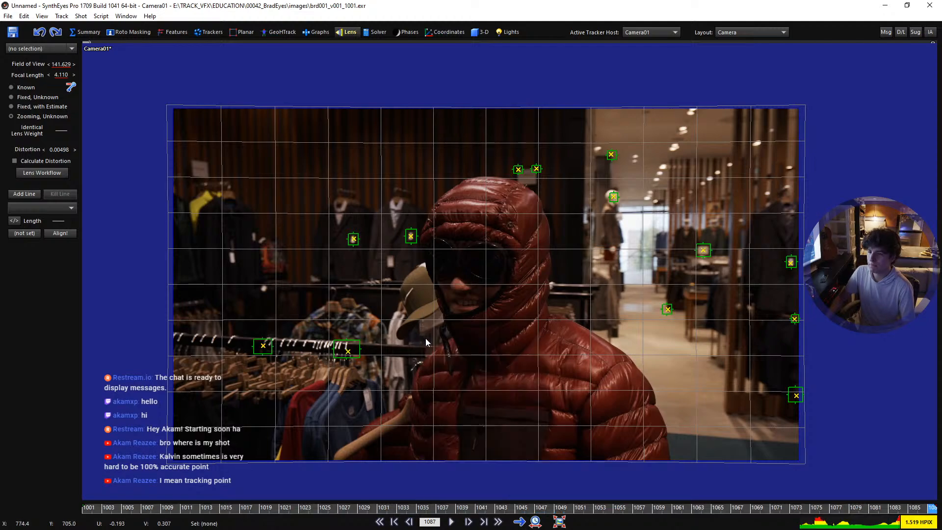
middle_drag(425, 337, 428, 323)
drag(501, 507, 85, 477)
middle_drag(421, 236, 404, 245)
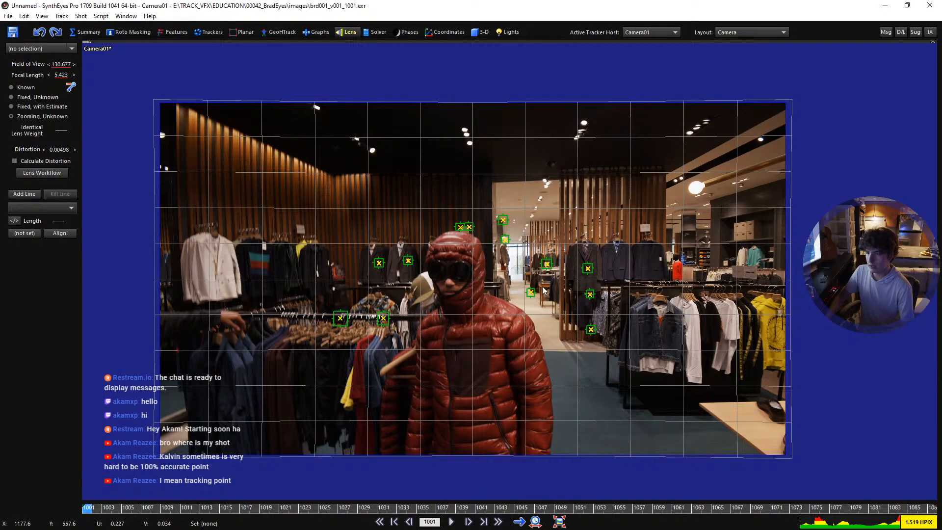
click(376, 32)
scroll(407, 265, up, 2)
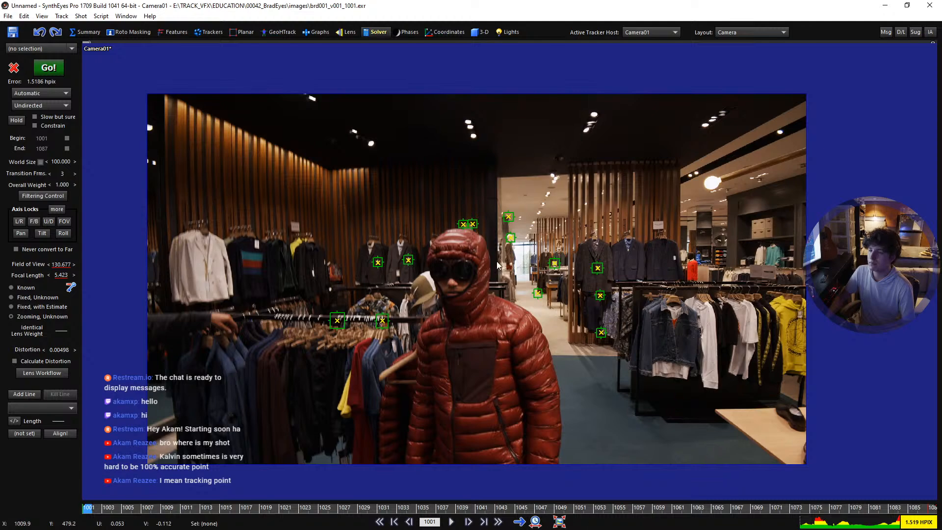
Add a tracker at the base corner of the wooden slat post on frame 1001 and enlarge its search area to about 0.039 by 0.058
scroll(578, 361, up, 2)
scroll(626, 393, down, 2)
scroll(535, 293, up, 5)
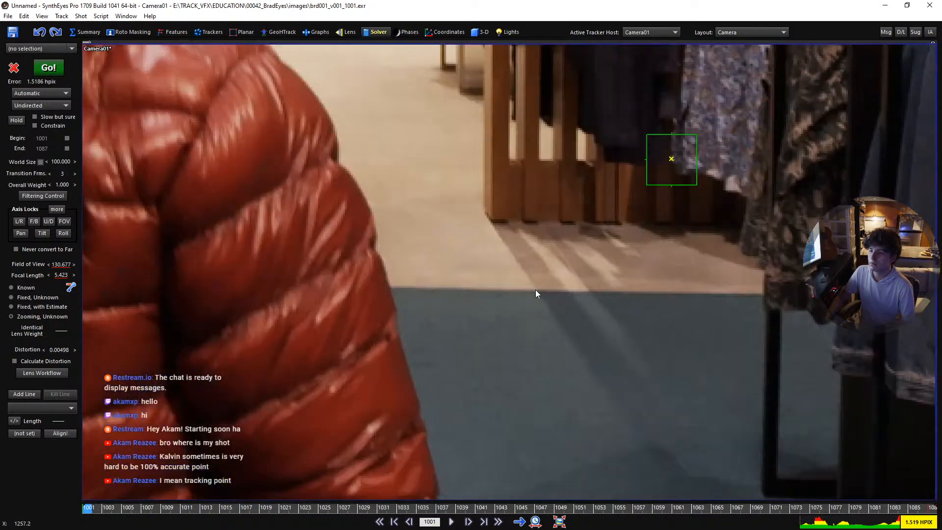
key(c)
click(487, 214)
drag(523, 250, 508, 236)
middle_drag(449, 145, 472, 202)
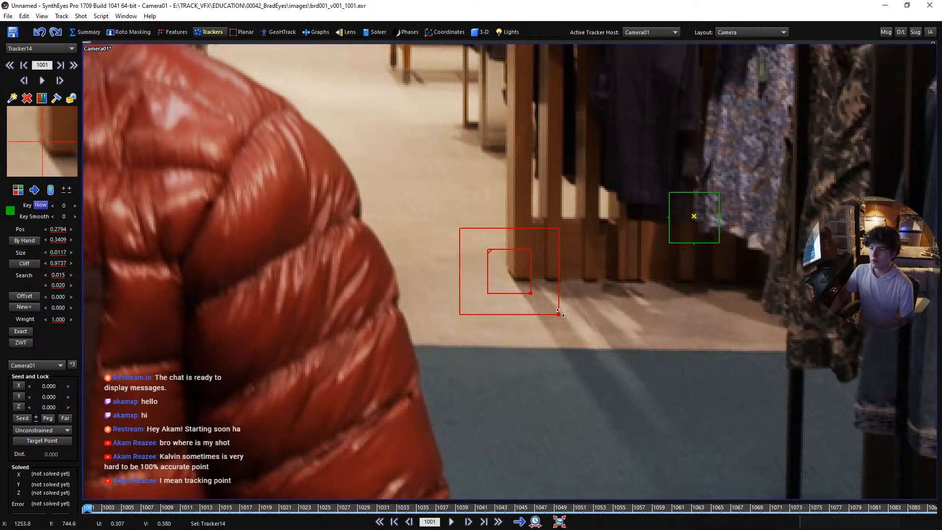
drag(560, 313, 603, 351)
scroll(712, 477, down, 1)
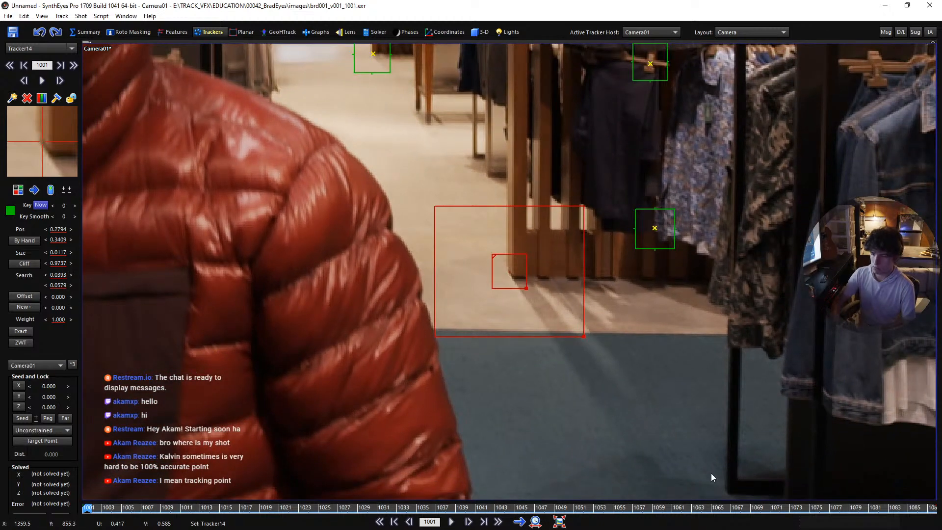
Track the post-corner tracker forward frame by frame from frame 1001 to frame 1013
key(d)
key(d)
key(d)
key(d)
key(d)
key(d)
key(d)
key(d)
key(d)
key(d)
key(d)
key(d)
key(d)
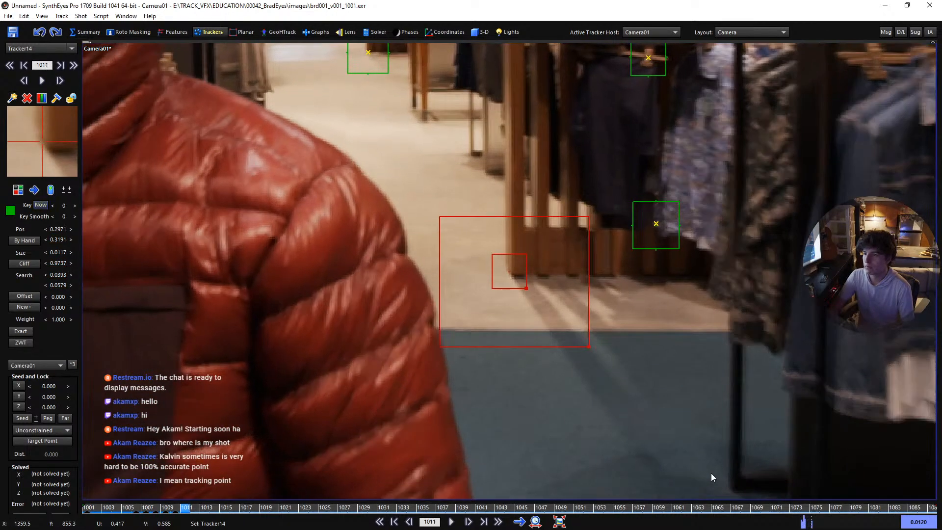
key(s)
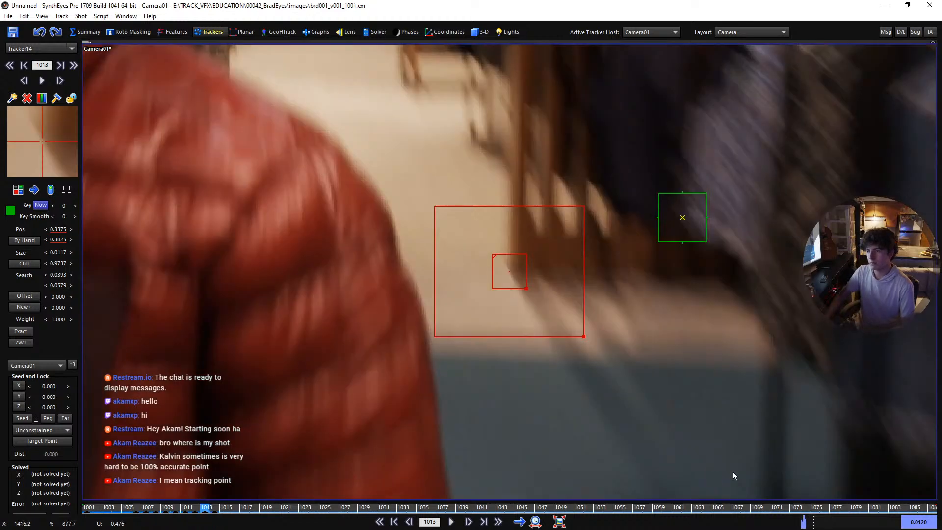
Reposition the tracker by hand on the post's base corner through the motion-blurred frames 1014 and 1015, advancing to frame 1016
key(d)
drag(45, 145, 39, 3)
key(s)
key(d)
key(s)
key(d)
key(d)
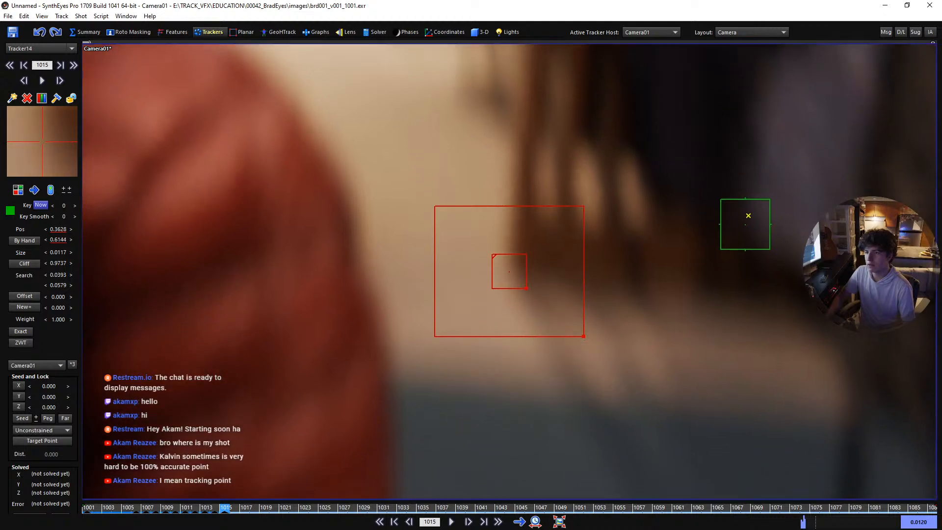
key(d)
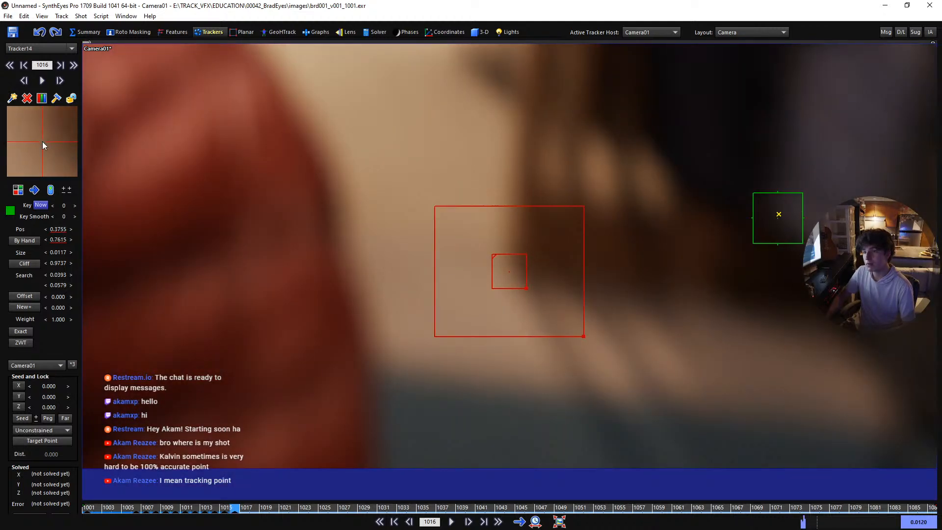
Compare frame 1016 with its neighbouring frame and realign the tracker to the post's base corner on frame 1017
key(s)
key(d)
key(s)
key(d)
key(d)
drag(41, 136, 55, 201)
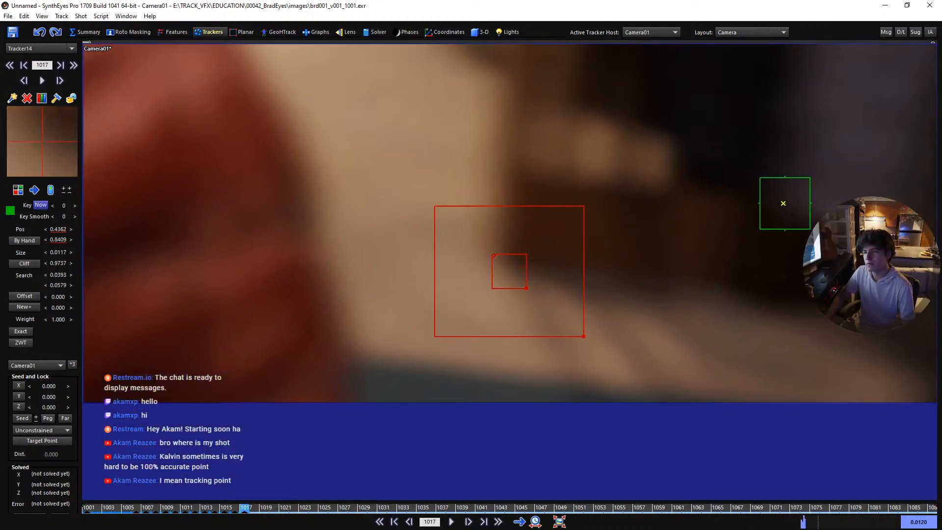
Place the tracker back on the post's base corner at frame 1018 and compare it with the previous frame
key(d)
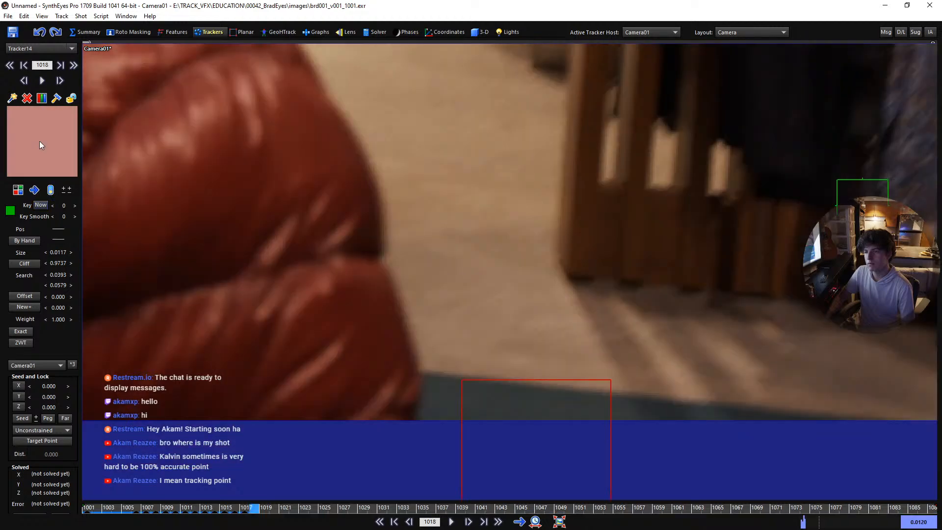
key(s)
mouse_move(37, 139)
mouse_down()
mouse_move(29, 206)
mouse_move(44, 142)
mouse_up()
key(d)
key(s)
key(d)
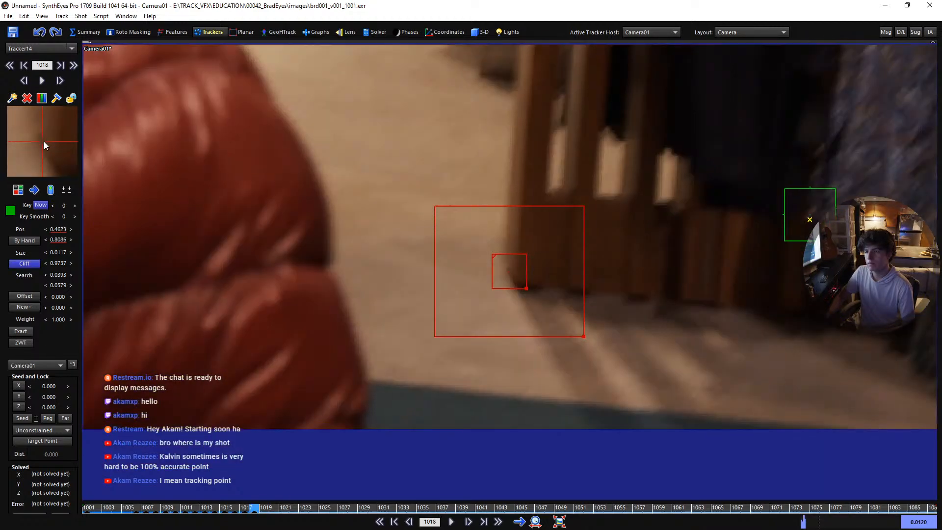
Check the tracked pattern against the shot's first frames, and refine the tracker's position on frames 1019 and 1020
click(94, 511)
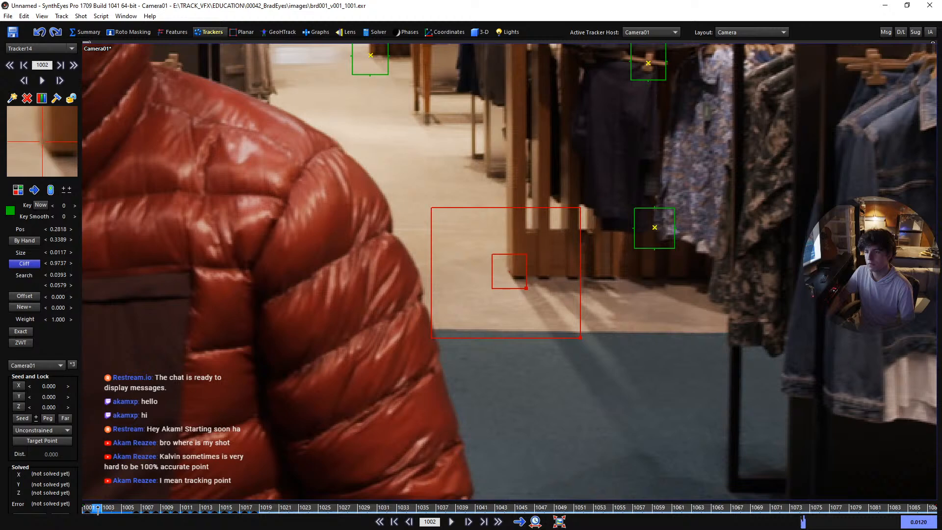
drag(98, 510, 254, 509)
key(d)
drag(43, 141, 42, 142)
key(s)
key(d)
key(d)
key(d)
key(s)
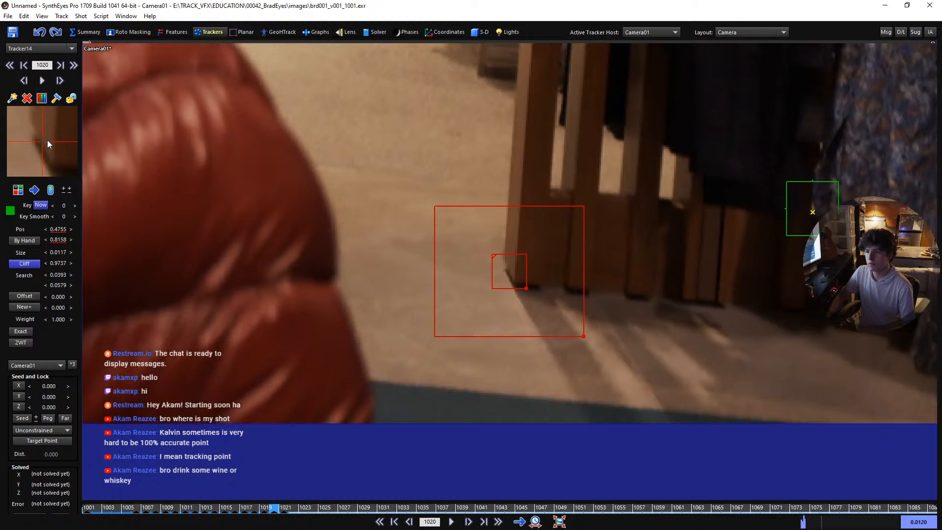
Enlarge the tracker's search area to about 0.068 by 0.135 on frame 1021 and nudge its position on frame 1022
key(d)
drag(581, 336, 625, 399)
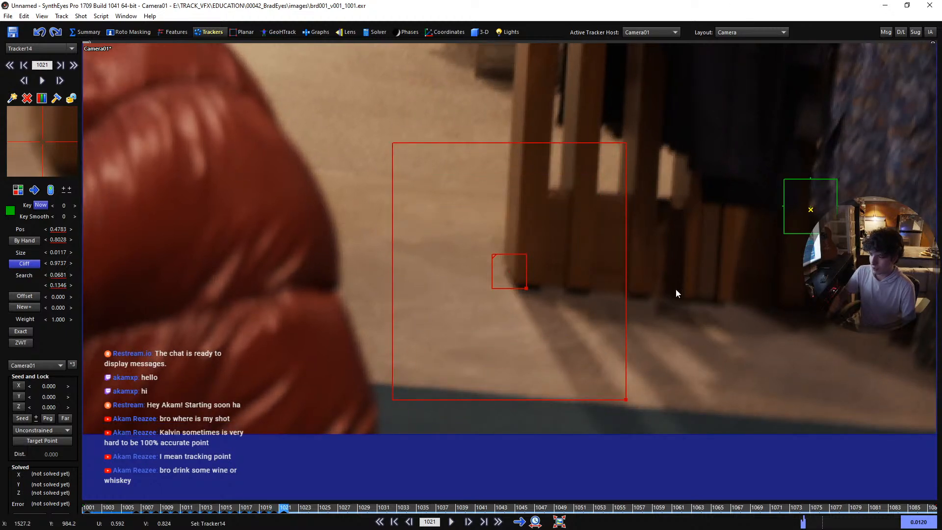
key(d)
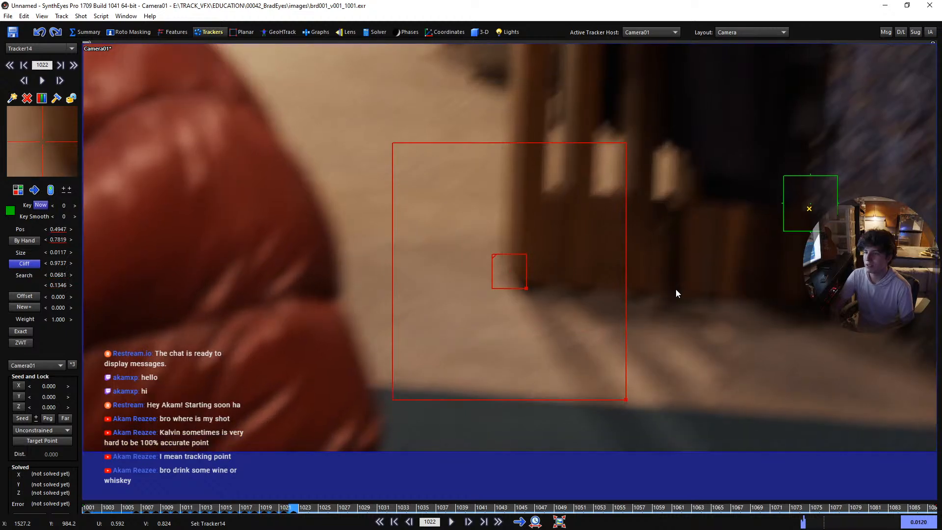
key(Right)
key(Right)
key(Down)
key(Down)
key(Down)
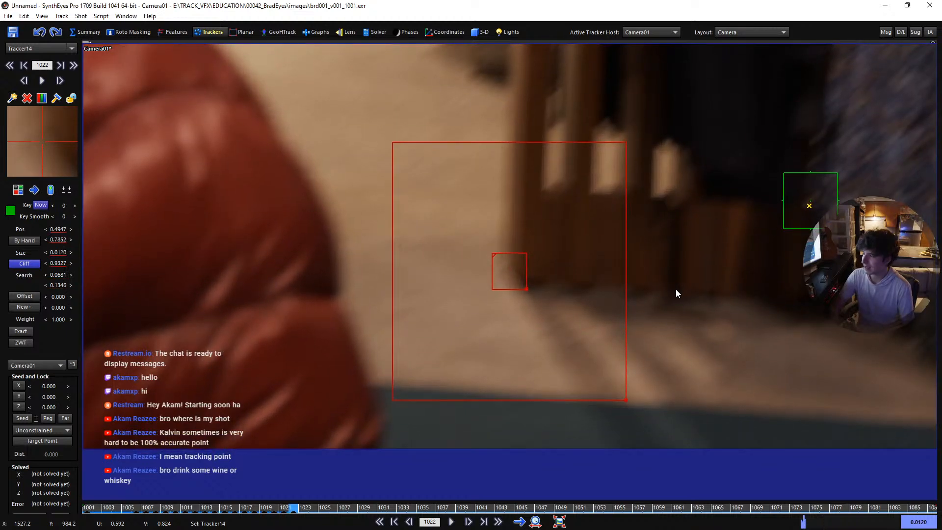
Enlarge the tracker's pattern box to a size of about 0.017 on frame 1022
key(plus)
key(plus)
key(plus)
key(plus)
key(plus)
key(plus)
key(plus)
key(plus)
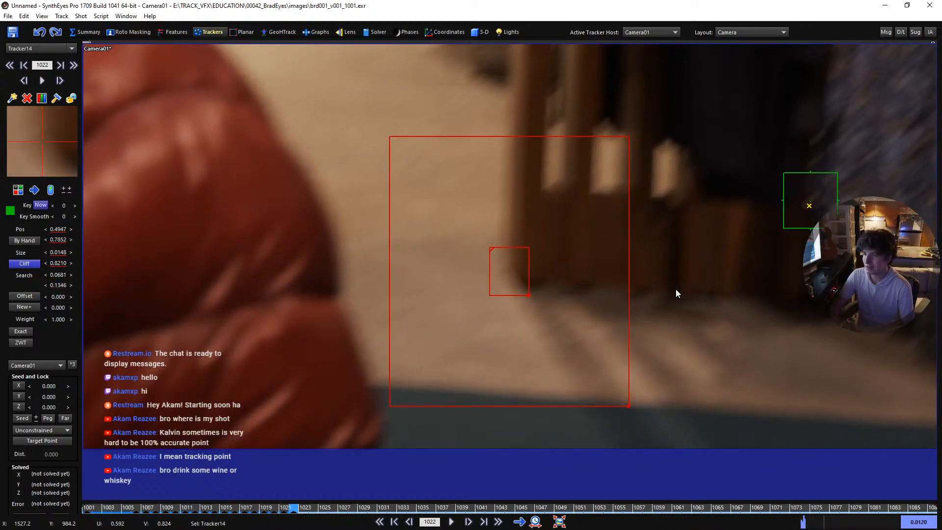
key(plus)
key(plus)
key(plus)
key(plus)
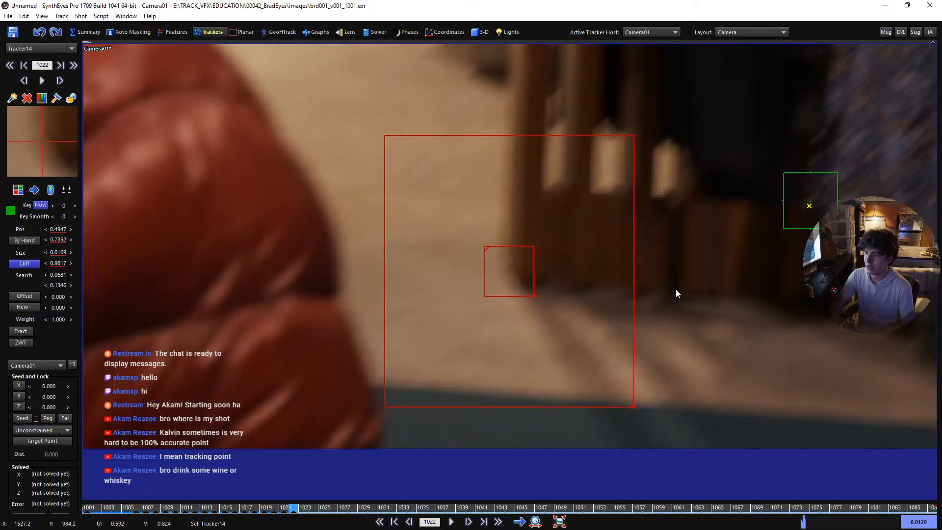
Track the post-corner tracker forward frame by frame from frame 1022 to the last frame, 1087
key(s)
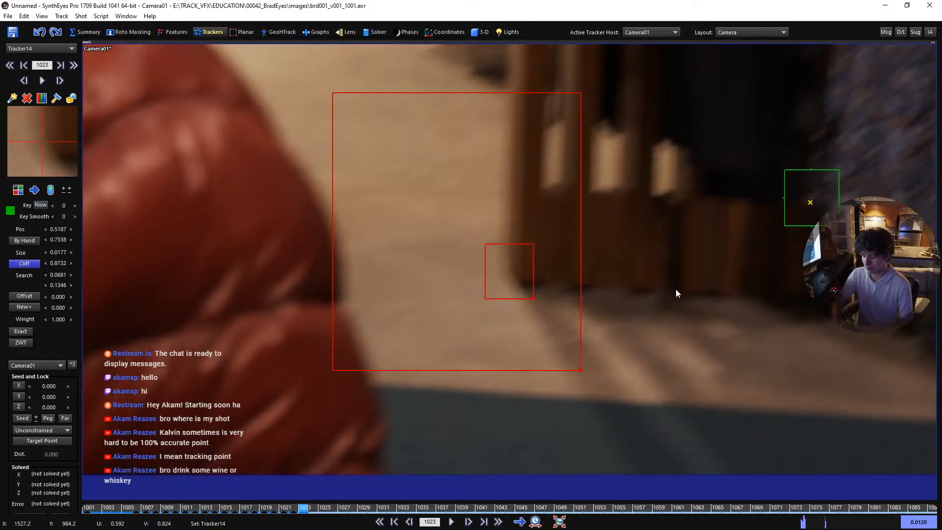
key(s)
key(s)
key(s)
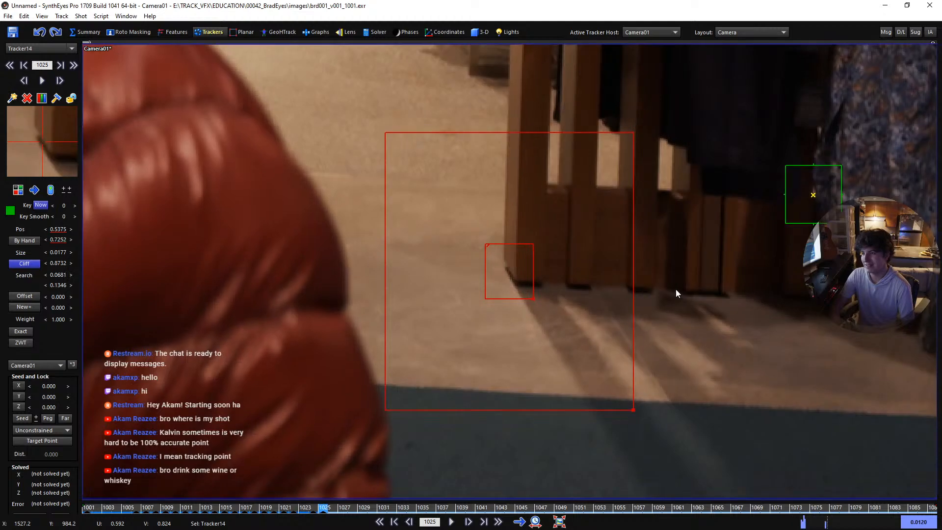
key(s)
key(s)
key(s)
key(s)
key(s)
key(s)
key(s)
key(s)
key(s)
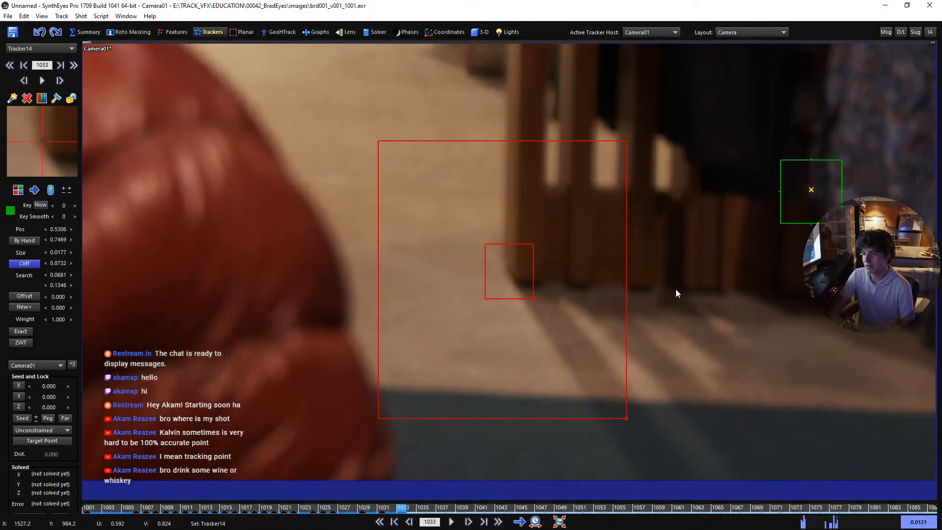
key(s)
key(s)
key(s)
key(s)
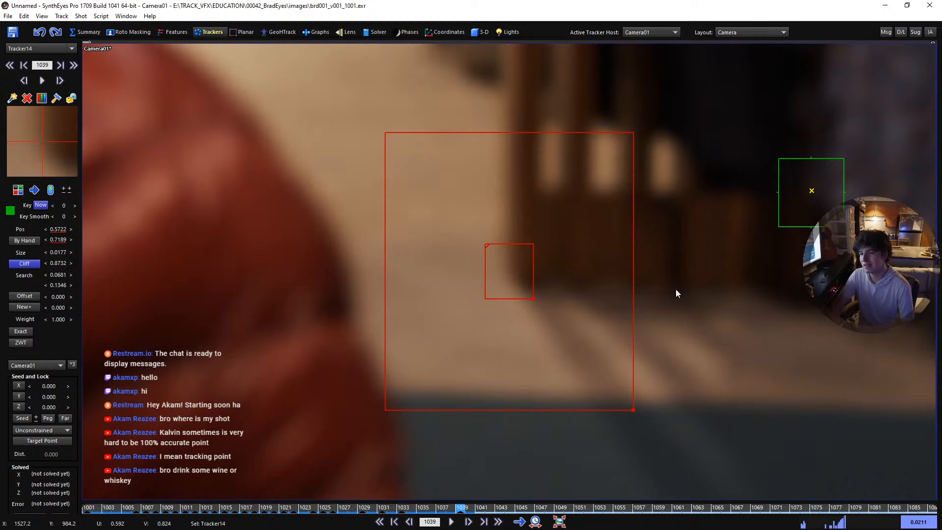
key(s)
key(s)
key(s)
key(s)
key(s)
key(s)
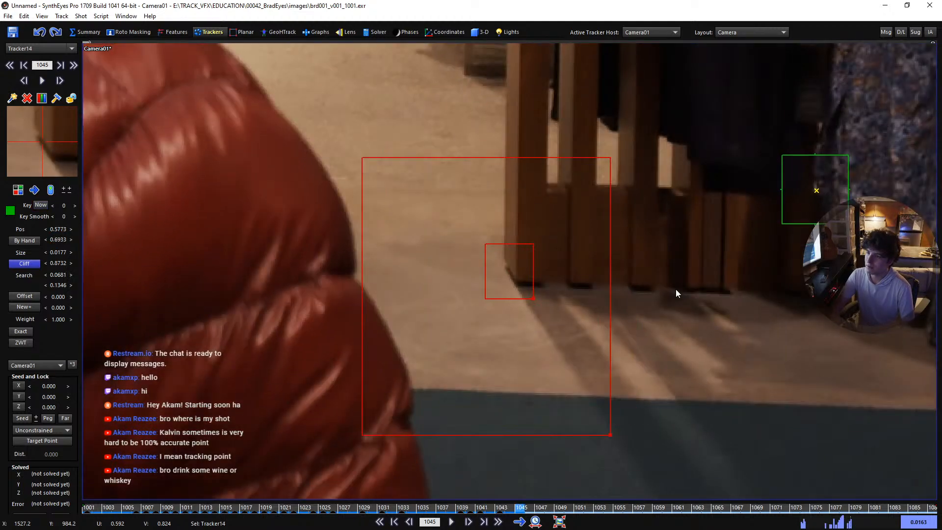
key(s)
key(s)
key(s)
key(s)
key(s)
key(s)
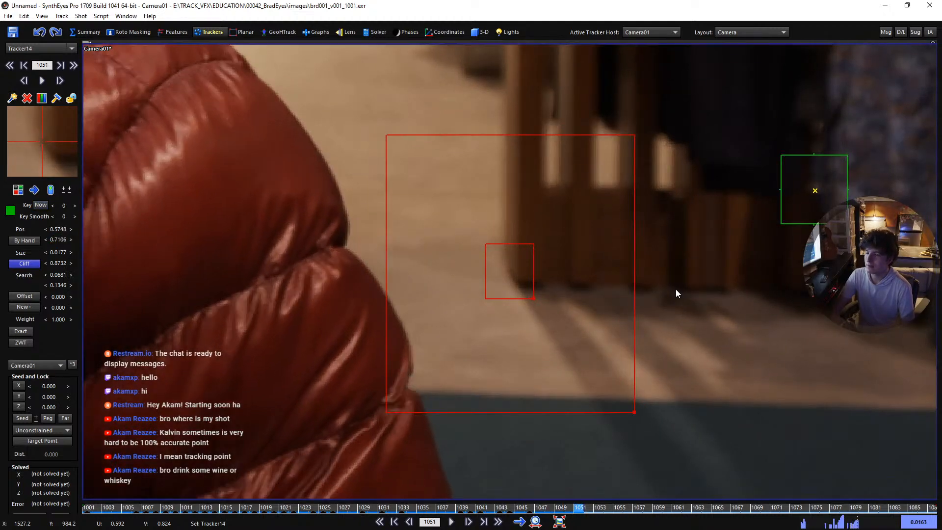
key(s)
key(s)
key(s)
key(s)
key(s)
key(s)
key(s)
key(s)
key(s)
key(s)
key(s)
key(s)
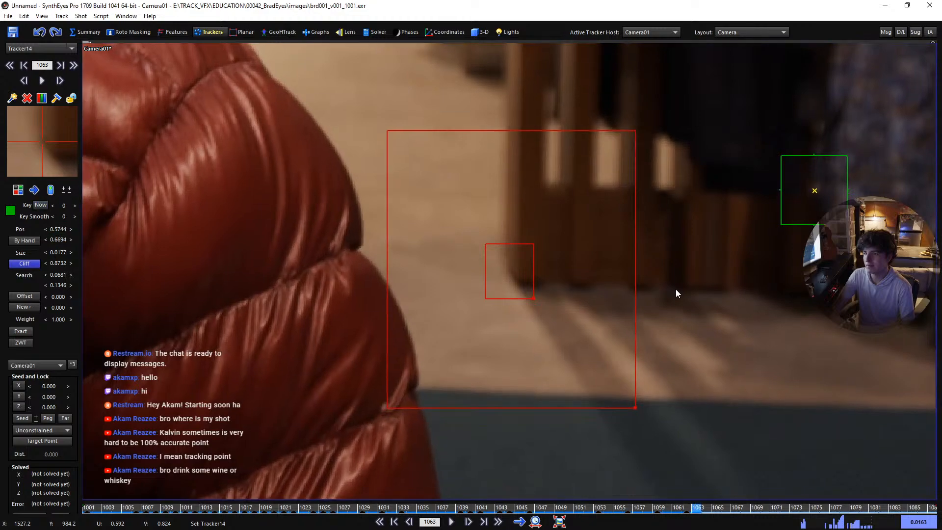
key(s)
key(s)
key(s)
key(s)
key(s)
key(s)
key(s)
key(s)
key(s)
key(s)
key(s)
key(s)
key(s)
key(s)
key(s)
key(s)
key(s)
key(s)
key(s)
key(s)
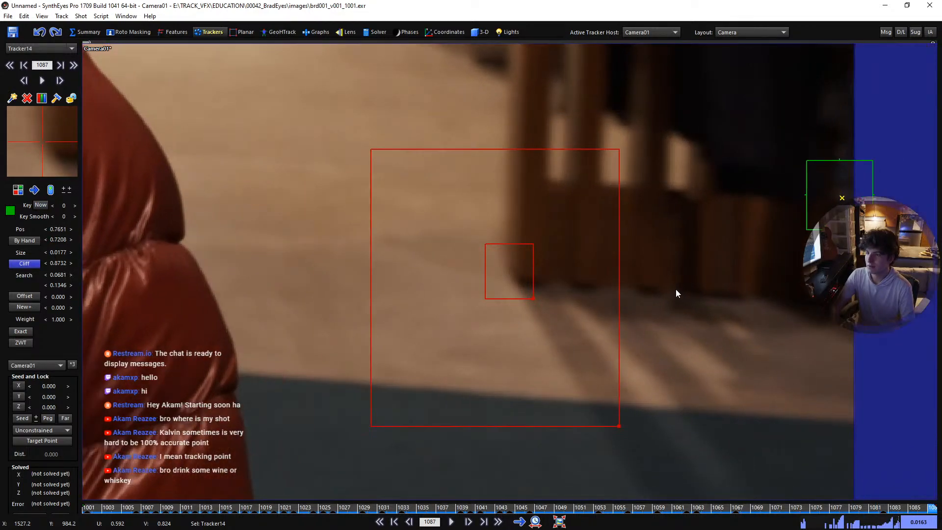
Lock the finished post-corner tracker, play the shot from frame 1001 to check it, and return to the first frame
key(l)
key(shift+a)
scroll(670, 290, down, 3)
key(space)
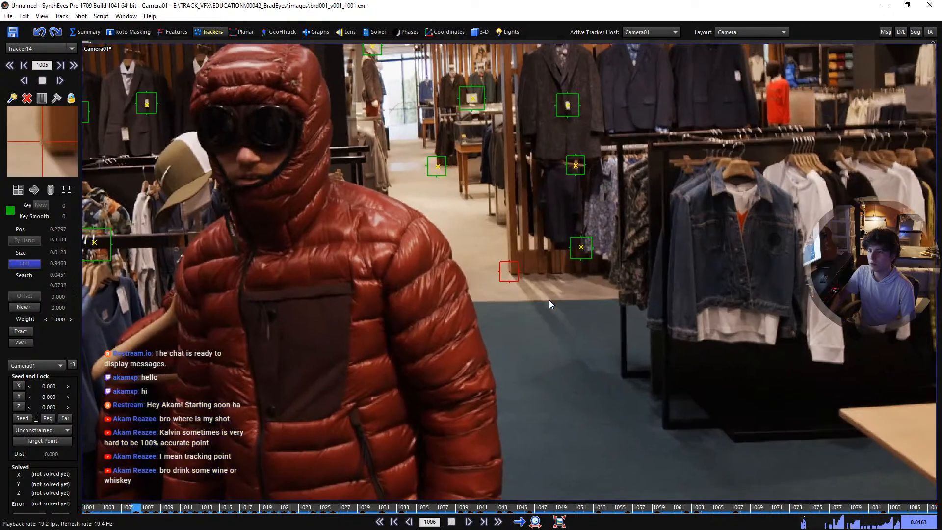
scroll(548, 300, down, 4)
key(space)
key(shift+a)
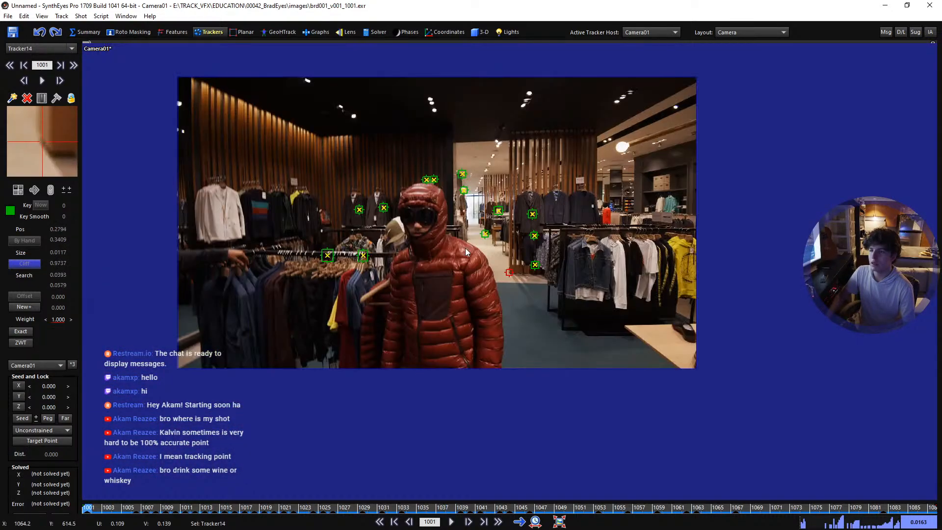
Play the whole shot repeatedly from frame 1001 and examine tracker coverage and stability across the store interior
middle_drag(465, 248, 490, 293)
scroll(422, 284, up, 1)
scroll(199, 139, up, 12)
scroll(199, 139, down, 6)
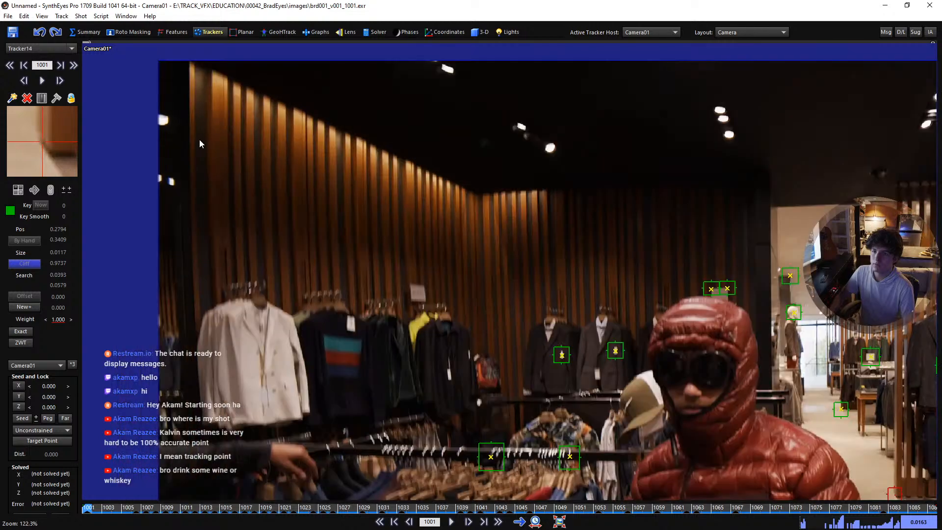
scroll(192, 166, down, 2)
middle_drag(397, 281, 228, 234)
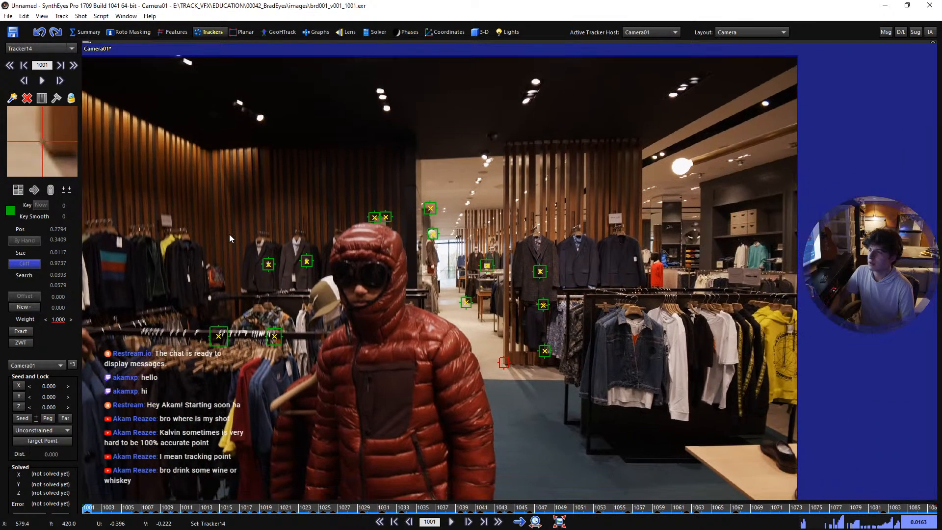
key(space)
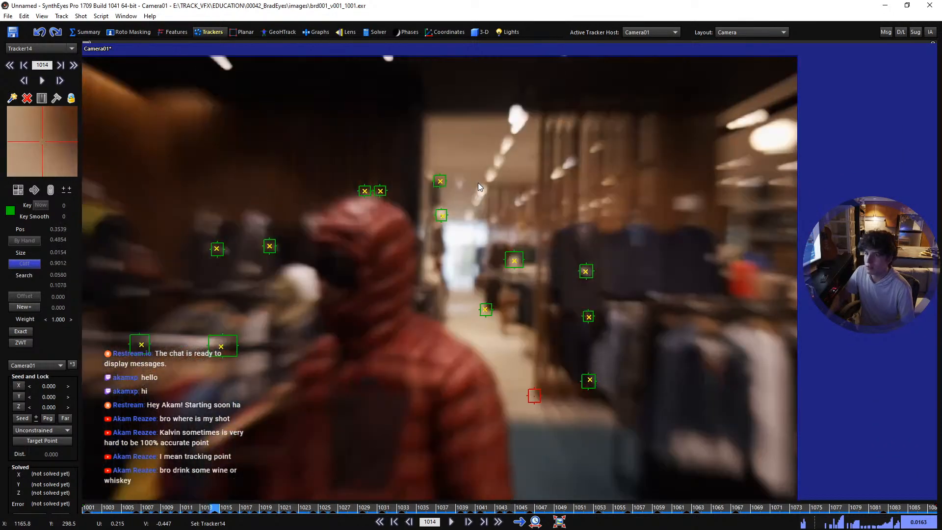
key(space)
scroll(478, 185, down, 2)
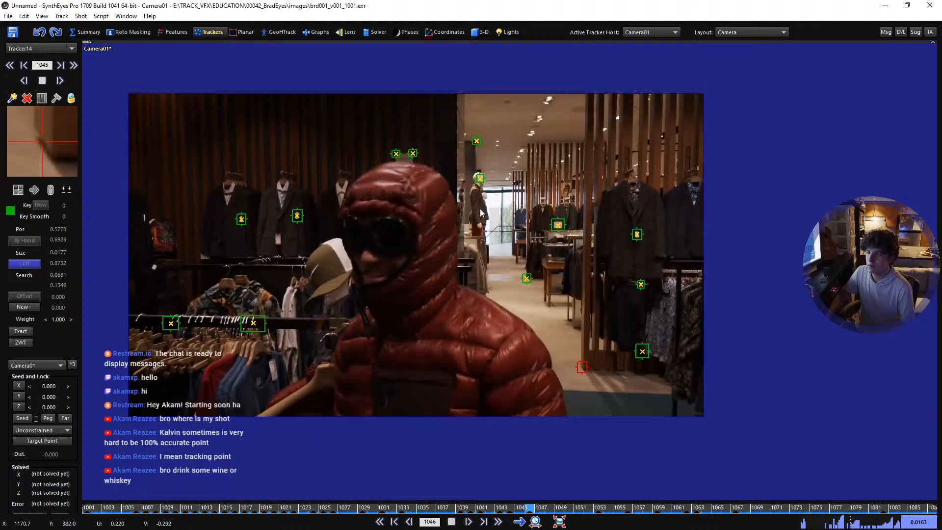
key(space)
key(shift+a)
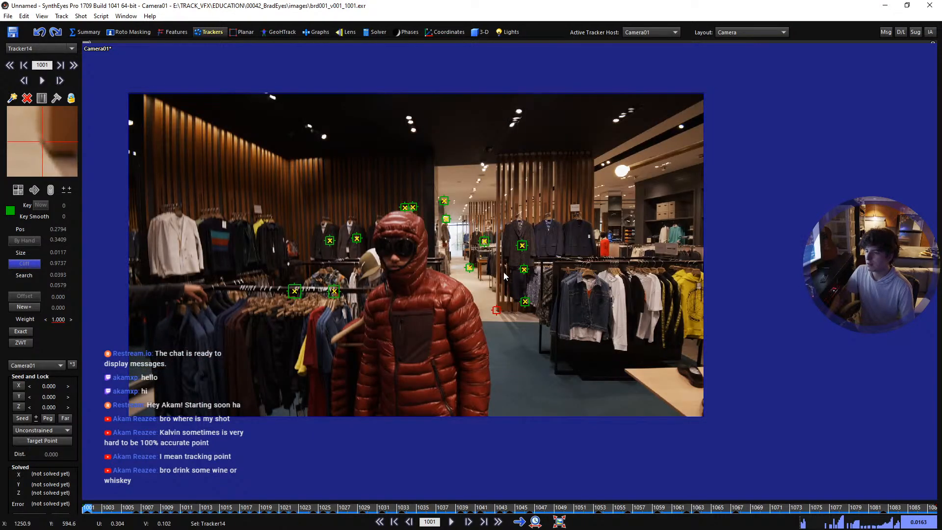
key(space)
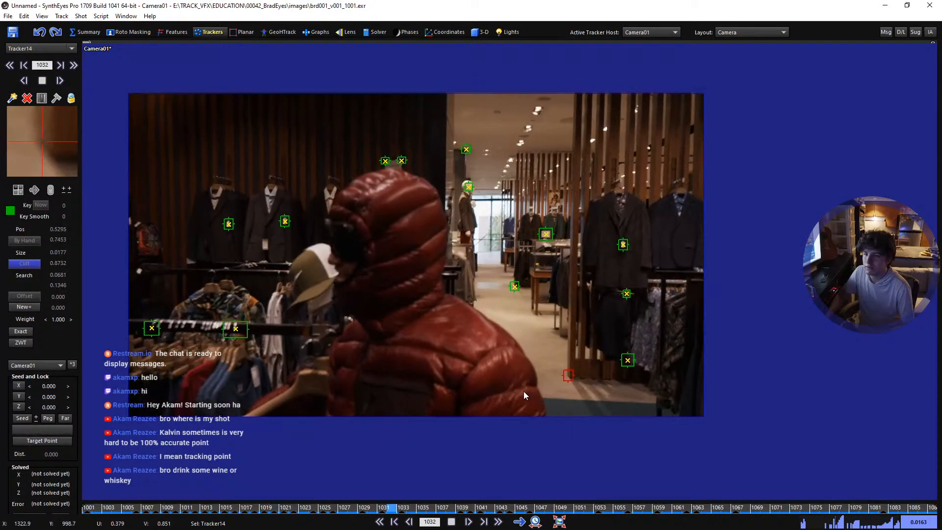
key(space)
key(shift+a)
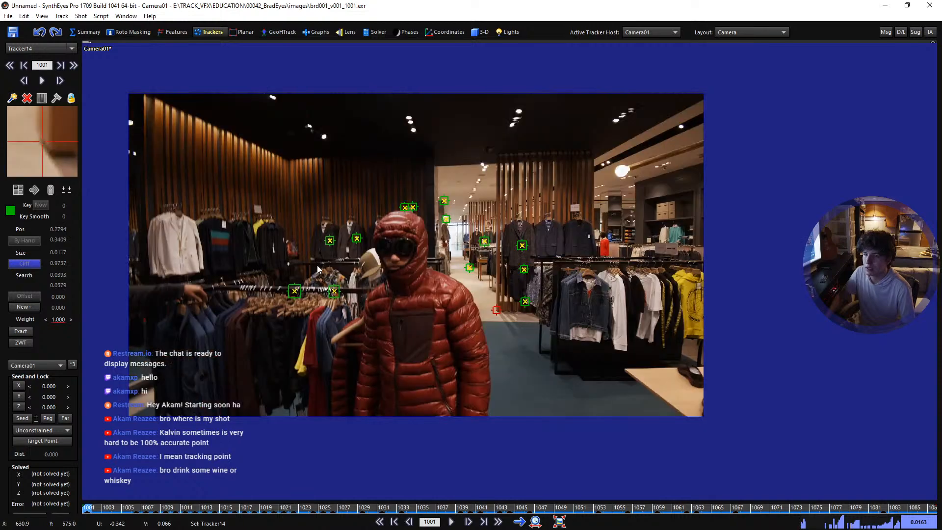
key(space)
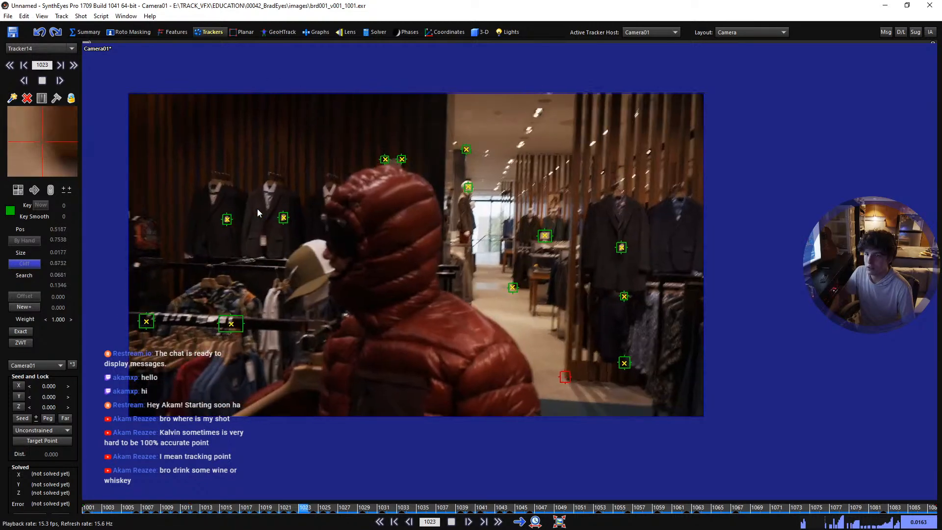
Add a new supervised tracker on the shirt collar tip of the leftmost tagged suit on frame 1001
key(space)
key(shift+a)
scroll(275, 222, up, 3)
scroll(349, 211, up, 5)
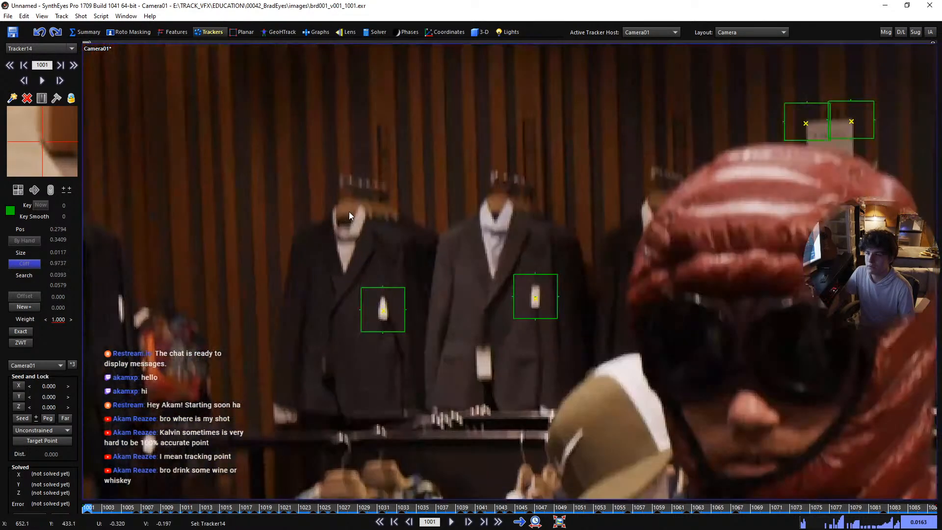
drag(349, 211, 361, 205)
key(c)
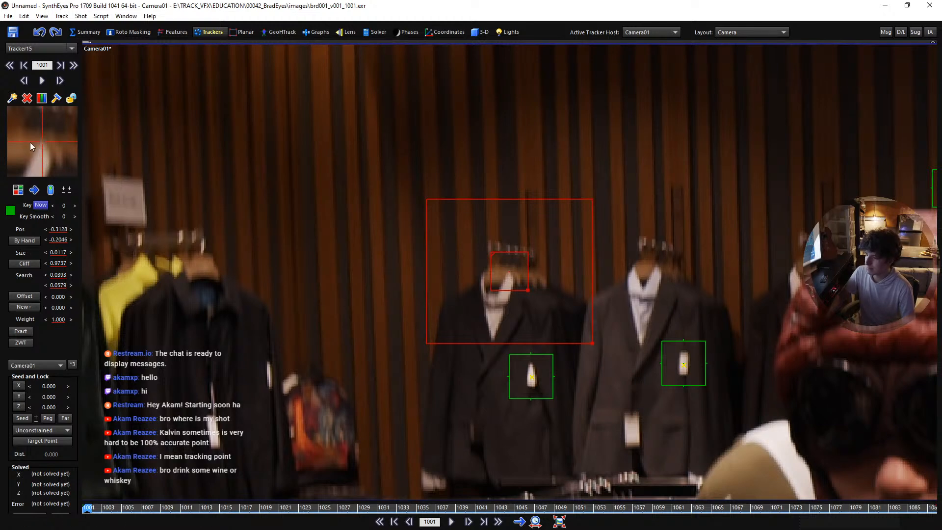
key(ctrl+f)
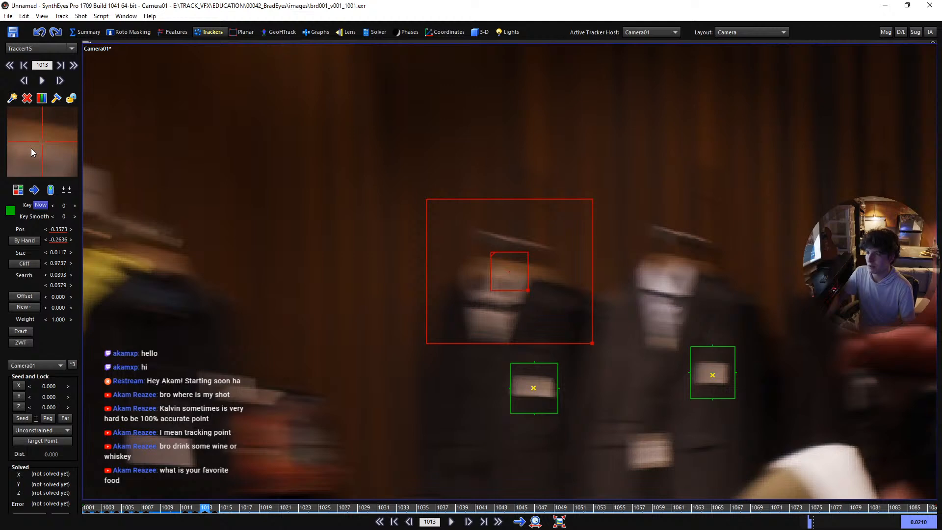
Reposition the collar tracker by hand on the motion-blurred frame 1014, comparing it with the neighbouring frames
key(d)
key(s)
key(d)
drag(30, 148, 28, 145)
key(d)
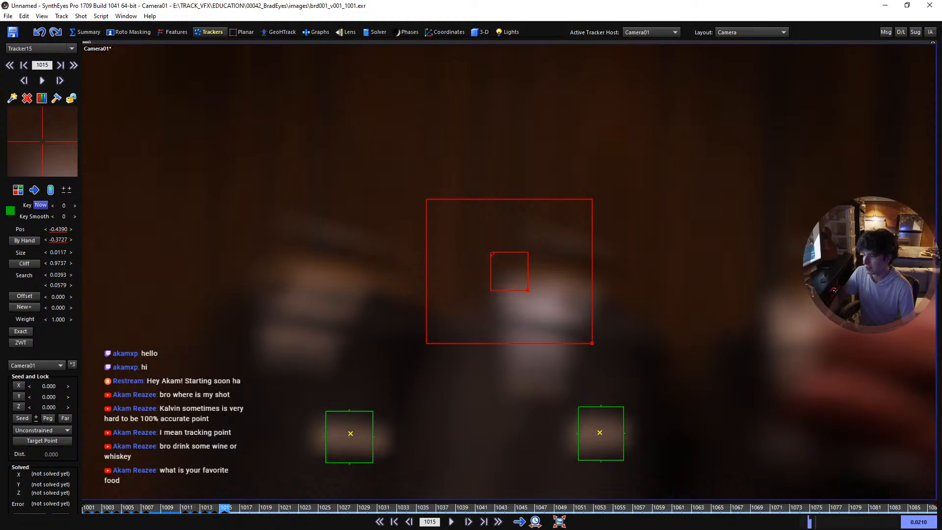
key(s)
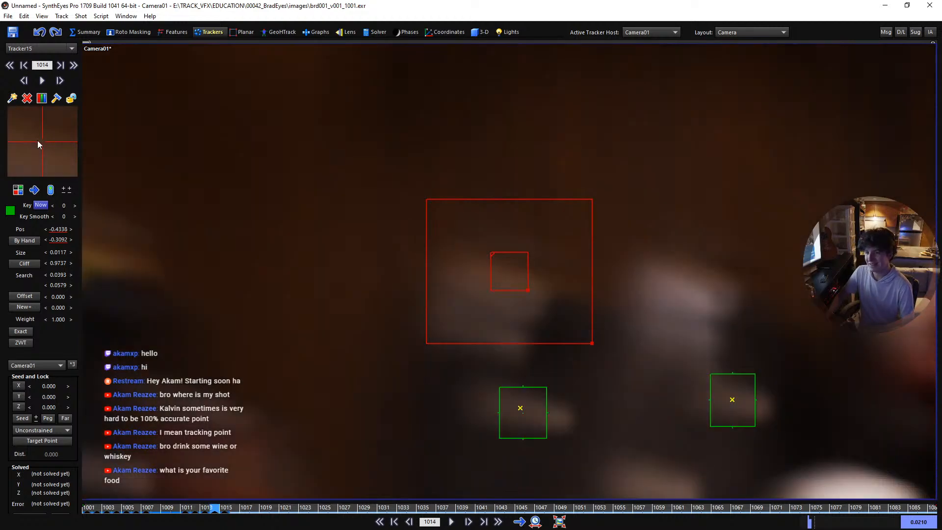
Move the collar tracker back onto the same suit's collar on blurred frame 1015 and compare it against frame 1014
key(d)
key(s)
key(d)
drag(36, 141, 74, 139)
key(s)
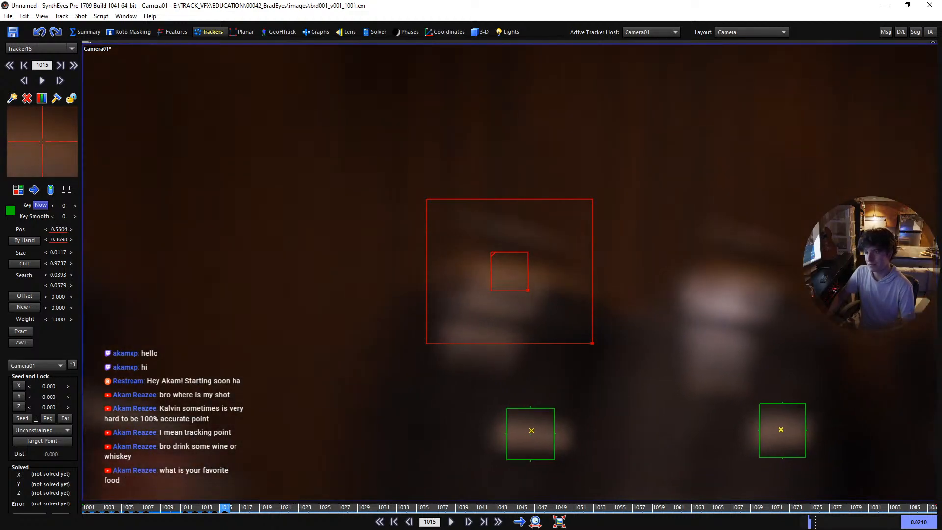
key(s)
key(d)
key(s)
key(d)
key(d)
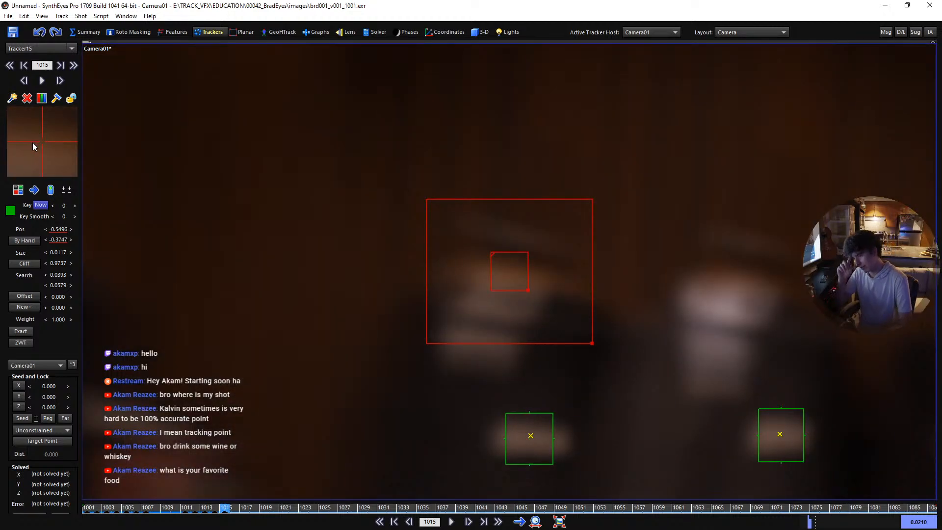
Advance the collar tracker to frame 1016 and correct its position by hand on the blurred collar
scroll(98, 161, down, 2)
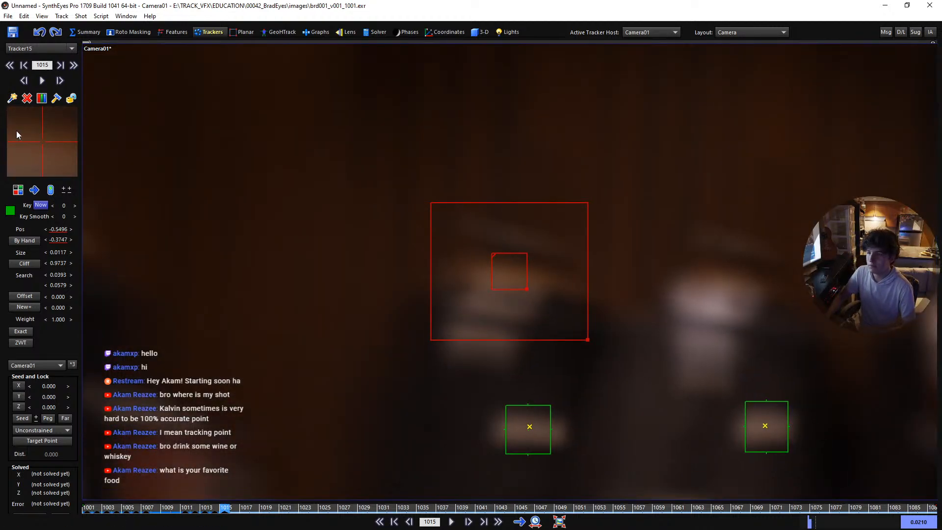
key(d)
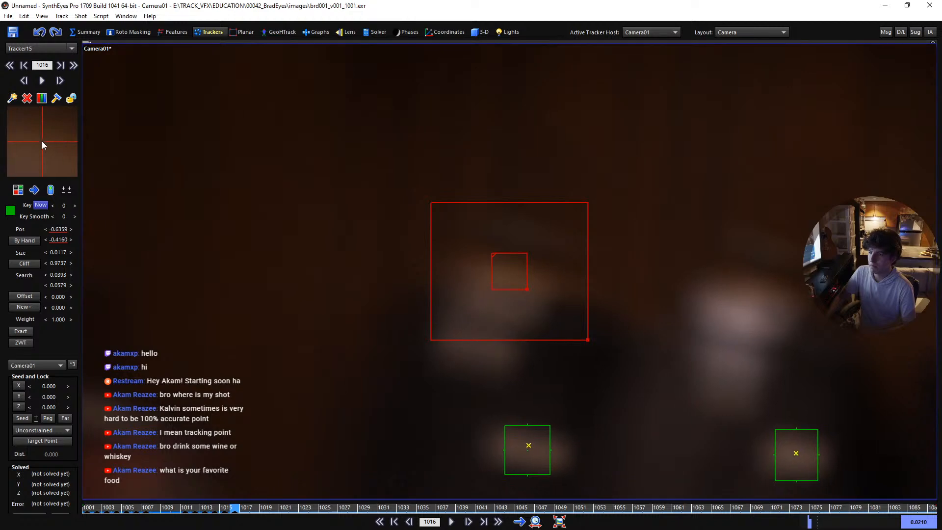
key(d)
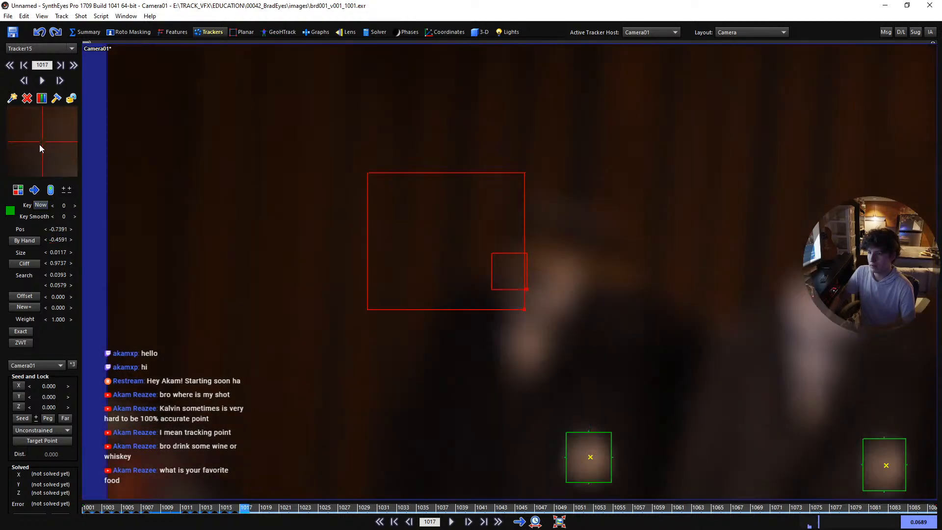
key(s)
drag(48, 140, 44, 142)
key(d)
key(s)
key(d)
key(s)
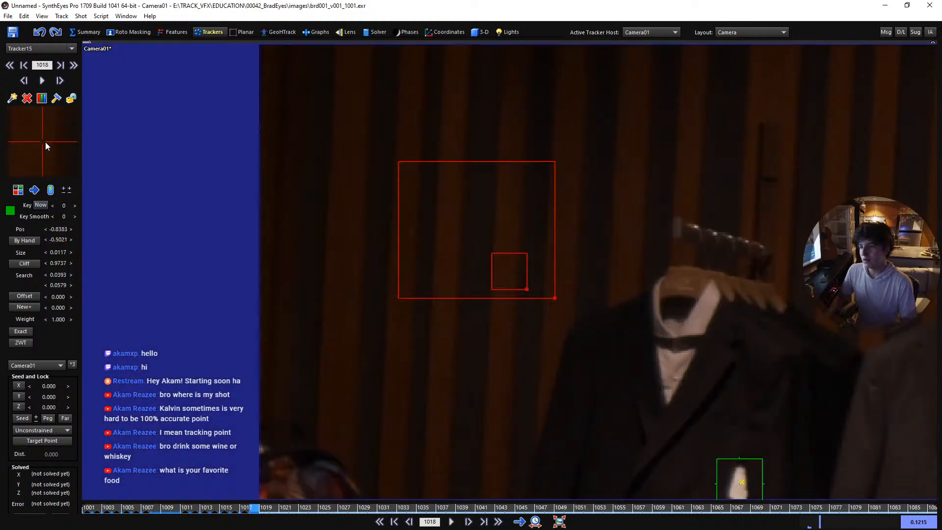
Realign the tracker with the leftmost suit's collar tip on frames 1017 and 1018
key(d)
key(s)
key(d)
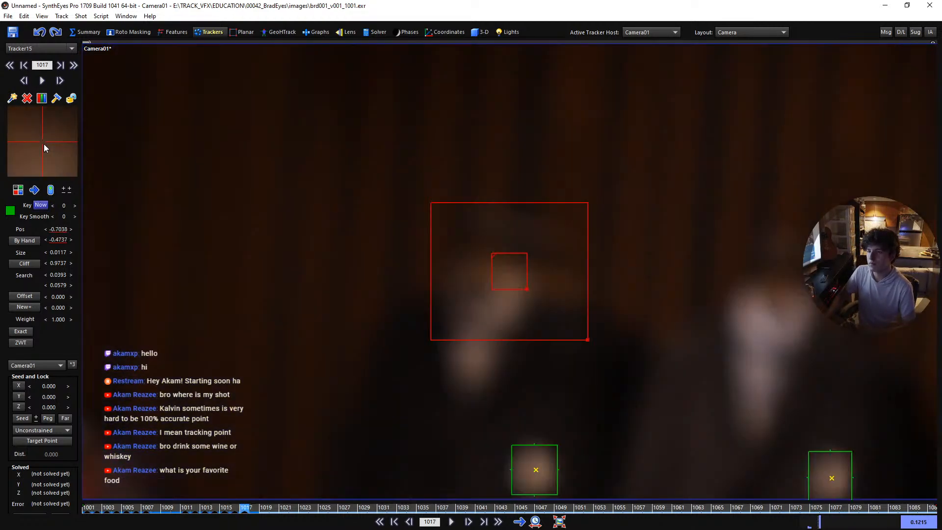
key(d)
drag(54, 161, 43, 142)
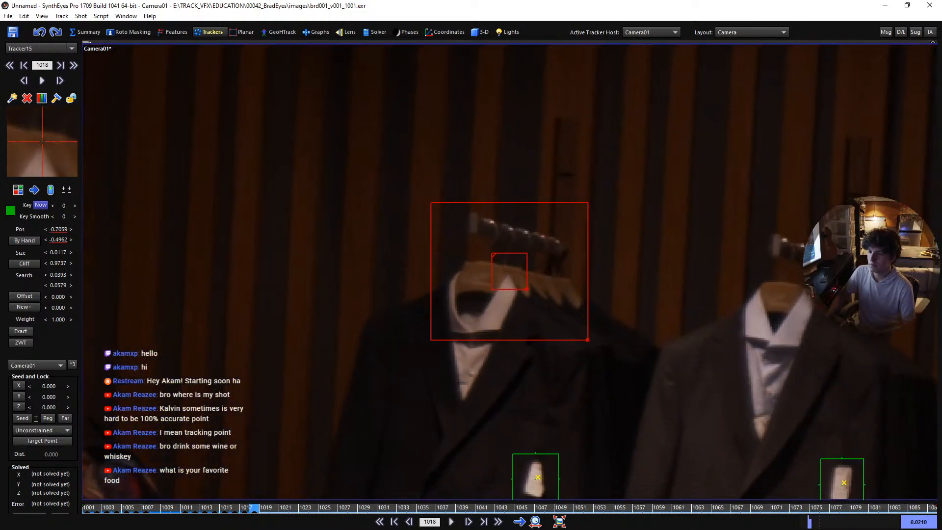
key(s)
key(d)
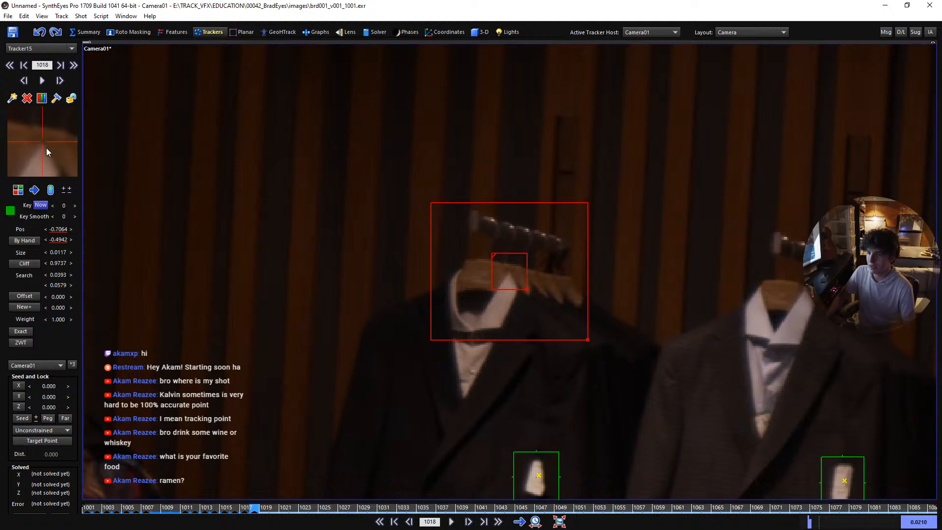
key(s)
key(d)
Return the tracker to the leftmost suit's collar on frame 1019 and fine-tune its position on the collar tip on frame 1020
key(d)
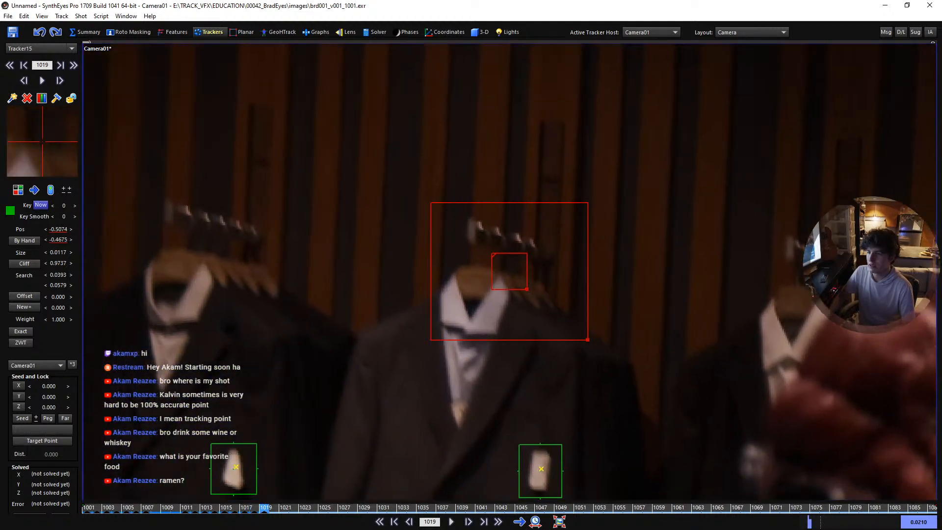
drag(0, 130, 0, 119)
key(s)
key(d)
key(d)
key(s)
key(d)
drag(39, 143, 42, 142)
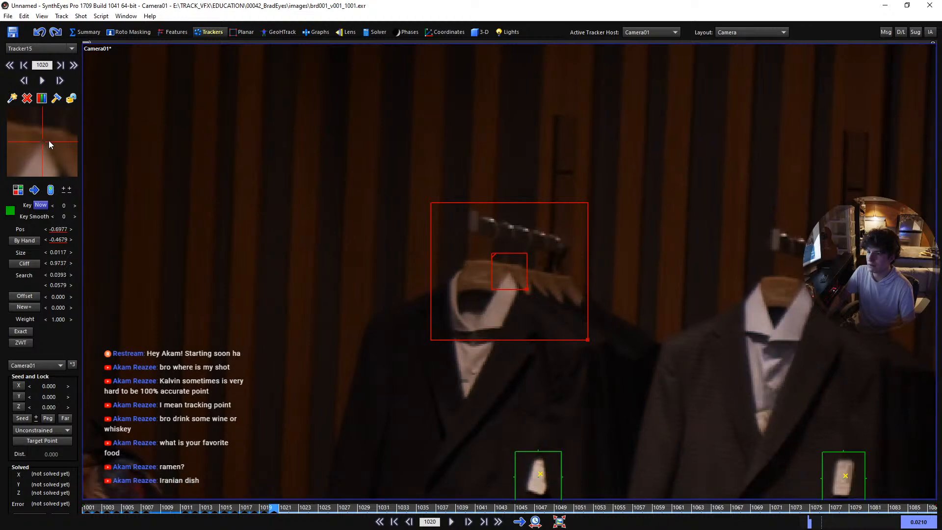
drag(42, 143, 44, 145)
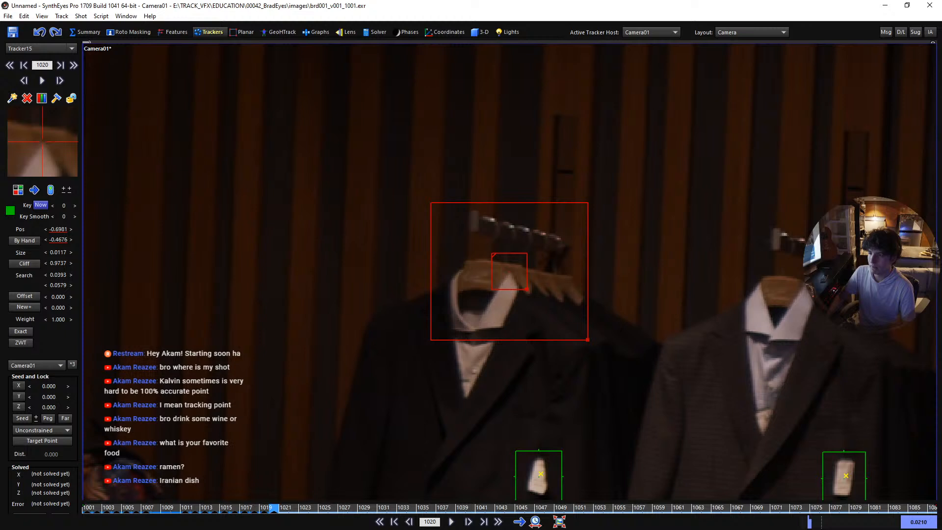
drag(42, 144, 43, 145)
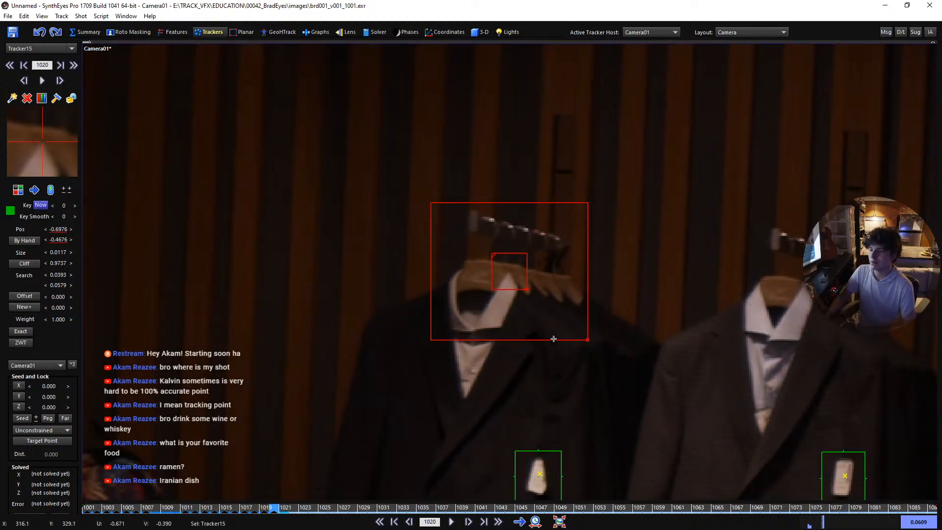
Enlarge the collar tracker's search area on frames 1020 and 1021 to about 0.116 by 0.116
drag(587, 341, 625, 367)
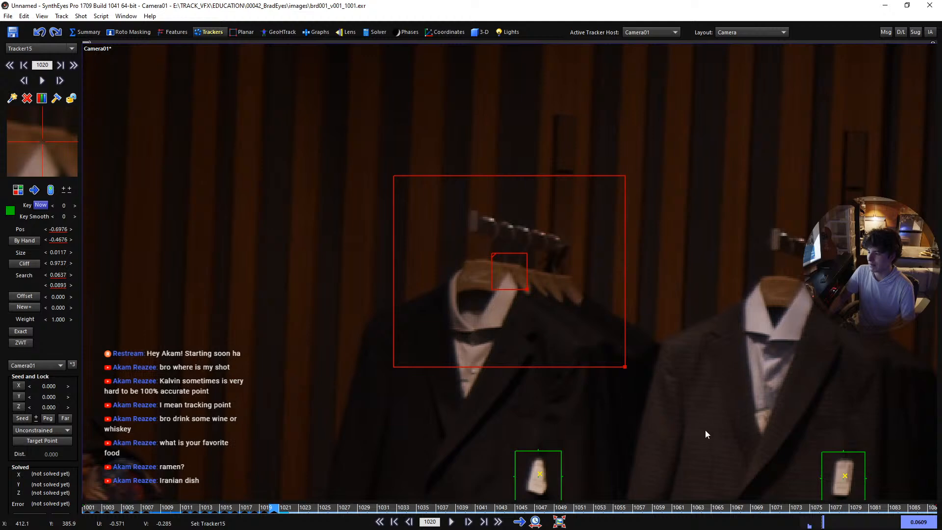
key(s)
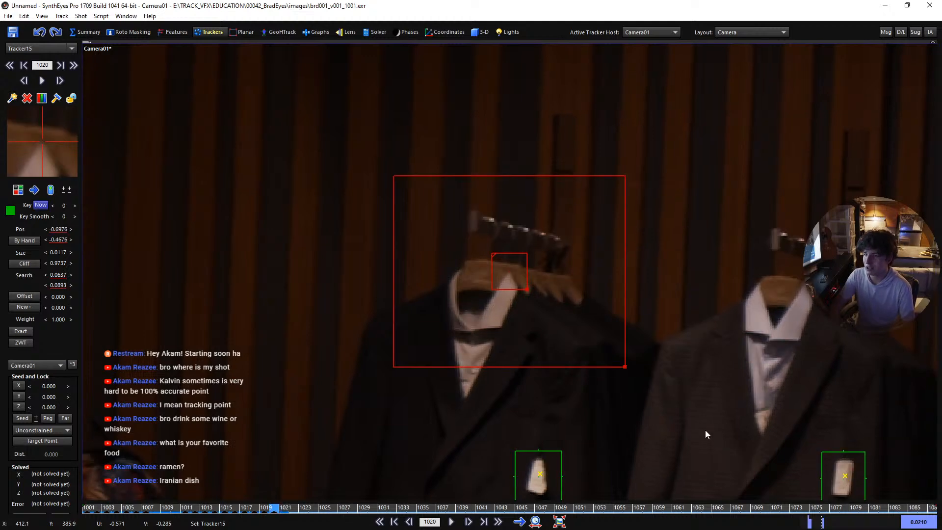
key(d)
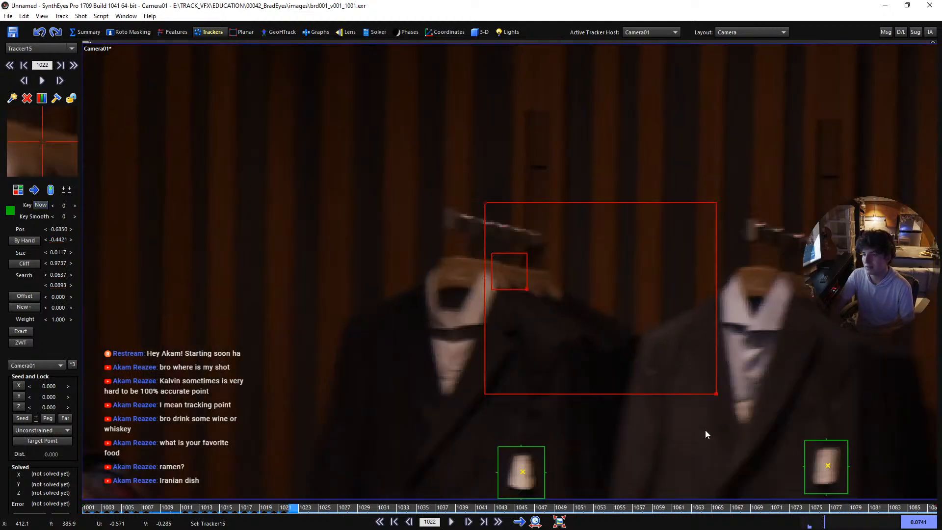
key(s)
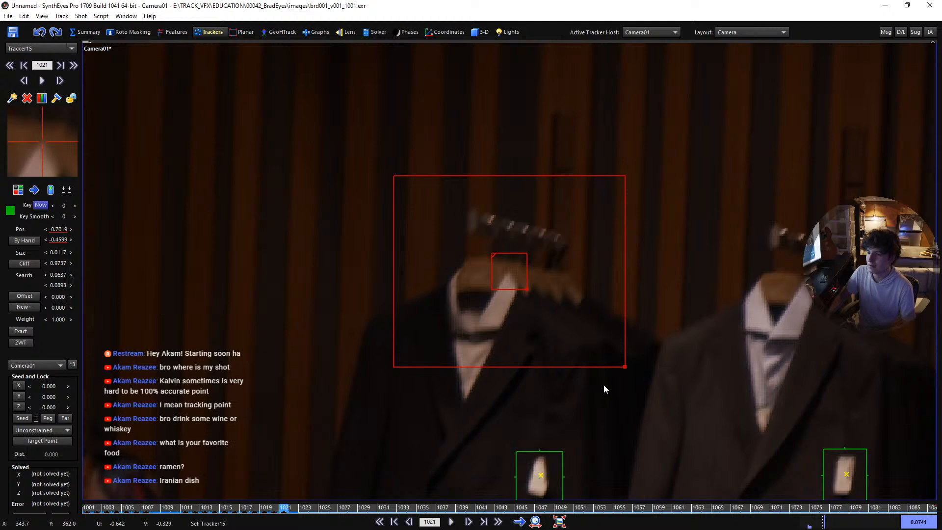
drag(624, 369, 705, 391)
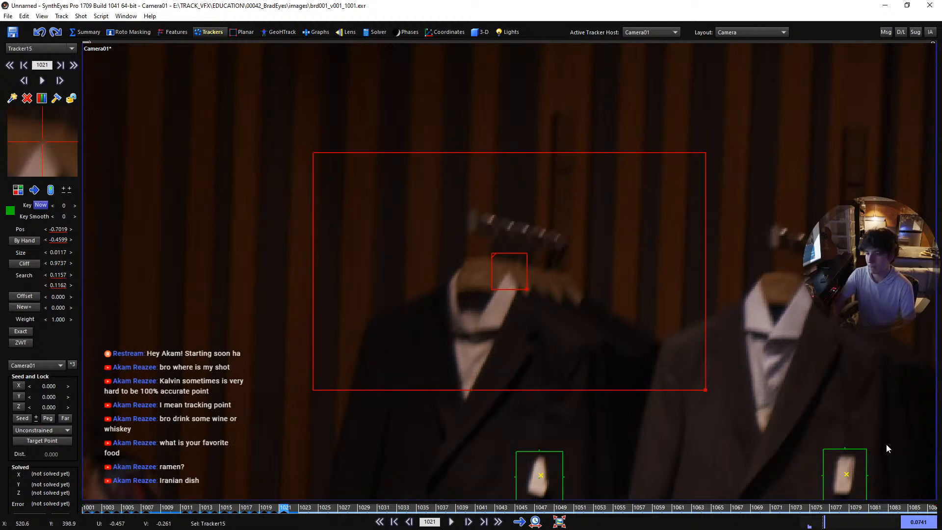
Track the collar point forward frame by frame from frame 1021 to the last frame, 1087
key(d)
key(d)
key(d)
key(d)
key(d)
key(d)
key(d)
key(d)
key(d)
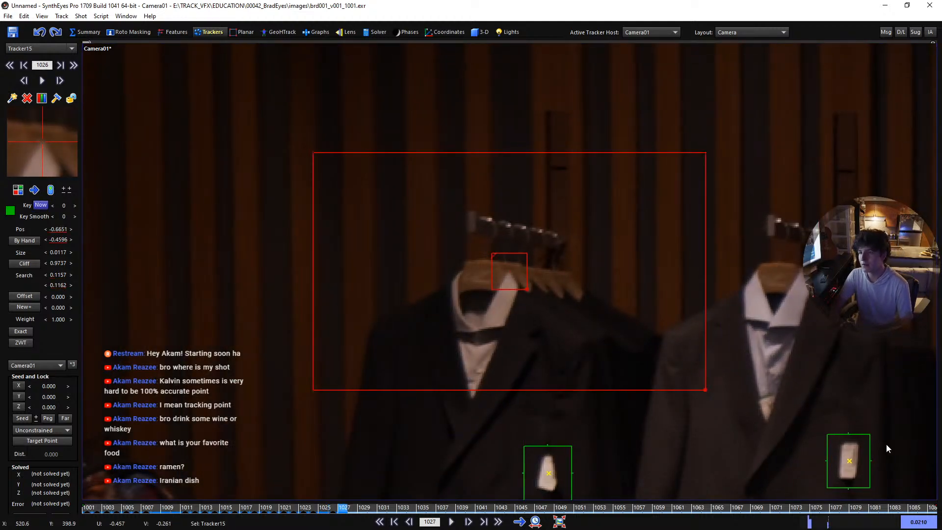
key(d)
key(d)
key(d)
key(d)
key(d)
key(d)
key(d)
key(d)
key(d)
key(d)
key(d)
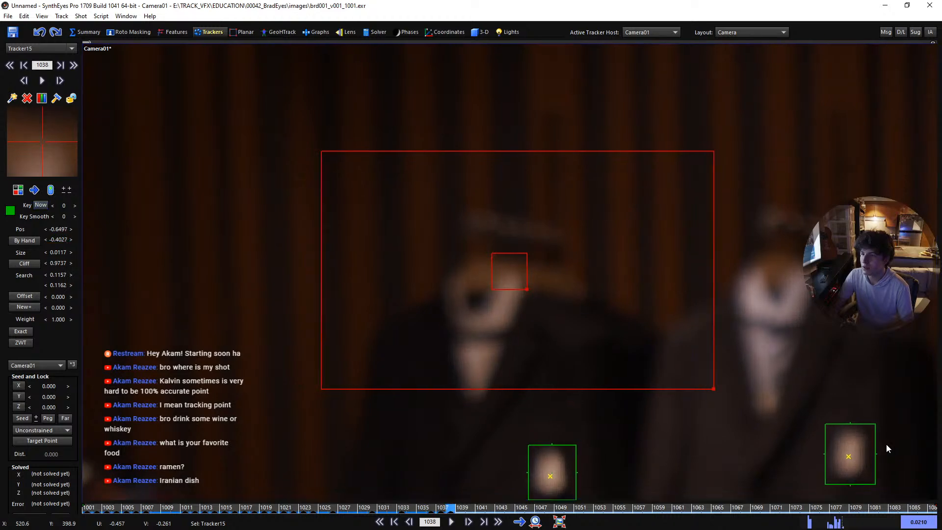
key(d)
key(d)
key(d)
key(d)
key(d)
key(d)
key(d)
key(d)
key(d)
key(d)
key(d)
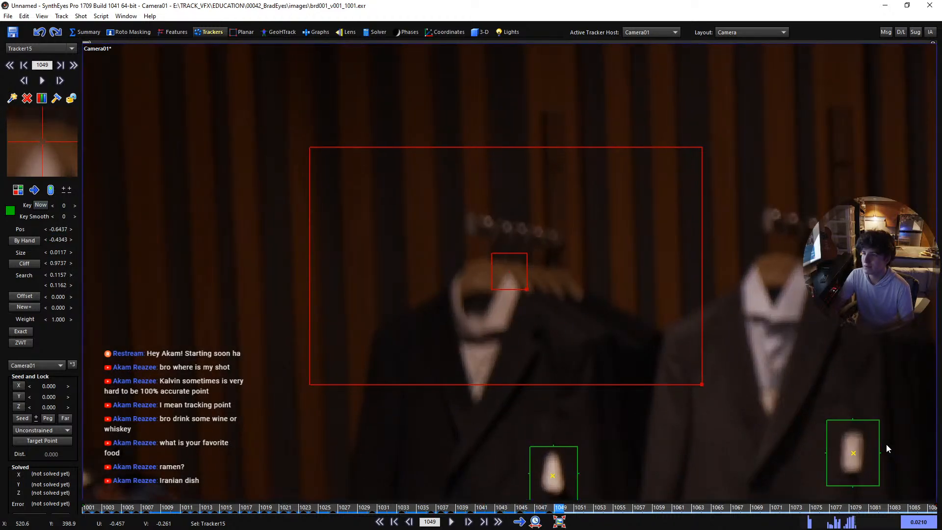
key(d)
key(d)
key(d)
key(d)
key(d)
key(d)
key(d)
key(d)
key(d)
key(d)
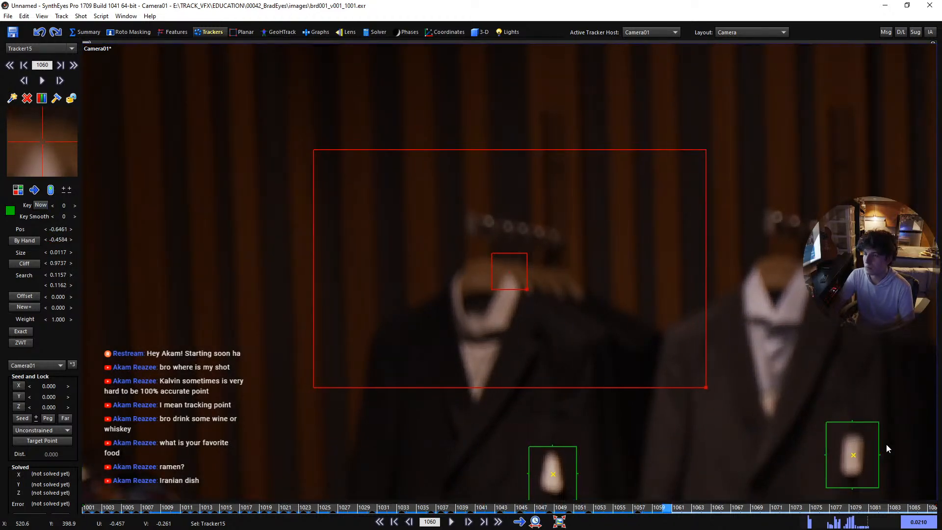
key(d)
key(d)
key(d)
key(d)
key(d)
key(d)
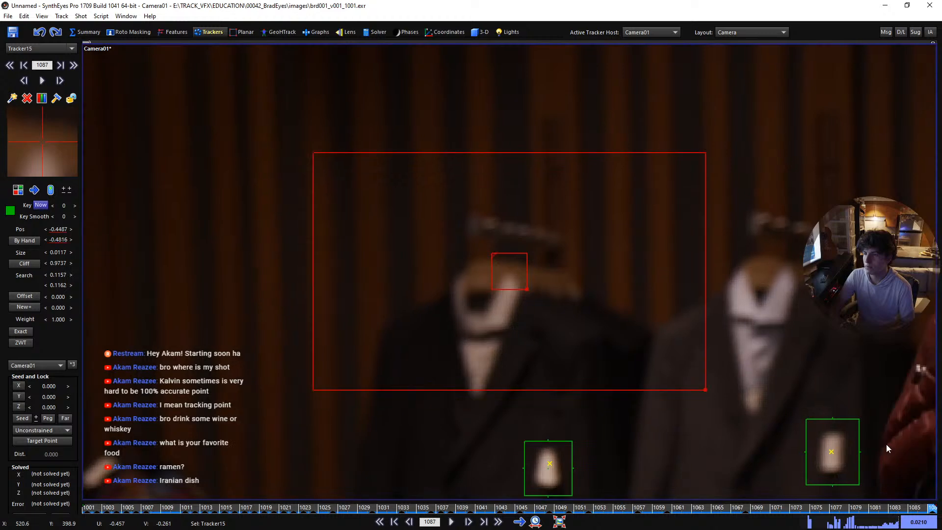
Lock the finished collar tracker and review the shot back to frame 1001 with the full image in view
key(s)
key(s)
key(s)
key(s)
key(s)
key(s)
key(s)
key(s)
key(s)
key(s)
key(s)
key(s)
key(s)
key(s)
key(s)
key(s)
key(s)
key(s)
key(s)
key(s)
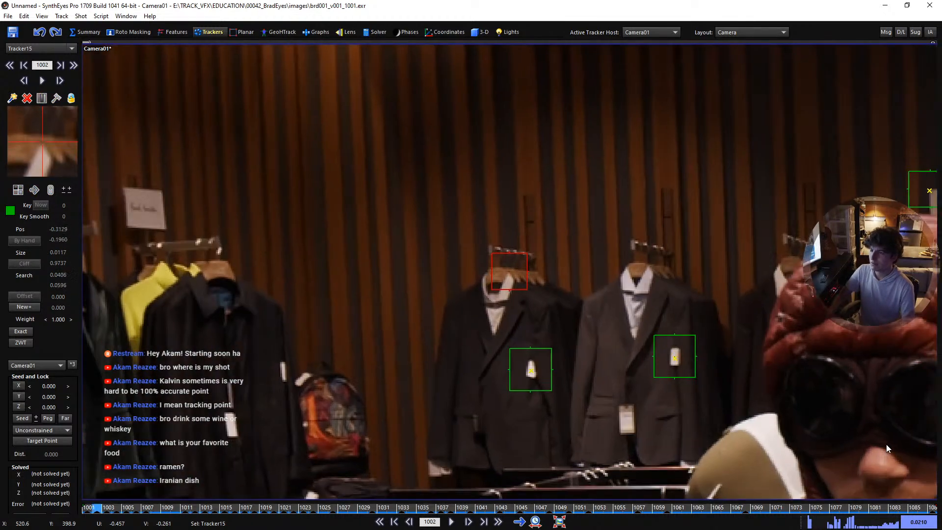
scroll(503, 266, down, 6)
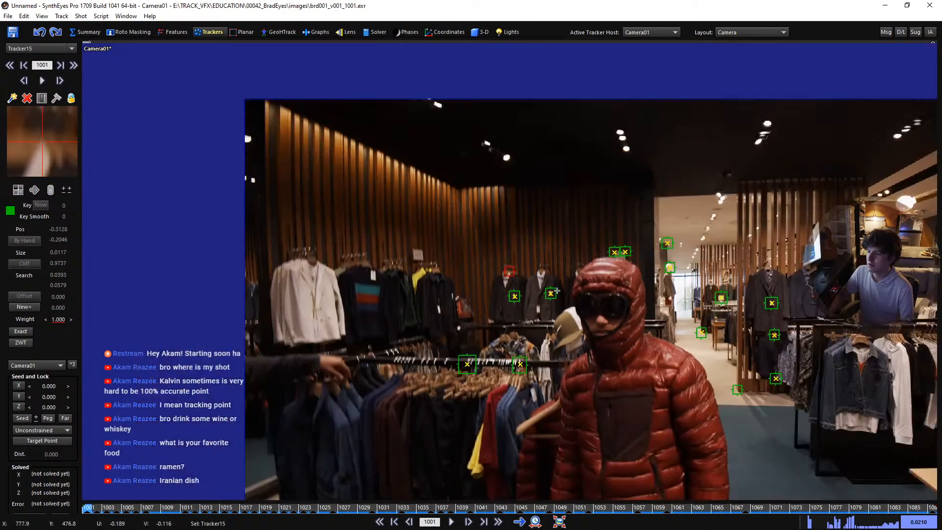
middle_drag(534, 286, 405, 245)
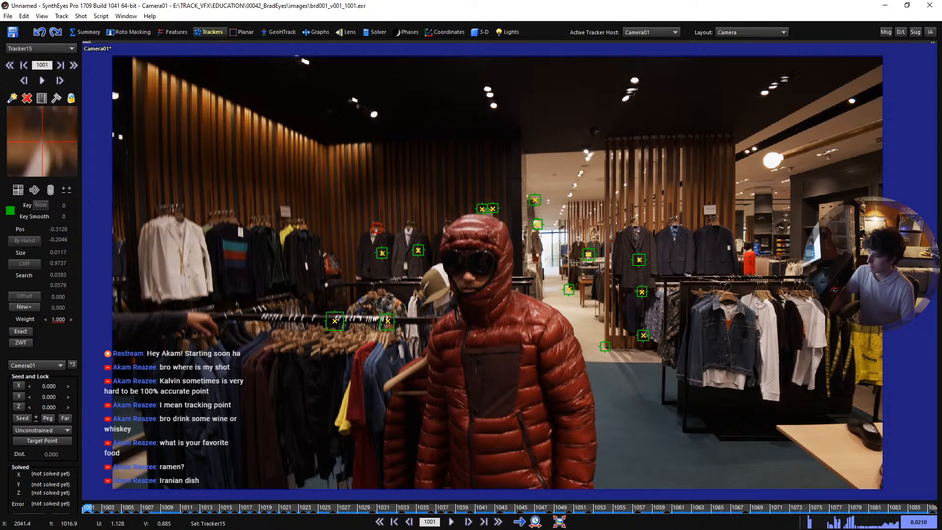
scroll(625, 316, up, 1)
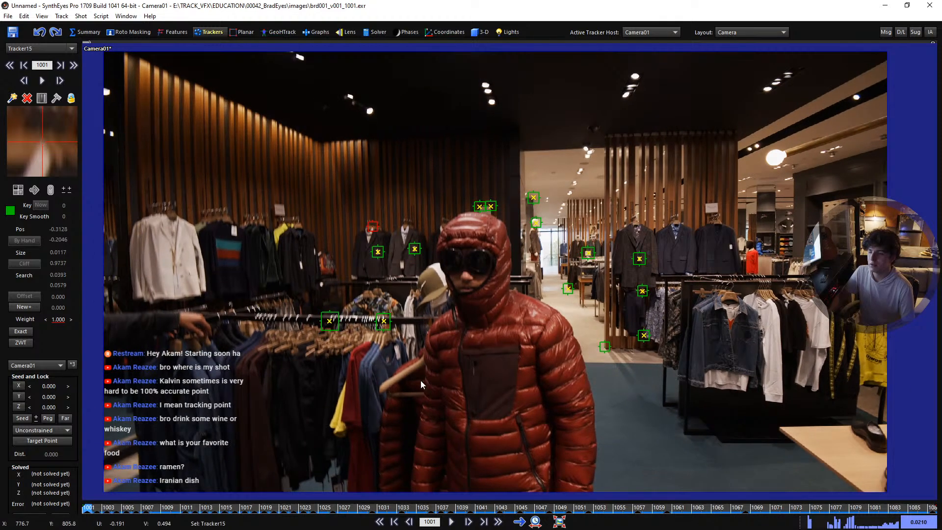
drag(182, 509, 19, 525)
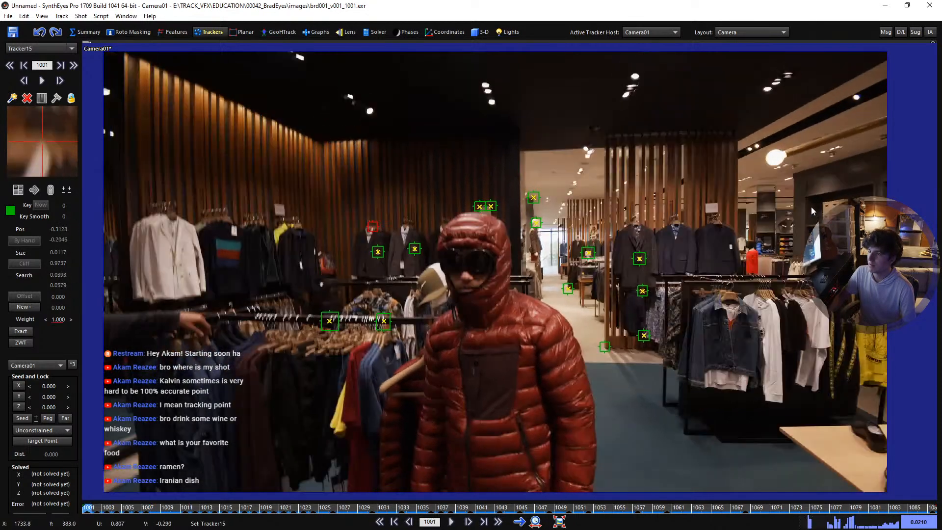
Add a tracker on the glowing globe ceiling light on frame 1001 and size its pattern box to about 0.024 around the lamp
scroll(809, 199, up, 2)
middle_drag(764, 147, 447, 249)
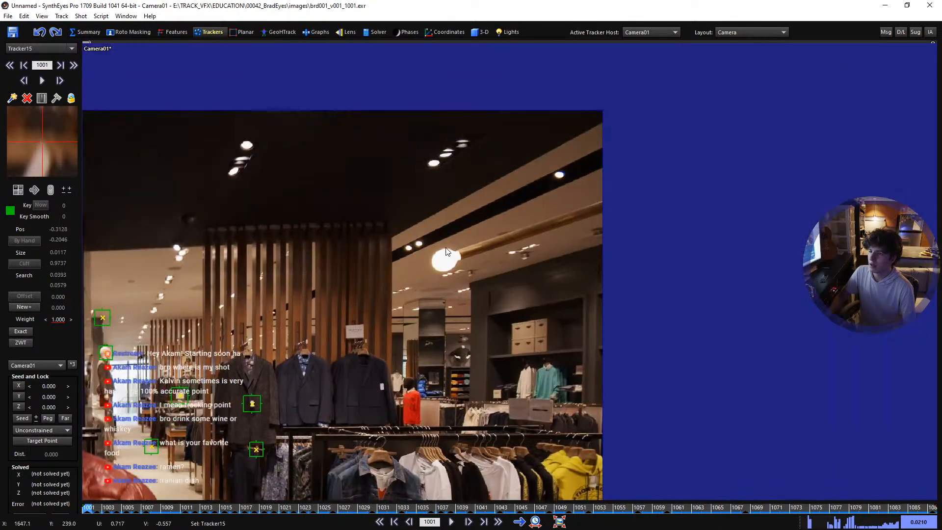
scroll(447, 249, up, 5)
key(c)
drag(442, 278, 486, 322)
middle_drag(517, 368, 581, 352)
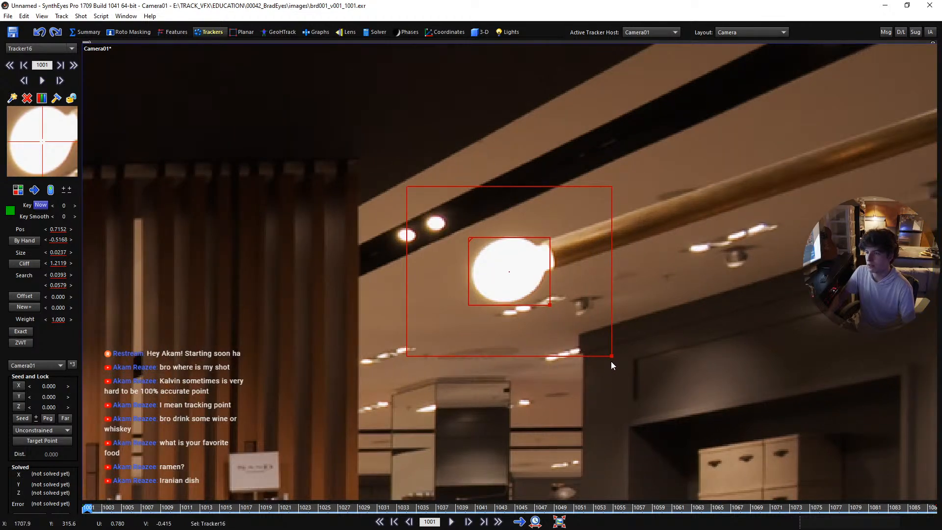
Enlarge the globe light tracker's search area on frame 1001 to about 0.093 by 0.133
drag(610, 361, 695, 422)
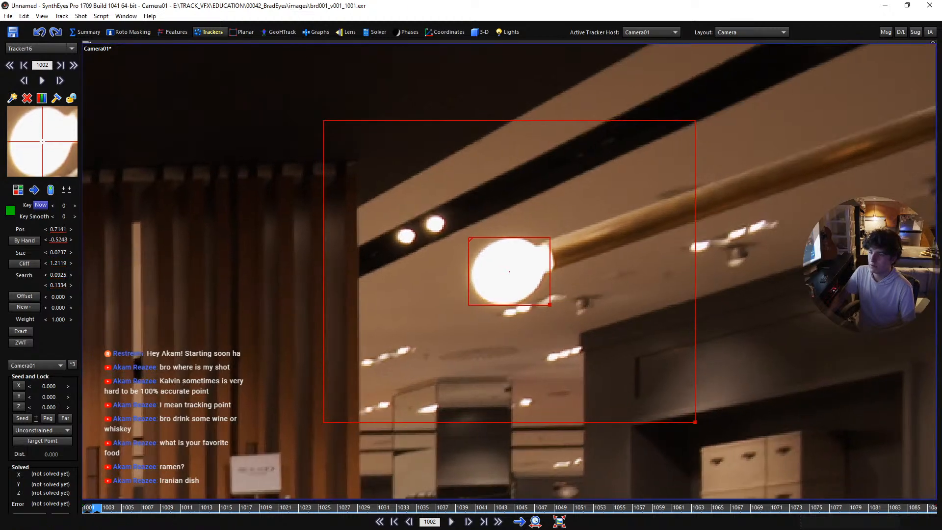
key(d)
scroll(455, 240, down, 3)
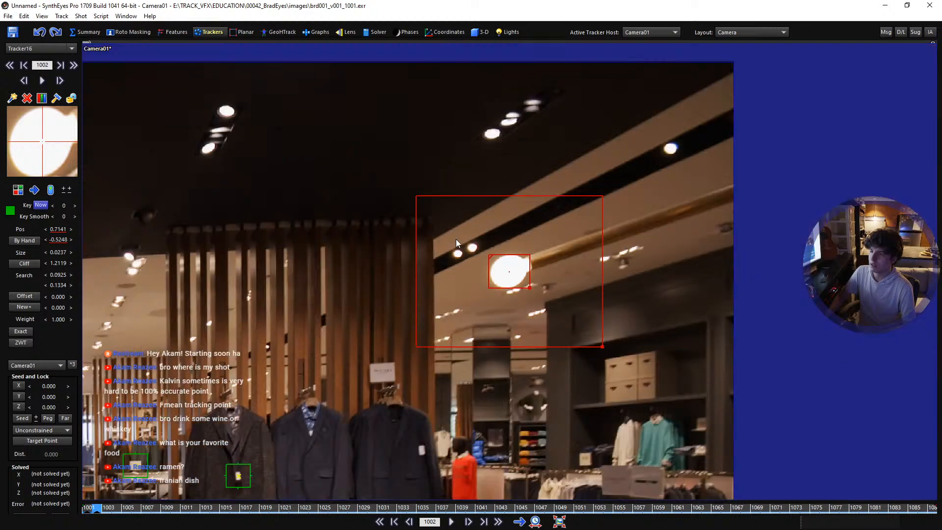
scroll(551, 264, up, 2)
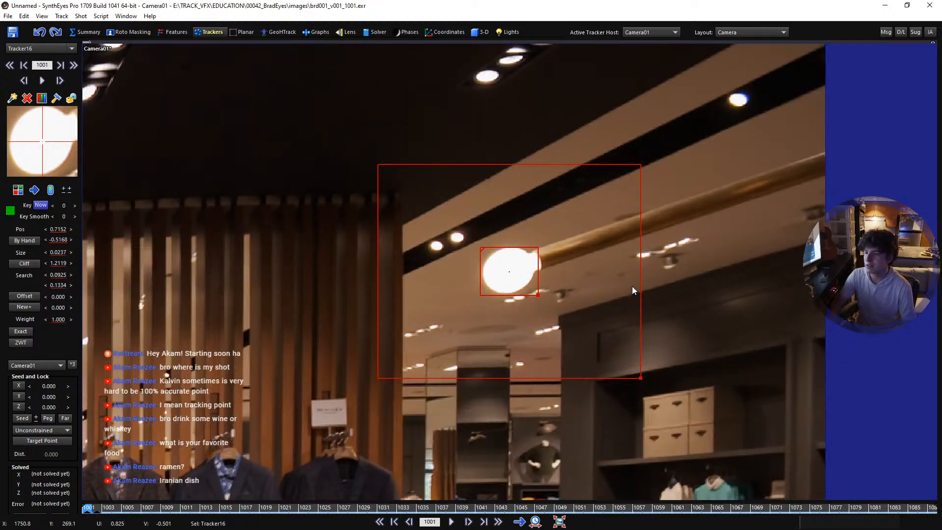
Track the globe ceiling light forward frame by frame from frame 1001 to frame 1011
key(d)
key(d)
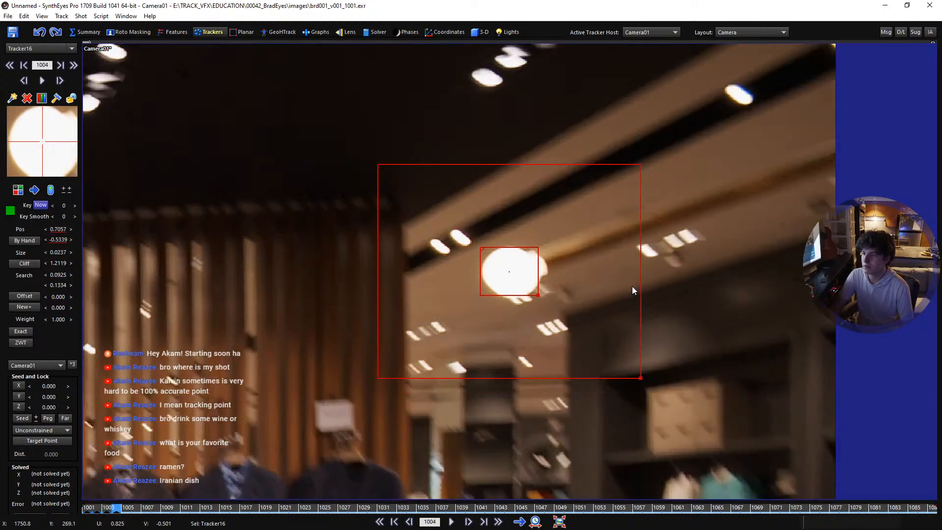
key(s)
key(d)
key(d)
key(d)
key(d)
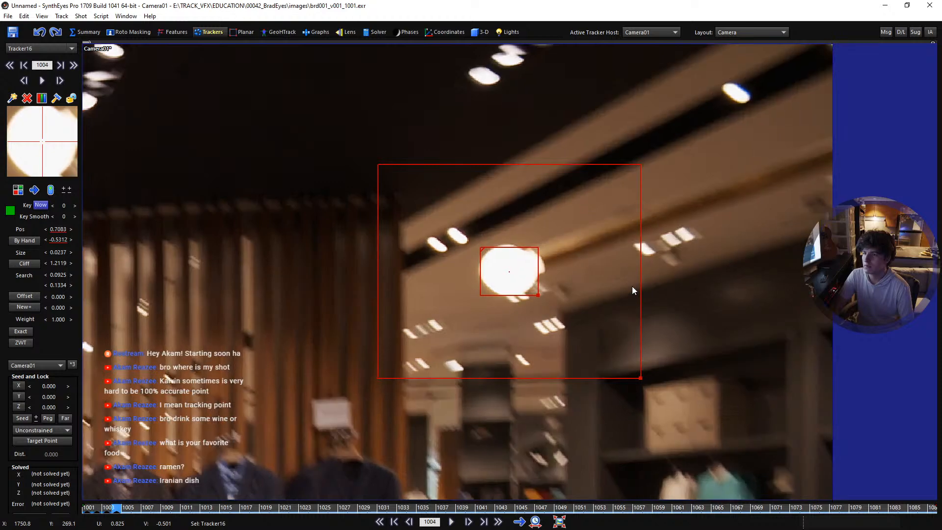
key(d)
key(d)
key(d)
key(d)
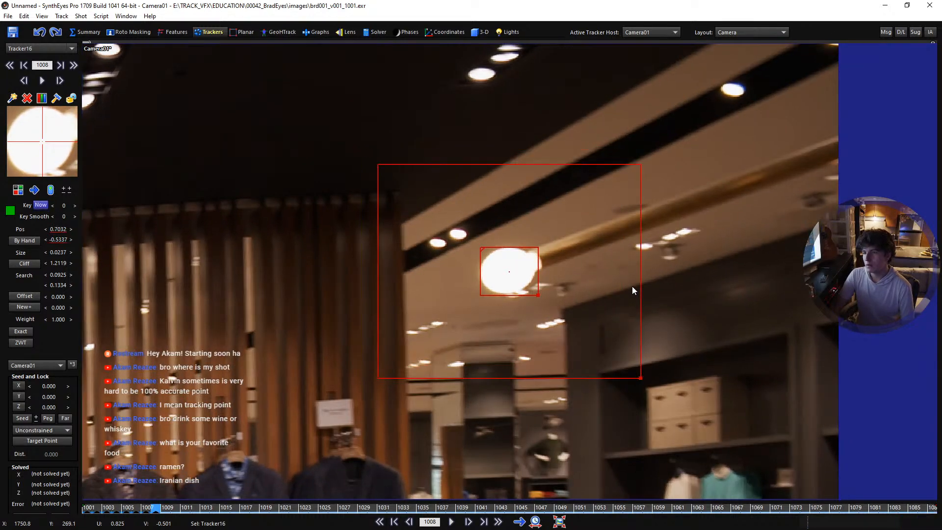
key(s)
key(d)
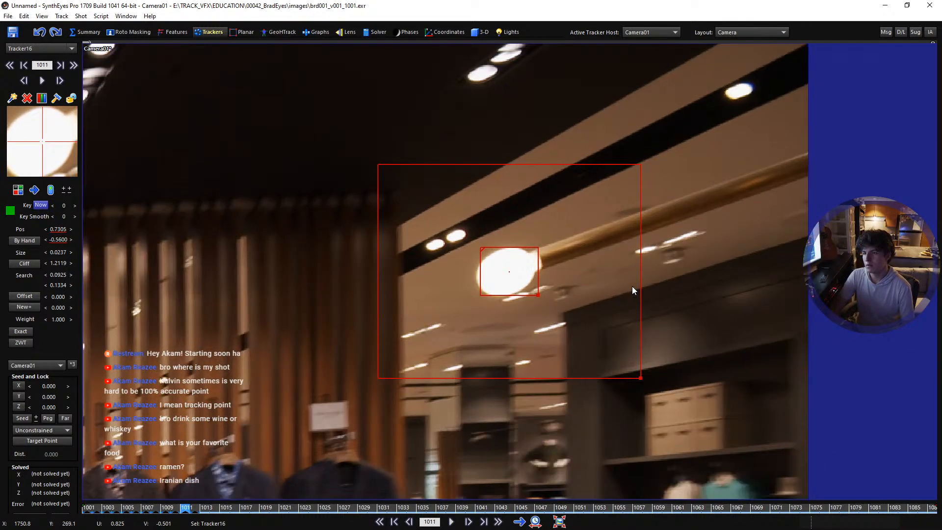
Nudge the globe light tracker onto the centre of the lamp on frame 1011, at about 0.7290, -0.5577
key(KP_4)
key(KP_2)
key(KP_2)
key(KP_4)
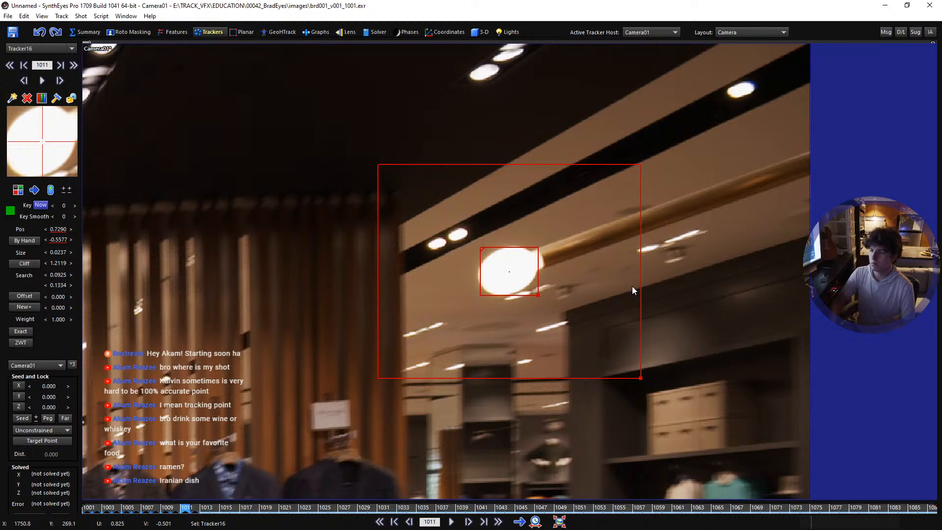
Re-centre the tracker on the motion-blurred lamp on frame 1012 and follow the lamp forward to frame 1014
key(d)
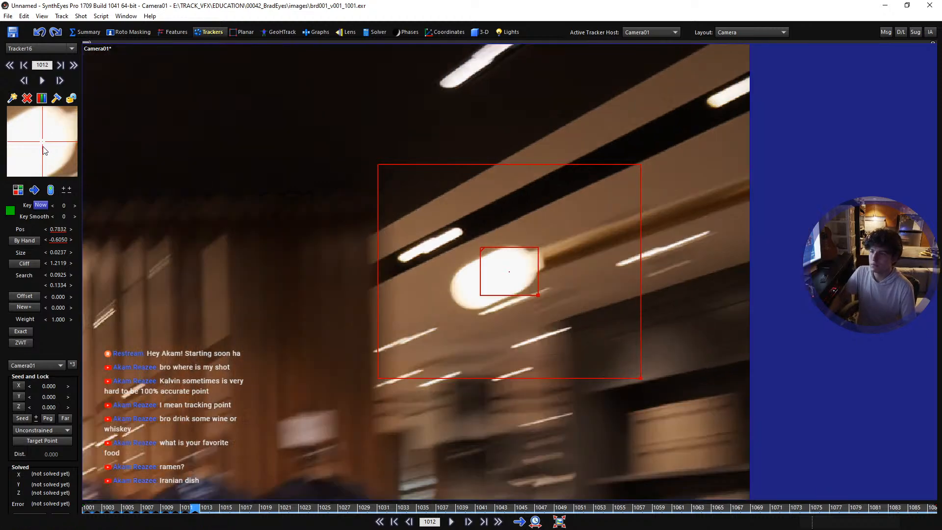
drag(44, 151, 21, 144)
key(s)
key(d)
key(d)
key(s)
key(d)
key(d)
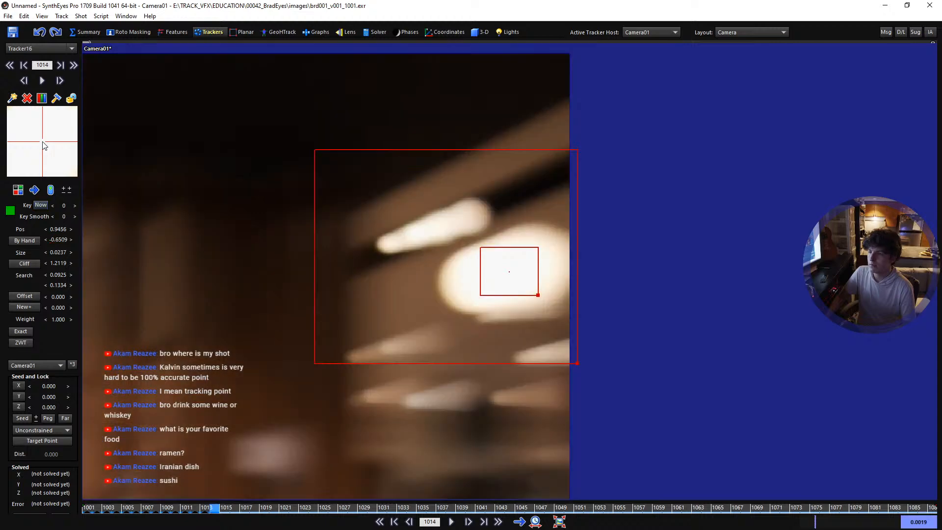
Review the globe light track back from frame 1014 to frame 1001 and lock the tracker
key(s)
key(s)
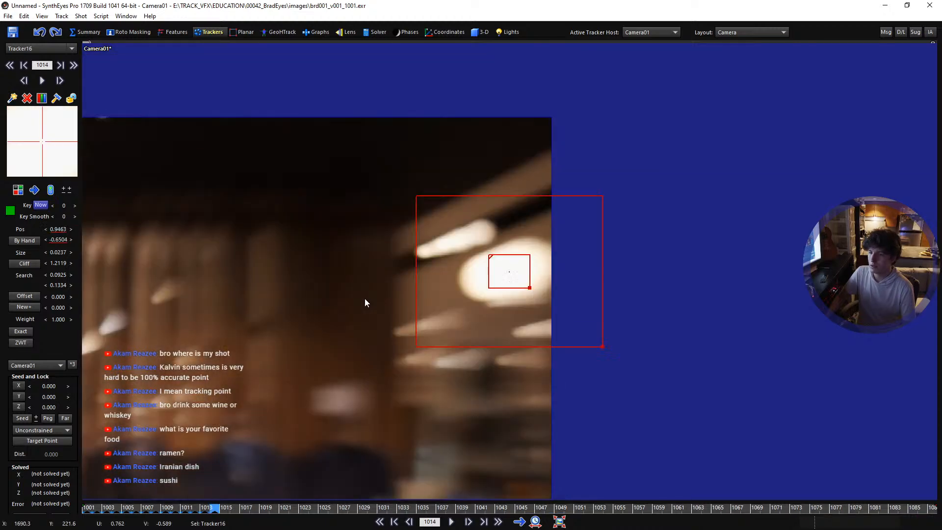
key(s)
key(s)
key(s)
key(s)
key(s)
key(s)
key(s)
key(s)
key(s)
key(s)
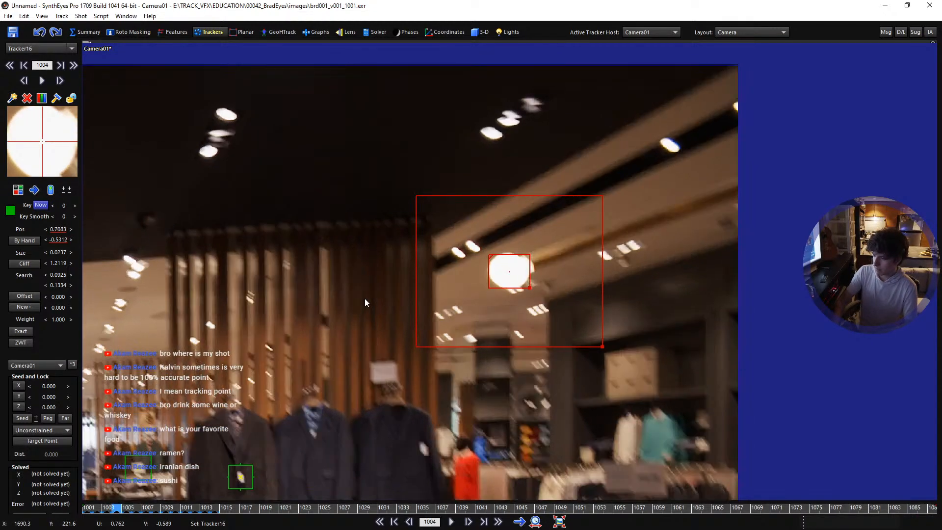
key(l)
key(s)
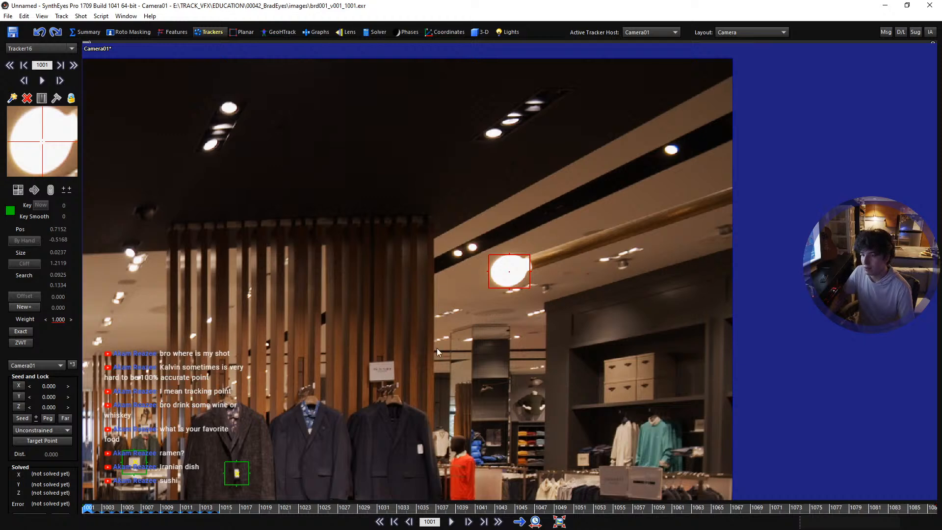
Play the shot from frame 1001 with the full image in view to check tracker coverage, and return to frame 1008
scroll(436, 349, down, 3)
scroll(457, 351, up, 2)
middle_drag(524, 304, 570, 302)
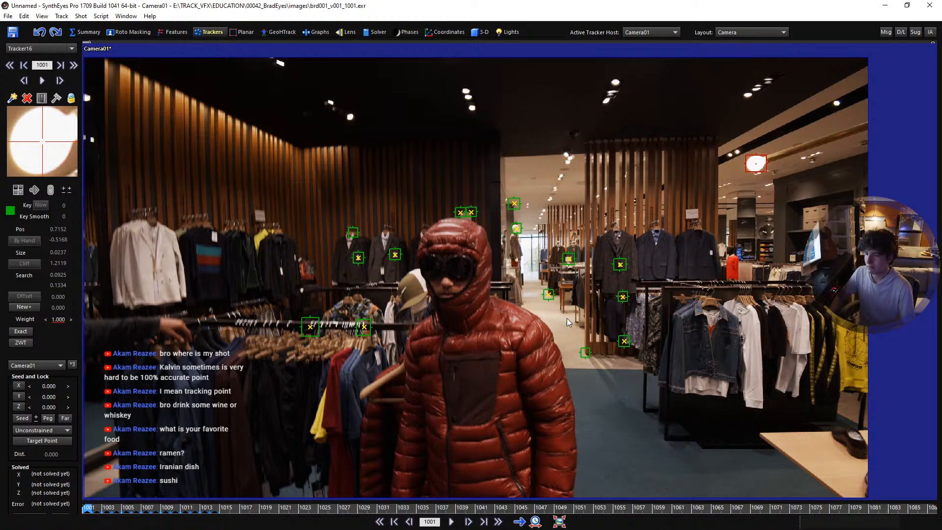
middle_drag(530, 303, 557, 294)
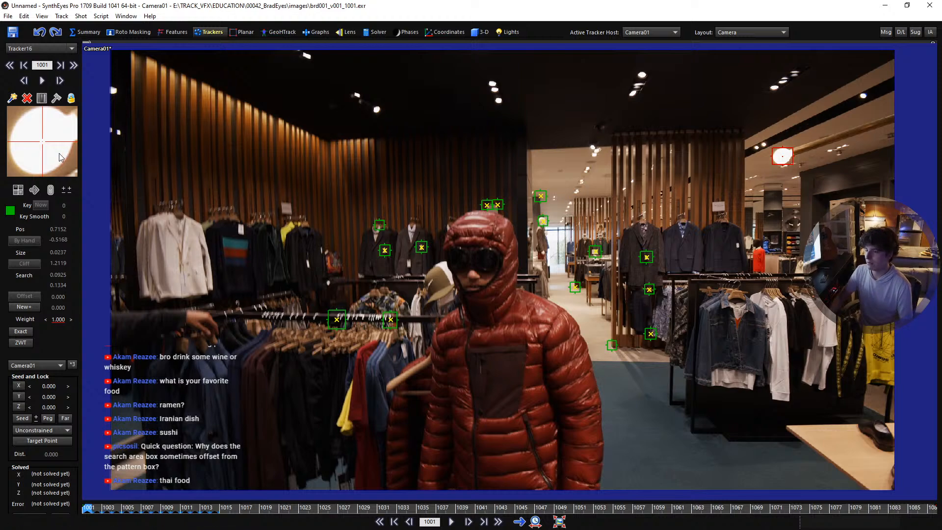
key(space)
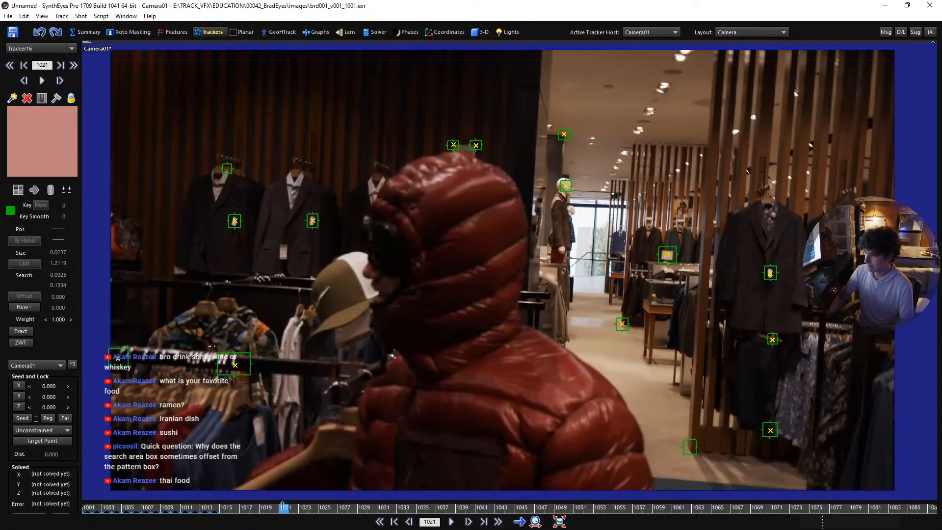
drag(282, 505, 156, 506)
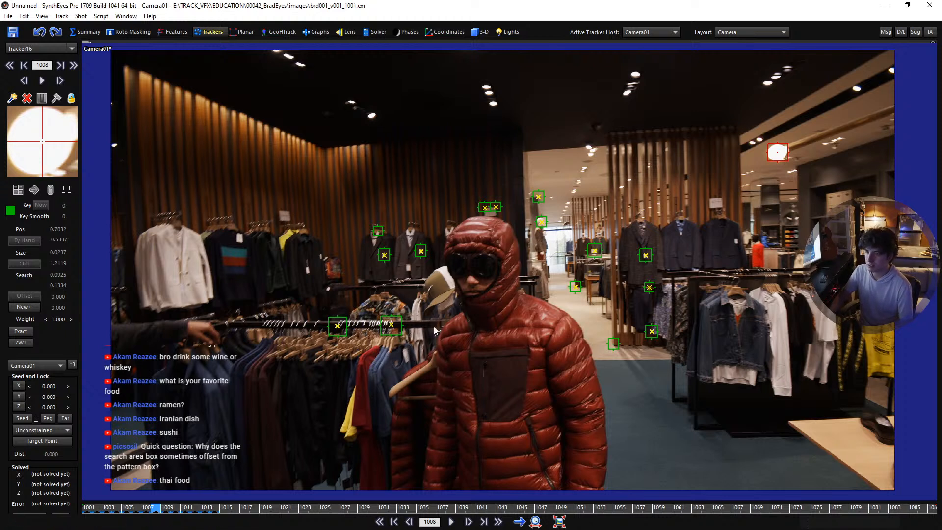
Add a tracker on the dark jacket's white price tag on frame 1008 with a search area of about 0.083 by 0.121
scroll(414, 287, up, 3)
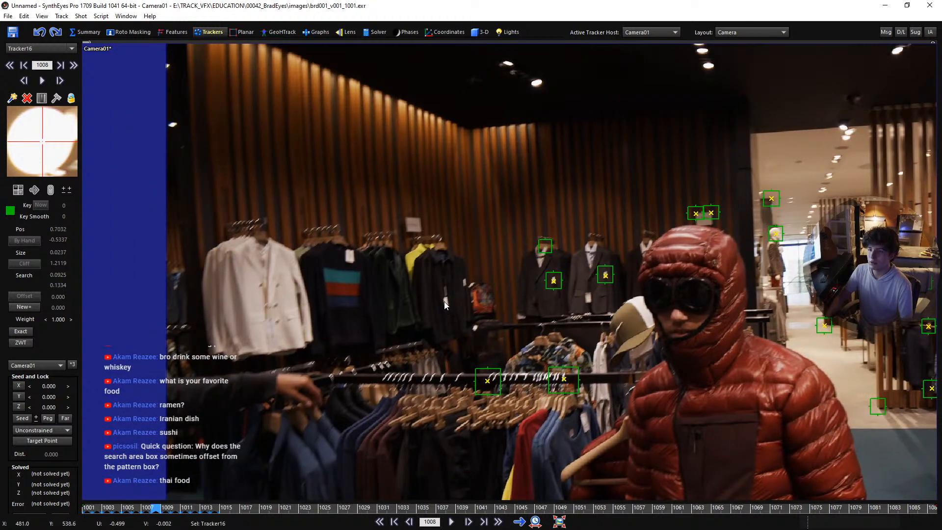
click(445, 305)
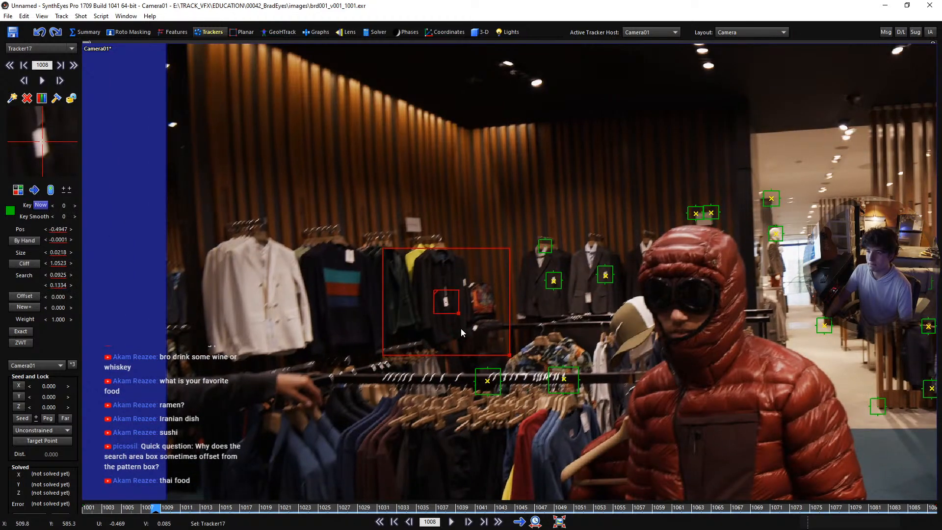
scroll(454, 309, up, 2)
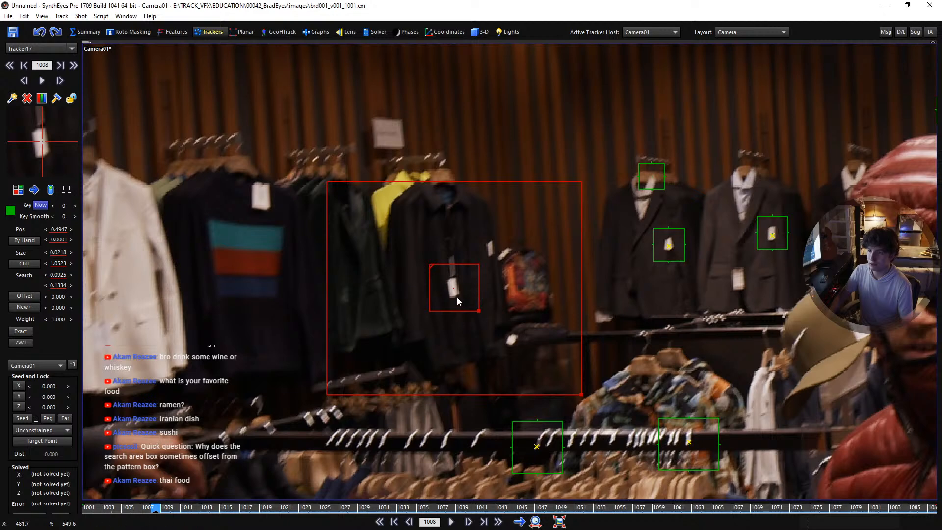
drag(581, 395, 571, 385)
scroll(499, 331, down, 1)
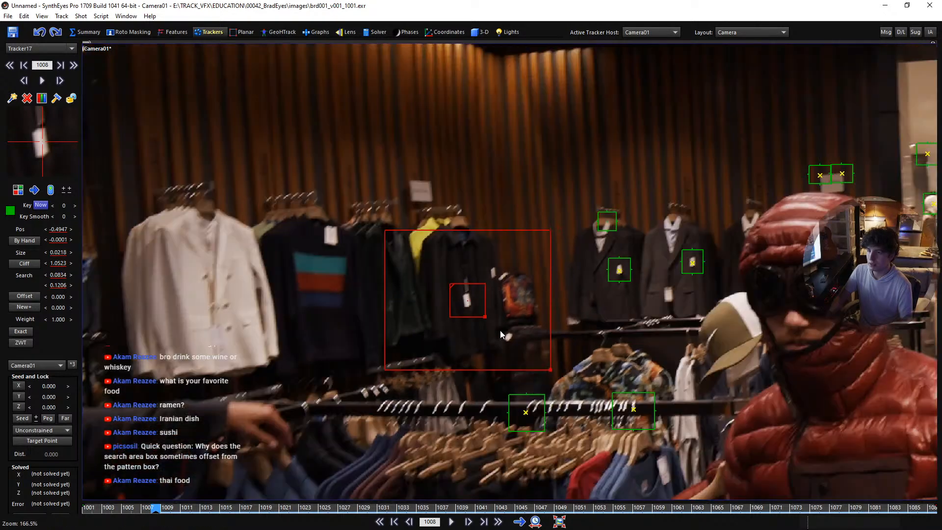
Try to track the jacket's price tag forward from frame 1008 to frame 1013 and step back through the result
scroll(499, 330, down, 2)
scroll(474, 333, up, 1)
middle_drag(492, 337, 510, 340)
key(d)
key(d)
key(d)
key(d)
key(d)
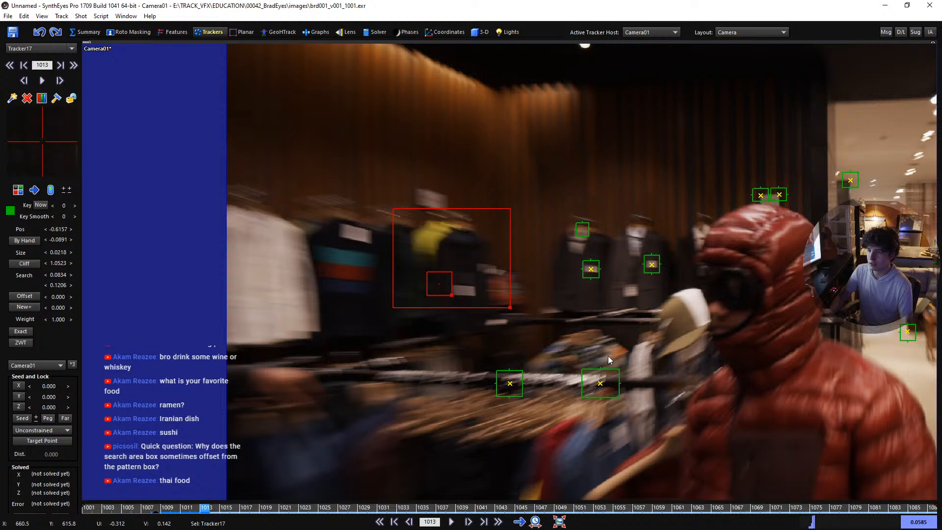
key(s)
key(s)
key(s)
key(s)
key(s)
key(s)
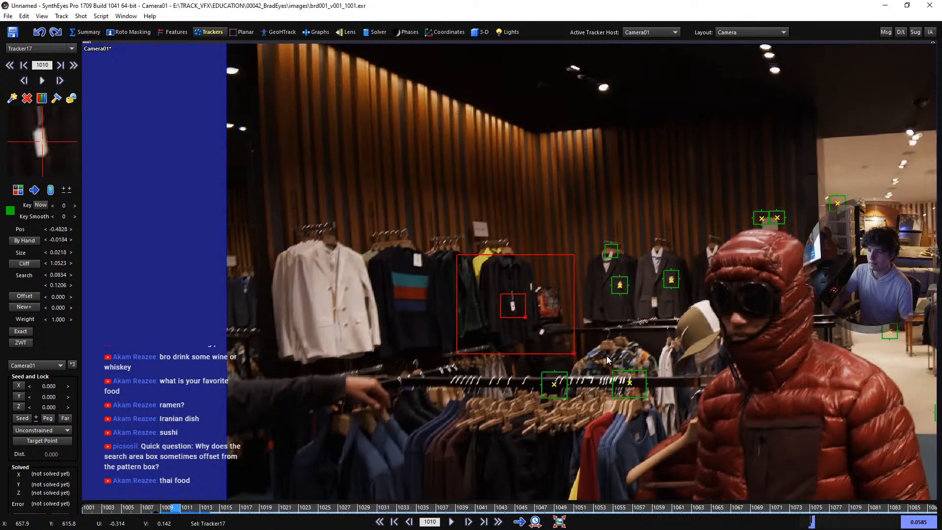
key(d)
key(d)
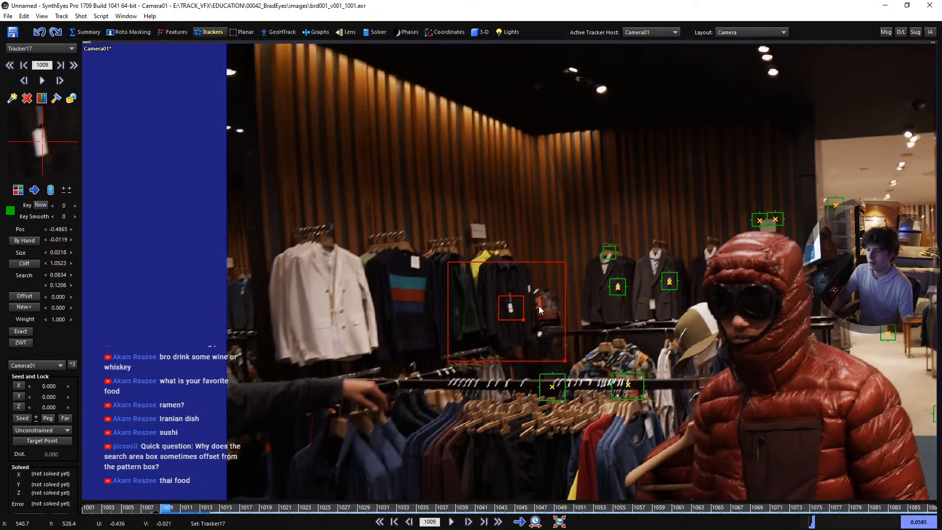
Enlarge the price tag tracker's search area on frame 1008 to about 0.970 by 0.989, covering nearly the whole image size
key(s)
drag(565, 363, 684, 441)
scroll(553, 333, down, 1)
drag(553, 333, 734, 420)
scroll(468, 257, up, 2)
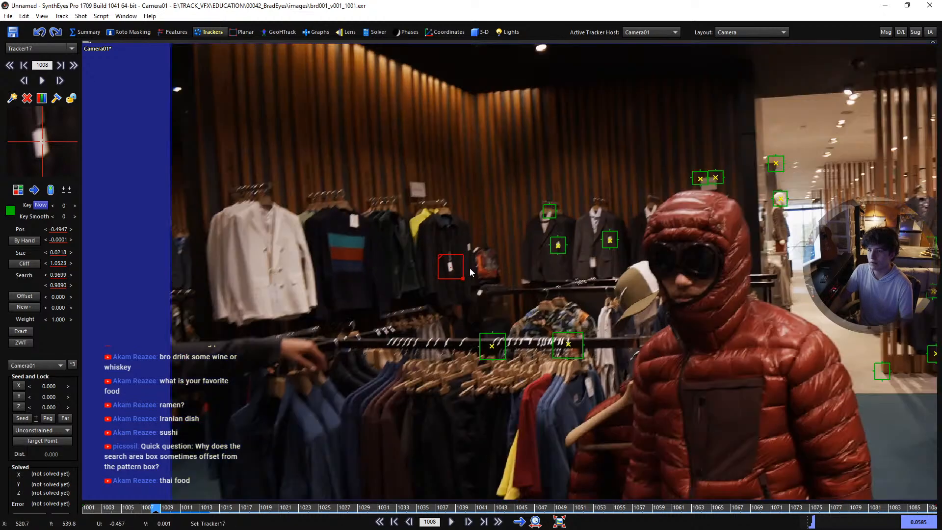
scroll(453, 272, down, 3)
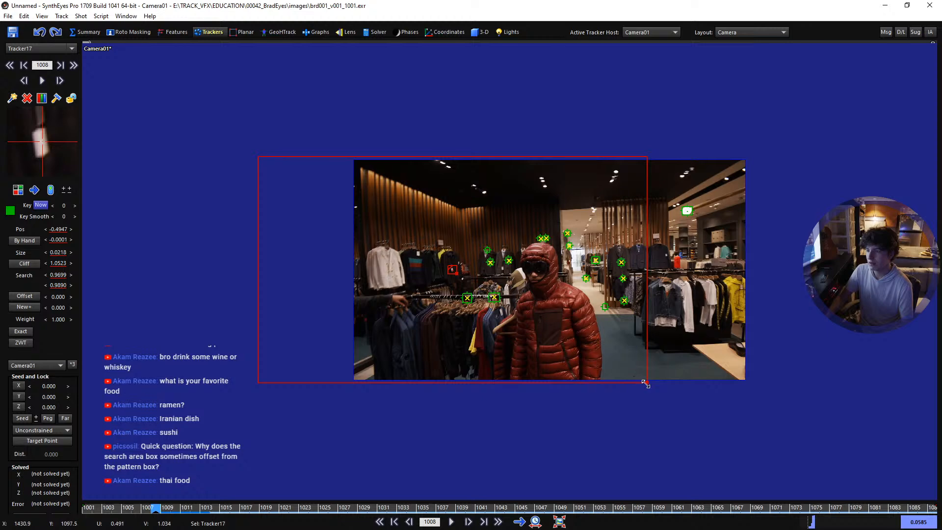
Shrink the price tag tracker's search area on frame 1008 to about 0.059 by 0.076
drag(646, 384, 473, 284)
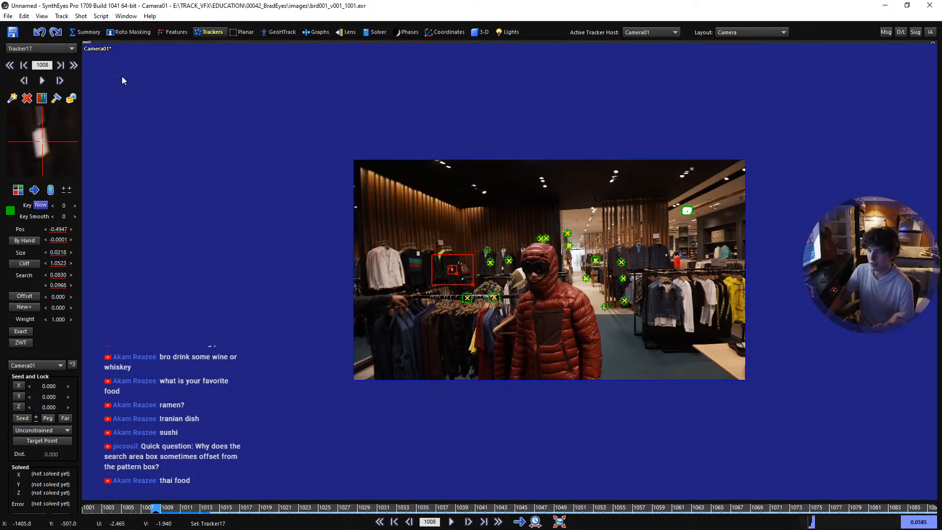
scroll(461, 261, up, 5)
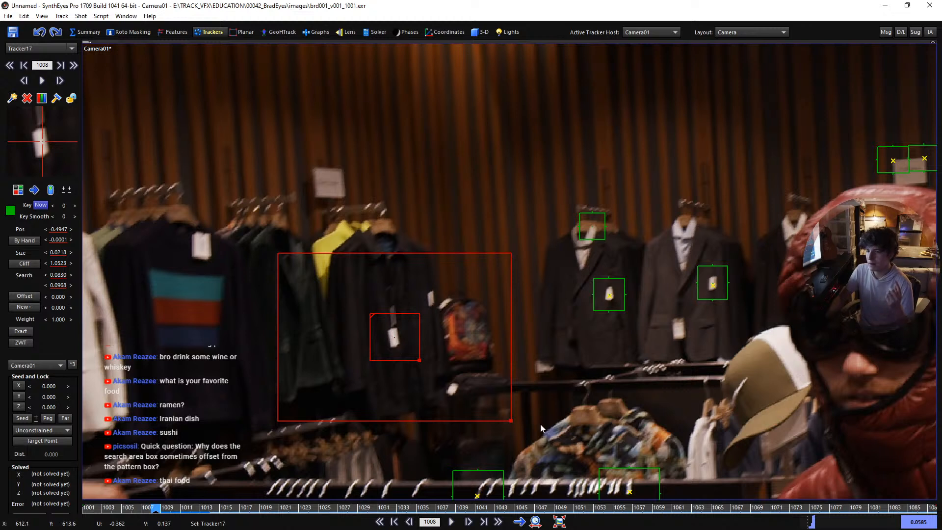
drag(512, 421, 484, 407)
Track the price tag forward from frame 1008 to frame 1012 using the reduced search area
key(s)
key(s)
key(s)
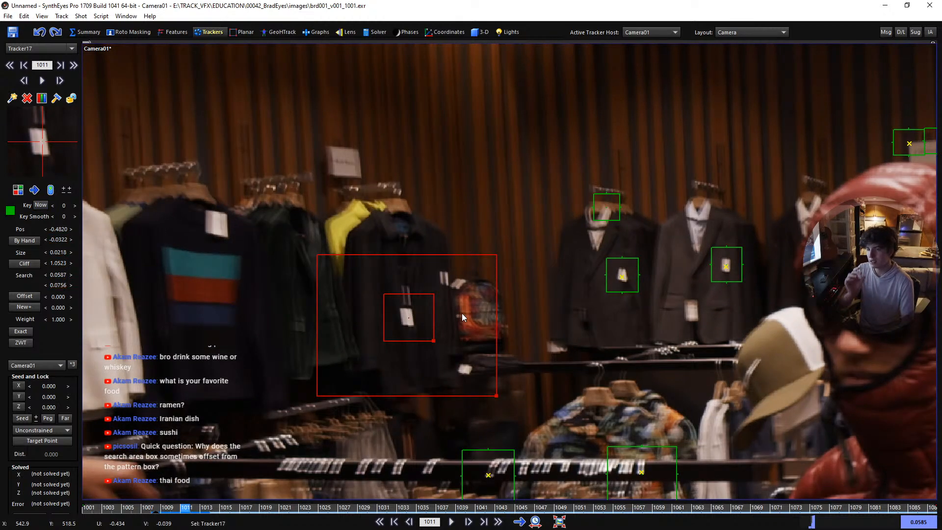
key(a)
key(a)
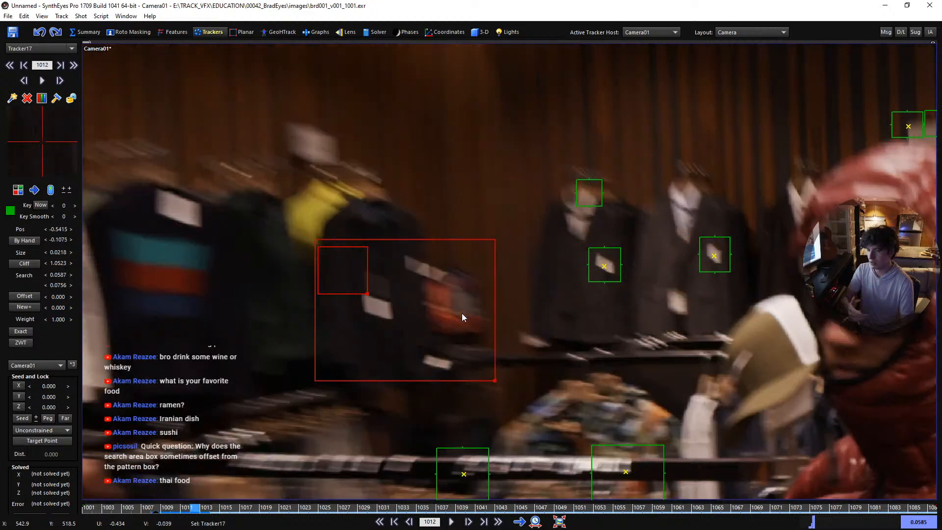
Step back and forth around frames 1010 to 1012 to compare the tag's movement with the pattern and search boxes
key(d)
key(d)
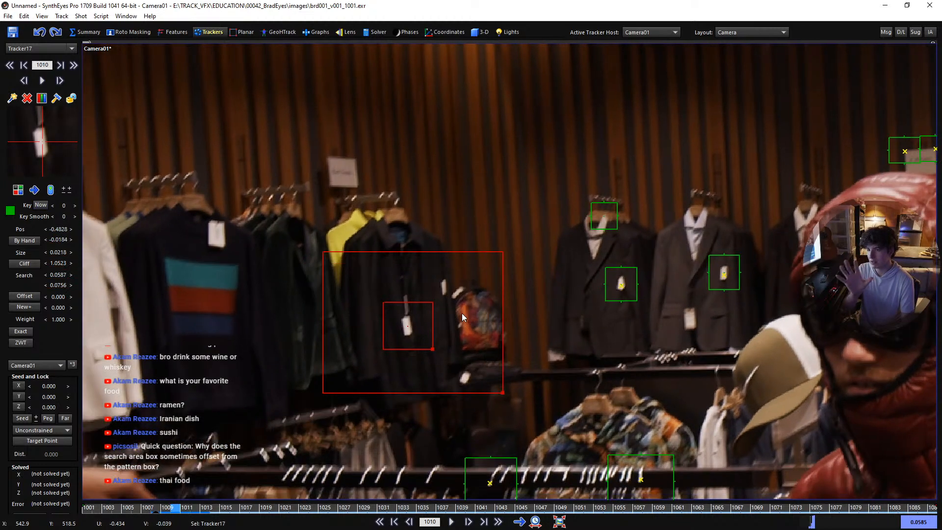
key(s)
key(s)
key(d)
key(s)
key(d)
key(d)
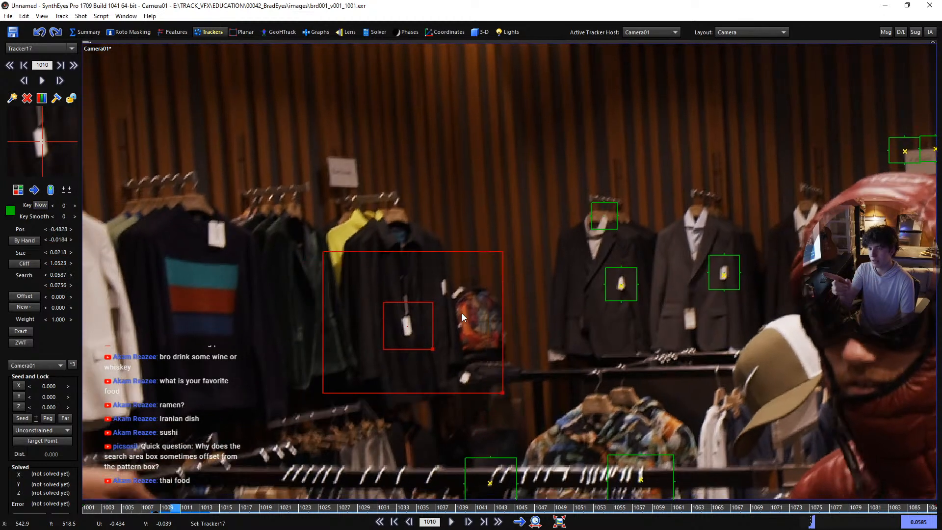
key(s)
key(s)
key(d)
key(d)
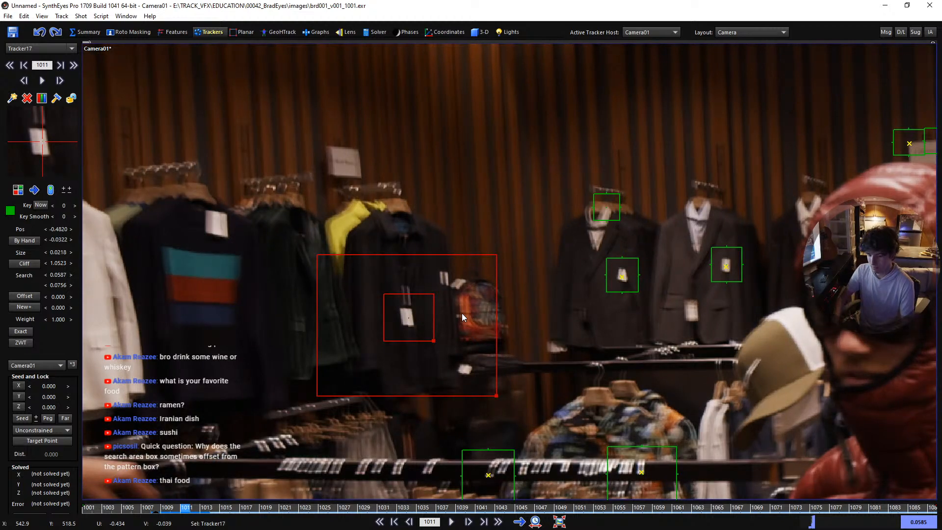
key(d)
key(s)
key(s)
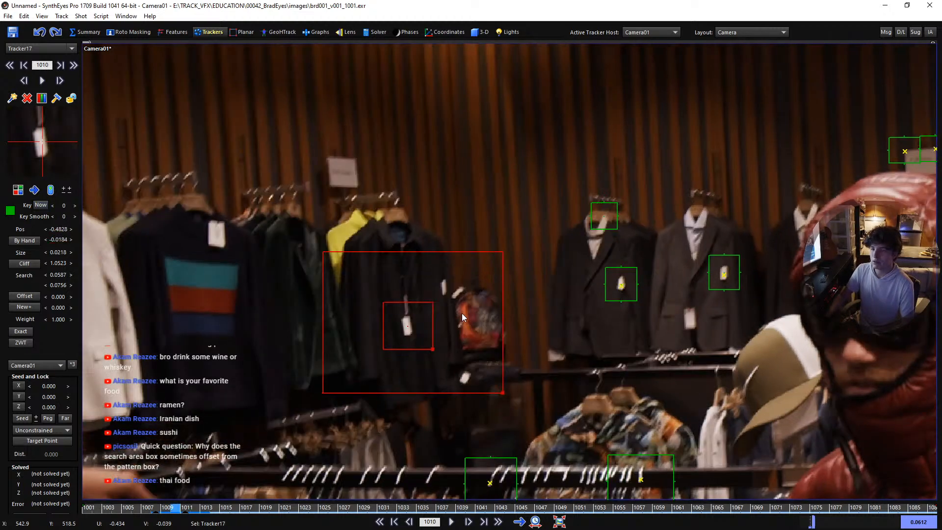
key(d)
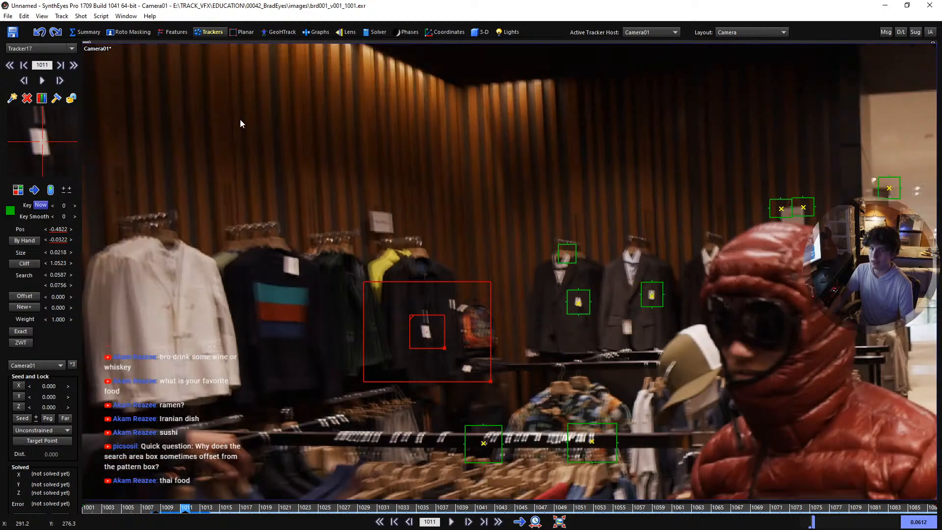
Switch the tracking mode to Re-track at existing and compare the price tag tracker between frames 1011 and 1012
click(62, 16)
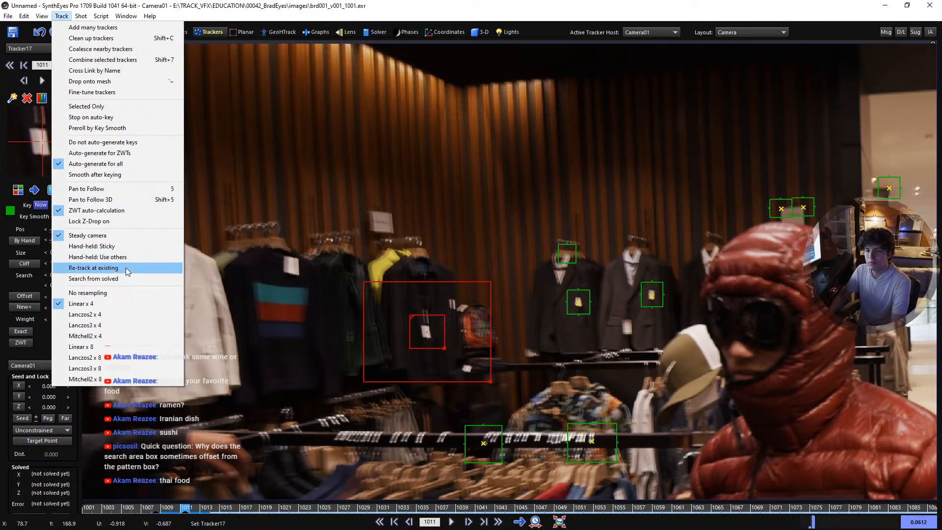
click(93, 268)
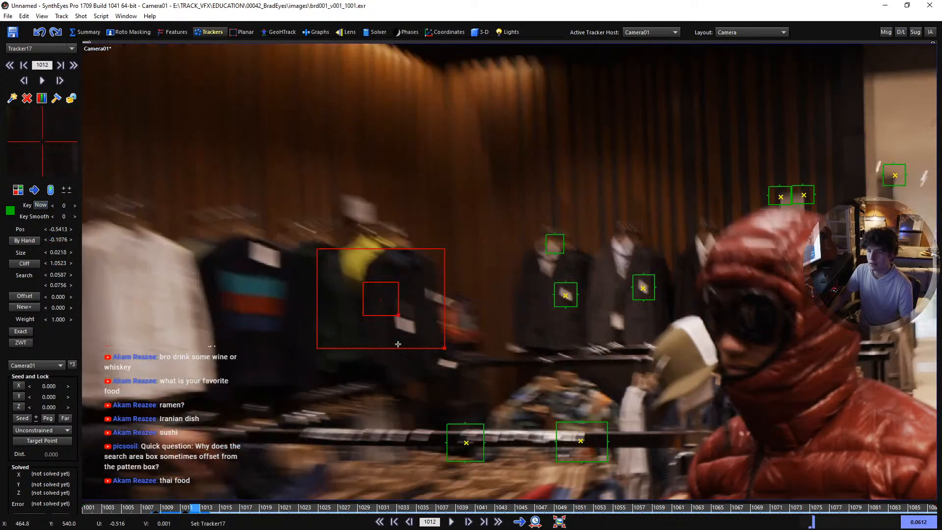
key(s)
key(d)
key(s)
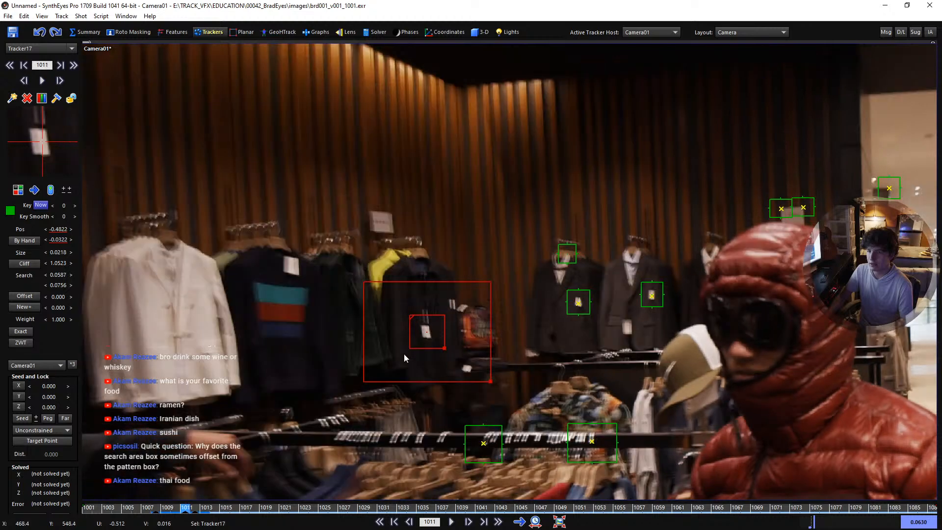
Advance the price tag tracker to frame 1014, repositioning it by hand on the blurred tag where it drifts
key(d)
key(d)
drag(362, 315, 356, 317)
key(d)
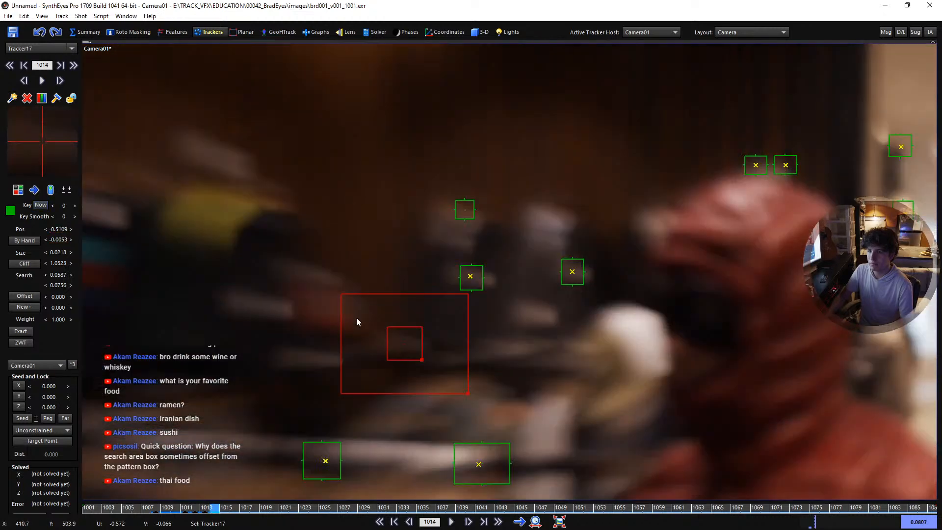
drag(260, 301, 261, 304)
scroll(403, 320, down, 4)
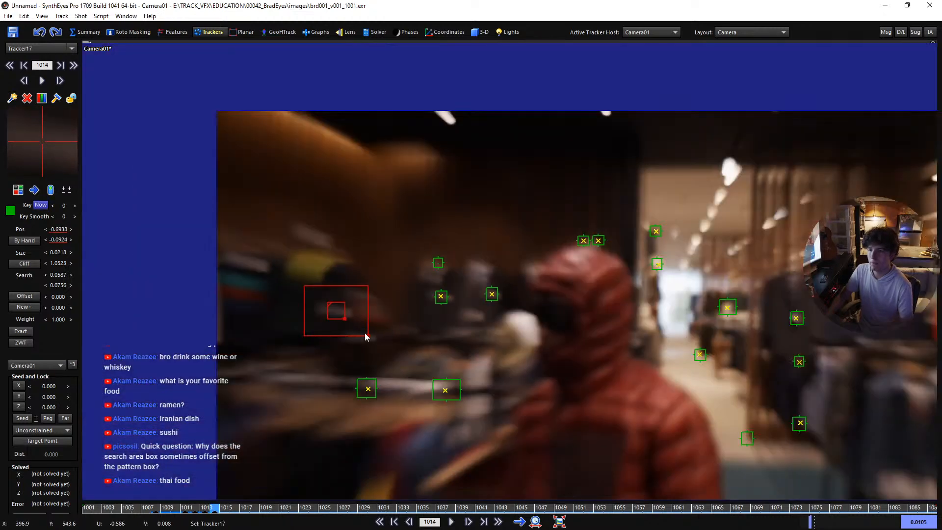
Enlarge the tag tracker's search area to about 0.313 by 0.351 and its pattern to about 0.037, and advance to frame 1016
middle_drag(364, 336, 536, 289)
drag(540, 296, 639, 356)
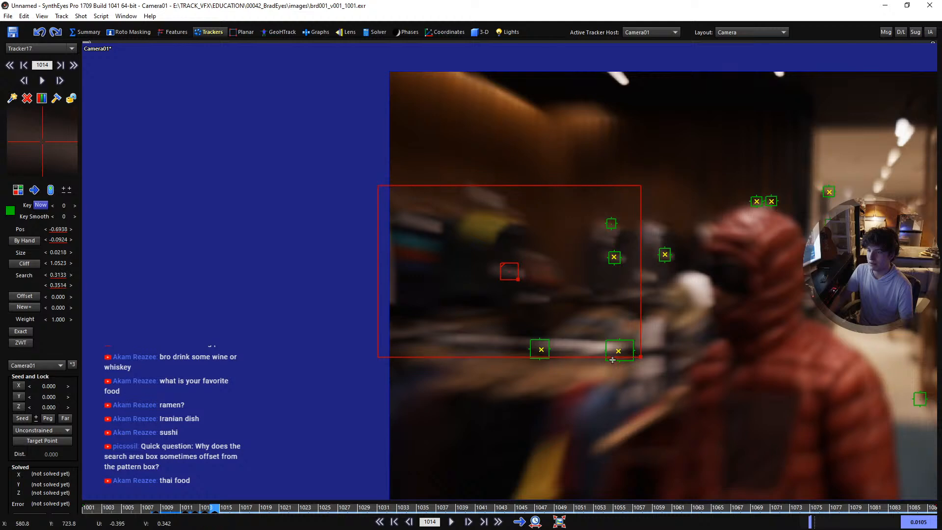
scroll(563, 325, up, 3)
drag(523, 284, 535, 286)
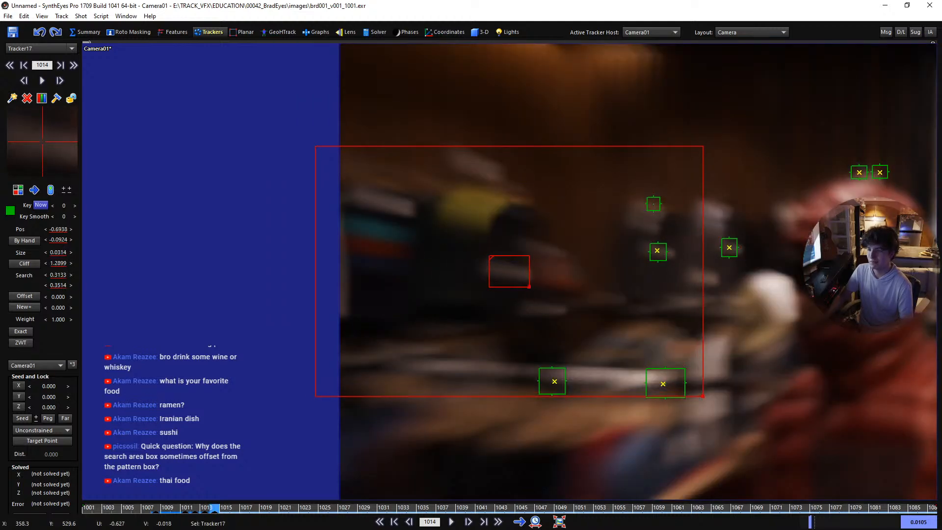
key(d)
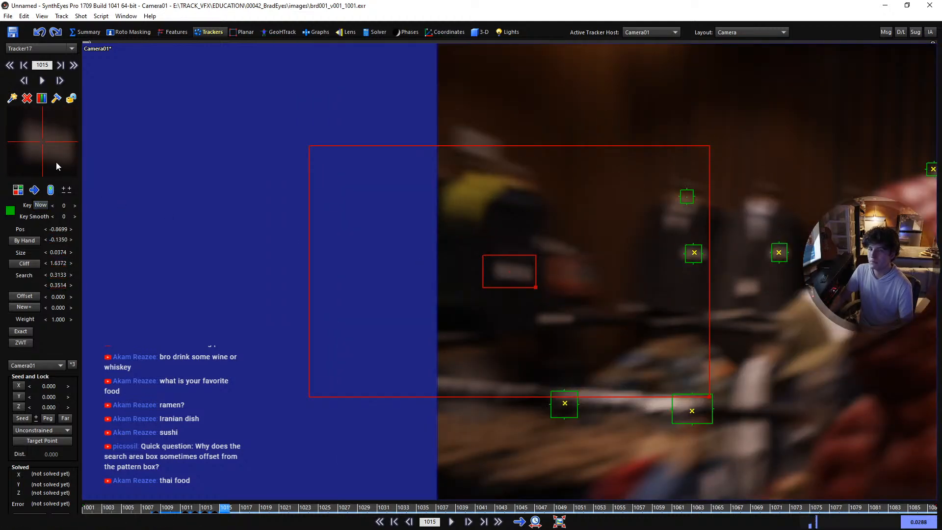
key(d)
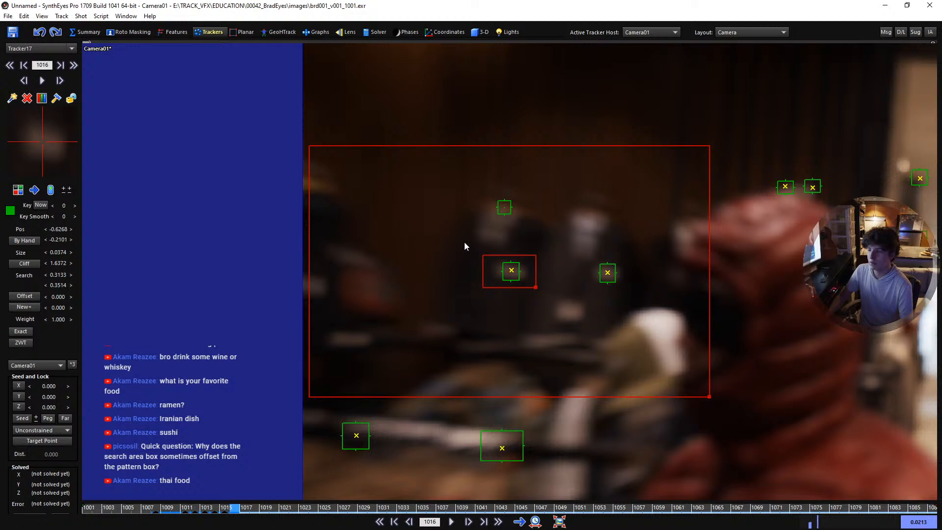
Step forward from frame 1016 to frame 1040 to examine whether the price tag stays inside the image
key(d)
key(d)
key(d)
key(d)
key(d)
key(d)
key(d)
key(d)
key(d)
key(d)
key(d)
key(d)
key(d)
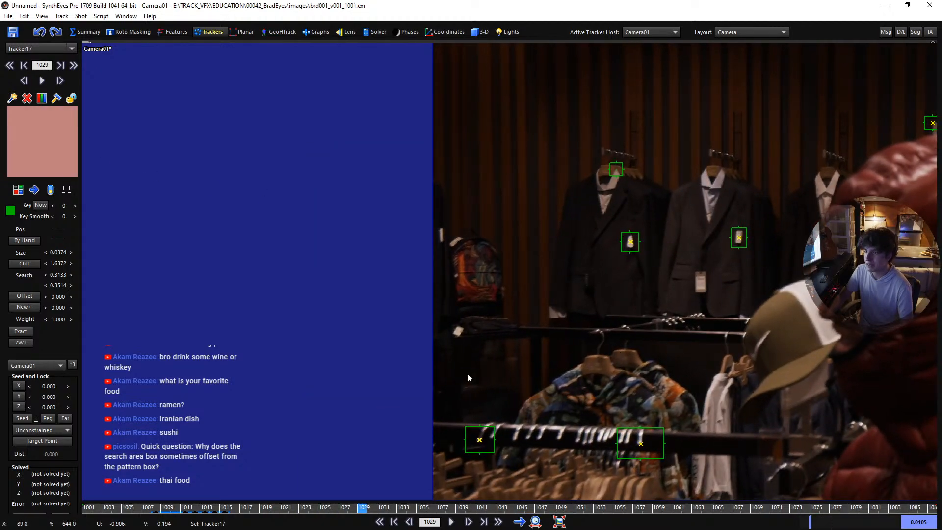
key(d)
key(d)
key(d)
key(d)
key(d)
key(d)
key(d)
key(d)
key(d)
key(d)
key(d)
key(d)
key(d)
key(d)
key(d)
key(d)
key(d)
key(d)
key(d)
key(d)
key(d)
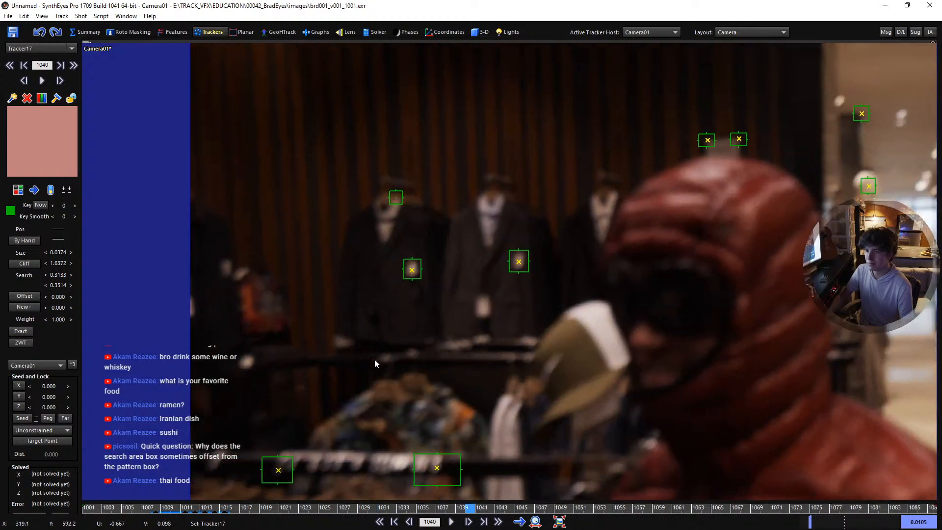
Reverse the tracking direction, track the price tag back to frame 1001 and lock its tracker
key(a)
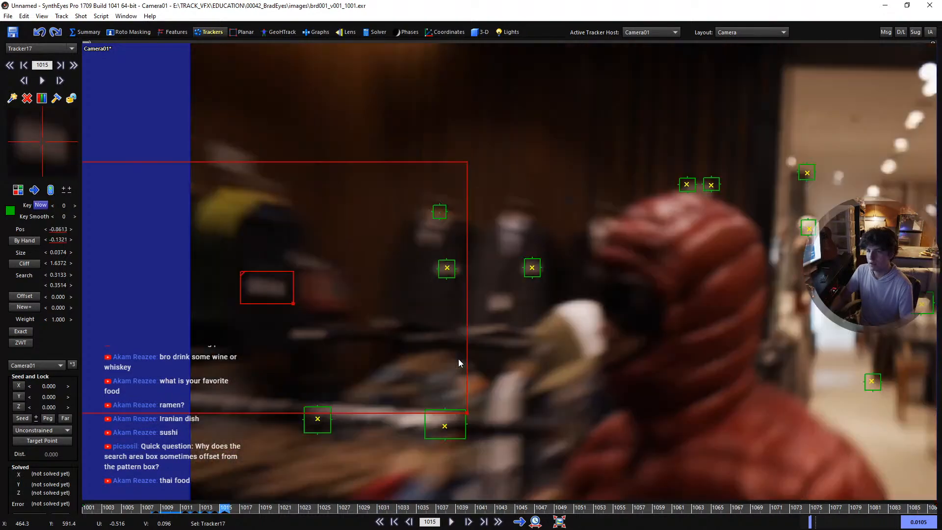
key(shift+a)
key(f)
scroll(469, 368, up, 4)
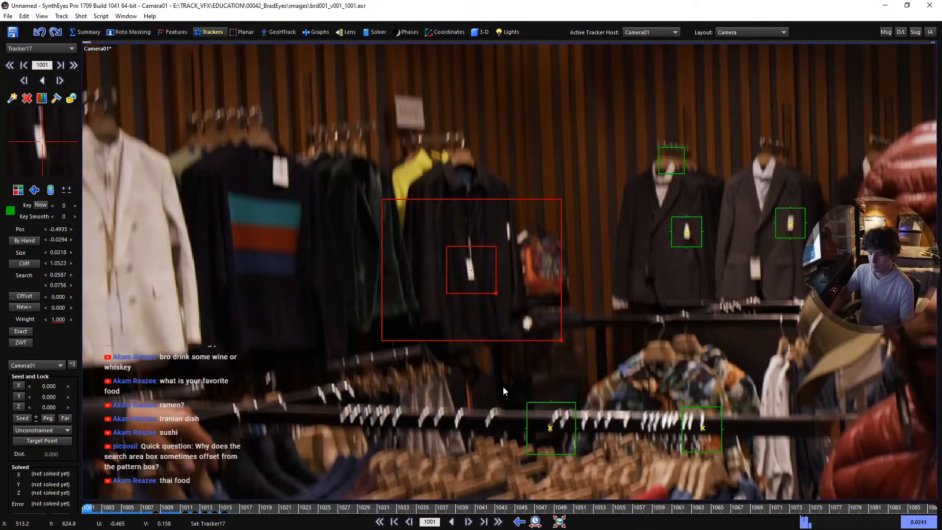
key(l)
Play the shot from frame 1001 to about frame 1082 to review tracker coverage and look for further features
key(space)
scroll(404, 366, down, 2)
key(space)
scroll(491, 377, down, 3)
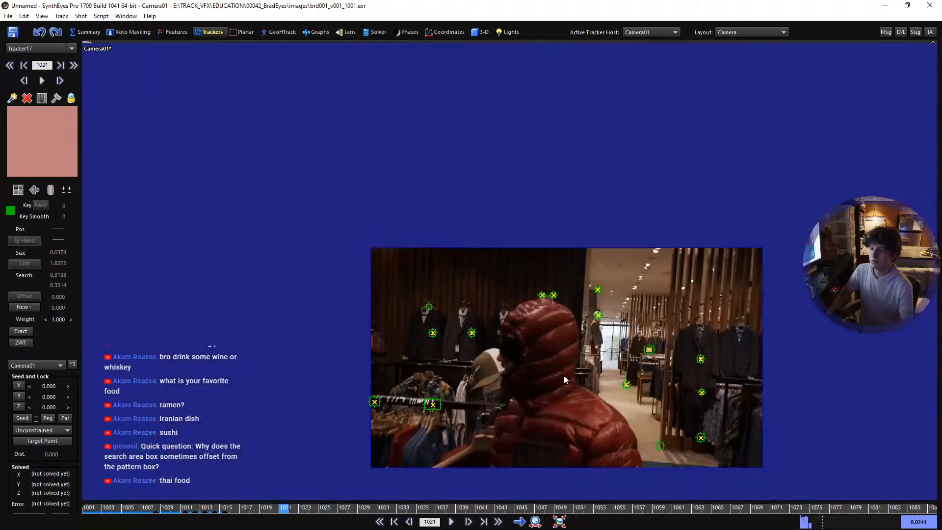
key(shift+a)
scroll(564, 309, up, 3)
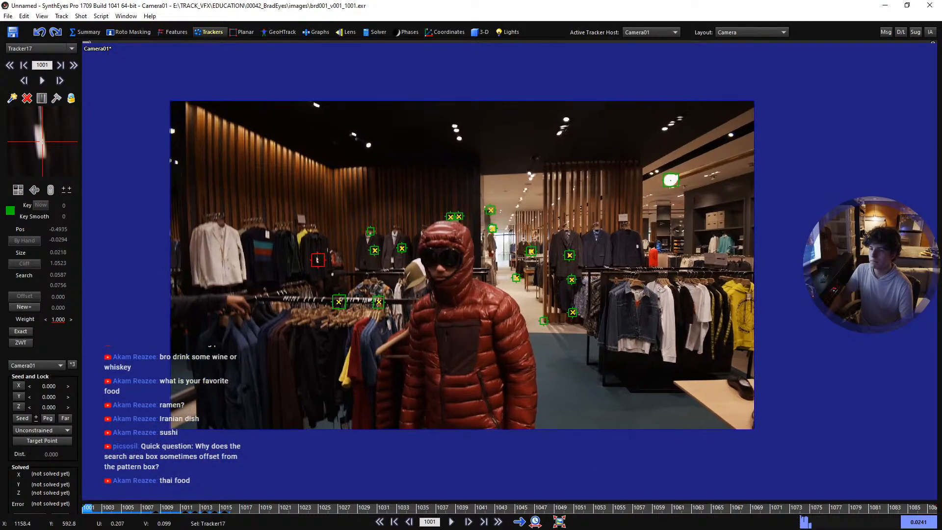
key(space)
scroll(527, 272, up, 3)
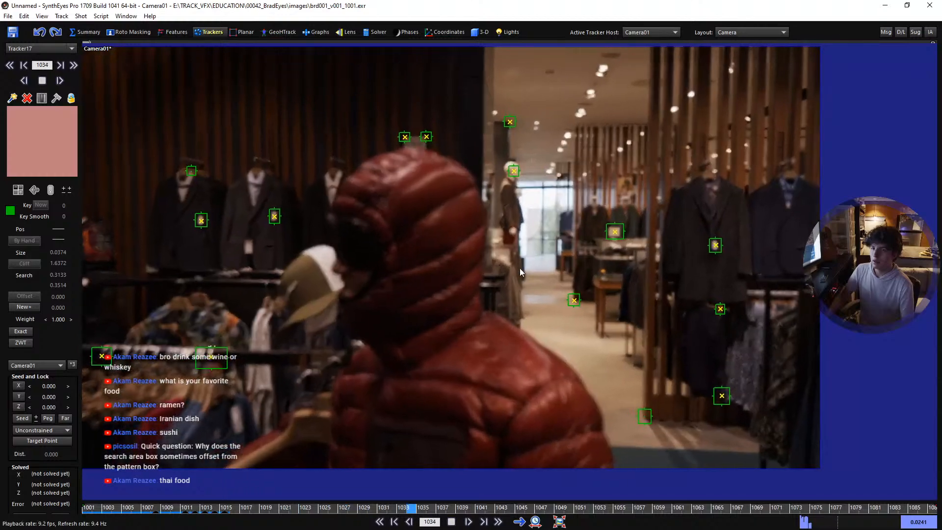
middle_drag(496, 258, 546, 278)
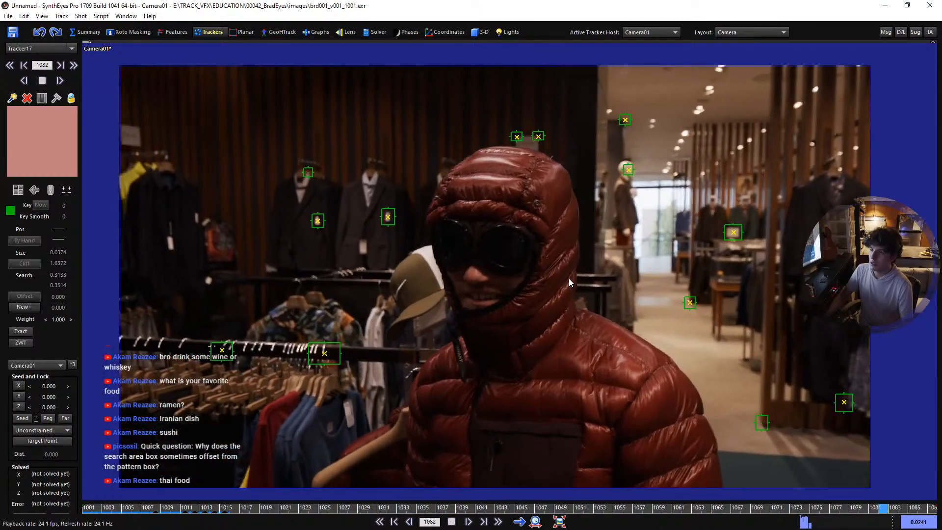
Add a tracker on the upper ceiling light at frame 1074 and shrink its pattern size to about 0.022
key(space)
key(s)
key(s)
key(s)
key(s)
key(s)
key(s)
key(s)
key(s)
key(s)
key(s)
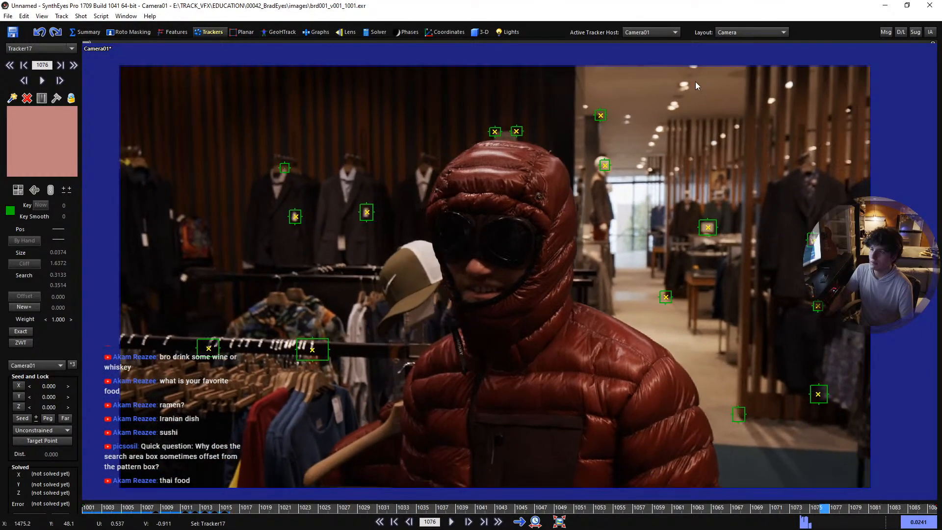
scroll(696, 81, up, 3)
key(s)
key(s)
middle_drag(649, 87, 555, 182)
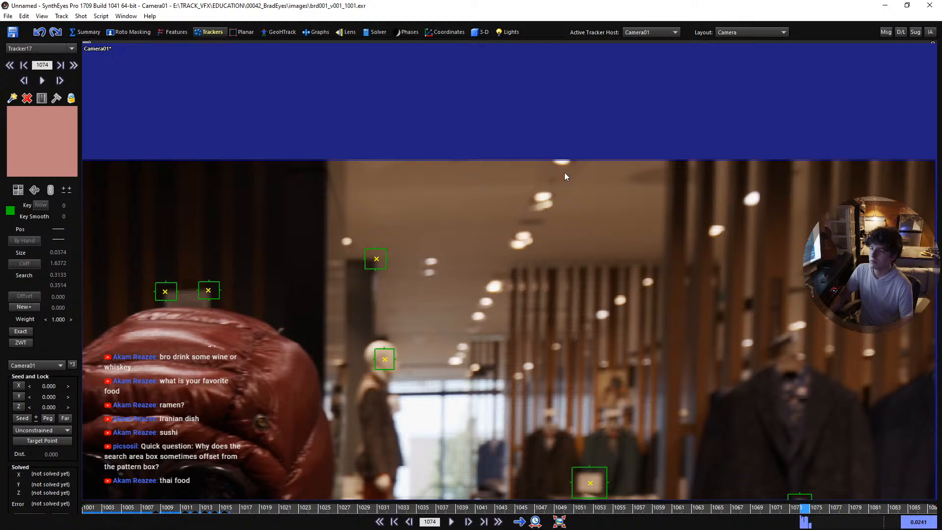
scroll(549, 192, up, 2)
click(549, 195)
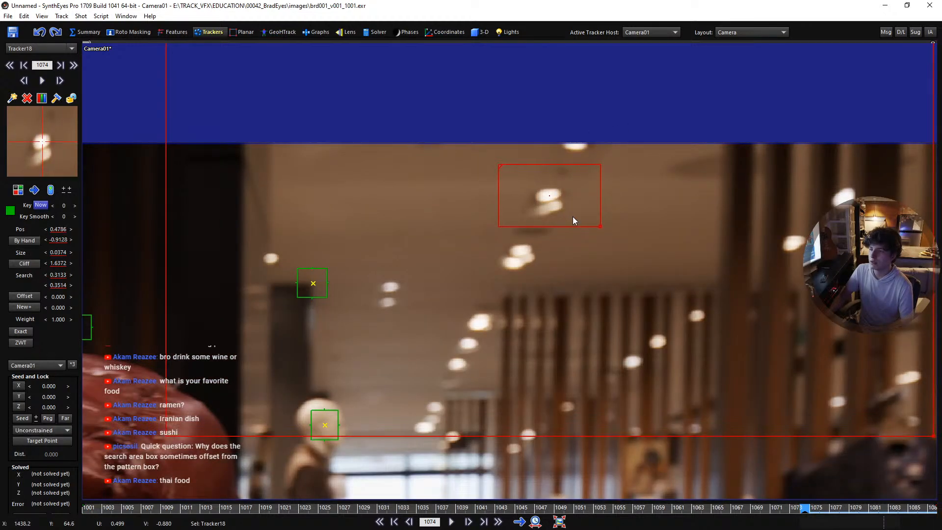
drag(600, 227, 573, 216)
middle_drag(562, 139, 522, 216)
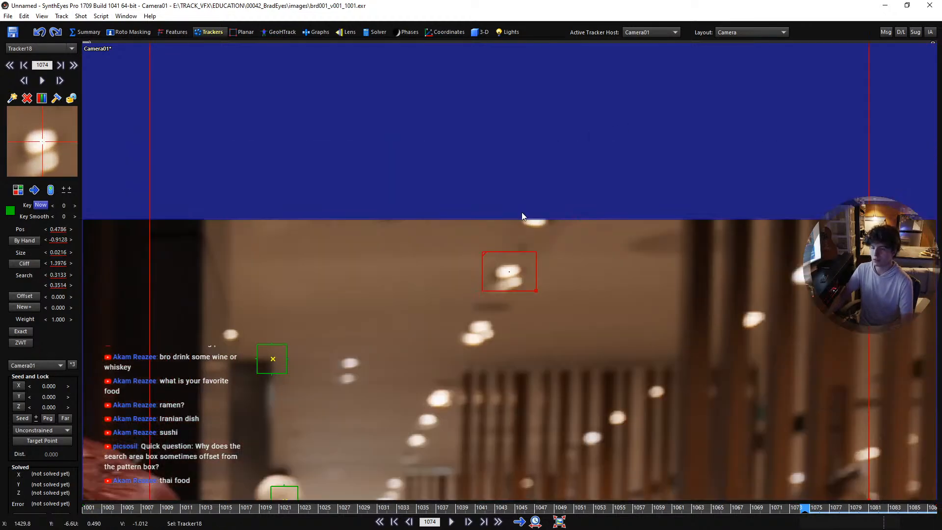
Track the ceiling light forward from frame 1074
key(b)
key(b)
key(space)
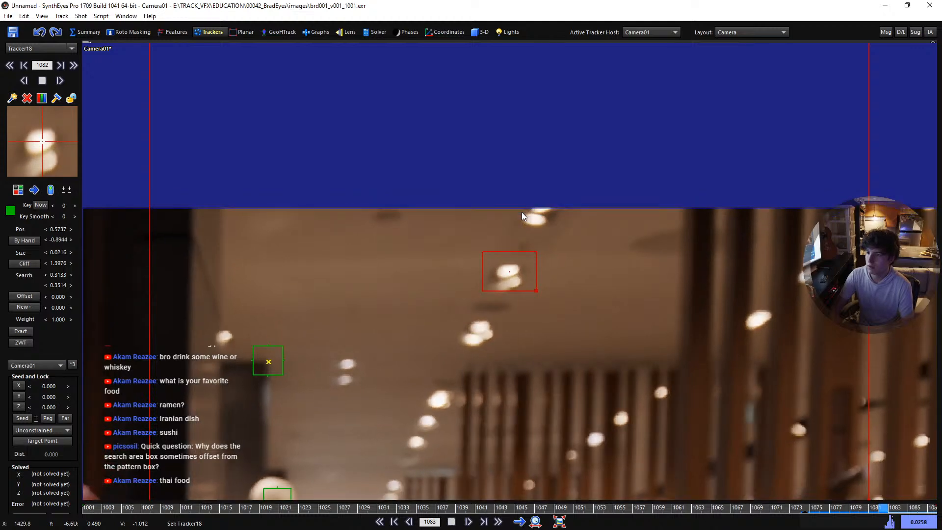
Return to frame 1074, reverse the tracking direction and track the ceiling light back to frame 1041
key(a)
key(f)
key(a)
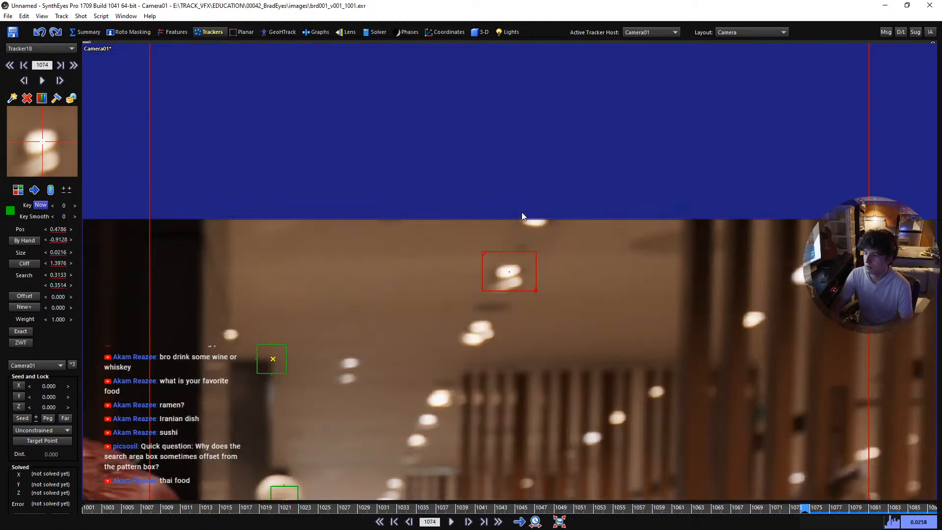
key(b)
key(space)
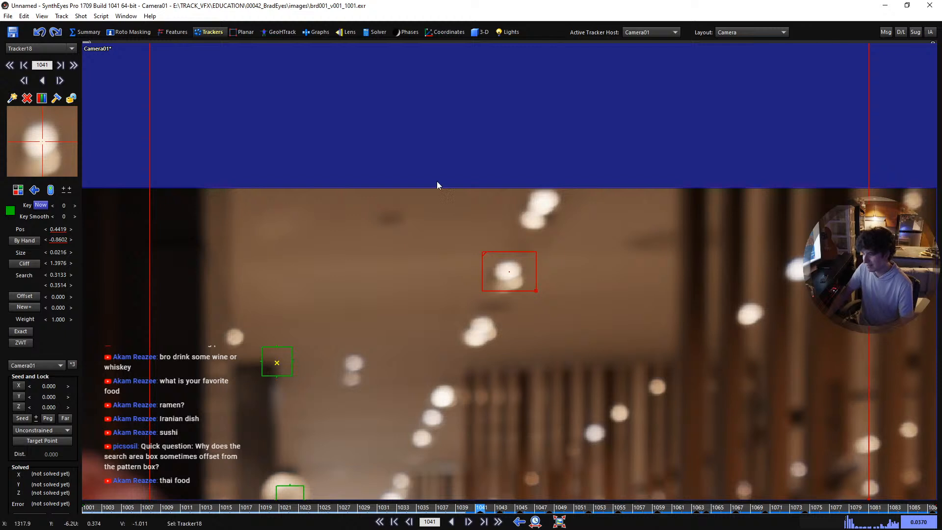
Work back from frame 1041 to frame 1037, adding manual position keys to keep the tracker centered on the ceiling light
scroll(43, 142, up, 1)
scroll(43, 142, down, 1)
scroll(43, 142, up, 1)
click(43, 142)
scroll(43, 141, up, 1)
click(43, 141)
scroll(43, 140, up, 1)
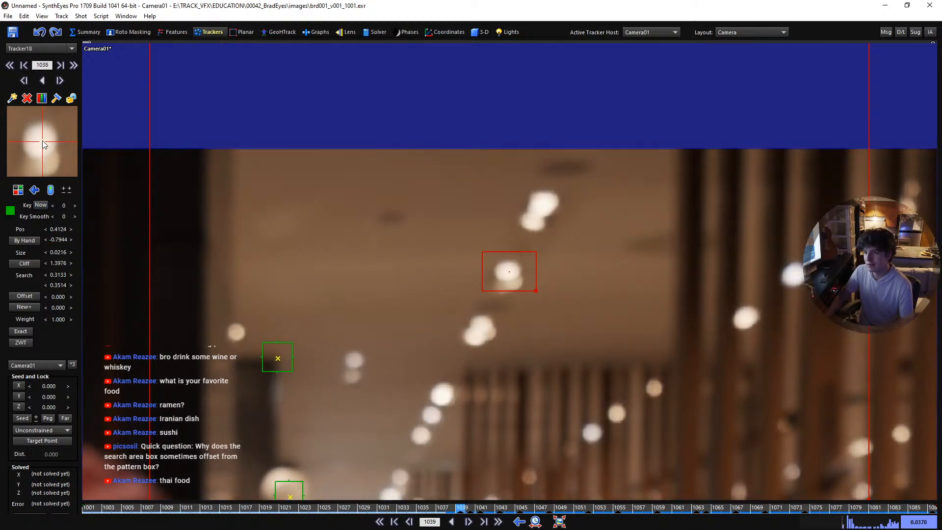
scroll(43, 142, up, 1)
scroll(42, 142, down, 1)
scroll(43, 142, up, 1)
click(43, 142)
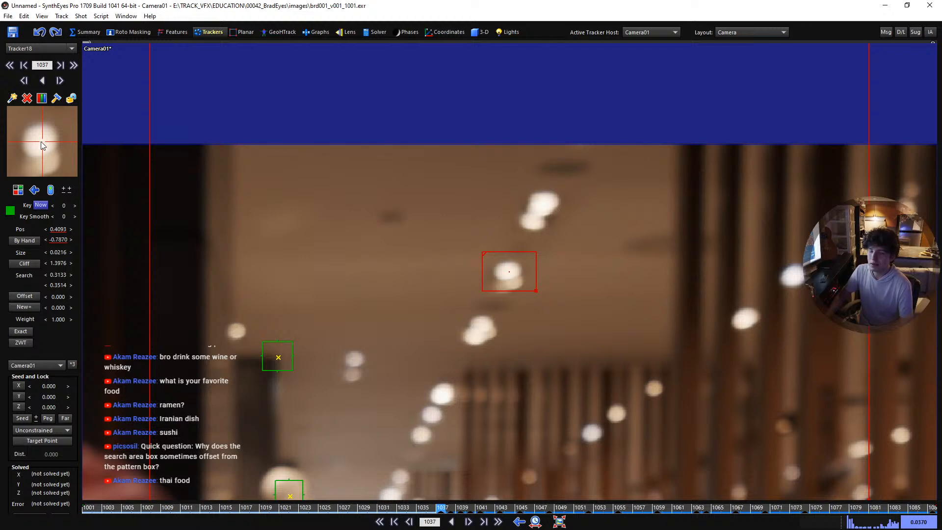
Track the ceiling light backward one frame at a time from frame 1037 to frame 1018
scroll(42, 145, up, 2)
scroll(43, 145, up, 1)
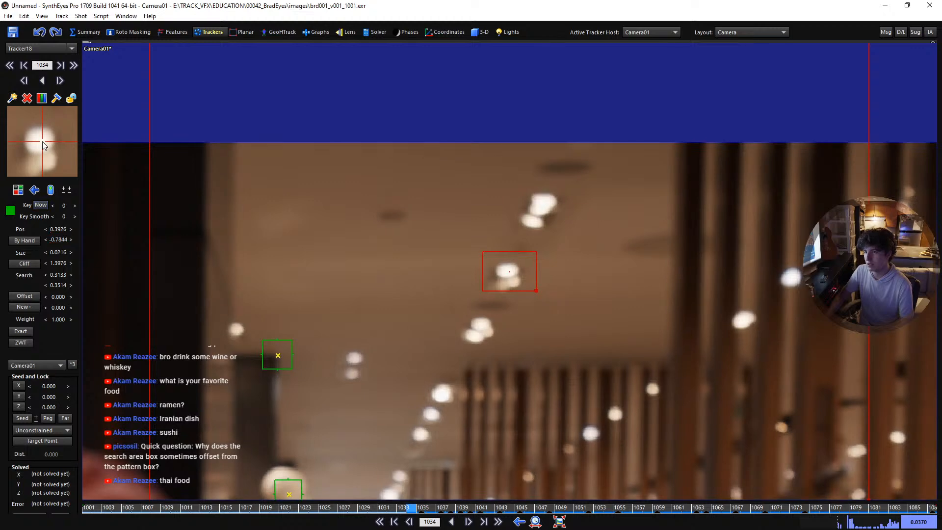
scroll(42, 145, up, 3)
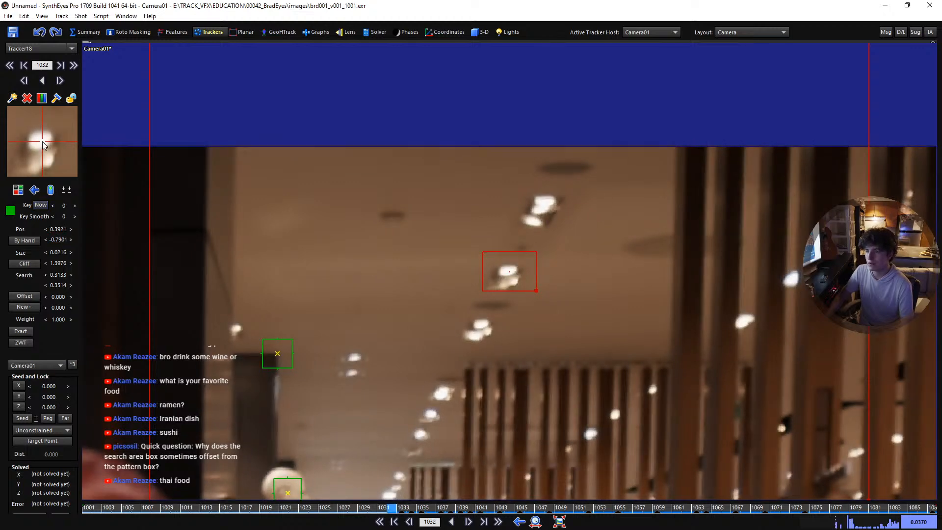
scroll(42, 145, up, 2)
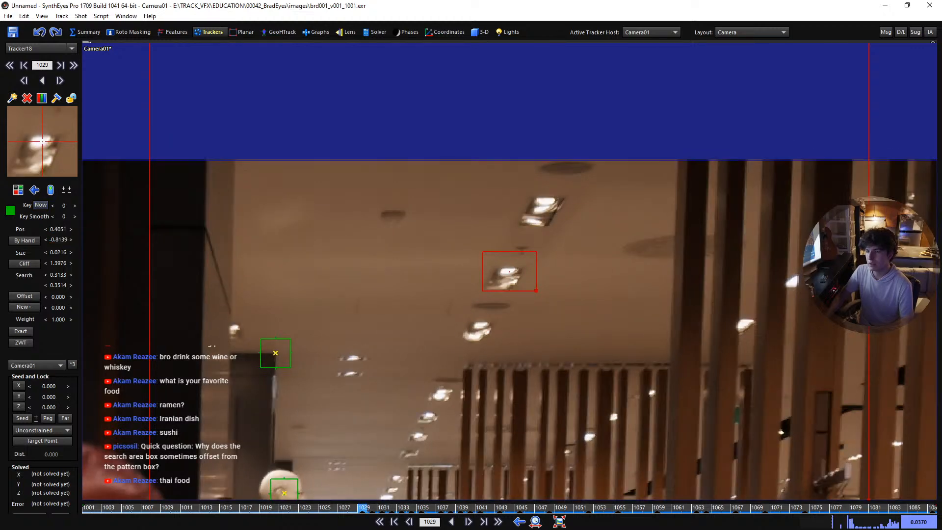
scroll(42, 145, up, 8)
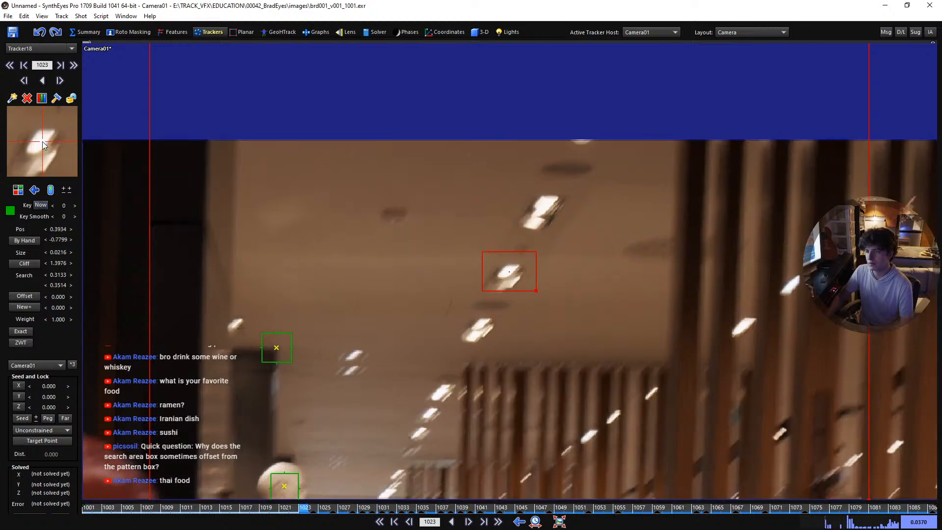
scroll(42, 145, up, 3)
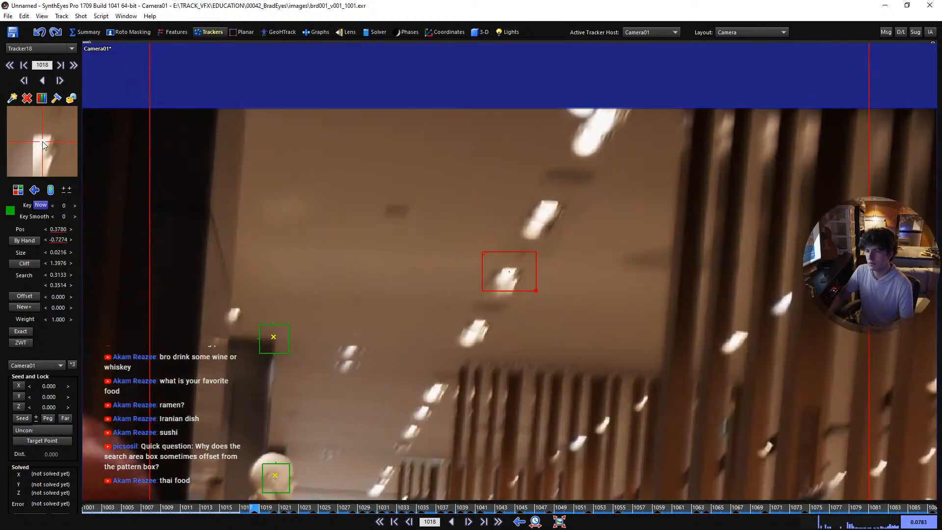
Track the ceiling light backward from frame 1018 to frame 1012, recentering the tracker by hand where it slips, such as frame 1017
scroll(51, 141, up, 1)
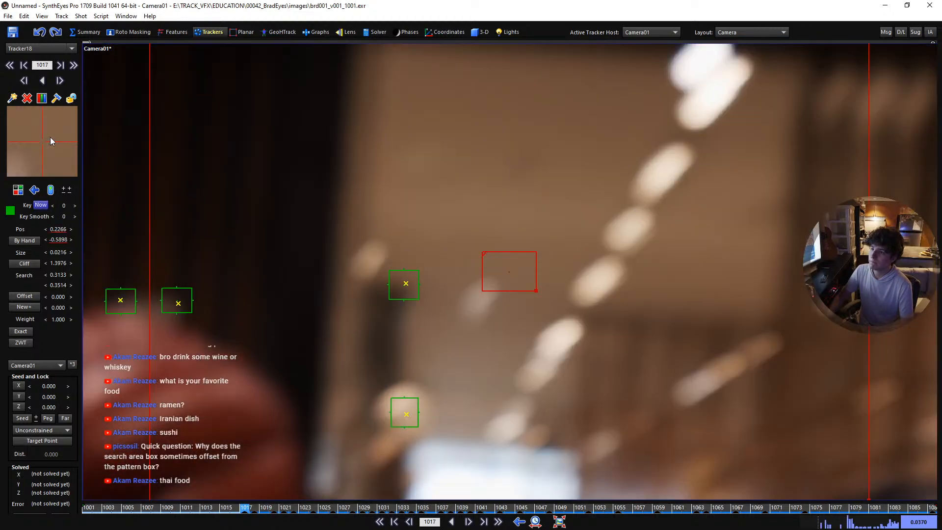
mouse_move(51, 141)
mouse_down()
mouse_move(61, 125)
mouse_move(59, 133)
mouse_up()
scroll(43, 142, up, 2)
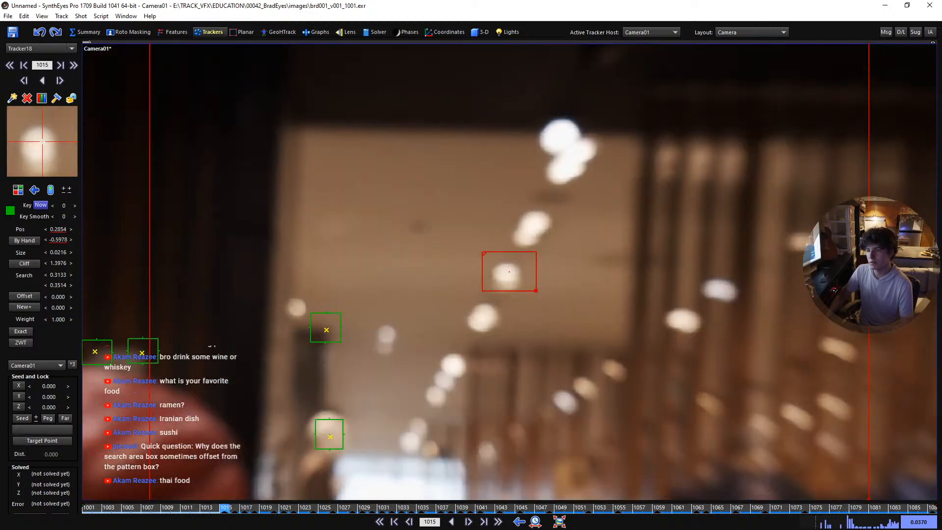
scroll(42, 145, up, 1)
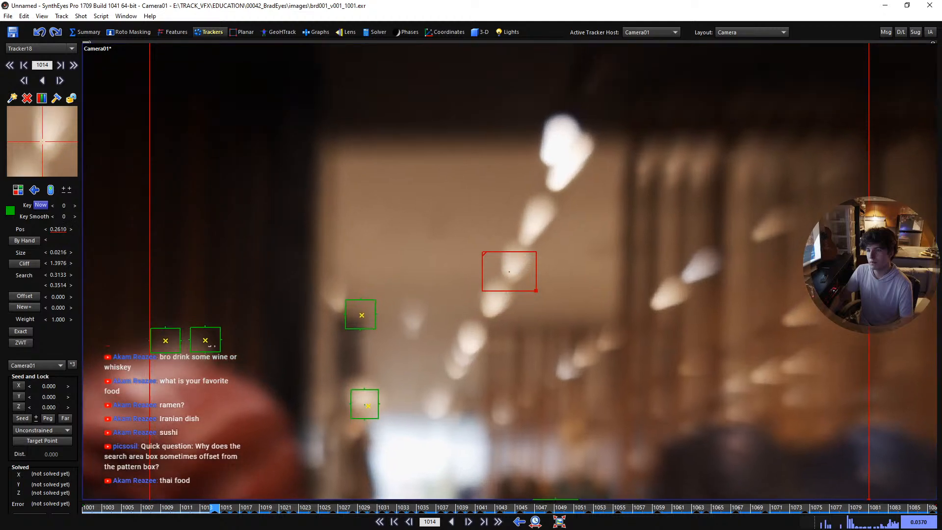
scroll(42, 142, up, 1)
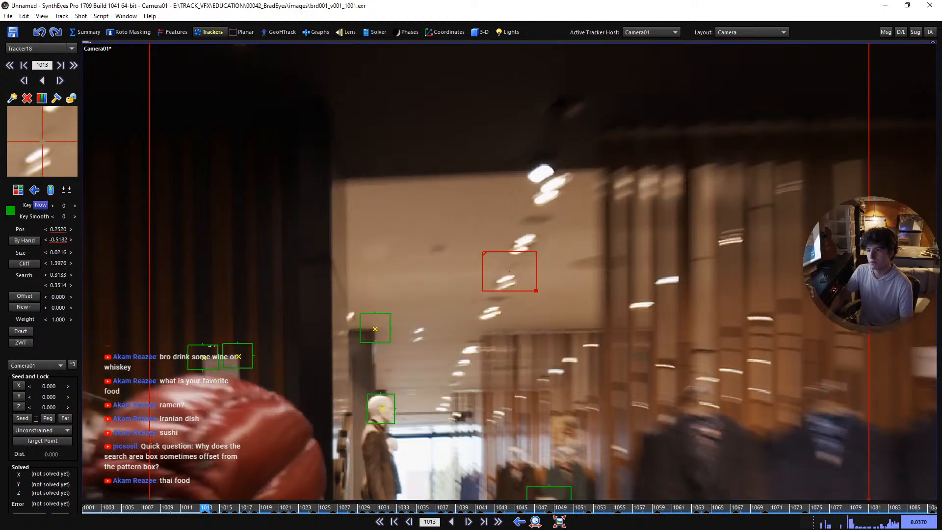
scroll(44, 144, up, 1)
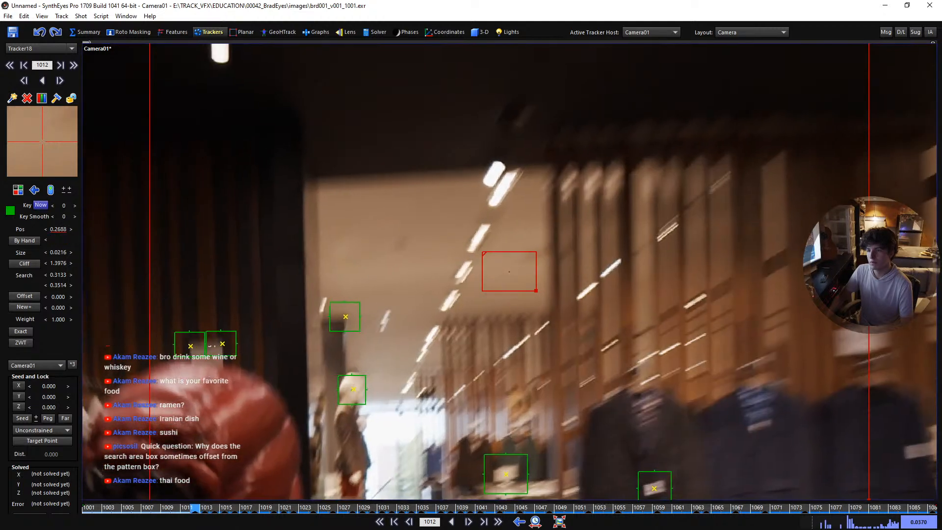
Recenter the tracker on the ceiling light at frame 1012, compare it with the adjacent frame and continue to frame 1011
drag(42, 141, 43, 141)
scroll(42, 141, down, 1)
scroll(42, 141, up, 1)
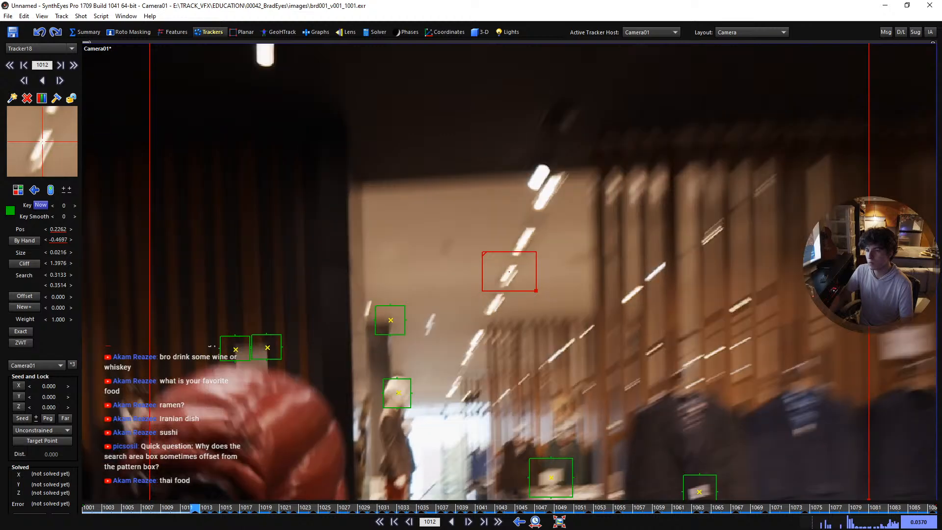
scroll(43, 142, up, 1)
scroll(43, 141, down, 1)
scroll(43, 144, up, 1)
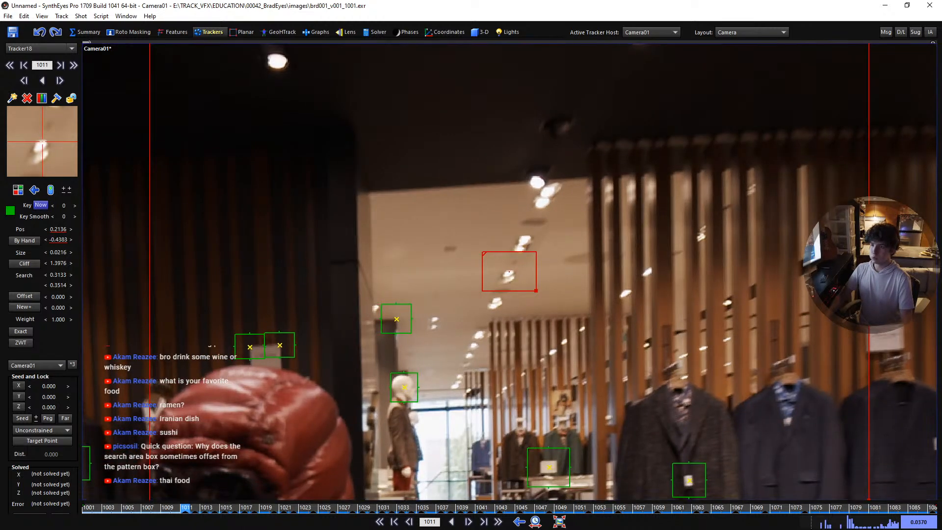
Finish tracking the ceiling light backward from frame 1011 to frame 1001 and lock the tracker
scroll(40, 148, up, 2)
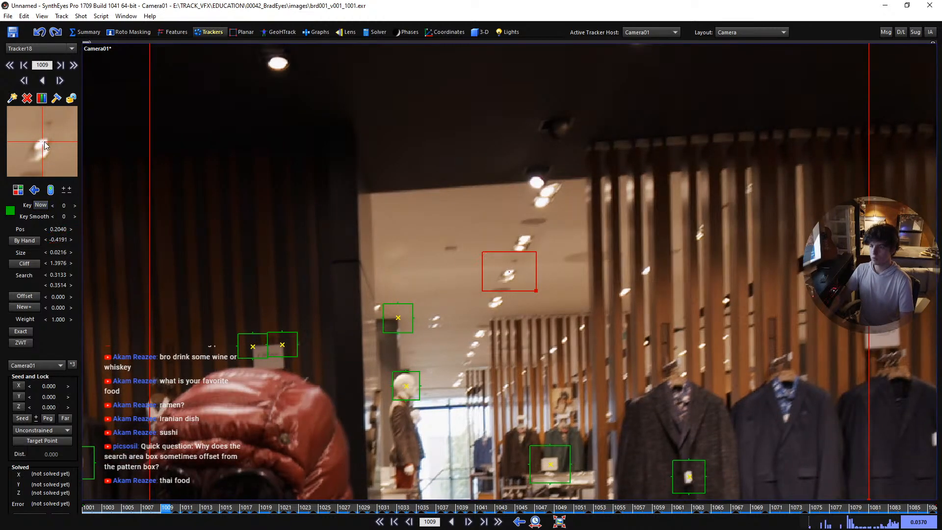
scroll(44, 145, up, 4)
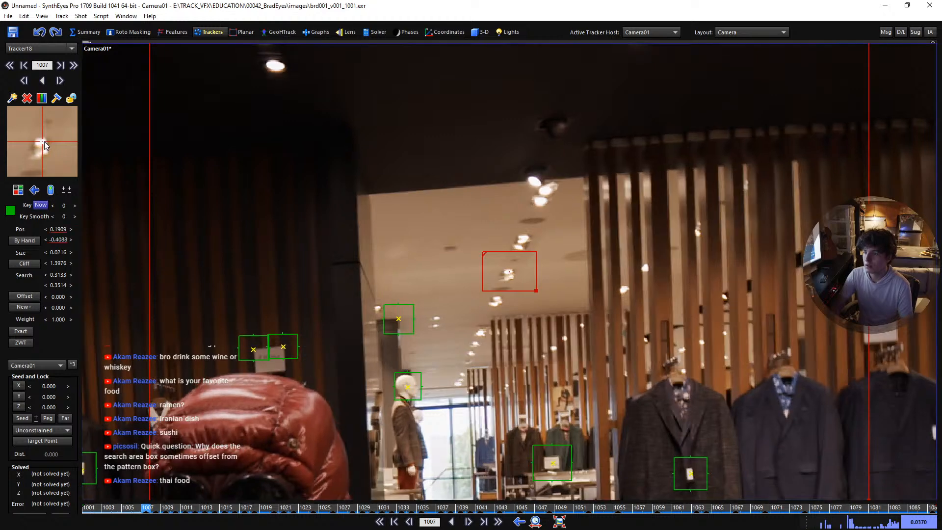
scroll(45, 145, up, 4)
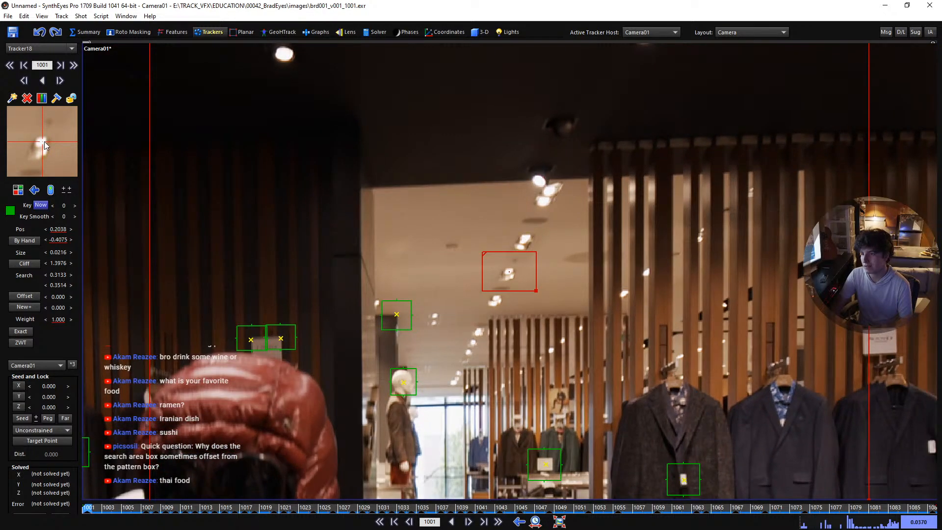
key(l)
Solve the camera with the new ceiling-light tracker included and accept the solve
scroll(467, 283, down, 3)
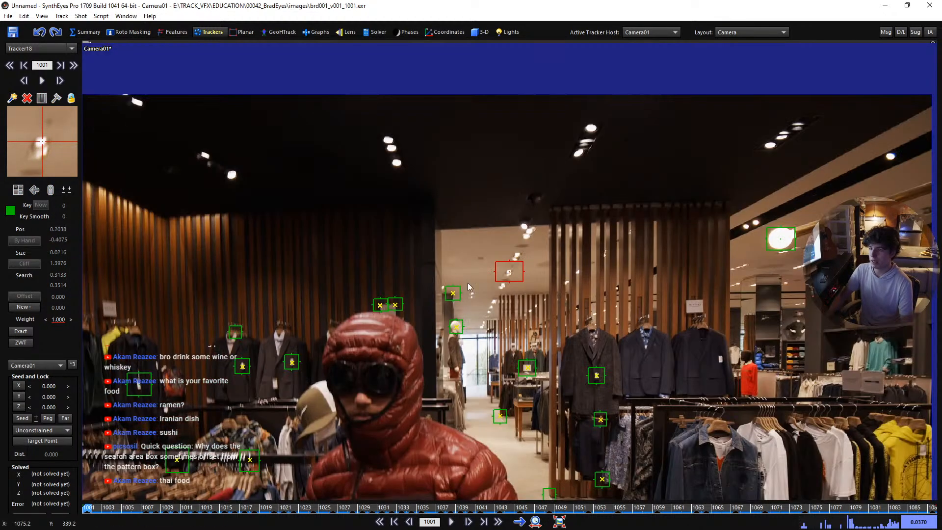
middle_drag(464, 341, 525, 323)
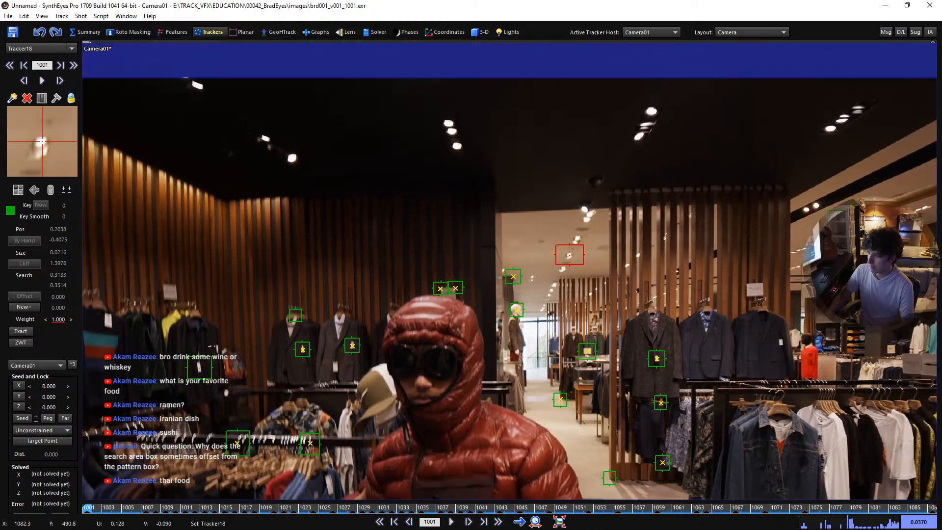
scroll(522, 357, down, 3)
middle_drag(543, 373, 501, 308)
scroll(543, 319, down, 2)
key(F9)
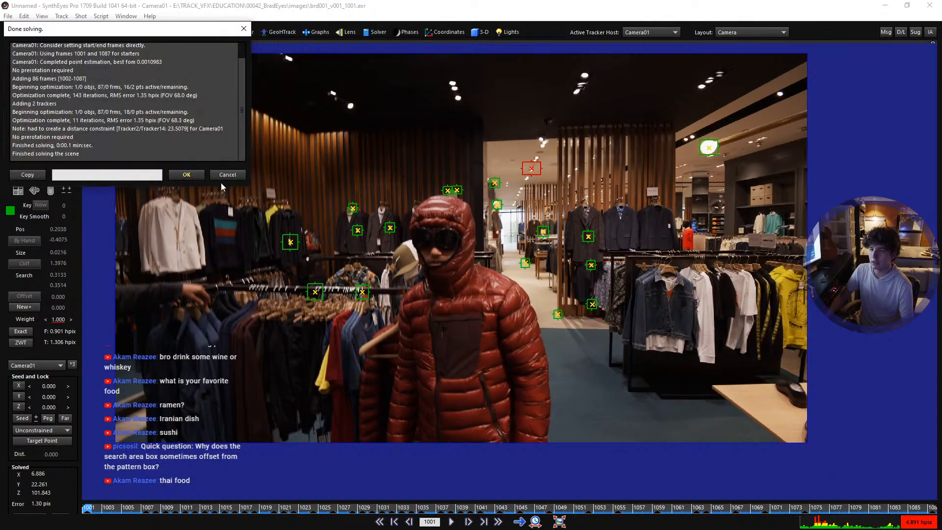
click(201, 177)
Play the solved shot in the camera view and in the Quad layout, examining the camera path and tracker points from the left
key(space)
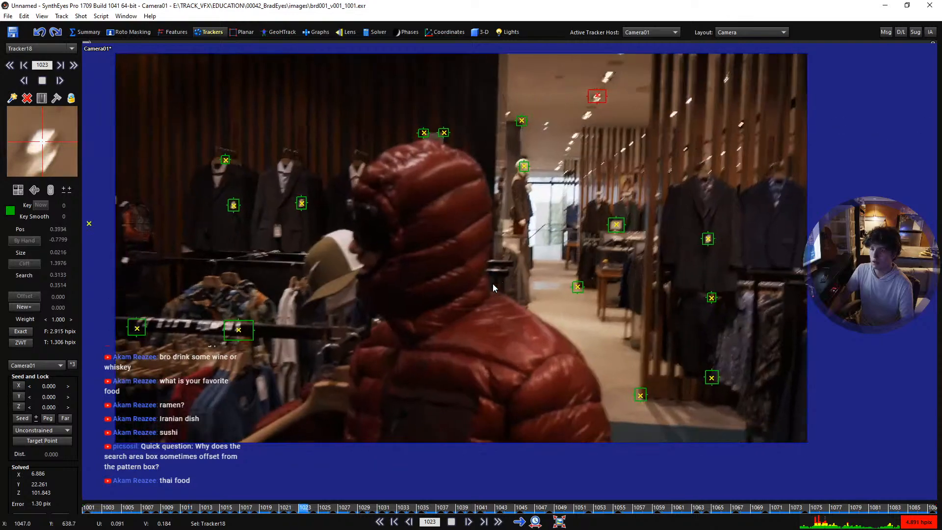
key(space)
key(shift+a)
key(7)
scroll(364, 388, up, 8)
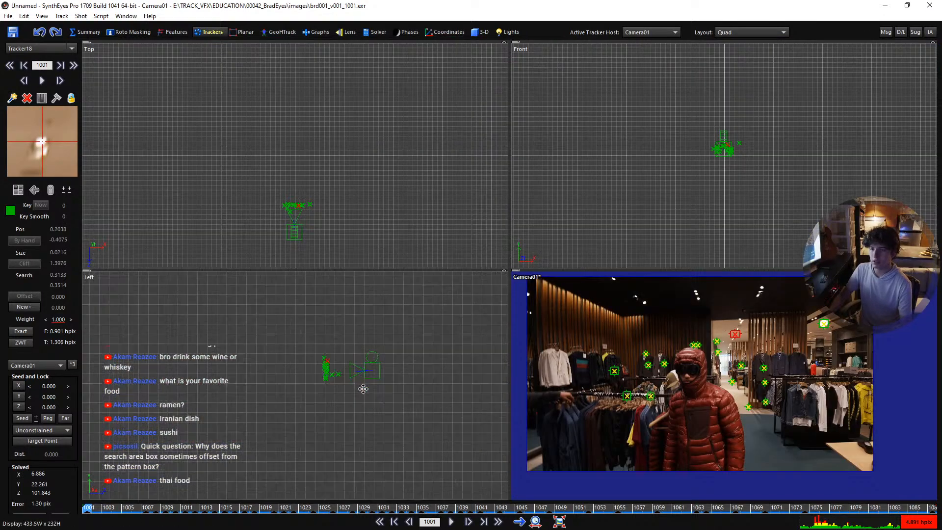
middle_drag(336, 348, 351, 405)
key(space)
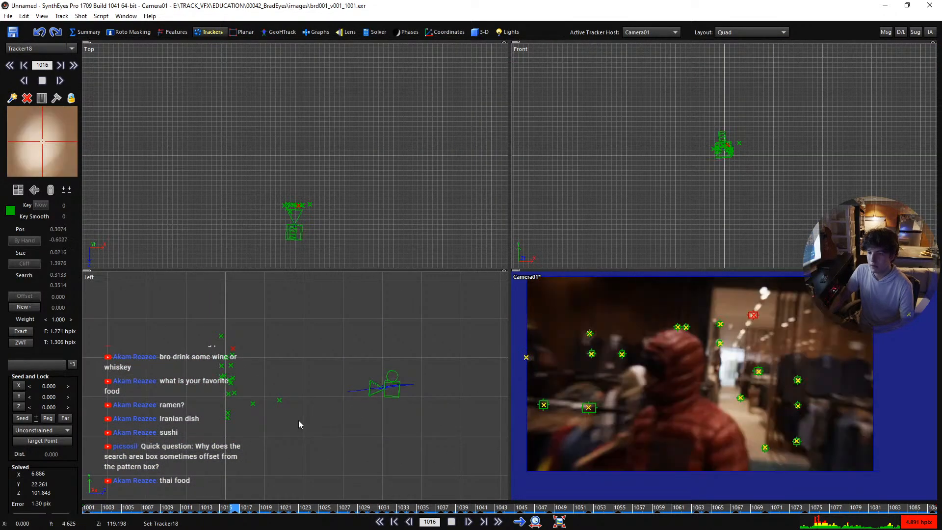
scroll(287, 393, up, 2)
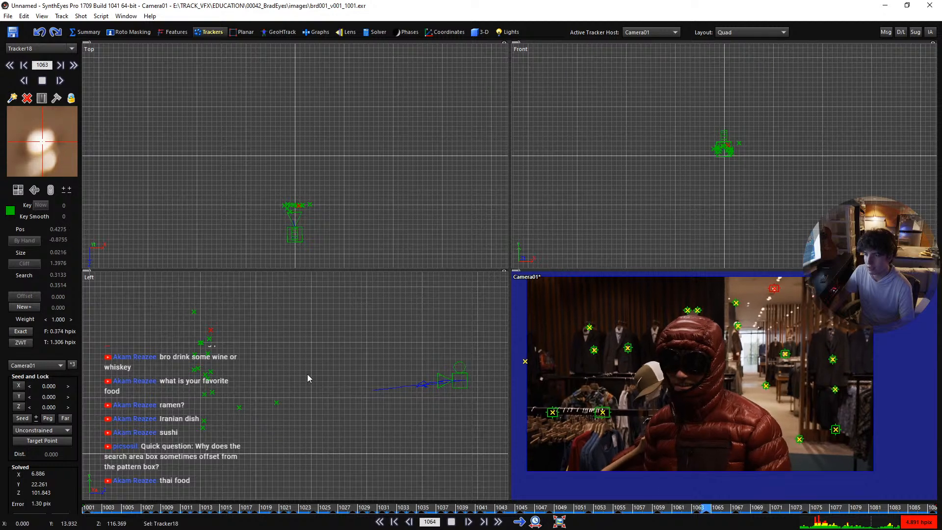
key(space)
Select the two clothing-rack trackers, then the mannequin and back-table trackers, to examine their solved depth, and return to frame 1001
drag(625, 449, 606, 395)
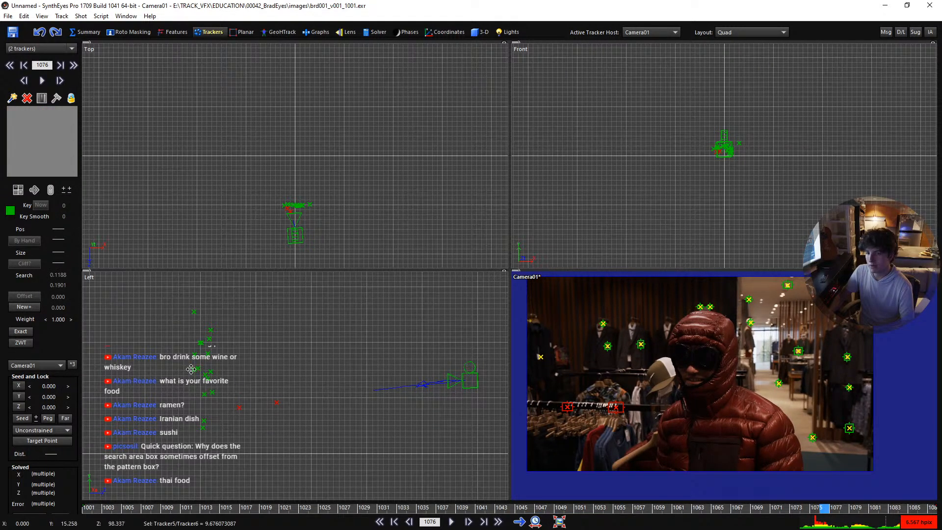
click(798, 350)
shift+click(750, 322)
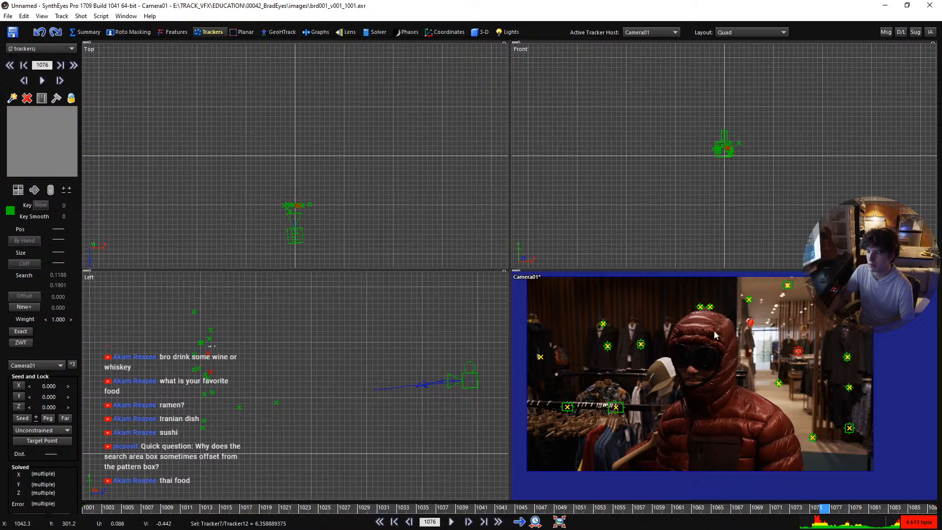
scroll(212, 362, up, 2)
scroll(211, 370, down, 3)
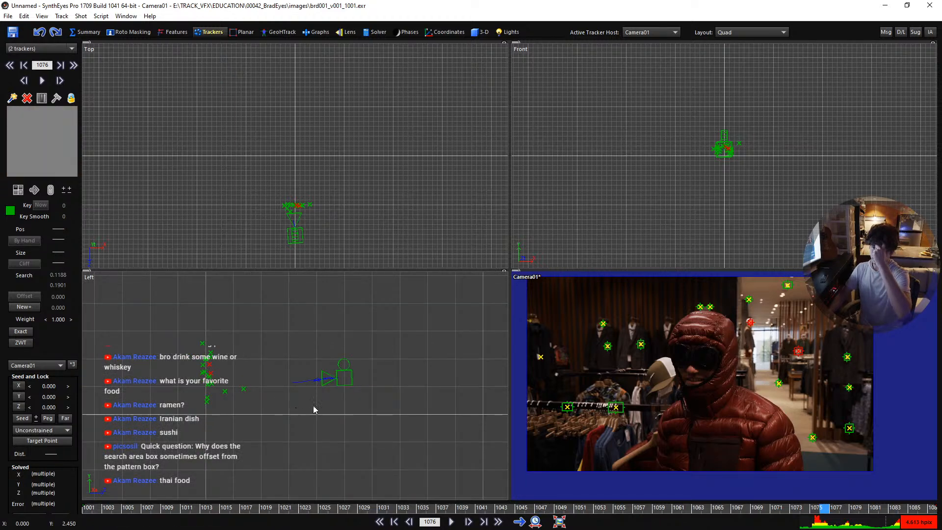
drag(481, 508, 52, 512)
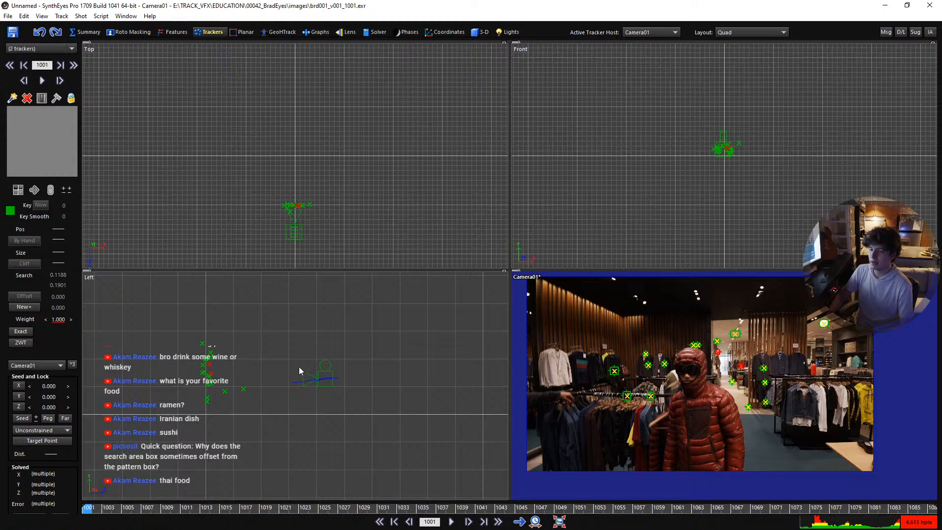
Deselect the trackers, return to the single camera view and show the lens settings with the distortion grid over the shot
click(353, 343)
key(5)
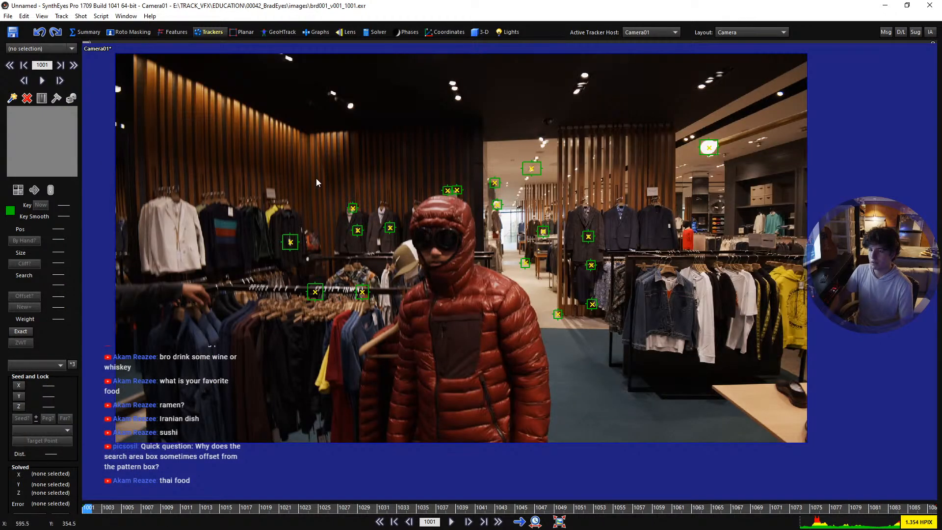
scroll(132, 98, up, 3)
scroll(149, 122, down, 3)
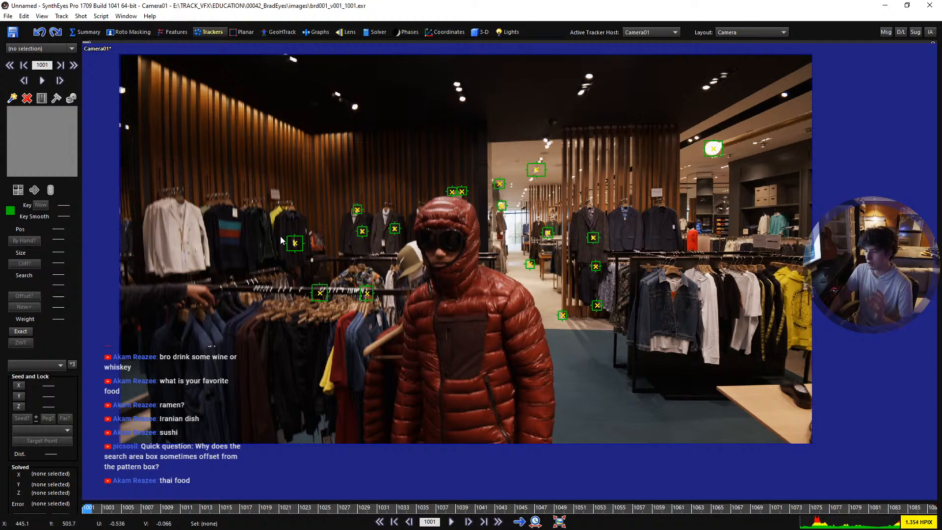
mouse_move(288, 243)
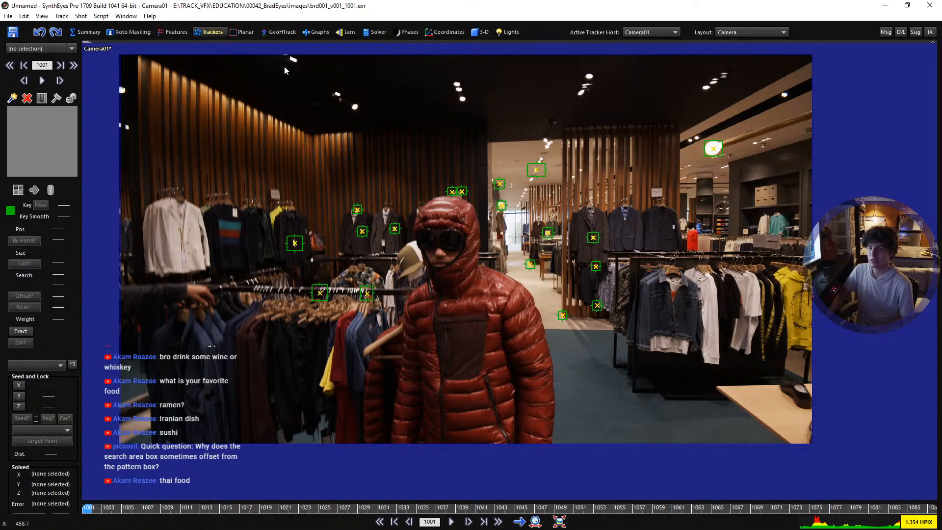
click(346, 32)
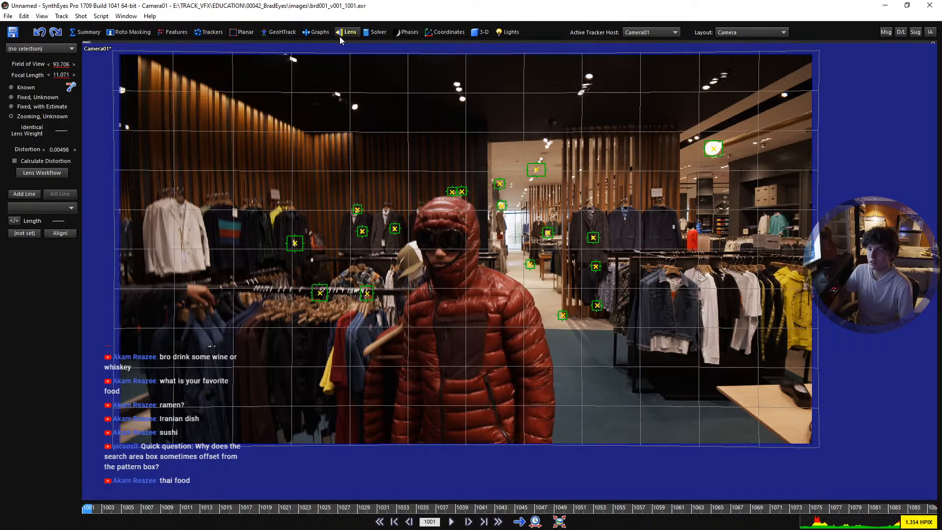
middle_drag(194, 190, 236, 229)
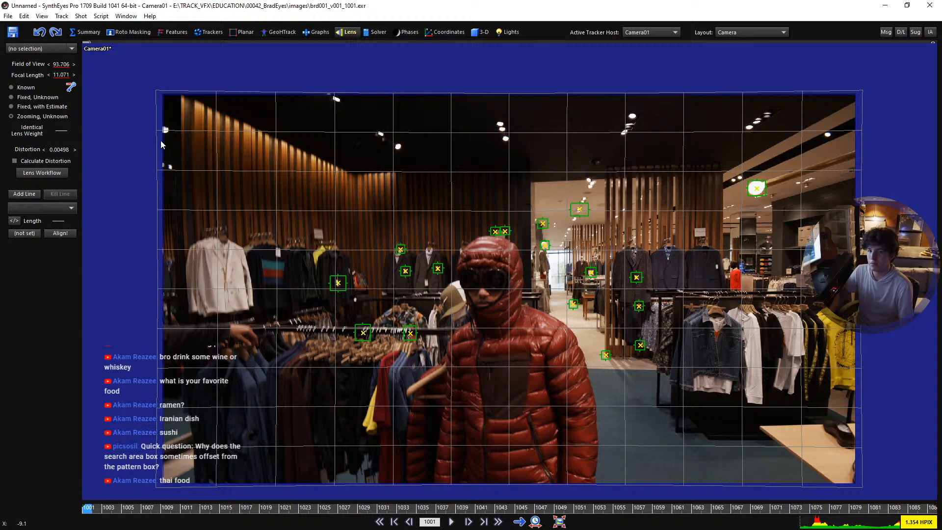
Try a lens distortion of -0.01702 against the trackers at frame 1049, and restore it to 0.00498
drag(60, 149, 49, 149)
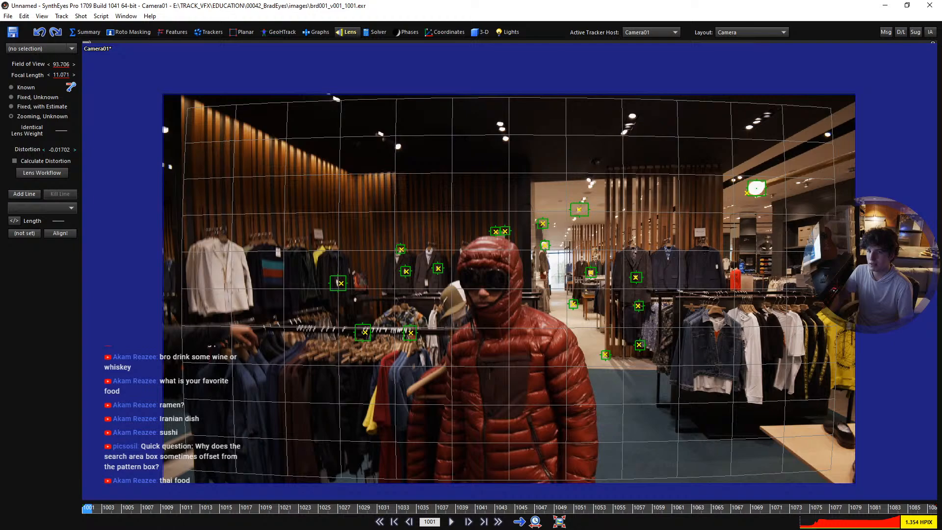
drag(166, 508, 559, 508)
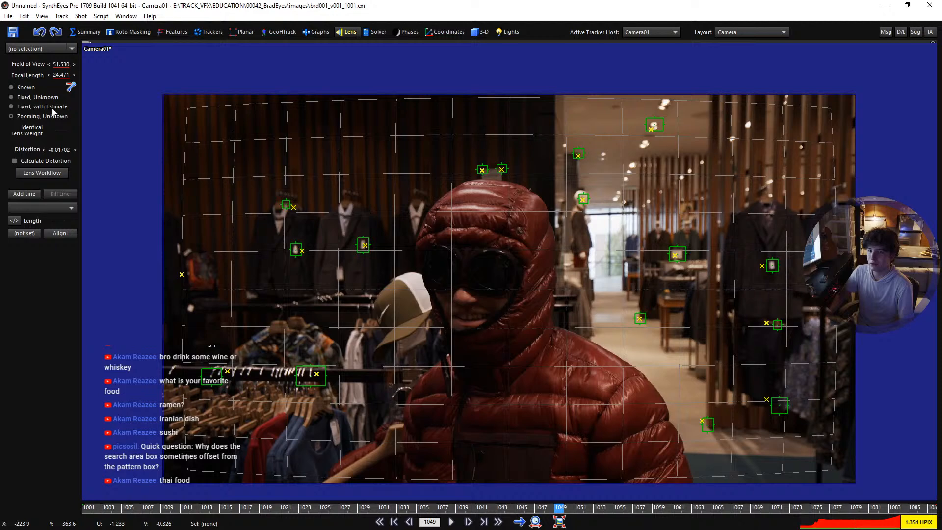
drag(63, 149, 84, 150)
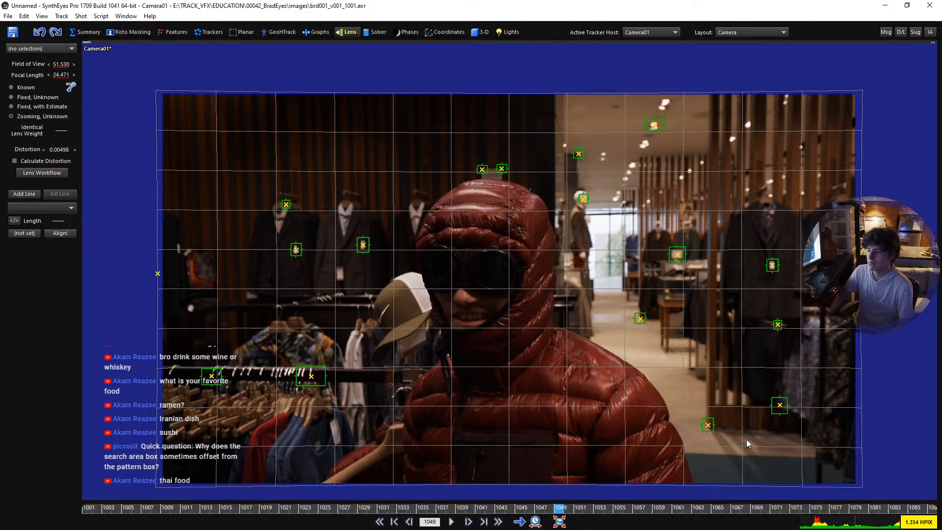
Try a lens distortion of 0.02398 at frame 1001 and undo it
drag(560, 508, 87, 505)
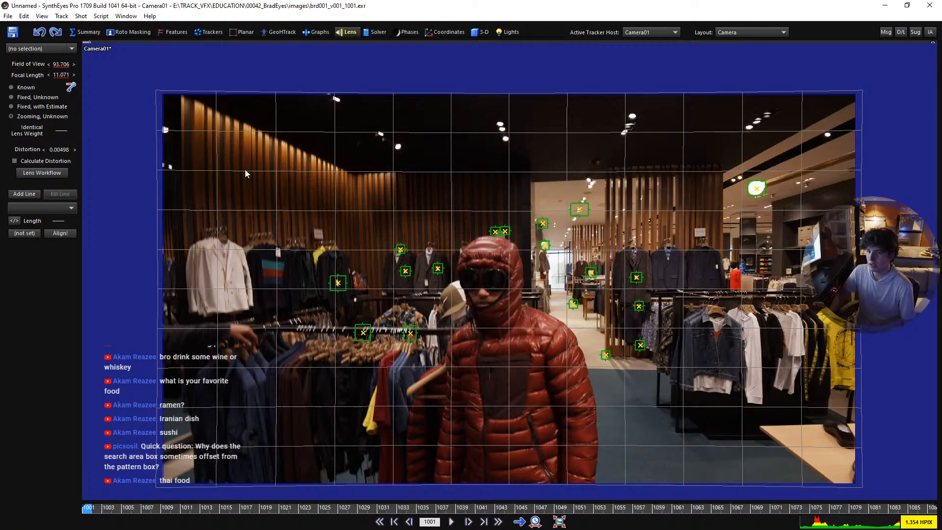
drag(58, 150, 124, 152)
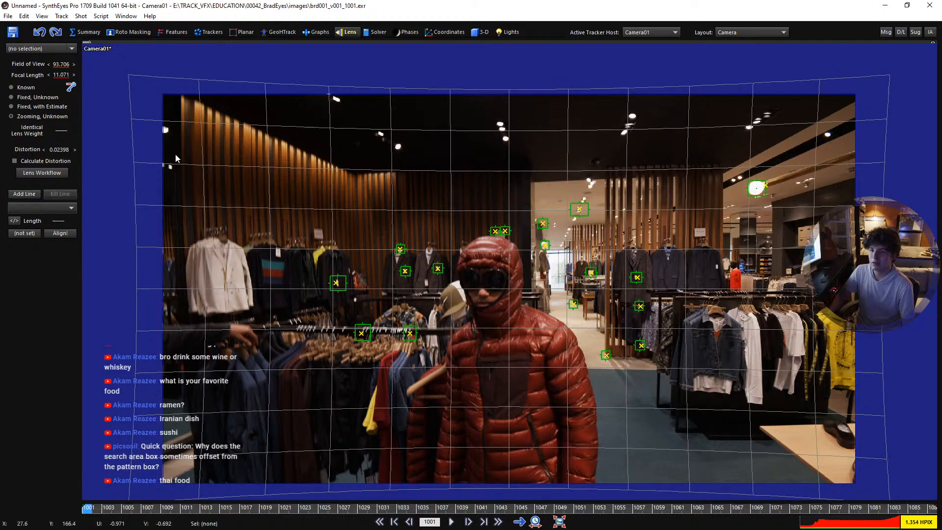
key(ctrl+z)
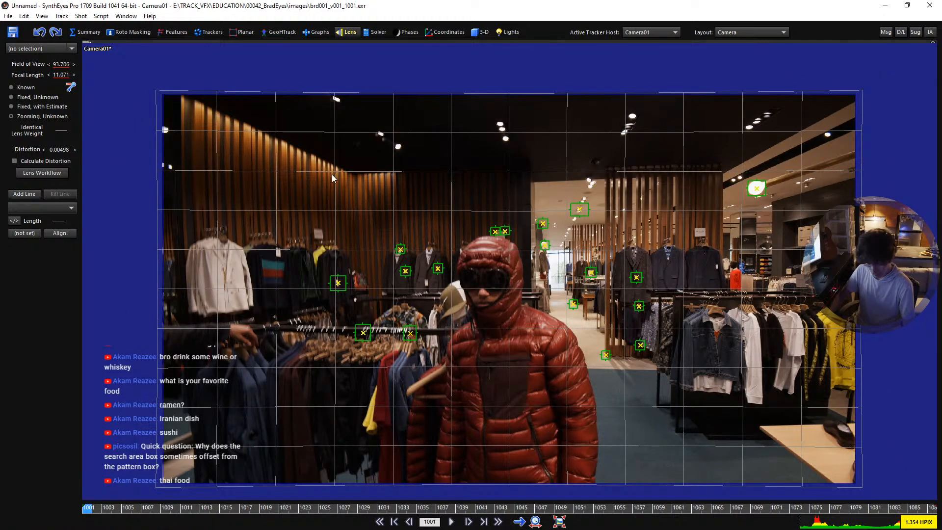
Save the scene under the file name asdf
key(ctrl+s)
text(s)
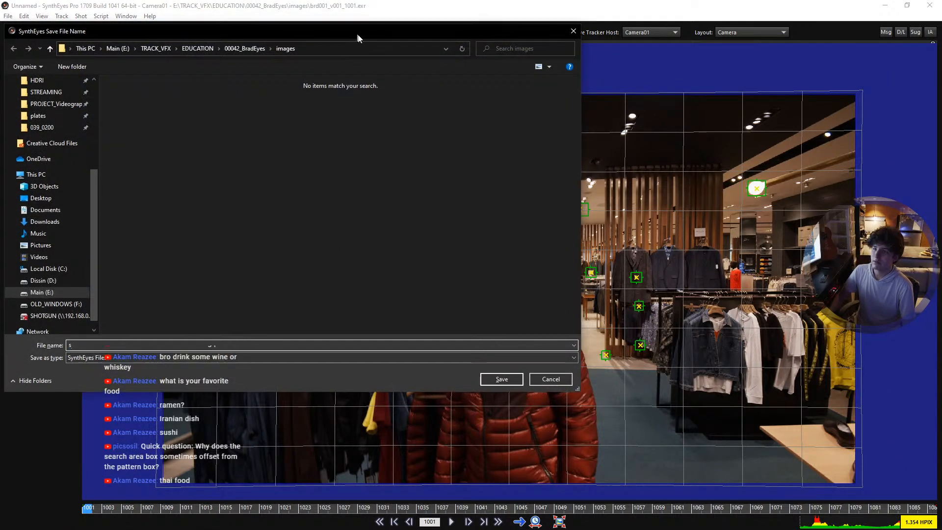
key(Escape)
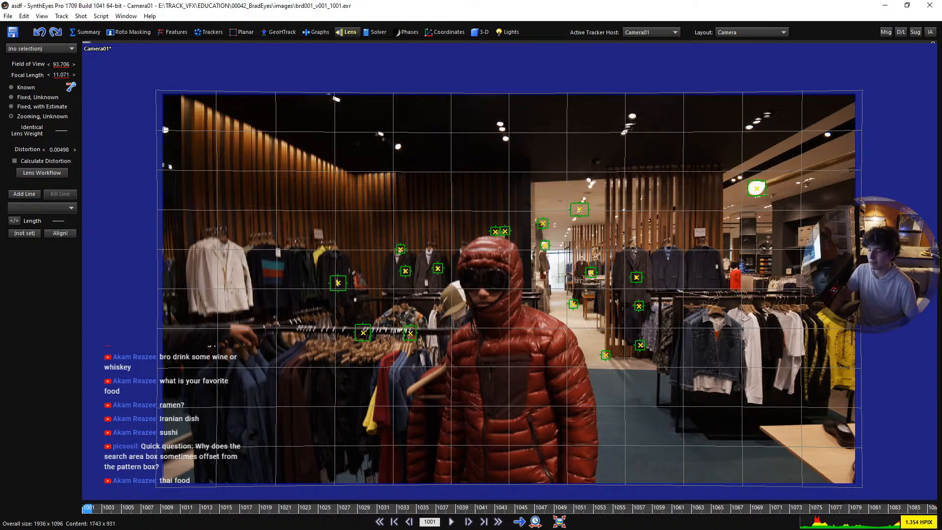
scroll(486, 347, up, 2)
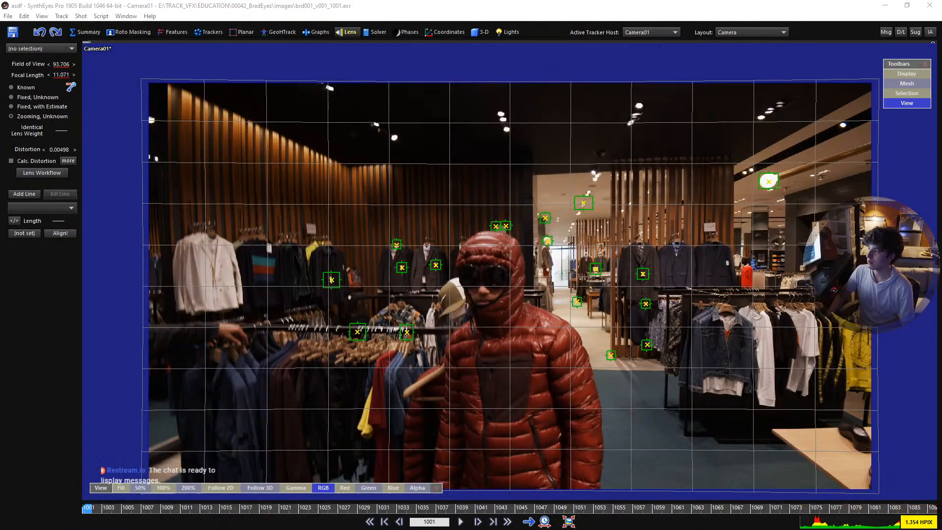
Check the advanced lens controls for the additional distortion parameters and close them unchanged
right_drag(602, 345, 604, 343)
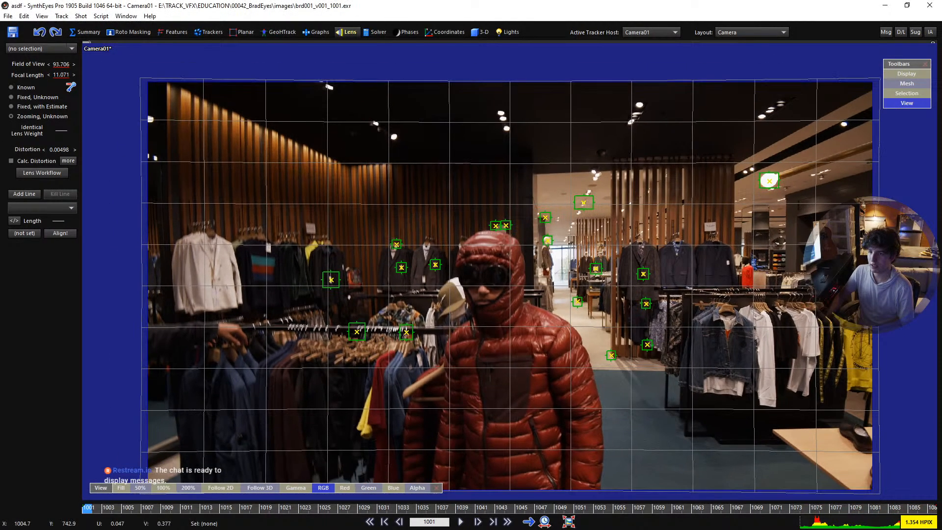
middle_drag(604, 342, 595, 317)
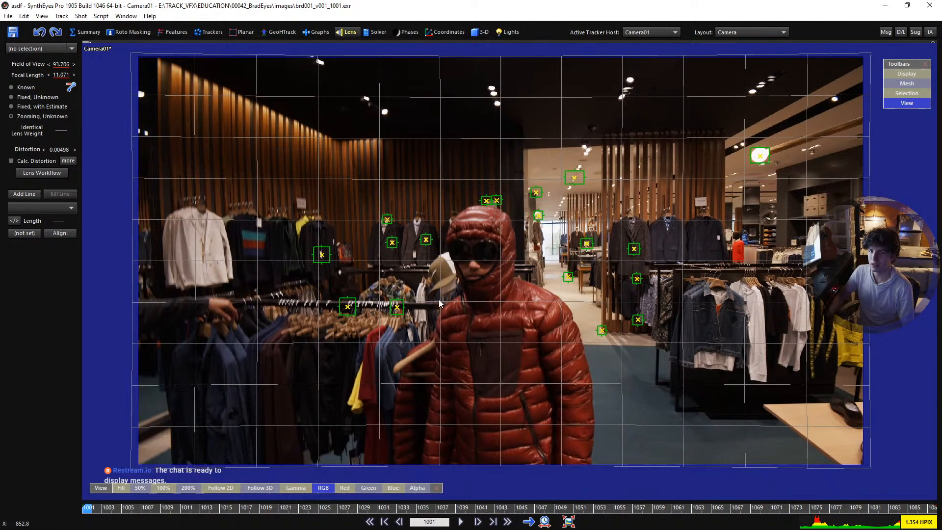
click(67, 161)
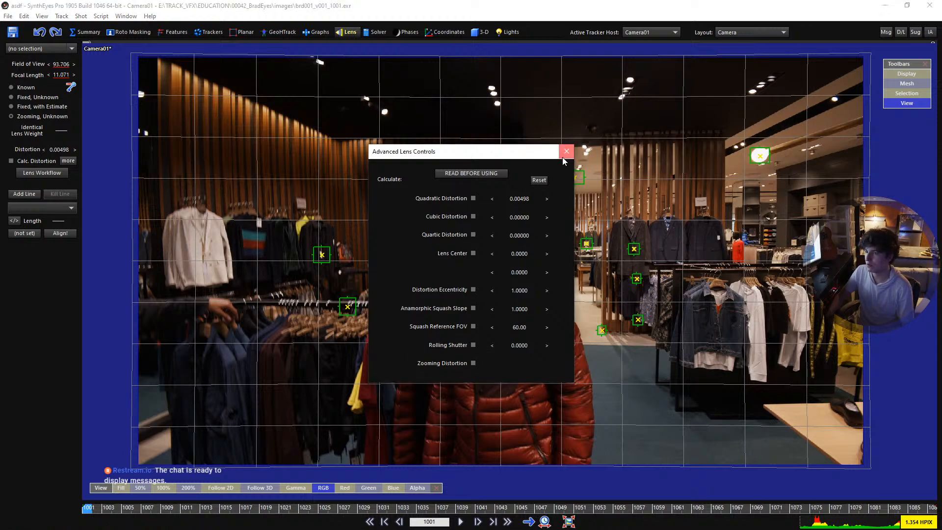
click(567, 152)
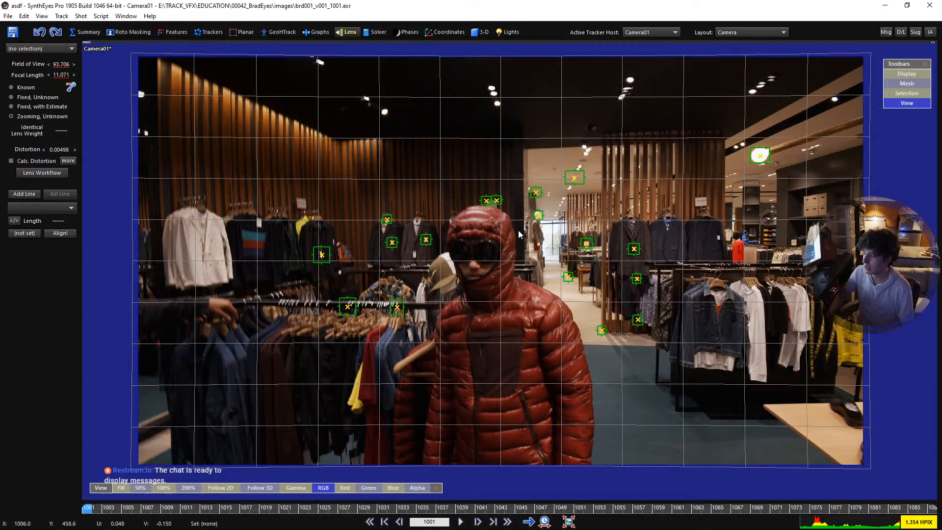
Examine the distortion grid against the ceiling edge and the slatted wall at frame 1001
scroll(516, 232, down, 1)
scroll(516, 232, up, 1)
middle_drag(513, 232, 504, 232)
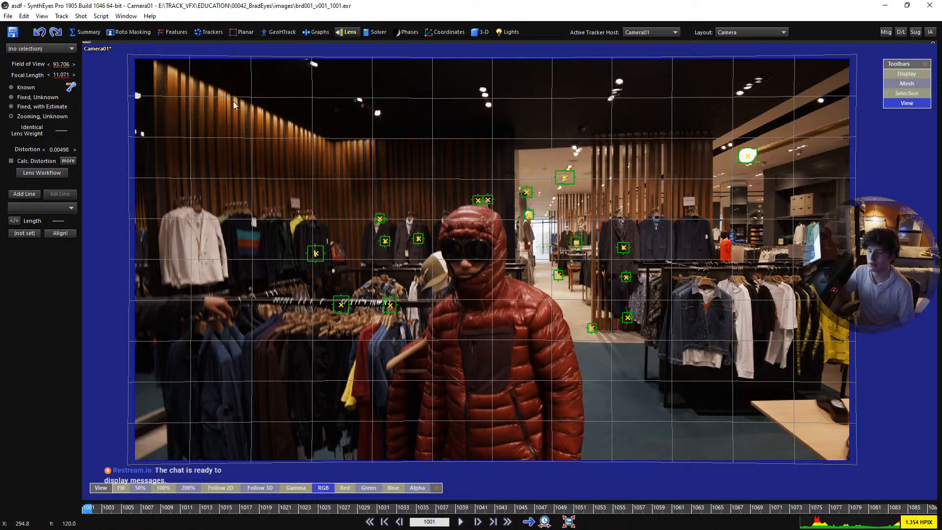
scroll(185, 124, up, 4)
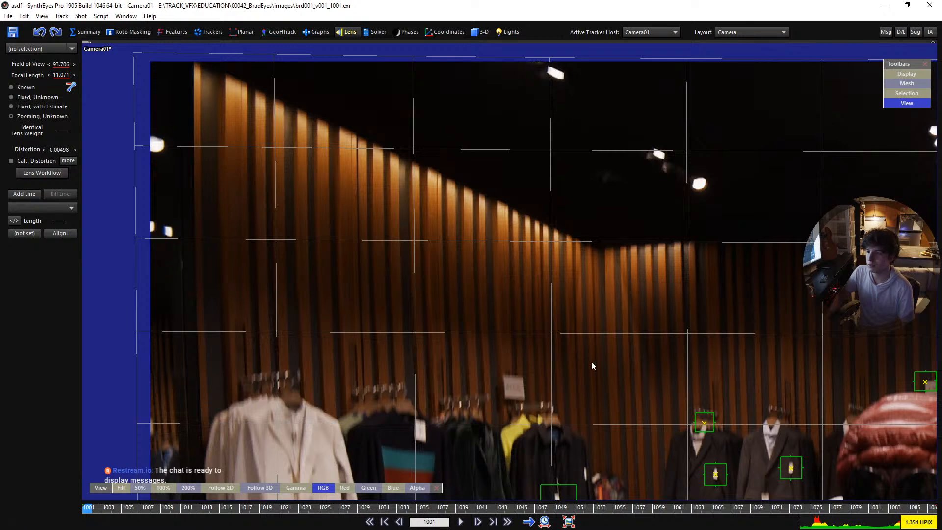
middle_drag(641, 364, 217, 271)
scroll(421, 337, up, 2)
scroll(422, 340, down, 2)
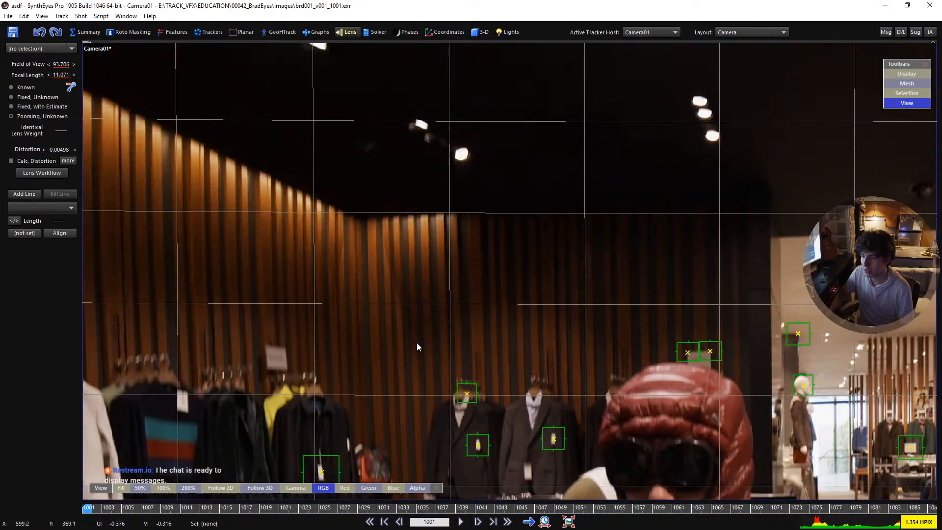
scroll(417, 346, down, 3)
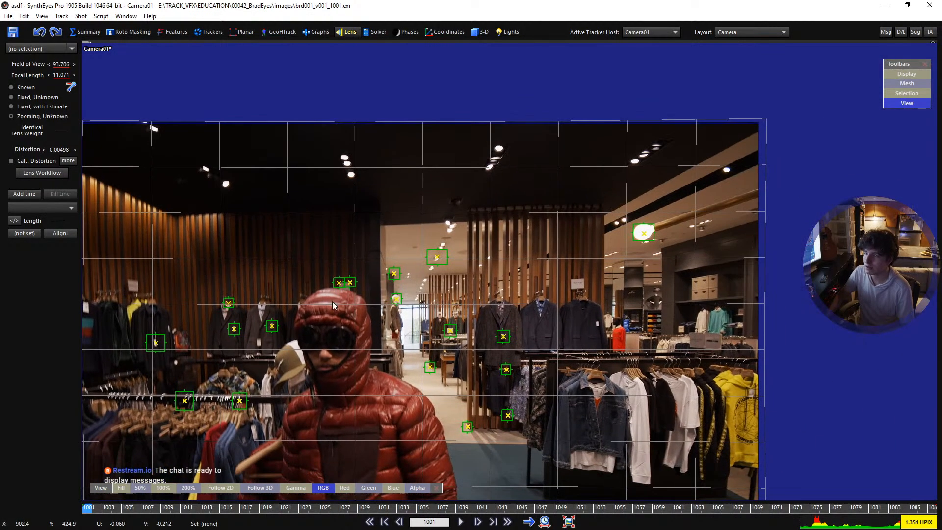
middle_drag(333, 305, 608, 308)
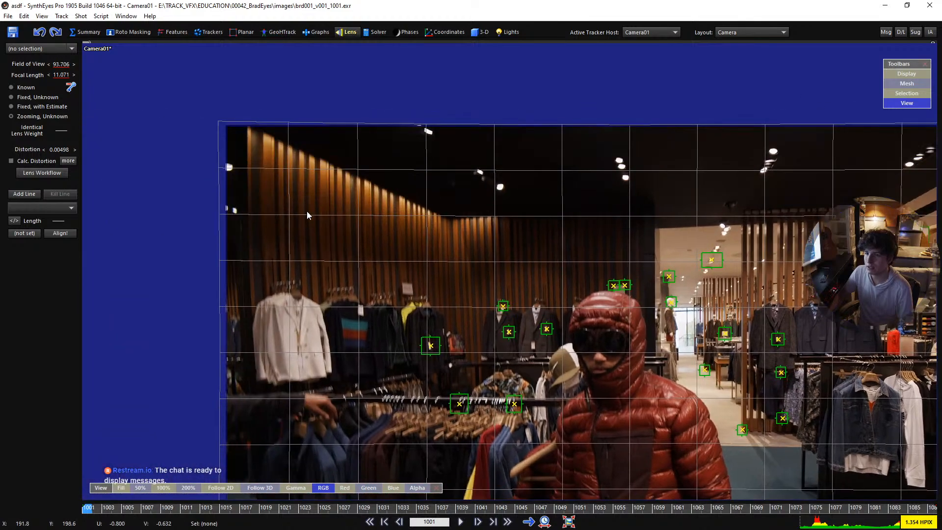
middle_drag(313, 242, 160, 145)
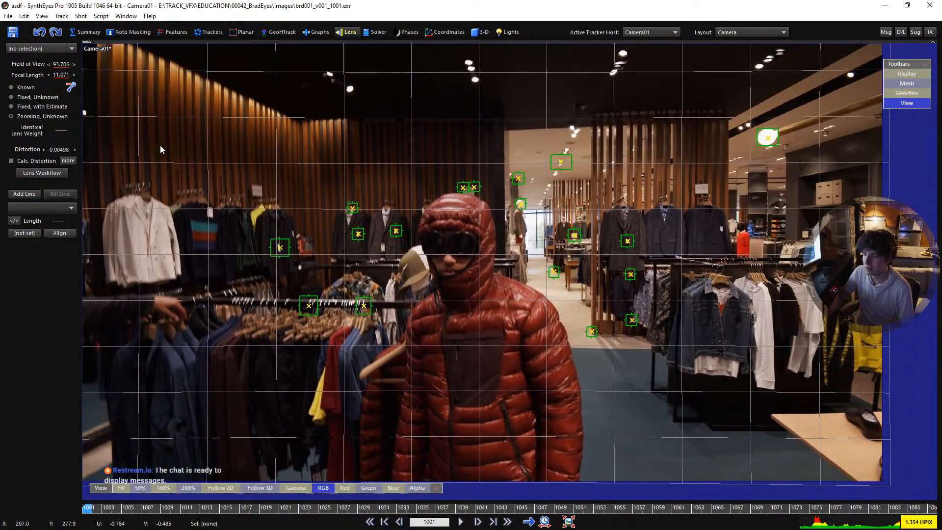
Play the shot through the zoom to frame 1070, step back through the frames and return to frame 1001
key(space)
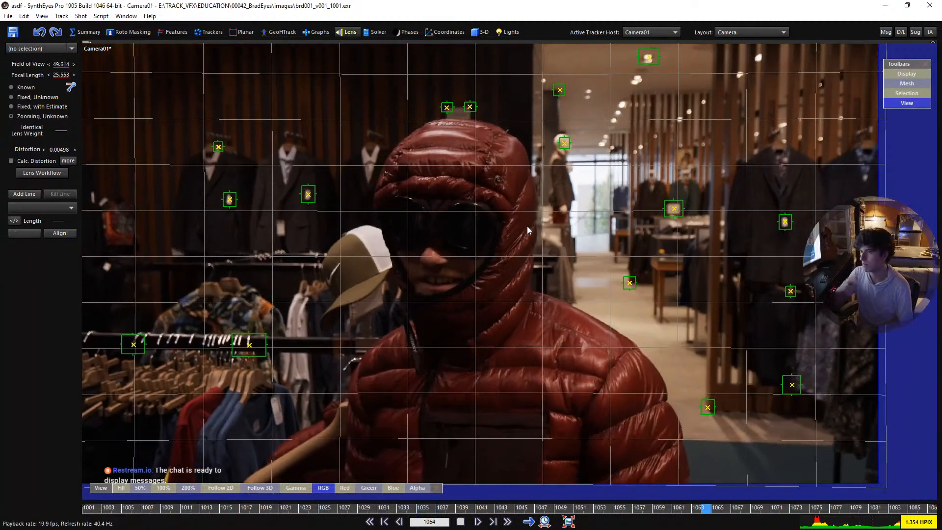
key(space)
scroll(517, 217, down, 2)
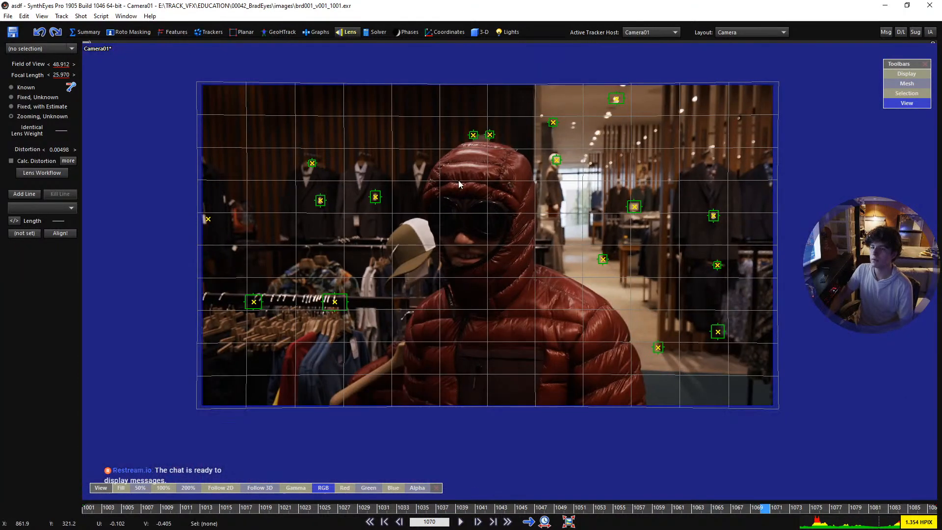
scroll(448, 204, up, 3)
scroll(449, 204, down, 2)
key(Left)
key(Left)
key(Left)
key(Left)
key(Left)
key(Left)
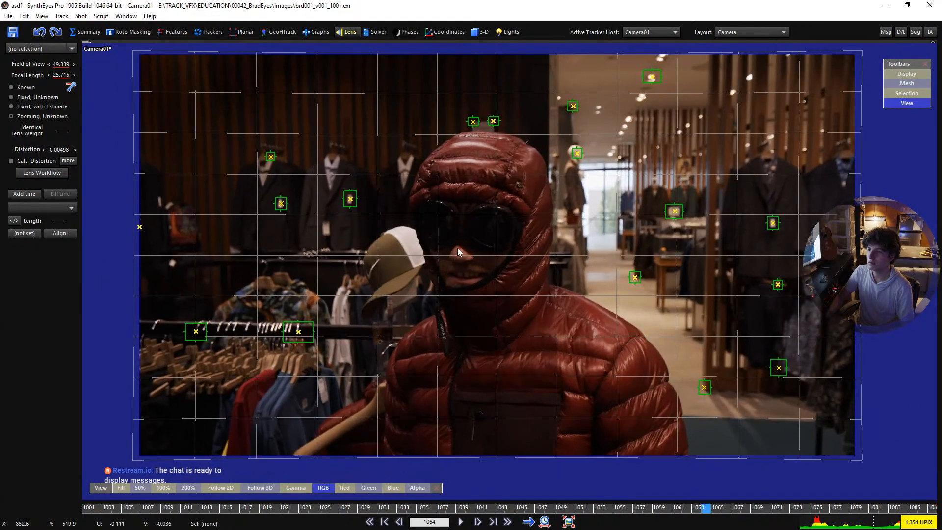
key(Left)
key(Left)
key(Left)
key(Left)
key(Left)
key(Left)
key(Left)
key(Left)
key(Left)
key(Left)
key(Left)
key(Left)
key(Left)
key(Left)
key(Left)
key(Home)
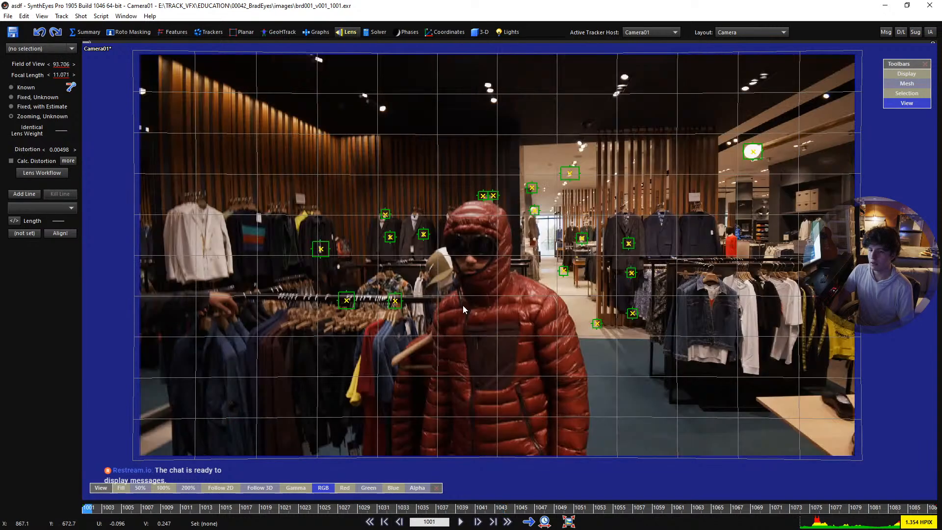
Inspect the vertical wood slats of the wall behind the white jacket and its corner for straight edges
scroll(181, 148, up, 4)
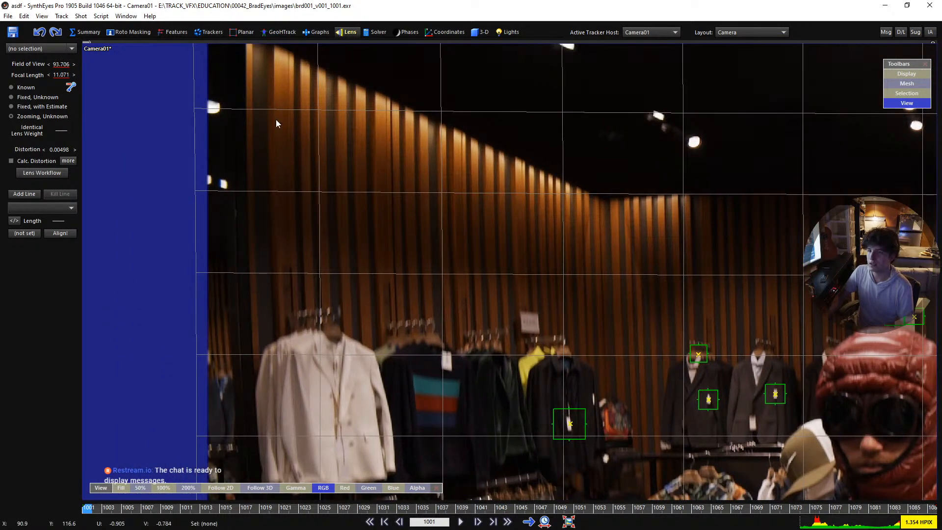
scroll(275, 94, up, 3)
scroll(319, 245, down, 1)
scroll(319, 367, up, 4)
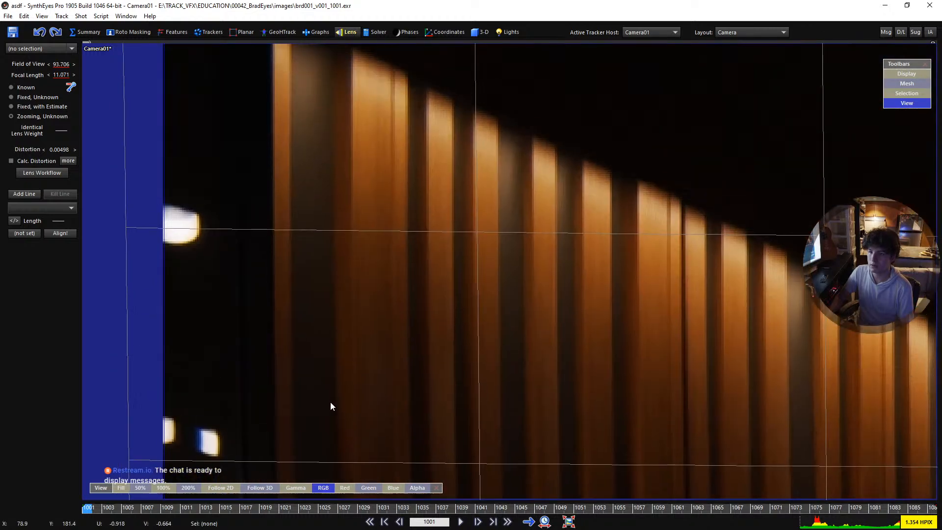
scroll(326, 273, down, 3)
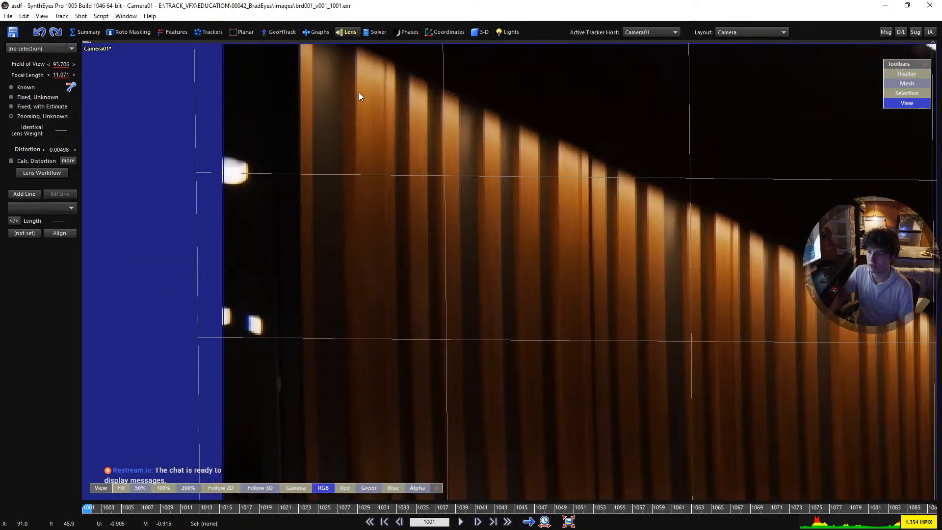
middle_drag(356, 276, 360, 241)
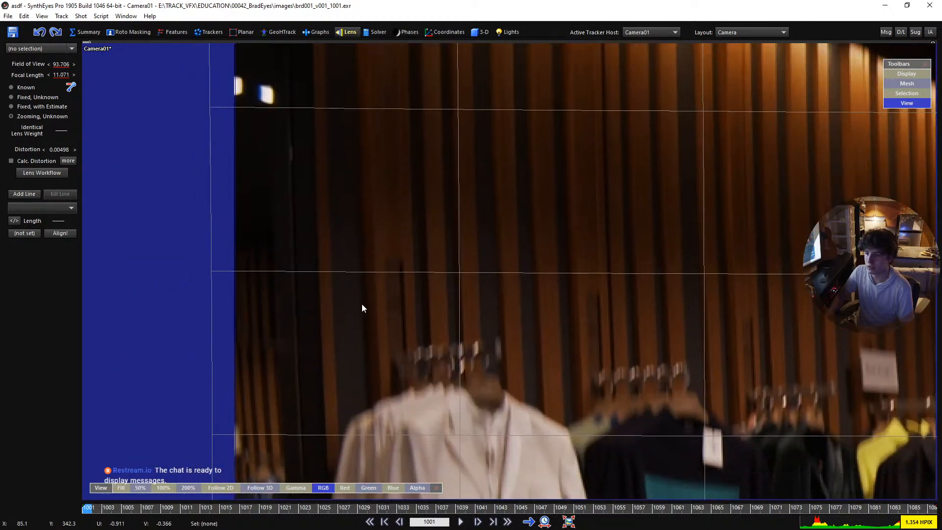
scroll(363, 304, down, 3)
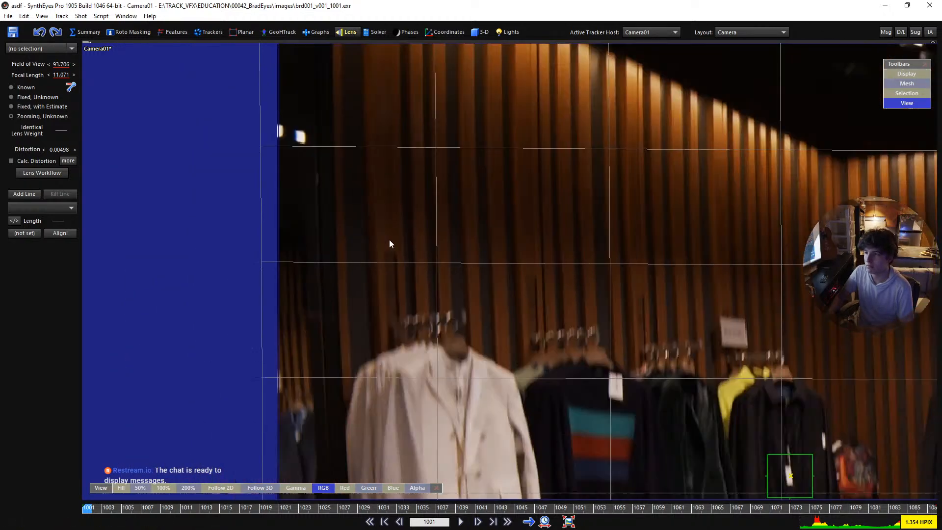
scroll(495, 327, up, 2)
scroll(613, 263, up, 3)
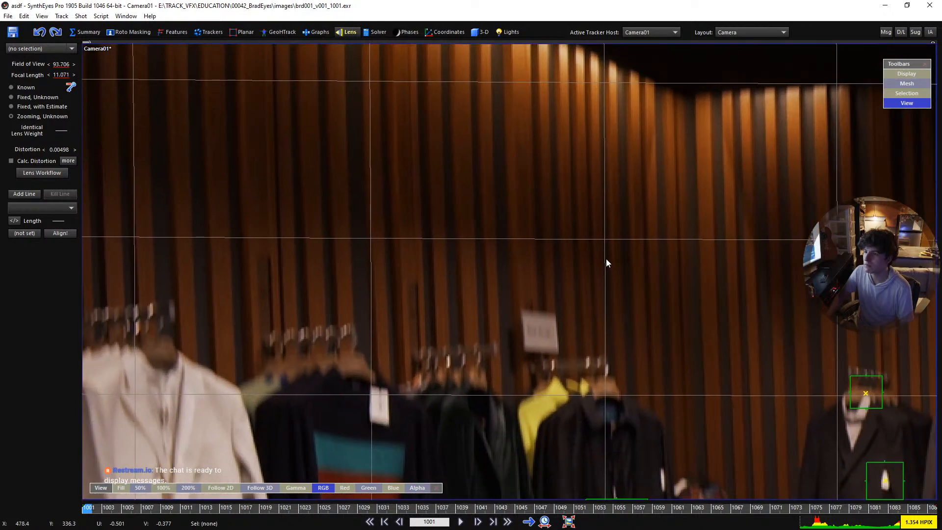
middle_drag(606, 263, 278, 250)
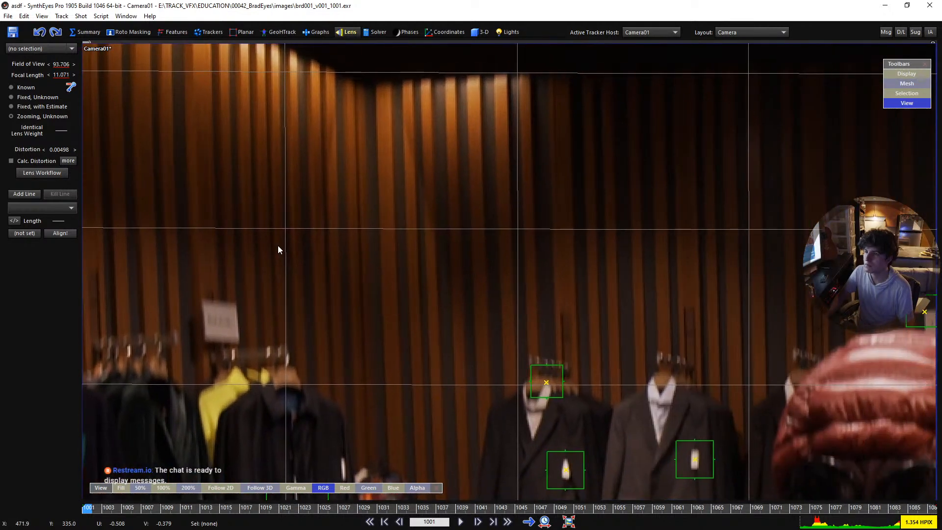
scroll(450, 161, down, 3)
middle_drag(236, 185, 515, 247)
scroll(391, 160, down, 3)
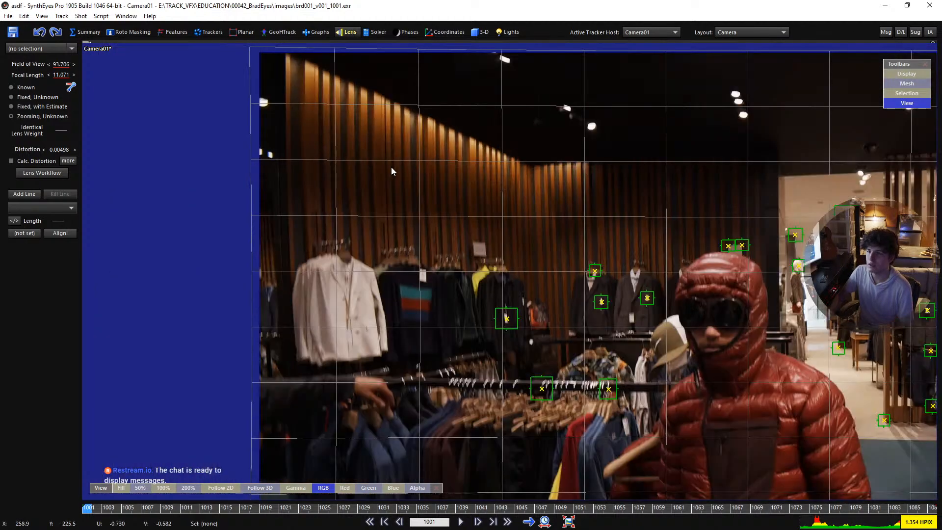
Add a lens line at frame 1001 along the slat edge above the white jacket, from the jacket's shoulder to the slat's upper end
scroll(314, 54, up, 3)
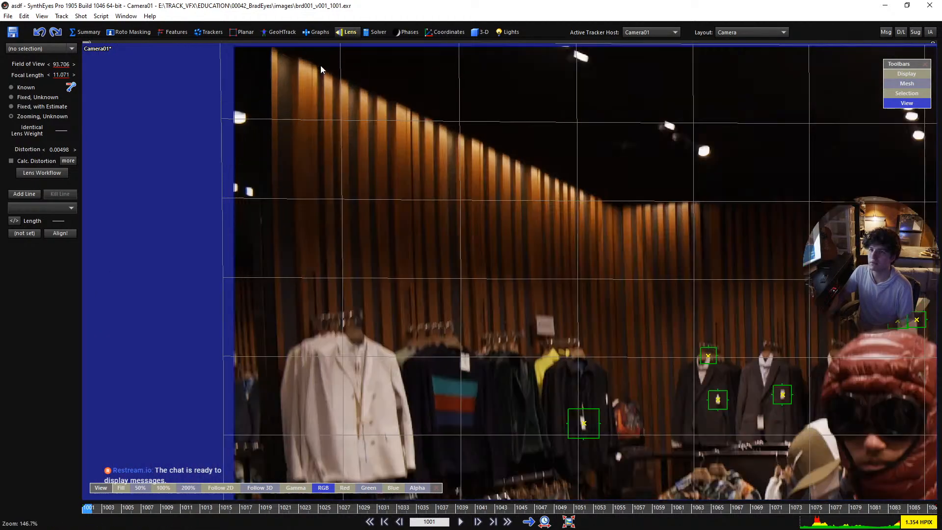
middle_drag(320, 66, 399, 133)
scroll(363, 170, up, 4)
right_drag(393, 384, 390, 392)
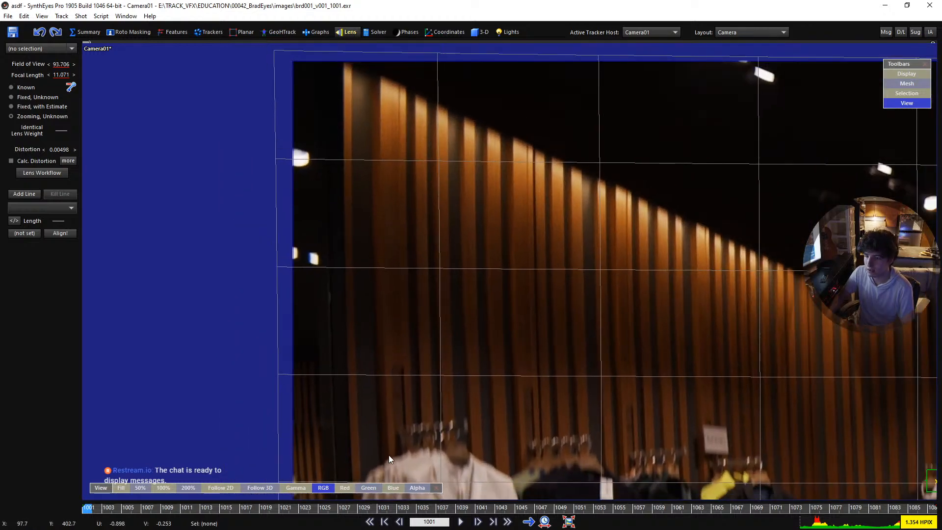
drag(390, 457, 368, 162)
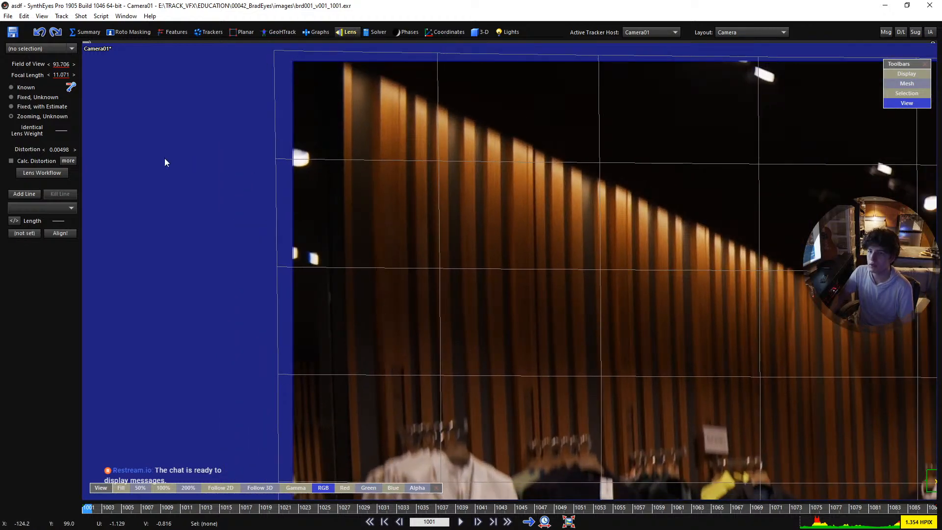
click(24, 193)
mouse_move(390, 456)
mouse_down()
mouse_move(397, 139)
mouse_move(380, 77)
mouse_up()
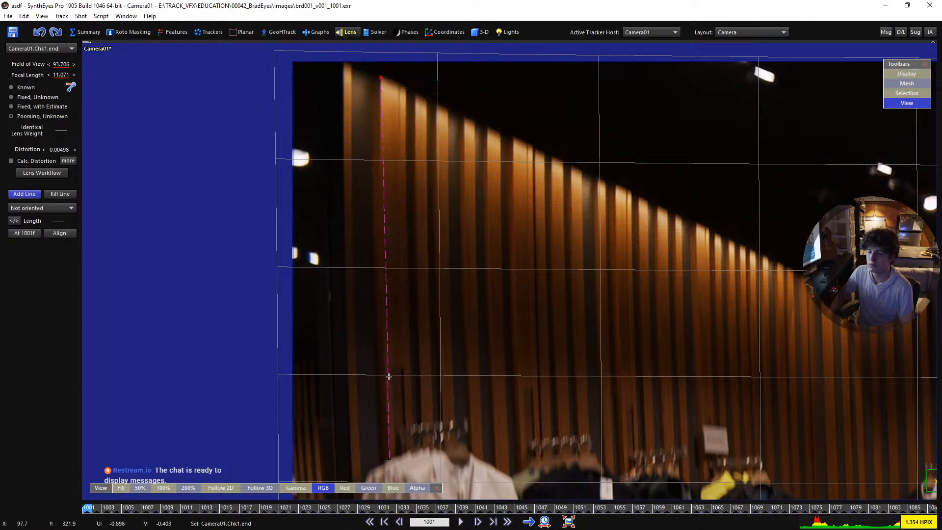
scroll(390, 464, up, 3)
drag(387, 448, 388, 447)
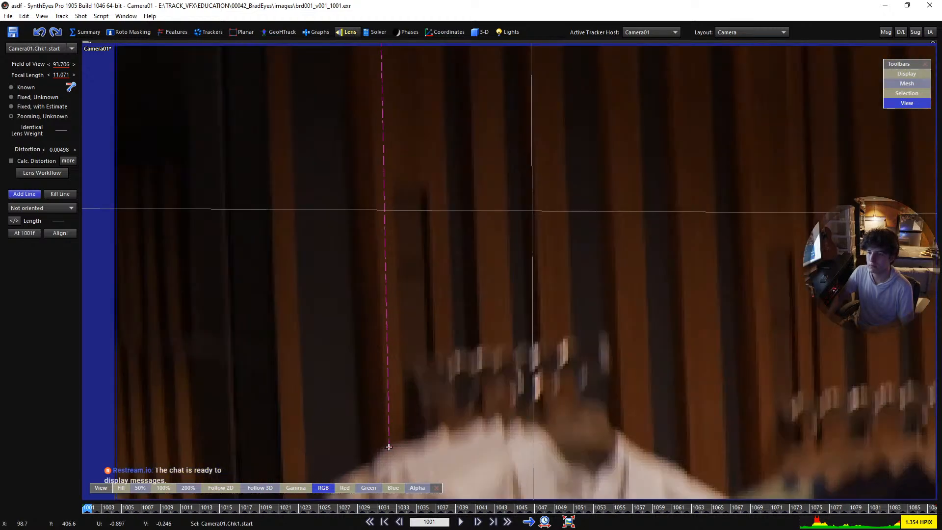
Add a second lens line along the vertical corner where the two slatted walls meet
scroll(335, 330, down, 3)
middle_drag(516, 278, 131, 243)
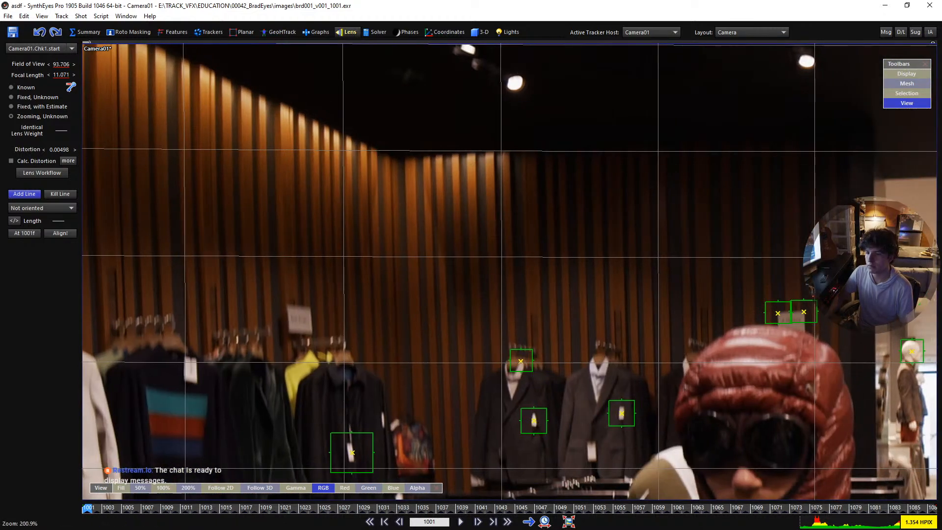
scroll(410, 414, up, 3)
drag(411, 425, 398, 70)
click(408, 77)
scroll(343, 215, down, 4)
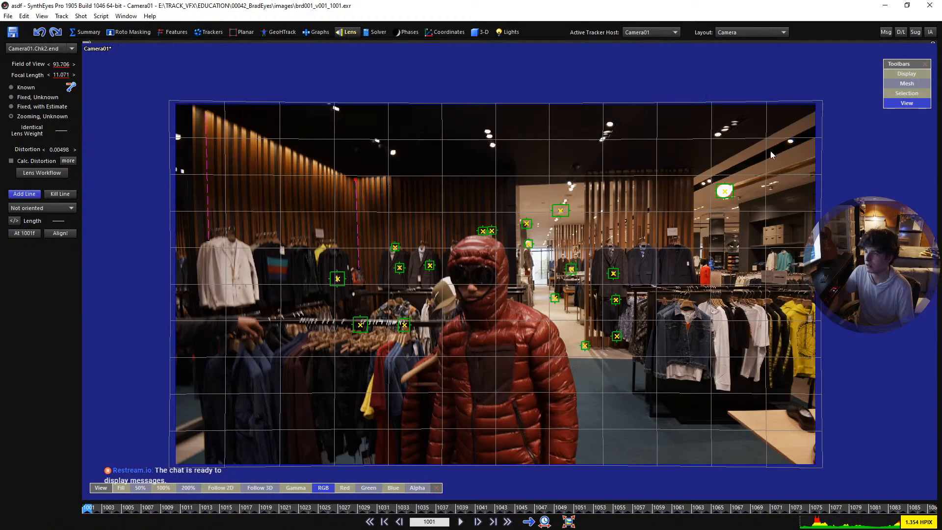
Examine the dark shelving, the ceiling and the slatted walls for further straight edges suited to lens lines
scroll(771, 154, up, 3)
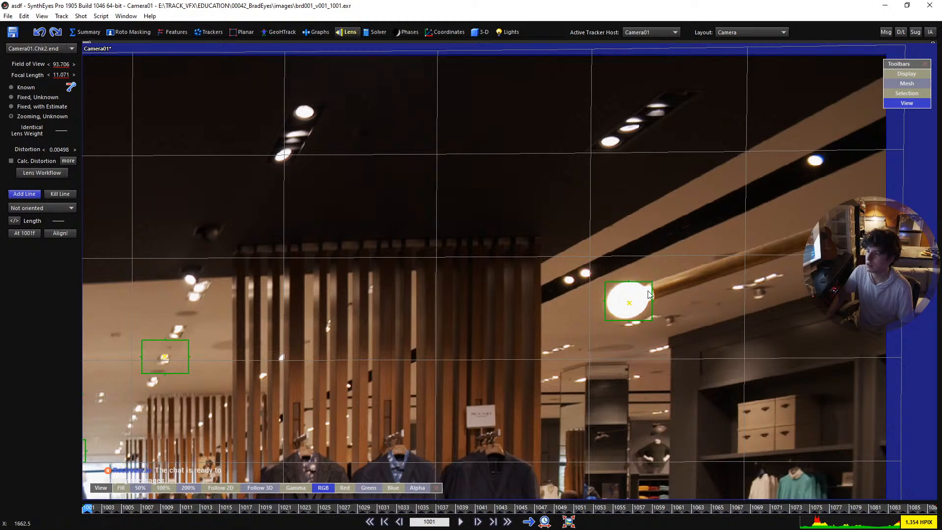
middle_drag(591, 196, 449, 72)
scroll(722, 377, up, 1)
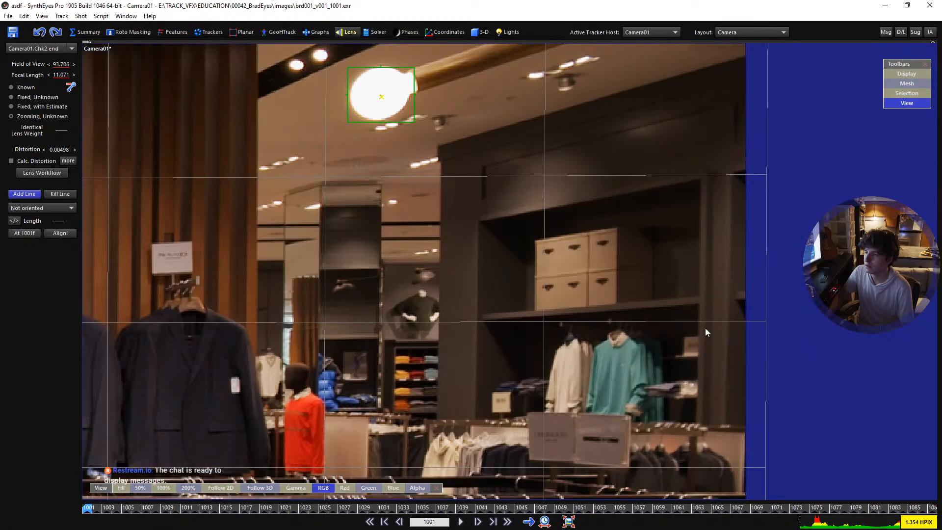
scroll(690, 271, down, 2)
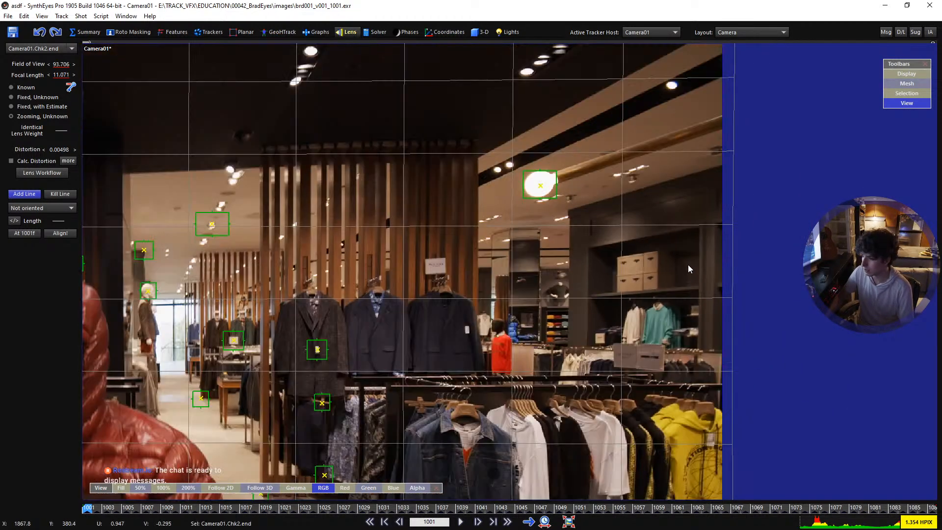
scroll(687, 264, down, 3)
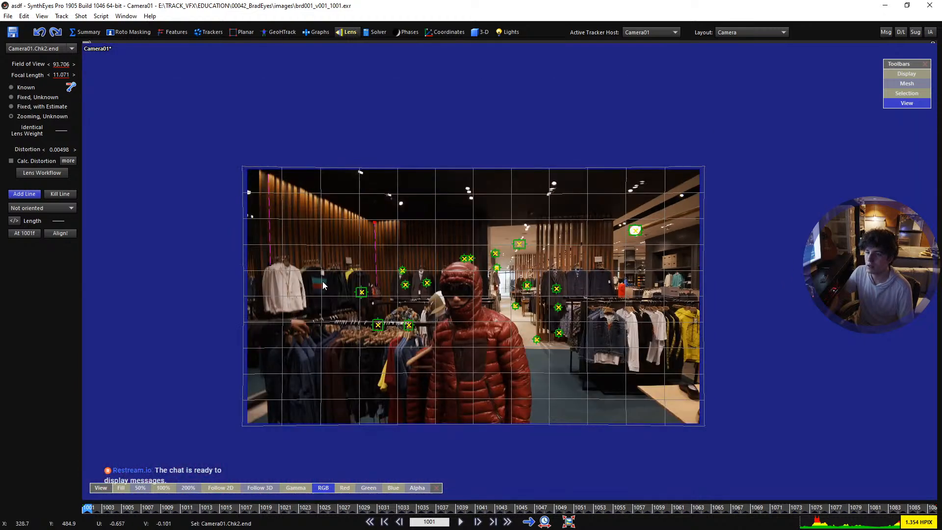
scroll(454, 194, up, 1)
scroll(531, 195, up, 1)
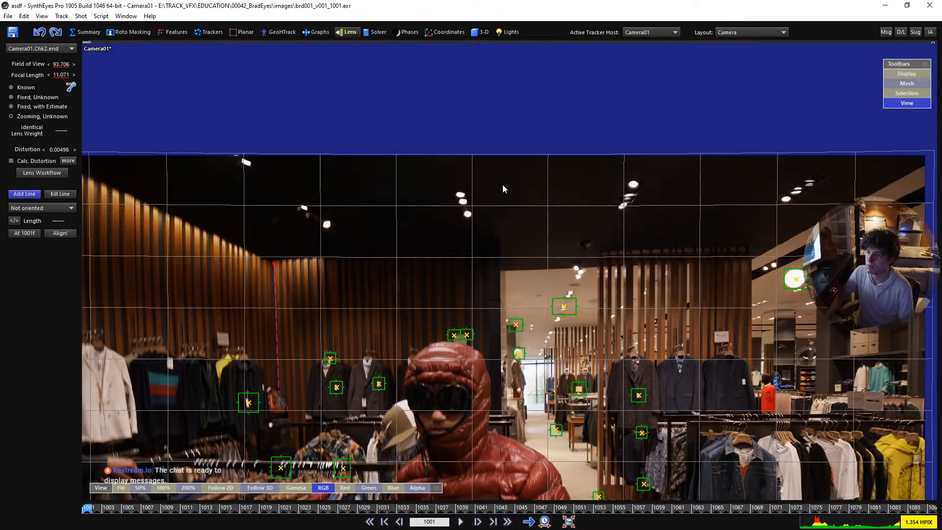
middle_drag(502, 185, 805, 124)
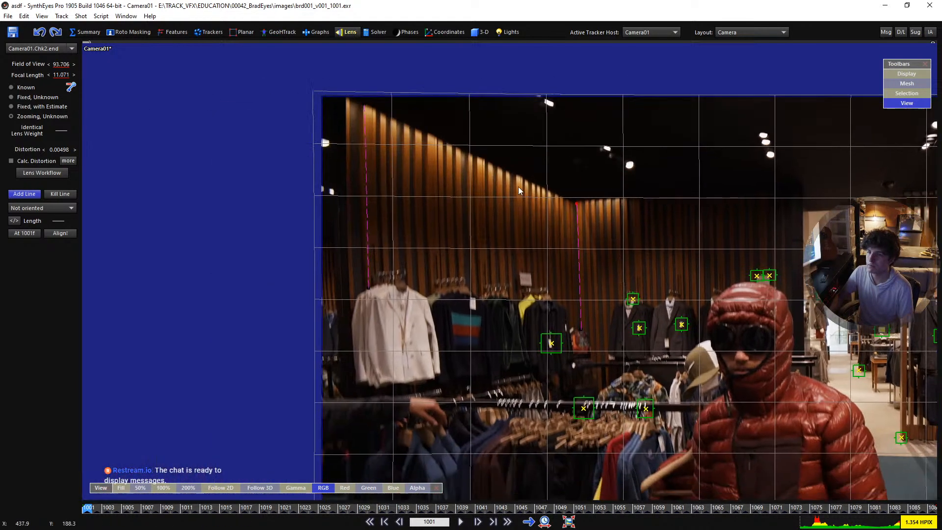
Set the lens distortion to -0.01702, judging the grid against the slat edges above the white jacket
scroll(355, 188, up, 3)
middle_drag(355, 188, 399, 246)
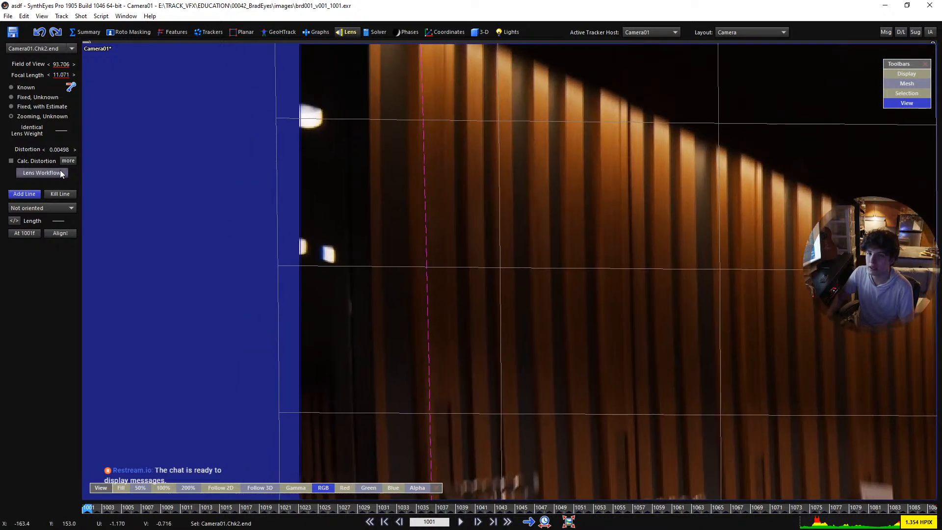
drag(61, 149, 55, 151)
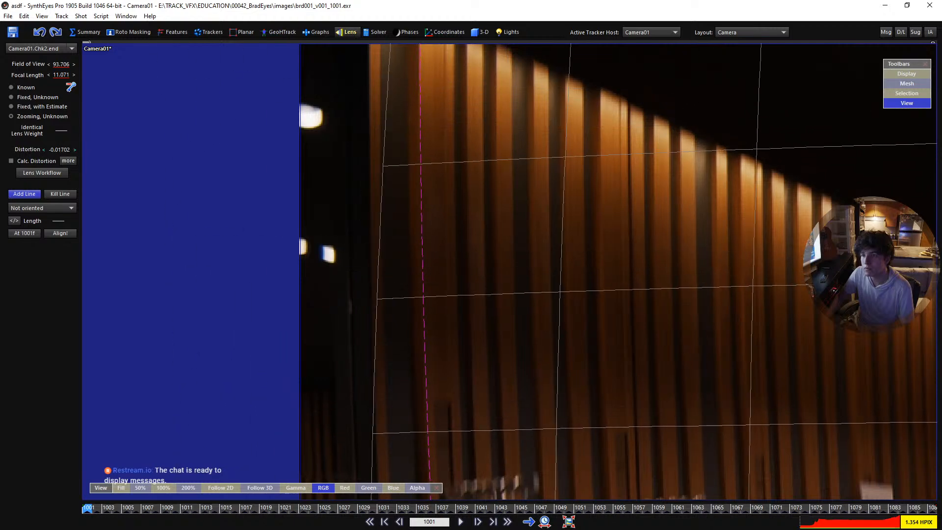
scroll(313, 154, down, 5)
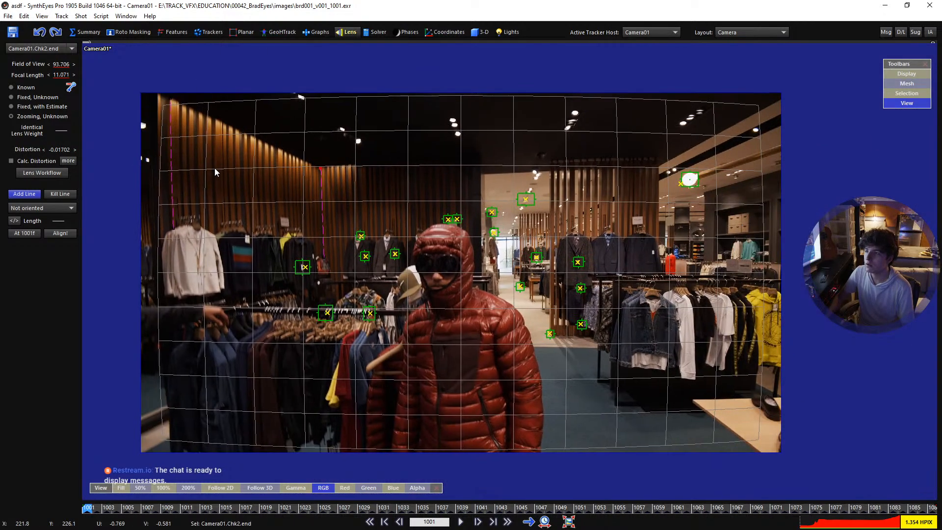
Inspect the distortion-corrected frame in the perspective view locked to the camera, checking the slatted wall's edges for straightness
key(5)
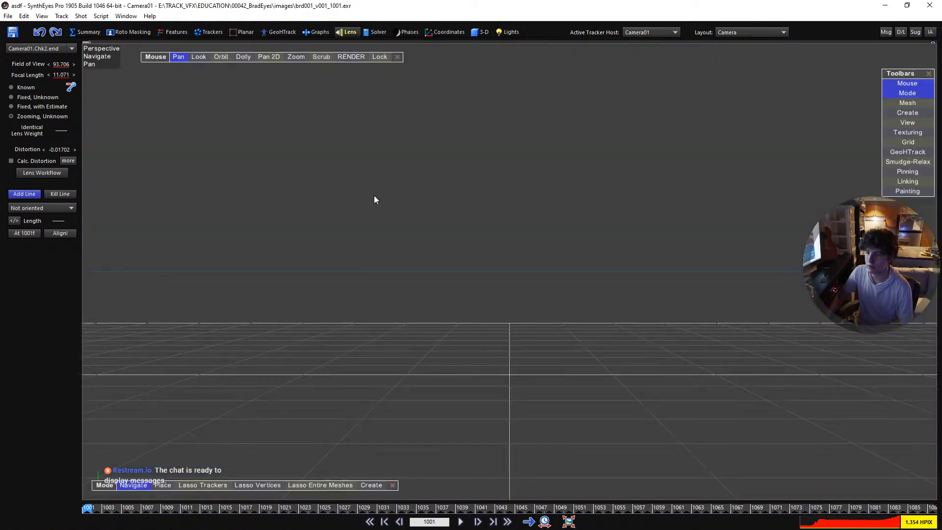
key(l)
scroll(393, 281, down, 3)
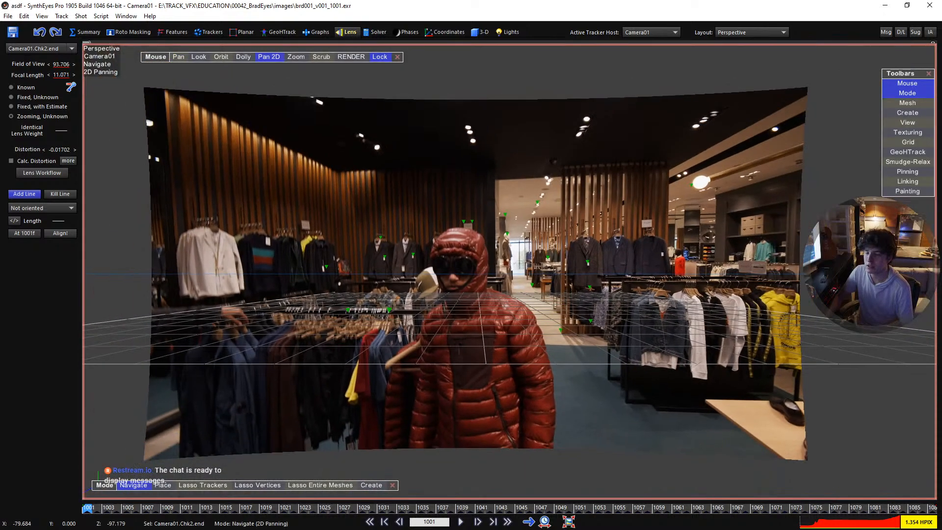
middle_drag(393, 280, 499, 304)
scroll(262, 157, up, 5)
scroll(269, 163, up, 1)
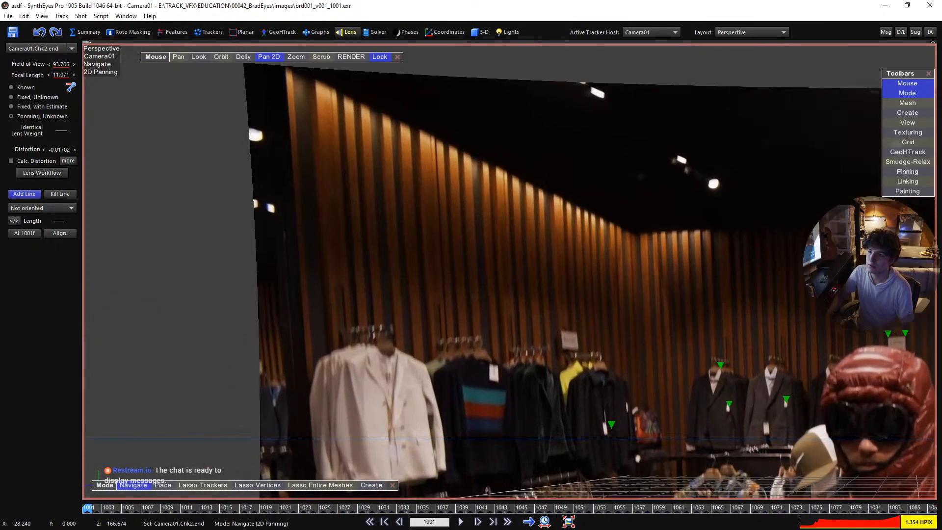
scroll(620, 298, down, 5)
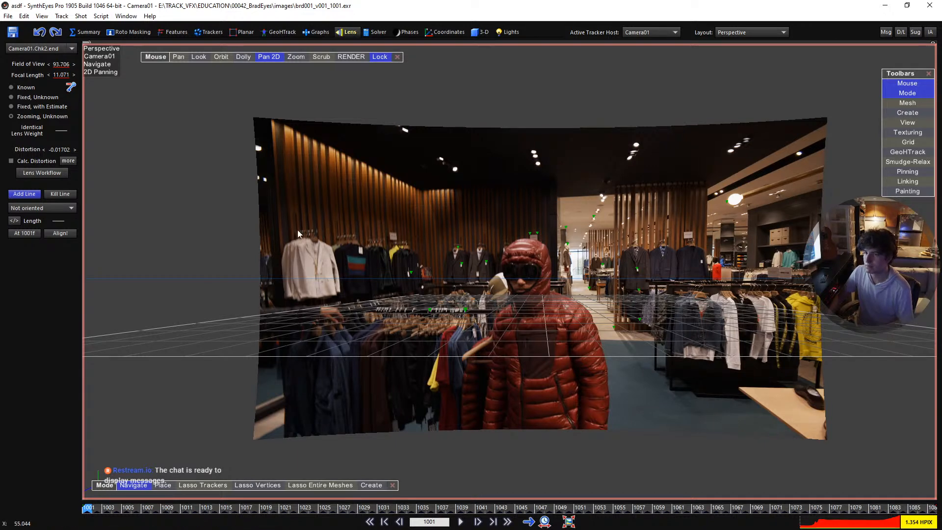
Delete both existing lens lines, the one at the slatted wall corner and the one above the white jacket
click(377, 32)
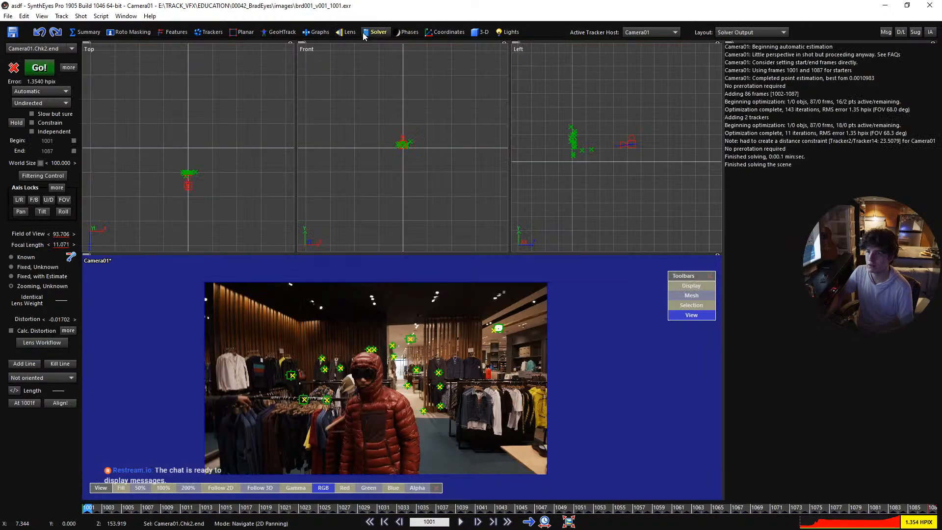
click(482, 32)
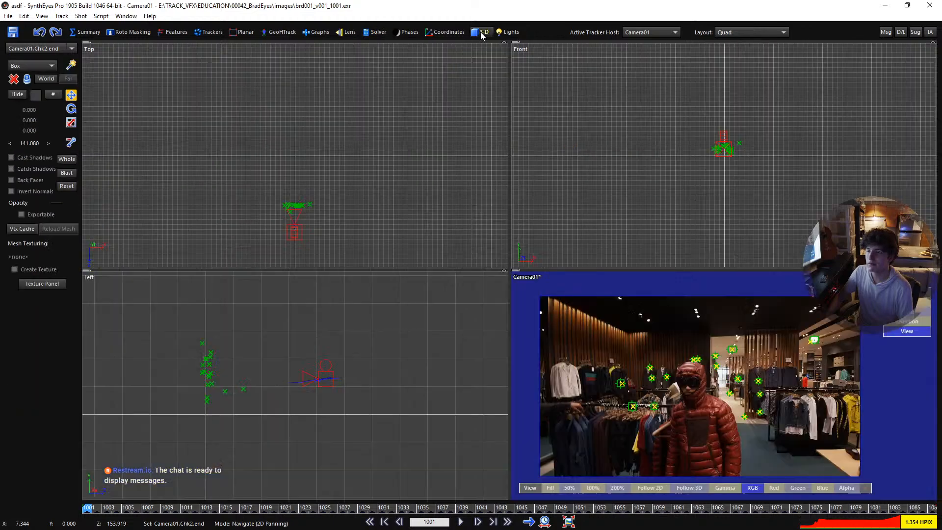
click(349, 32)
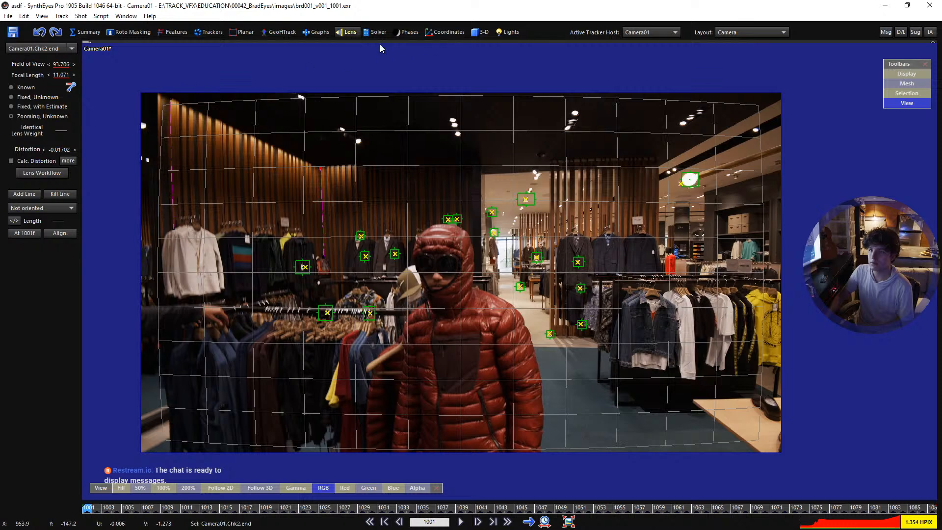
click(15, 195)
scroll(335, 216, up, 3)
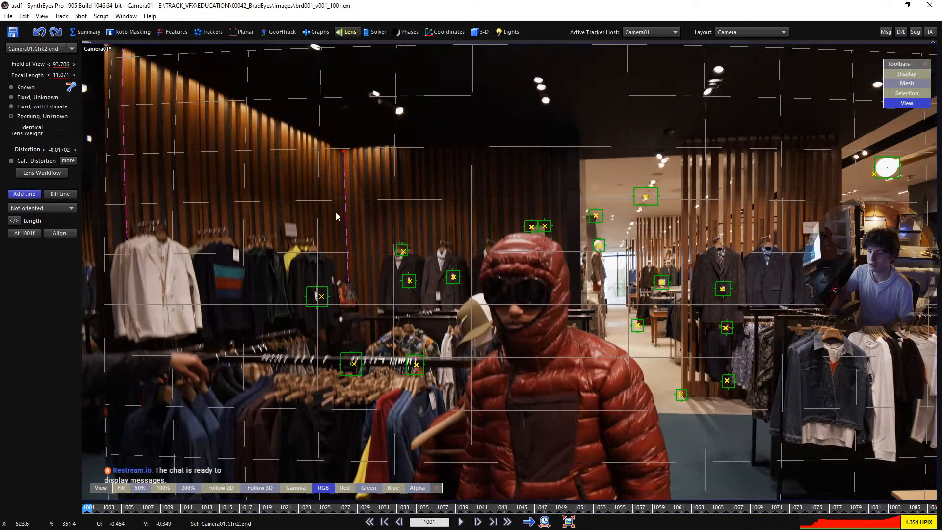
click(346, 215)
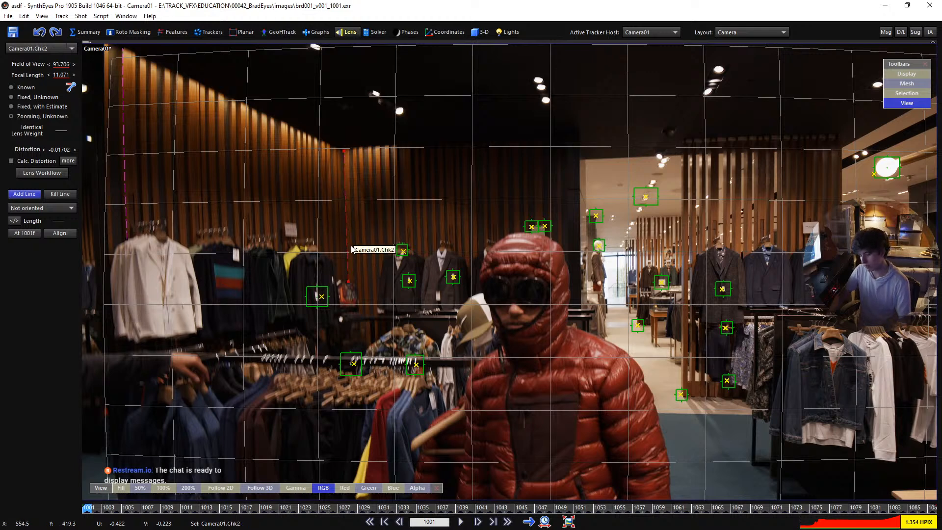
key(Delete)
scroll(298, 211, down, 2)
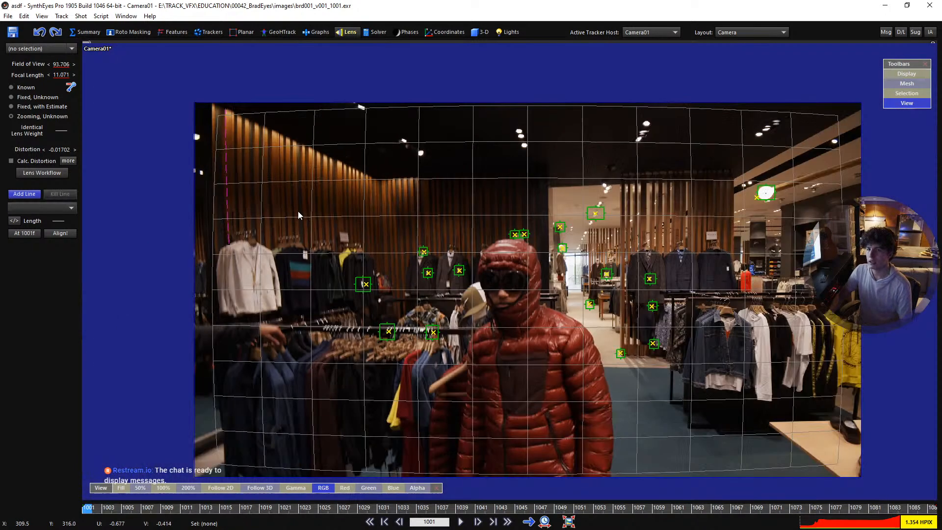
click(225, 197)
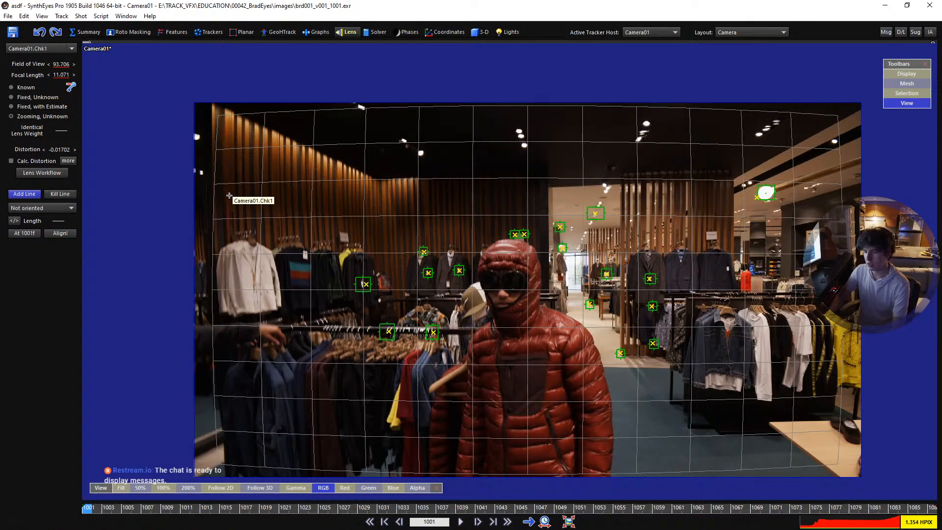
key(Delete)
Hide the lens distortion grid in the camera view
scroll(419, 230, up, 2)
scroll(376, 225, down, 2)
right_click(398, 163)
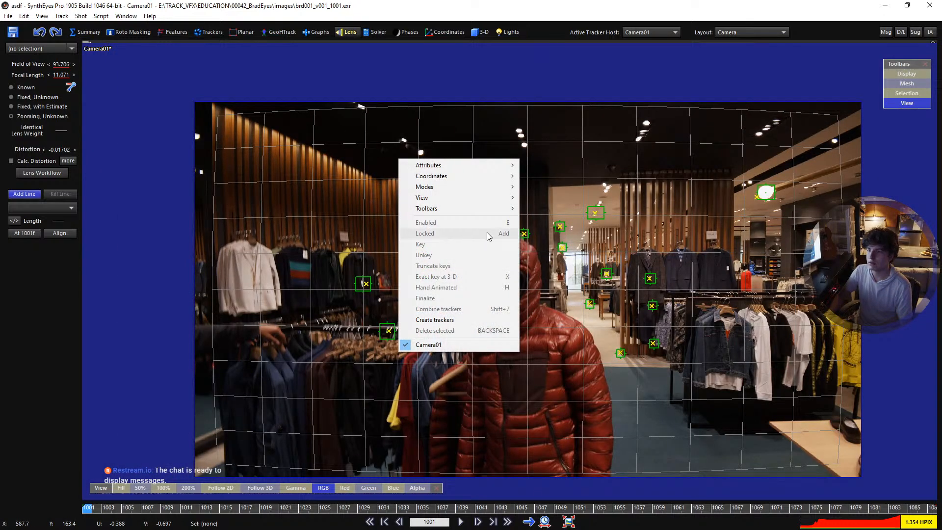
mouse_move(495, 202)
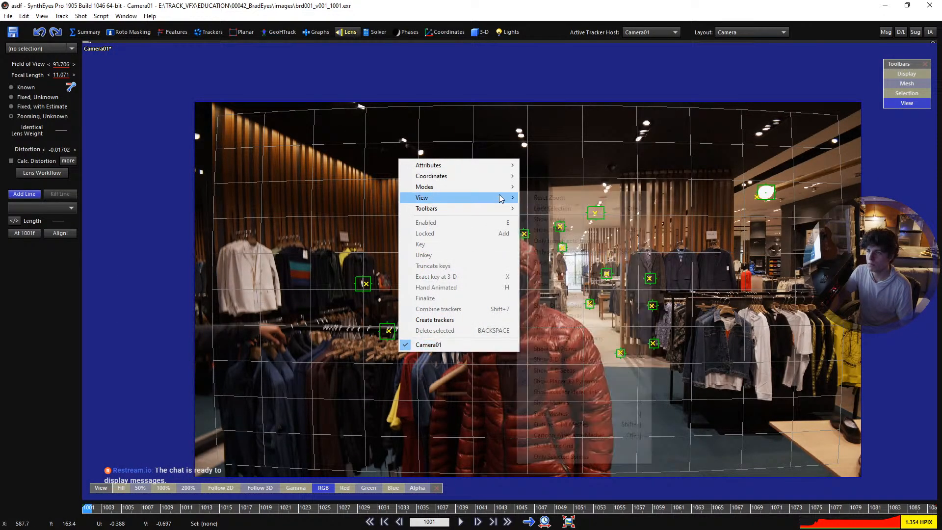
click(562, 447)
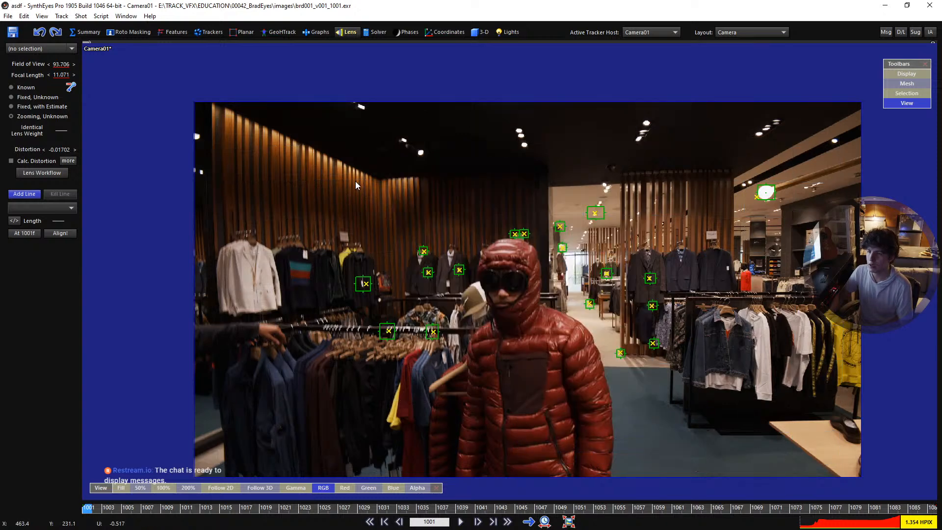
Add a lens line up the back wall's slat edge beside the corner, ending at the slat's upper end, and orient it On Y Axis
scroll(355, 181, up, 3)
scroll(374, 312, up, 1)
middle_drag(391, 418, 385, 386)
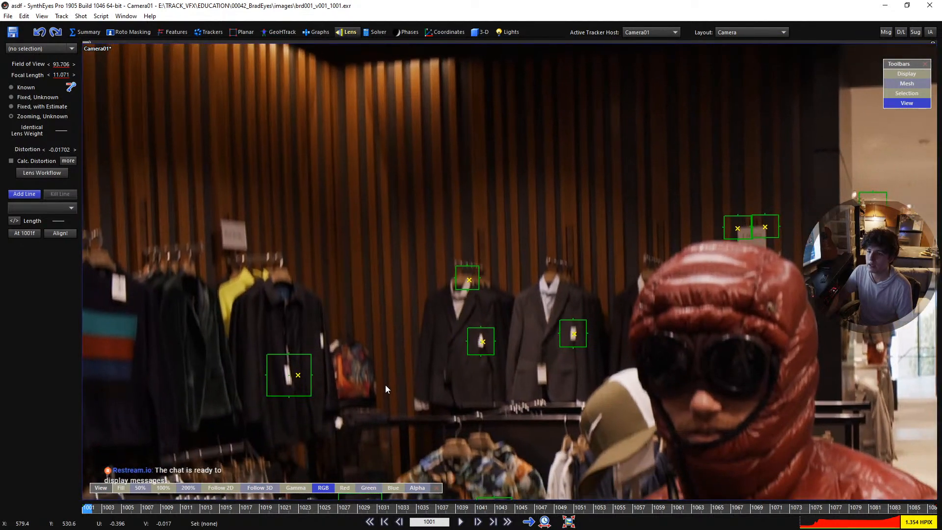
drag(392, 475, 381, 63)
right_click(378, 59)
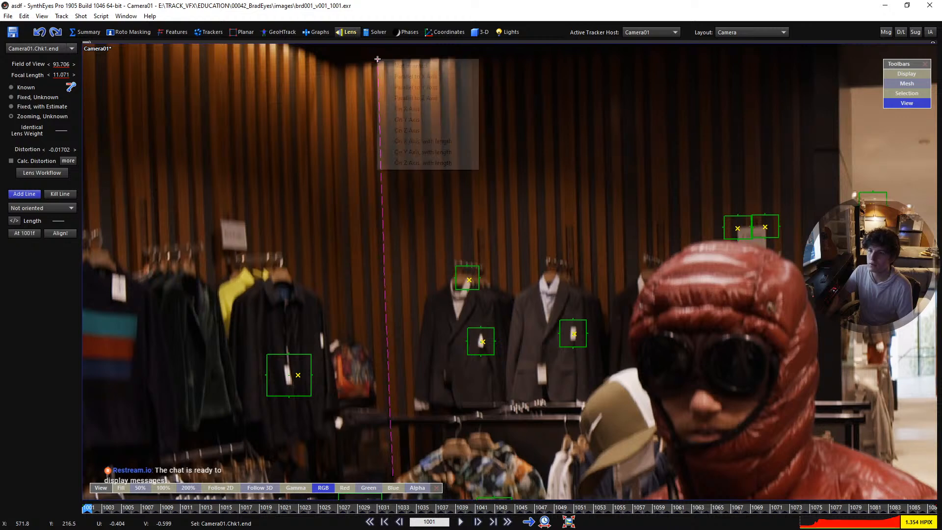
click(402, 120)
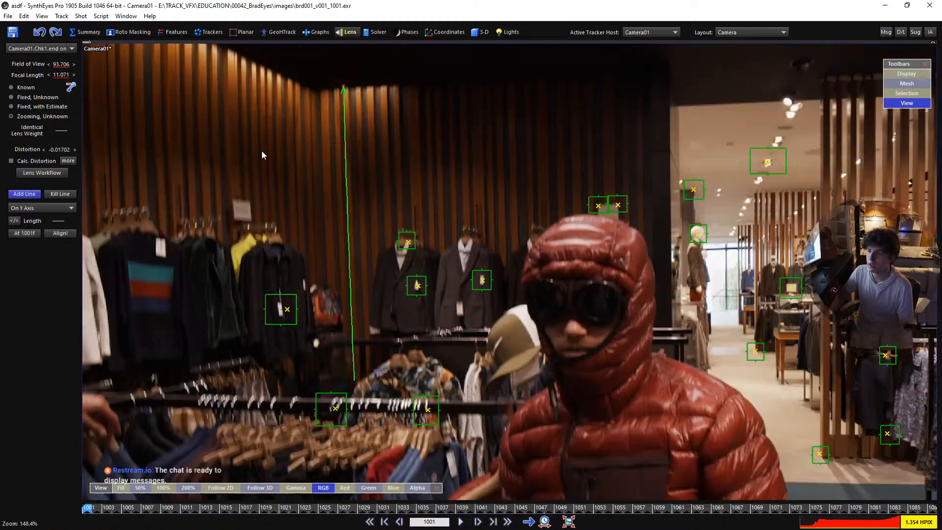
Add a lens line up the outer vertical edge of the slatted partition behind the dark suits and orient it Parallel to Y Axis
scroll(652, 137, up, 2)
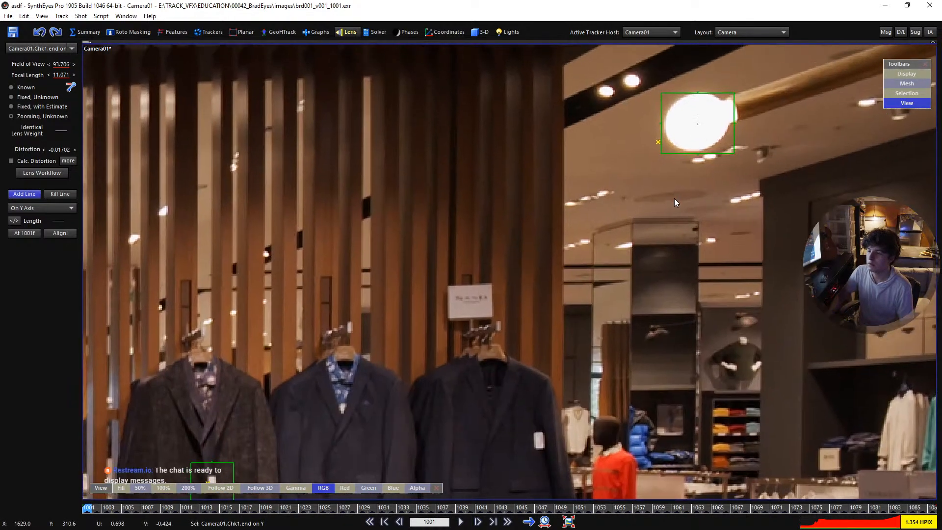
drag(564, 410, 567, 81)
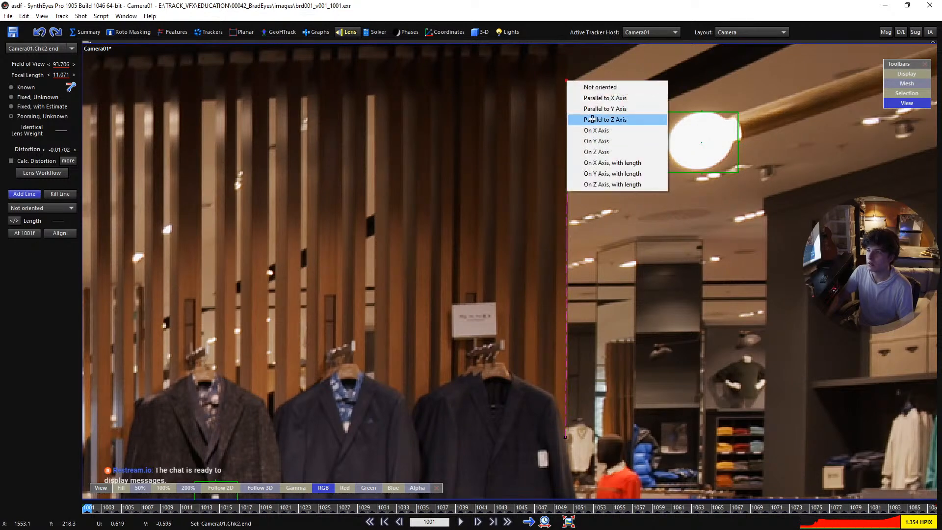
click(595, 109)
scroll(446, 168, down, 3)
scroll(513, 212, down, 1)
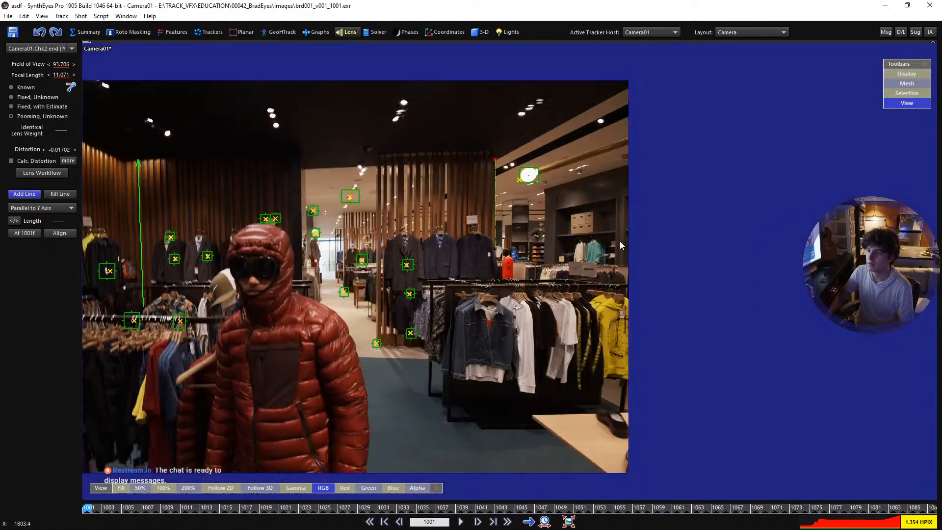
Add a lens line along the side wall's slat edge above the striped sweater and orient it Parallel to Y Axis
scroll(626, 225, up, 1)
scroll(601, 225, down, 2)
middle_drag(415, 226, 565, 234)
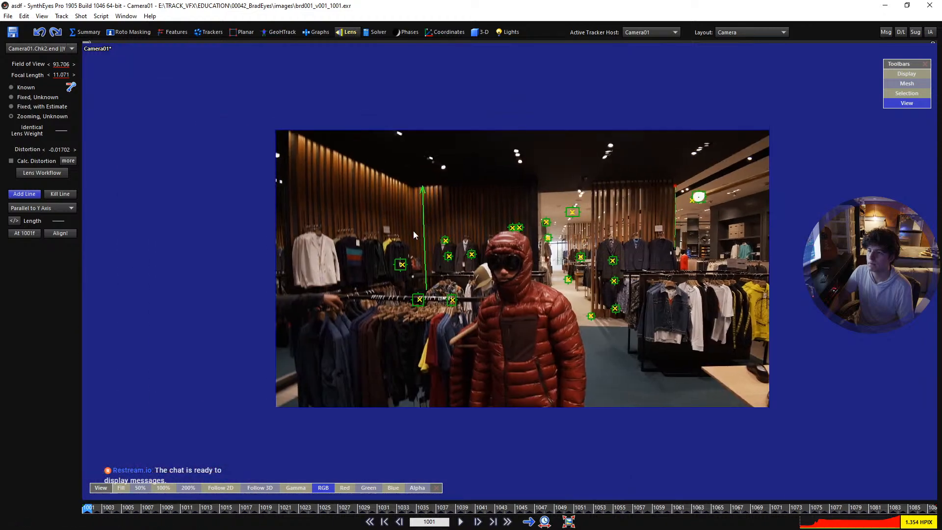
scroll(325, 202, up, 3)
scroll(407, 320, up, 2)
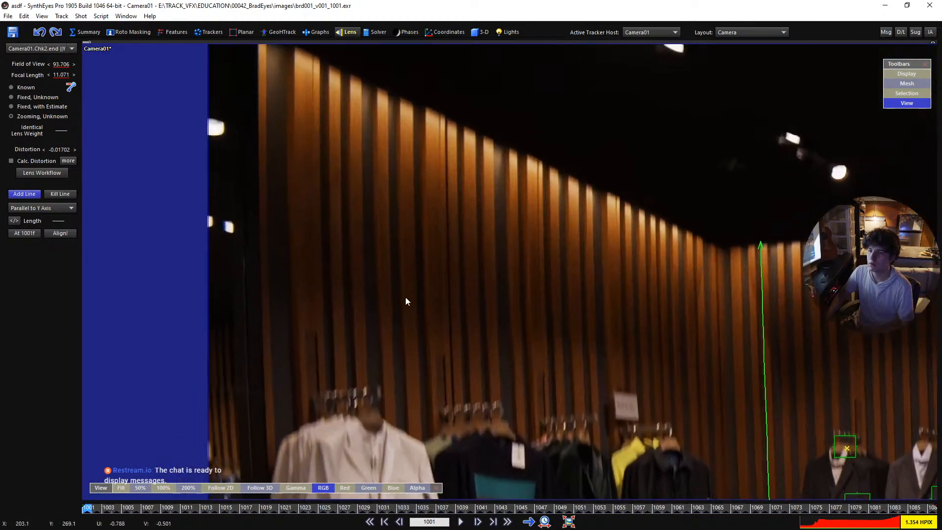
scroll(405, 297, up, 2)
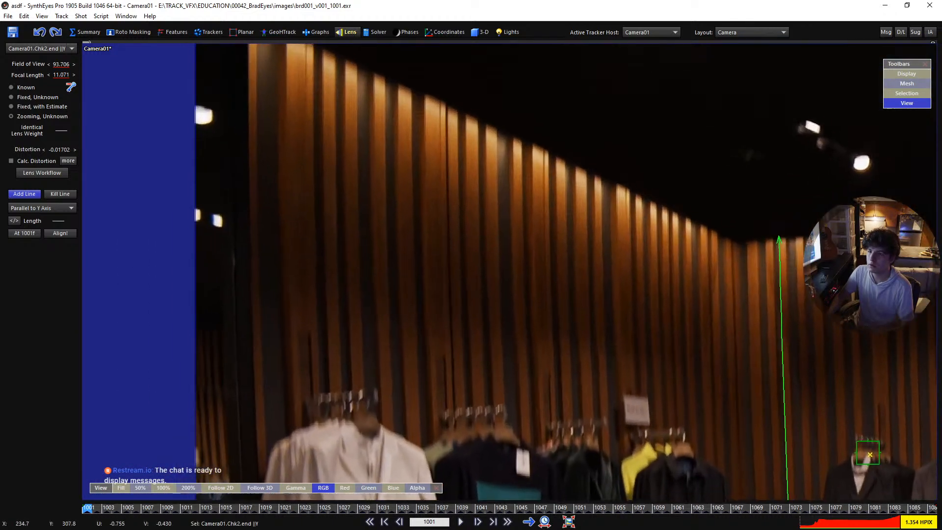
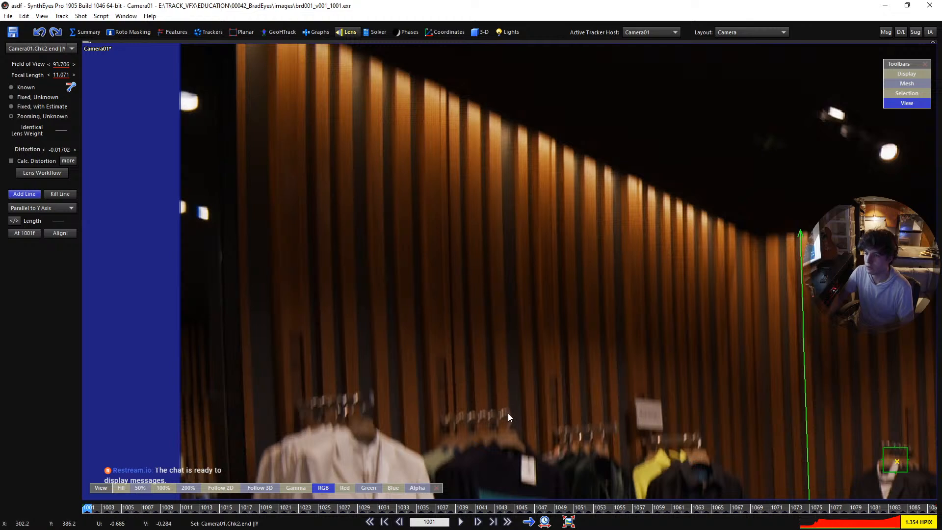
drag(507, 413, 501, 126)
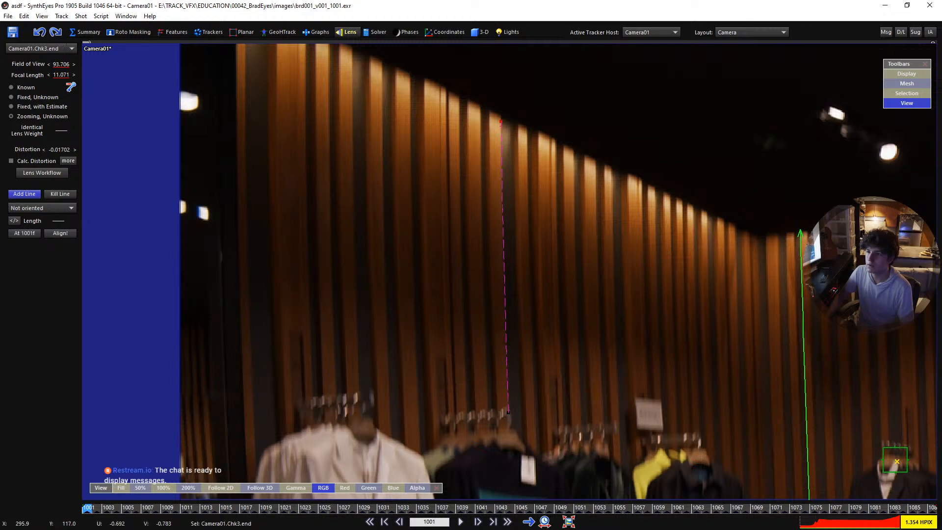
right_click(501, 121)
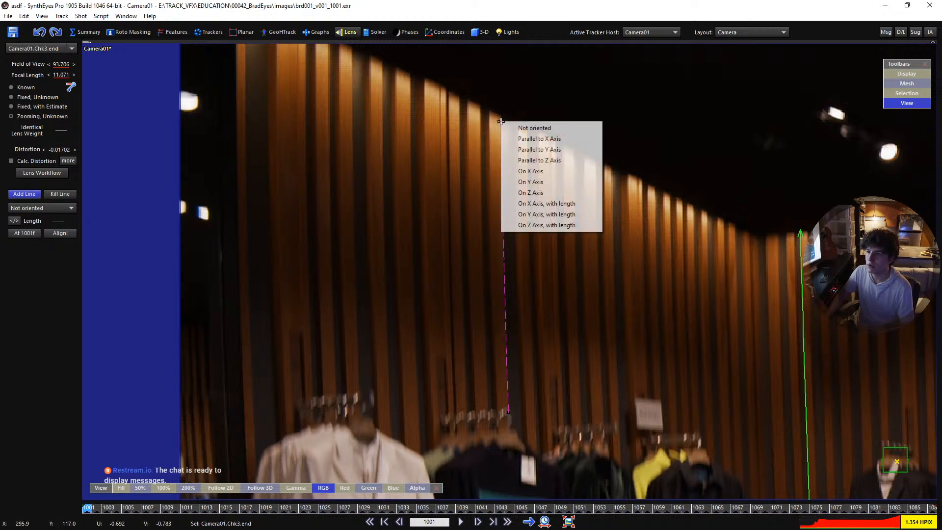
click(535, 149)
scroll(369, 186, down, 5)
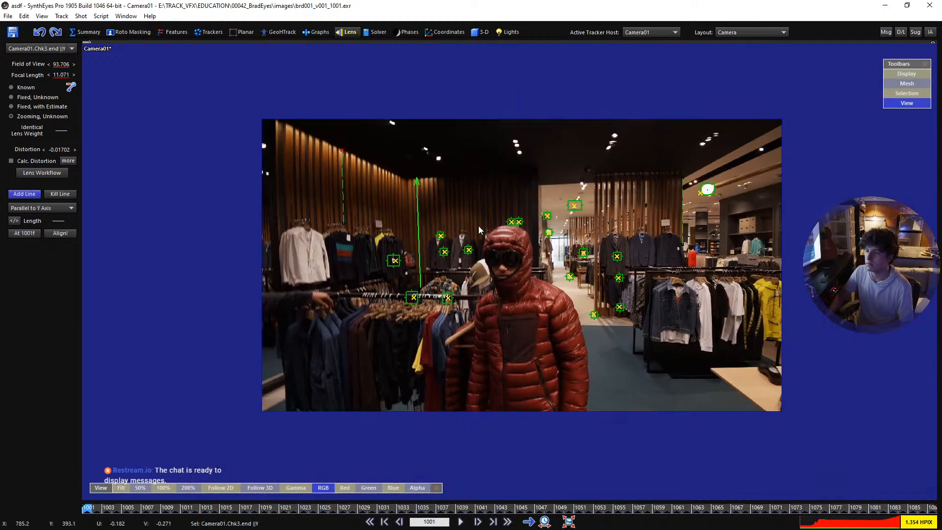
Inspect the back wall and the slatted partition for features that line up horizontally across both
scroll(478, 226, up, 3)
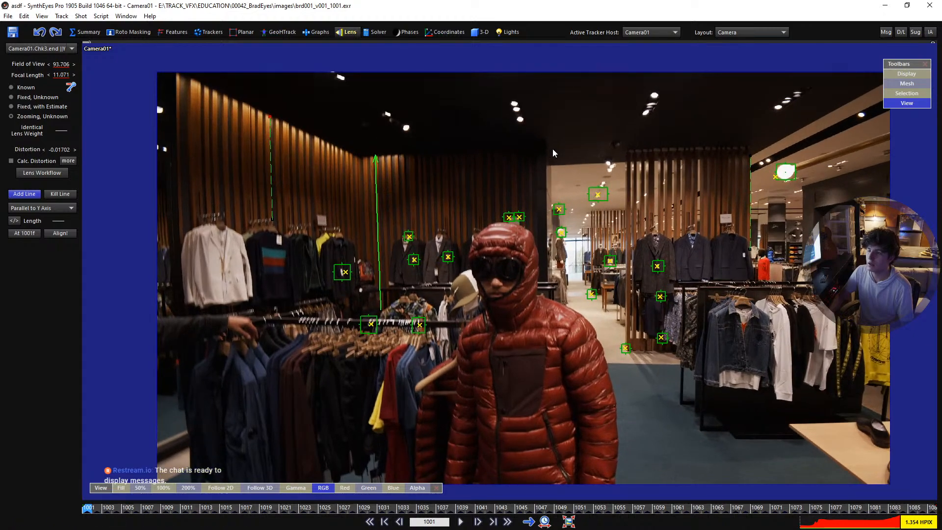
scroll(632, 148, up, 3)
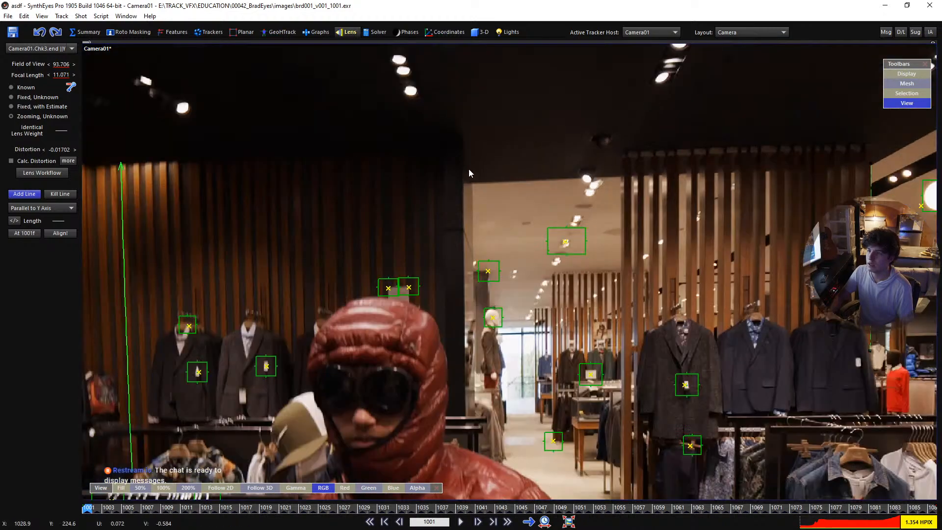
scroll(508, 175, up, 6)
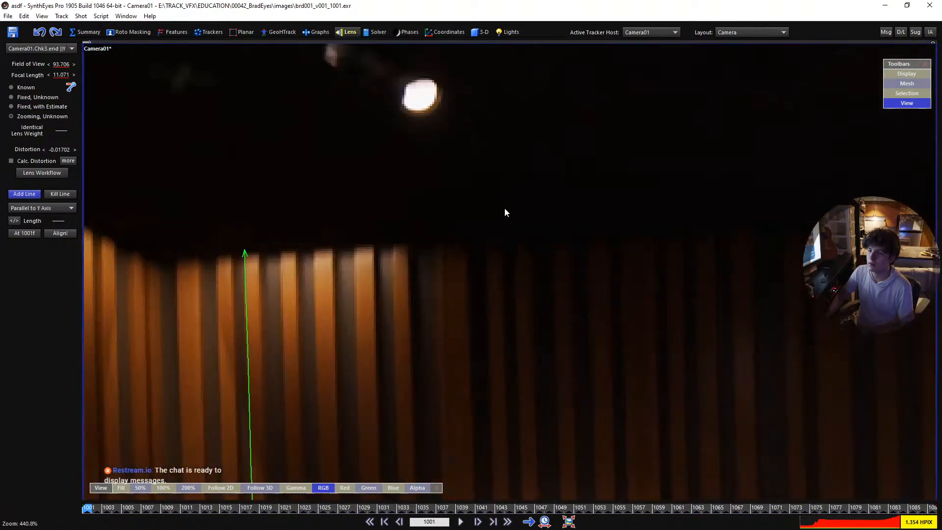
scroll(496, 211, down, 10)
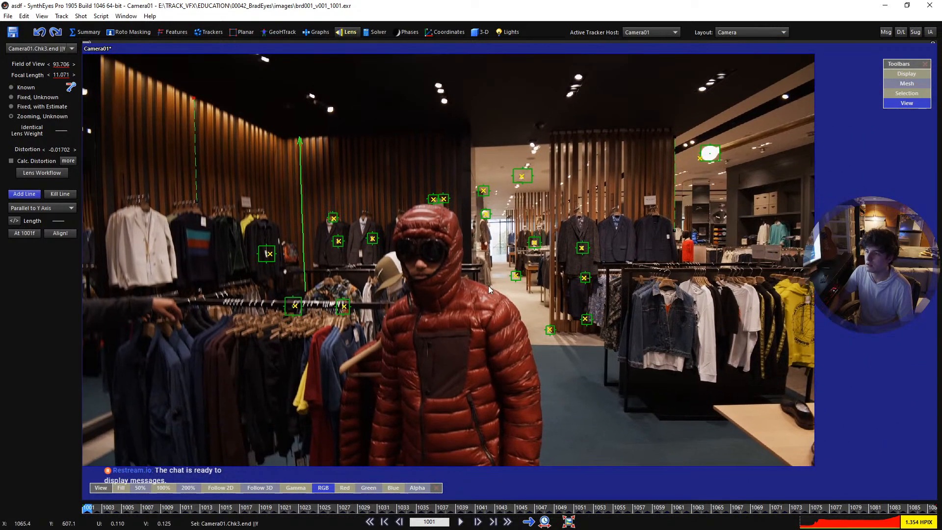
scroll(486, 285, up, 3)
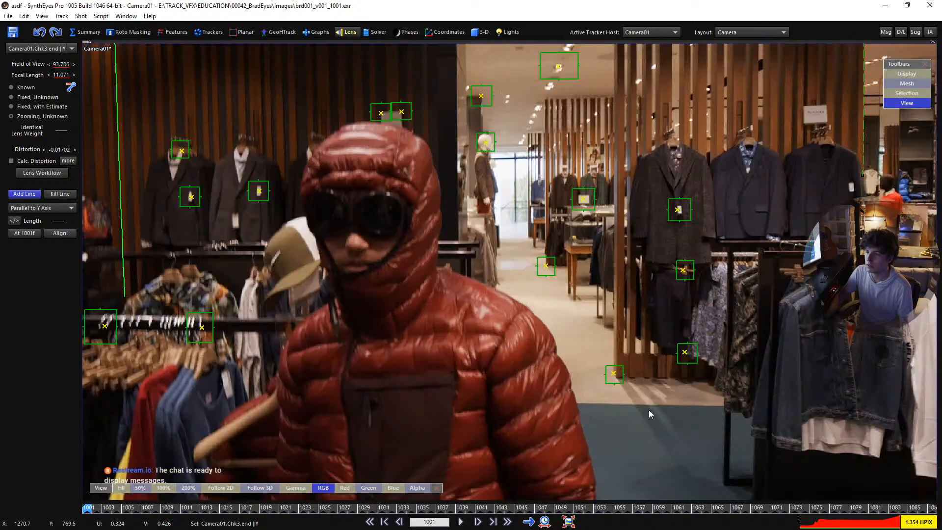
middle_drag(663, 200, 642, 379)
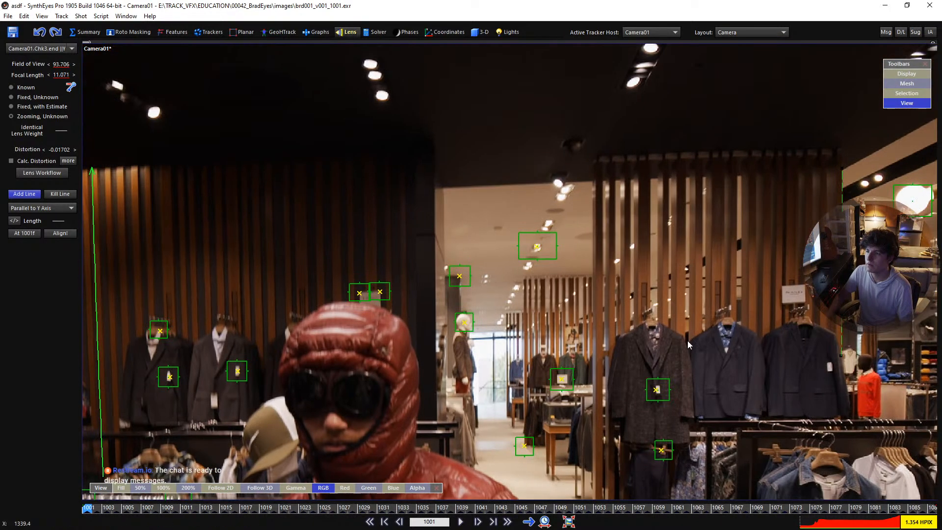
scroll(699, 245, up, 6)
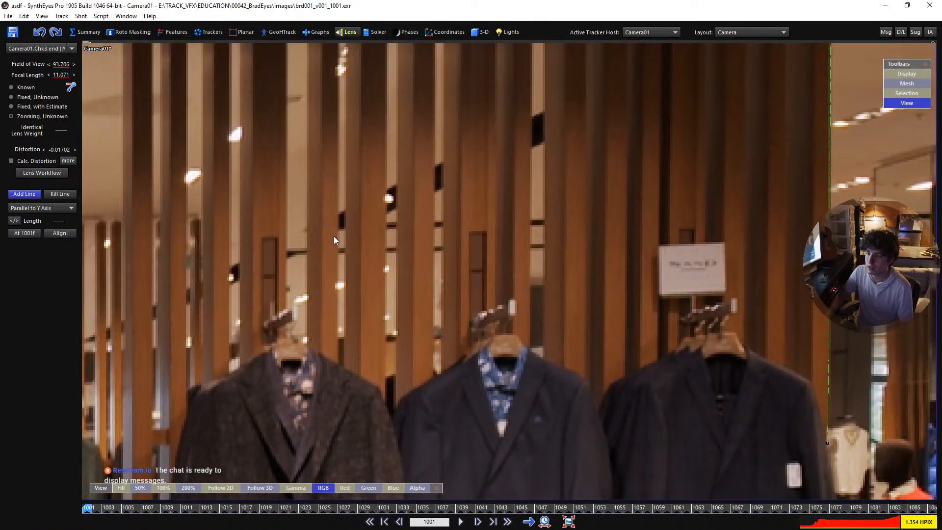
scroll(619, 236, down, 5)
middle_drag(620, 236, 893, 258)
middle_drag(351, 267, 454, 269)
scroll(454, 269, up, 7)
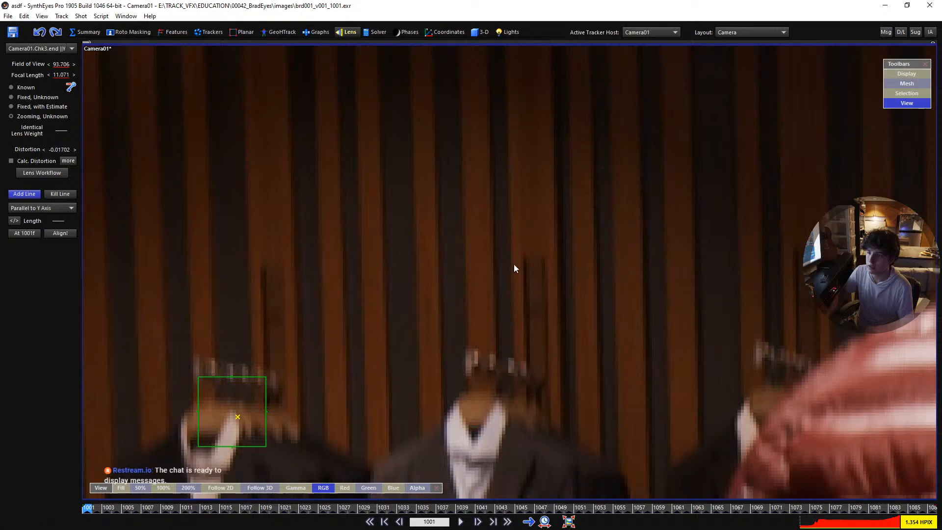
scroll(450, 269, down, 7)
middle_drag(541, 281, 359, 269)
scroll(371, 267, up, 1)
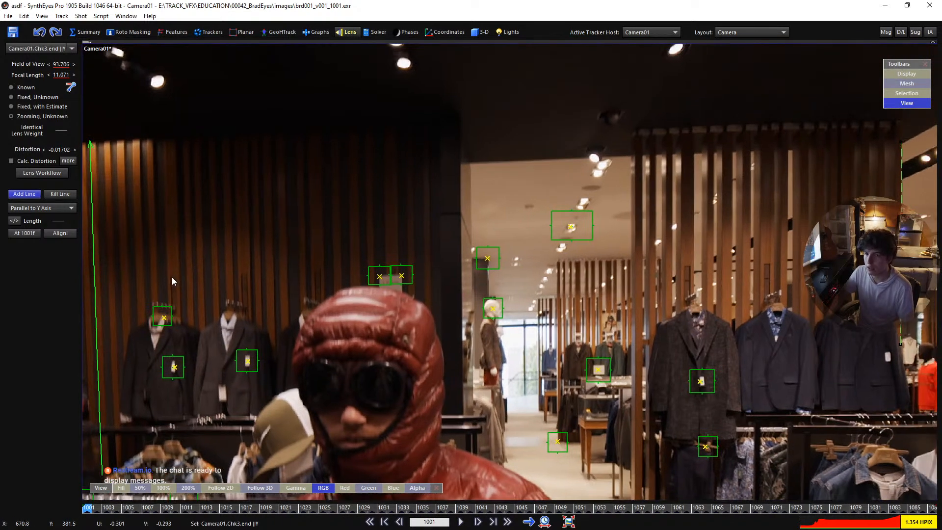
Add a lens line from the back wall above the suits across to the partition beside the small sign, and orient it On X Axis
drag(170, 279, 804, 260)
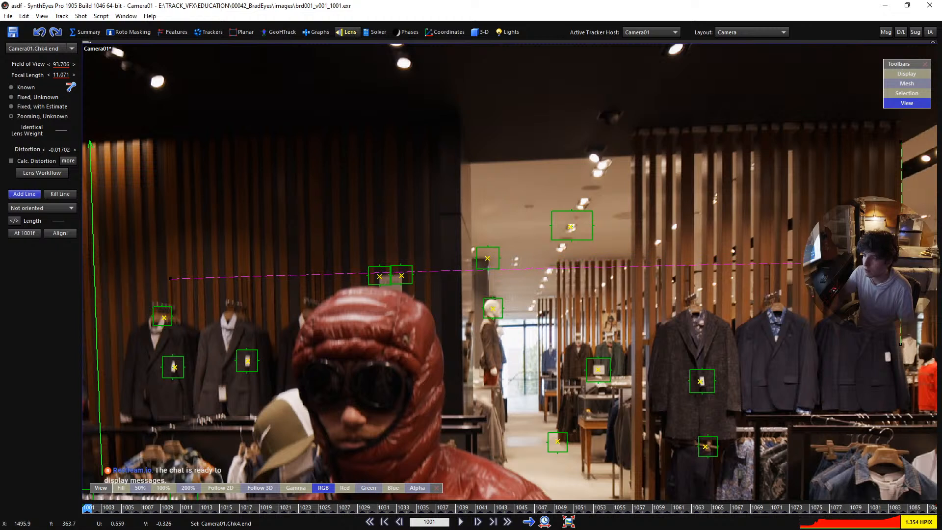
right_click(841, 262)
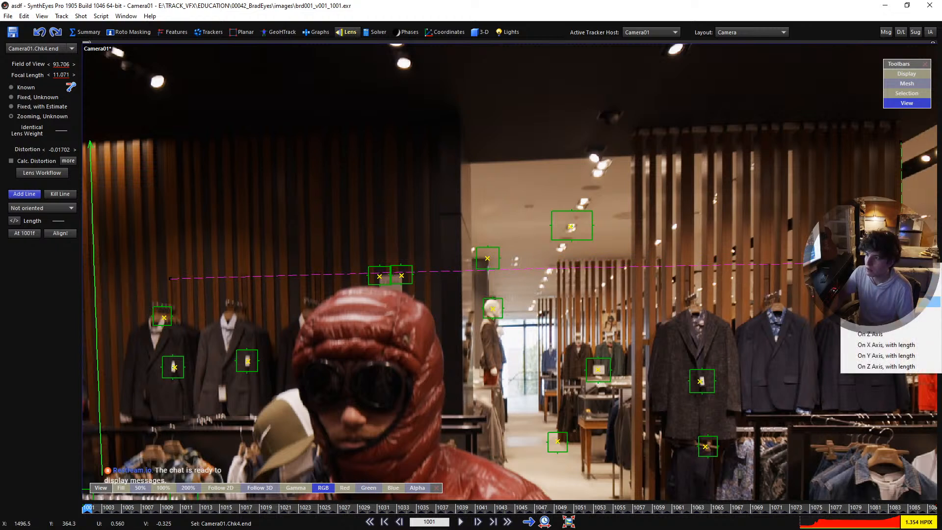
click(878, 312)
scroll(303, 282, down, 3)
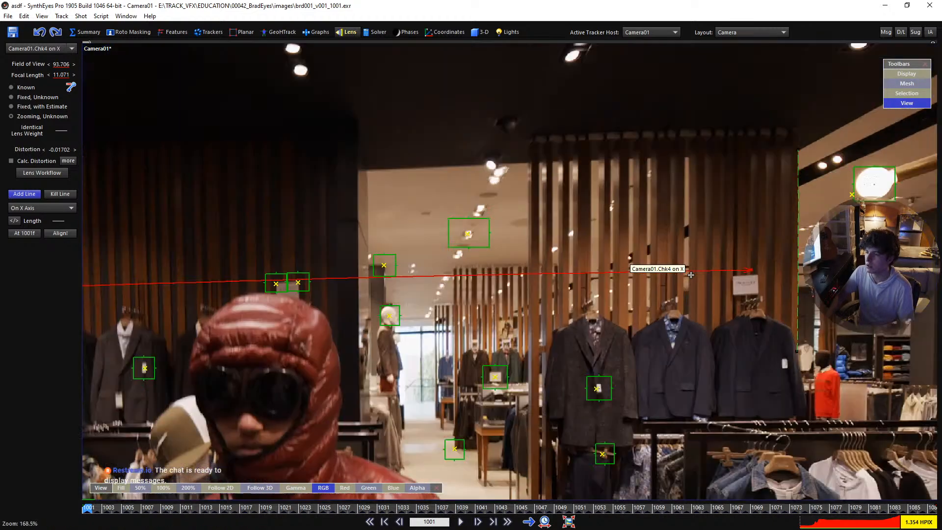
scroll(669, 275, up, 3)
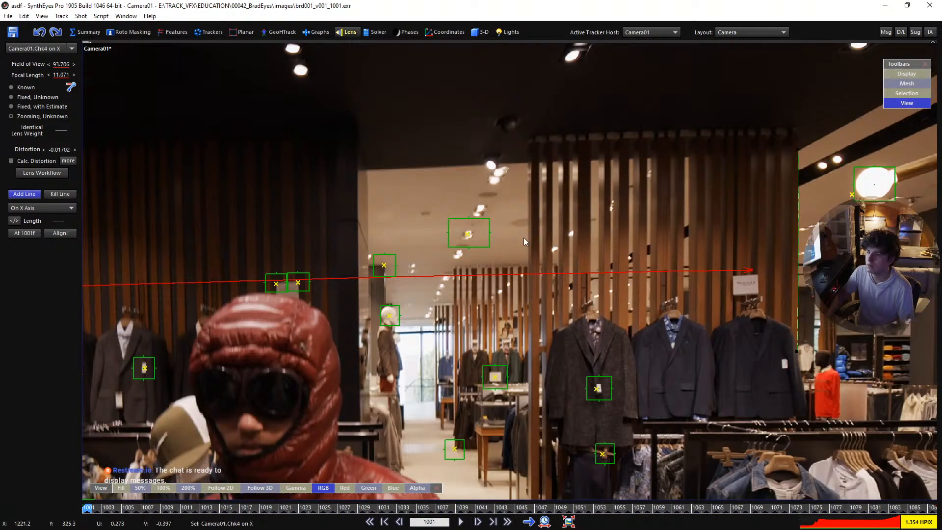
Add a lens line along the upper edge of the distant column beyond the partition and orient it Parallel to X Axis
middle_drag(557, 251, 553, 94)
middle_drag(557, 318, 469, 59)
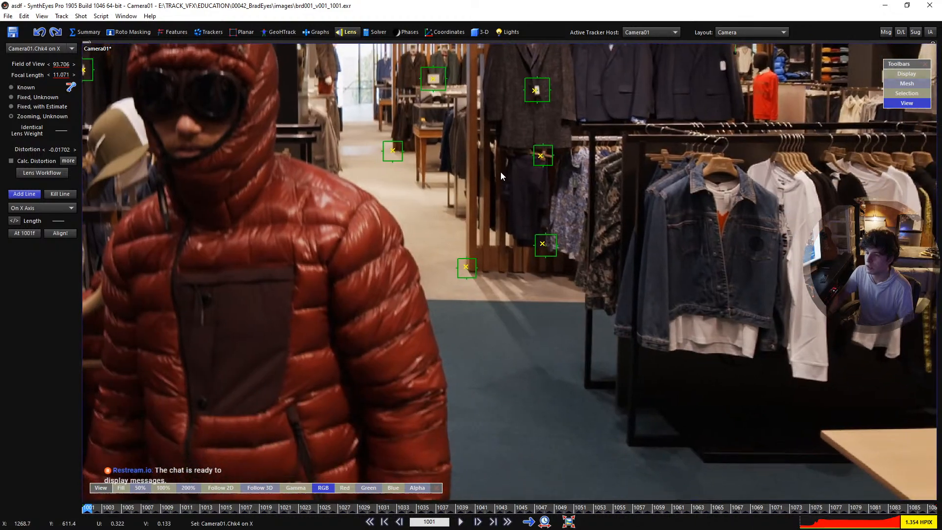
scroll(502, 148, down, 2)
scroll(642, 216, up, 3)
scroll(642, 216, down, 4)
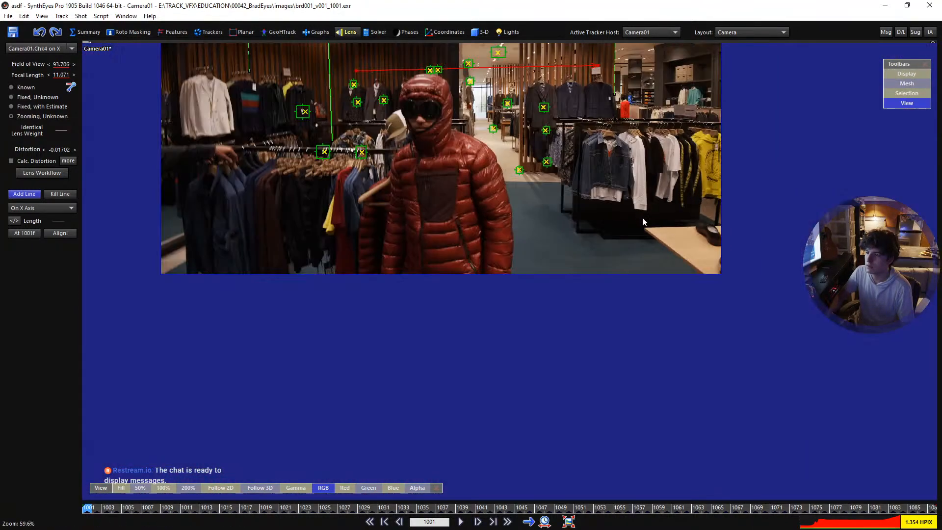
middle_drag(628, 158, 625, 301)
scroll(682, 201, up, 5)
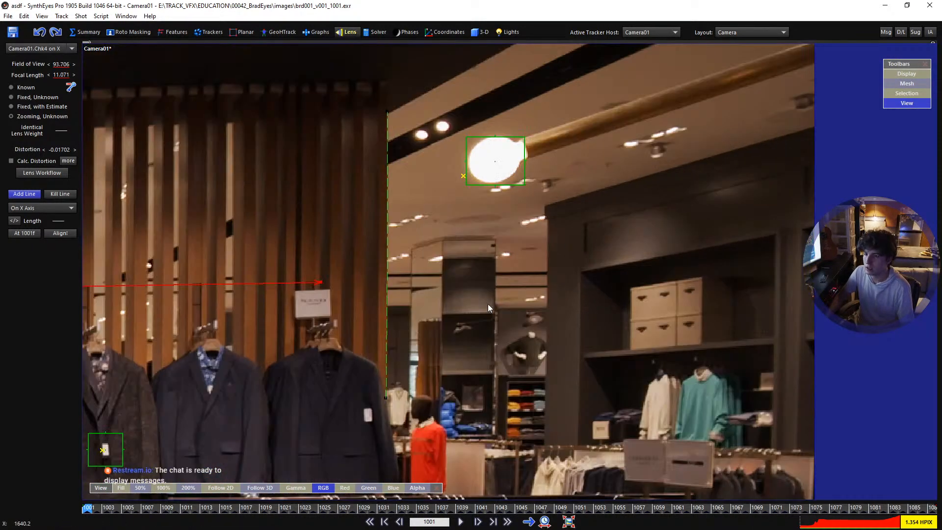
scroll(454, 225, up, 3)
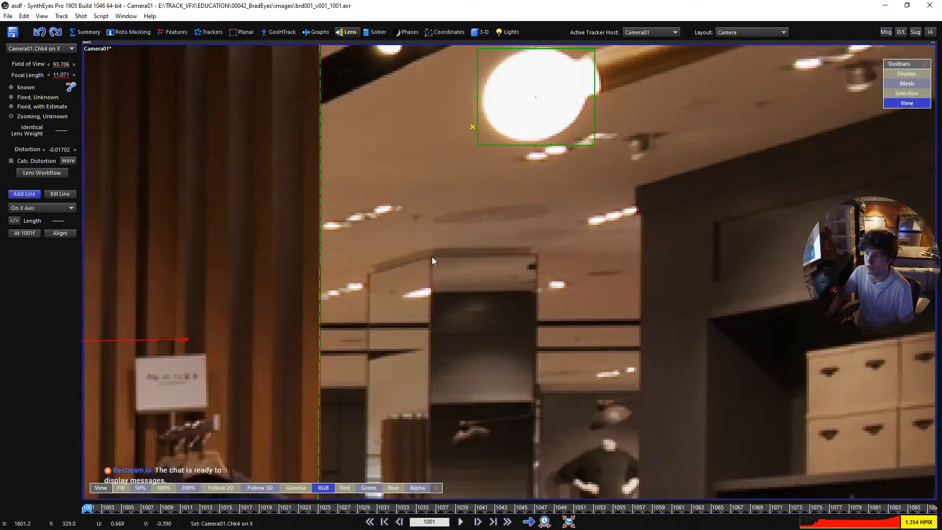
drag(431, 257, 435, 253)
right_click(545, 254)
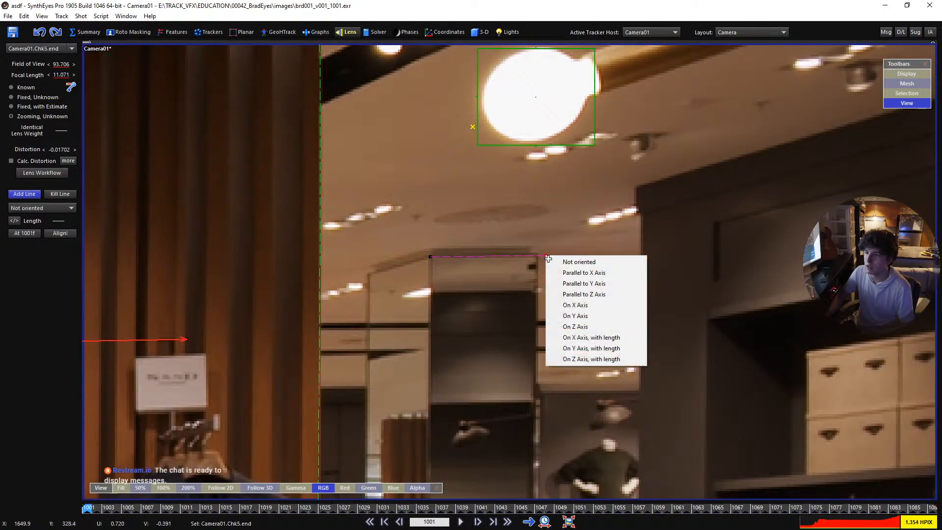
click(569, 271)
Examine the far shelving, the slatted side wall and the front clothes racks for further straight edges
middle_drag(499, 419, 561, 187)
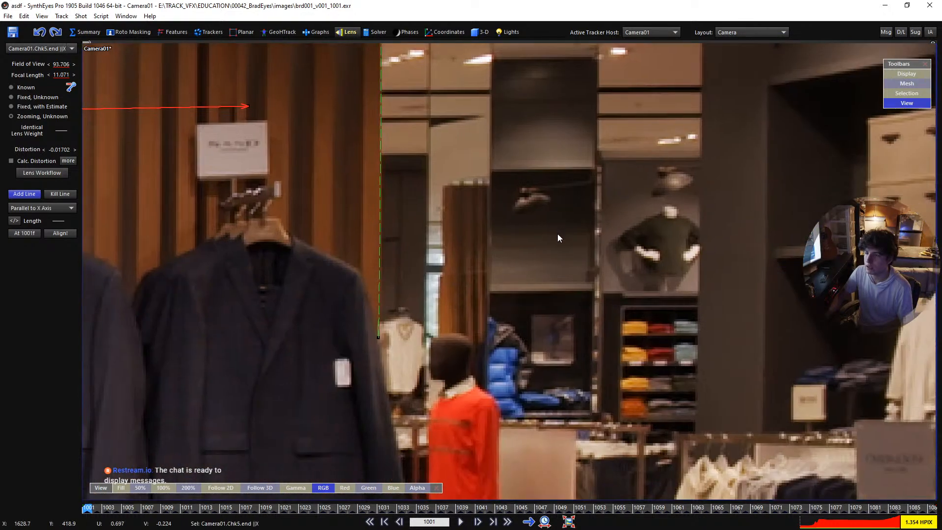
scroll(557, 233, down, 3)
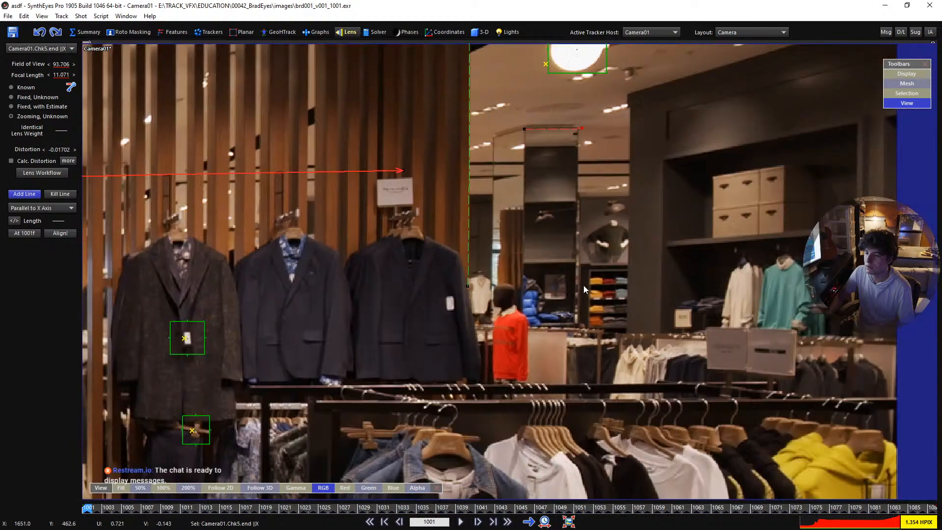
scroll(584, 285, up, 3)
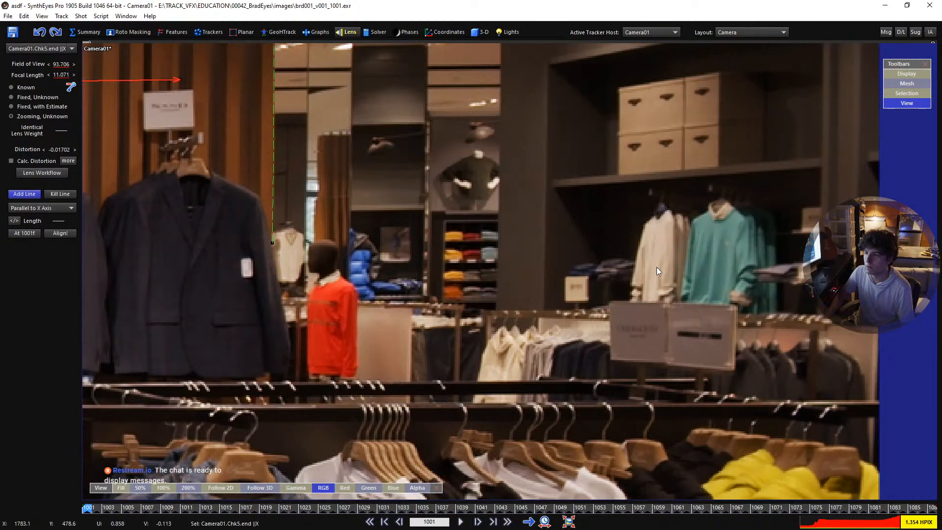
scroll(669, 260, down, 5)
scroll(421, 207, up, 5)
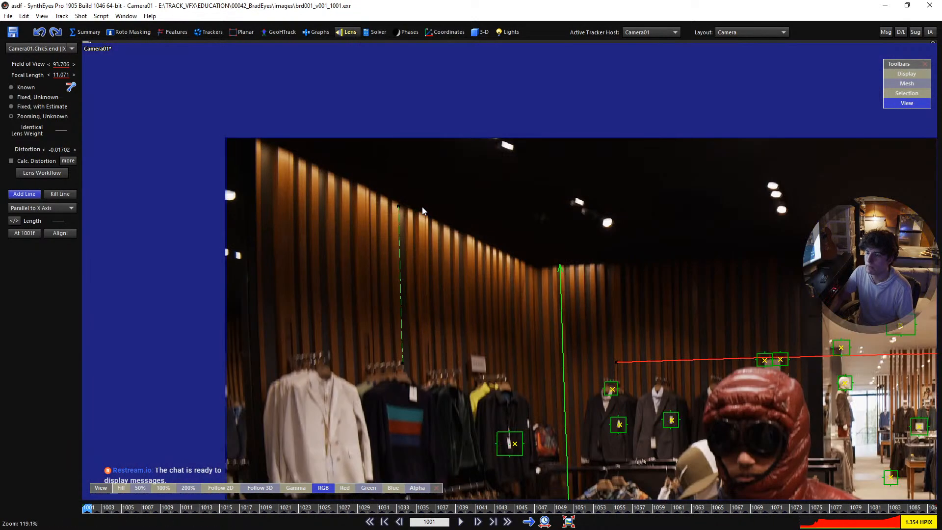
middle_drag(435, 300, 450, 52)
middle_drag(473, 286, 477, 157)
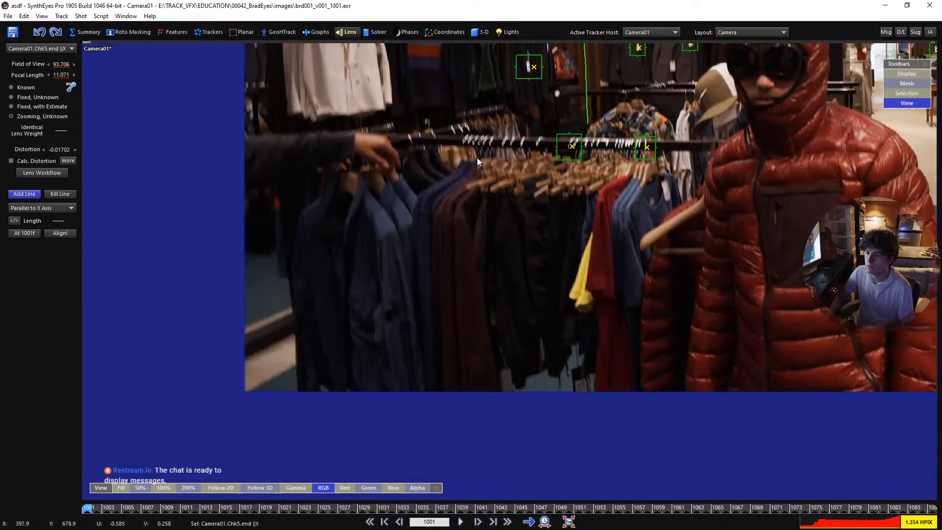
scroll(445, 288, down, 4)
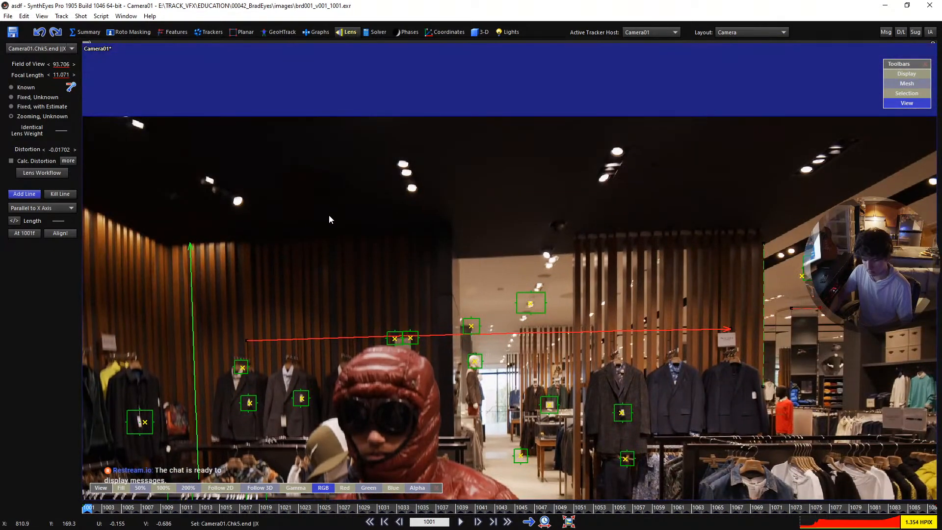
Brighten the footage in the image preparation levels by setting the gamma to 0.470 and apply it
key(p)
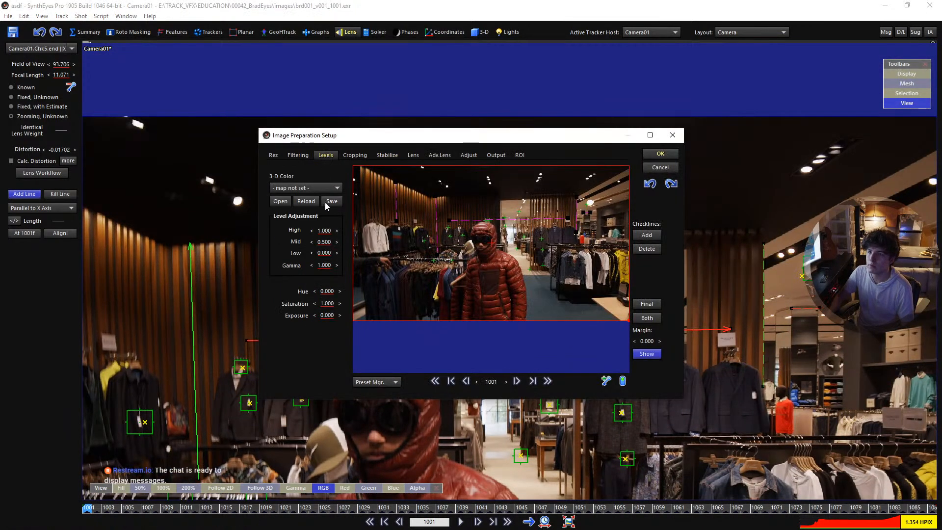
drag(323, 265, 293, 265)
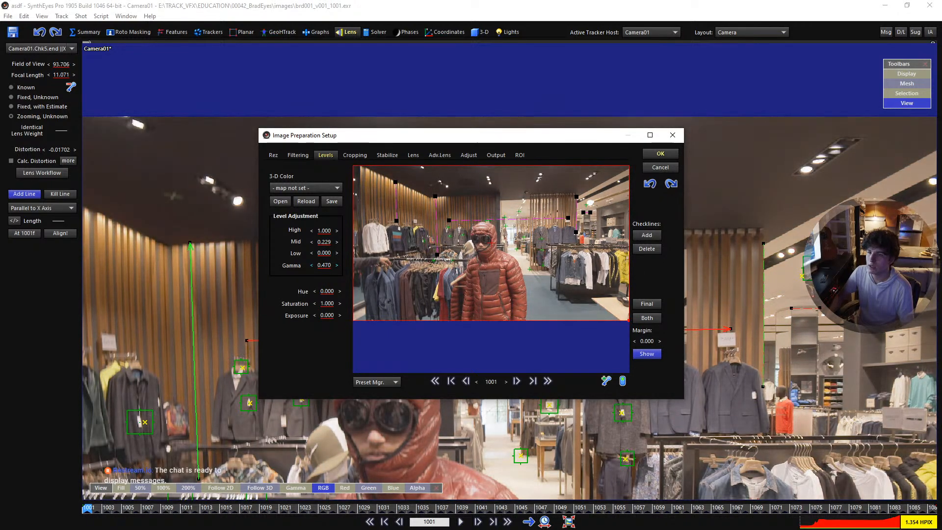
click(660, 153)
click(505, 306)
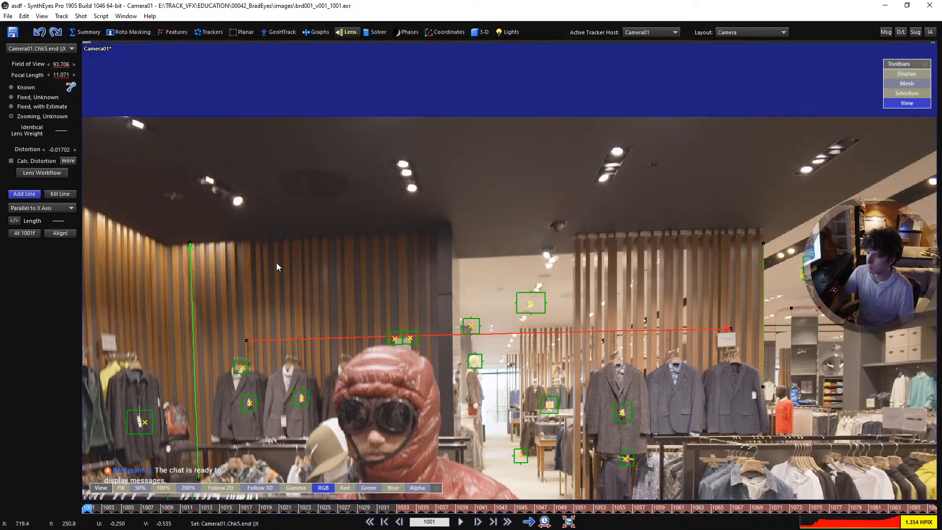
Add a lens line along the dark ceiling's edge above the passage, extended across the partition's upper slats, and orient it Parallel to X Axis
scroll(205, 225, up, 2)
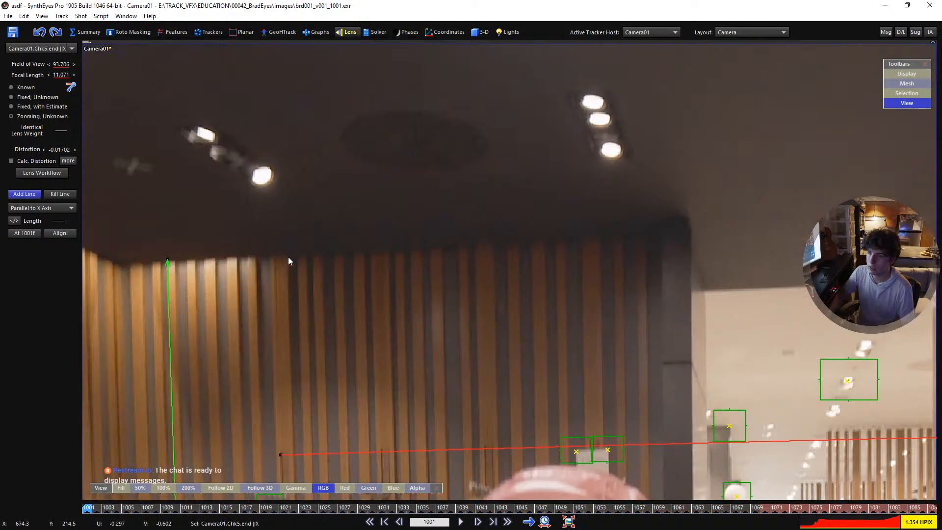
scroll(287, 258, down, 1)
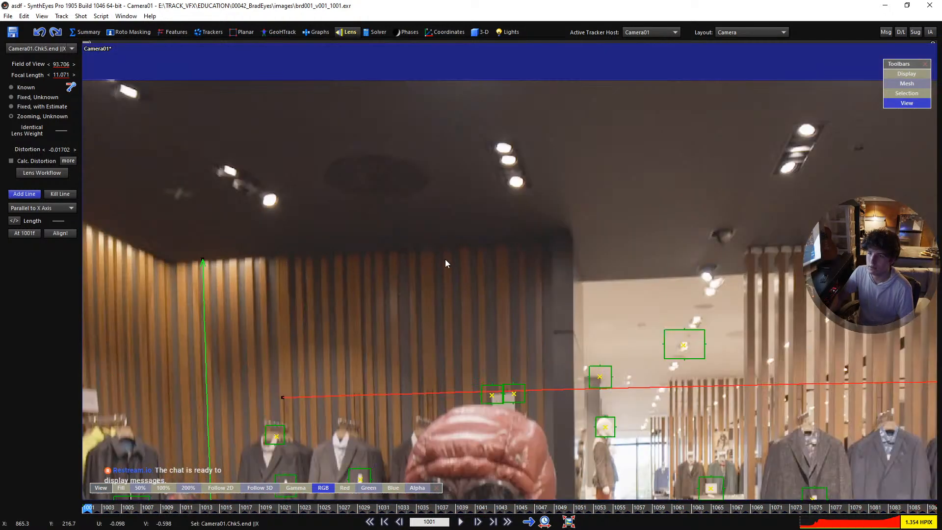
middle_drag(445, 259, 147, 236)
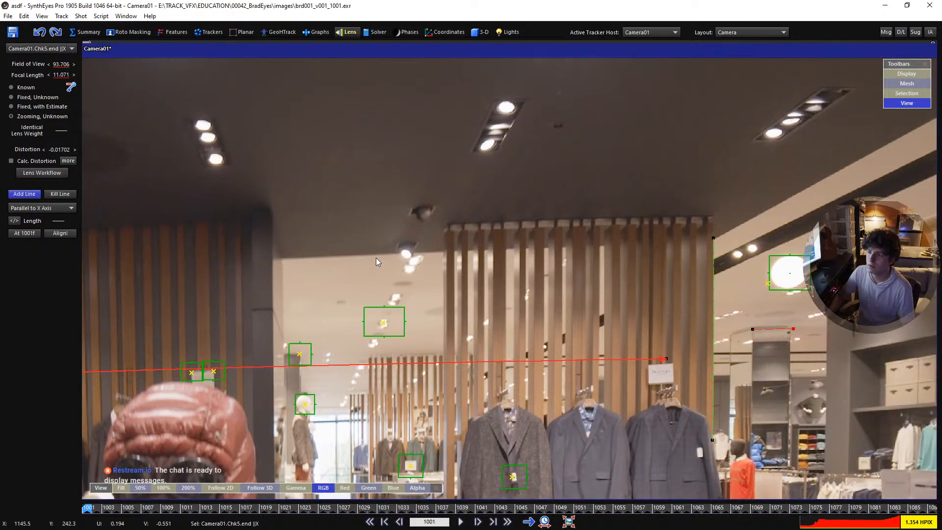
scroll(376, 257, up, 1)
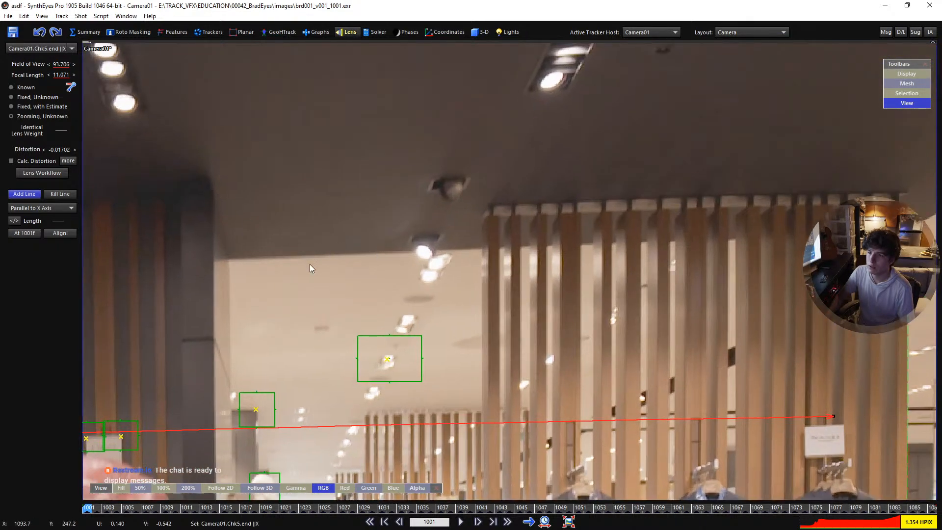
middle_drag(309, 264, 299, 202)
scroll(290, 204, down, 1)
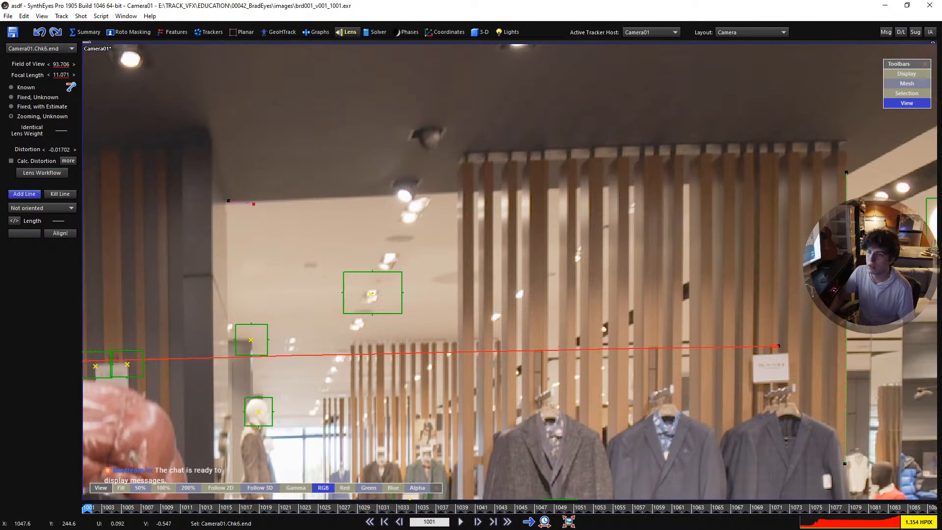
drag(254, 203, 708, 194)
right_click(758, 187)
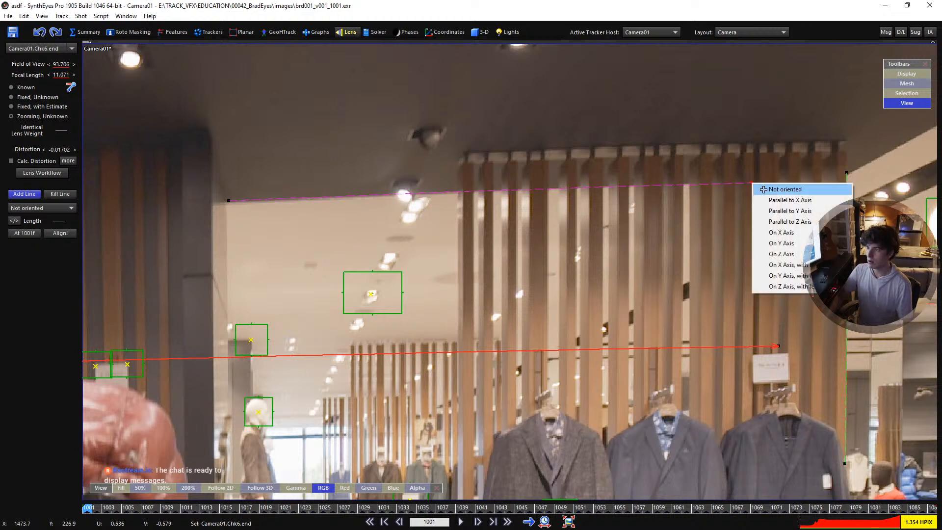
click(789, 199)
scroll(578, 207, down, 4)
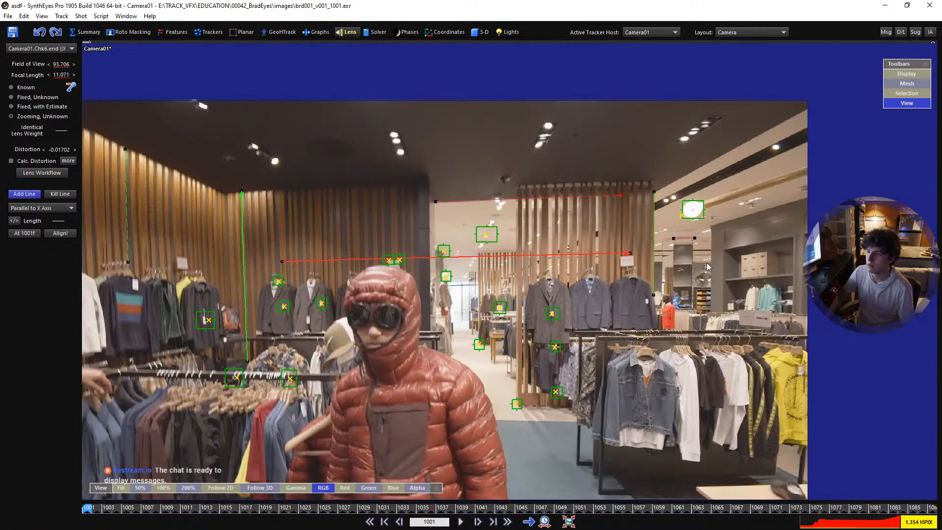
middle_drag(707, 266, 874, 232)
middle_drag(397, 268, 241, 240)
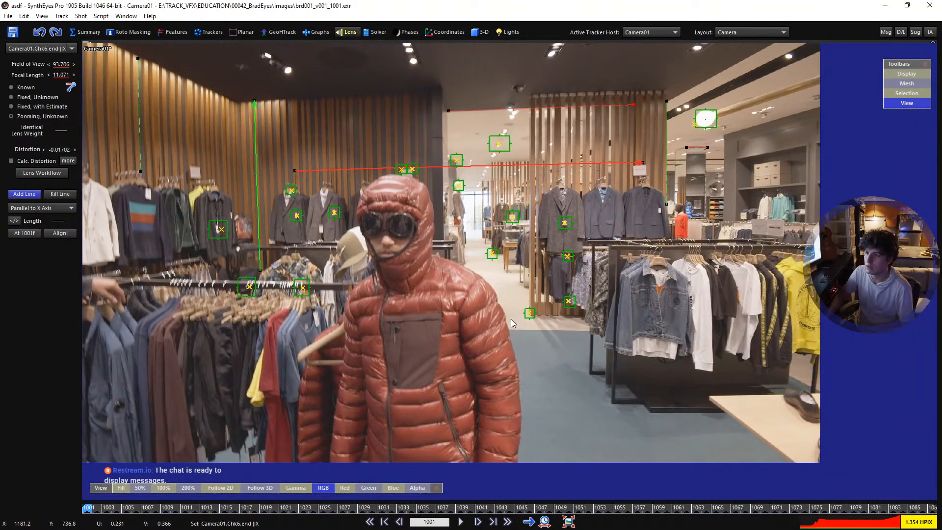
Add a lens line along the upper frame of the distant window at the passage's end and orient it Parallel to X Axis
scroll(513, 319, up, 6)
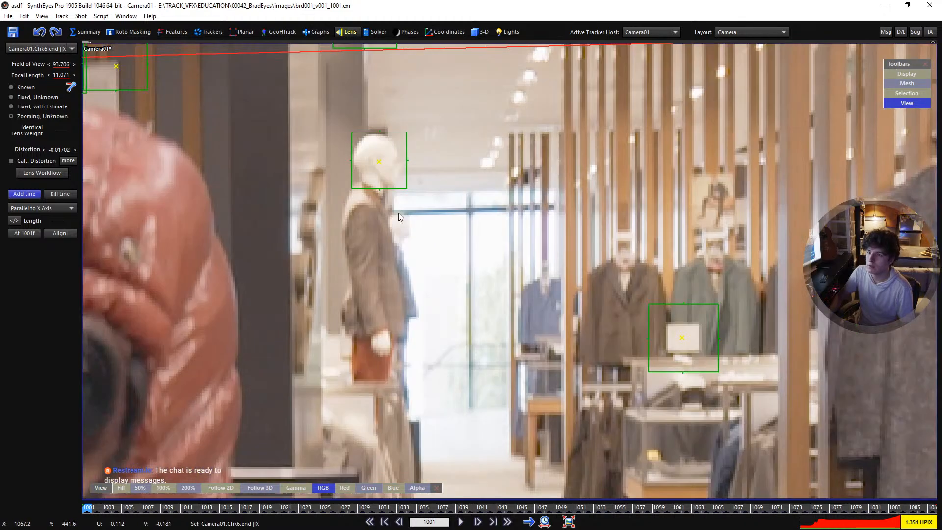
drag(396, 213, 542, 209)
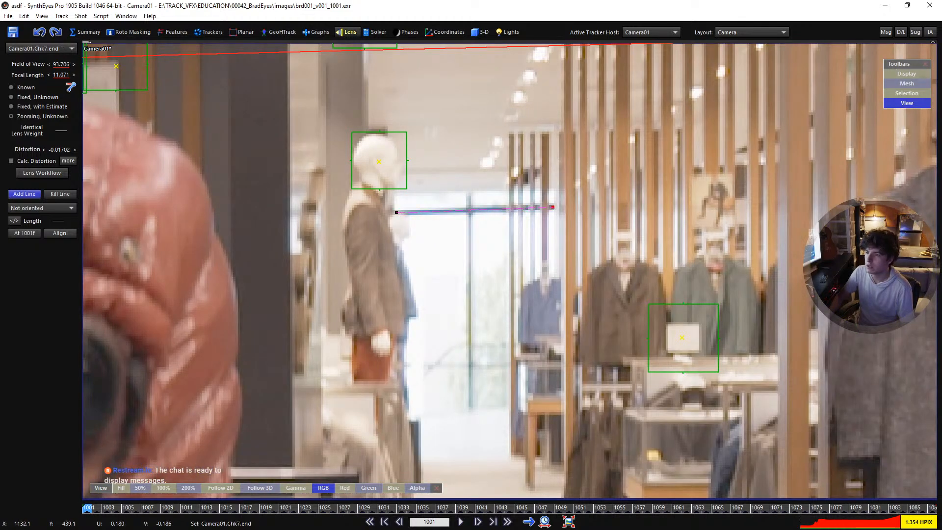
right_click(556, 207)
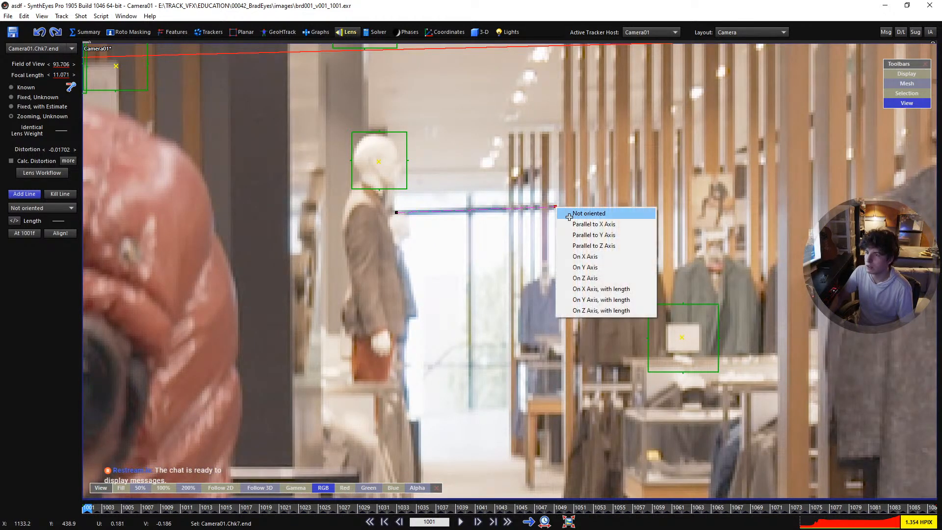
click(579, 254)
scroll(508, 183, down, 5)
scroll(520, 250, down, 3)
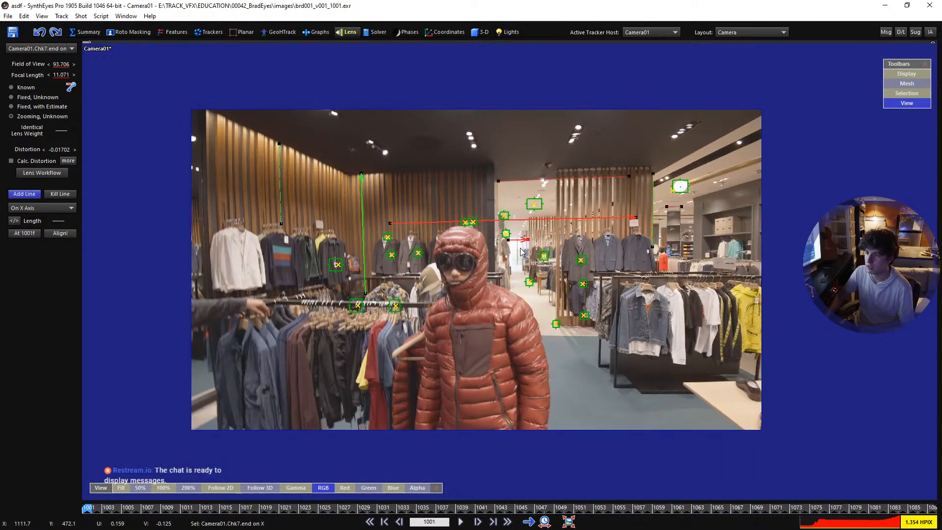
scroll(520, 251, up, 8)
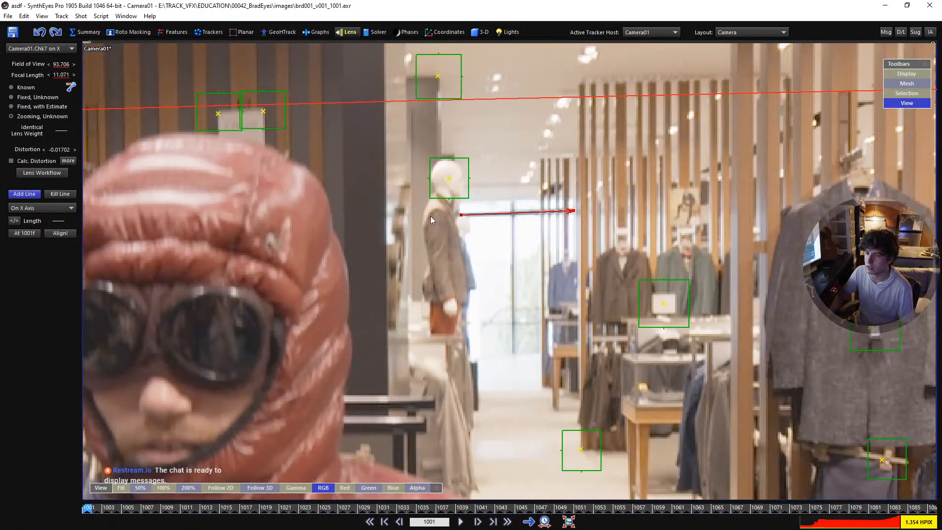
click(40, 208)
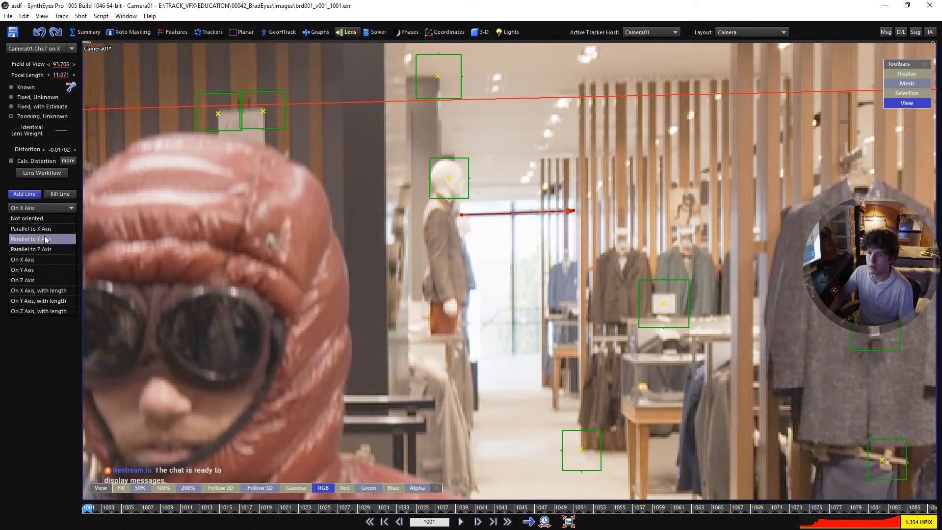
click(47, 229)
scroll(526, 219, down, 8)
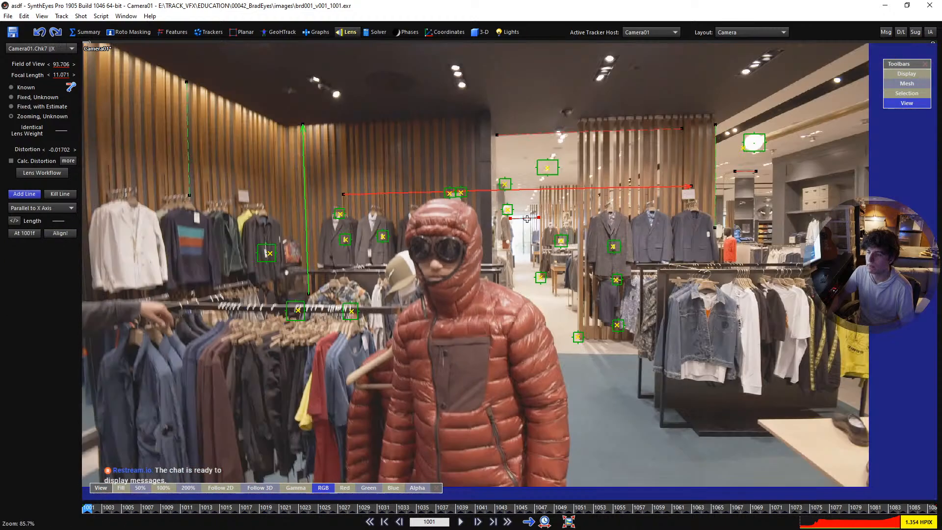
scroll(527, 218, down, 3)
Add a lens line along the receding slatted wall's upper edge up to its inner corner and orient it Parallel to Z Axis
scroll(233, 110, up, 10)
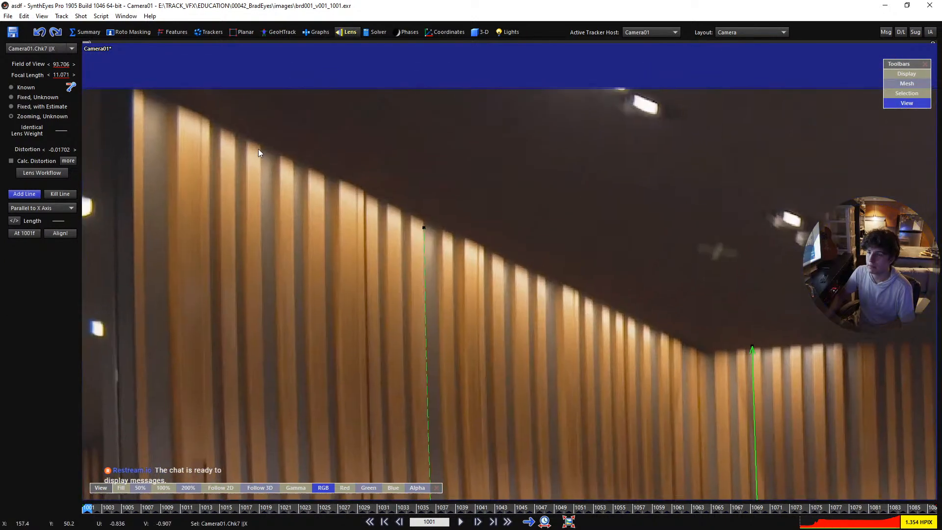
scroll(235, 150, down, 2)
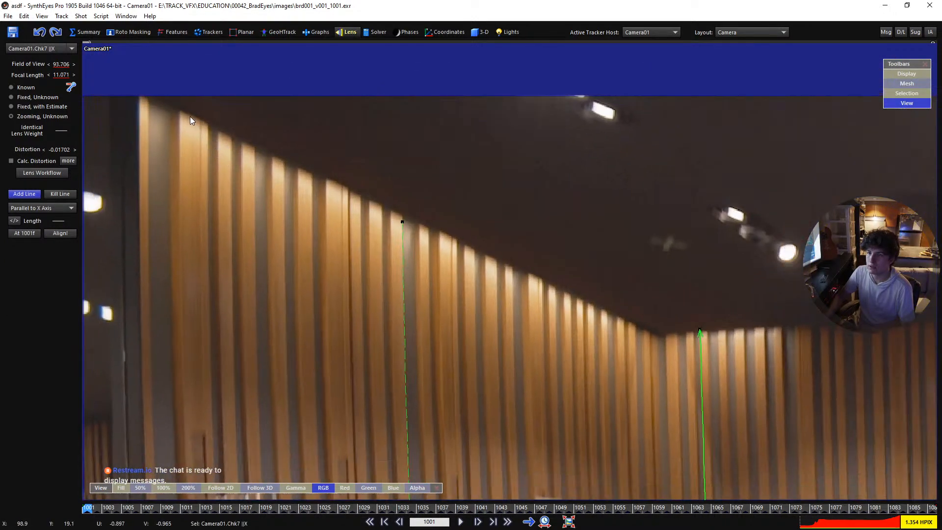
drag(185, 113, 647, 329)
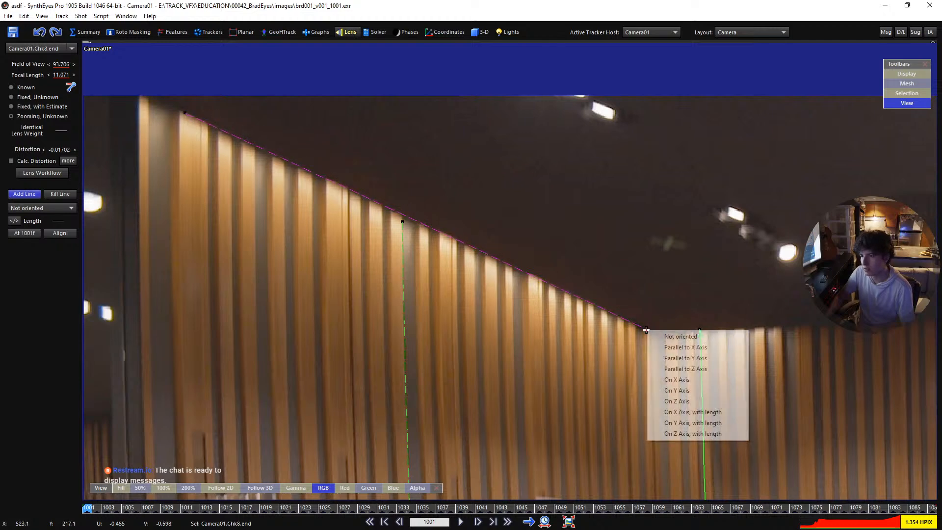
click(685, 368)
scroll(509, 266, down, 6)
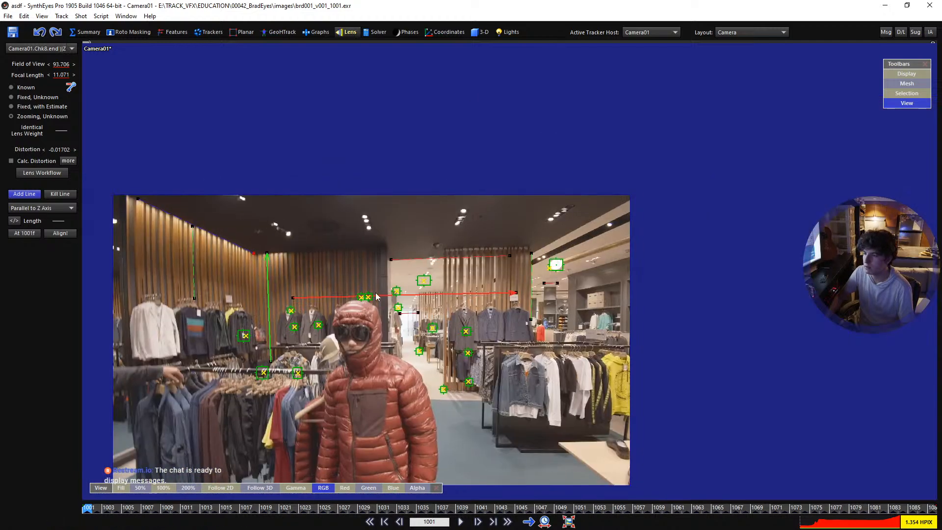
Add a lens line along the lower edge of the dark ceiling light track beyond the partition and orient it Parallel to Z Axis
scroll(568, 233, up, 10)
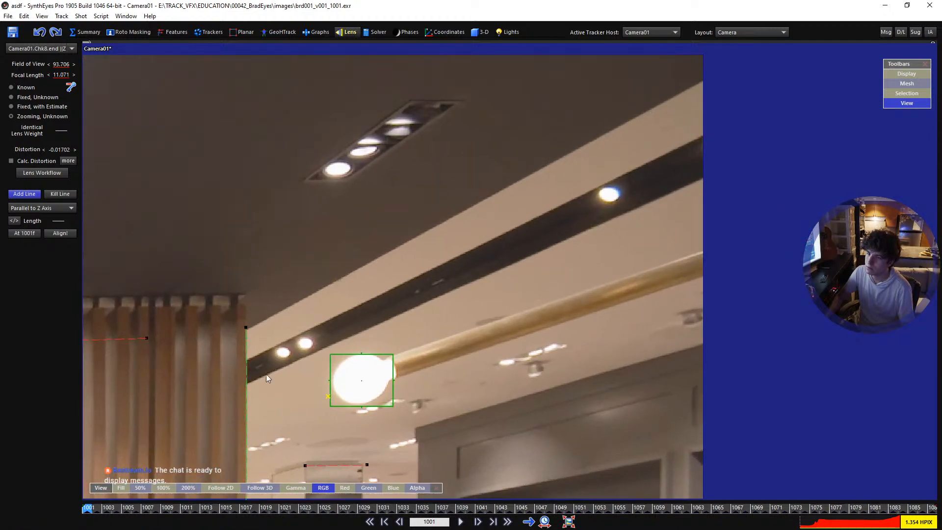
drag(255, 379, 457, 306)
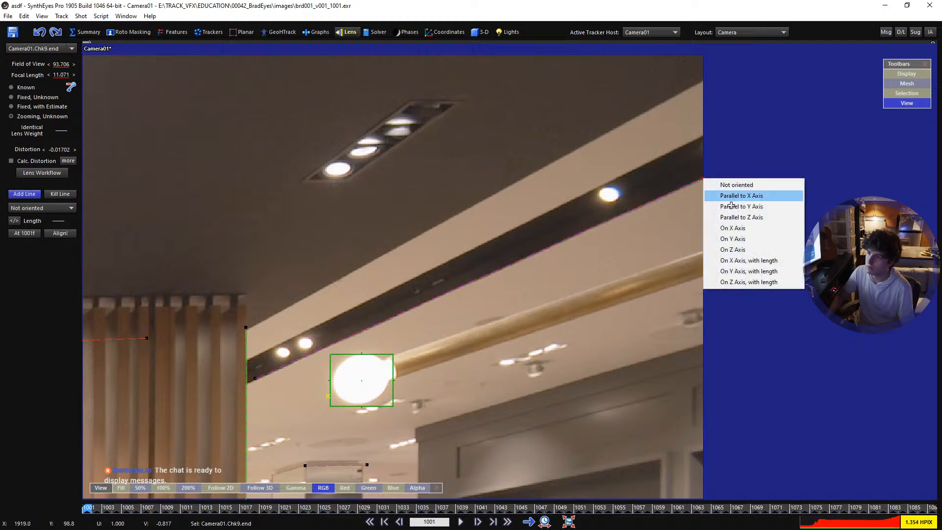
click(738, 215)
scroll(596, 206, down, 4)
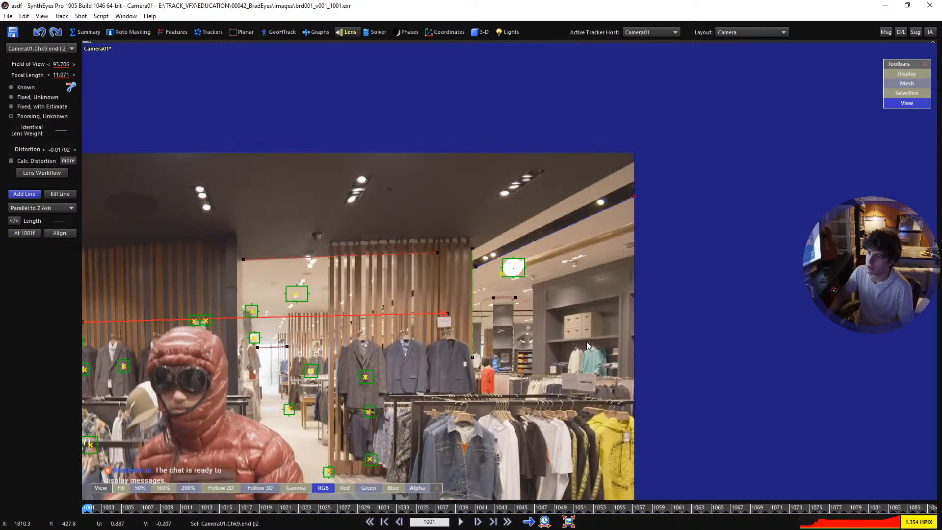
Add a lens line along the underside of the far wall shelf holding the storage boxes and orient it Parallel to Z Axis
scroll(587, 341, up, 8)
drag(368, 345, 543, 335)
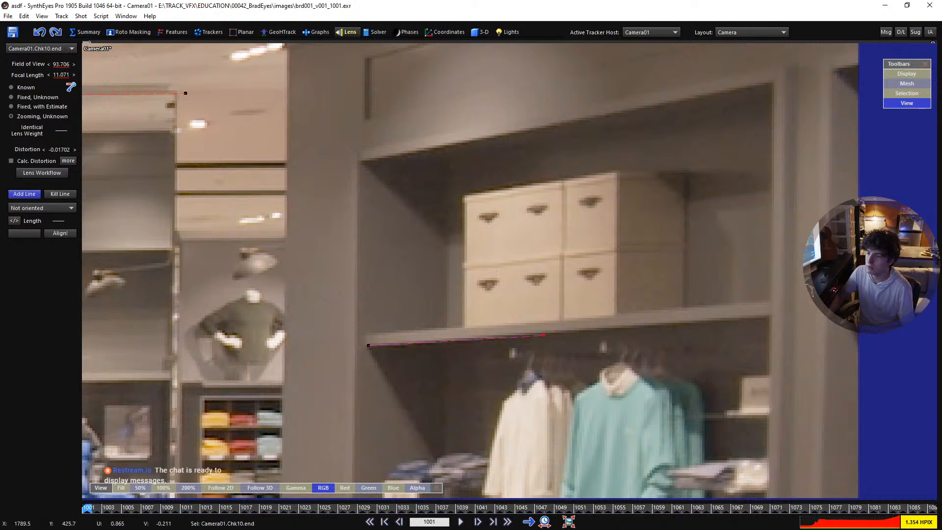
right_click(769, 315)
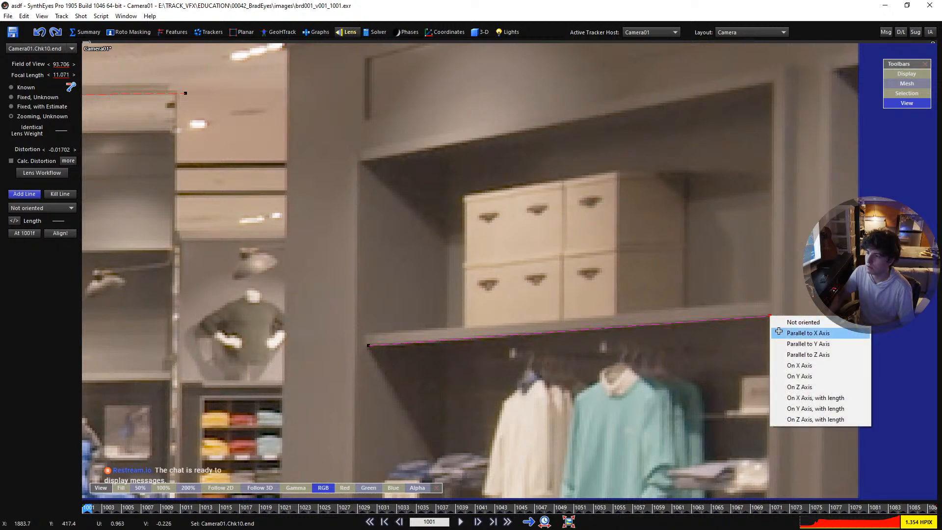
click(799, 353)
scroll(696, 257, down, 8)
scroll(539, 280, down, 1)
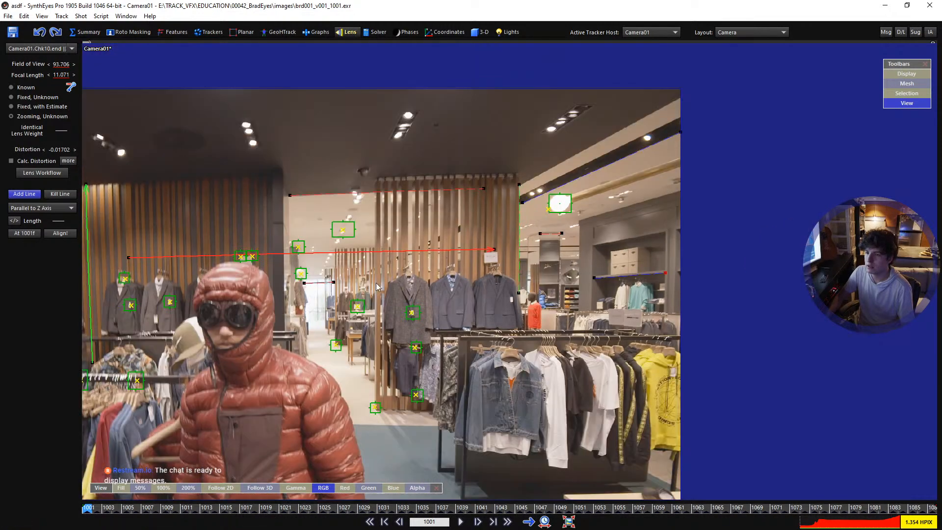
scroll(376, 282, down, 1)
Align the camera to the oriented lens lines and look over the lines across the frame
middle_drag(376, 282, 705, 259)
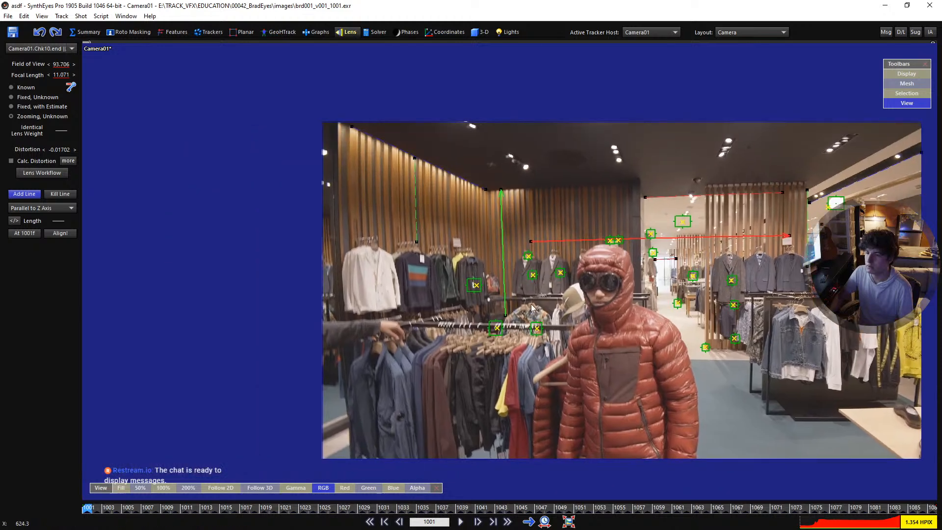
middle_drag(637, 295, 467, 293)
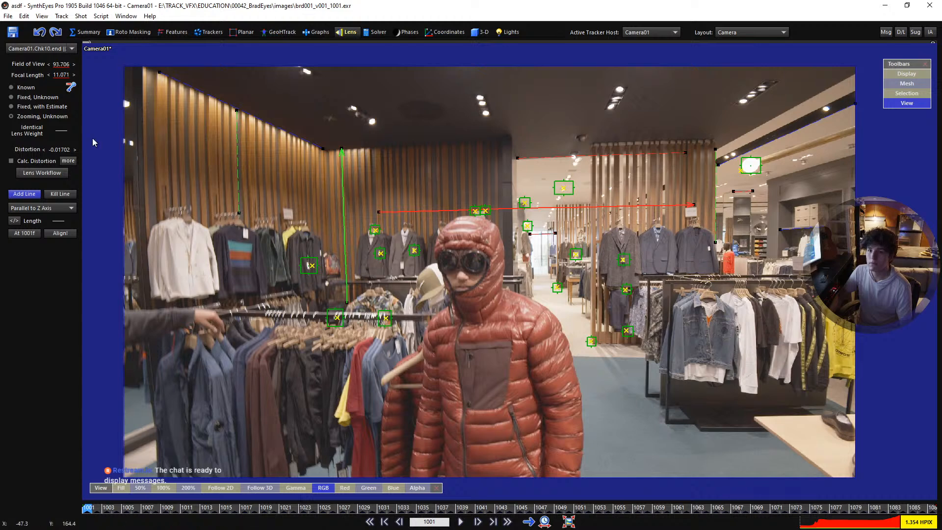
click(61, 234)
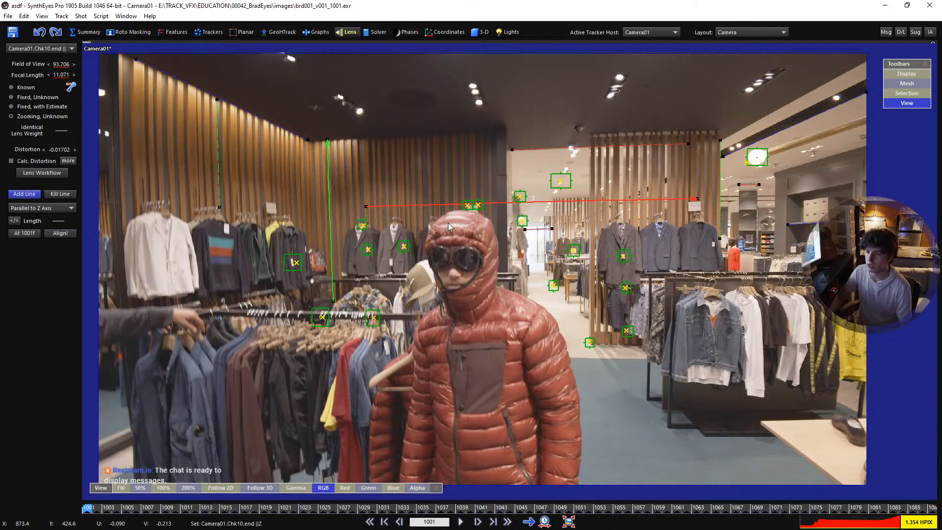
scroll(449, 240, down, 1)
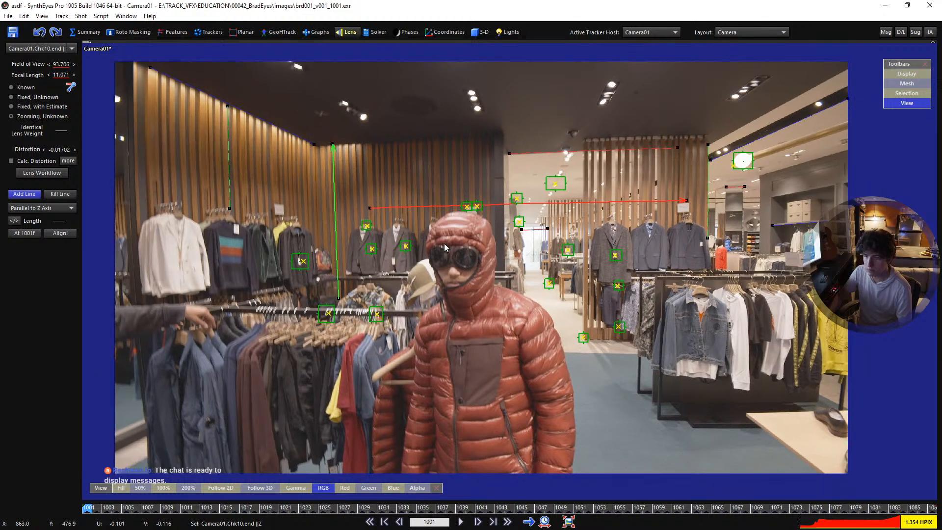
scroll(443, 243, down, 1)
mouse_move(441, 249)
right_down()
mouse_move(442, 262)
mouse_move(446, 241)
right_up()
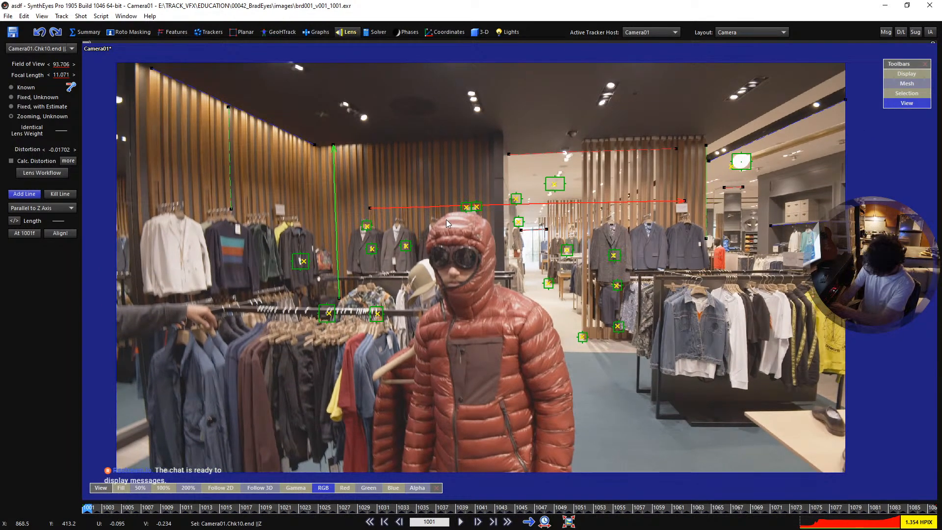
Examine the undistorted footage against the ground grid in the perspective view
key(8)
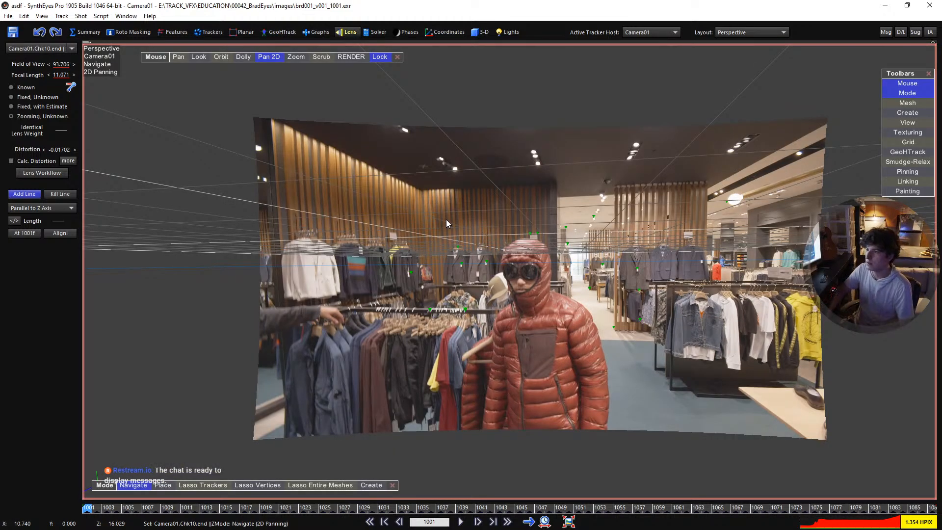
scroll(591, 251, down, 3)
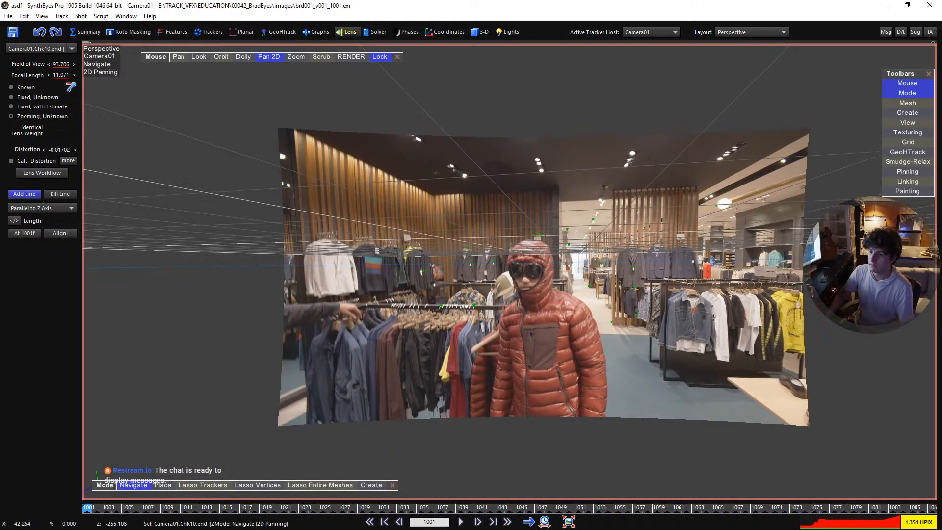
scroll(589, 253, up, 1)
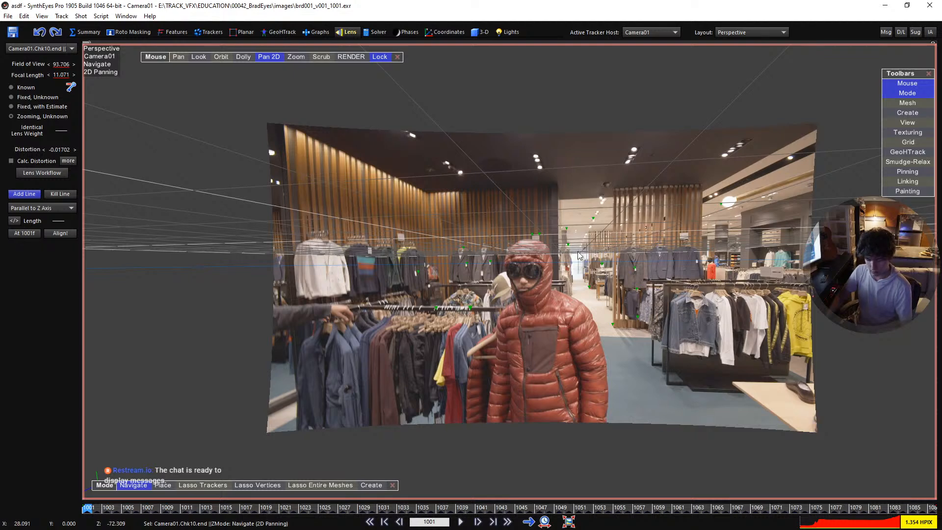
scroll(595, 255, up, 1)
scroll(593, 257, up, 1)
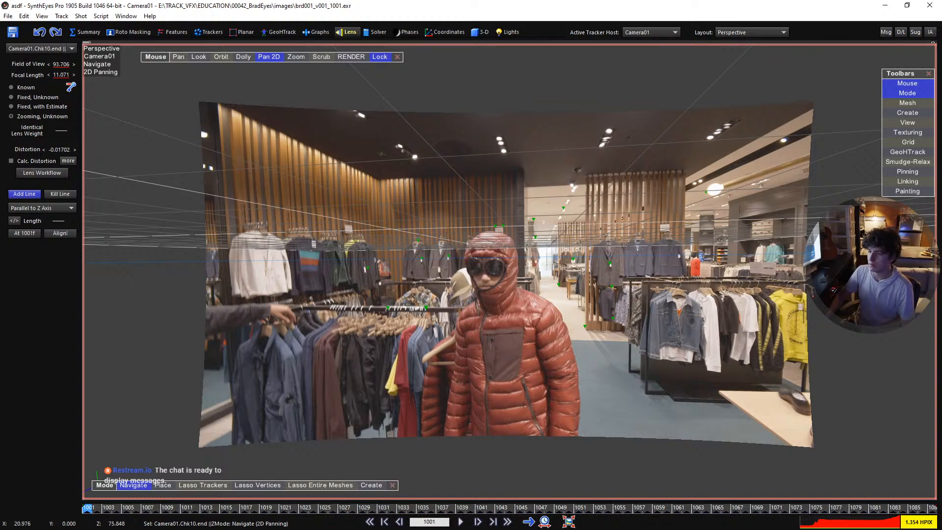
scroll(567, 297, up, 1)
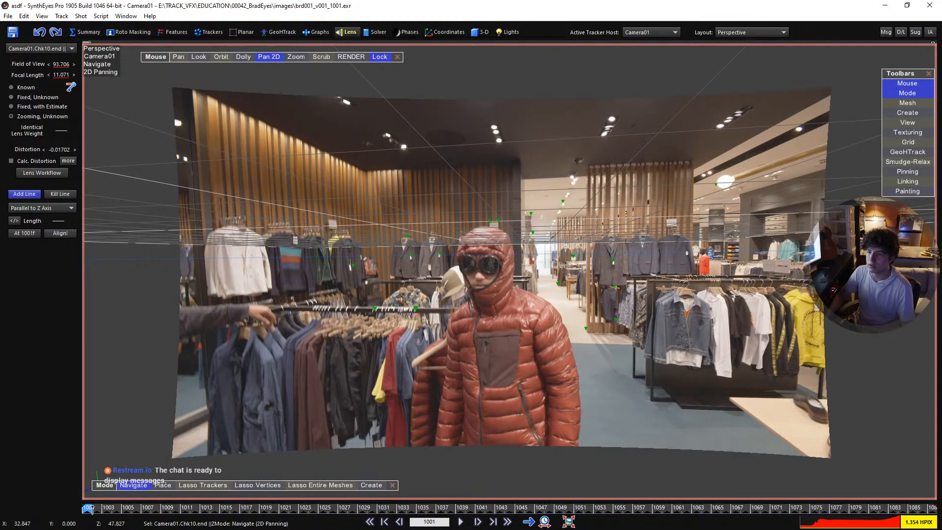
drag(93, 509, 45, 526)
Show the 3-D quad layout and move the whole camera solve in the front view to about X 3.073, Y 9.182
key(7)
click(476, 37)
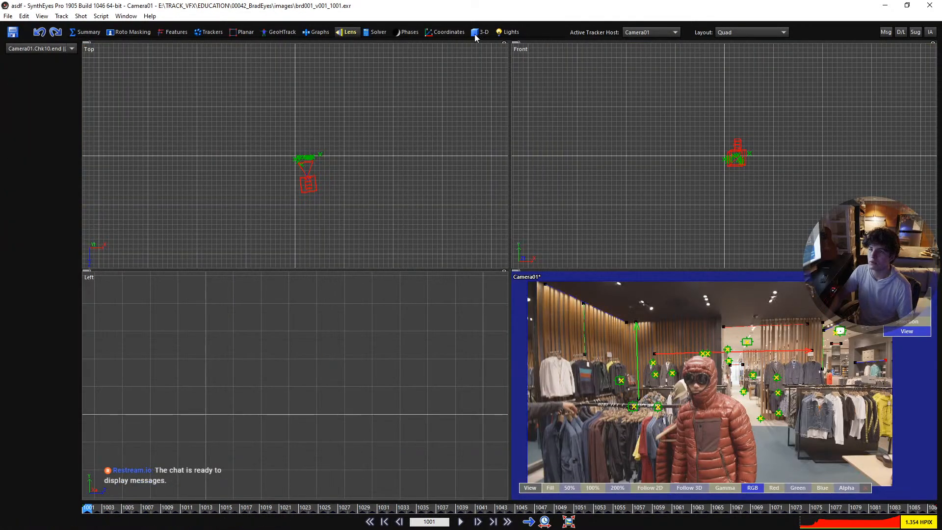
click(63, 161)
scroll(731, 159, up, 4)
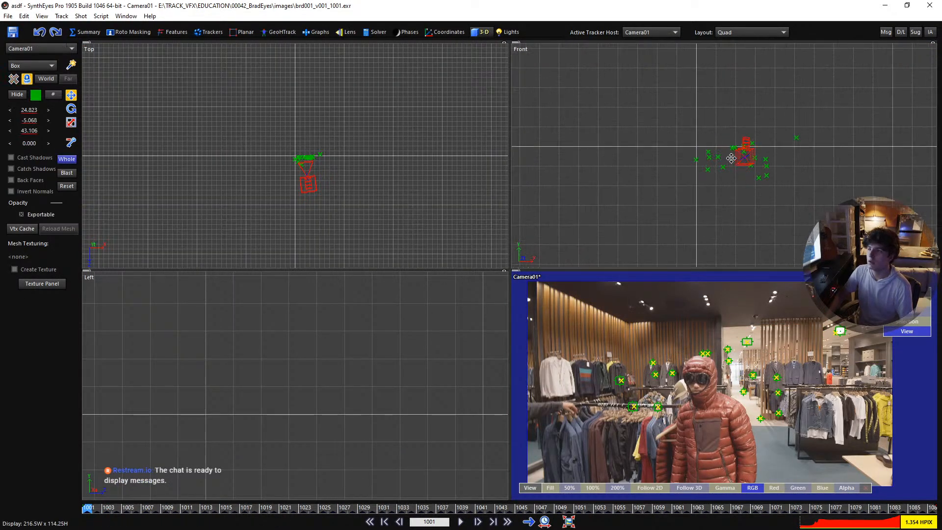
scroll(732, 168, up, 2)
drag(732, 167, 647, 112)
scroll(704, 378, down, 1)
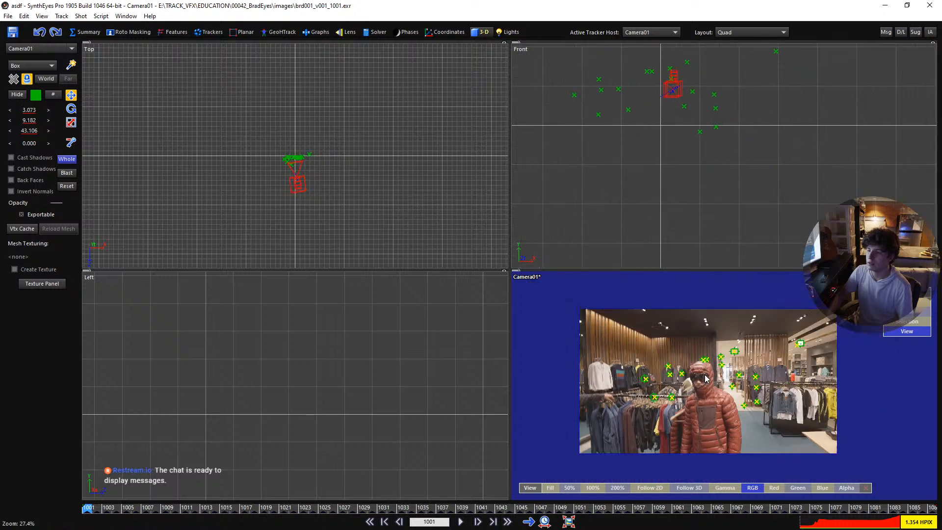
Create an Earthling mesh at the grid origin in the top view, sized at about 44.388
click(31, 65)
click(43, 148)
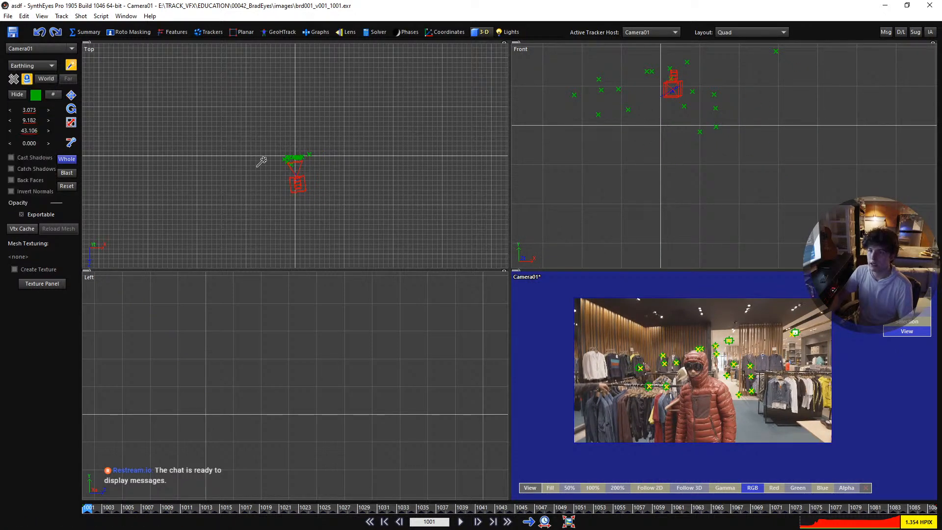
scroll(290, 164, up, 5)
click(317, 104)
drag(318, 104, 403, 90)
Set the Earthling mesh's scale to 170 on the X, Y and Z axes
double_click(30, 109)
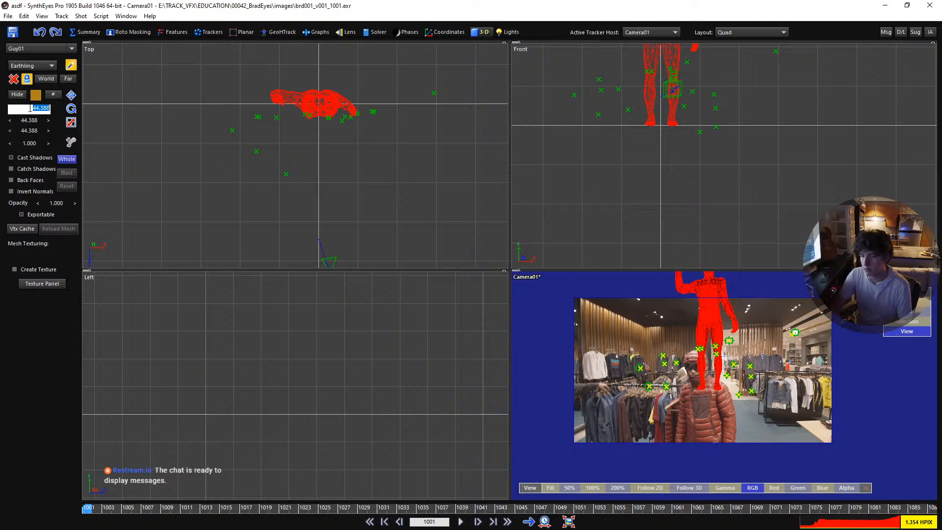
key(Return)
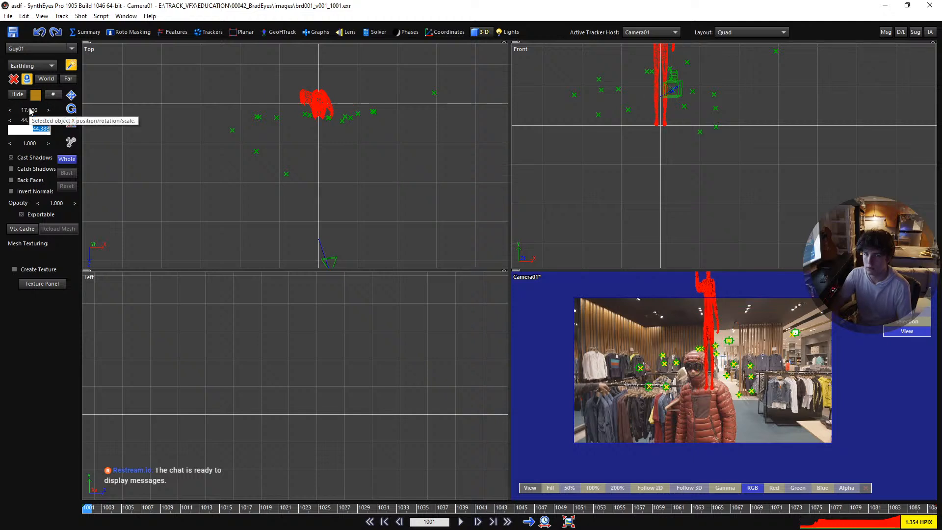
click(30, 109)
text(17)
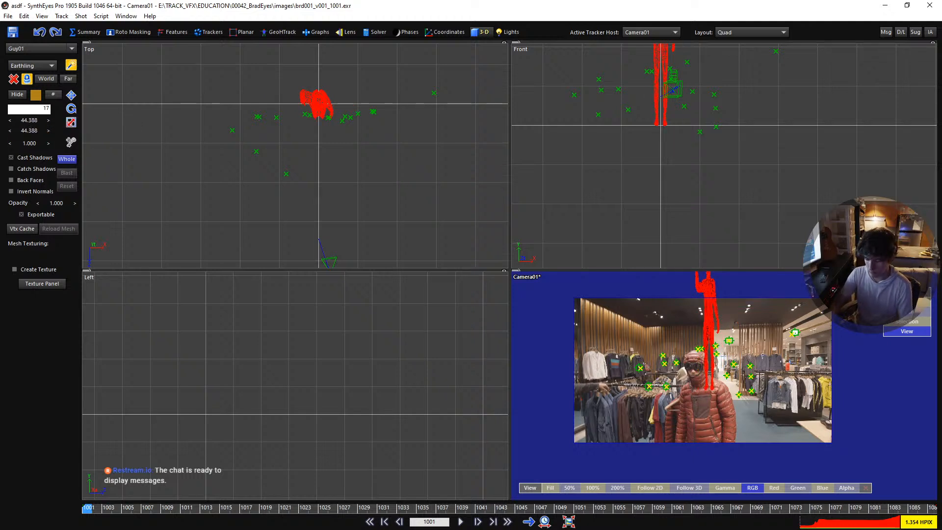
text(0)
key(Tab)
text(170)
key(Tab)
text(17)
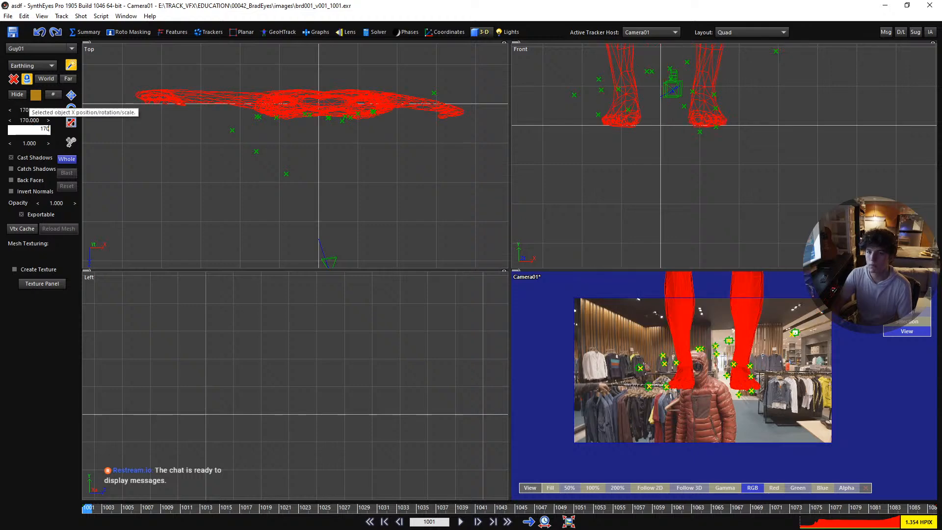
Scale the human figure mesh to 160 on the X, Y and Z axes
text(0)
key(Return)
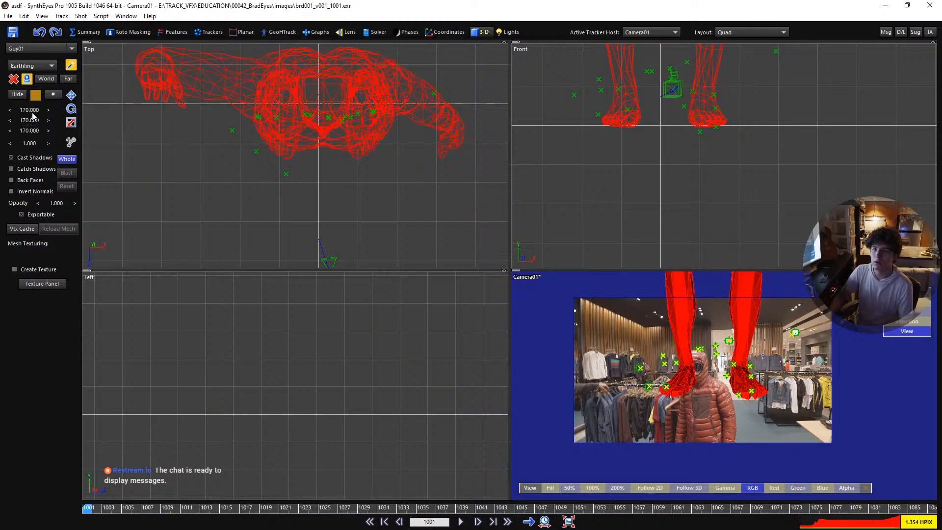
click(31, 109)
text(160)
key(Return)
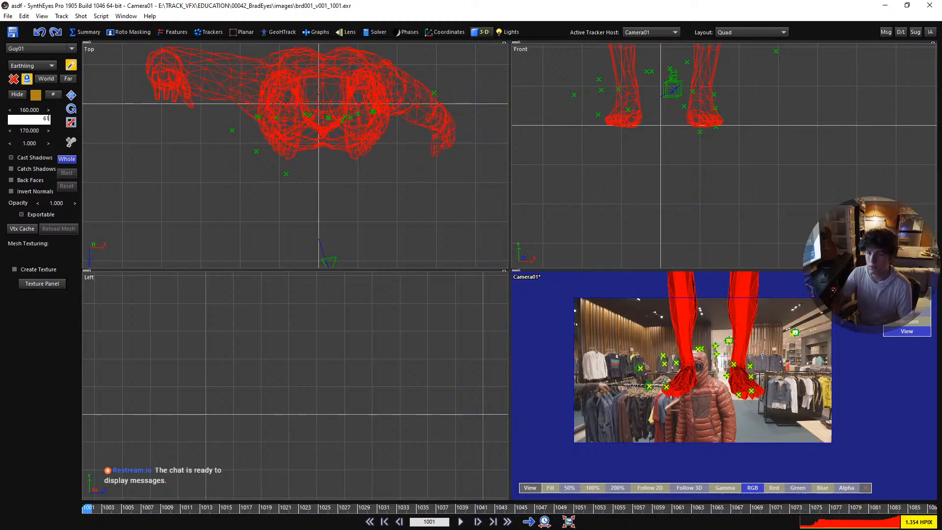
click(32, 113)
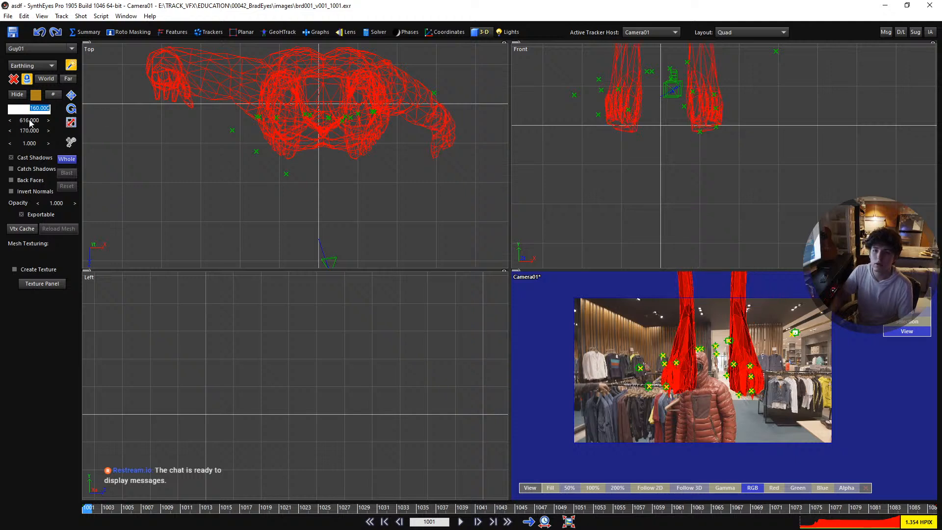
click(31, 127)
click(33, 120)
text(16)
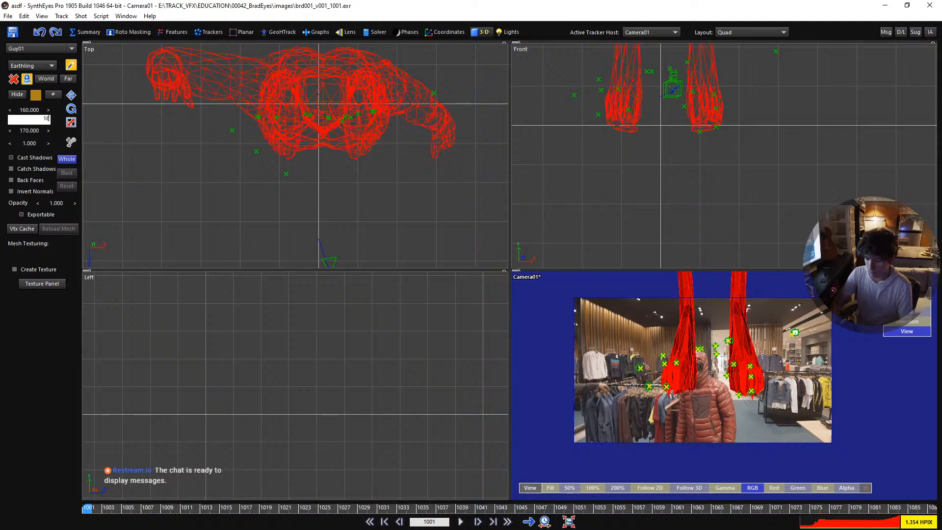
text(0)
key(Return)
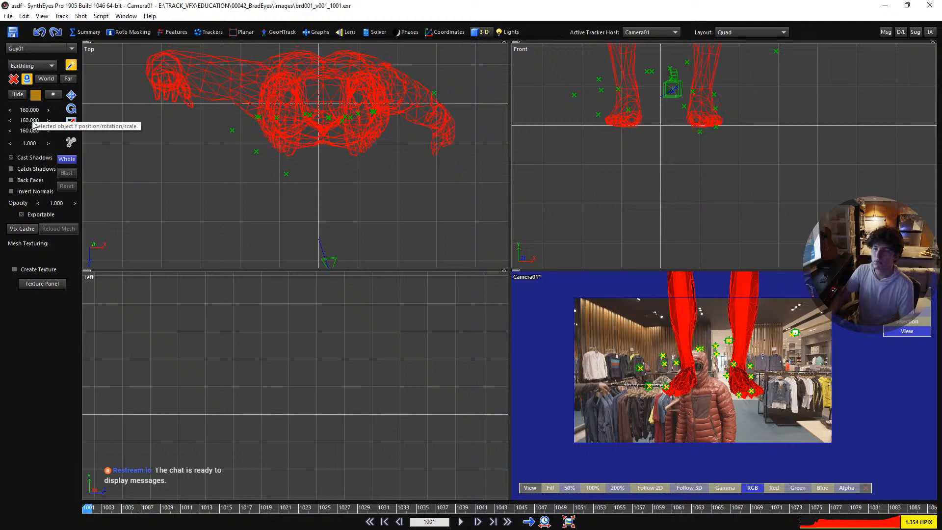
Set Camera01 up for moving the whole solve and turn off the option that makes whole moves affect meshes
click(71, 95)
click(69, 161)
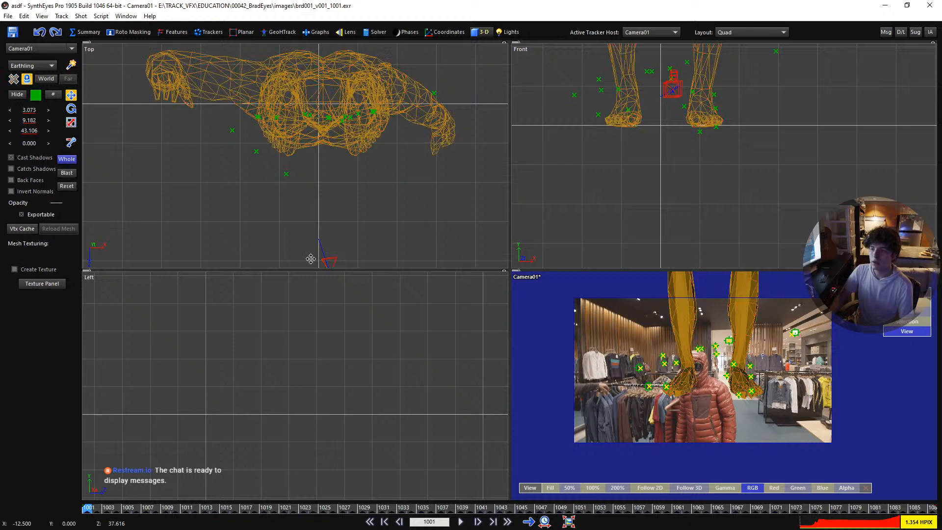
scroll(642, 192, down, 10)
drag(662, 216, 650, 153)
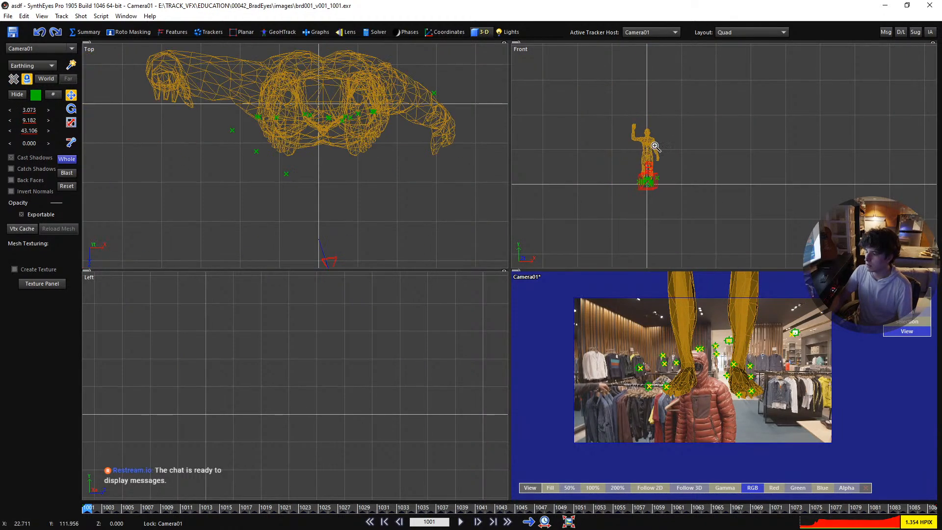
right_click(655, 146)
mouse_move(686, 152)
click(795, 217)
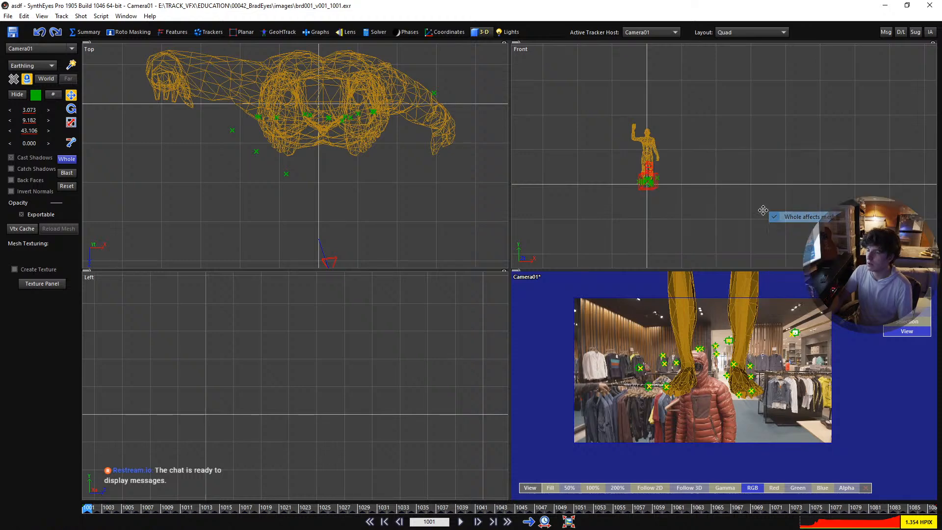
Try raising the camera and trackers to the figure's head height, and undo the move without enabling branching undo
scroll(657, 178, up, 3)
drag(652, 186, 658, 76)
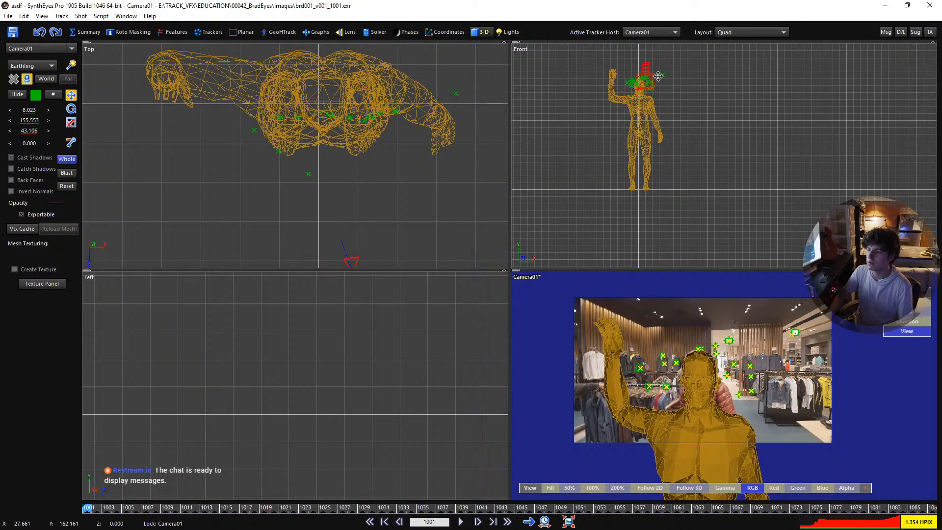
key(ctrl+z)
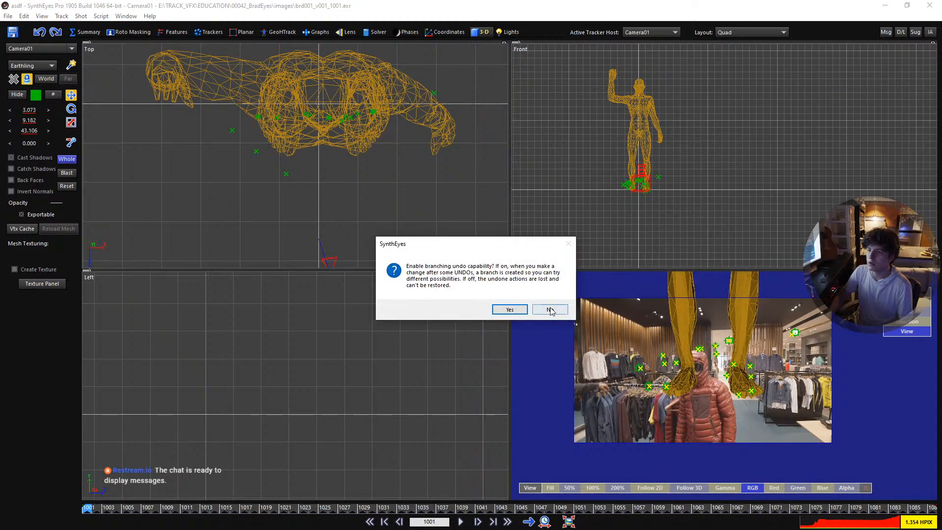
click(552, 311)
Move the whole camera solve to about X 16.9, Y 149.9, Z 90.9 so the figure overlays the man in the footage
drag(332, 159, 363, 365)
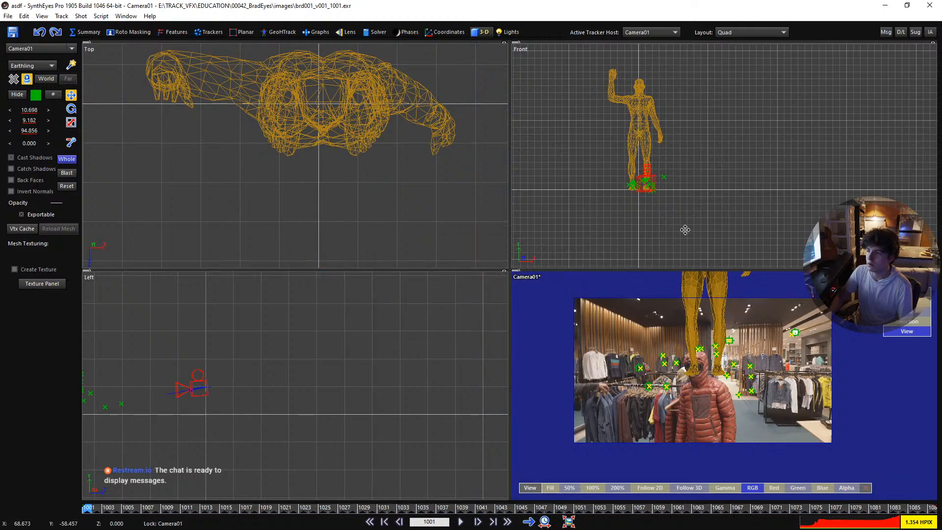
drag(684, 230, 689, 126)
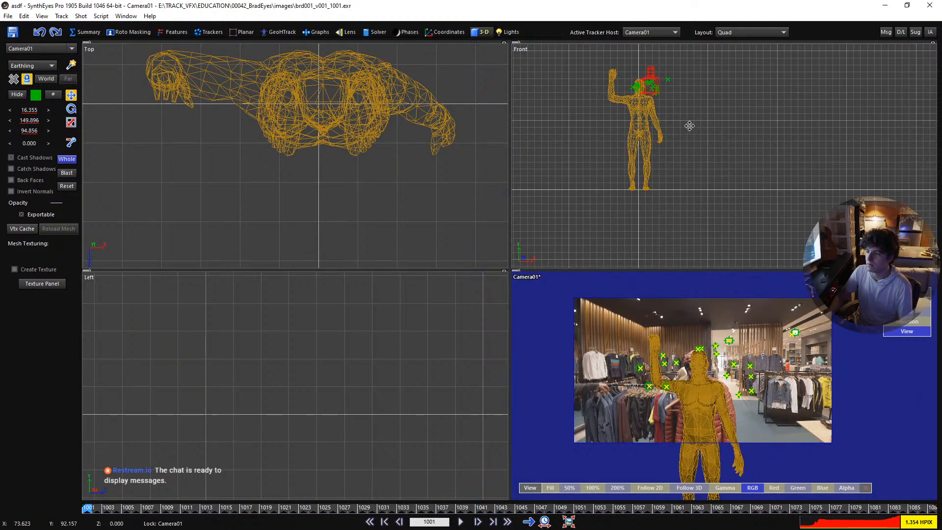
scroll(710, 393, up, 3)
scroll(658, 311, up, 2)
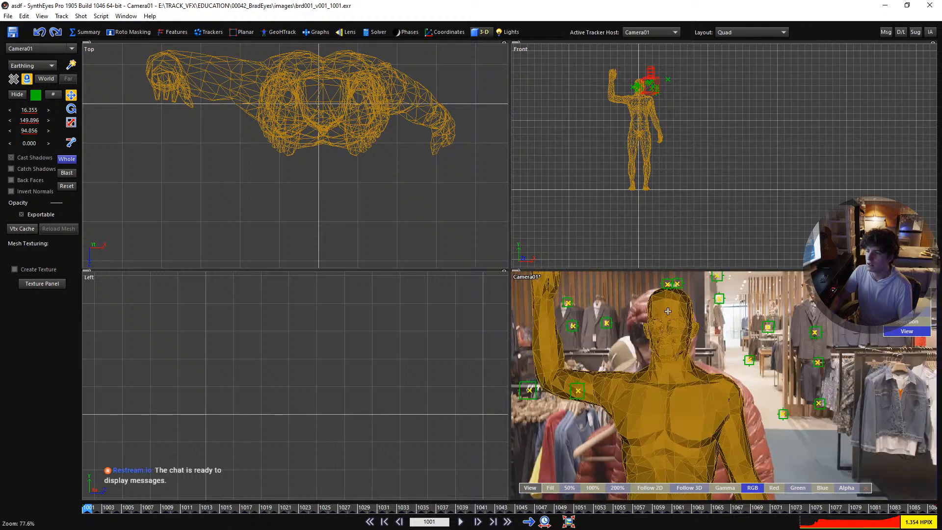
scroll(297, 102, down, 3)
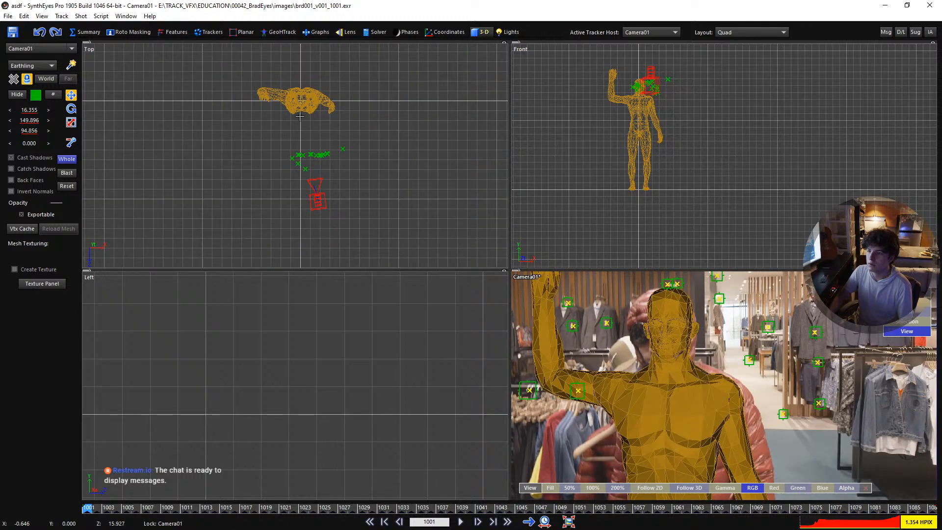
drag(300, 116, 301, 112)
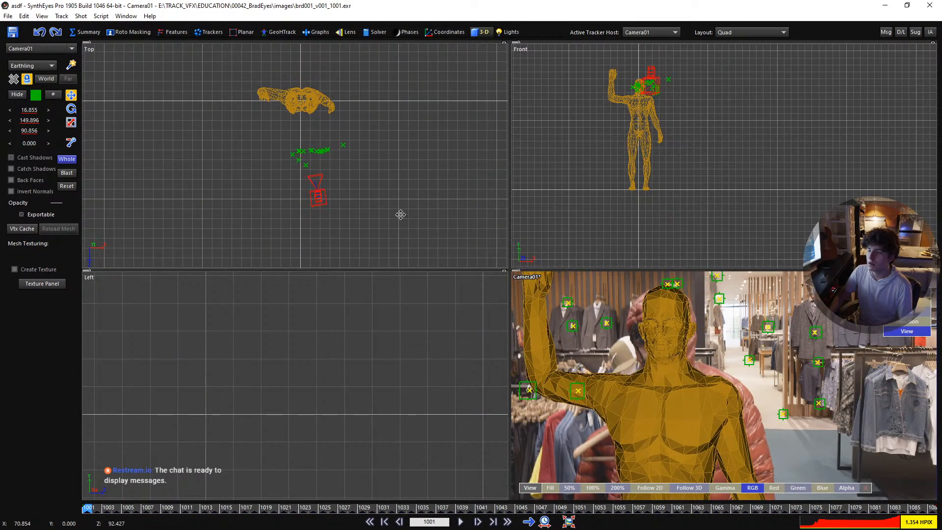
scroll(744, 407, down, 4)
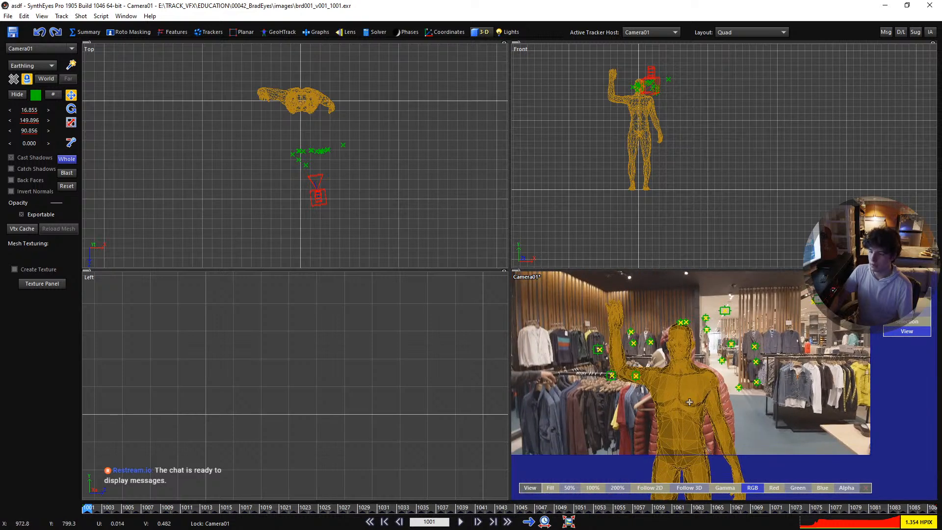
Hide the figure mesh and draw a ground plane about 271 by 277 units around the camera in the Top view
click(304, 103)
click(23, 95)
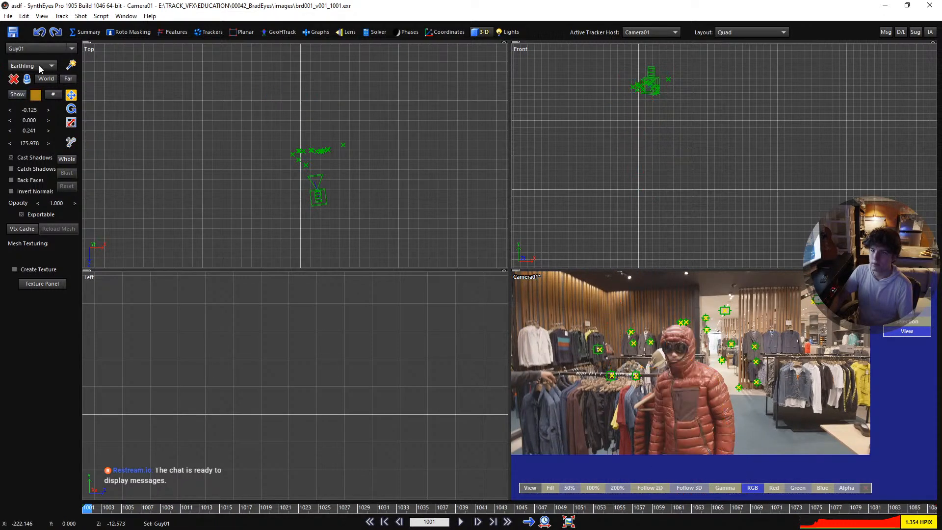
click(39, 66)
click(36, 95)
scroll(309, 136, down, 4)
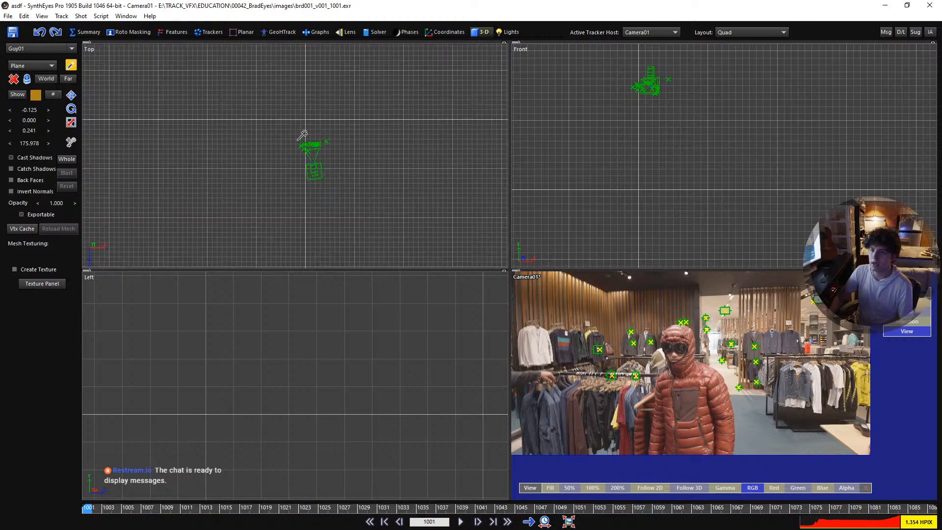
middle_drag(265, 144, 275, 191)
drag(256, 218, 389, 81)
click(72, 95)
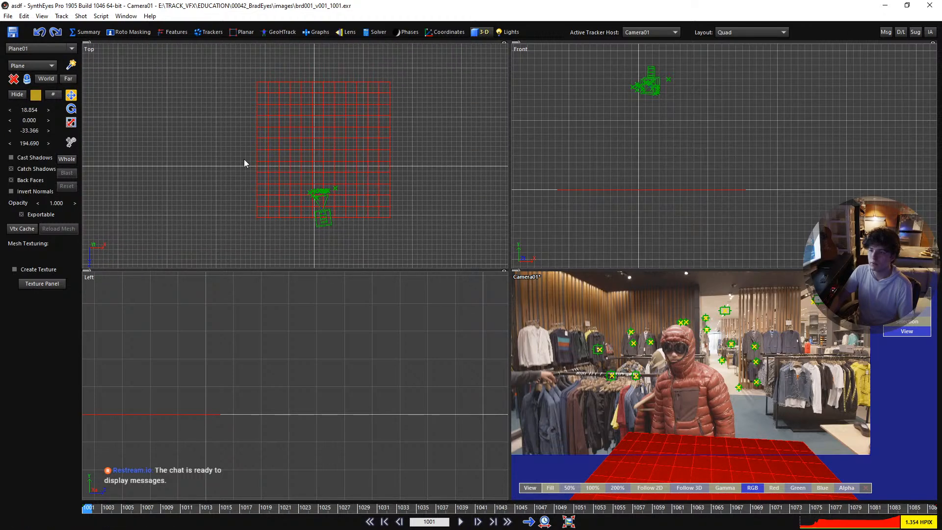
Examine in the full camera view how the ground plane sits against the shop floor, clothing racks and trackers
key(5)
scroll(567, 285, up, 5)
middle_drag(564, 272, 608, 380)
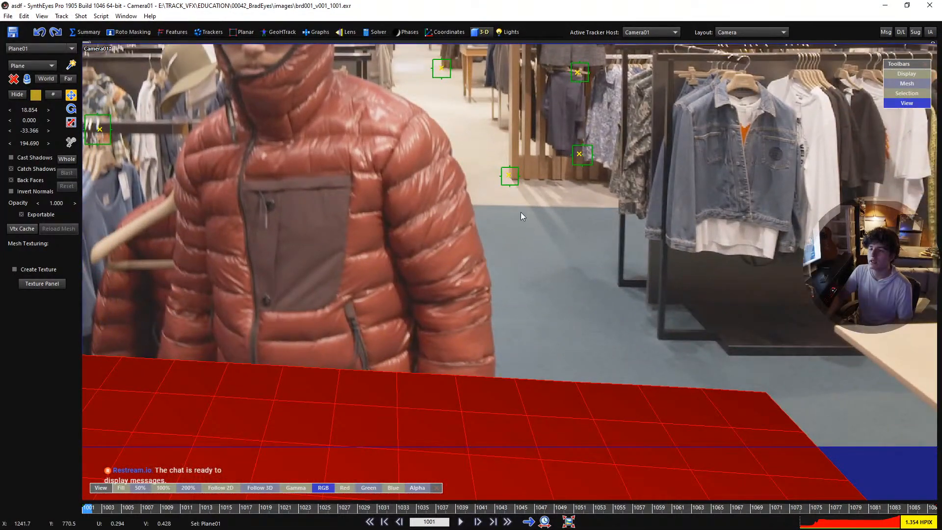
scroll(575, 218, down, 3)
scroll(565, 228, up, 2)
middle_drag(566, 229, 523, 254)
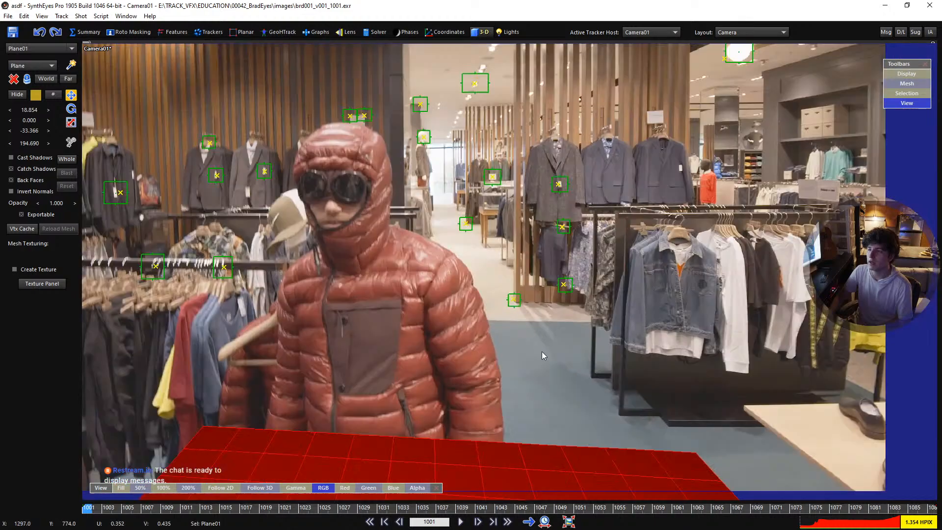
scroll(541, 352, up, 2)
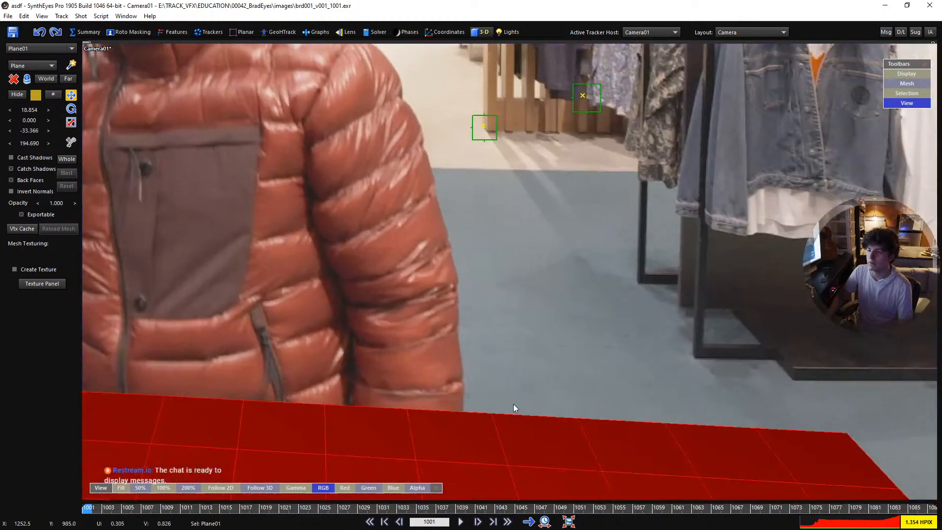
scroll(510, 136, down, 4)
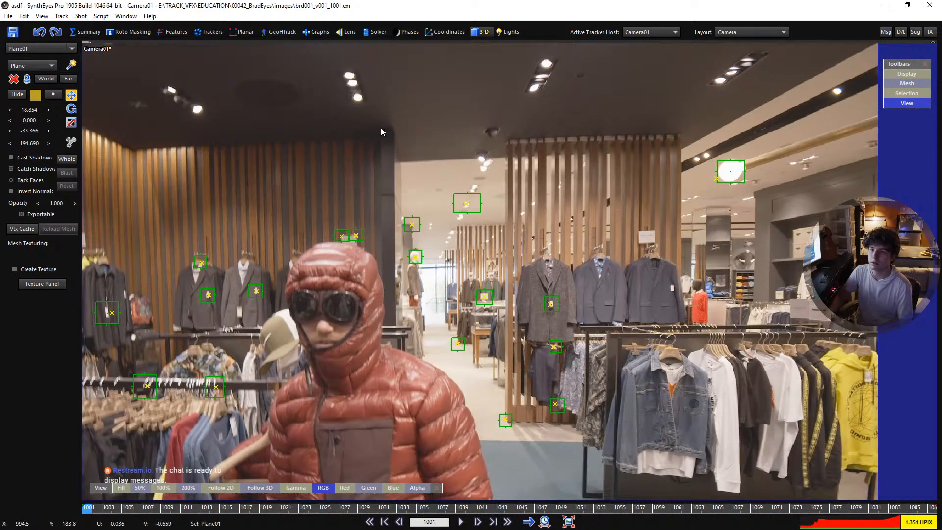
scroll(442, 228, down, 2)
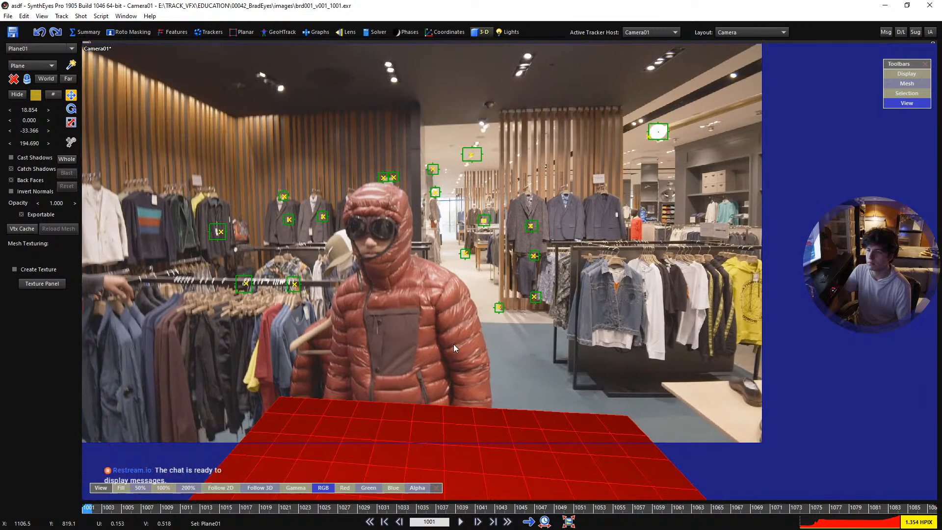
key(F2)
click(71, 123)
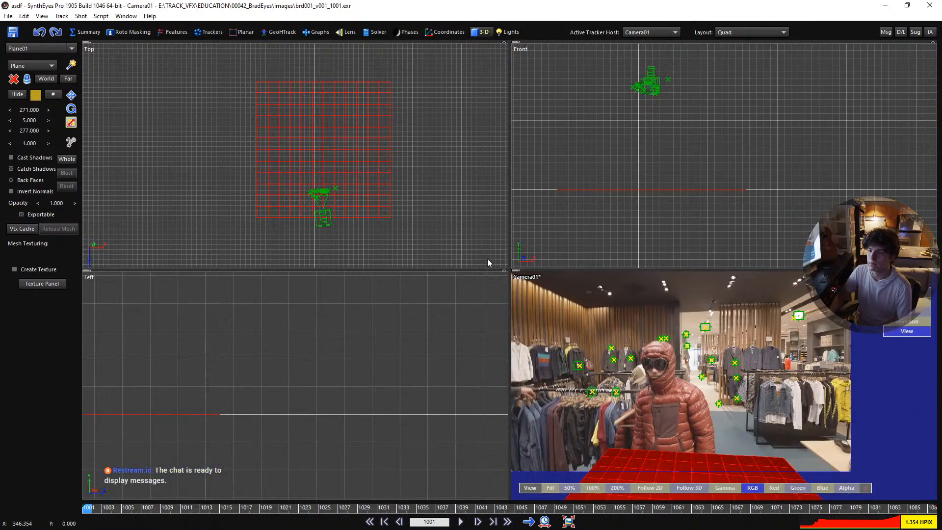
click(502, 273)
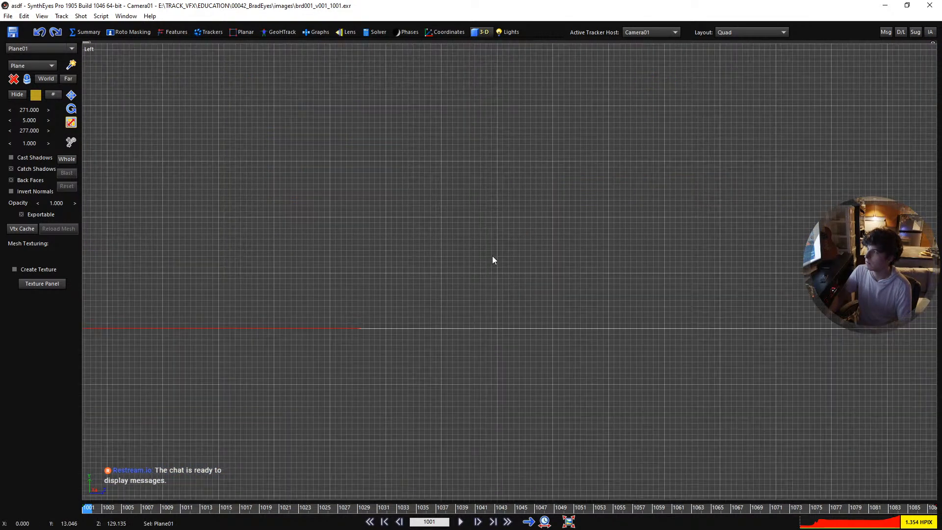
click(87, 45)
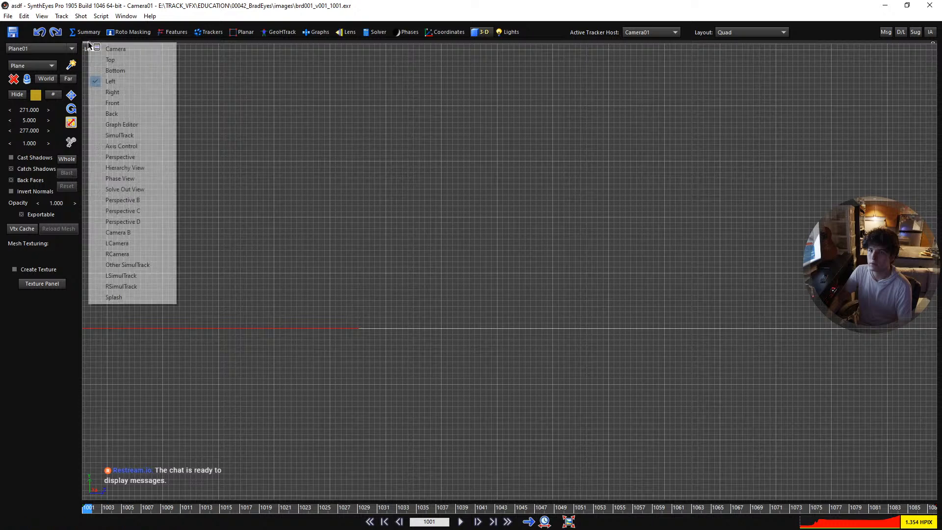
click(346, 89)
click(928, 47)
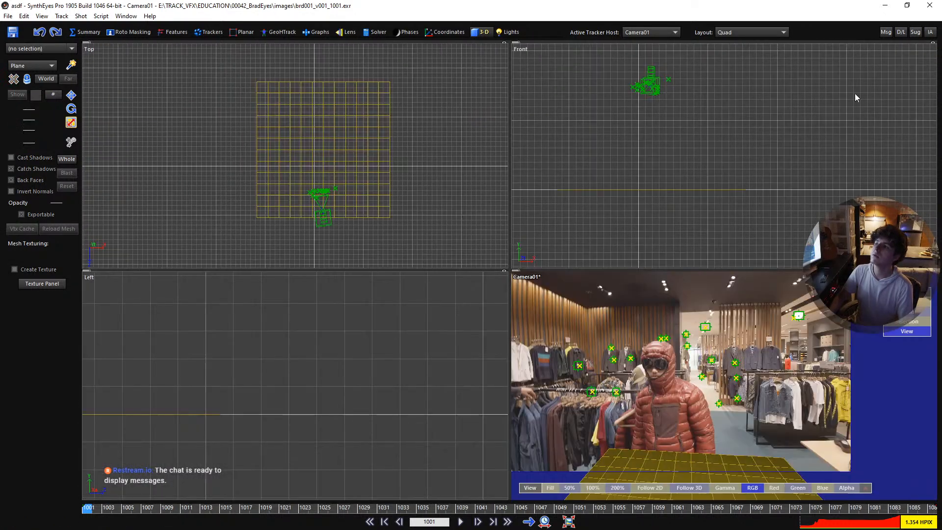
Enlarge the Camera01 viewport within the quad layout and show the ground plane there as wireframe
drag(509, 270, 312, 153)
scroll(557, 411, up, 1)
scroll(557, 411, down, 1)
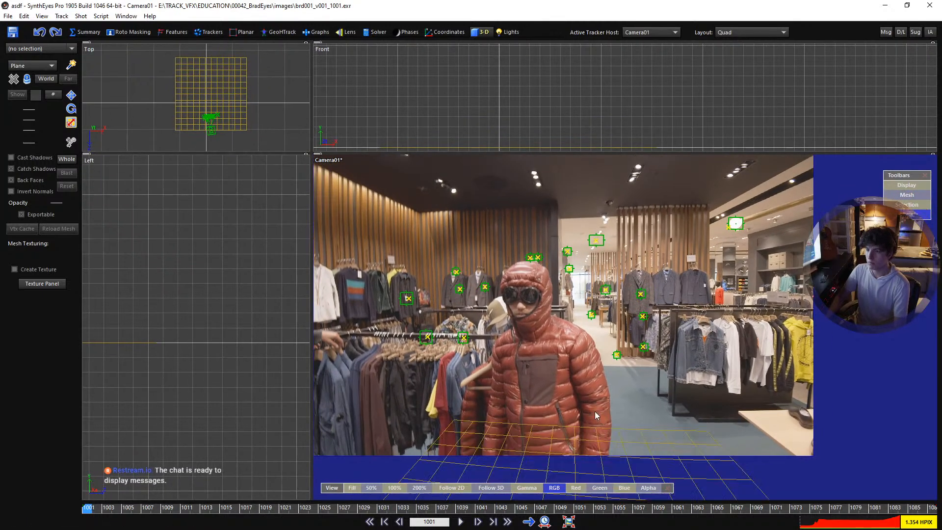
middle_drag(550, 398, 529, 334)
Move the ground plane back along the shop floor to about X 78.8, Z -316.1
click(71, 95)
click(193, 103)
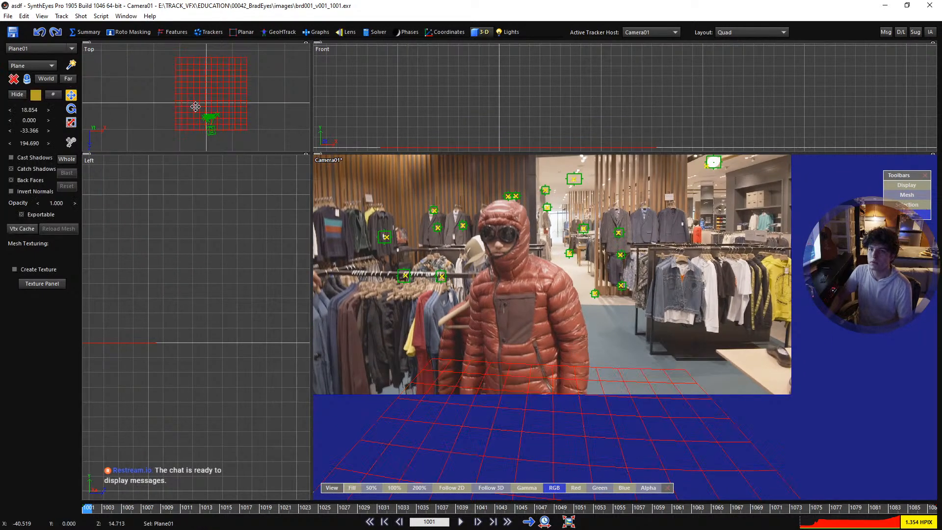
drag(193, 103, 201, 32)
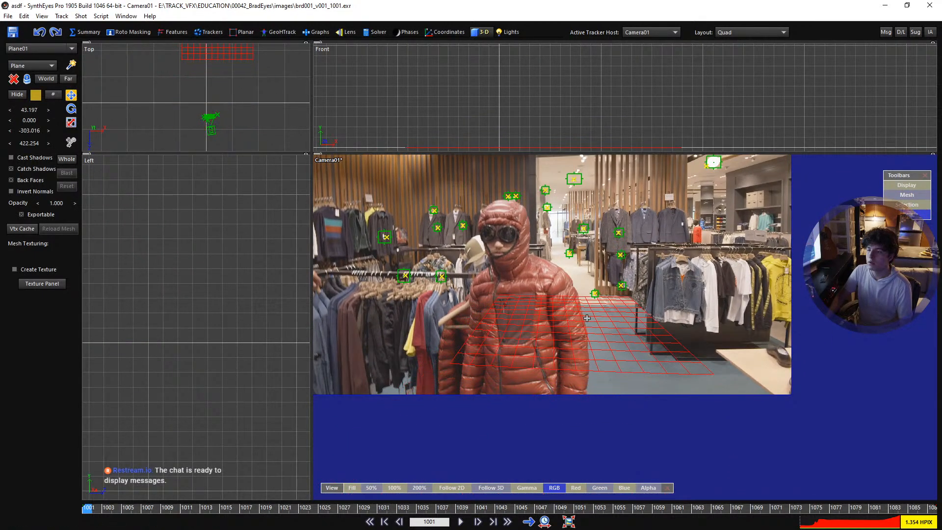
scroll(586, 317, up, 3)
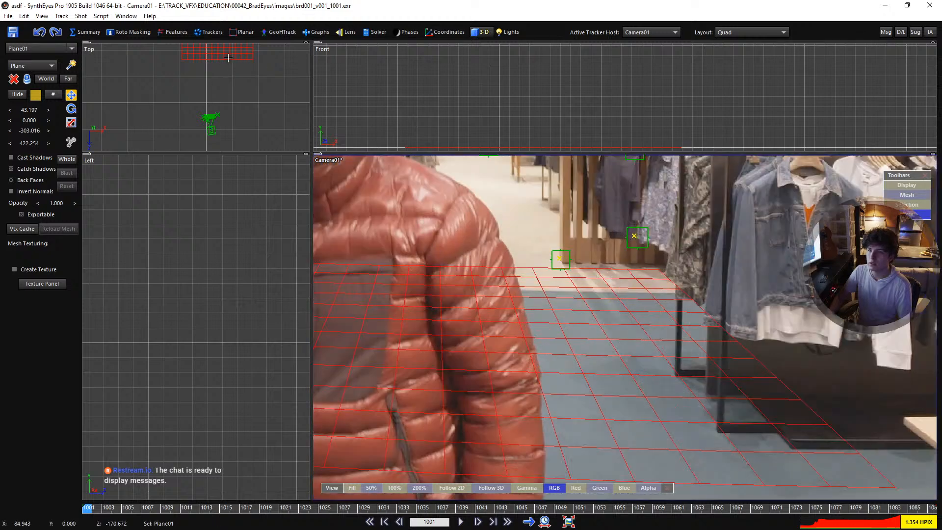
drag(228, 58, 238, 55)
Create a vertical plane in the Front view and place it at about X 70.8, Y 175.7 with its base on the ground line
click(51, 65)
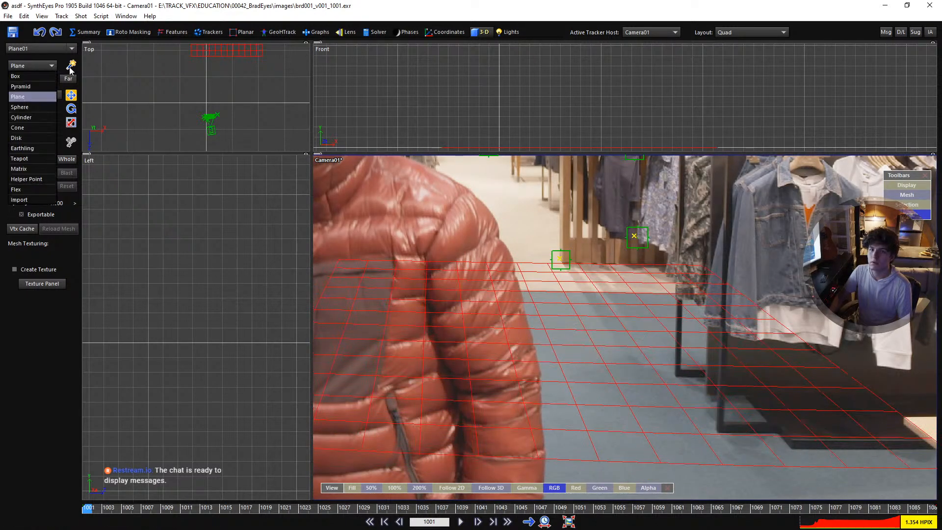
click(70, 65)
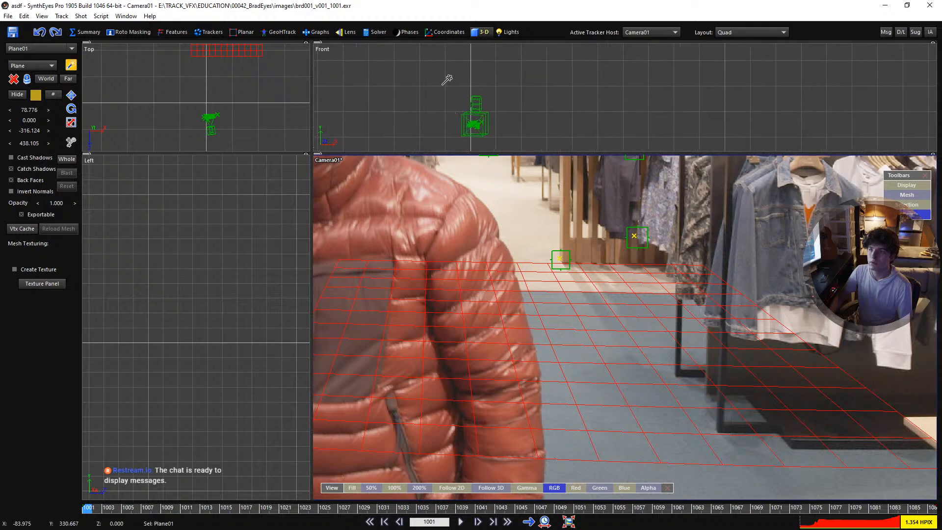
drag(450, 66, 516, 156)
middle_drag(497, 120, 503, 73)
key(w)
scroll(483, 102, up, 3)
drag(481, 101, 431, 126)
scroll(464, 123, up, 3)
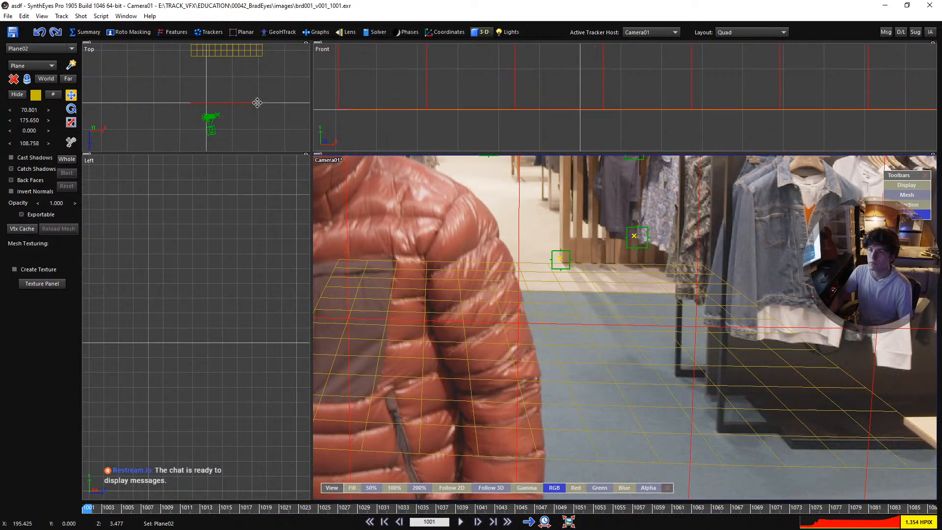
Move the vertical plane back to the far end of the ground plane, at about X 71.6, Z -454.5
drag(257, 103, 248, 193)
scroll(214, 118, up, 4)
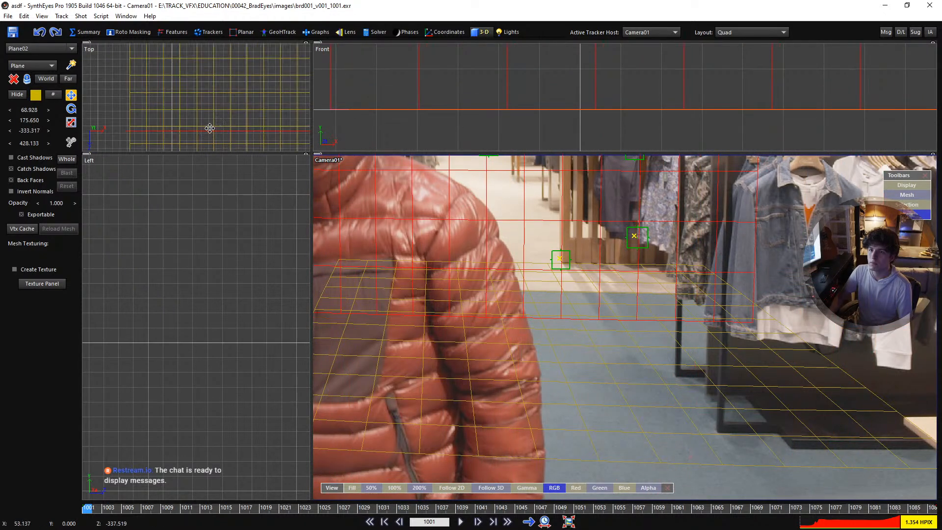
drag(207, 130, 212, 175)
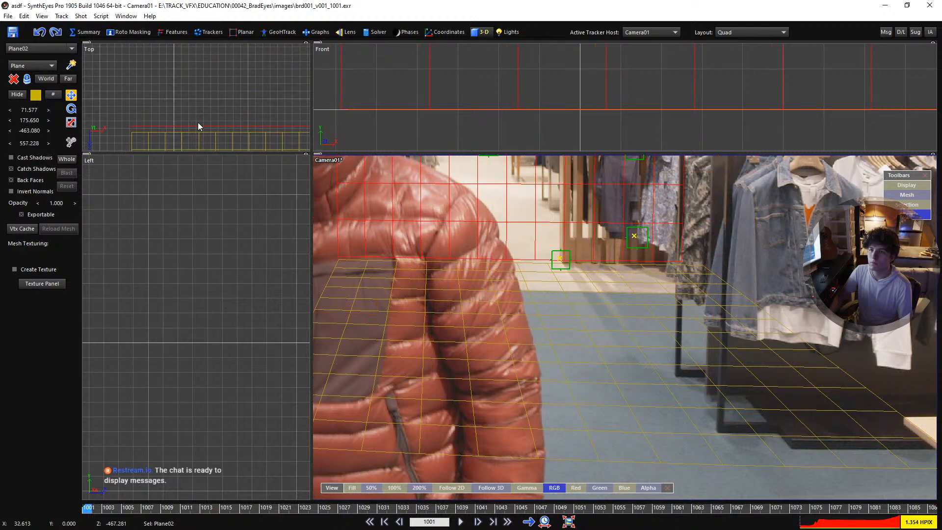
drag(198, 127, 197, 133)
middle_drag(595, 177, 599, 433)
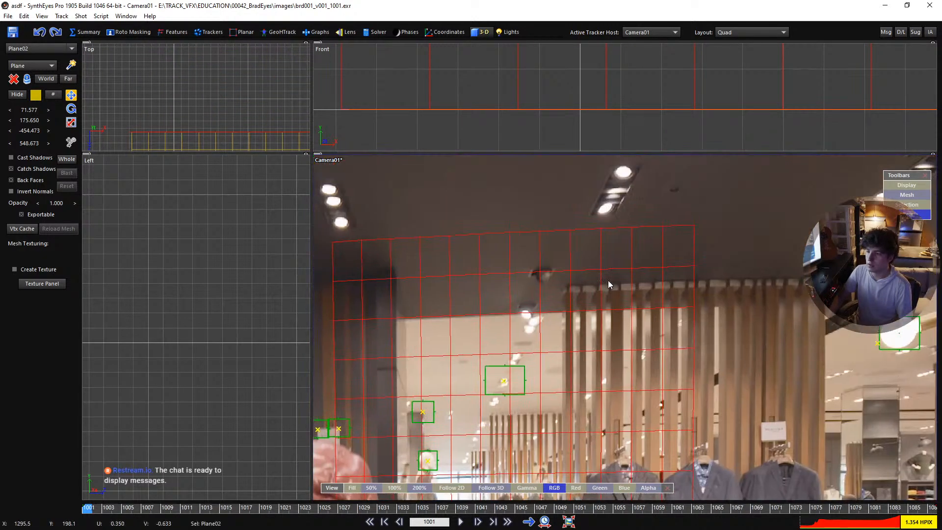
Create a horizontal plane in the Top view over the ground plane, centred at about X 70.8, Z -269.8
click(70, 66)
scroll(162, 83, down, 9)
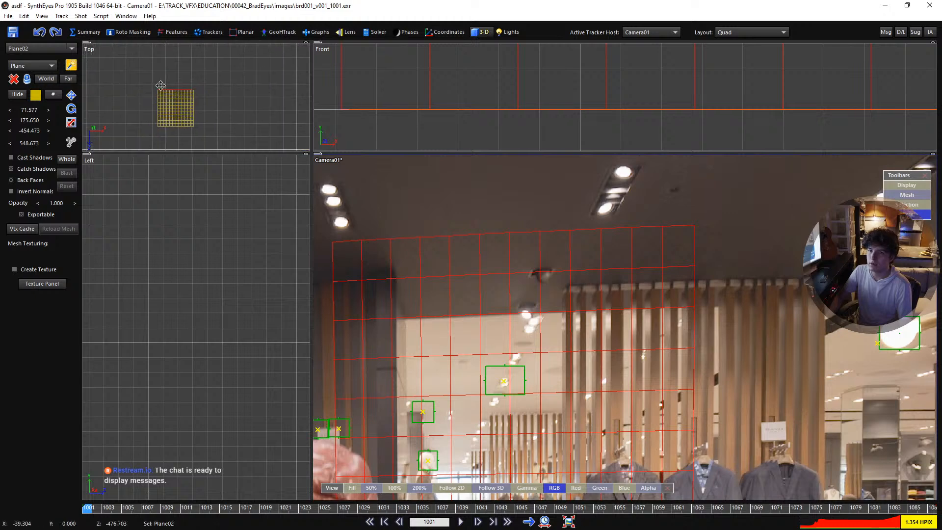
middle_drag(161, 86, 203, 58)
scroll(565, 289, down, 5)
scroll(513, 303, up, 5)
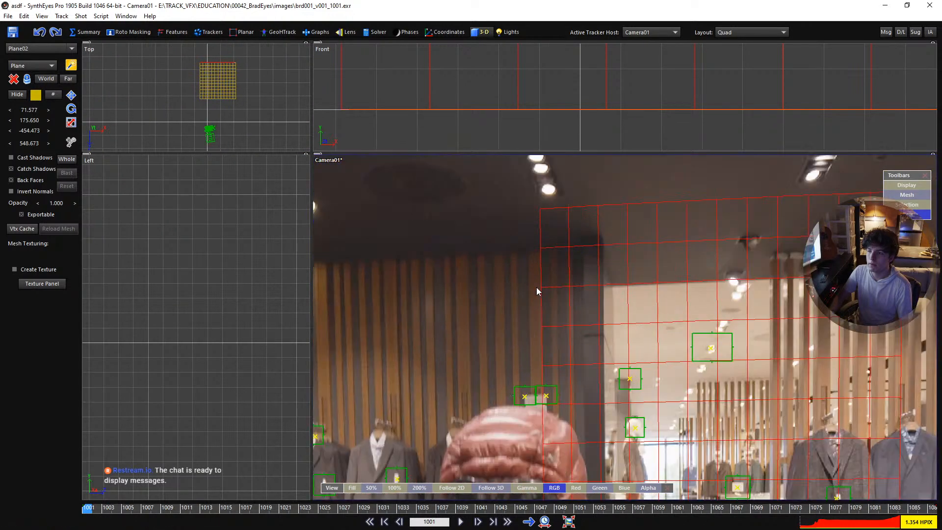
middle_drag(662, 274, 489, 266)
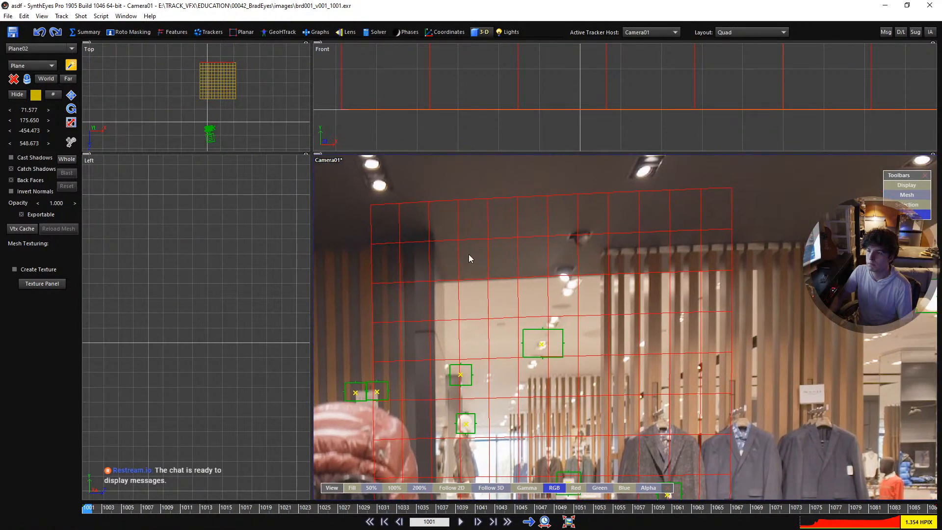
scroll(191, 82, up, 2)
scroll(577, 251, down, 3)
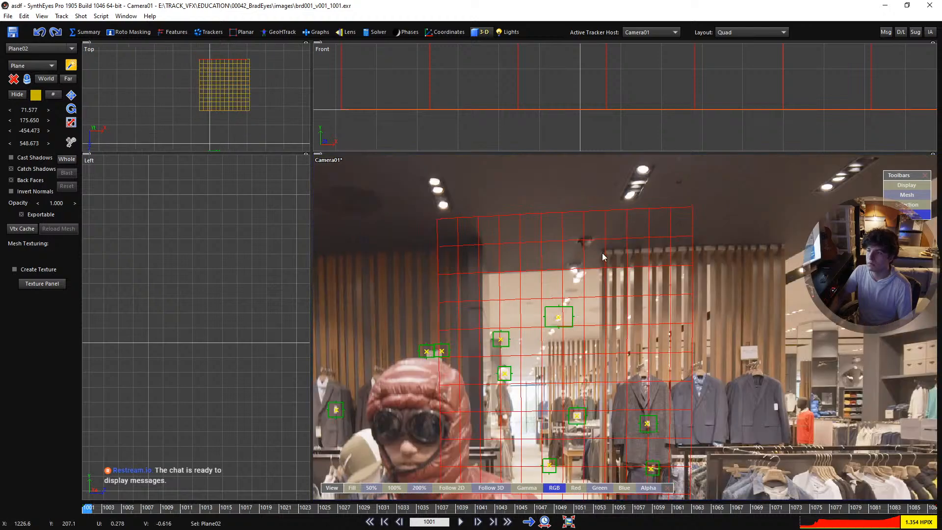
middle_drag(602, 252, 807, 270)
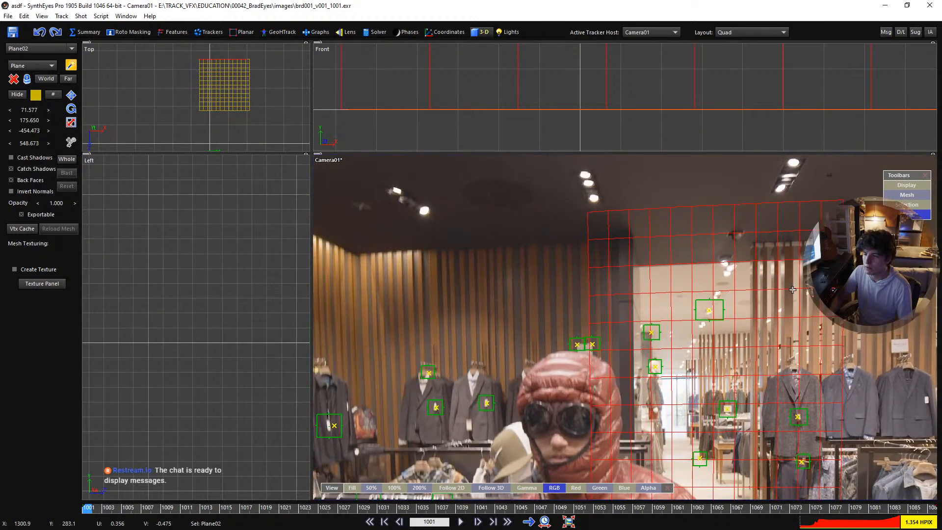
middle_drag(685, 294, 594, 245)
scroll(516, 300, up, 2)
scroll(516, 297, up, 1)
scroll(539, 260, down, 2)
middle_drag(652, 269, 563, 351)
scroll(573, 261, up, 1)
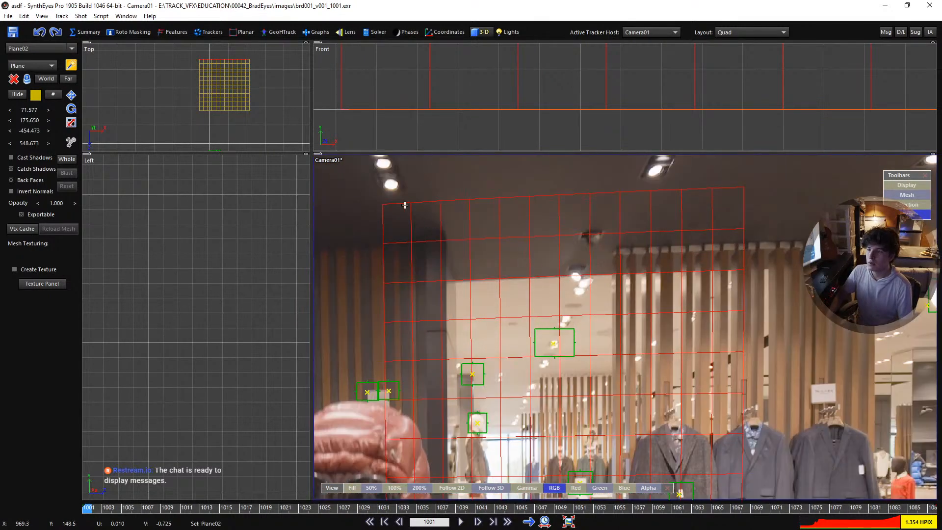
mouse_move(197, 69)
mouse_down()
mouse_move(248, 105)
mouse_move(249, 118)
mouse_up()
click(72, 94)
Raise the new horizontal plane to about Y 244.8 and shift it to about X 236.4, Z -322.2
scroll(432, 120, down, 2)
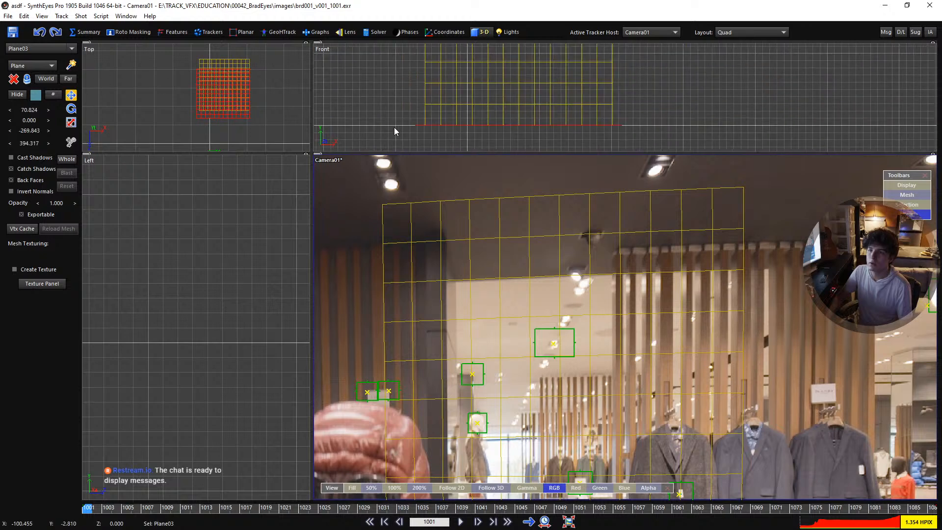
drag(417, 126, 429, 36)
scroll(238, 76, up, 3)
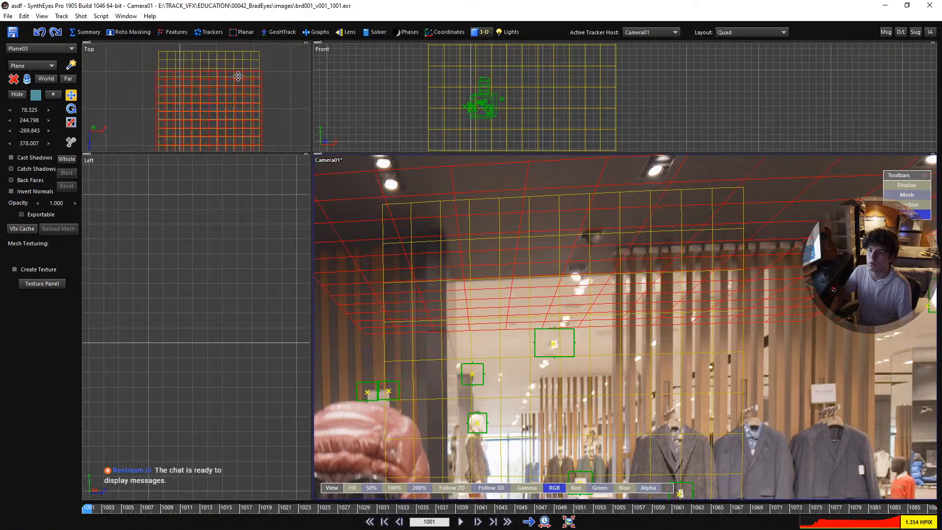
scroll(244, 109, down, 1)
drag(241, 134, 277, 118)
scroll(263, 67, up, 1)
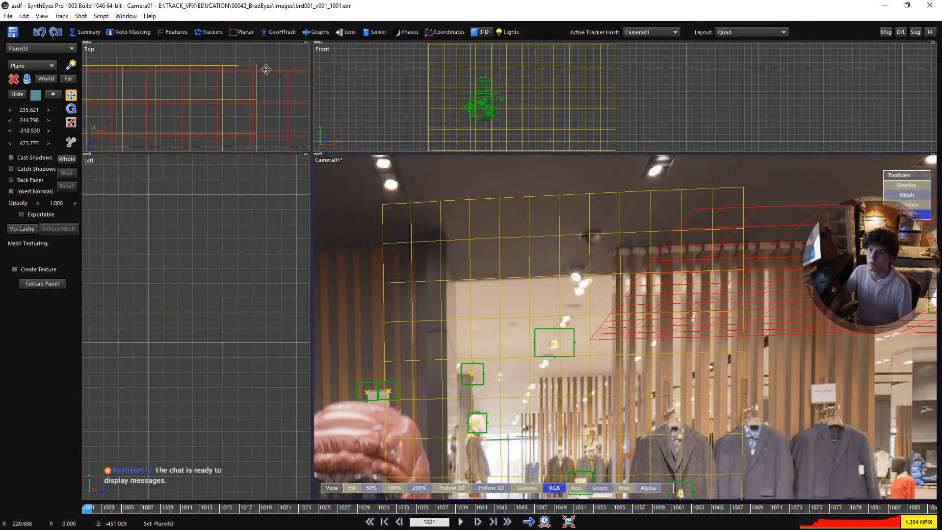
scroll(262, 69, up, 1)
drag(262, 69, 265, 62)
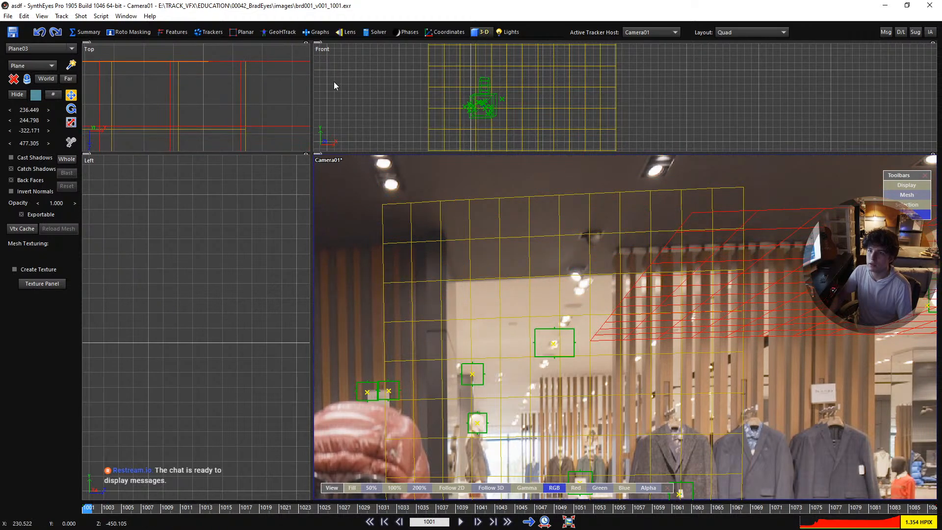
Raise the horizontal plane to the ceiling line above the wooden slats, at about X 243.4, Y 311.1
scroll(630, 128, down, 2)
middle_drag(704, 240, 666, 291)
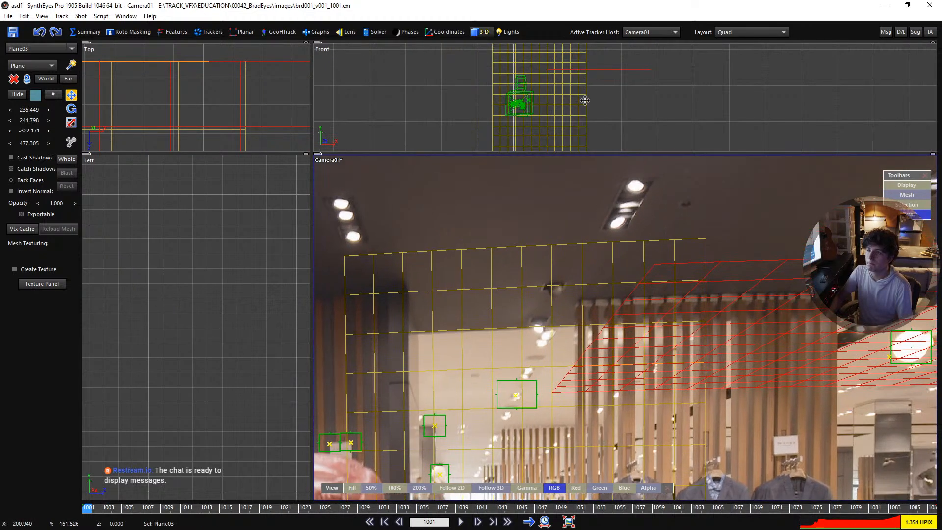
scroll(584, 83, down, 4)
scroll(585, 83, up, 4)
middle_drag(607, 69, 618, 108)
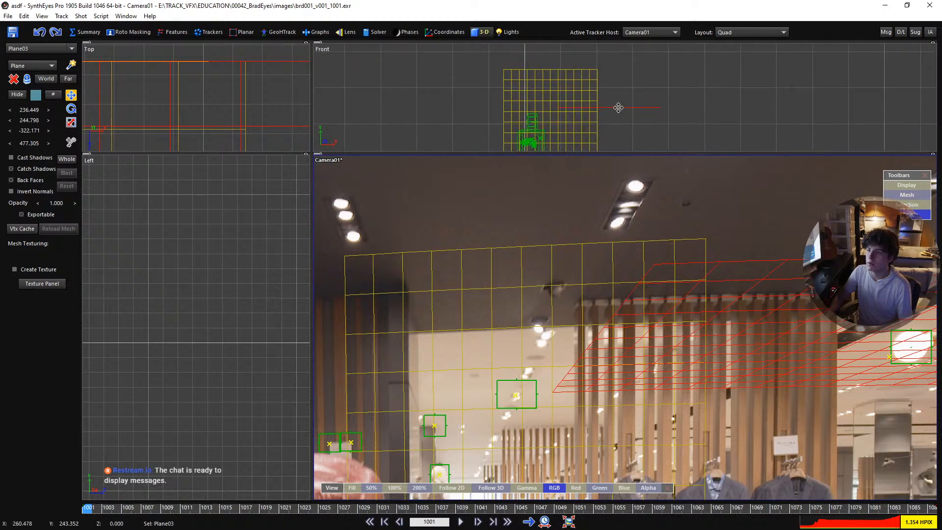
drag(618, 107, 620, 82)
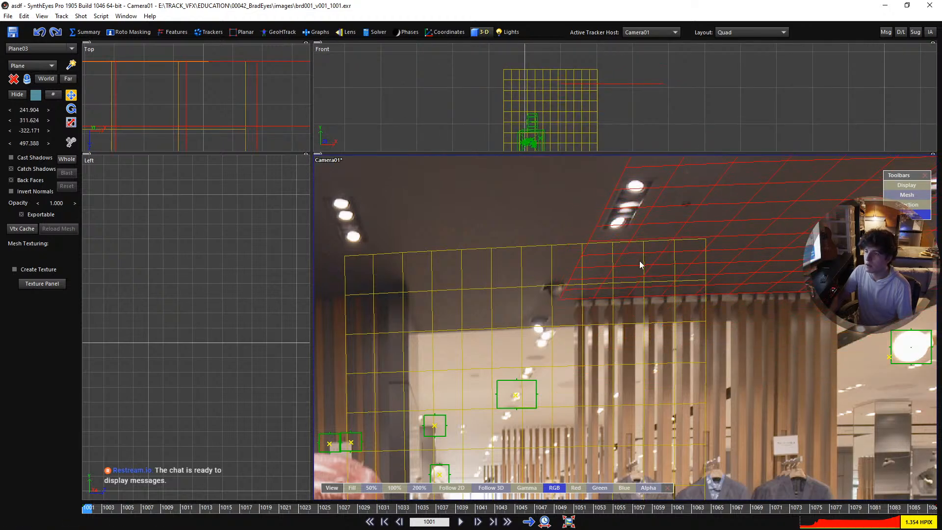
scroll(640, 264, up, 5)
scroll(596, 87, up, 4)
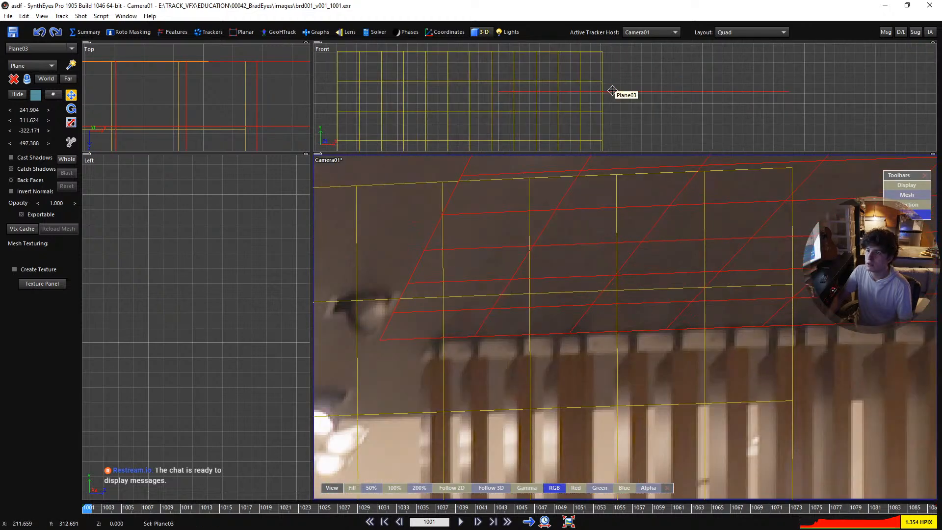
drag(612, 90, 614, 87)
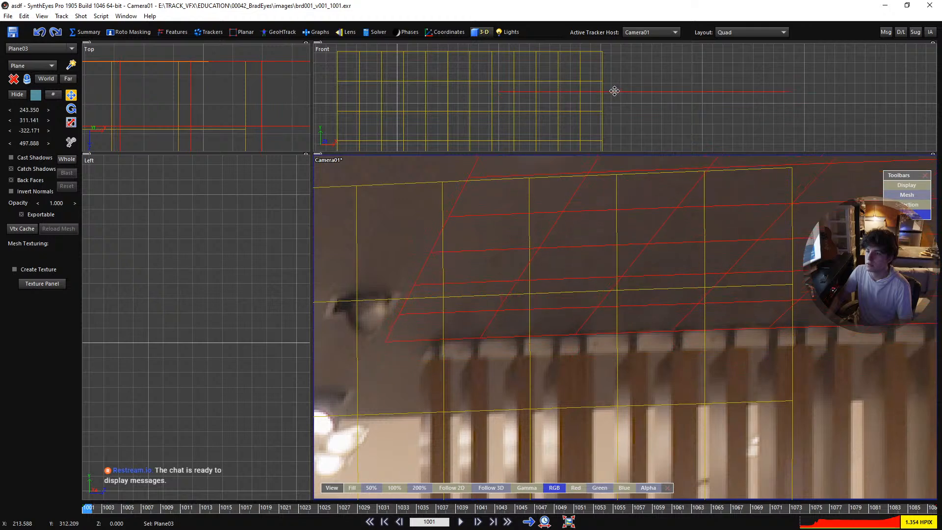
scroll(654, 296, down, 5)
scroll(265, 93, down, 5)
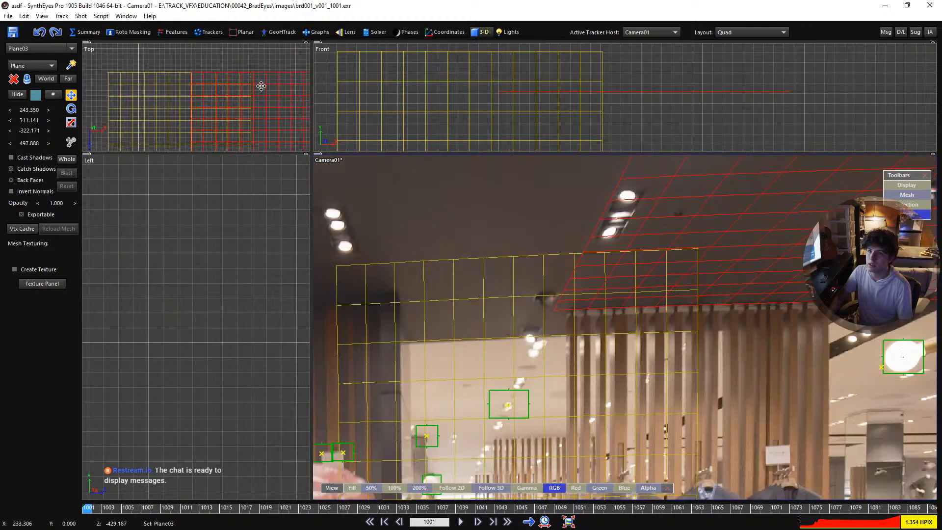
Move the ceiling plane over the dark slatted back wall, to about X -101.1, Z -290.0
drag(276, 101, 212, 97)
scroll(589, 250, up, 8)
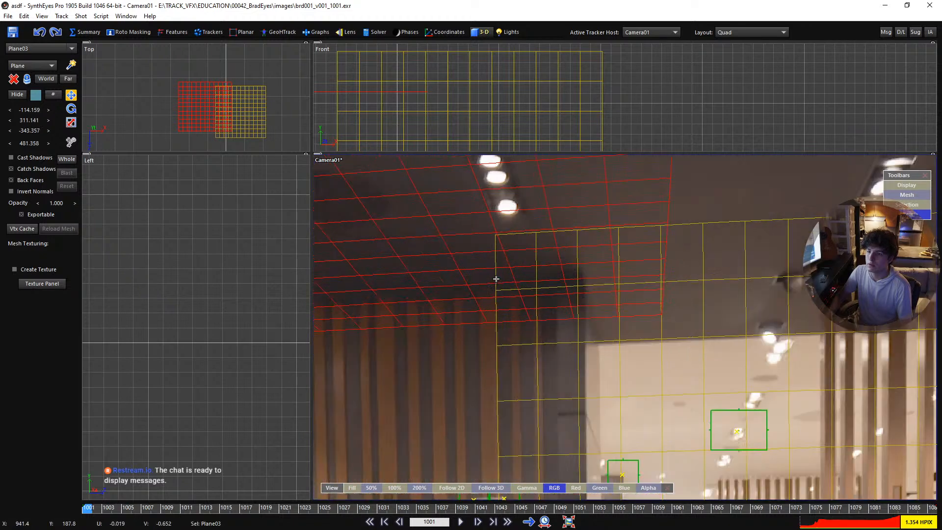
scroll(209, 125, up, 5)
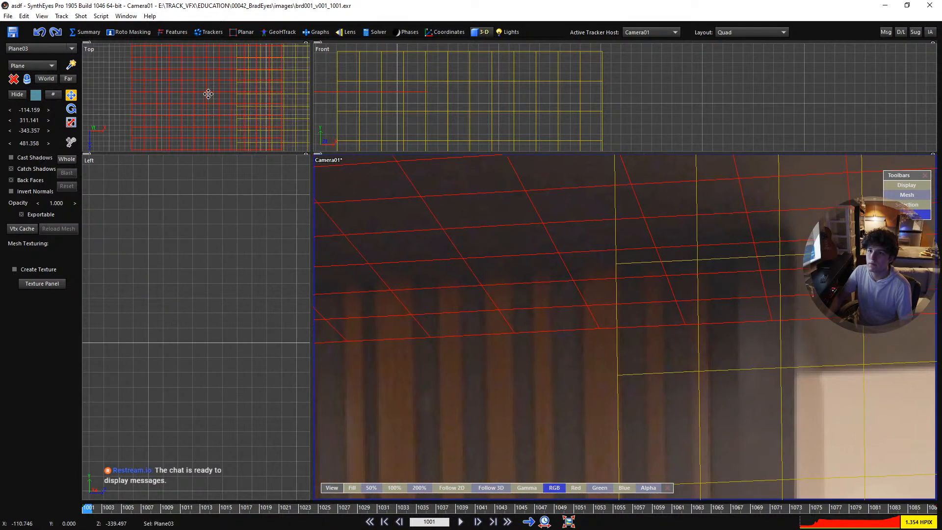
drag(208, 94, 216, 123)
scroll(516, 293, down, 8)
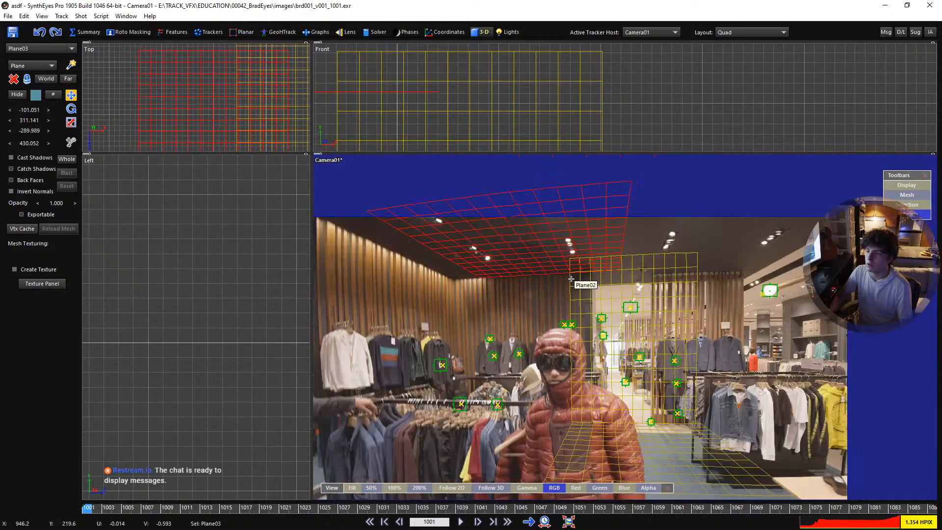
scroll(559, 225, up, 6)
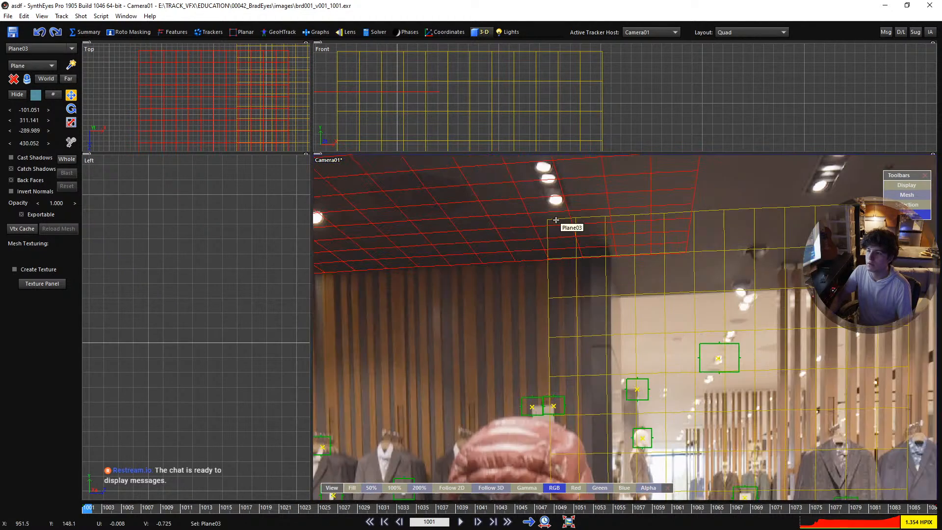
Create a second vertical plane in the Front view beside the first one, at about X -138.2, Y 196.1
click(70, 66)
scroll(532, 73, down, 8)
middle_drag(529, 78, 532, 67)
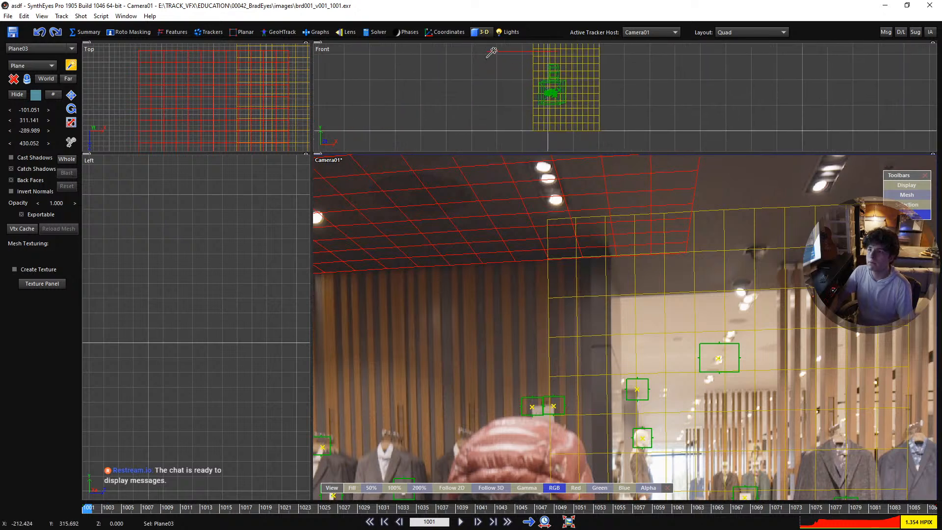
drag(483, 49, 499, 62)
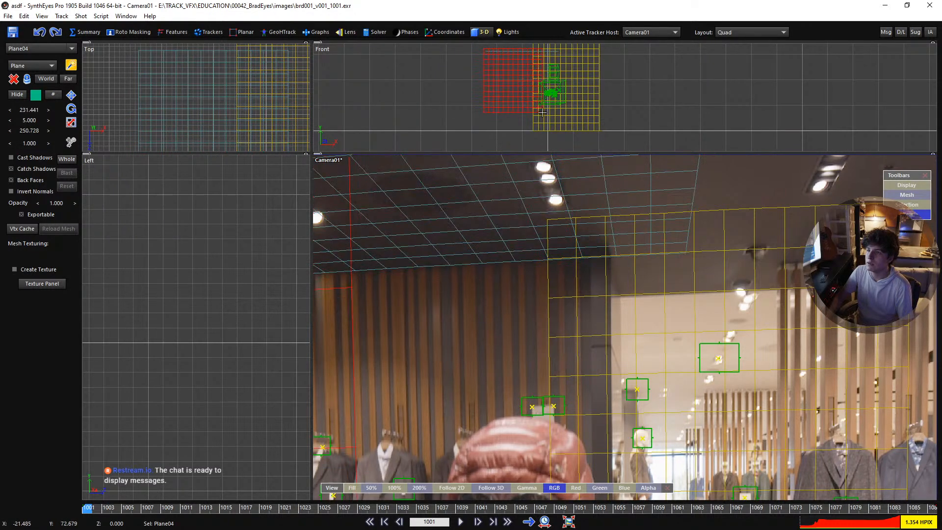
drag(542, 112, 542, 112)
click(71, 94)
scroll(176, 122, down, 3)
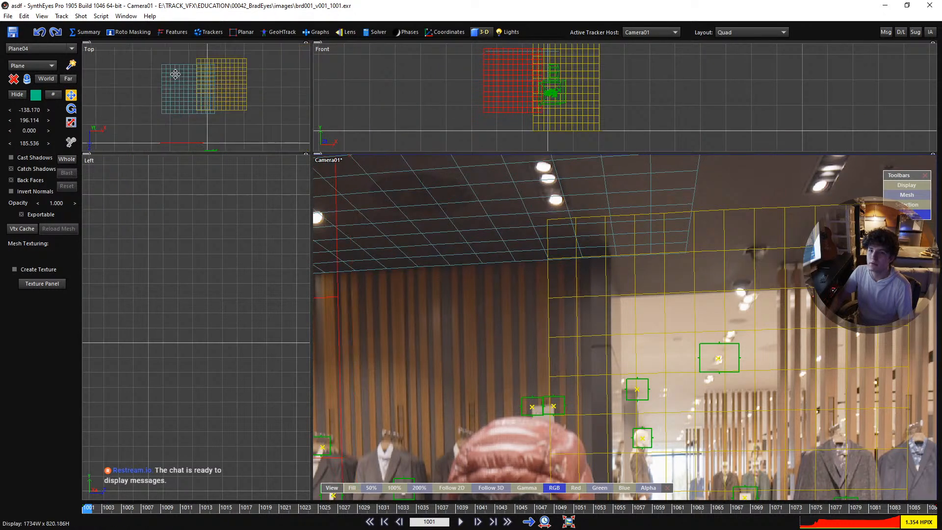
Move the new vertical plane back to the slatted back wall, at about X -136.8, Z -422.3
drag(181, 122, 181, 70)
scroll(181, 71, up, 8)
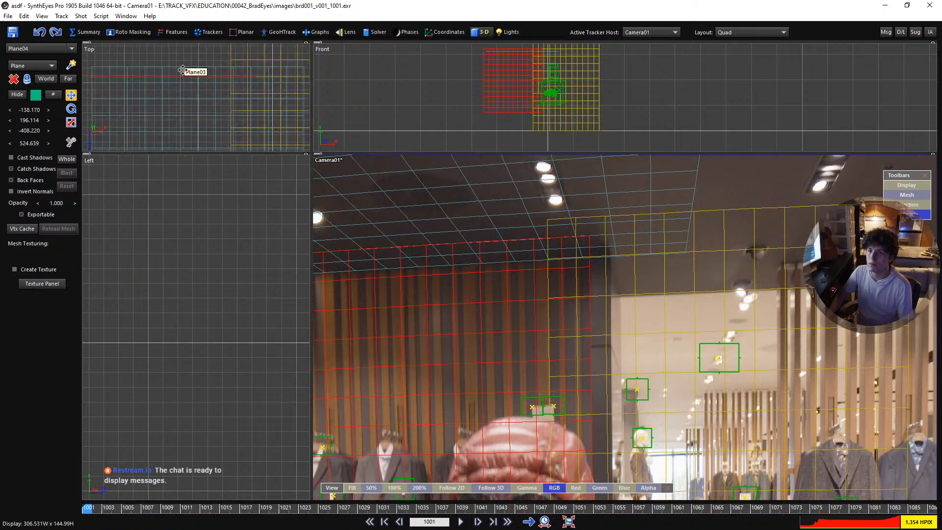
middle_drag(181, 71, 153, 116)
drag(153, 116, 154, 89)
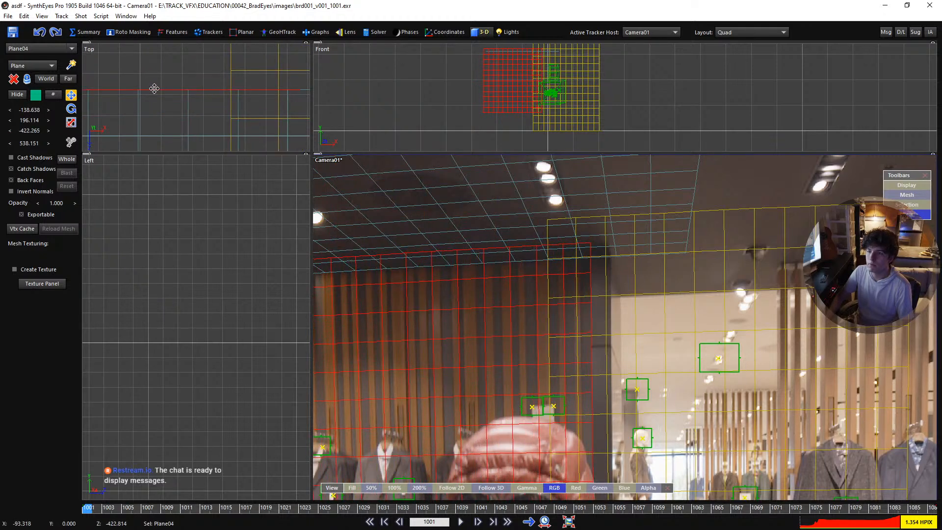
scroll(503, 248, up, 6)
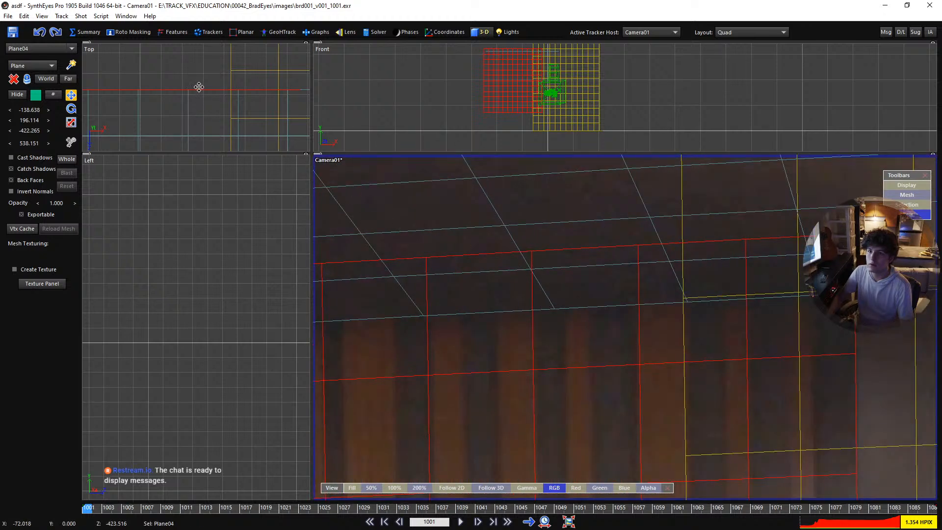
drag(199, 87, 202, 88)
Lower the back wall plane until its upper edge meets the ceiling plane, at about X -134.0, Y 185.6
scroll(490, 46, up, 4)
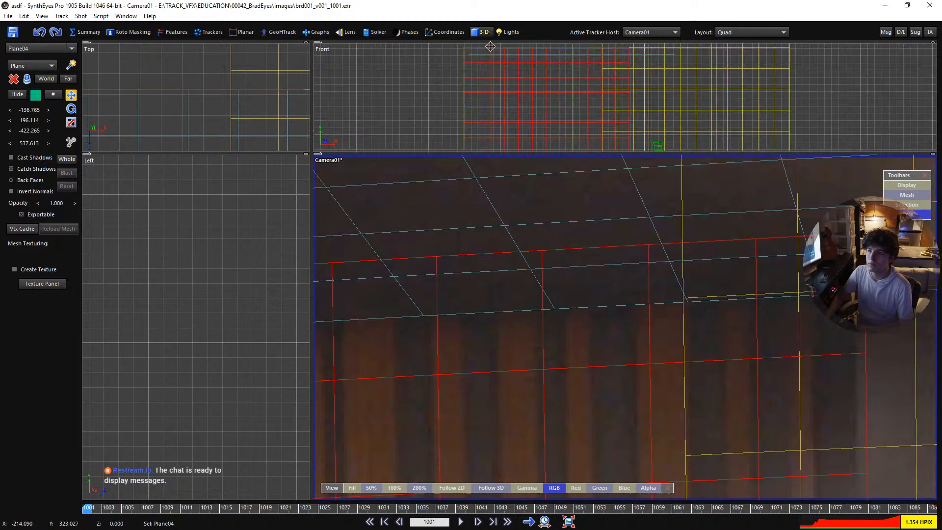
scroll(490, 46, up, 4)
middle_drag(464, 59, 475, 93)
scroll(478, 91, up, 3)
drag(487, 86, 498, 127)
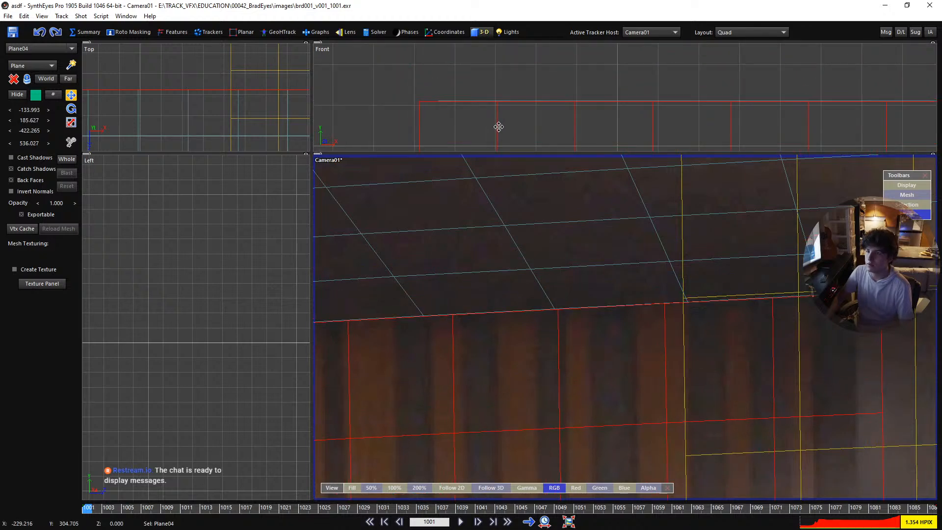
Check in the camera view how the wall, ceiling and floor planes line up with the shop, with the back wall plane selected
click(187, 112)
scroll(554, 246, down, 5)
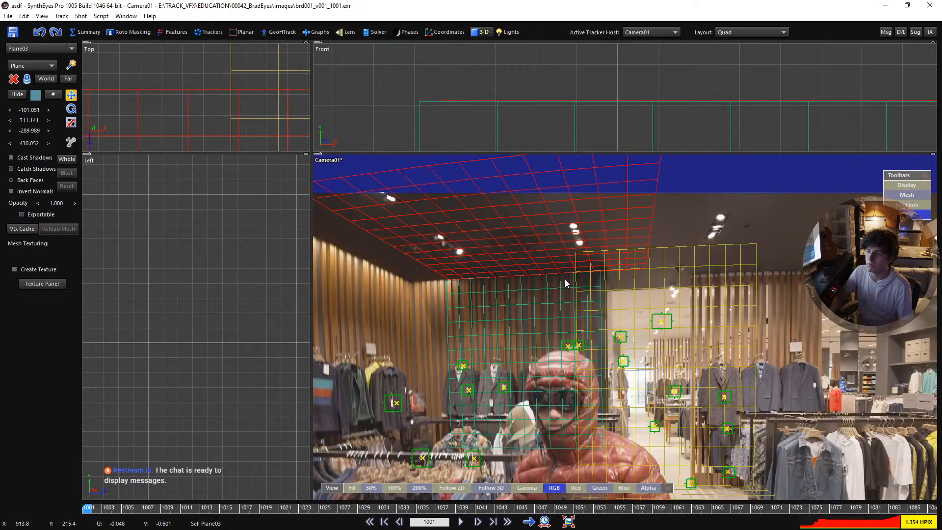
click(566, 277)
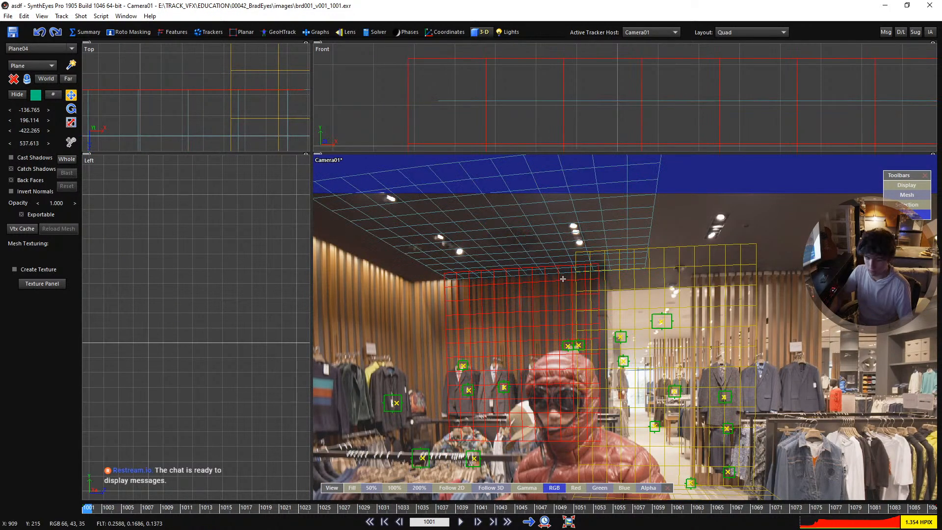
drag(568, 281, 564, 283)
middle_drag(638, 365, 546, 333)
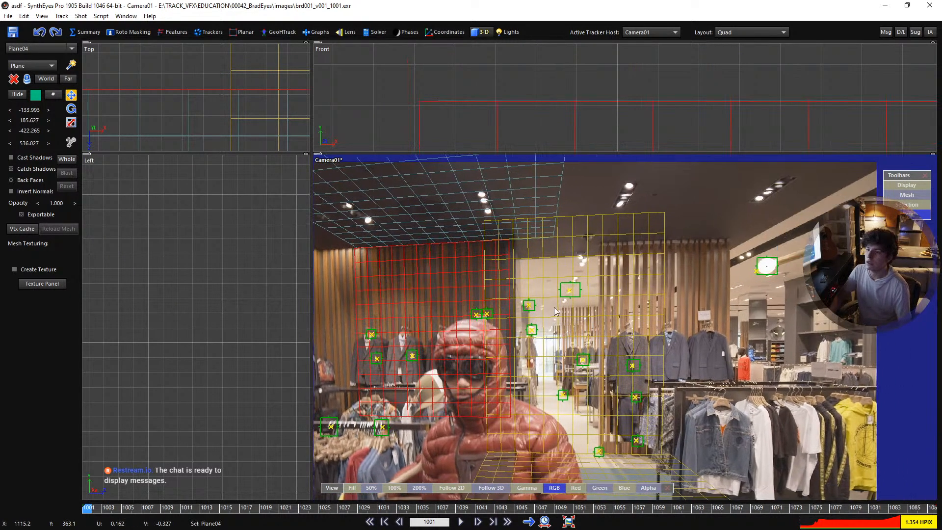
middle_drag(552, 384, 536, 331)
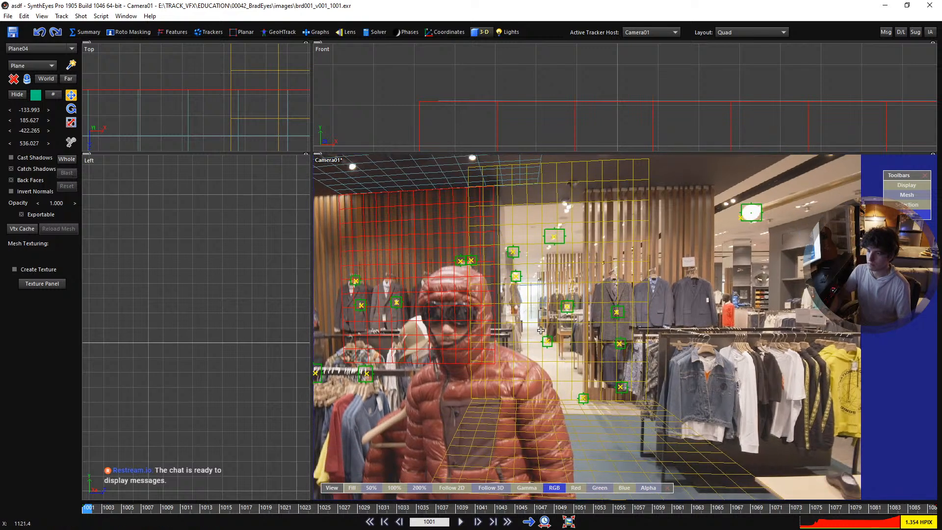
Move the yellow vertical plane sideways onto the slatted partition beside the doorway, at about X 236.1
click(534, 320)
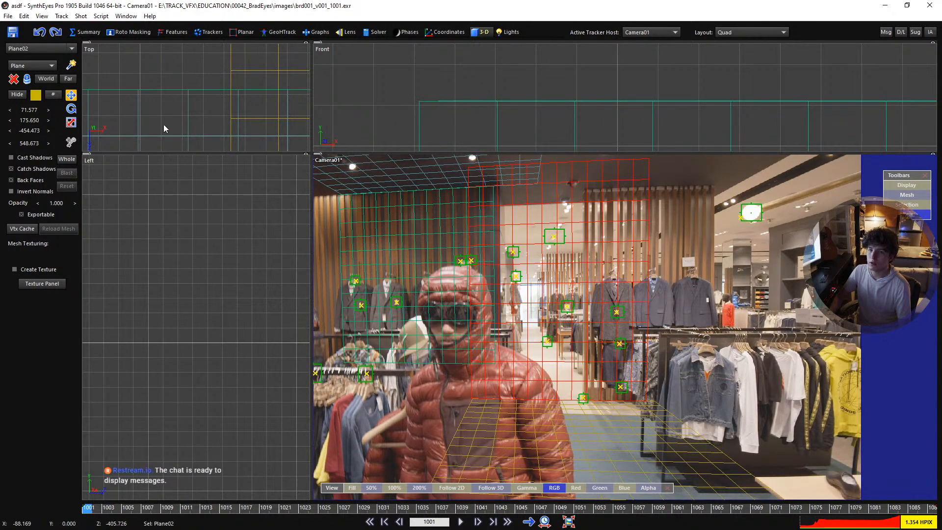
scroll(584, 80, down, 12)
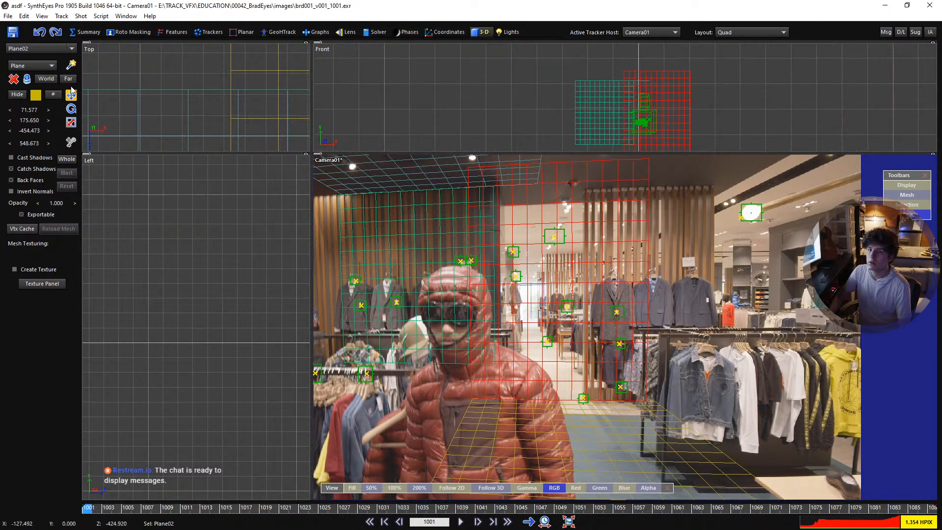
drag(20, 112, 70, 112)
scroll(548, 365, up, 8)
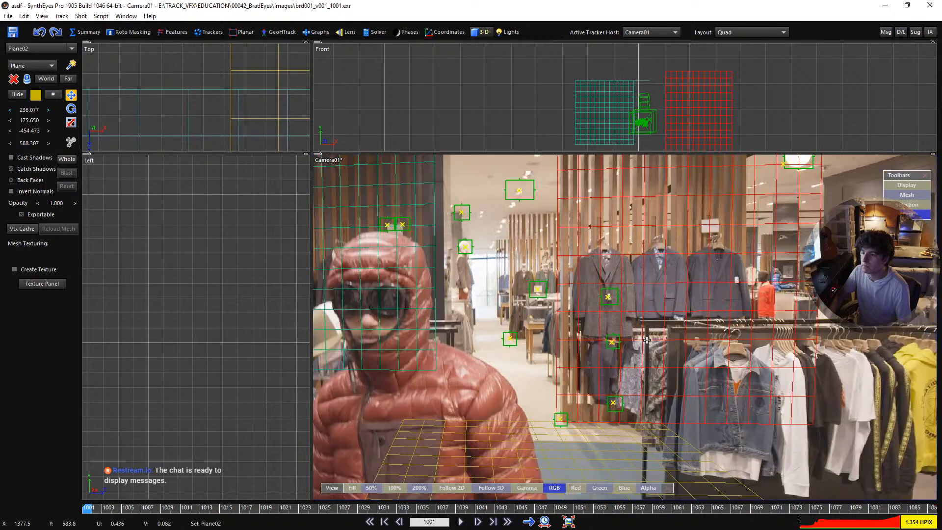
scroll(548, 369, down, 10)
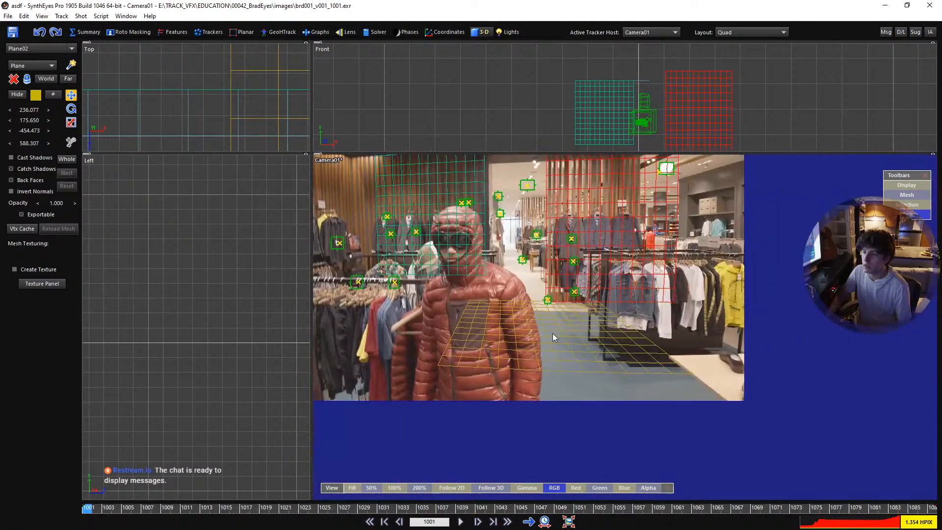
Scale up the floor plane to about 1669 by 1706 so it extends across the whole shop floor
click(552, 333)
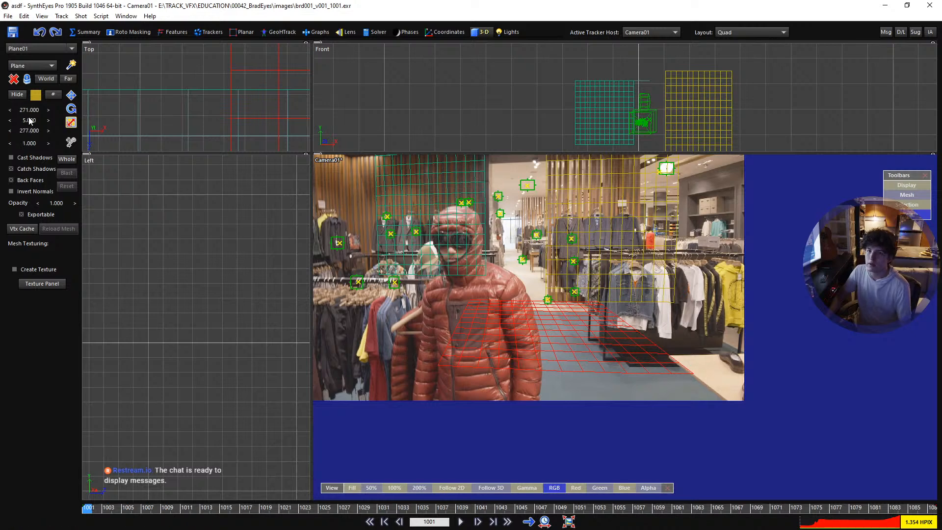
drag(34, 144, 64, 144)
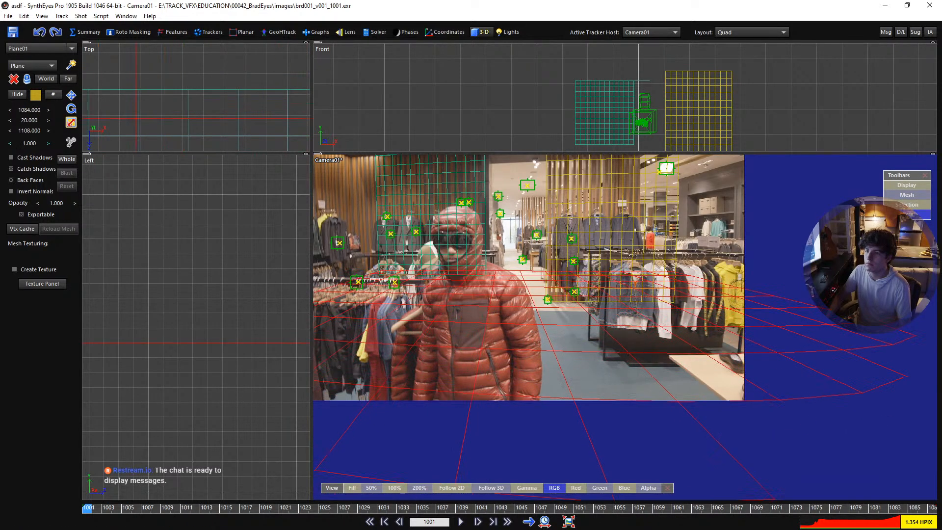
click(68, 98)
drag(32, 112, 29, 145)
click(71, 122)
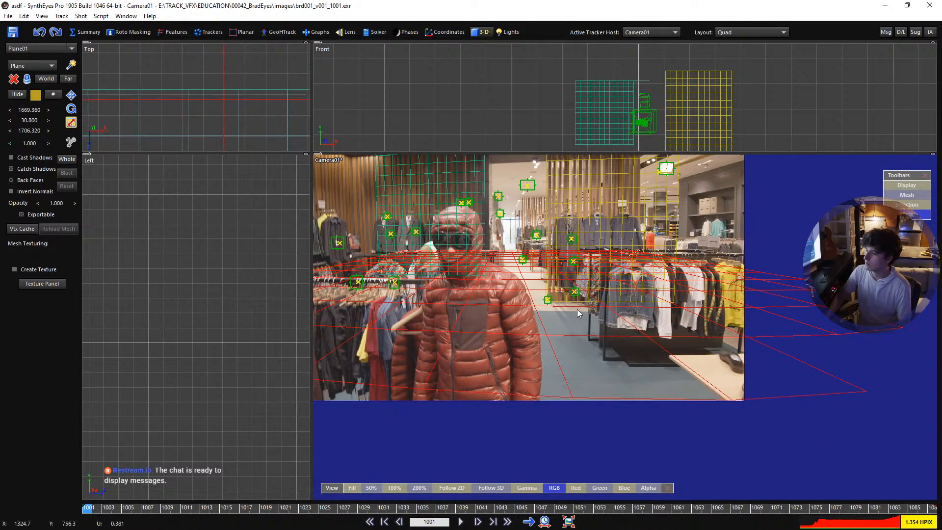
Inspect the enlarged floor plane in the full camera view, along with the trackers at the slatted partition's base and on the clothes rail
key(7)
scroll(245, 162, down, 3)
middle_drag(245, 162, 397, 243)
scroll(397, 243, up, 2)
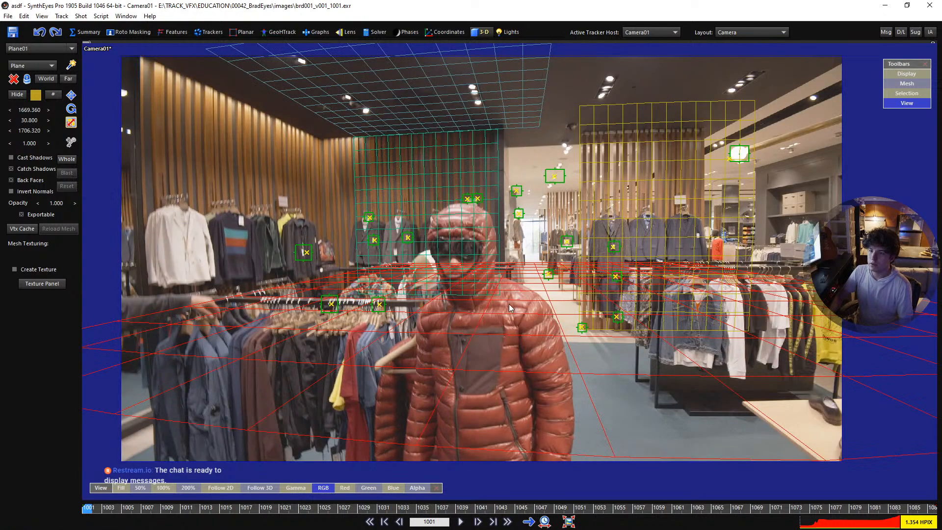
scroll(603, 326, up, 2)
click(578, 330)
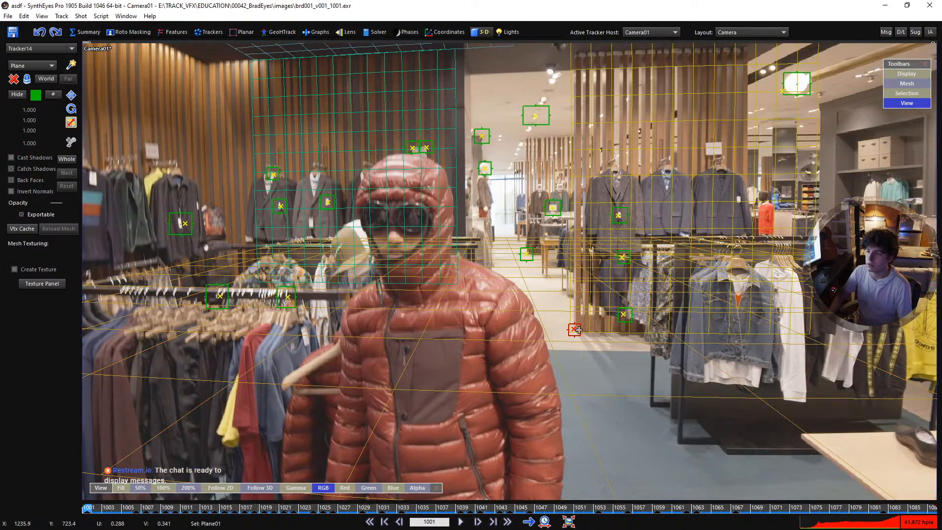
click(586, 356)
scroll(558, 307, down, 2)
click(320, 300)
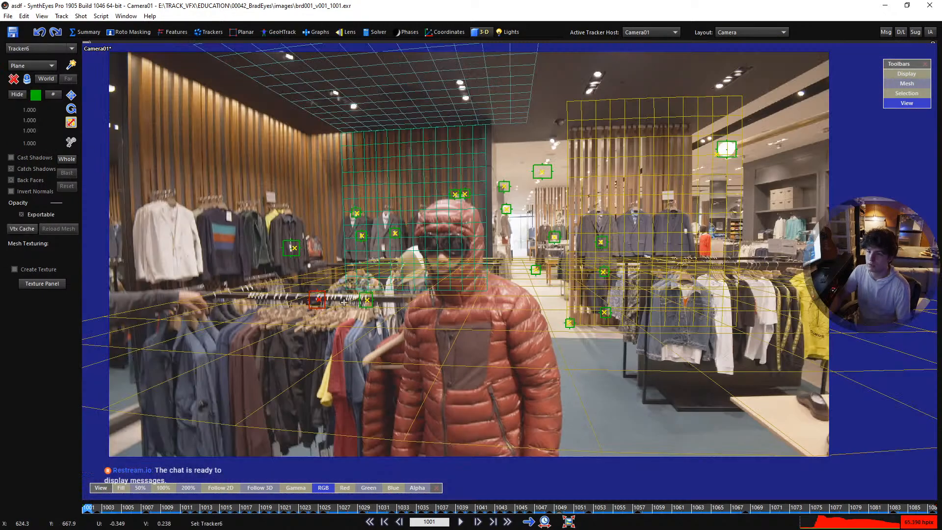
scroll(348, 302, up, 2)
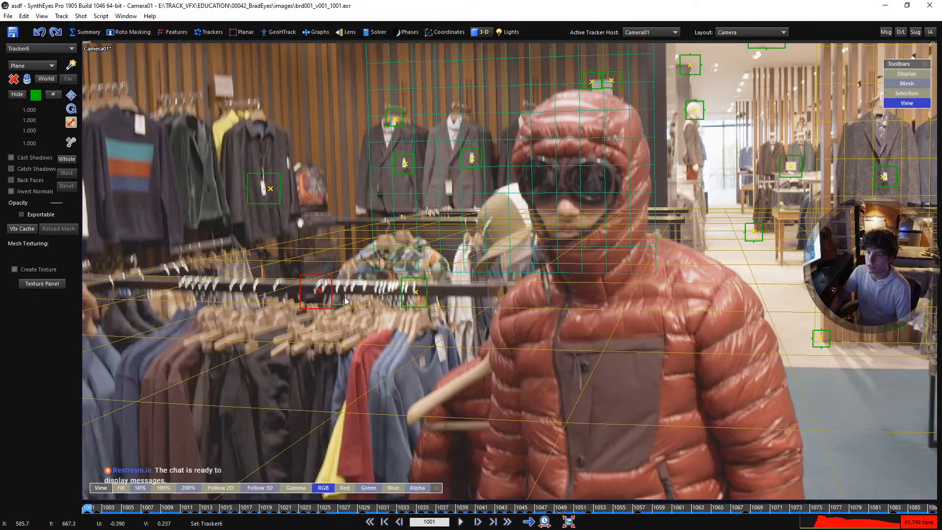
click(400, 299)
scroll(395, 297, down, 2)
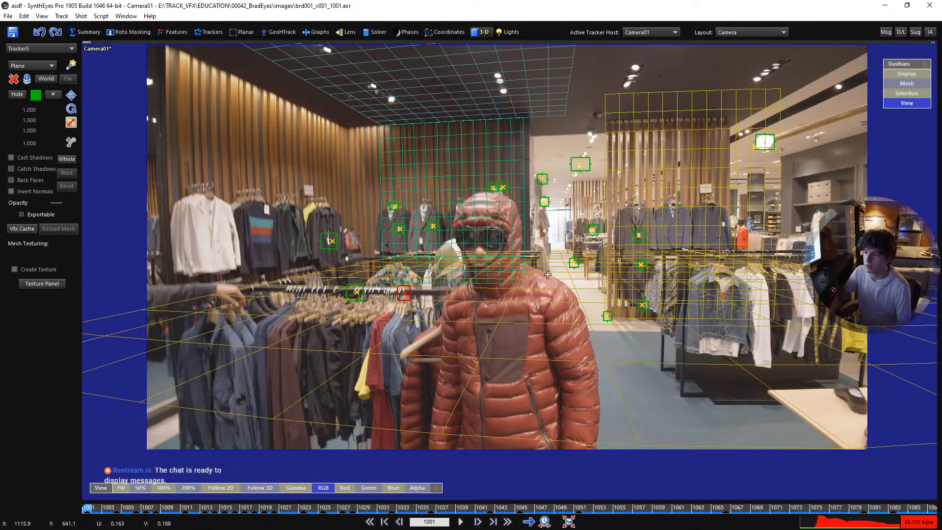
Create a vertical plane about 129.6 by 115.9 in the Front view, standing near the floor line
click(70, 67)
scroll(625, 109, down, 2)
middle_drag(659, 137, 639, 118)
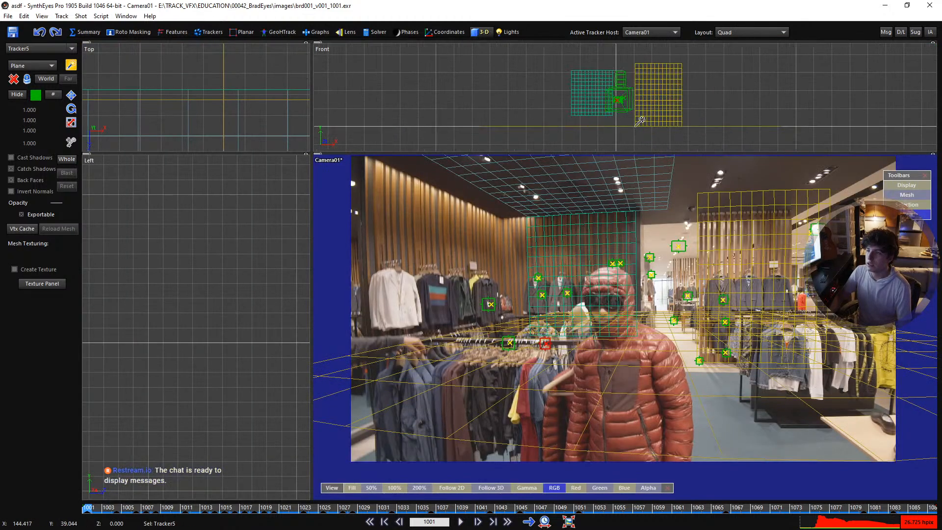
scroll(639, 118, up, 3)
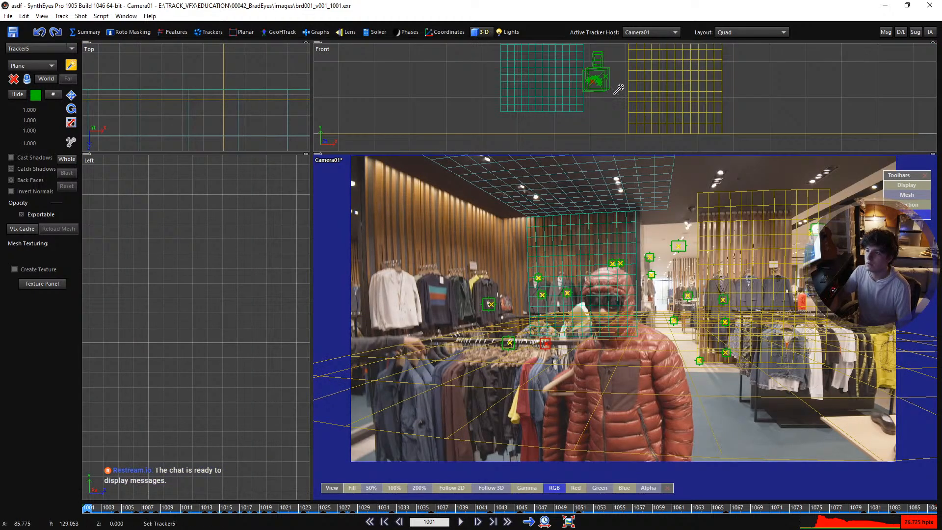
drag(621, 91, 668, 133)
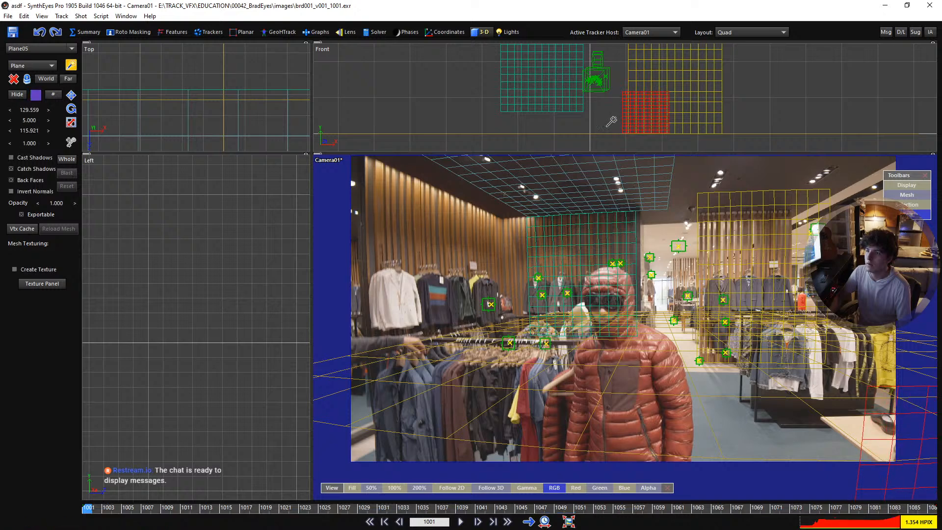
Seat the new vertical plane's lower edge on the floor line, at about X 156.5, Y 58.1
click(71, 95)
scroll(549, 92, up, 6)
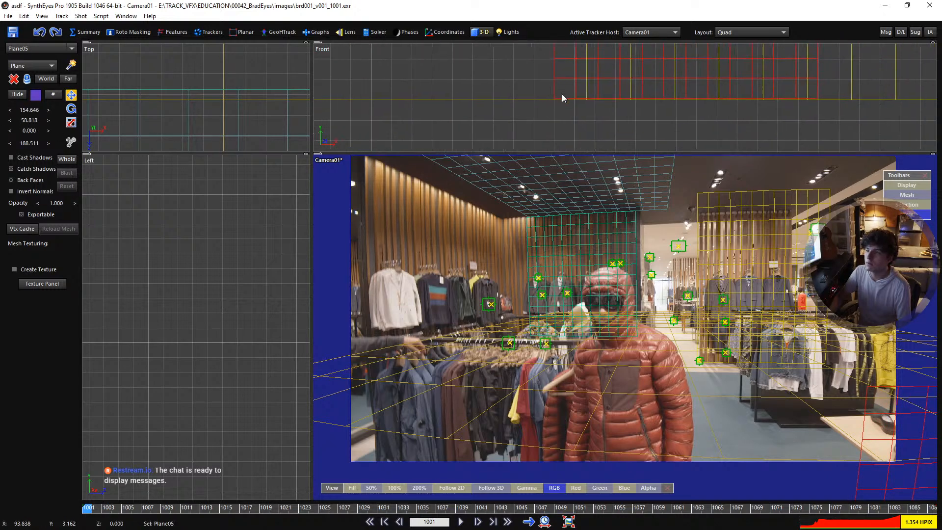
drag(550, 93, 555, 93)
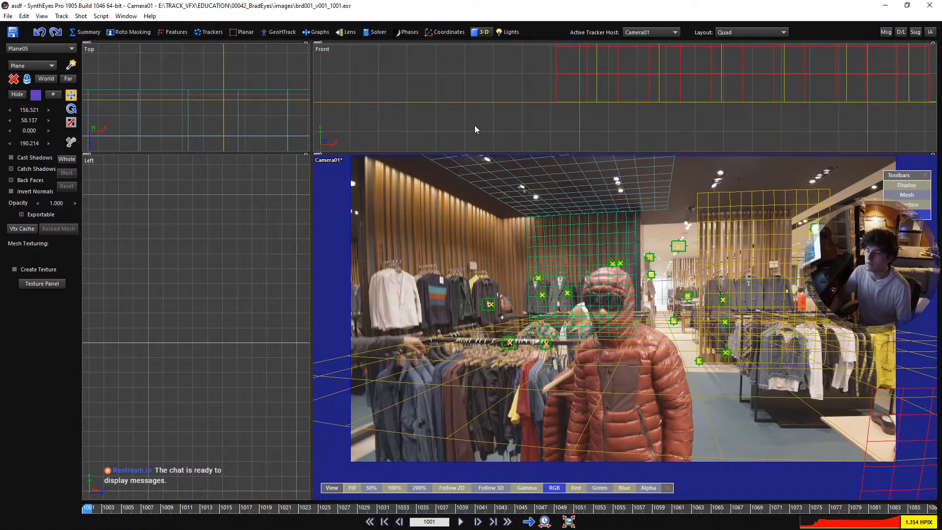
Push the new plane back in the Top view towards the denim jacket rack, at about X 149.0, Z -221.0
scroll(158, 99, down, 4)
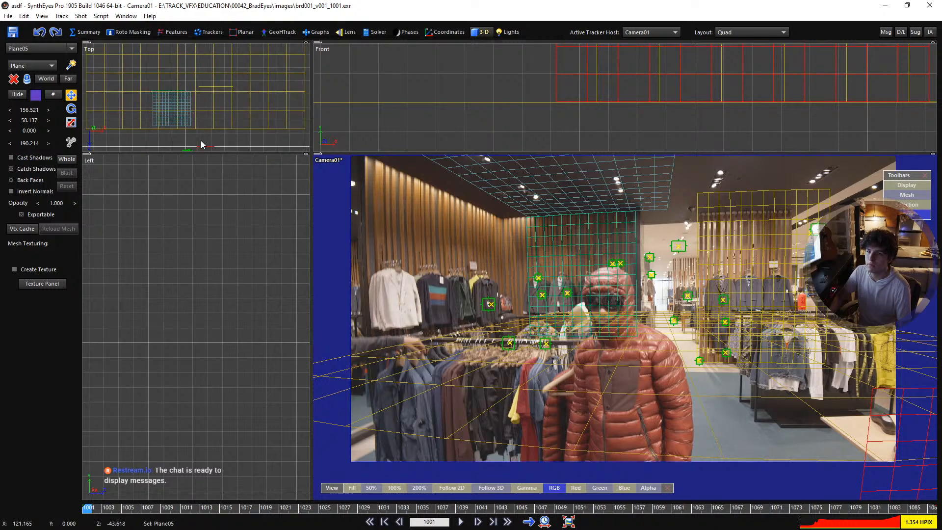
drag(206, 144, 205, 115)
scroll(741, 402, up, 4)
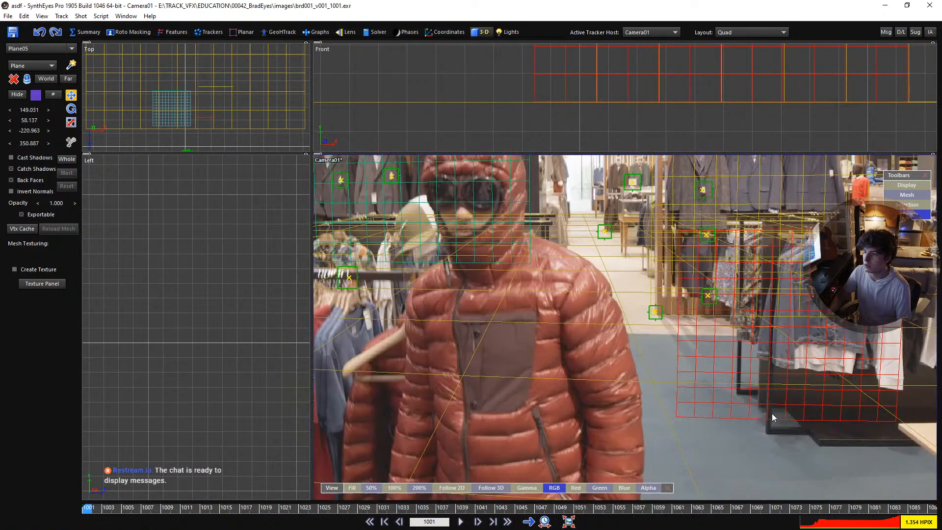
middle_drag(771, 413, 600, 363)
scroll(596, 407, up, 5)
scroll(602, 413, down, 5)
scroll(599, 391, up, 3)
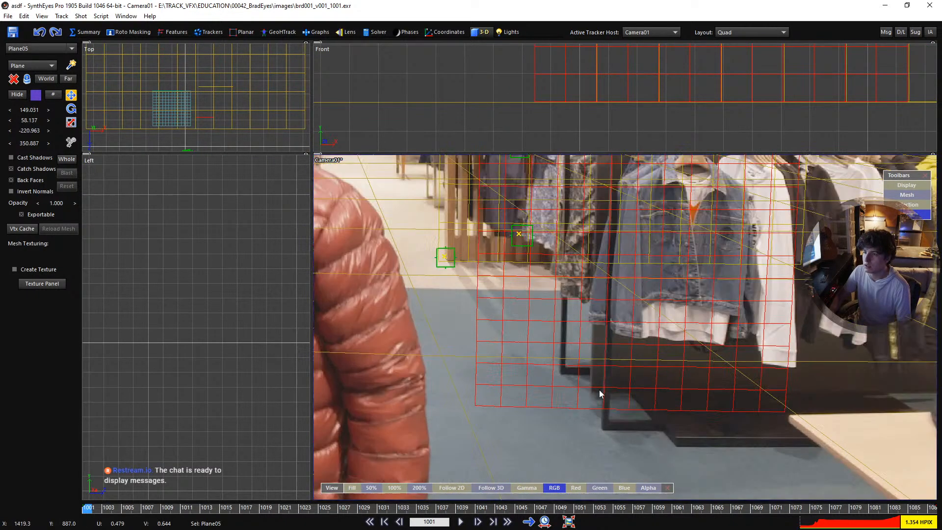
middle_drag(604, 442, 568, 405)
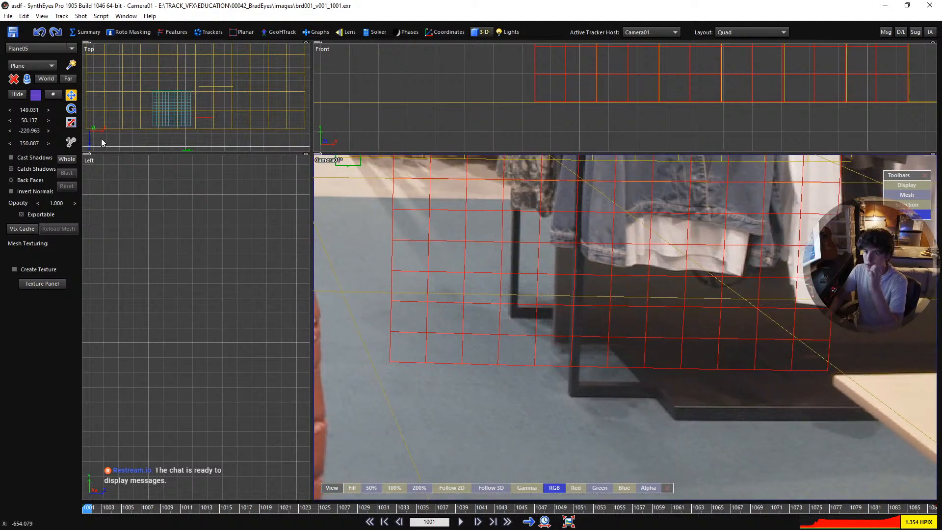
Line the plane up with the front leg of the denim jacket rack, at about X 195.4, Z -201.1
scroll(187, 125, up, 2)
scroll(206, 117, up, 2)
drag(225, 86, 258, 98)
middle_drag(510, 294, 562, 260)
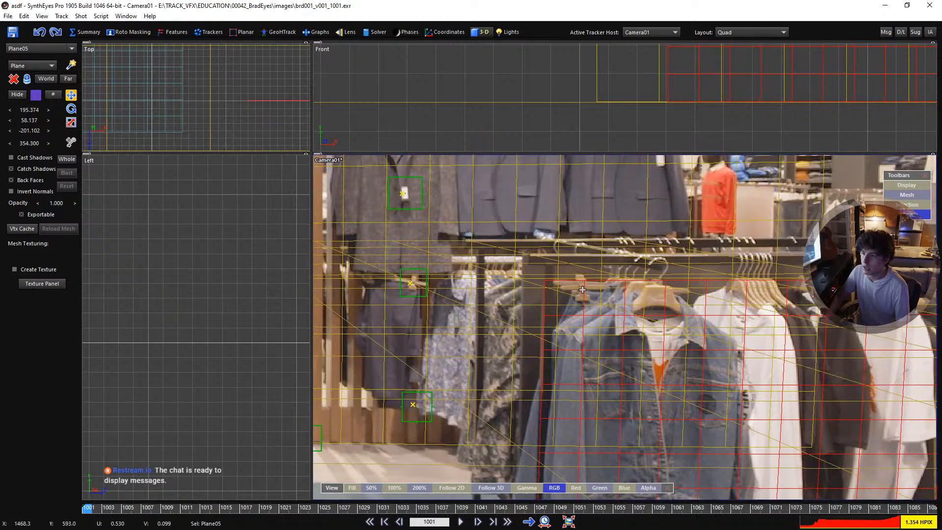
scroll(562, 261, up, 3)
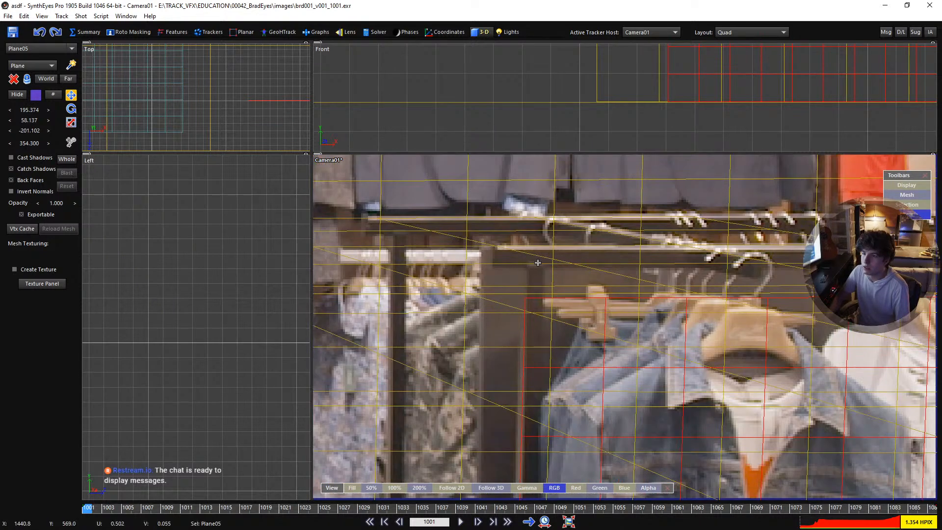
Increase the rack plane's height scale to about 123.4
click(72, 123)
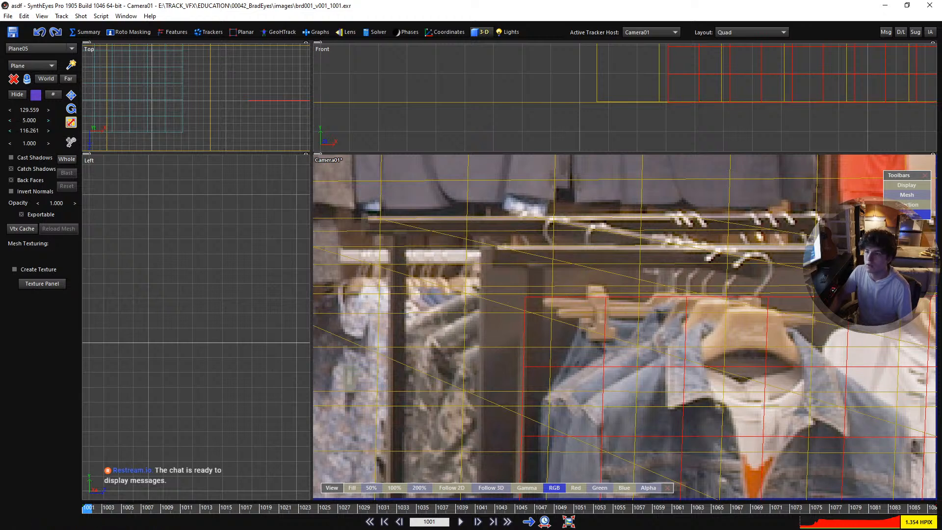
mouse_move(29, 110)
mouse_down()
mouse_move(25, 130)
mouse_move(34, 123)
mouse_up()
key(ctrl+z)
Raise the rack plane back onto the floor line at about Y 61.3 and trim its height scale to 122.421
click(71, 95)
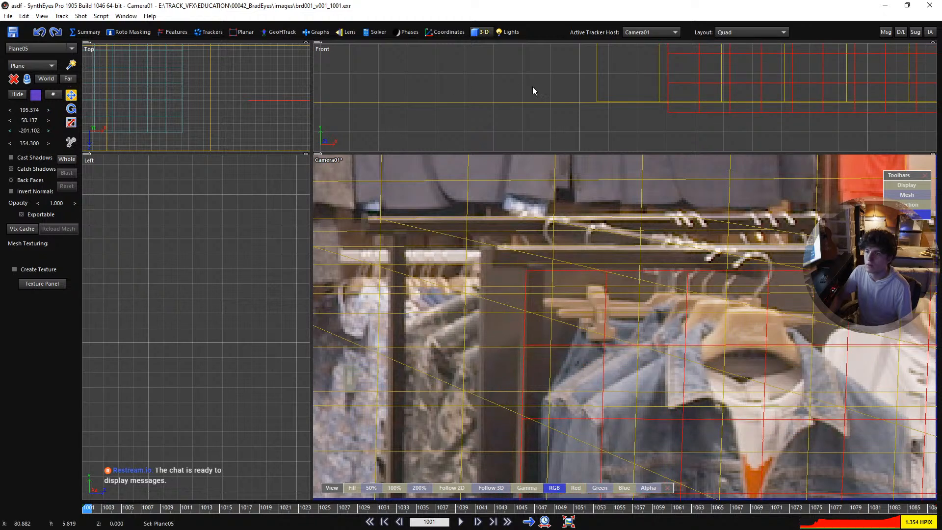
scroll(693, 110, up, 3)
middle_drag(693, 110, 612, 109)
drag(618, 107, 615, 88)
click(71, 123)
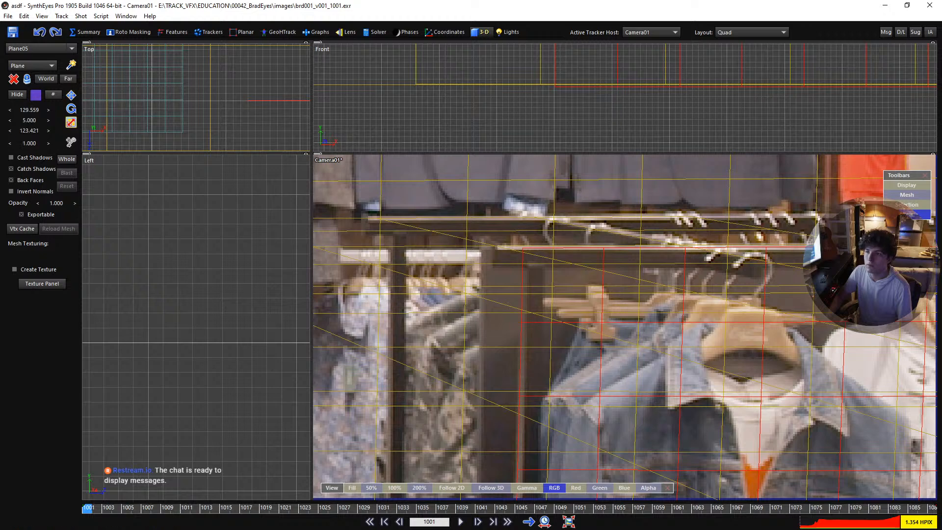
drag(29, 130, 25, 130)
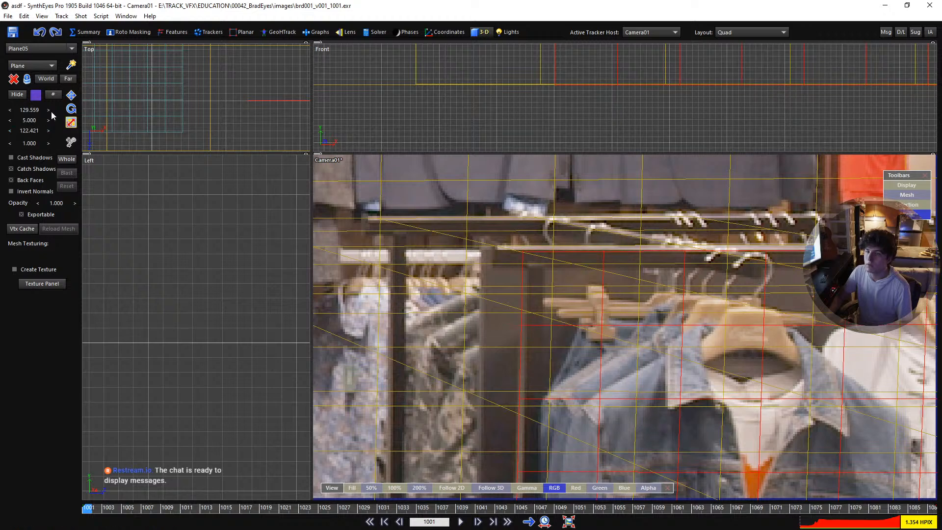
Move the rack plane in the Top view across to the person in the red jacket, at about X -54.1, Z -154.3
click(71, 95)
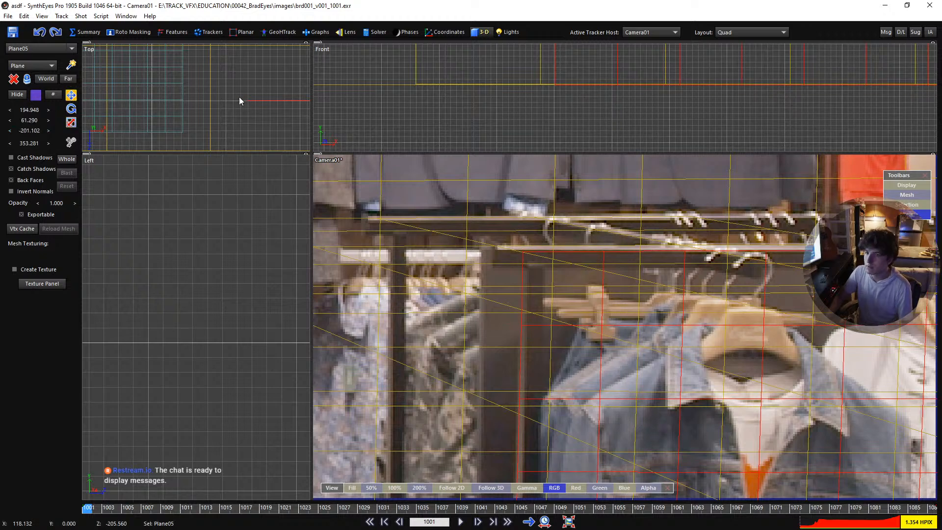
scroll(239, 97, down, 2)
scroll(242, 100, down, 3)
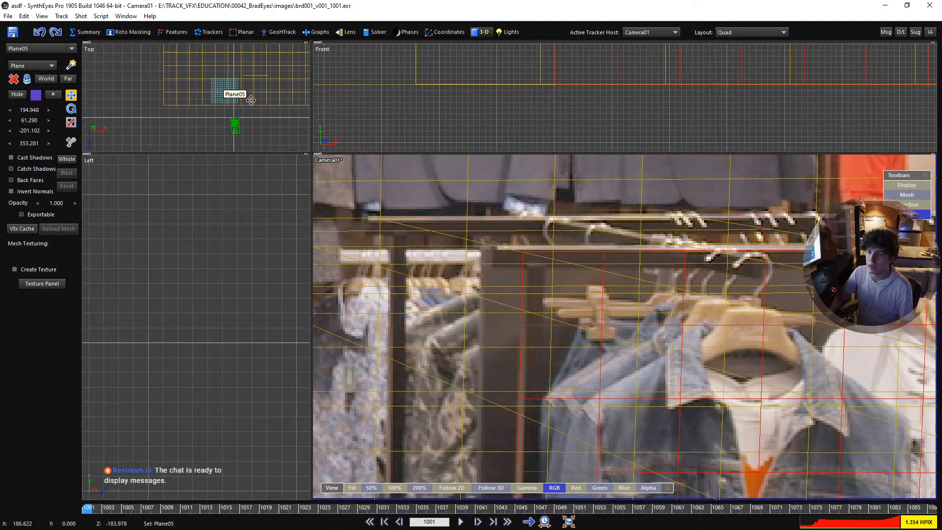
drag(246, 98, 186, 111)
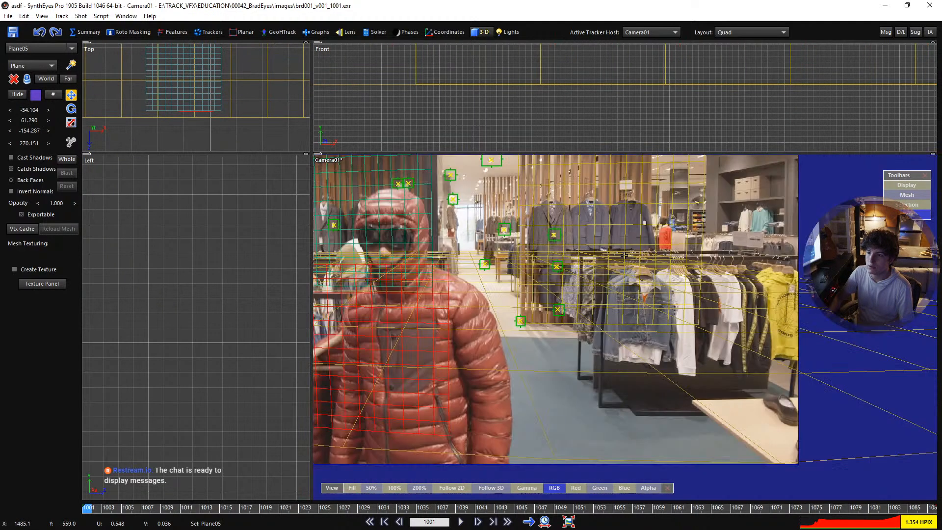
Bring the plane forward to the clothes rail carrying the two trackers, at about X -74.0, Z -49.0, and compare its upper edge with the rail
scroll(559, 291, up, 4)
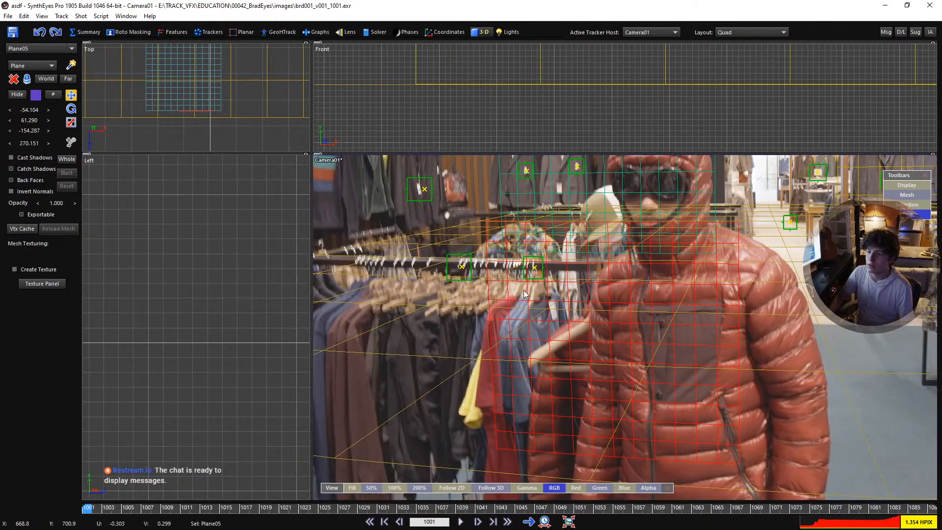
scroll(190, 113, up, 3)
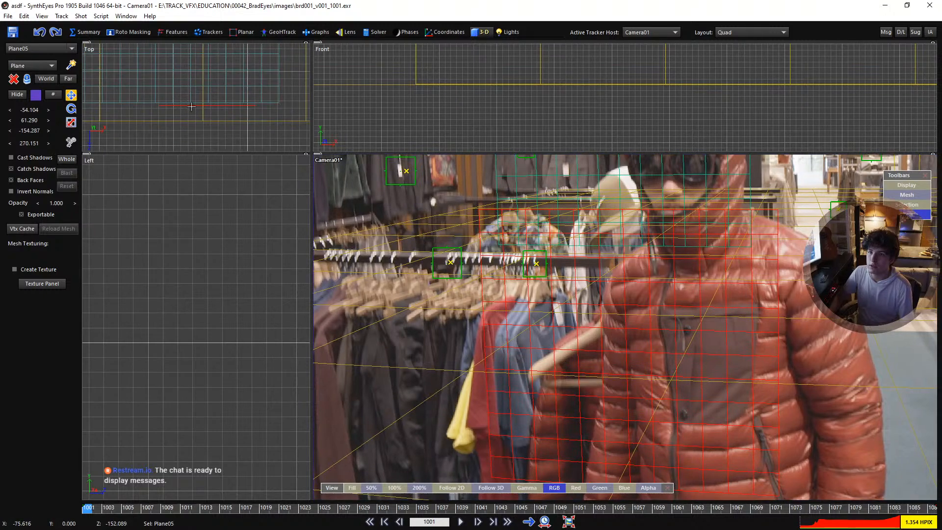
drag(192, 109, 176, 184)
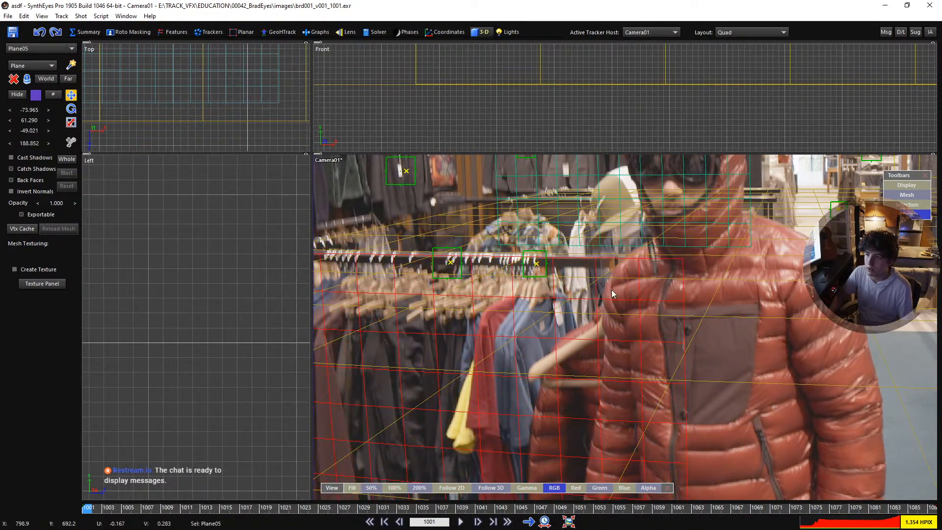
scroll(569, 296, down, 3)
scroll(568, 312, up, 2)
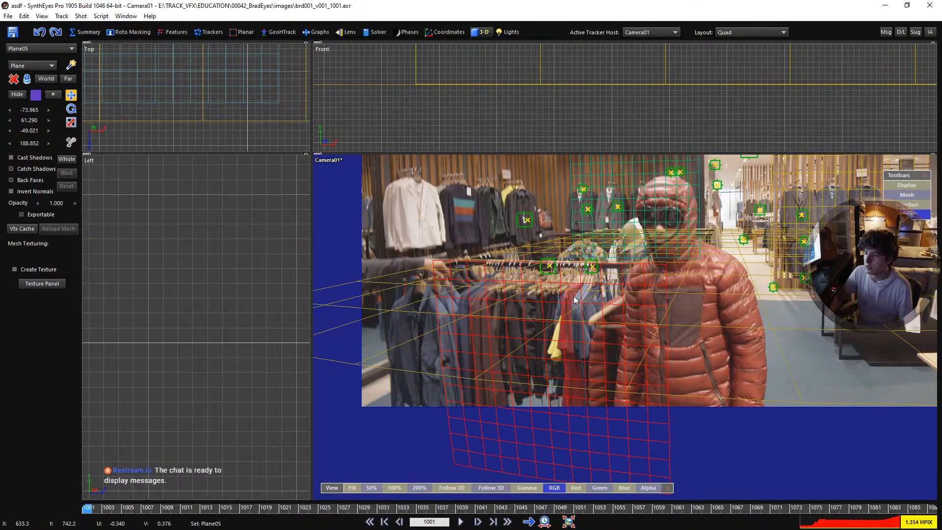
scroll(574, 299, up, 2)
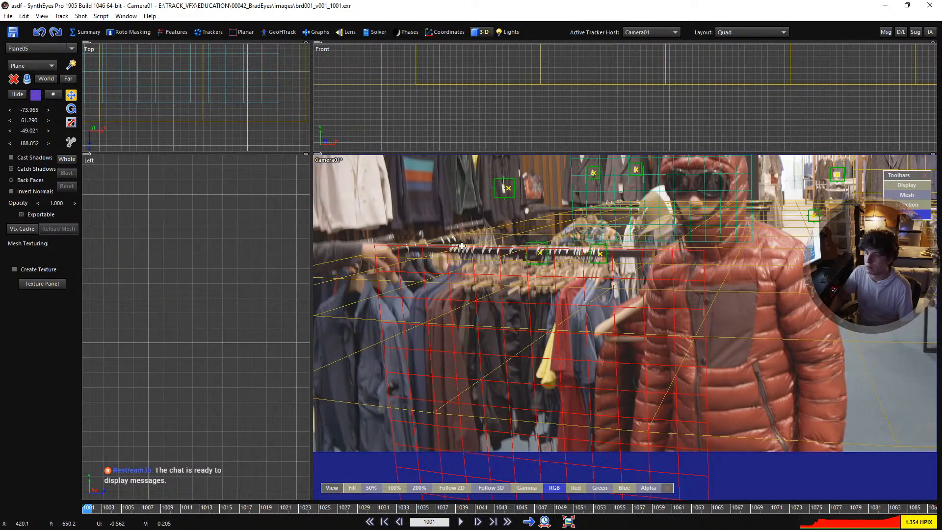
Show the camera view full size and select the two trackers above the hood plus the floor tracker in the rear aisle
middle_drag(771, 264, 525, 290)
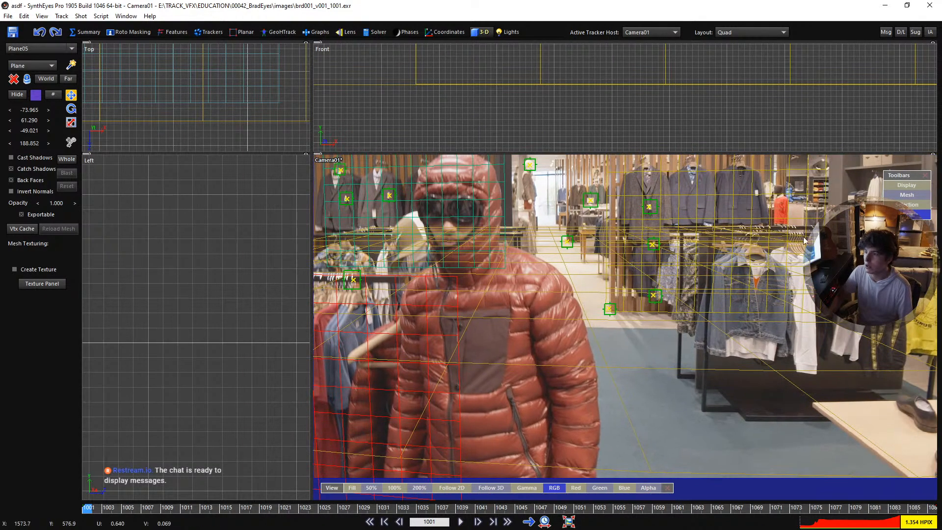
middle_drag(663, 336, 797, 328)
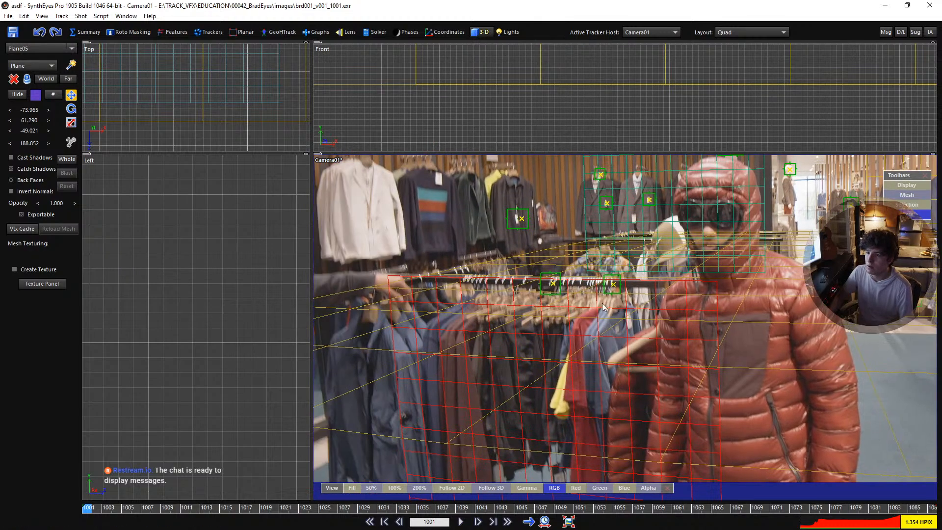
key(5)
scroll(446, 287, down, 5)
middle_drag(440, 296, 383, 321)
scroll(451, 260, up, 2)
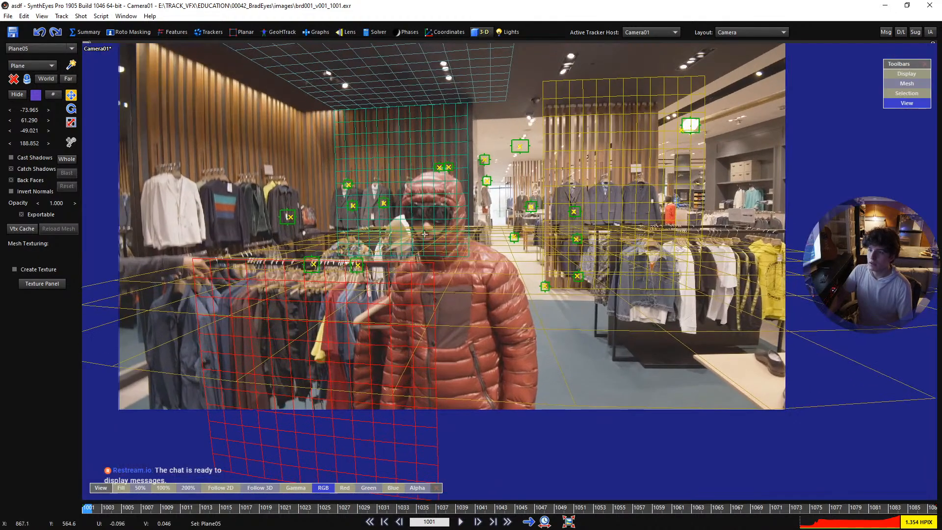
scroll(425, 234, up, 5)
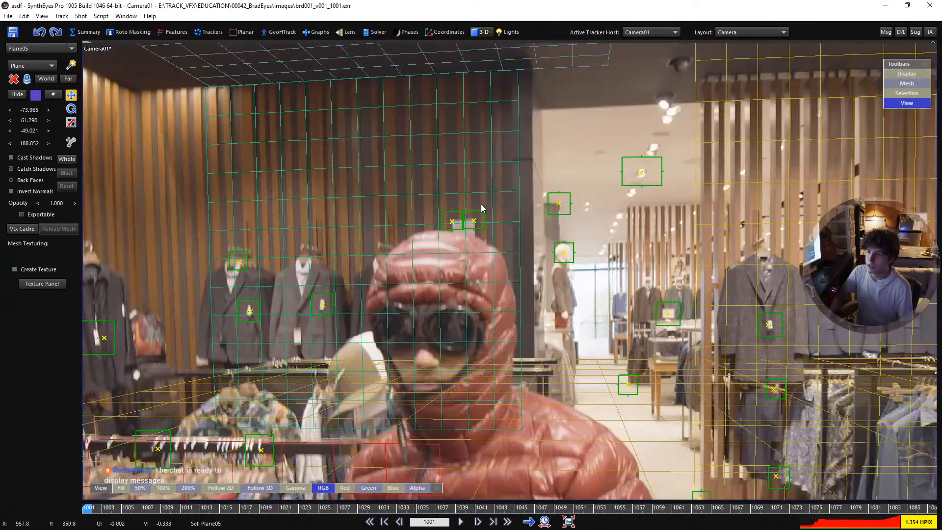
click(427, 218)
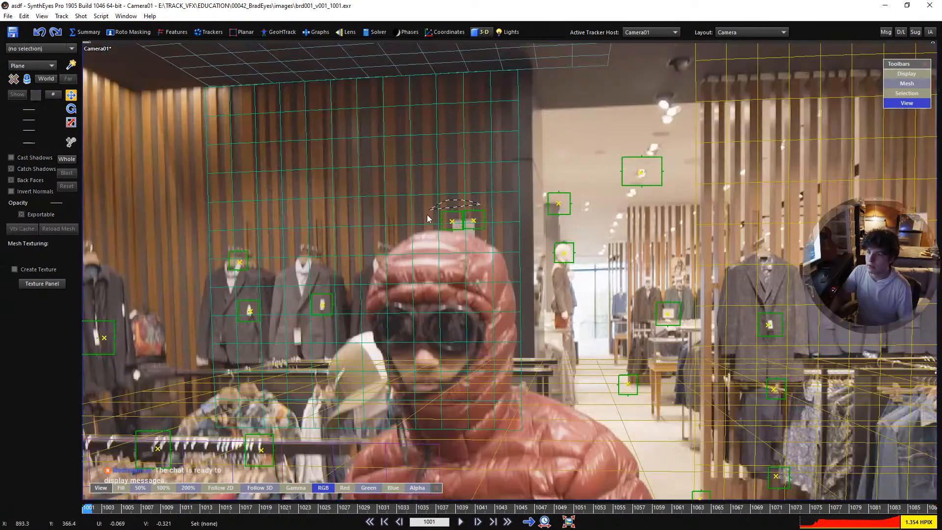
drag(427, 218, 491, 232)
shift+drag(608, 359, 638, 368)
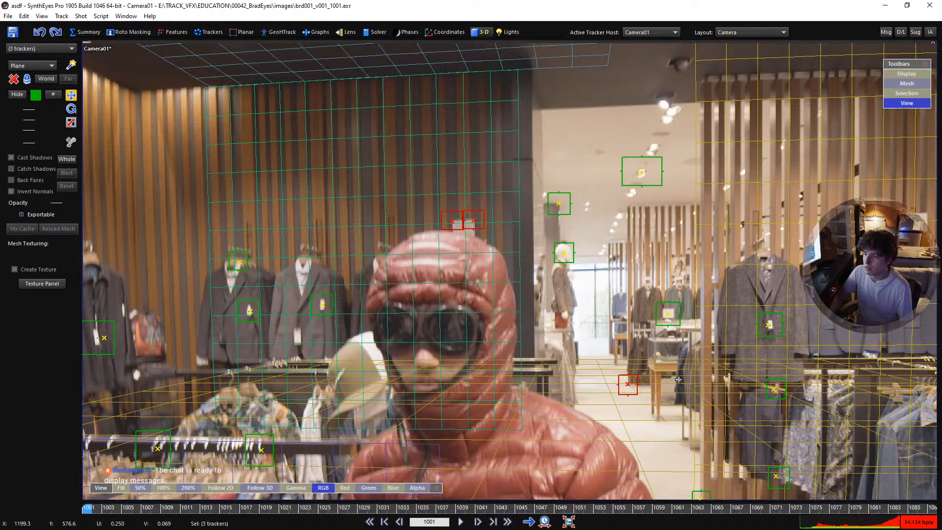
Add the two clothes-rail trackers and the floor tracker at the slatted partition's base, and lock the selected trackers onto their planes
middle_drag(692, 363, 514, 327)
middle_drag(667, 138, 618, 272)
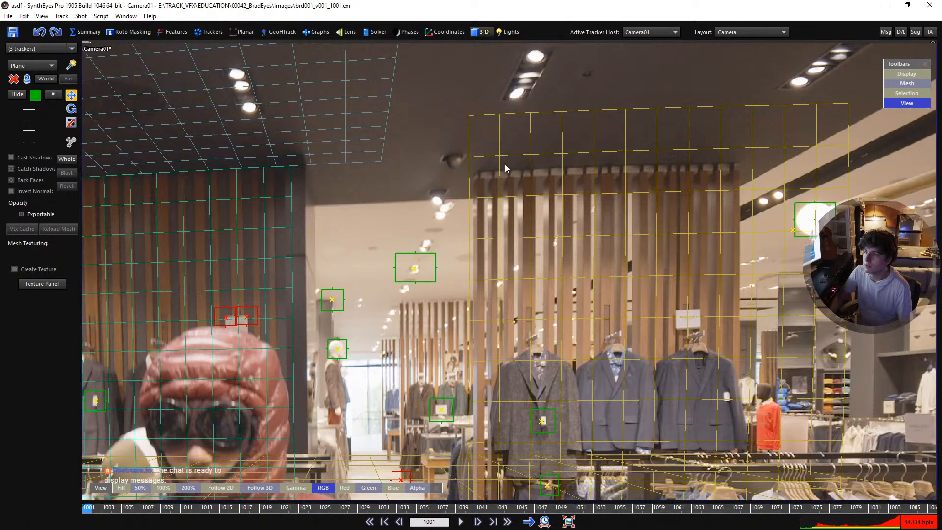
scroll(506, 165, down, 3)
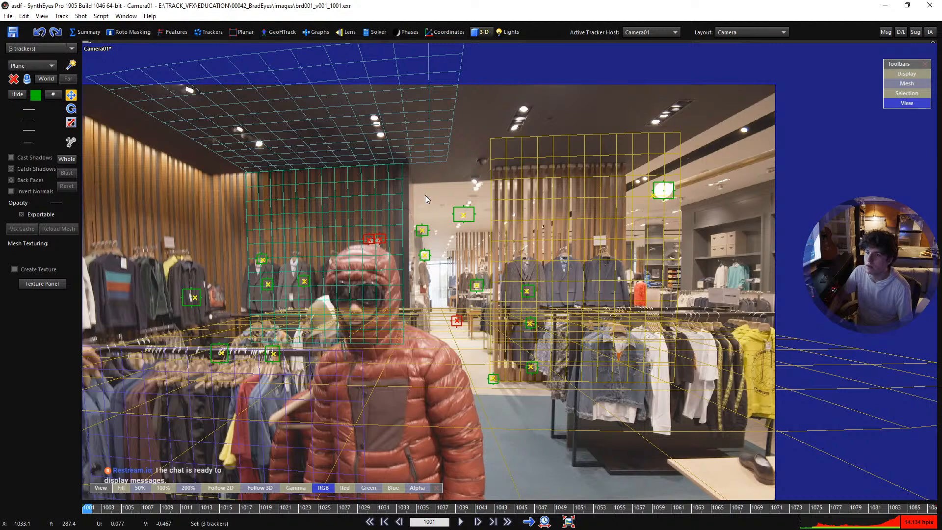
middle_drag(425, 195, 543, 146)
scroll(321, 296, up, 2)
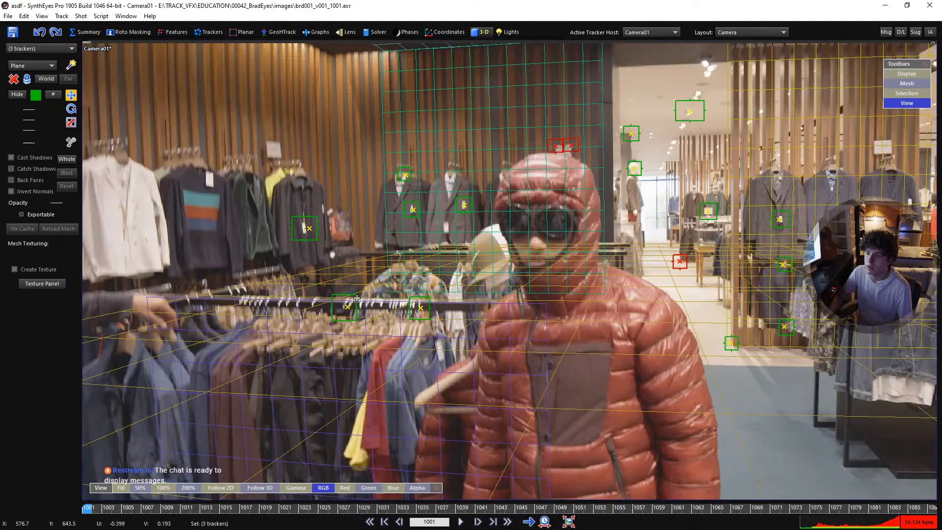
shift+click(354, 299)
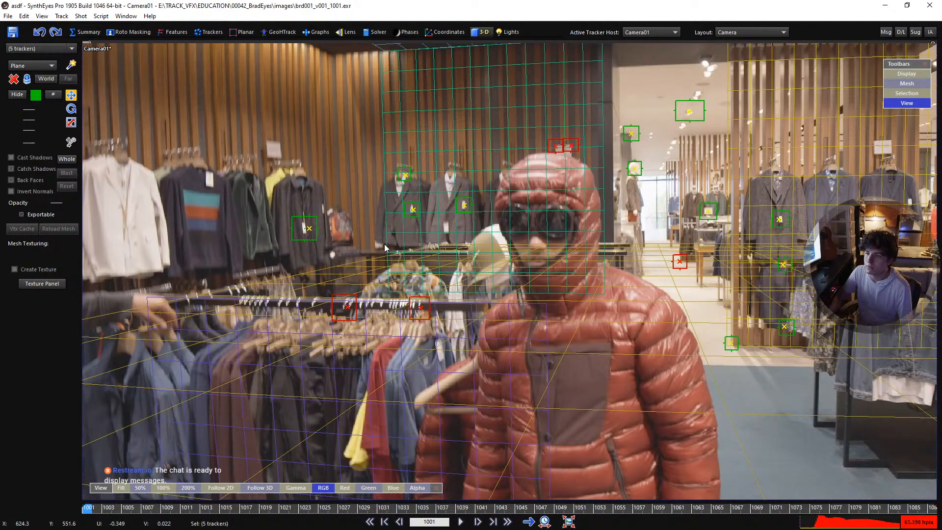
scroll(420, 238, down, 3)
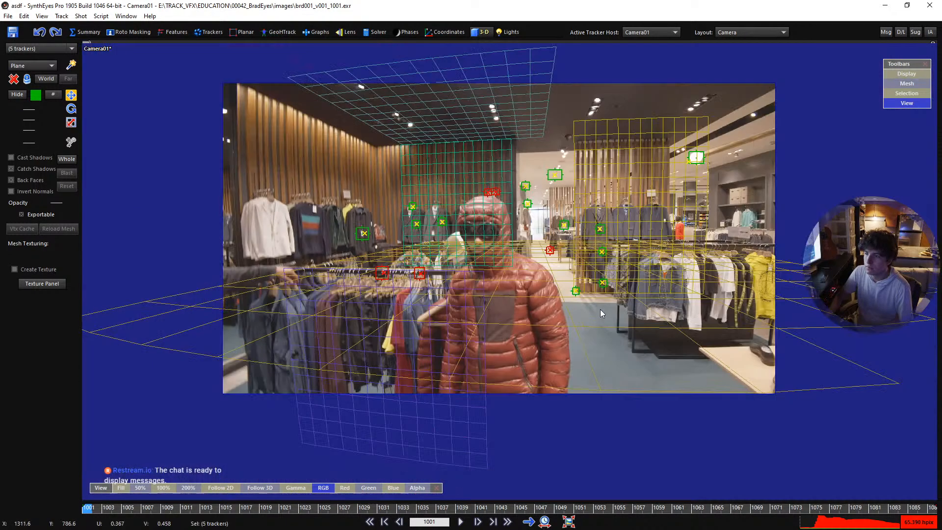
scroll(601, 312, up, 5)
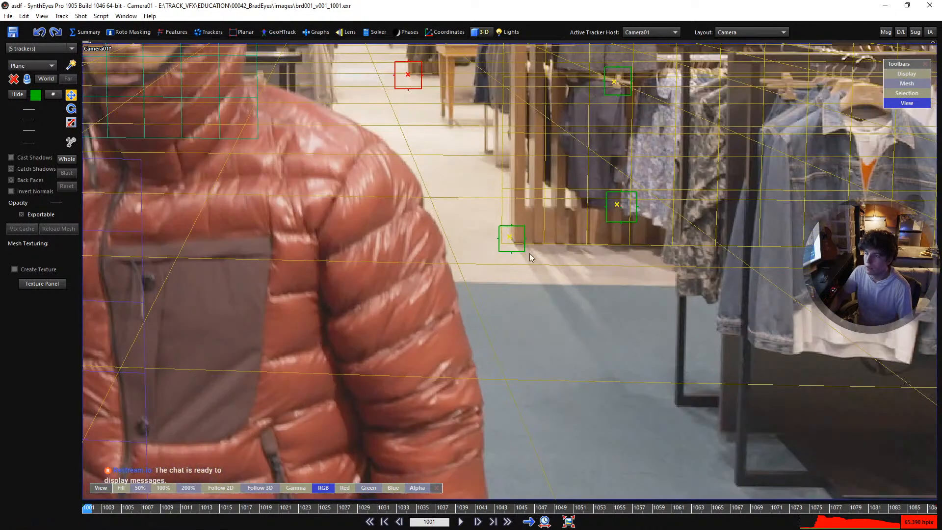
scroll(525, 243, down, 5)
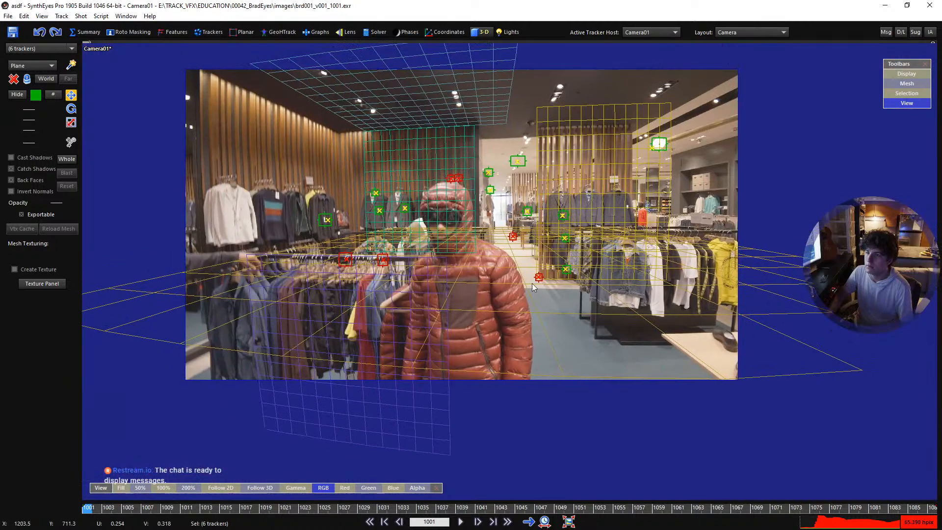
scroll(641, 183, up, 3)
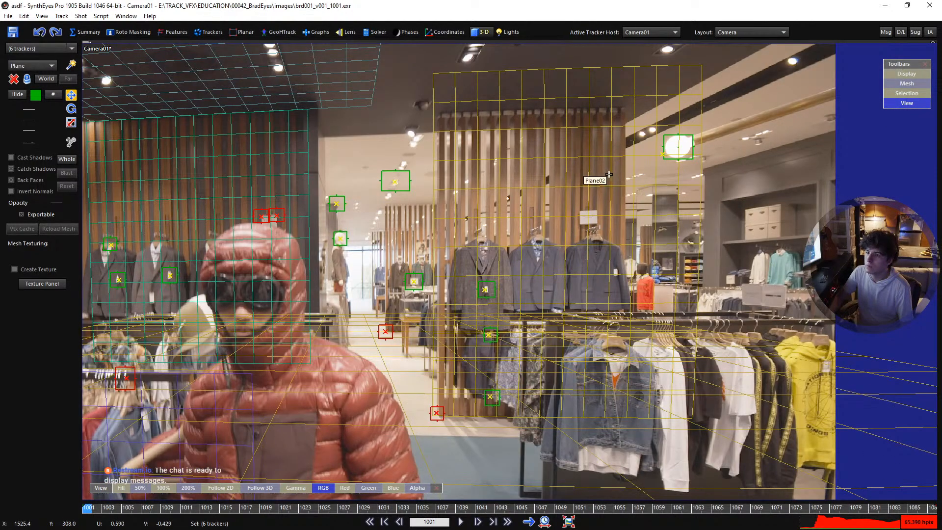
scroll(606, 176, down, 3)
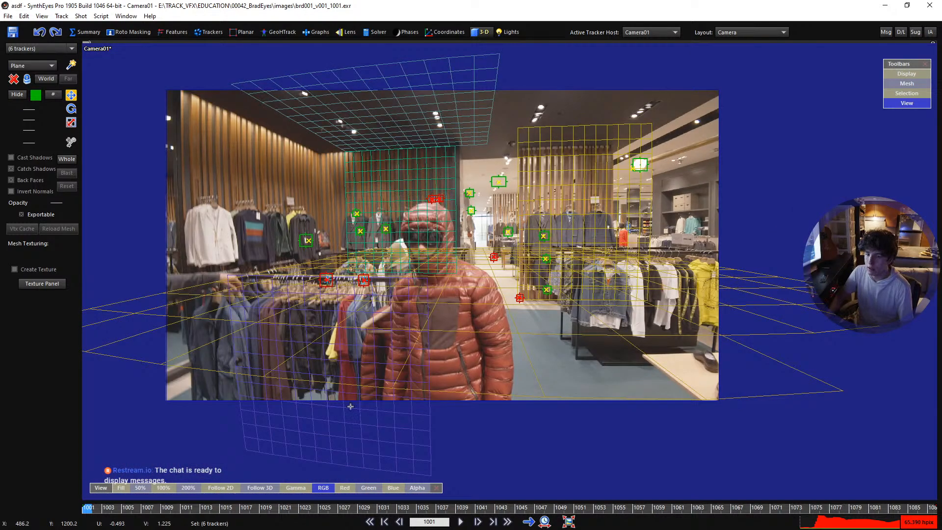
scroll(528, 245, up, 4)
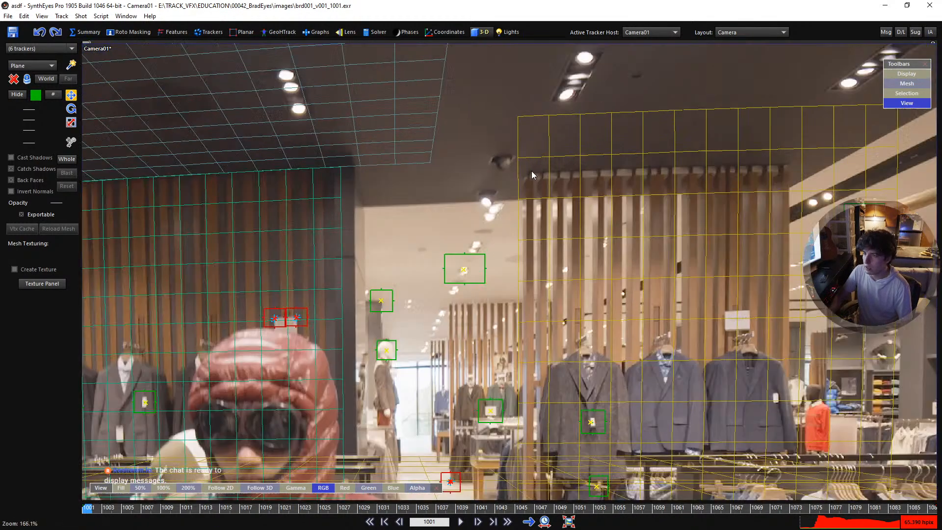
Create a tracker on the slatted partition's upper corner beside the ceiling camera, and enlarge its search area to about 0.0478 by 0.0625
scroll(531, 171, up, 2)
key(c)
click(525, 175)
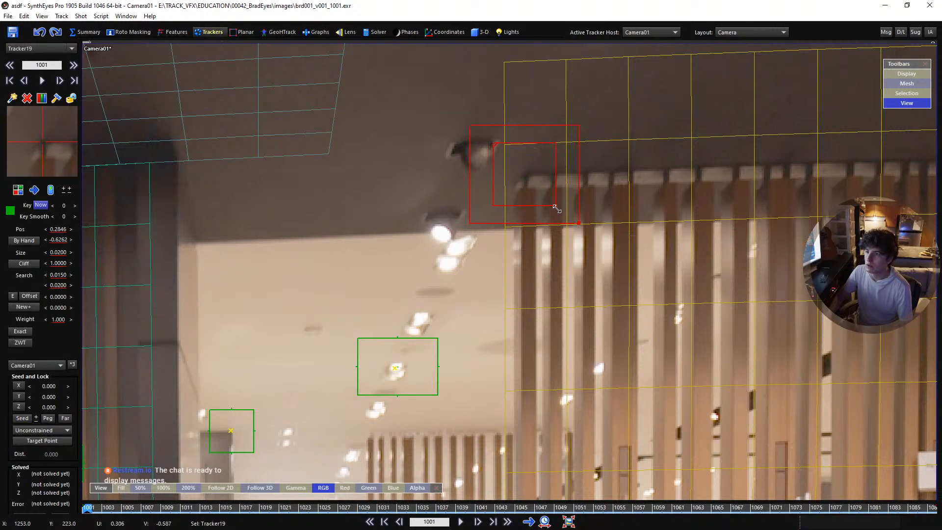
drag(556, 208, 621, 252)
key(5)
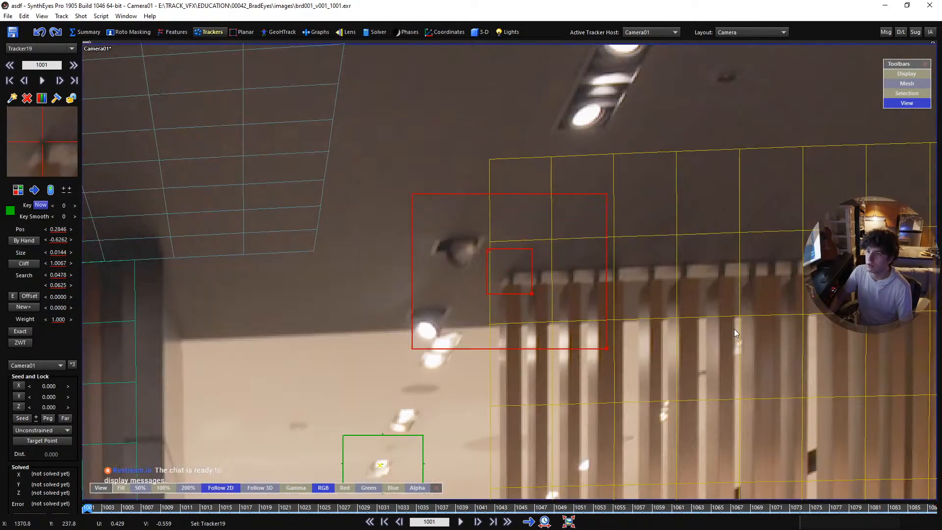
Track the partition corner forward frame by frame from 1001 to 1012
key(d)
key(d)
key(d)
key(d)
key(d)
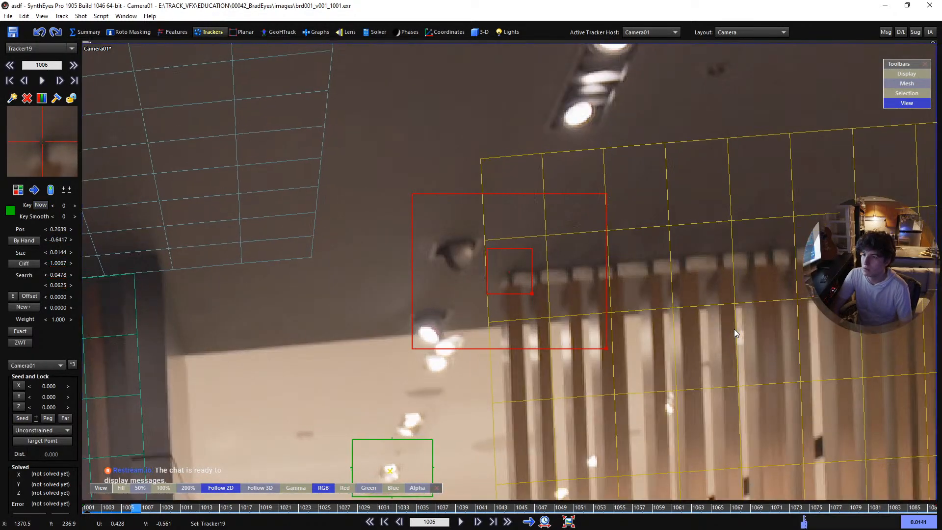
key(d)
key(d)
key(d)
key(d)
key(d)
key(d)
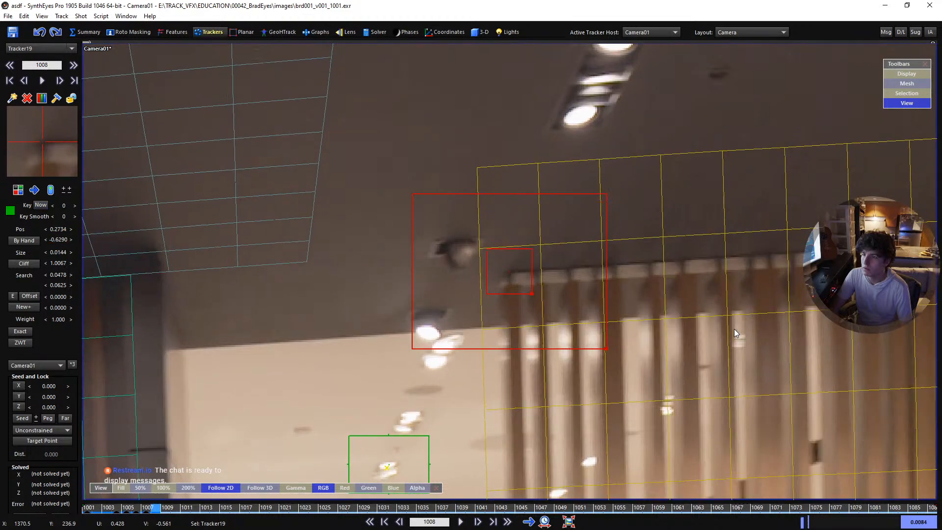
Nudge the tracker back onto the partition corner on the motion-blurred frame 1012, comparing it with the neighbouring frame
key(Up)
key(Right)
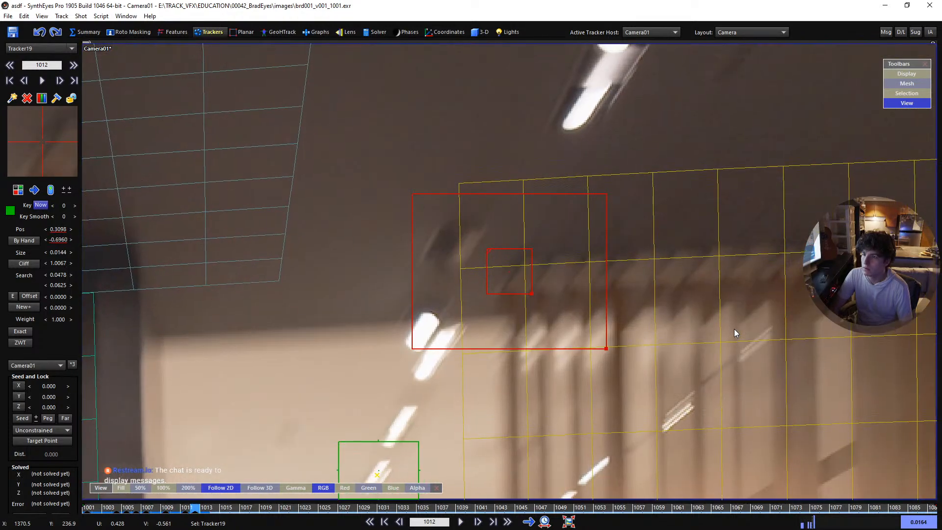
key(Right)
key(s)
key(d)
key(Up)
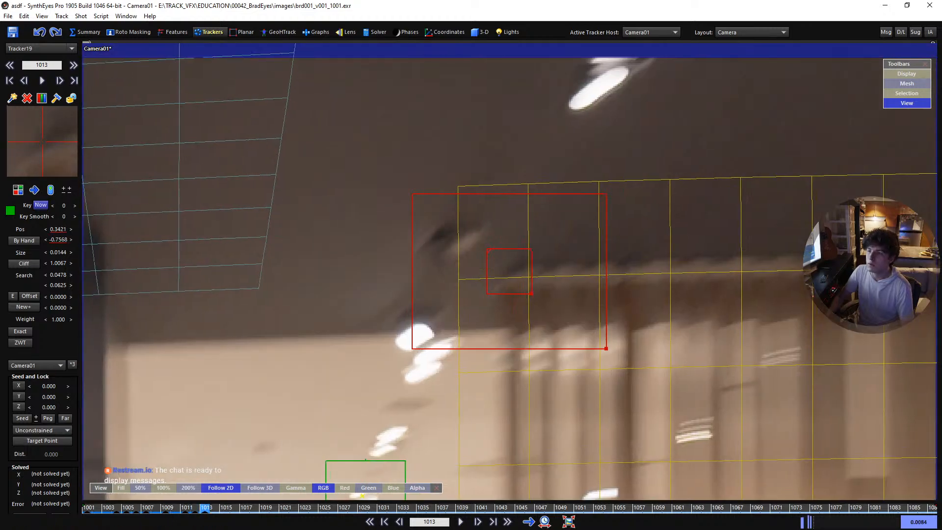
Reposition the corner tracker by hand through the blurred frames 1013 to 1016, comparing adjacent frames for consistency
key(d)
key(d)
key(s)
key(d)
mouse_move(44, 136)
mouse_down()
mouse_move(46, 128)
mouse_move(50, 150)
mouse_move(42, 142)
mouse_up()
key(s)
key(s)
key(d)
key(d)
key(d)
key(s)
key(s)
key(d)
key(d)
key(s)
key(d)
key(s)
key(d)
key(d)
key(s)
key(s)
key(d)
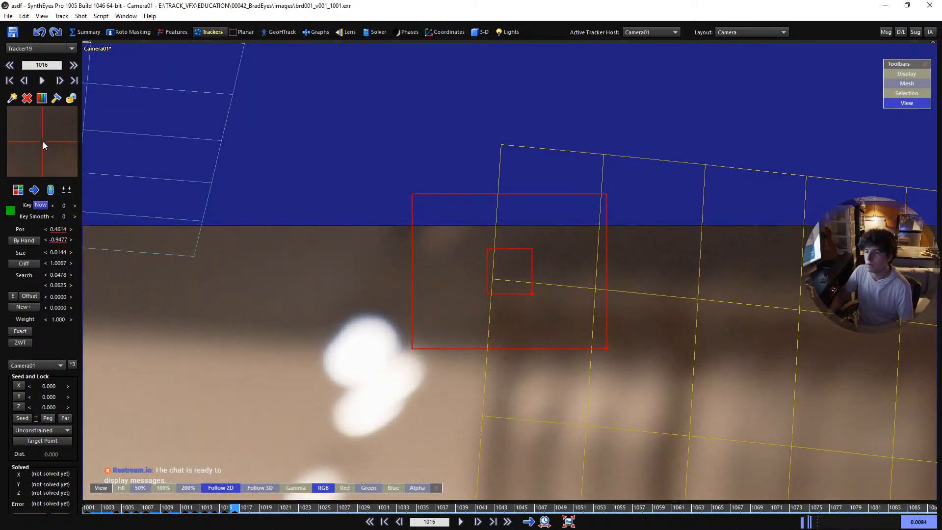
Lock the corner tracker after reviewing its path over frames 1012 to 1016, and return to frame 1001
key(d)
key(s)
key(s)
key(s)
key(s)
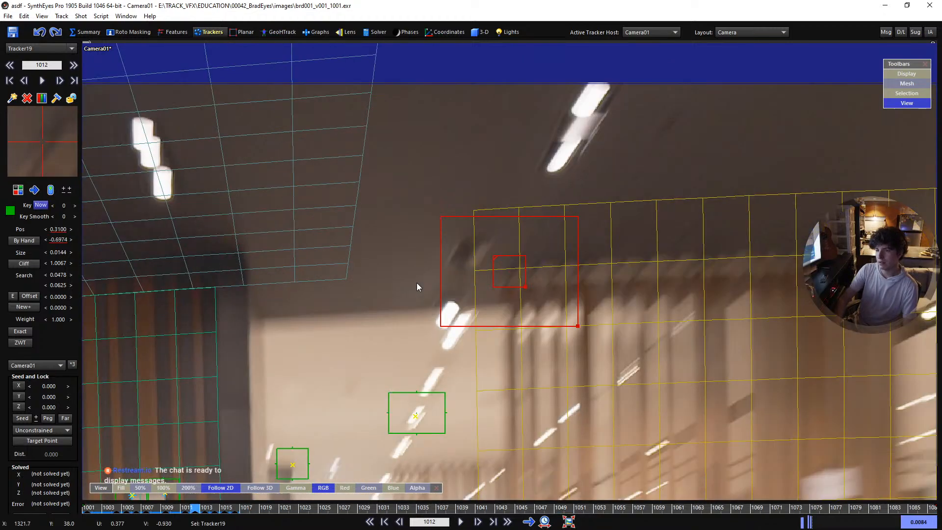
key(d)
key(d)
key(d)
key(d)
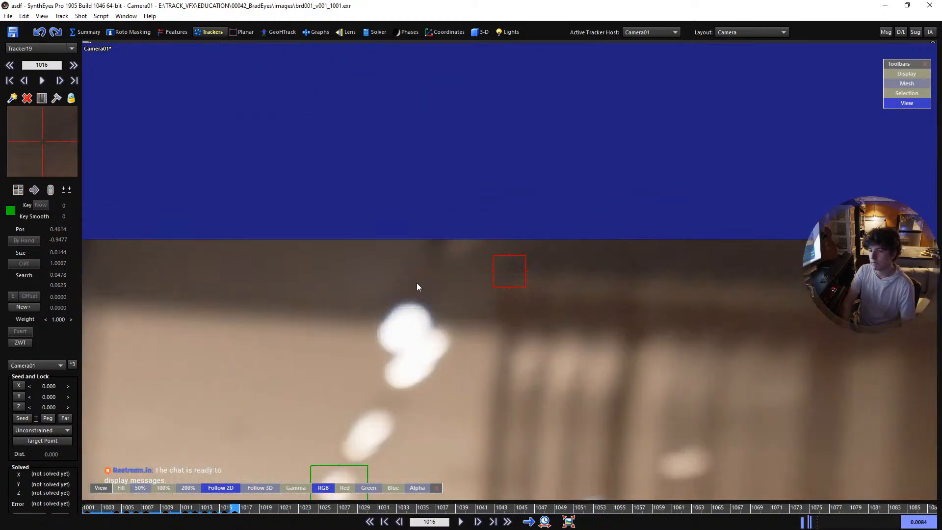
key(s)
key(s)
key(s)
key(s)
key(s)
key(s)
key(s)
key(s)
key(s)
key(s)
key(s)
key(s)
key(s)
key(s)
key(s)
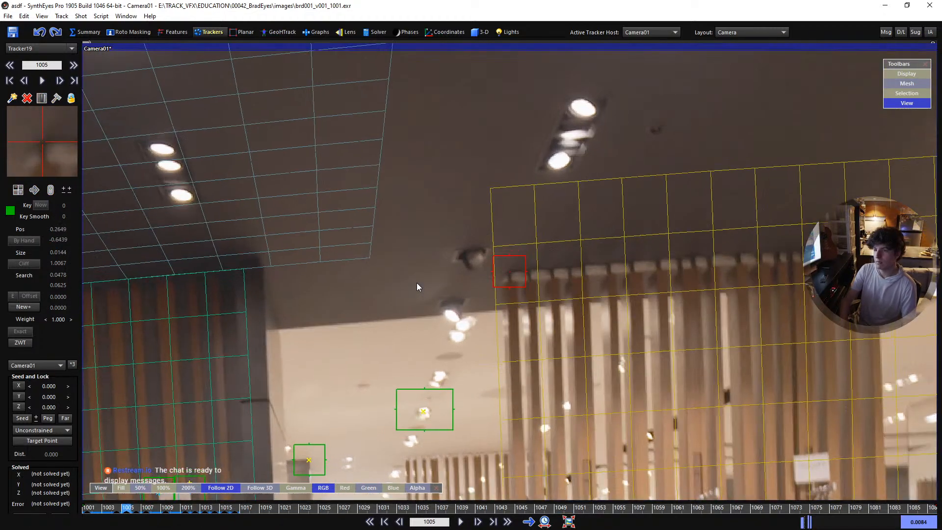
Drop the corner tracker onto the slatted partition's plane as a seeded Lock Point
scroll(470, 231, down, 3)
middle_drag(475, 254, 550, 180)
scroll(646, 201, up, 1)
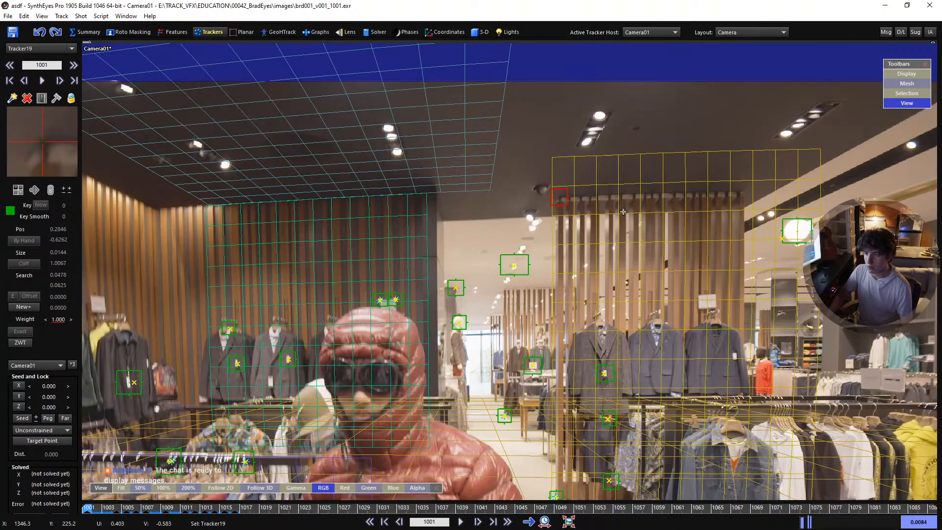
middle_drag(549, 233, 607, 157)
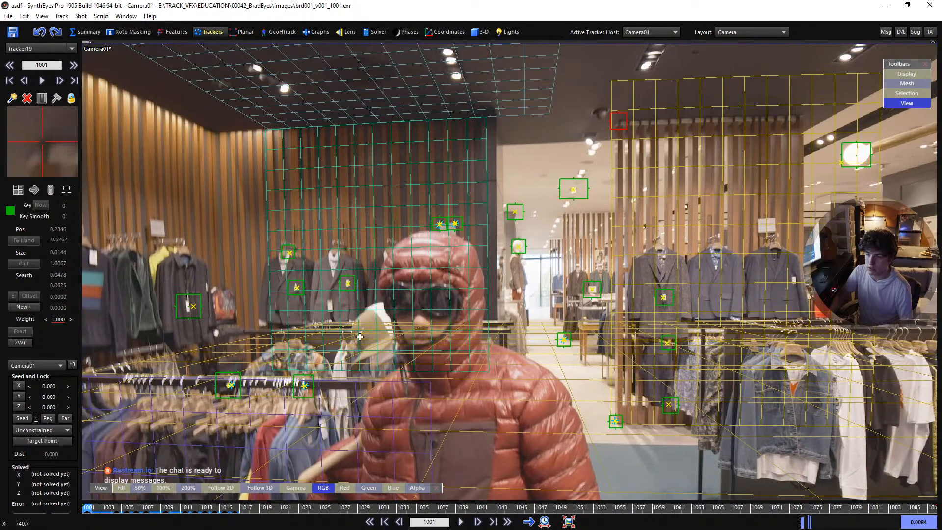
middle_drag(375, 299, 538, 219)
key(d)
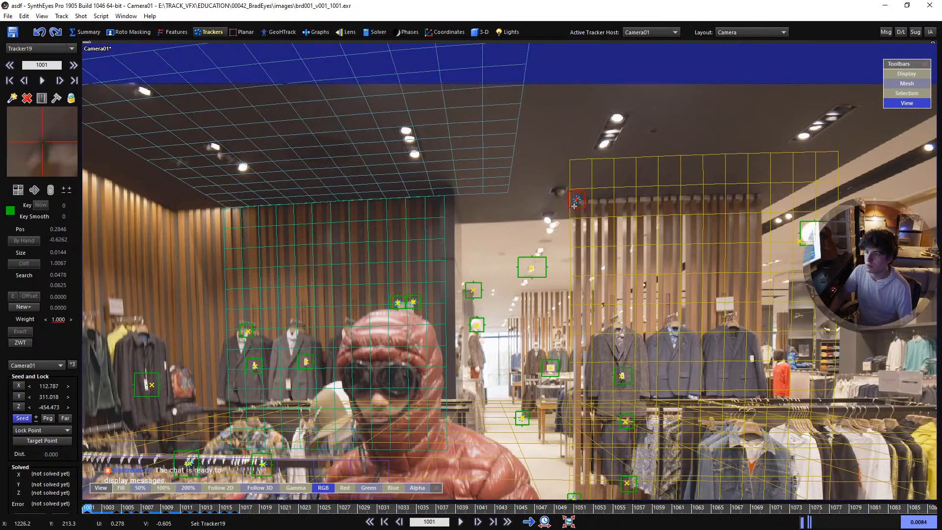
Select the two clothes-rail trackers and check their locked positions against the rack plane
scroll(395, 310, up, 3)
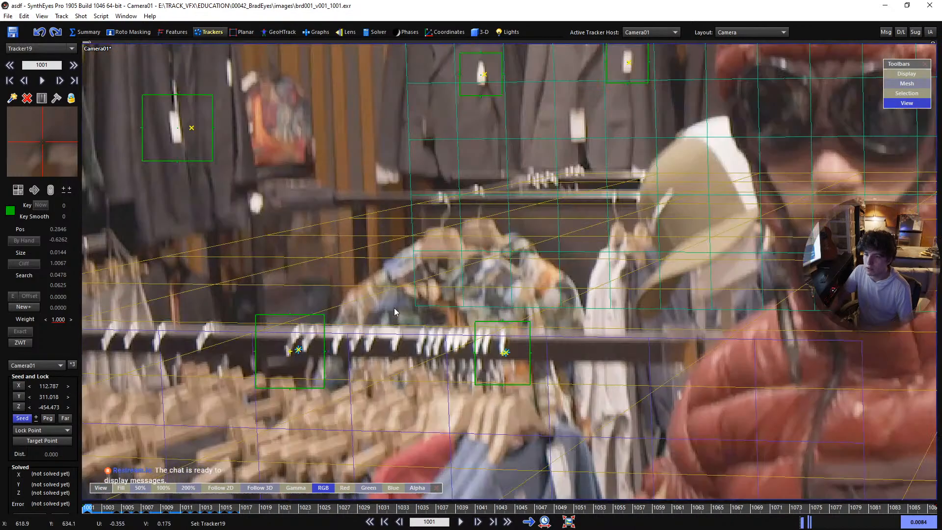
click(322, 347)
ctrl+click(490, 346)
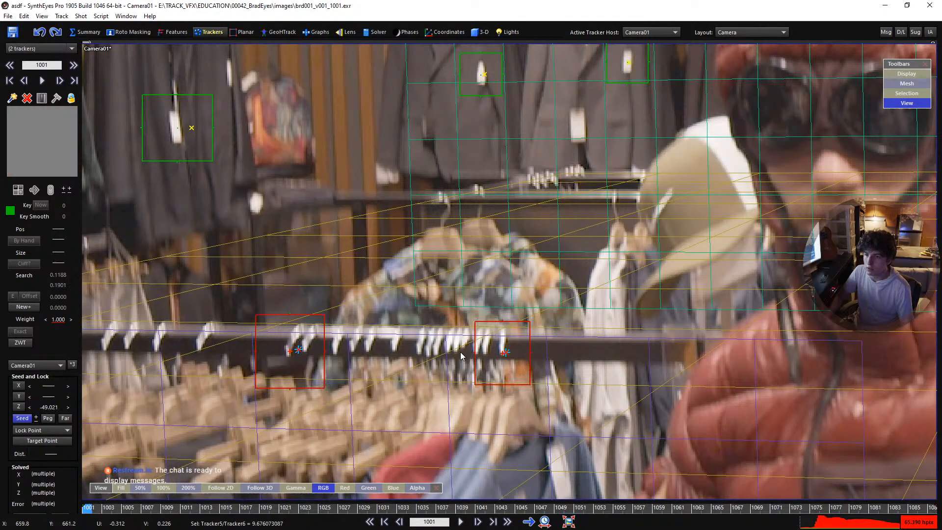
scroll(394, 335, down, 3)
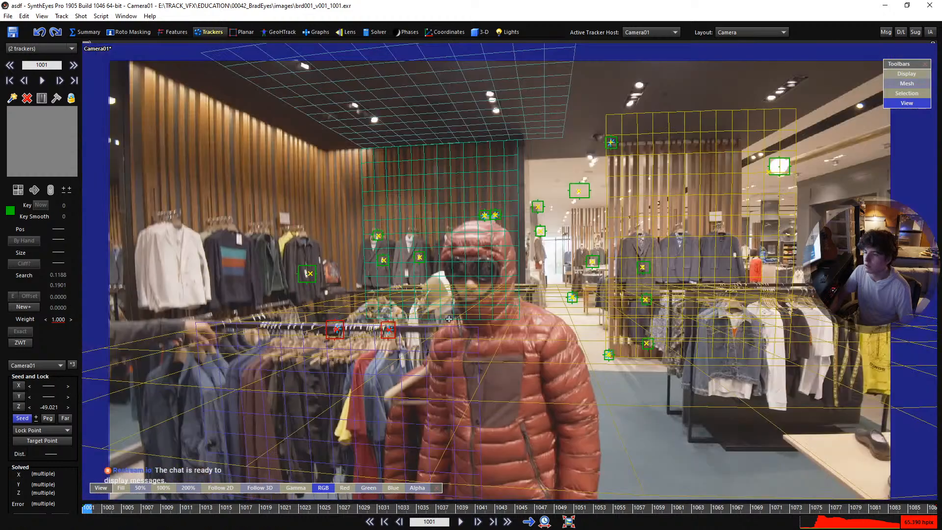
scroll(566, 333, down, 1)
middle_drag(566, 330, 533, 314)
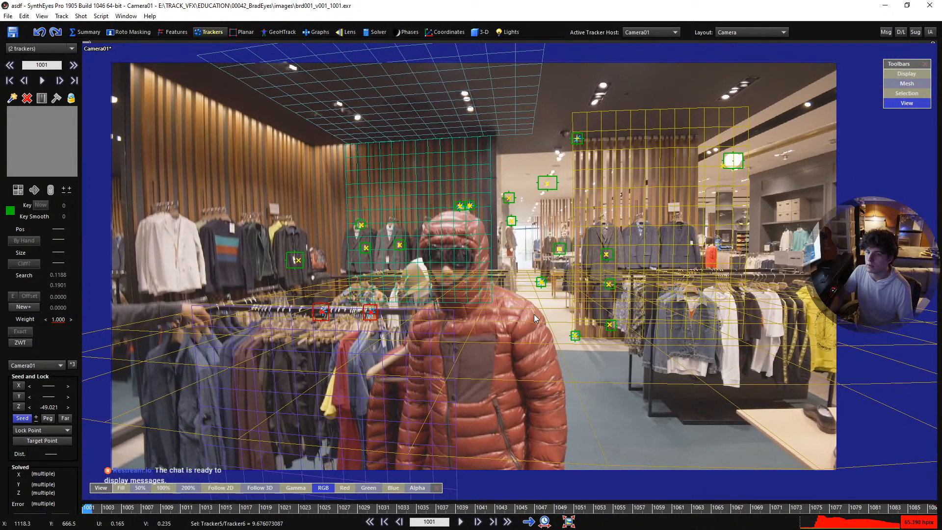
Enable the Constrain option for the camera solve
click(373, 32)
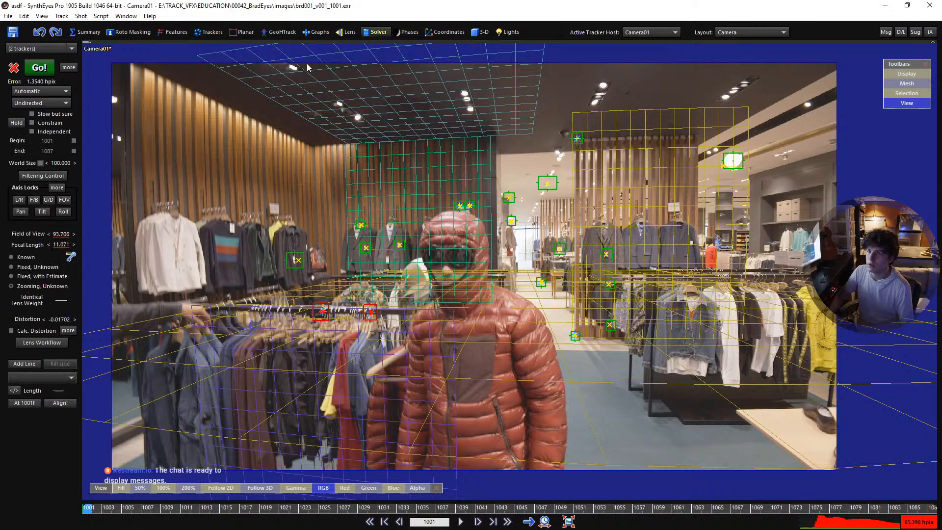
click(50, 124)
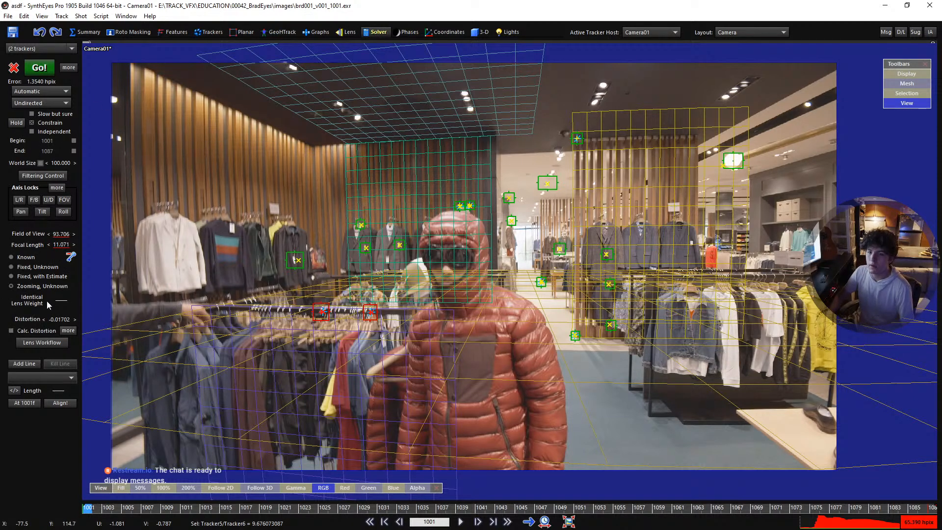
Enable Zooming Distortion in the advanced lens controls for the shop camera
click(67, 330)
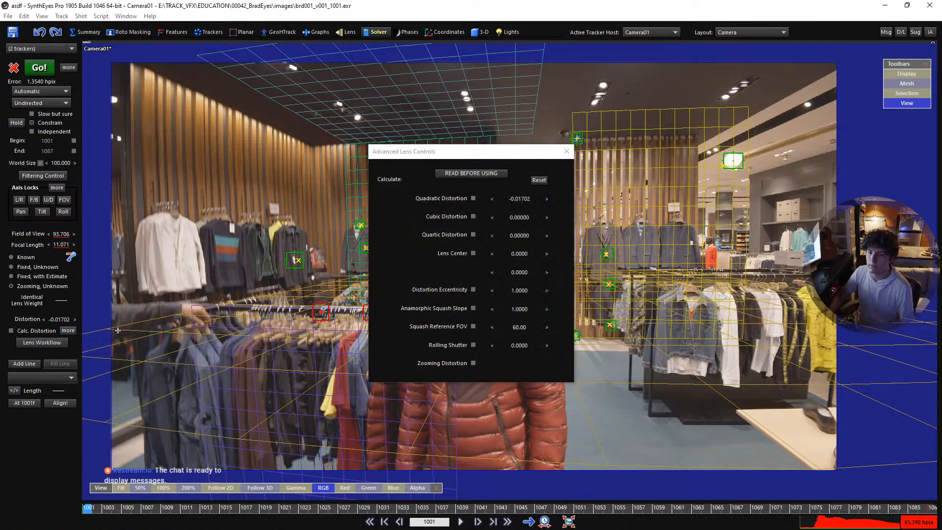
click(473, 363)
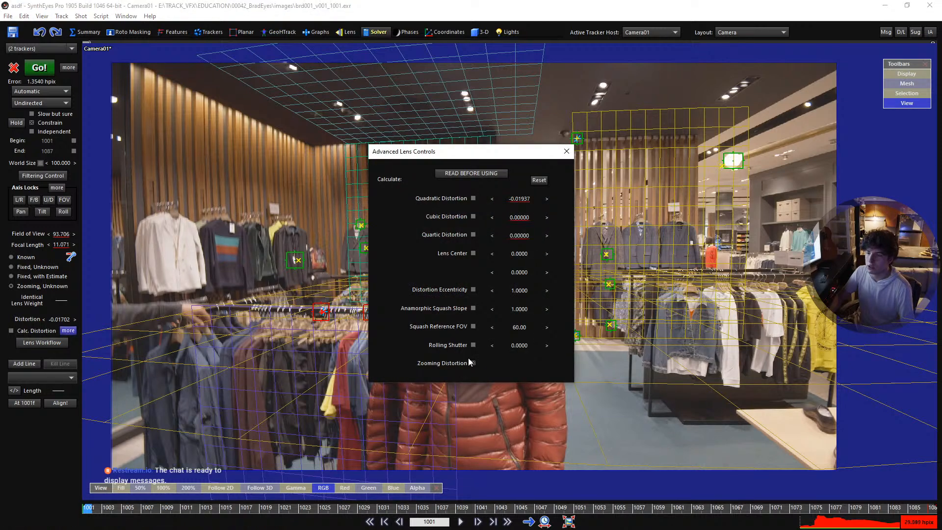
drag(540, 152, 771, 208)
click(799, 209)
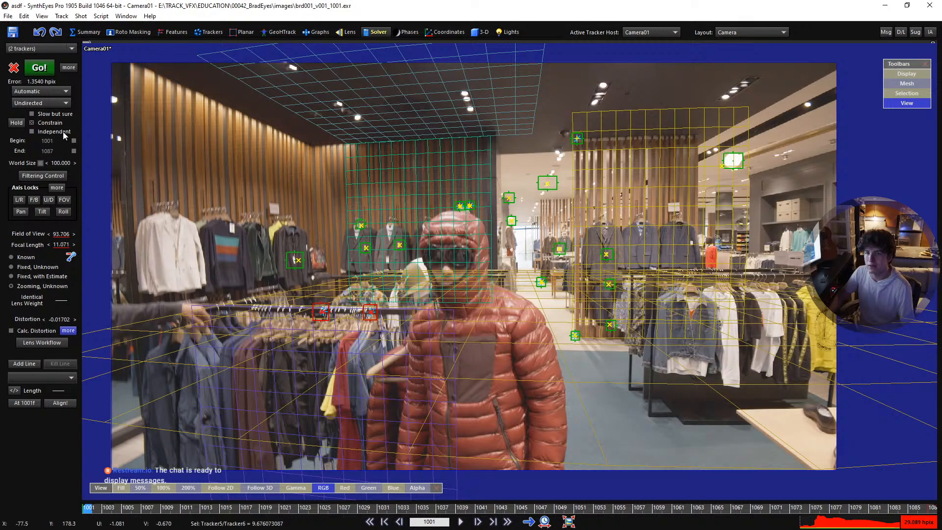
Try to re-solve the camera with the tracker constraints enabled, and undo that solve
click(47, 72)
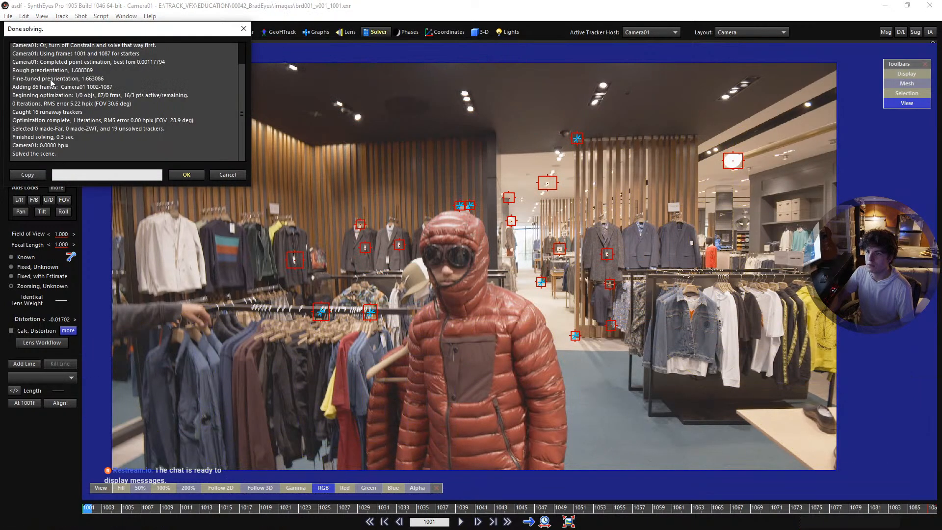
click(186, 175)
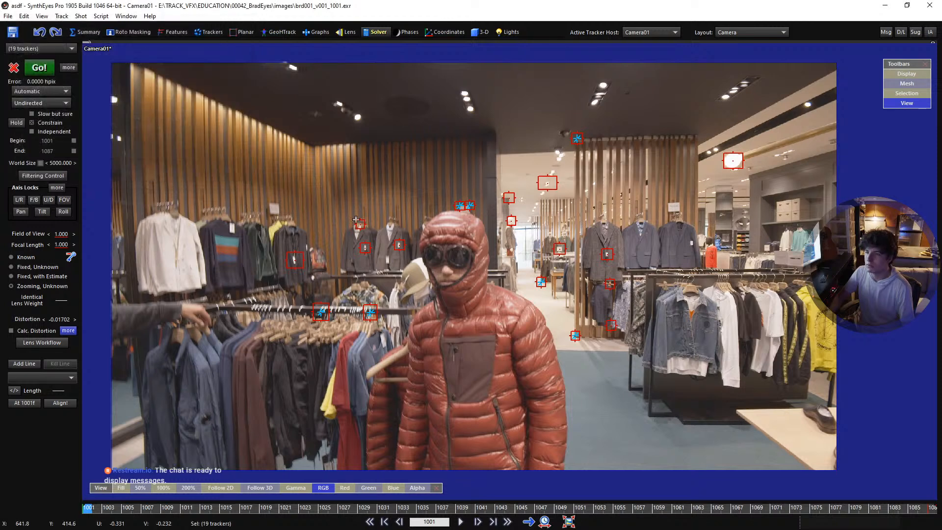
key(ctrl+z)
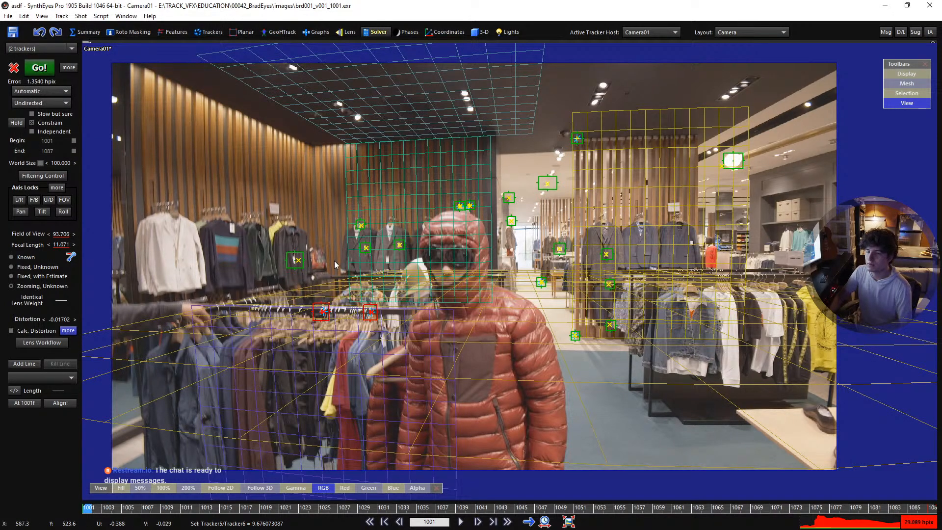
Examine the positions of the trackers and planes in the orthographic views, and return to the camera view
key(7)
scroll(275, 129, down, 5)
scroll(247, 107, down, 4)
scroll(246, 110, up, 6)
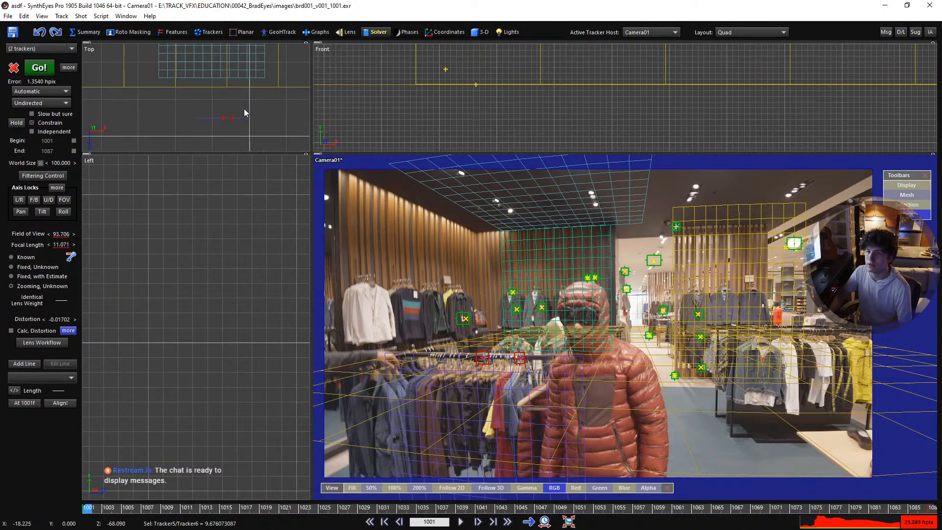
middle_drag(245, 61, 214, 452)
scroll(217, 449, down, 3)
scroll(223, 444, down, 2)
scroll(227, 111, down, 5)
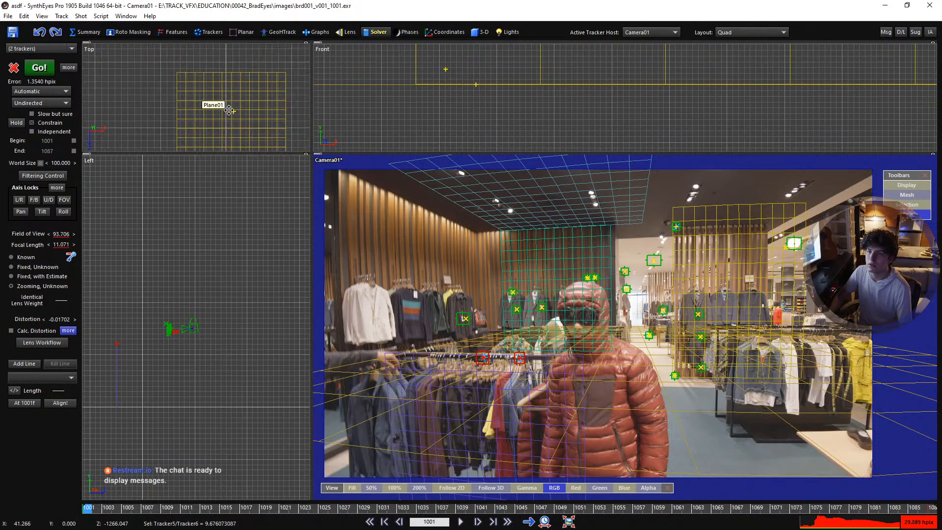
key(3)
middle_drag(319, 247, 304, 223)
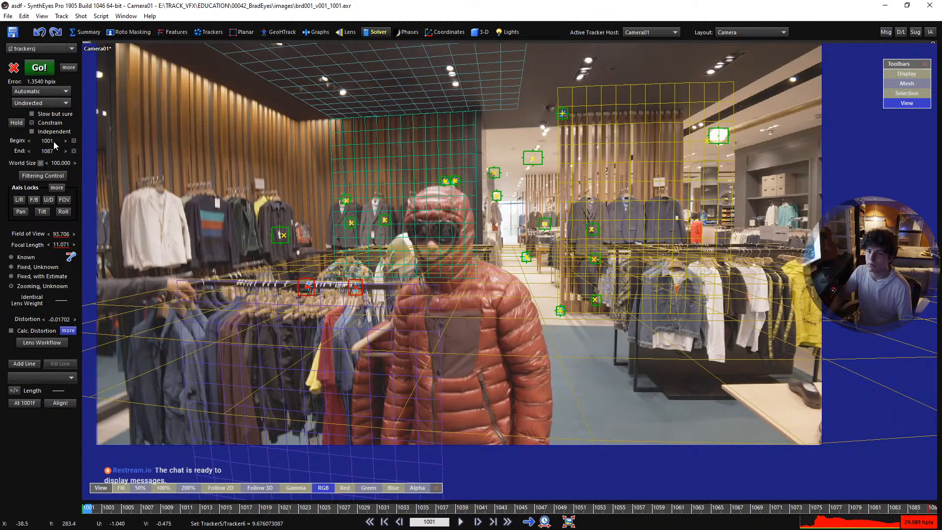
Set the solver's begin frame to 1001 and end frame to 1010, run the constrained solve, and return to frame 1001
mouse_move(49, 141)
mouse_down()
mouse_move(66, 142)
mouse_move(48, 142)
mouse_up()
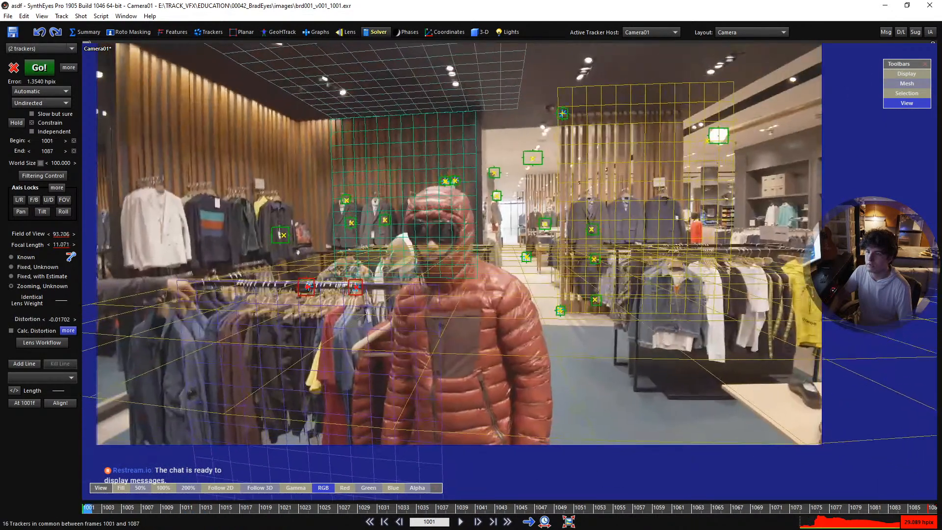
key(shift+f)
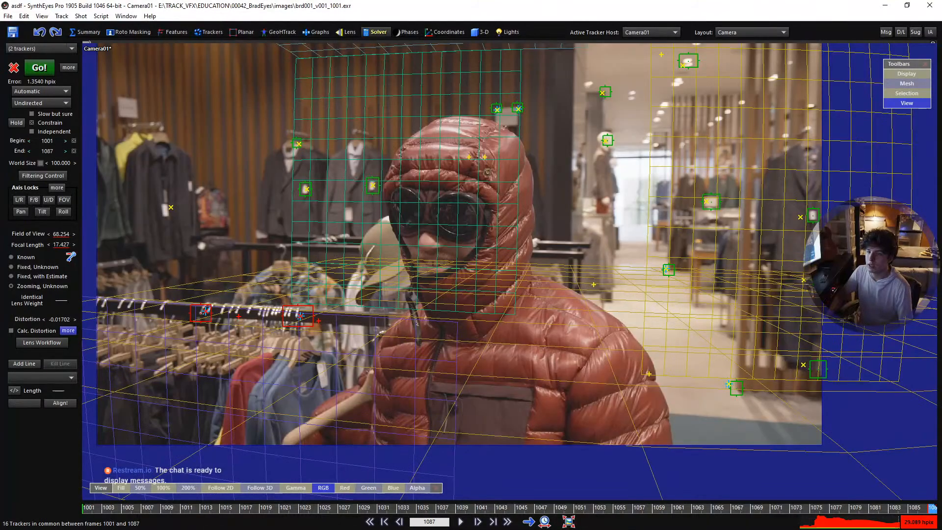
mouse_move(48, 151)
mouse_down()
mouse_move(10, 151)
mouse_move(48, 155)
mouse_up()
click(40, 67)
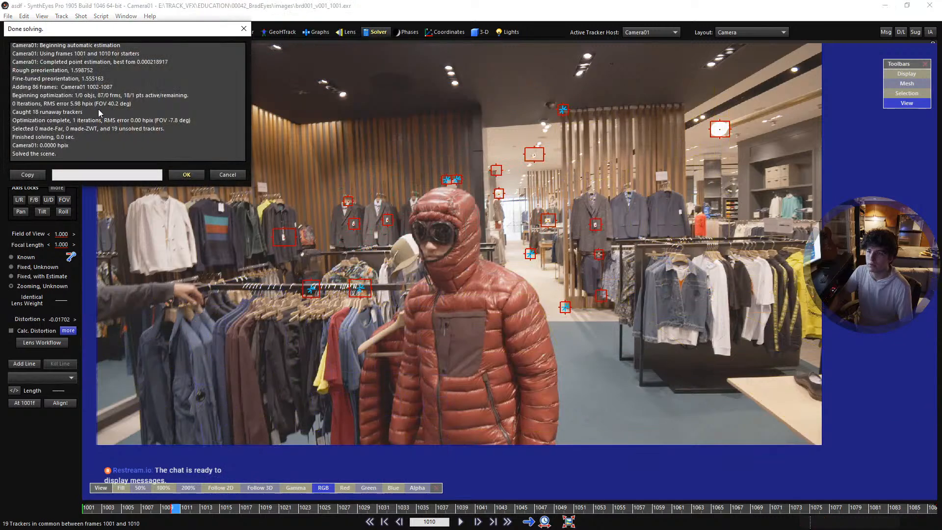
click(184, 173)
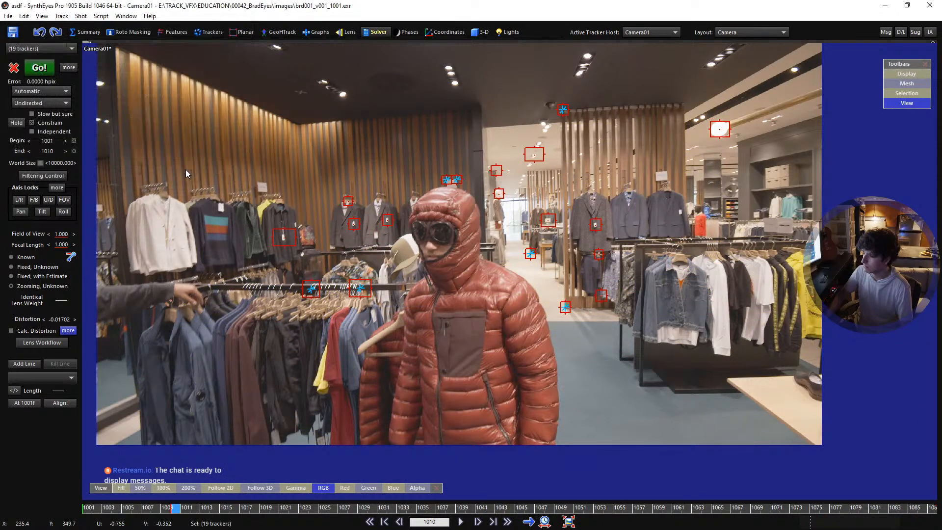
key(shift+a)
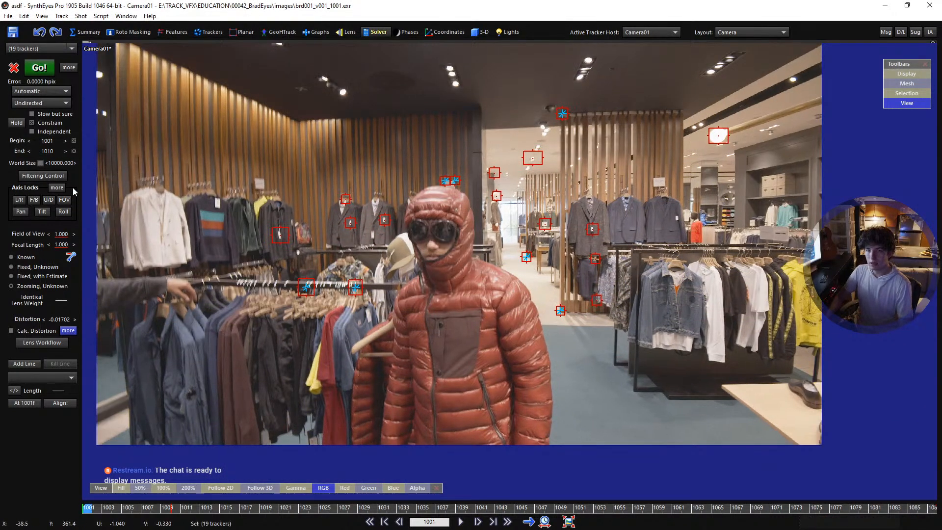
Try solving the camera with the motion direction hint set to Left
click(58, 103)
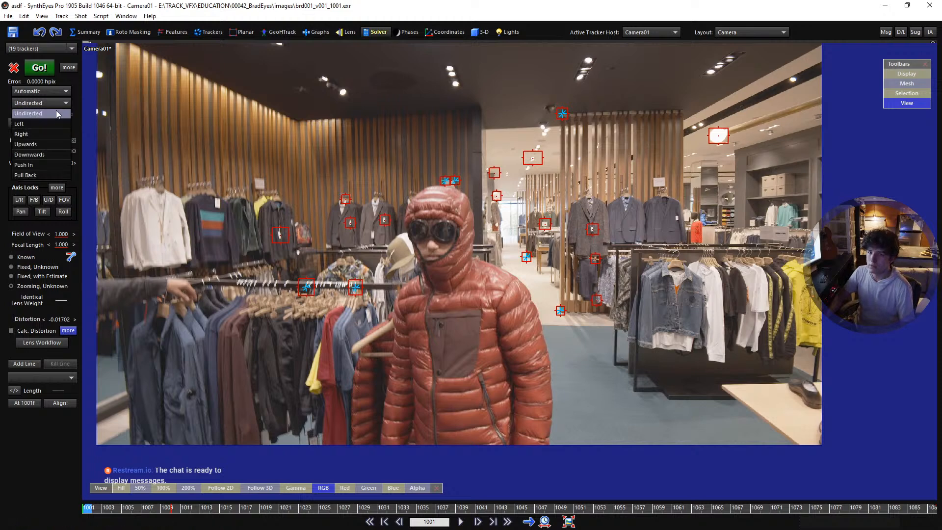
click(55, 125)
click(48, 71)
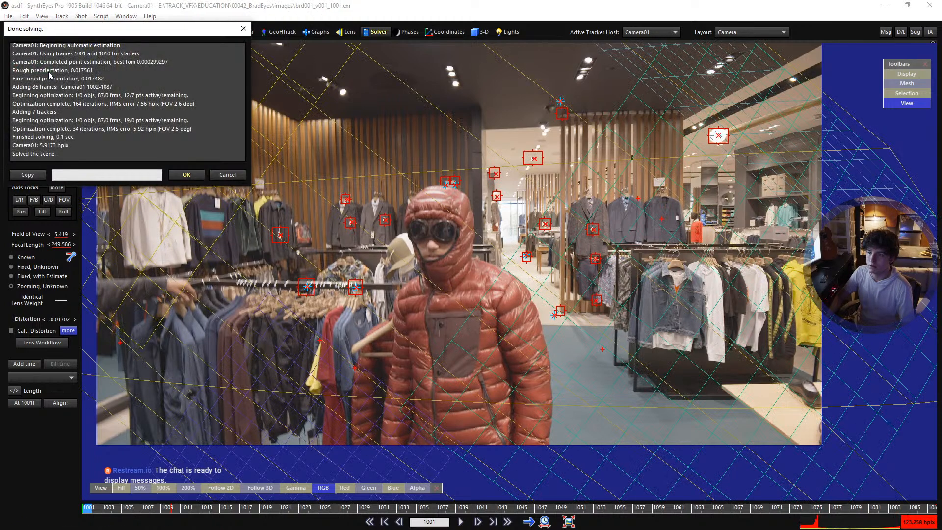
click(181, 174)
Set the solver's motion direction hint to Right and re-solve the camera
click(55, 105)
click(54, 133)
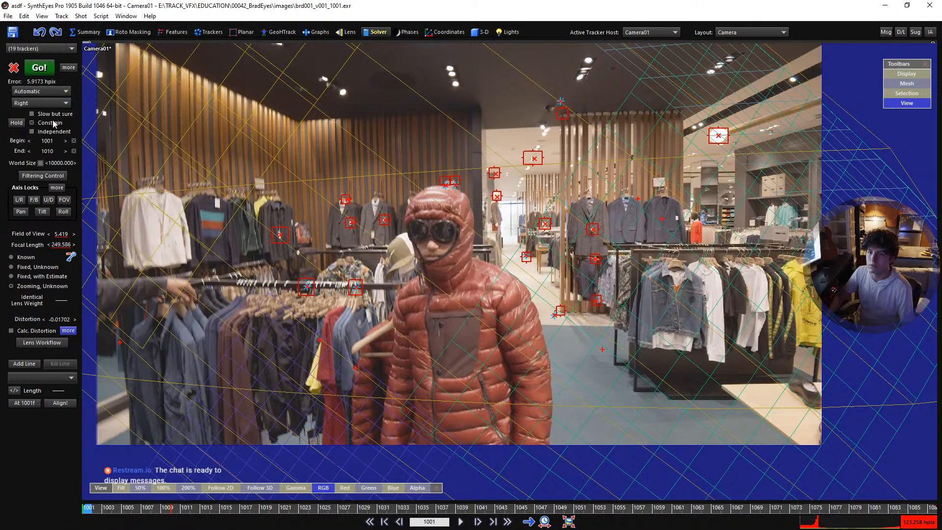
click(43, 69)
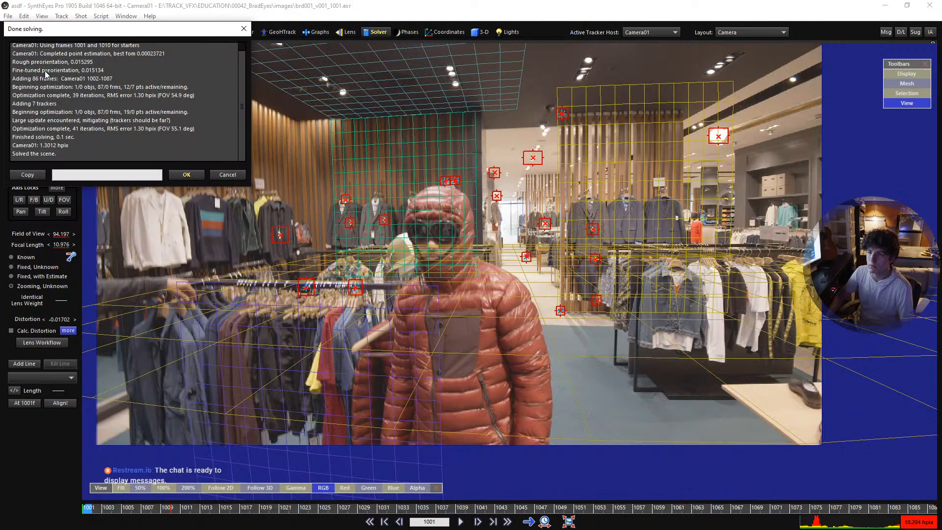
click(187, 175)
Play back the new solve in the camera view and examine the trackers and planes in the perspective view
key(space)
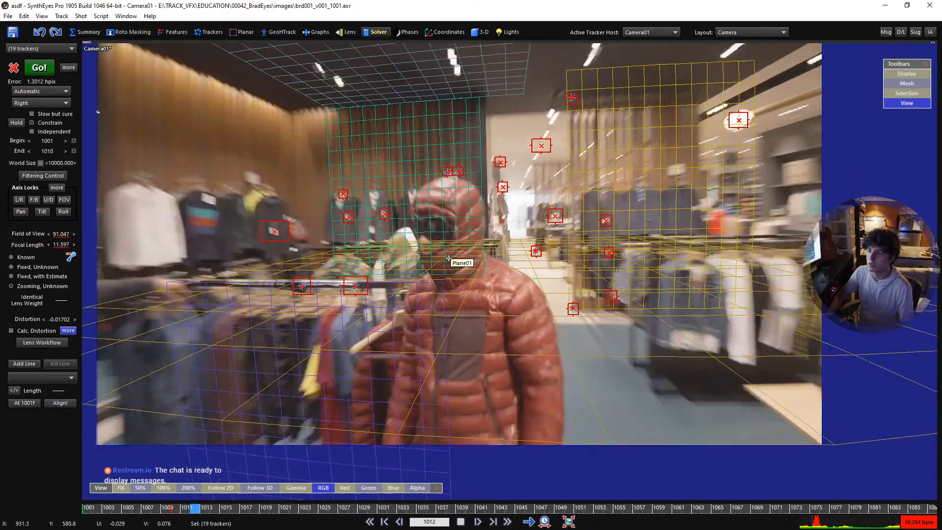
key(space)
key(shift+a)
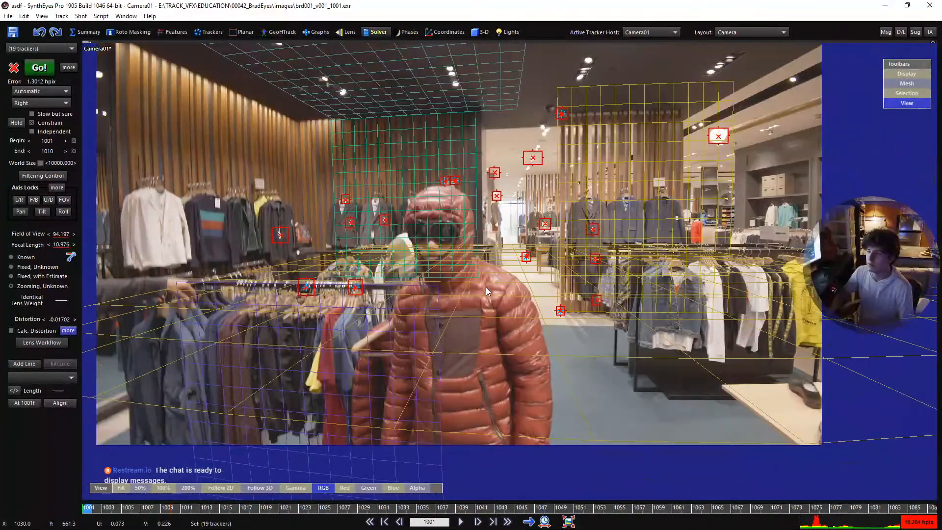
key(8)
scroll(463, 262, down, 3)
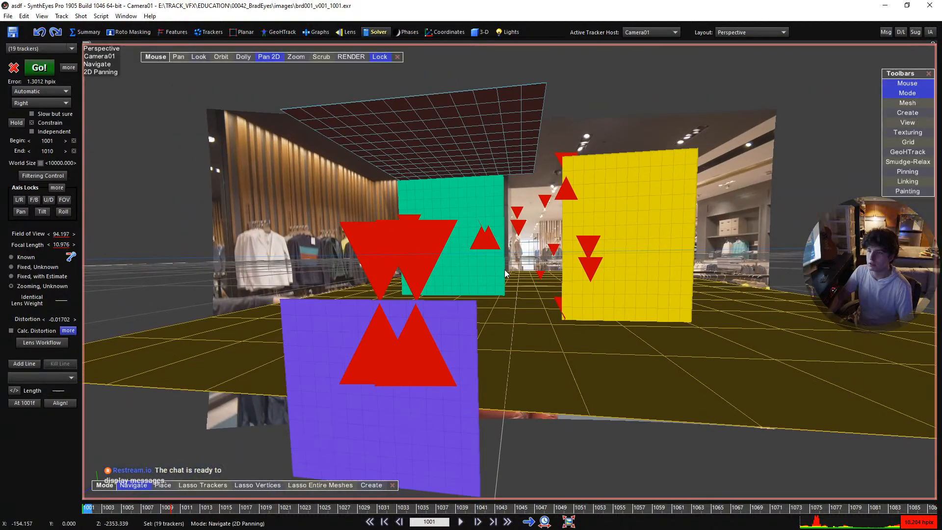
key(space)
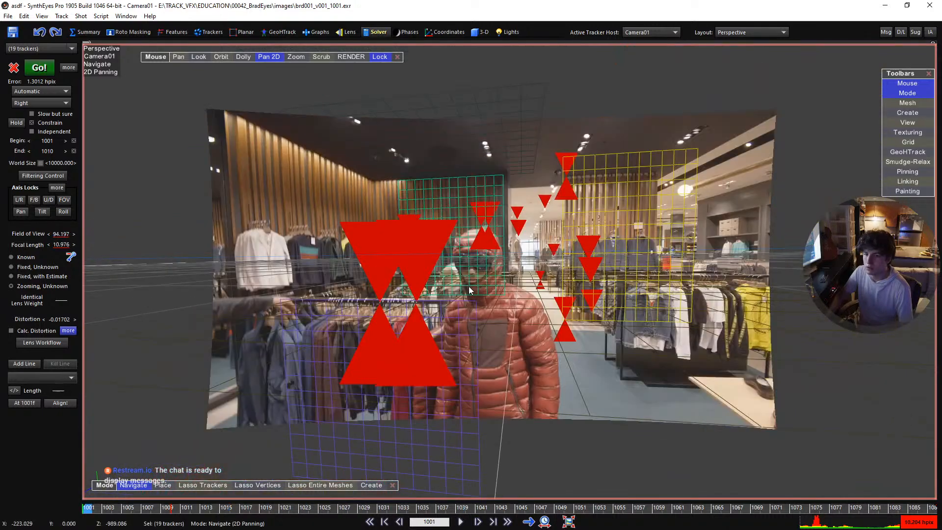
key(space)
Enable calculation of Quadratic Distortion in the advanced lens controls and re-solve the camera
click(68, 330)
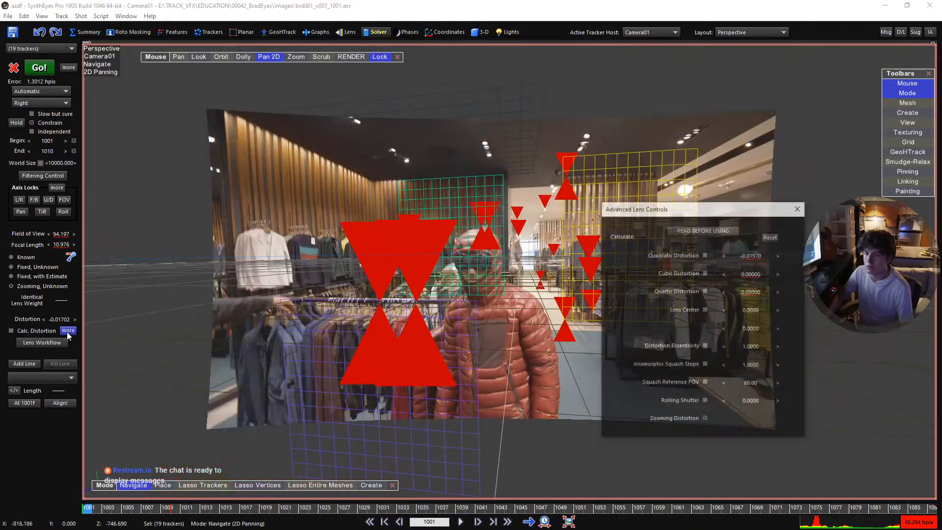
click(706, 255)
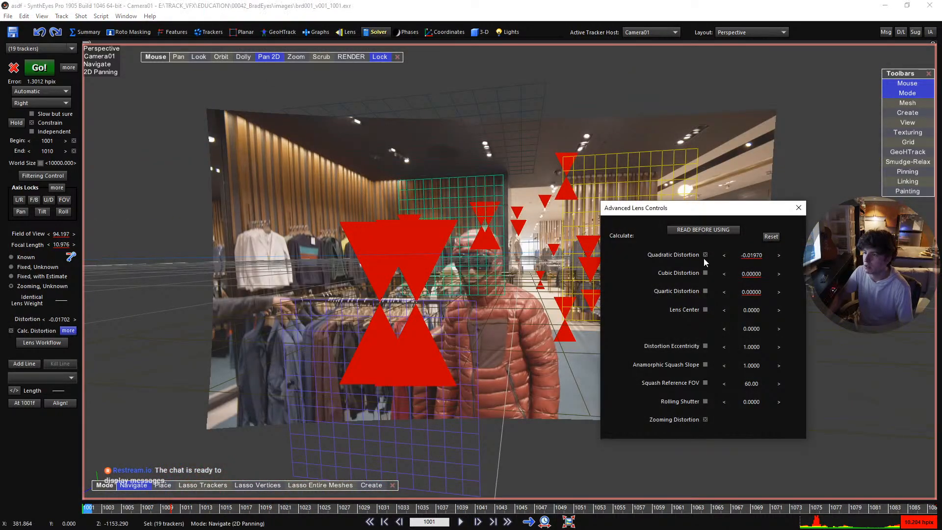
key(shift+g)
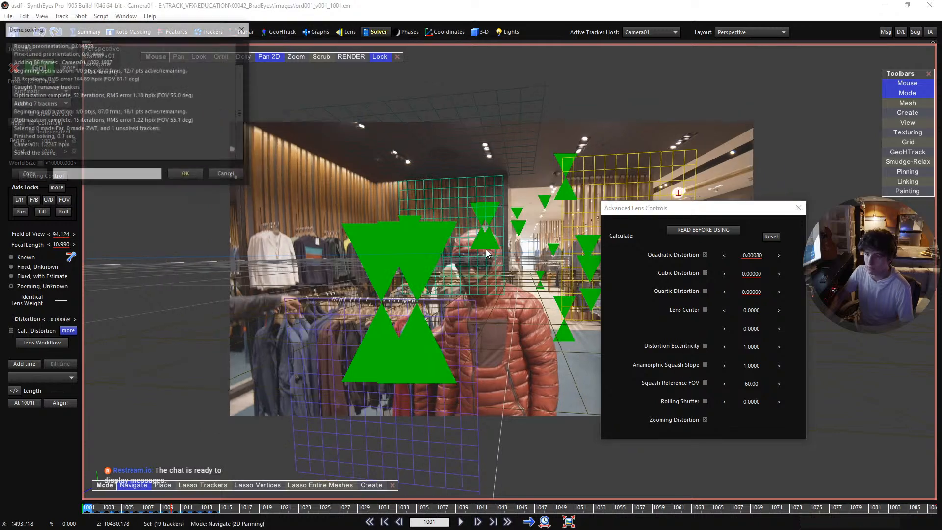
click(187, 175)
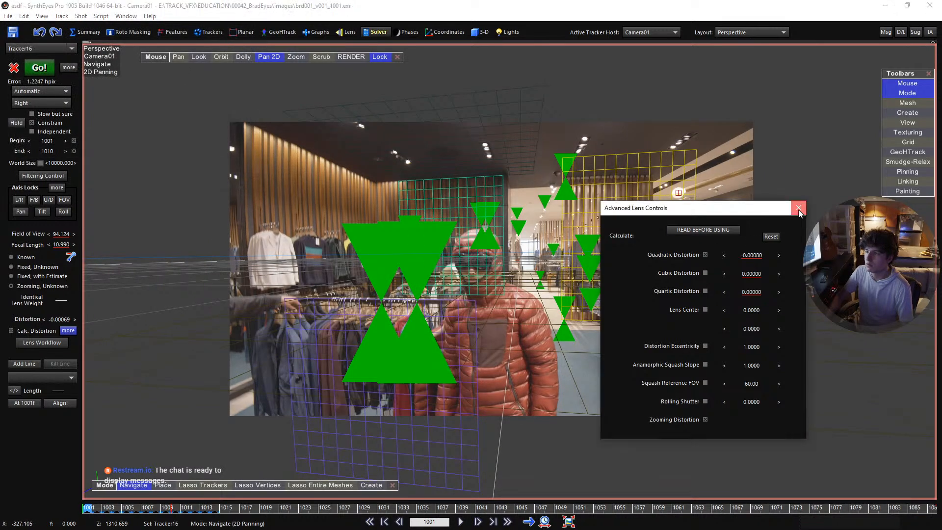
Play the shot in the perspective view, check the quadratic distortion value across frames, and return to frame 1001
key(space)
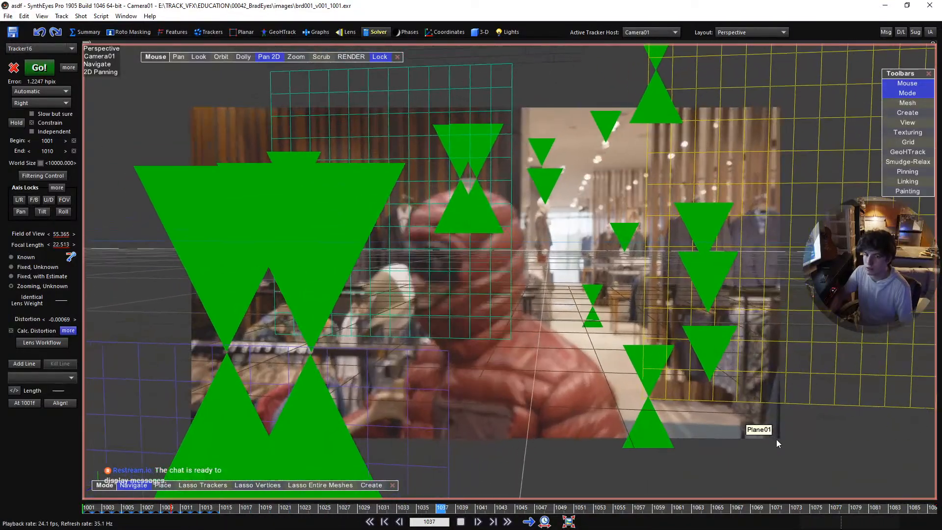
key(space)
key(space)
click(68, 330)
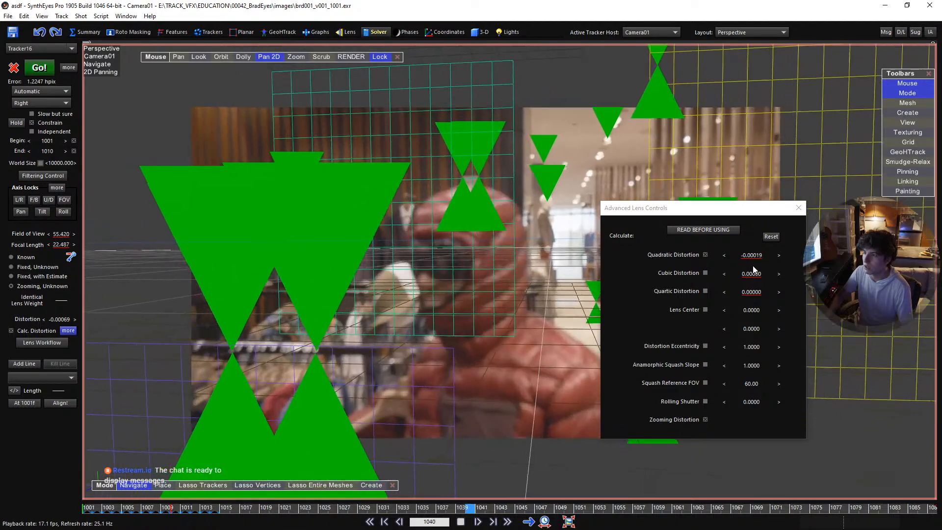
key(shift+a)
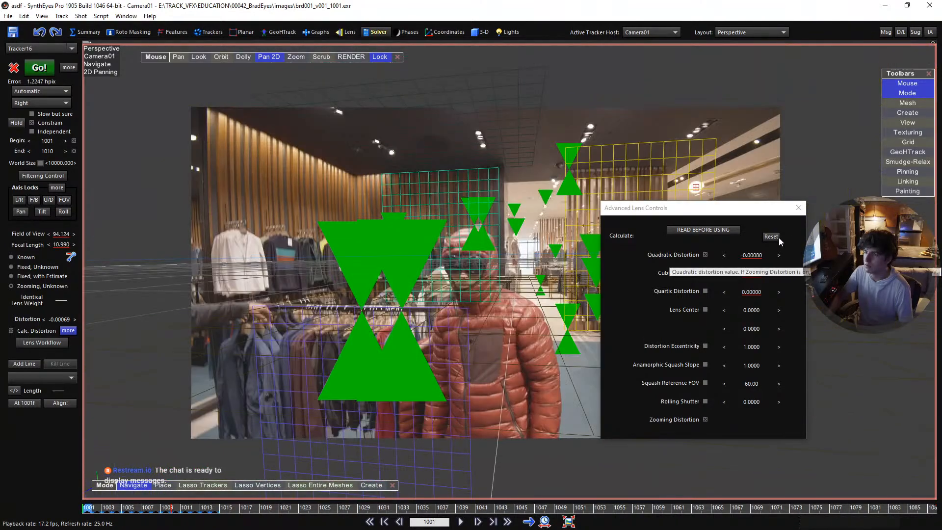
click(798, 208)
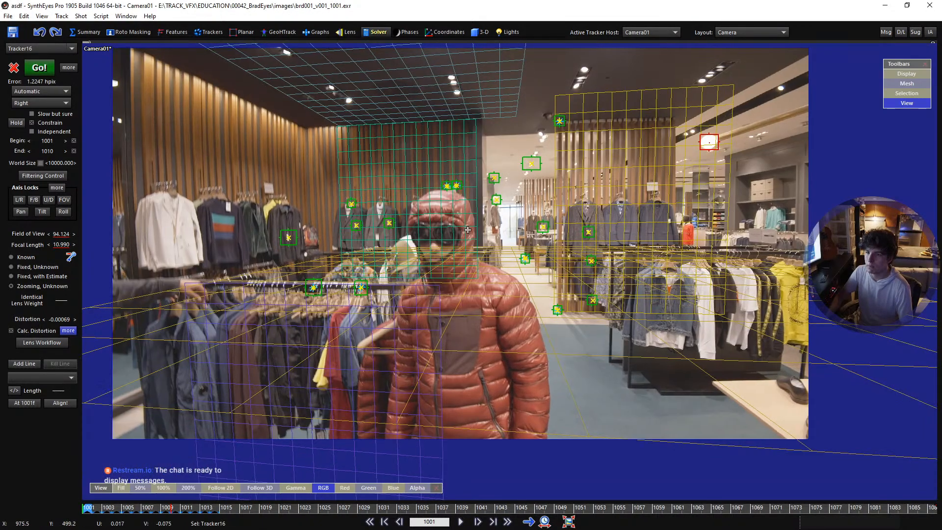
Play the shot repeatedly in the camera view to check how the planes and trackers stick to the footage
key(space)
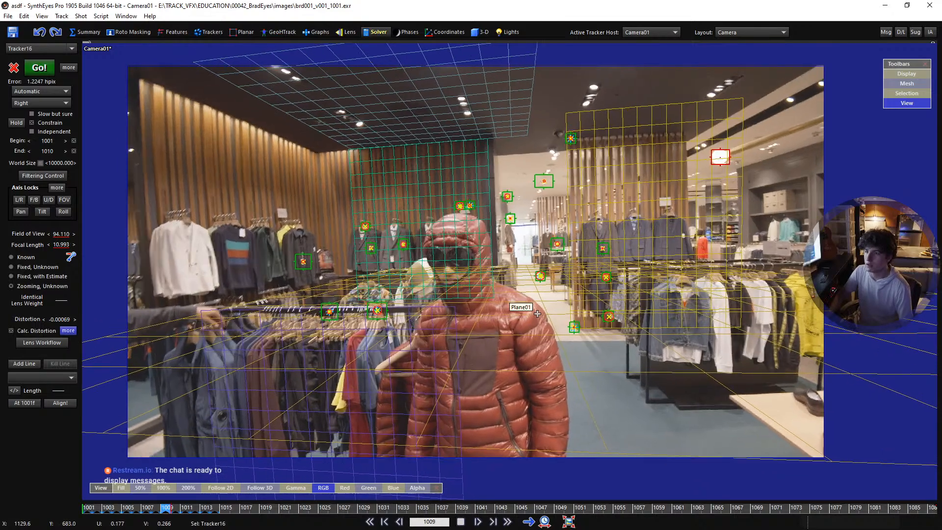
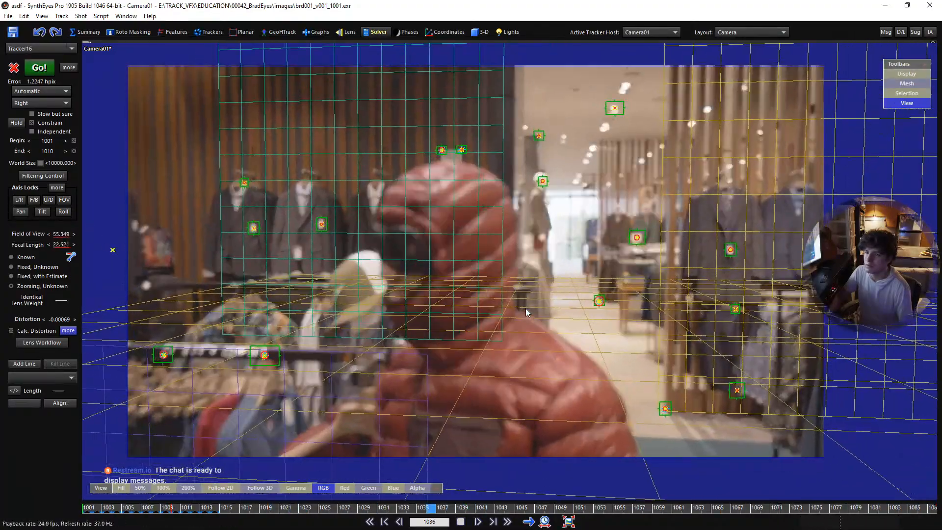
key(space)
key(shift+a)
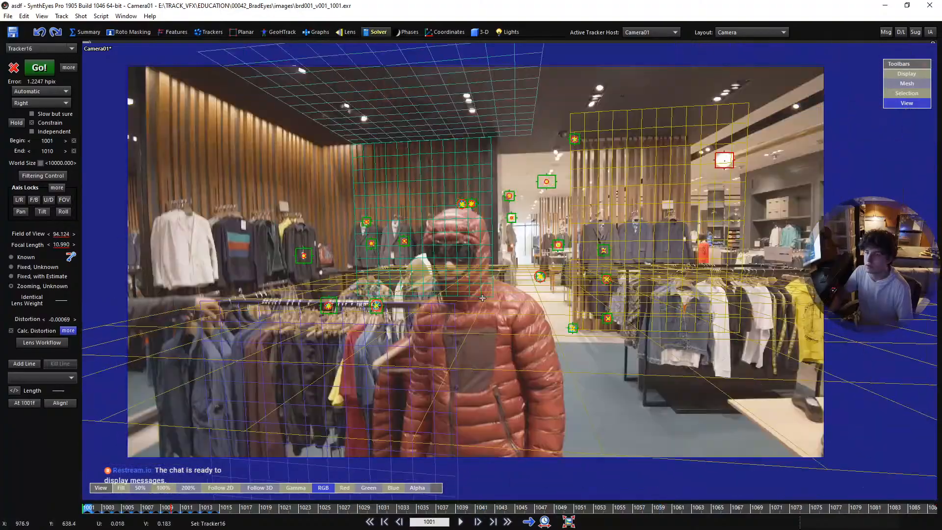
key(space)
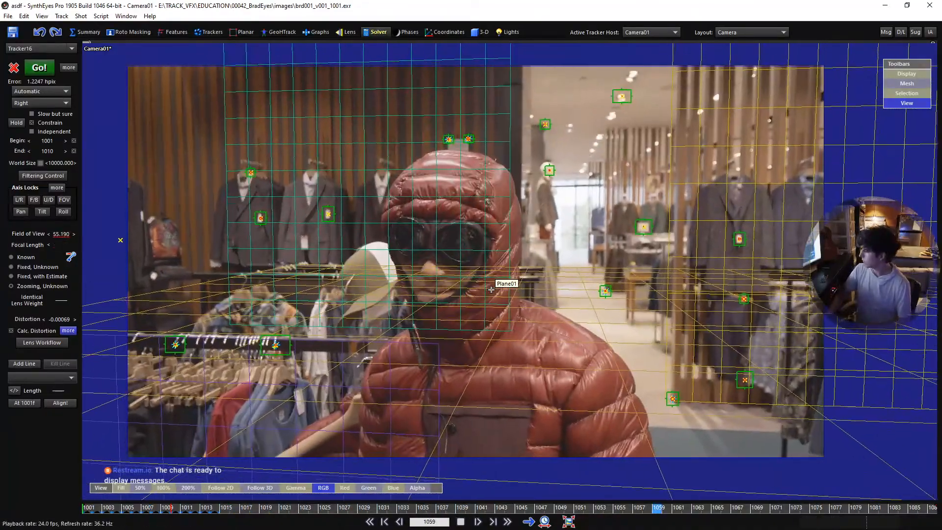
key(space)
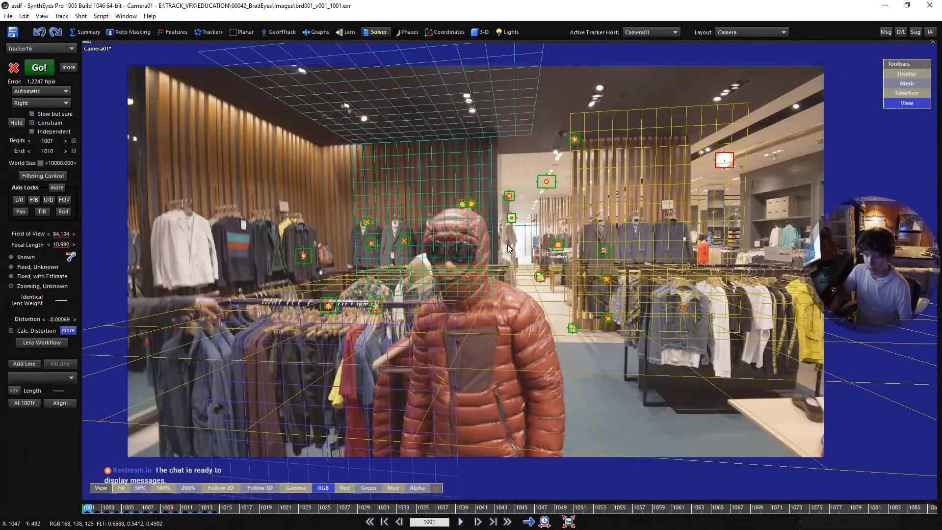
Play the shot once more in the camera view, then show the lens grid over the footage from the lens controls
key(space)
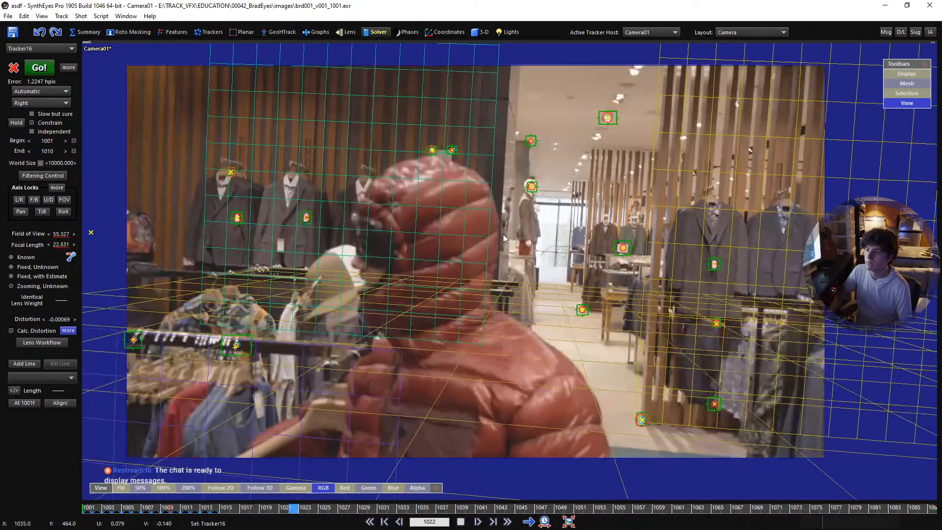
key(space)
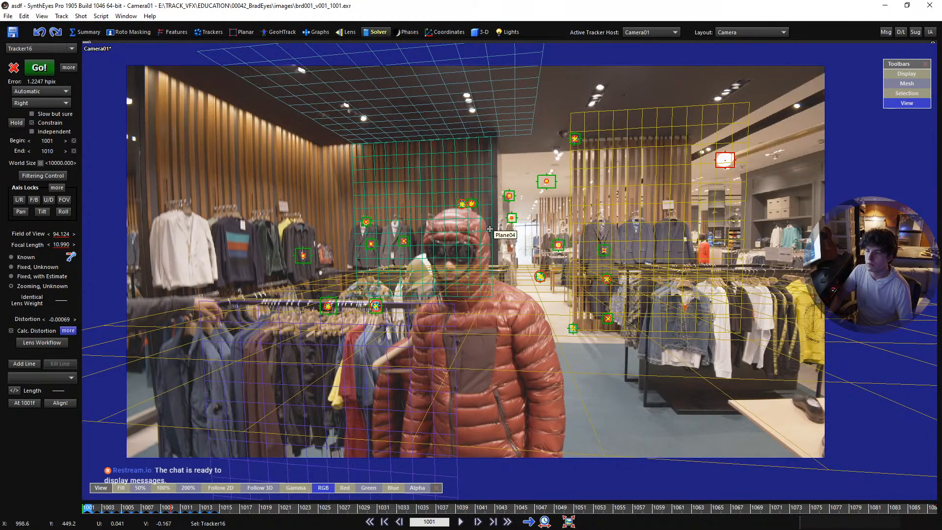
click(346, 32)
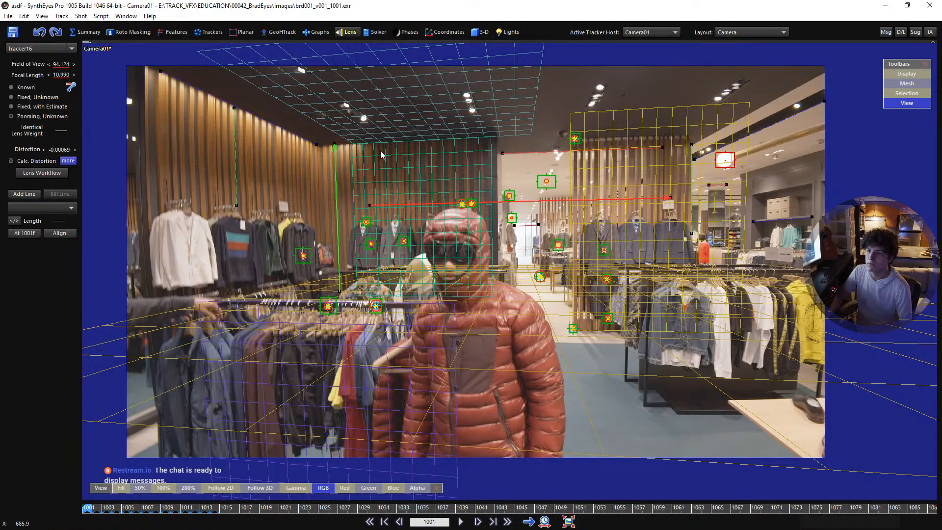
right_click(334, 179)
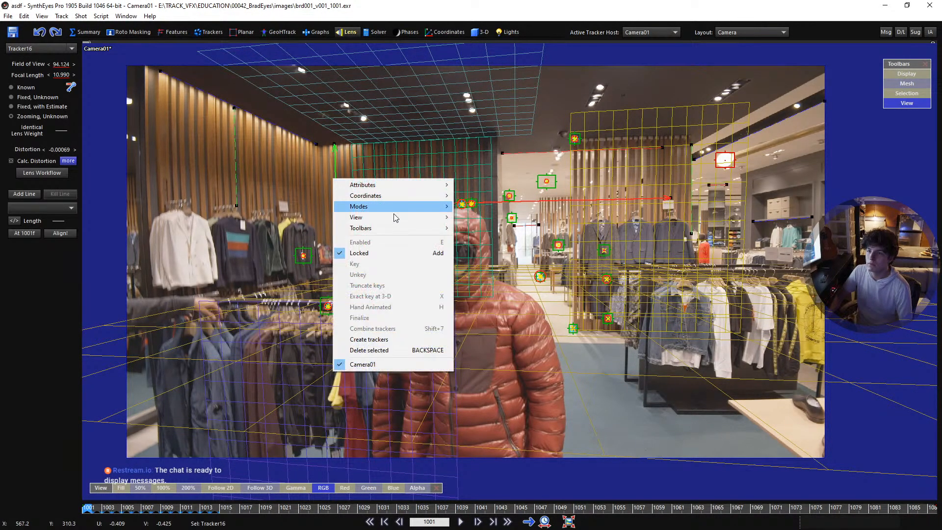
mouse_move(395, 217)
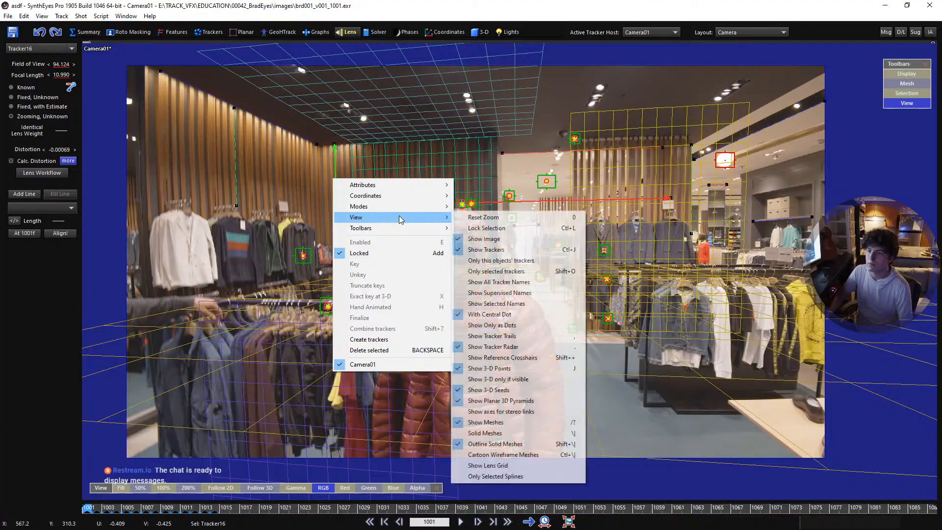
click(518, 466)
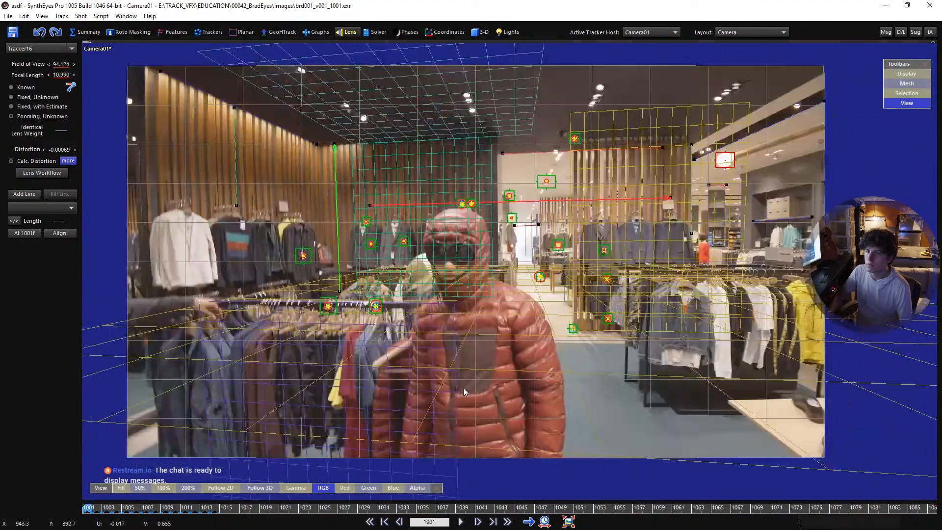
Return to the first frame and examine the lens grid up close along the upper edge of the slatted wall
key(space)
key(space)
key(shift+a)
scroll(113, 73, up, 5)
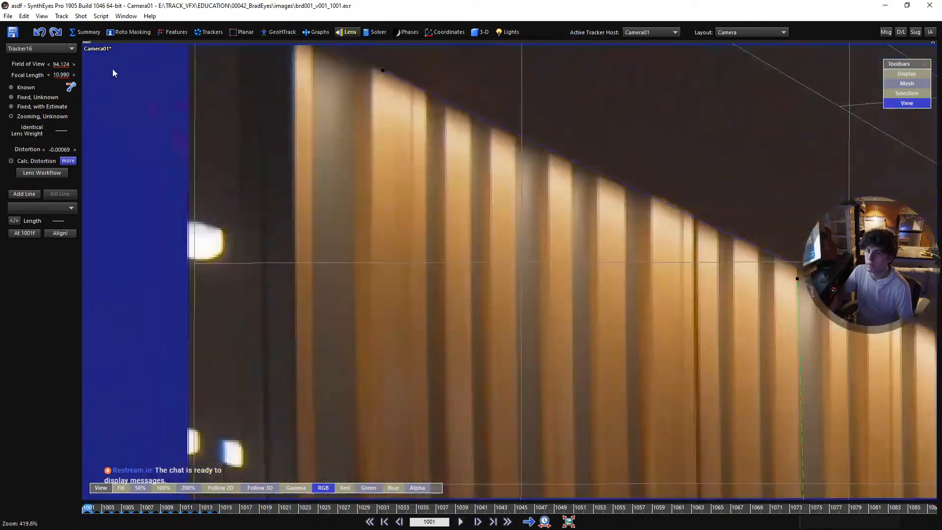
scroll(113, 73, down, 5)
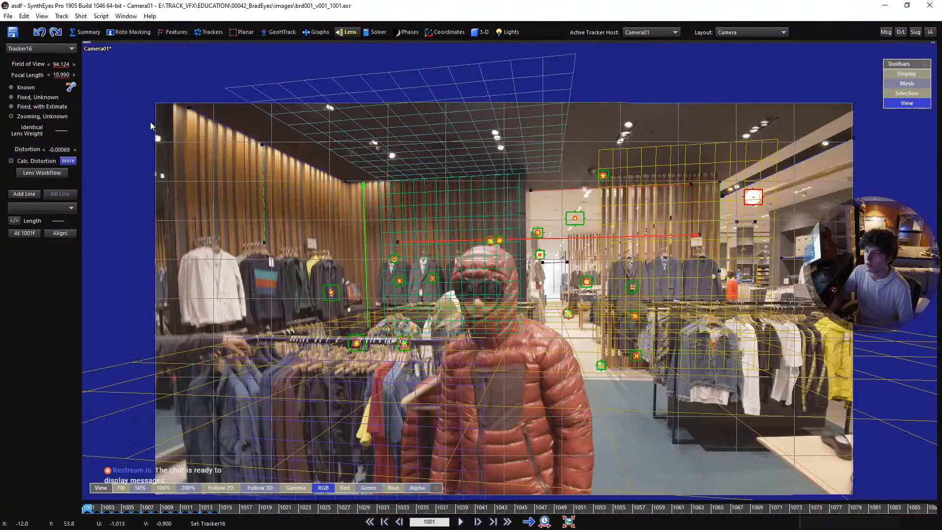
Select all trackers and compare the distorted camera view with the perspective view at frame 1001
key(ctrl+a)
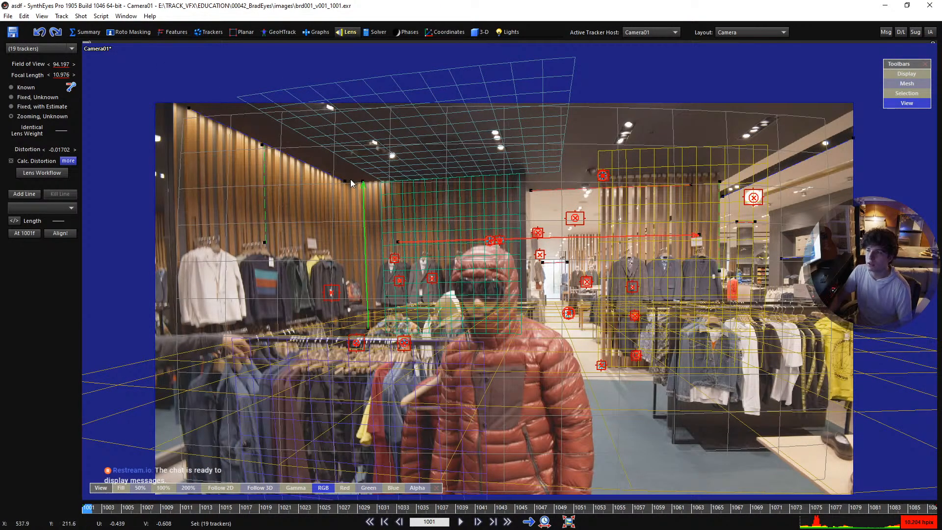
key(p)
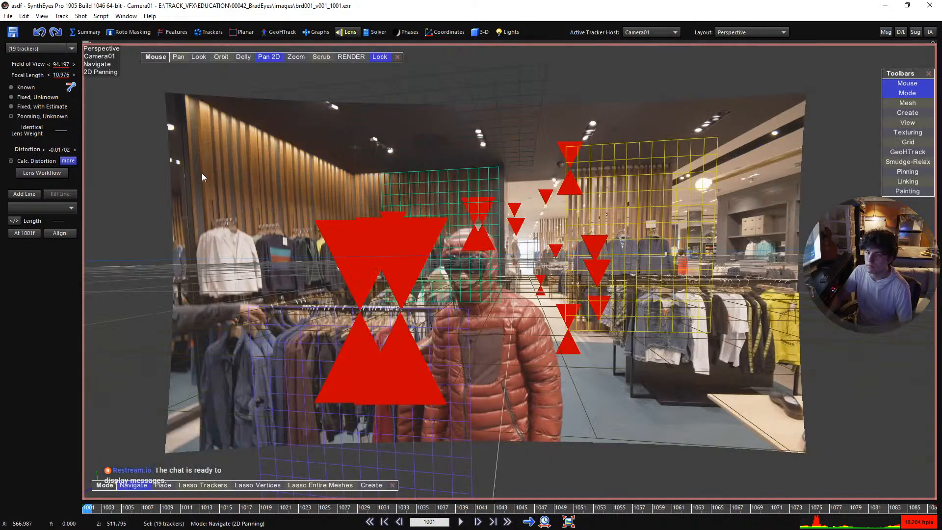
key(c)
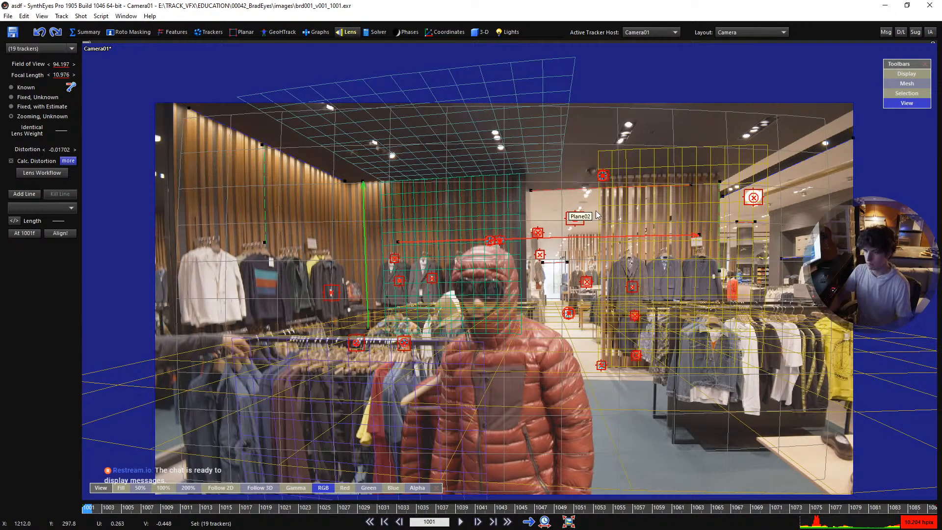
key(p)
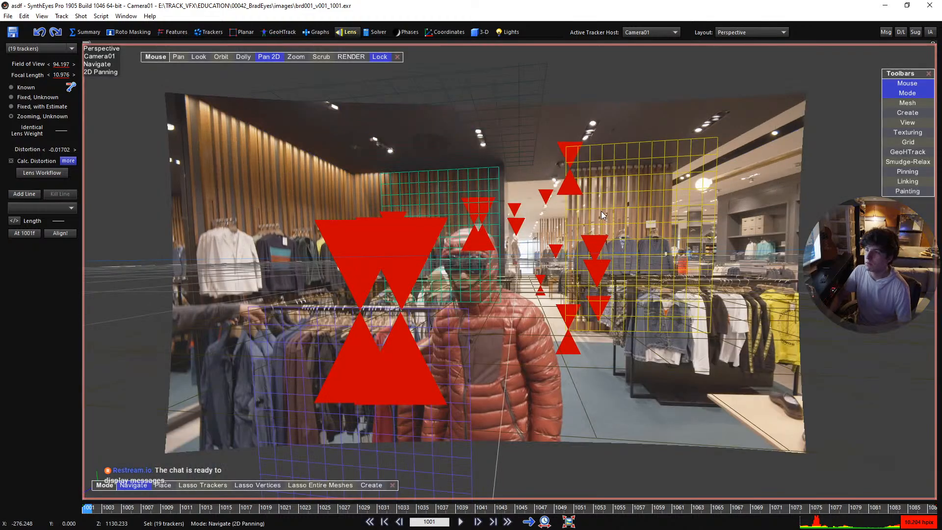
key(c)
key(p)
key(c)
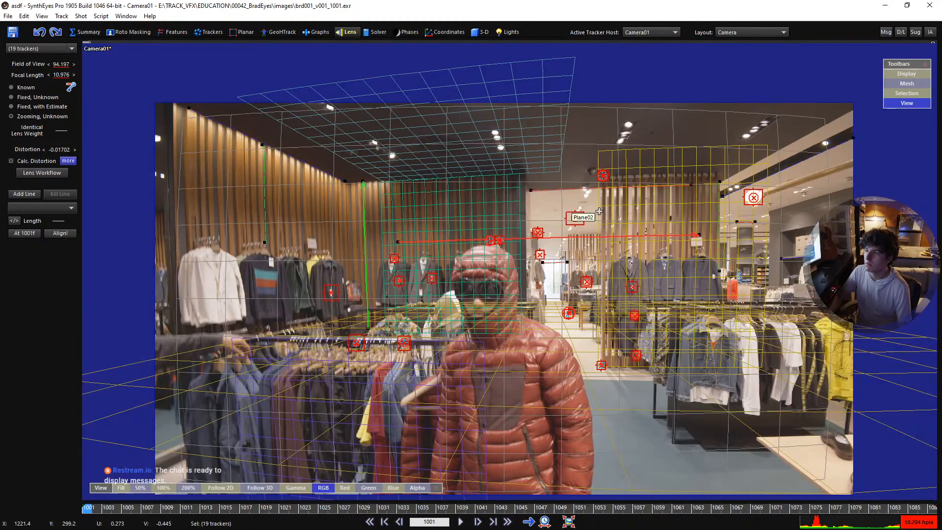
key(p)
key(c)
key(p)
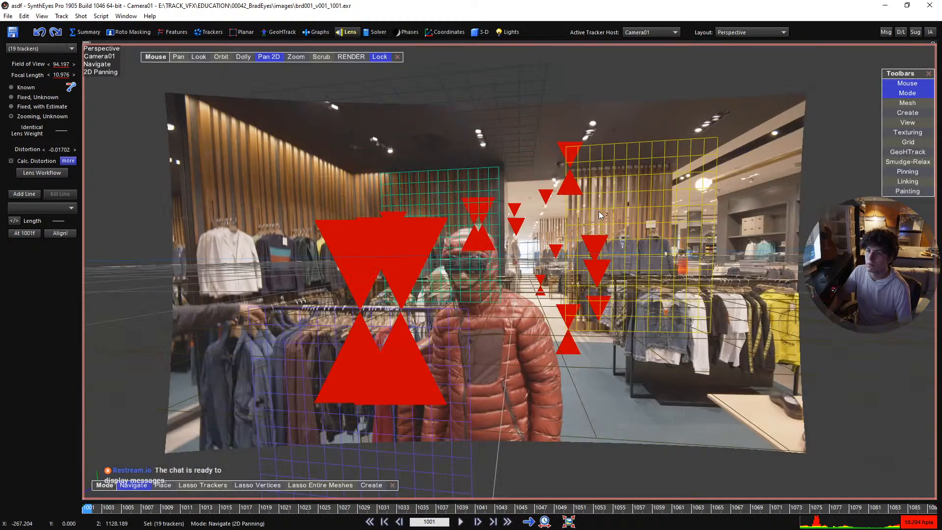
key(c)
key(p)
key(c)
key(p)
key(c)
key(p)
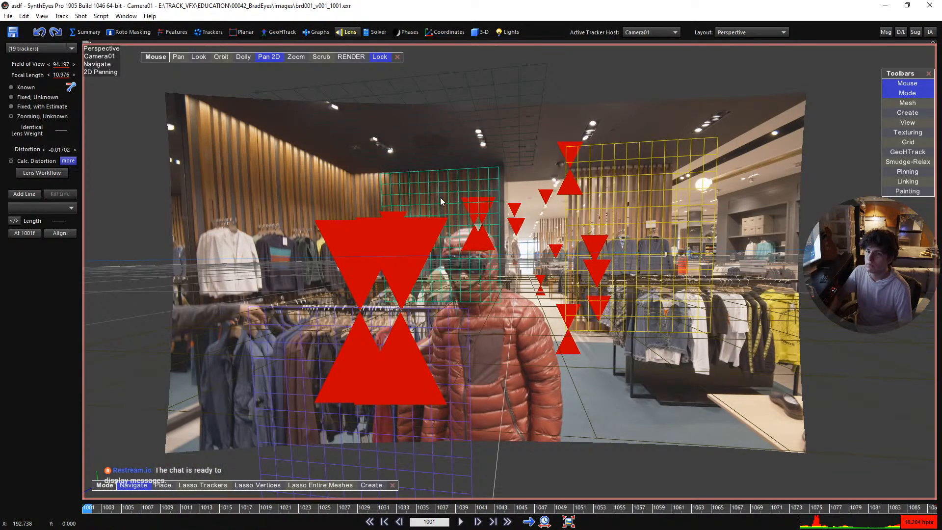
key(c)
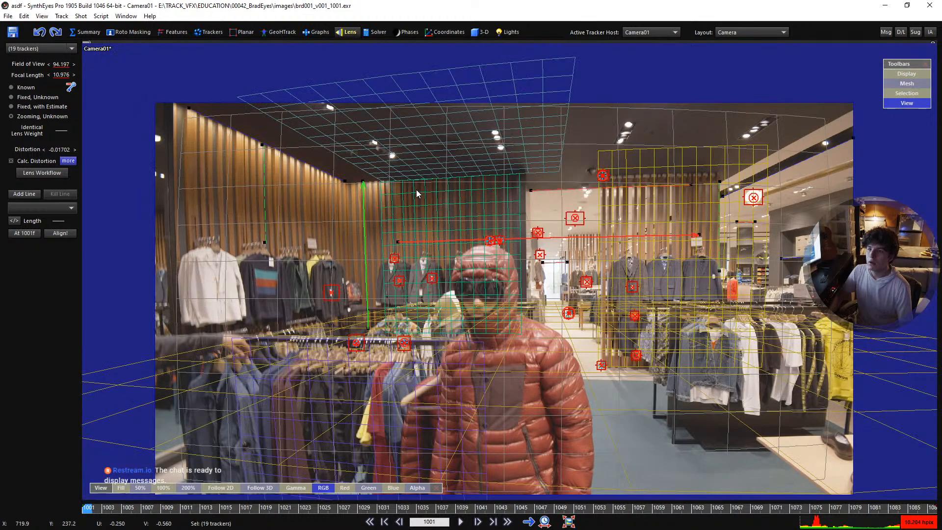
Select the back-wall plane, frame it in the quad 3-D views and draw a new upright plane in the Left view
click(414, 192)
scroll(211, 159, up, 2)
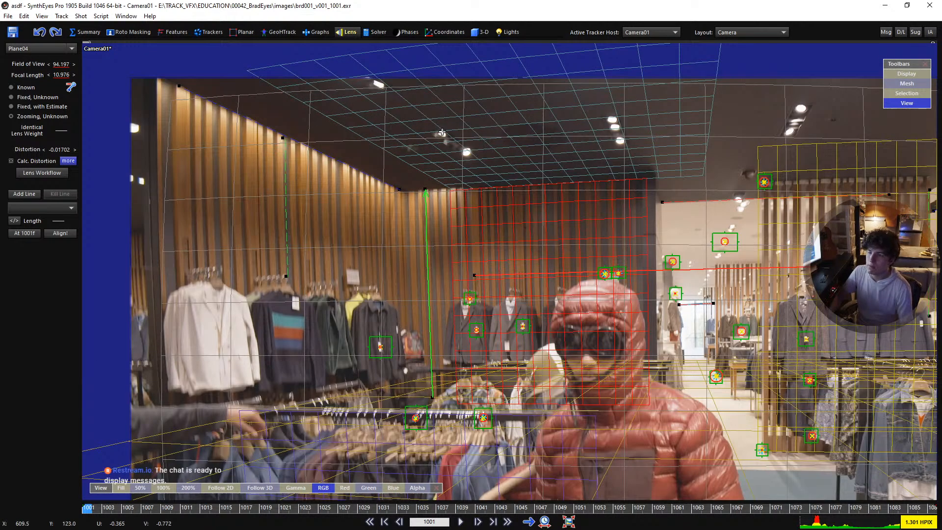
click(473, 34)
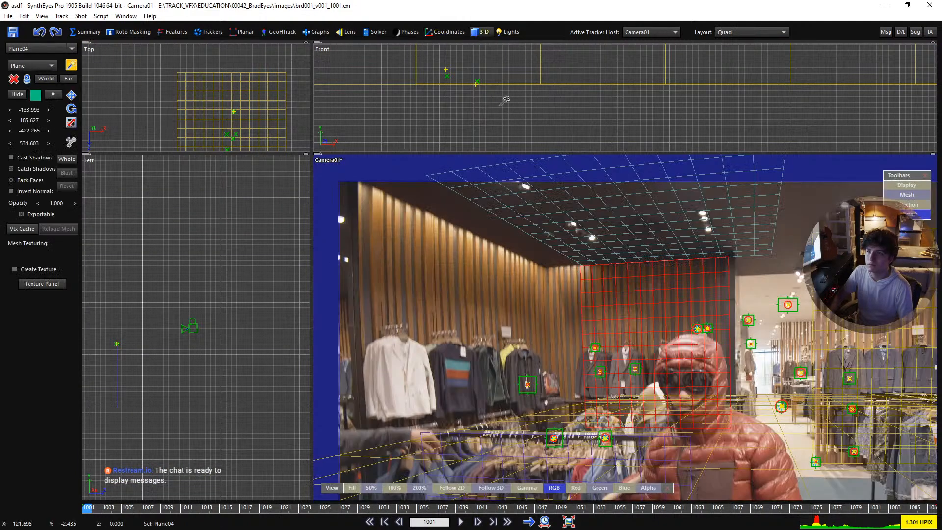
scroll(504, 100, down, 10)
middle_drag(504, 101, 531, 132)
scroll(453, 193, up, 2)
scroll(225, 321, down, 5)
middle_drag(132, 318, 177, 322)
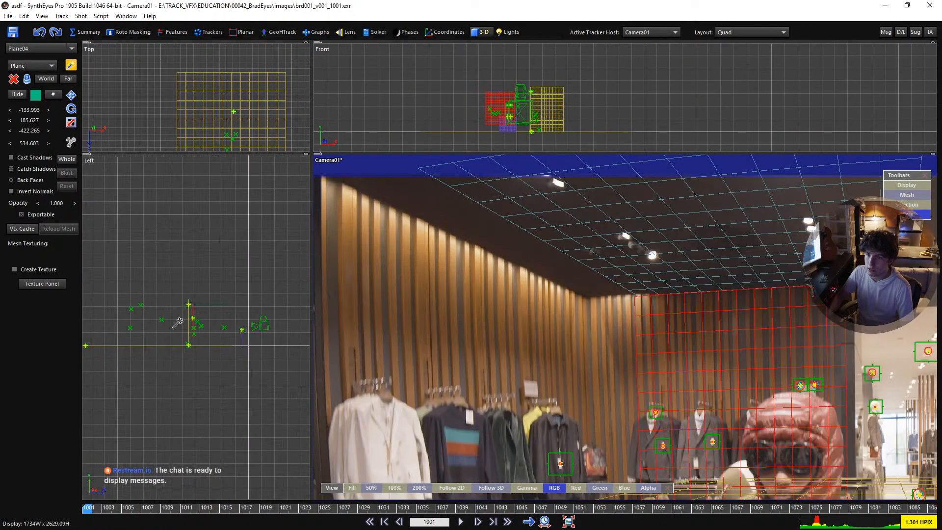
scroll(178, 322, up, 5)
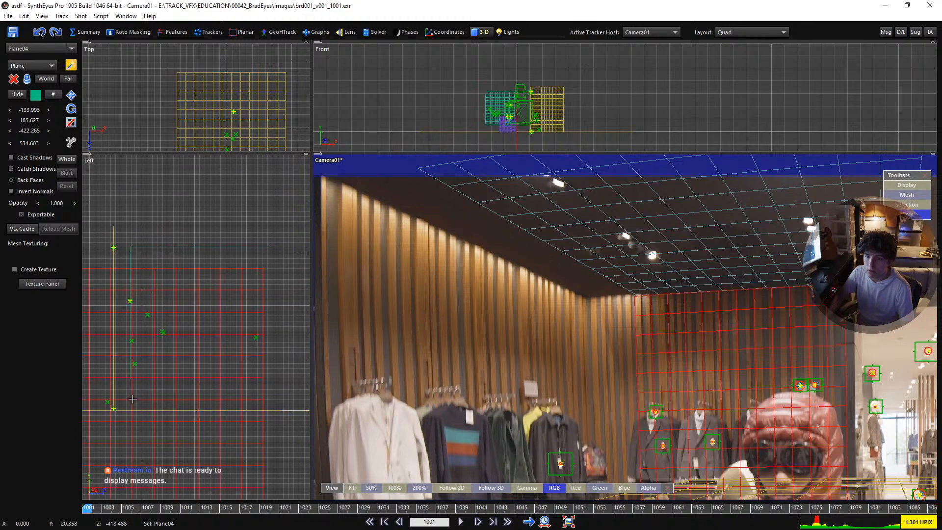
drag(133, 399, 246, 266)
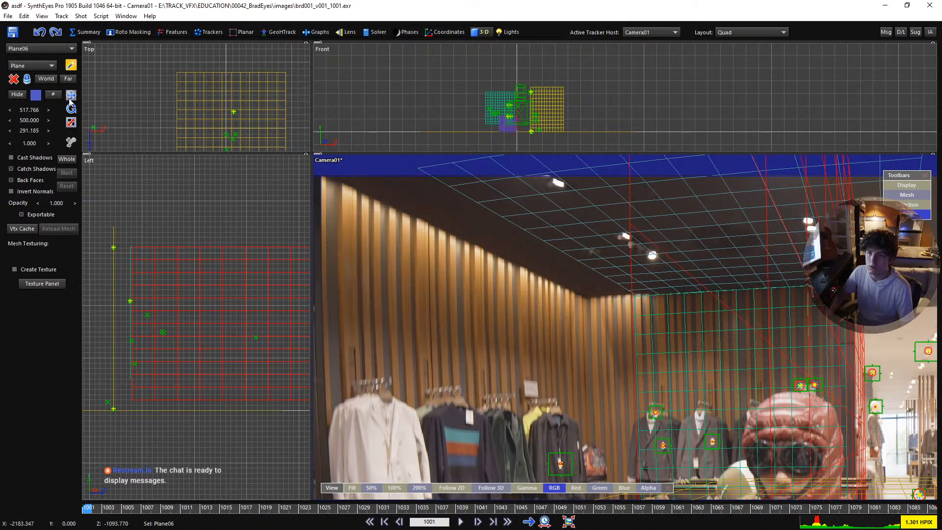
Move the new plane sideways to about X -249 in the Top view, beside the outer edge of the ceiling plane
scroll(156, 277, up, 5)
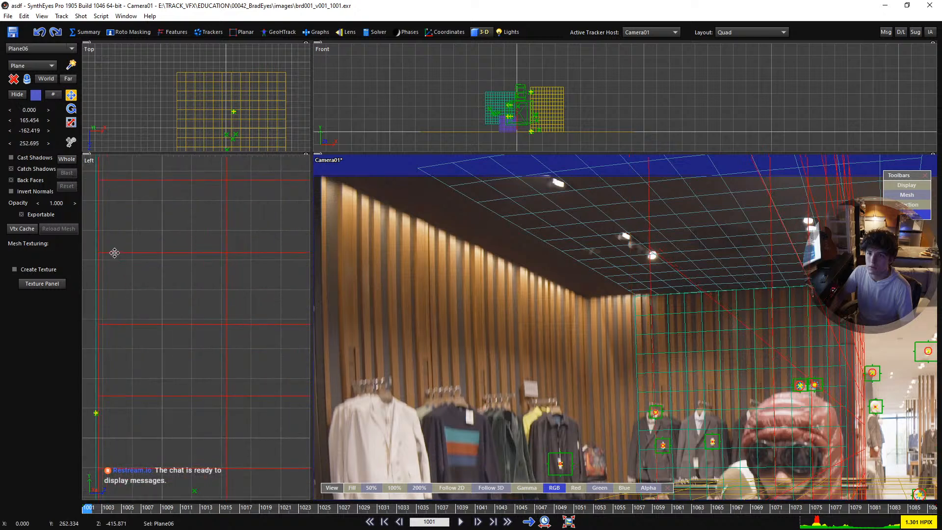
scroll(213, 93, down, 3)
scroll(211, 137, up, 6)
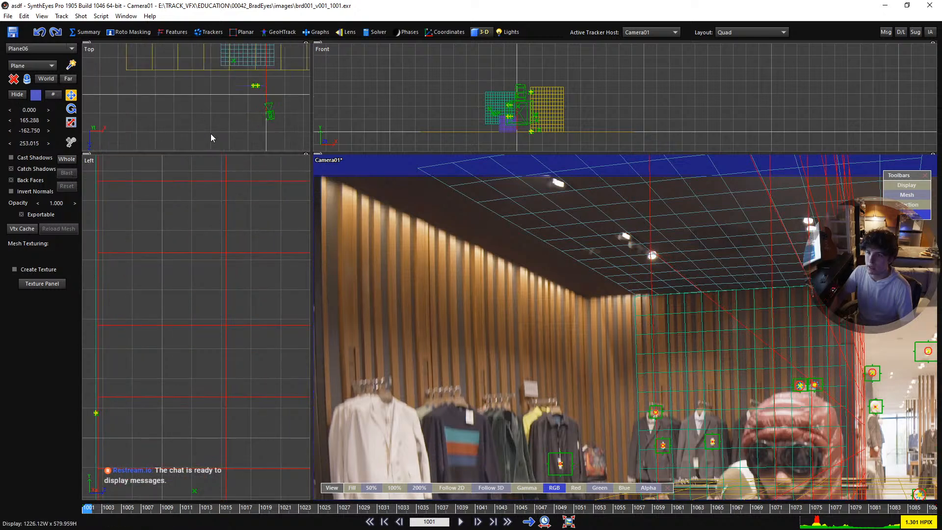
middle_drag(240, 74, 252, 131)
scroll(252, 131, up, 1)
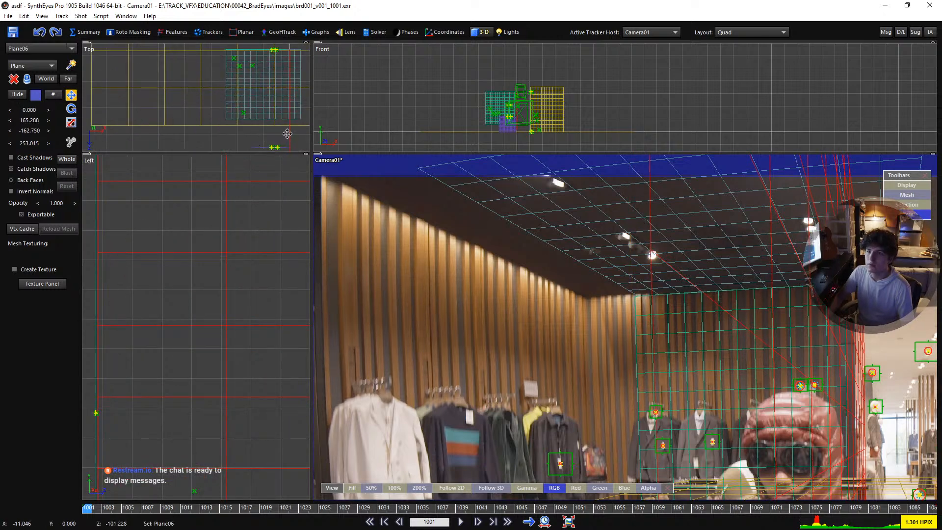
drag(283, 134, 224, 138)
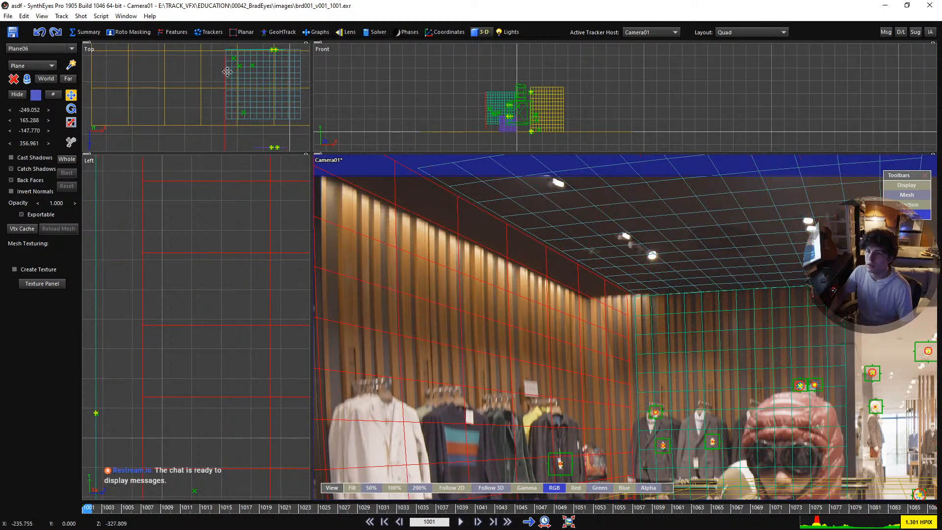
Refine the new plane's position to about X -306, Y 165, Z -164 so it lines up with the slatted side wall
scroll(222, 48, up, 5)
scroll(229, 59, up, 2)
drag(222, 103, 193, 87)
middle_drag(171, 147, 226, 183)
middle_drag(218, 253, 190, 257)
scroll(657, 320, up, 3)
scroll(521, 297, up, 2)
drag(249, 131, 188, 127)
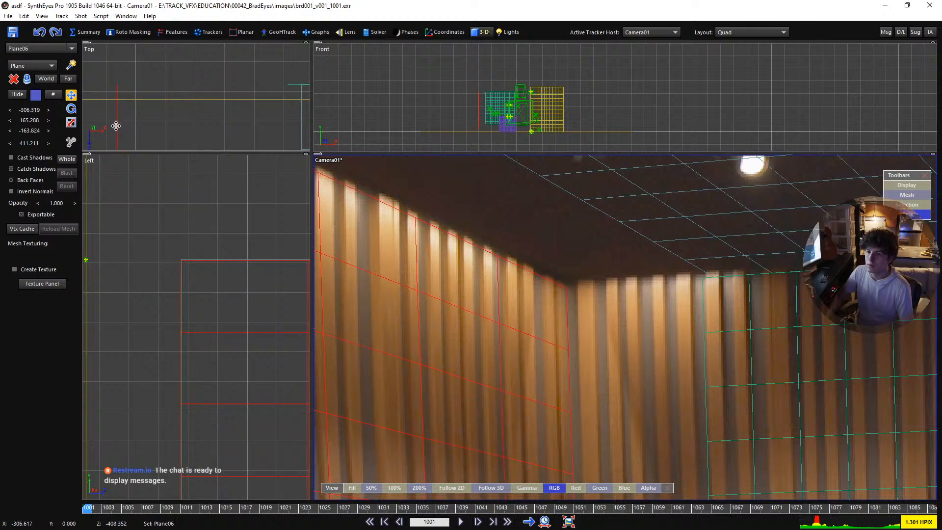
scroll(594, 276, down, 4)
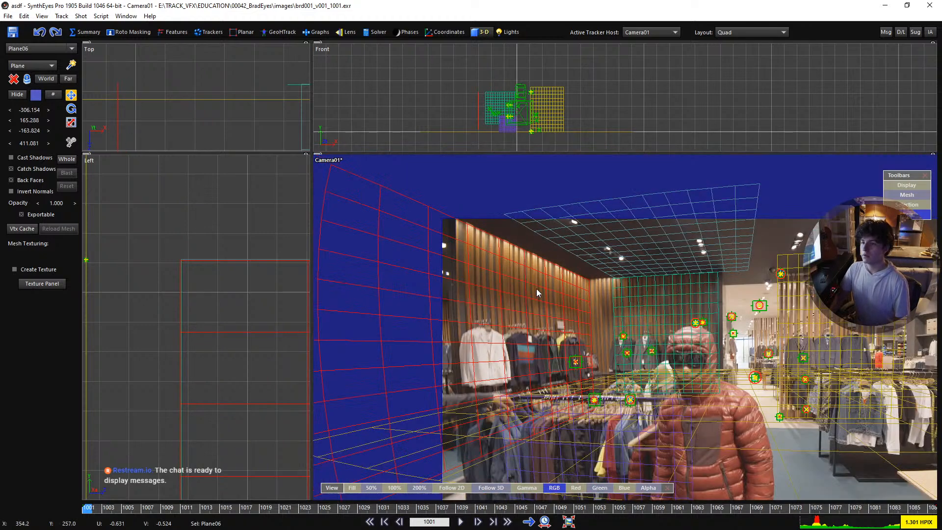
Add a tracker on the hangers above the white jackets at frame 1001 and enlarge its search area to about 0.0440 by 0.0568
key(5)
scroll(349, 146, up, 5)
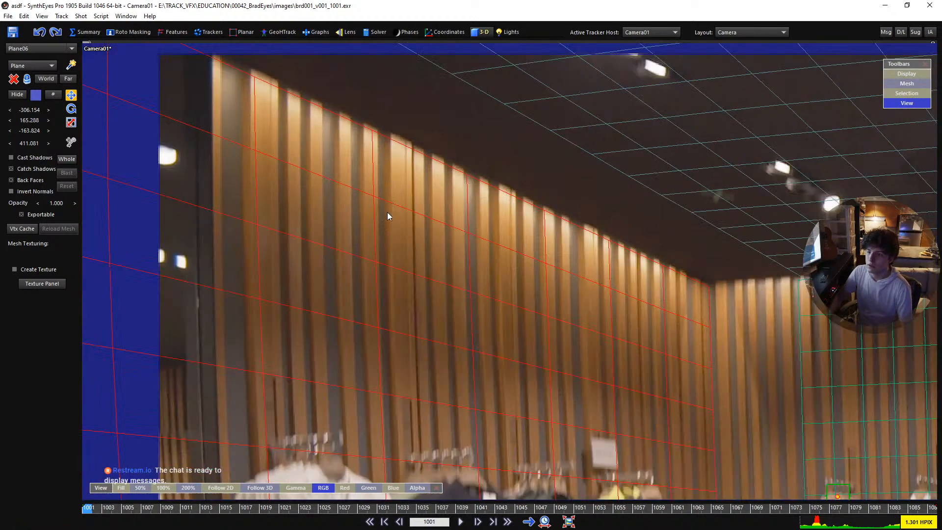
middle_drag(380, 336, 413, 194)
scroll(326, 305, up, 3)
key(c)
drag(288, 299, 313, 293)
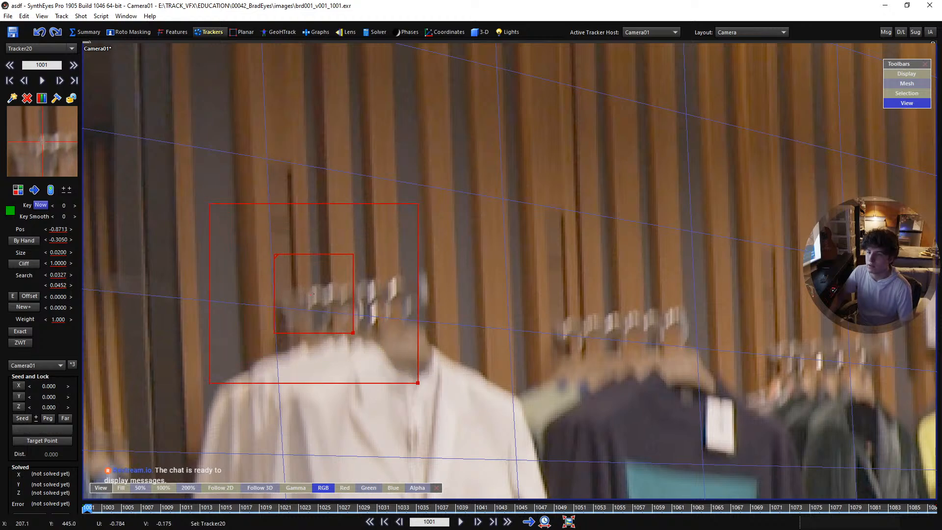
drag(418, 383, 440, 395)
Turn on Follow 2D and track the hanger tracker frame by frame up to frame 1011
key(5)
scroll(608, 393, down, 2)
key(d)
key(d)
key(s)
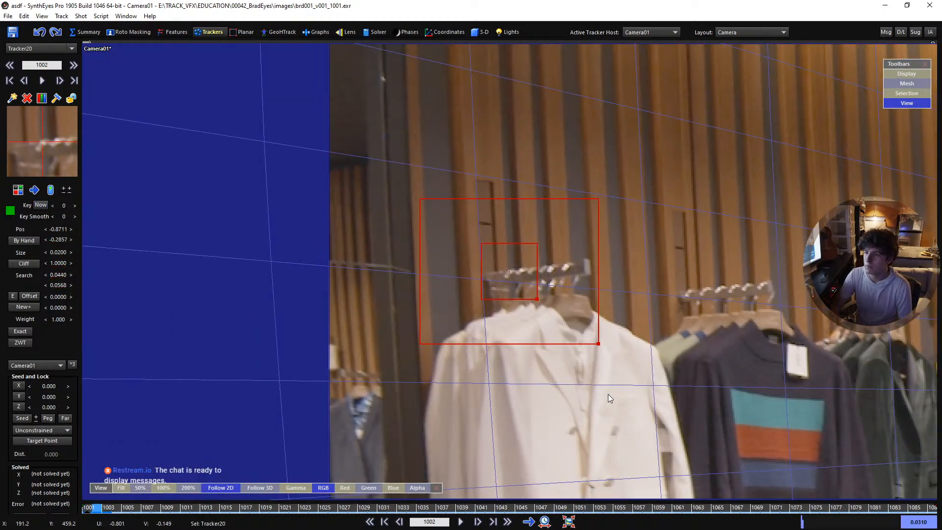
key(d)
key(d)
key(s)
key(d)
key(s)
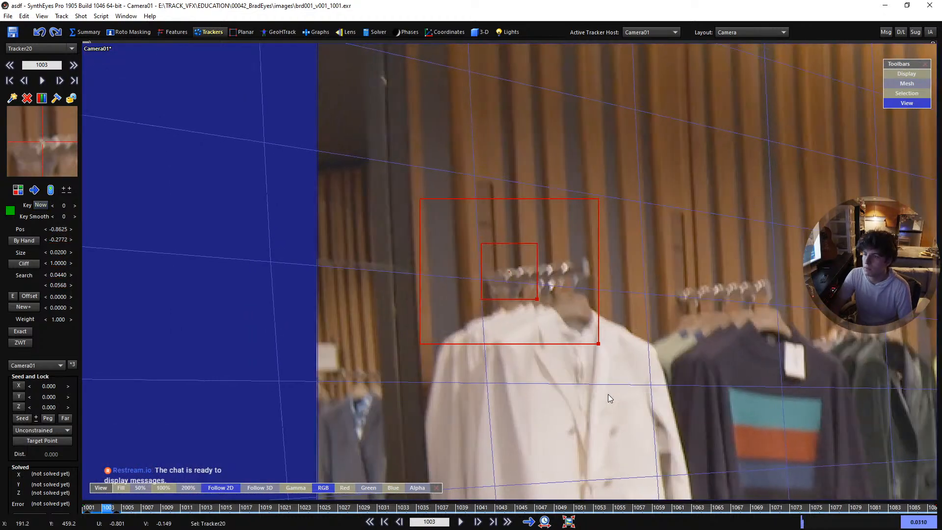
key(d)
key(d)
key(d)
key(d)
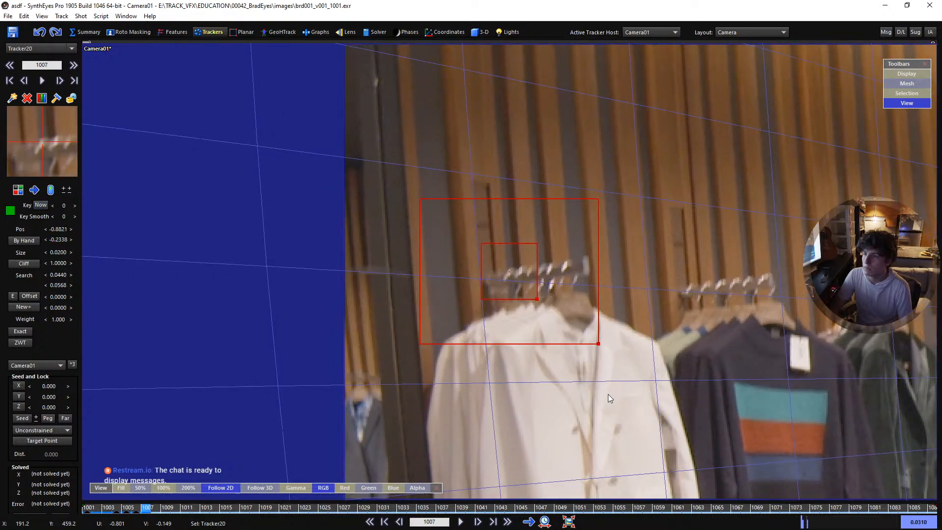
key(d)
key(d)
key(d)
key(d)
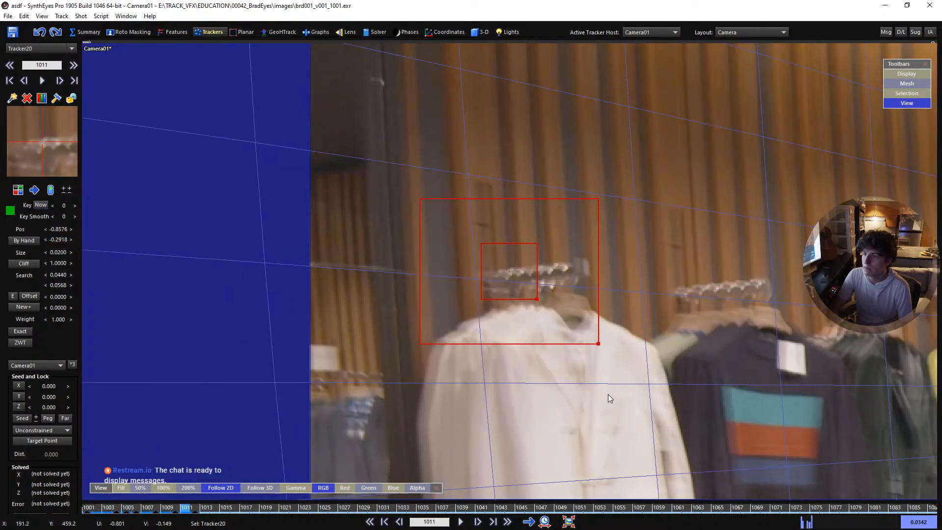
Nudge the hanger tracker at frame 1011 to position -0.8586, -0.2927 and compare its alignment with the adjacent frame
key(Left)
key(Left)
key(Up)
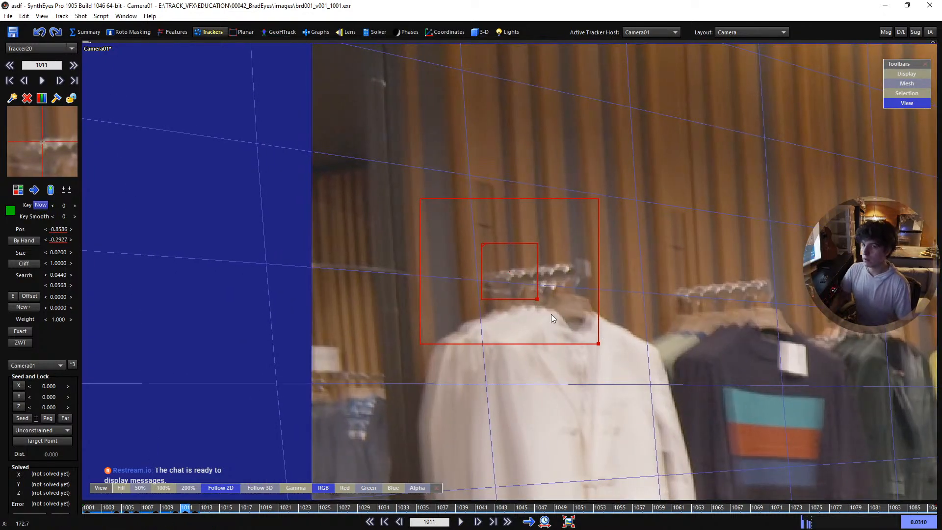
key(d)
drag(47, 152, 193, 162)
key(s)
drag(26, 140, 40, 143)
key(d)
key(s)
key(d)
key(s)
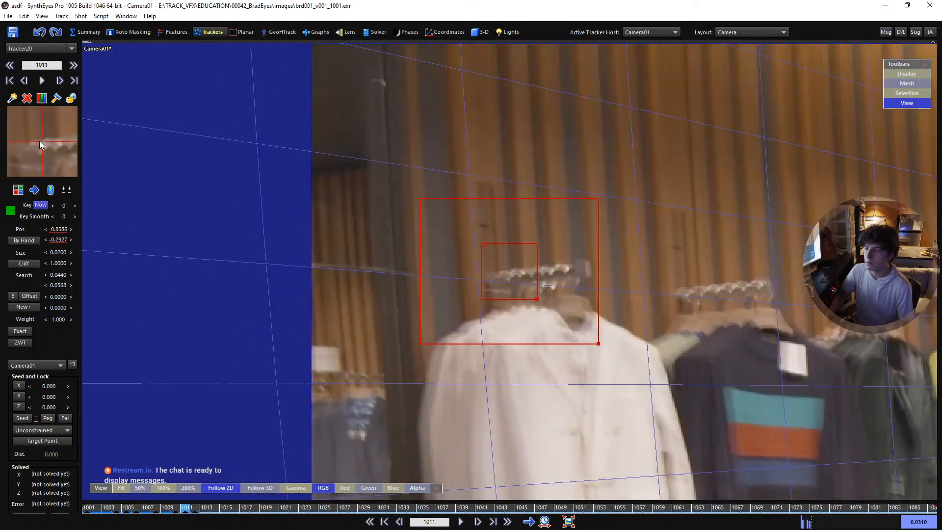
Nudge the hanger tracker to about -0.8580, -0.2927 at frame 1011 and about -0.9031, -0.3276 at frame 1012, comparing adjacent frames
key(d)
key(s)
key(d)
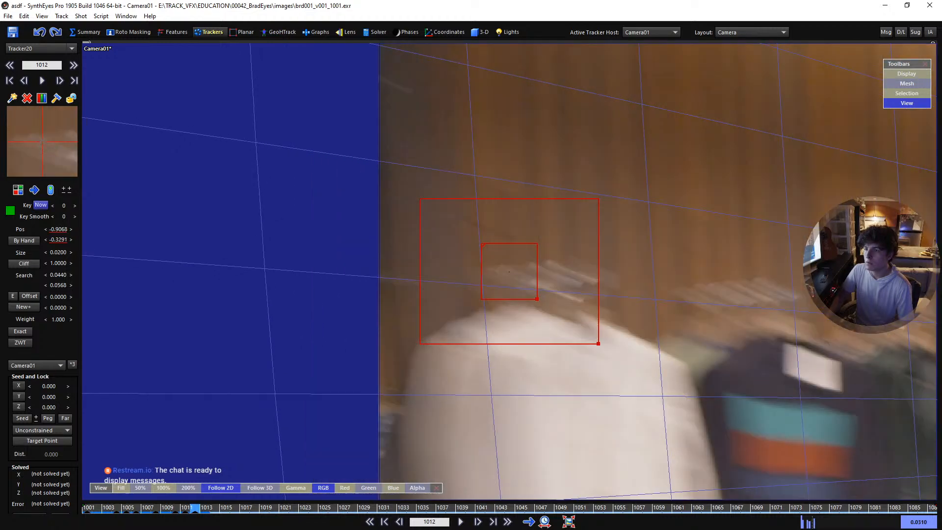
key(d)
drag(43, 142, 284, 162)
key(s)
key(s)
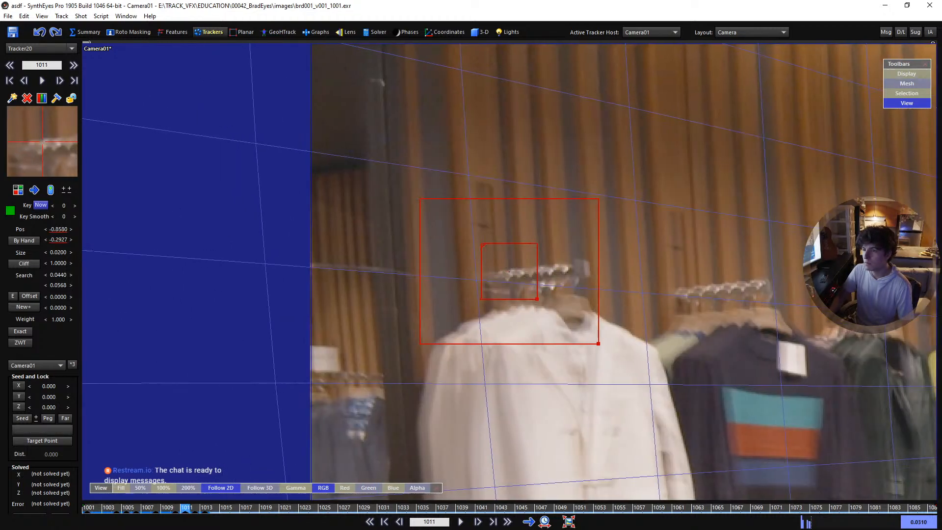
key(s)
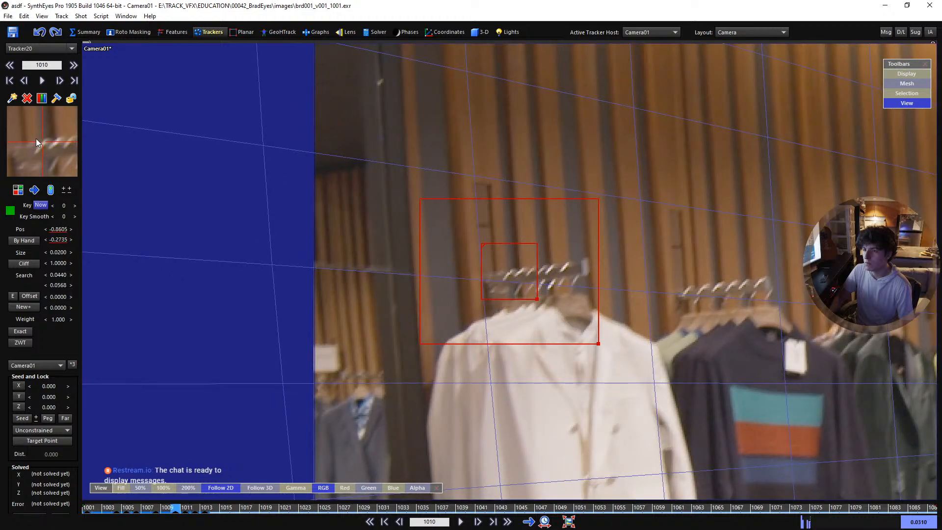
key(d)
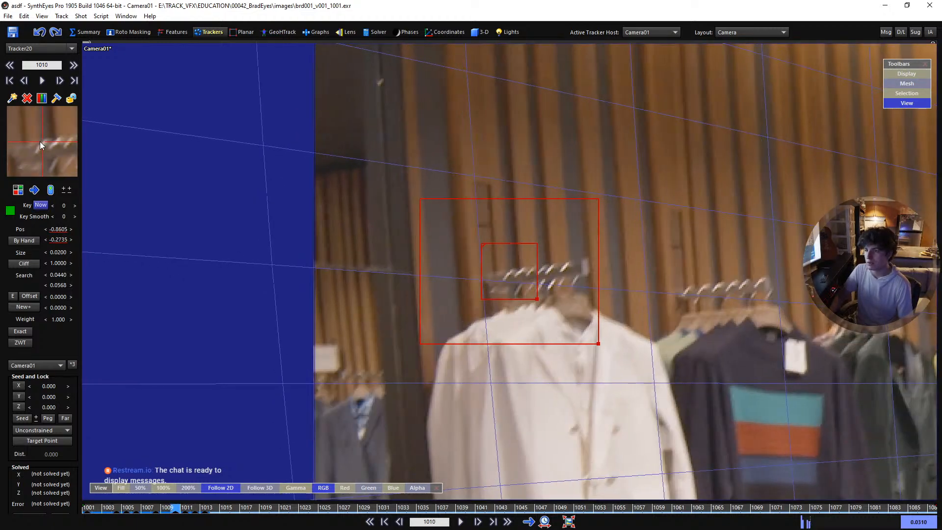
key(d)
key(s)
key(d)
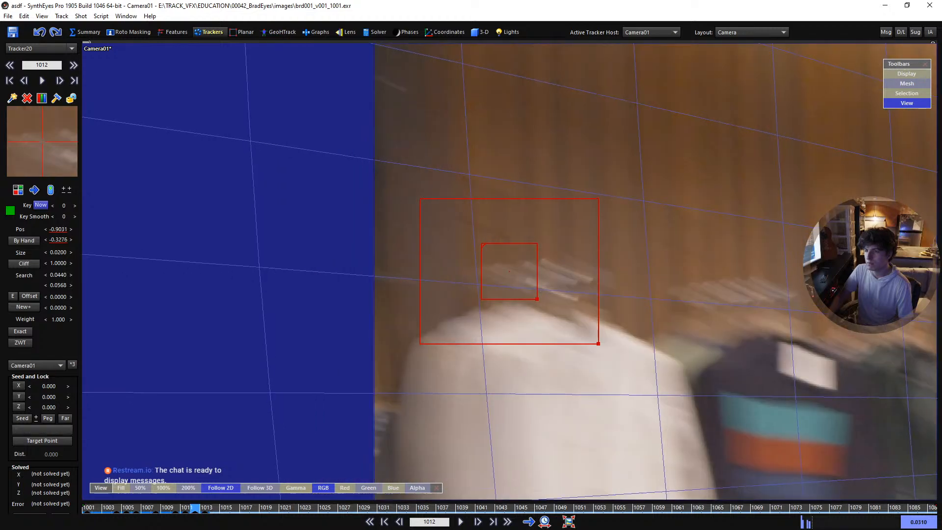
Nudge the hanger tracker to about -0.9945, -0.3890 at frame 1013, compare it with frame 1012 and check frame 1014
key(d)
key(s)
key(d)
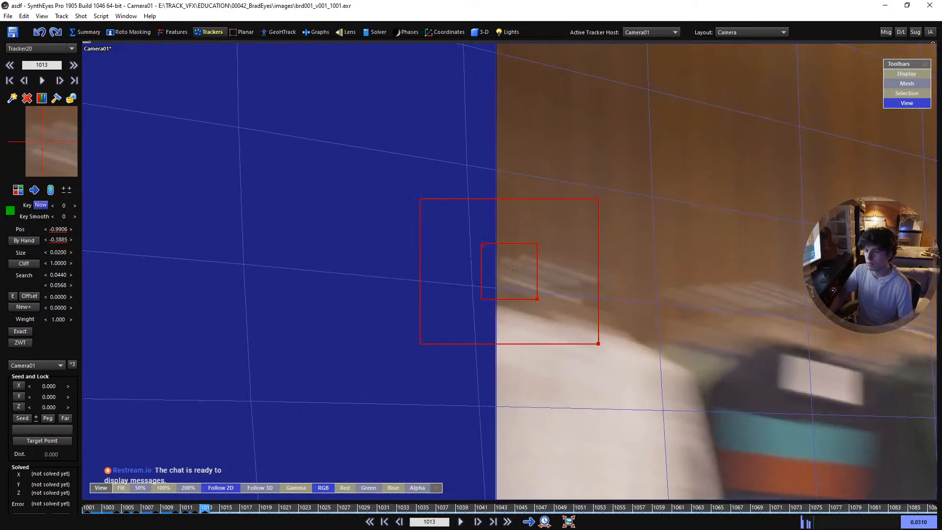
key(s)
key(d)
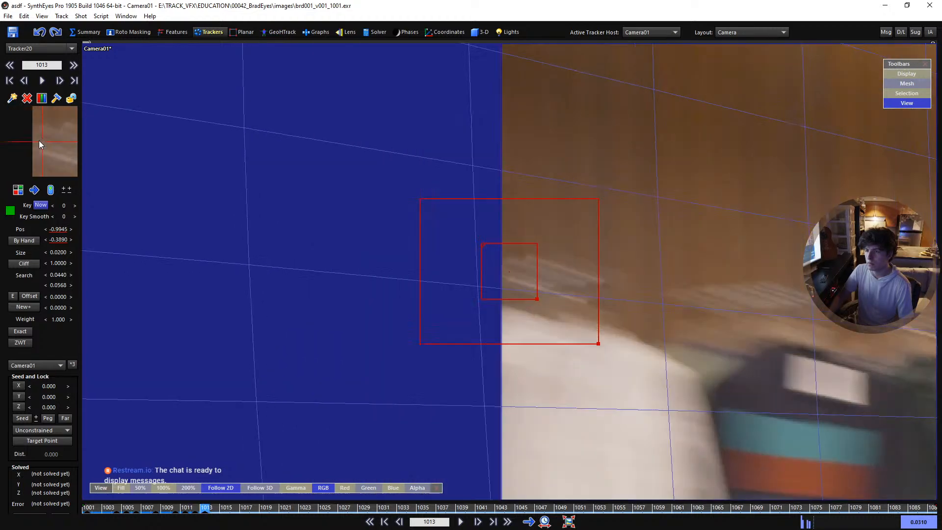
key(s)
key(s)
key(d)
key(s)
key(d)
key(d)
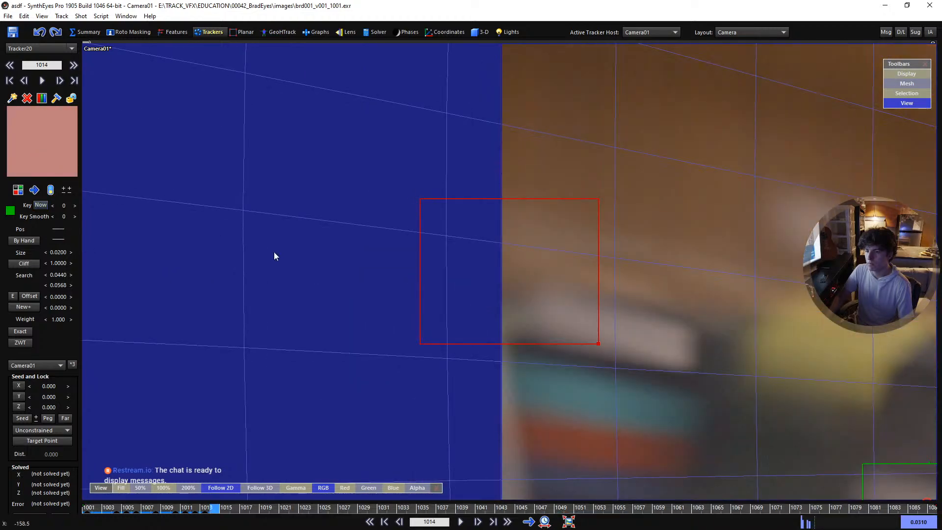
At frame 1001, turn off Follow 2D and seed the hanger tracker on the side-wall plane as a Lock Point at about X -306.2, Y 192.5, Z -170.7
key(s)
key(s)
key(s)
key(s)
key(s)
key(s)
key(s)
key(s)
key(s)
key(s)
key(s)
key(s)
key(s)
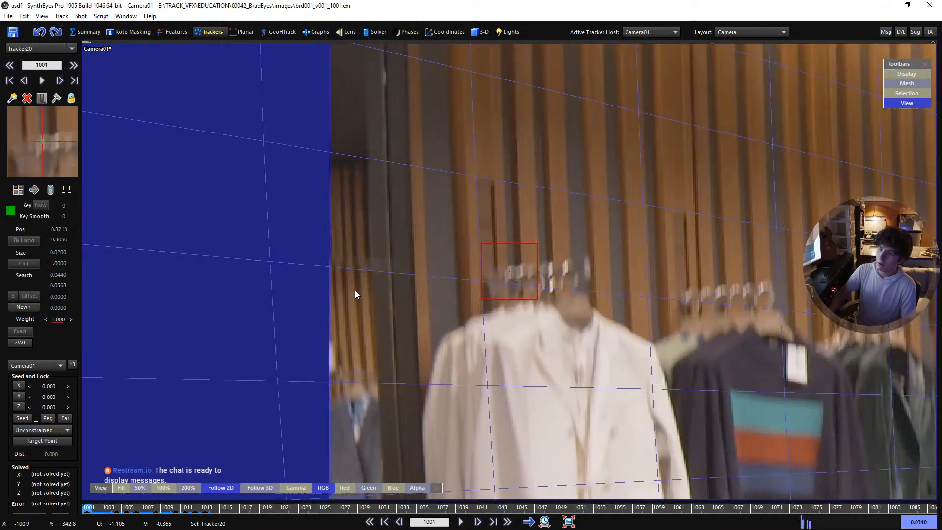
scroll(342, 309, down, 2)
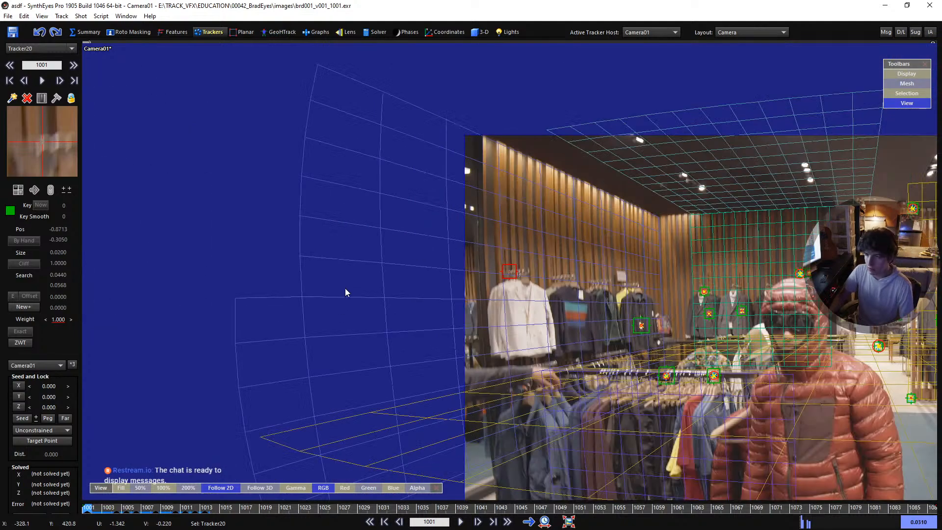
key(m)
key(5)
middle_drag(626, 255, 330, 250)
scroll(199, 145, up, 3)
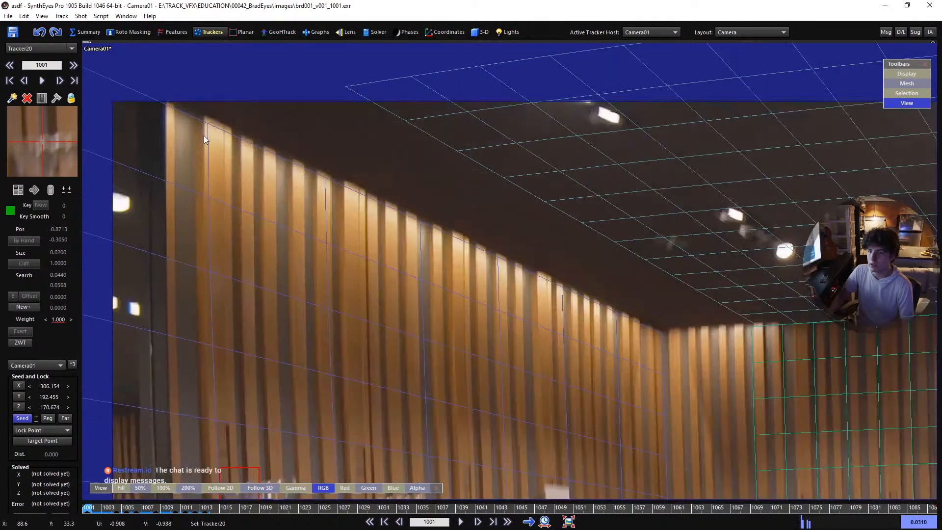
scroll(204, 135, down, 1)
scroll(309, 198, down, 2)
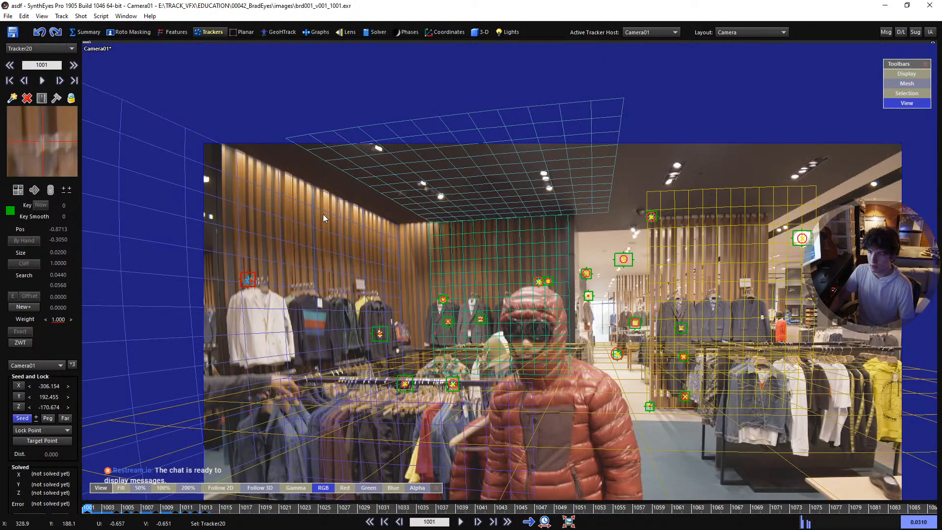
Re-solve the camera with the locked hanger tracker and check the side-wall plane against the slatted wall with the lens lines shown
key(F9)
click(190, 177)
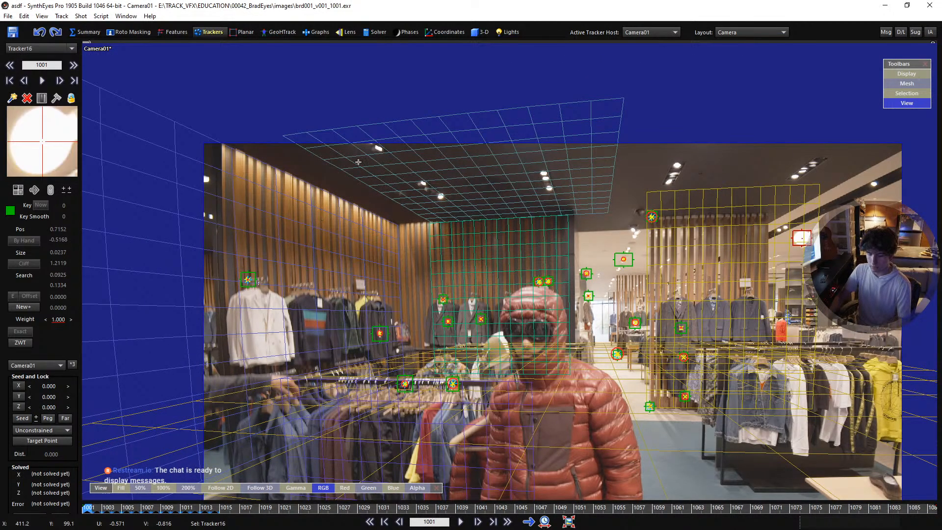
click(341, 34)
scroll(229, 172, up, 2)
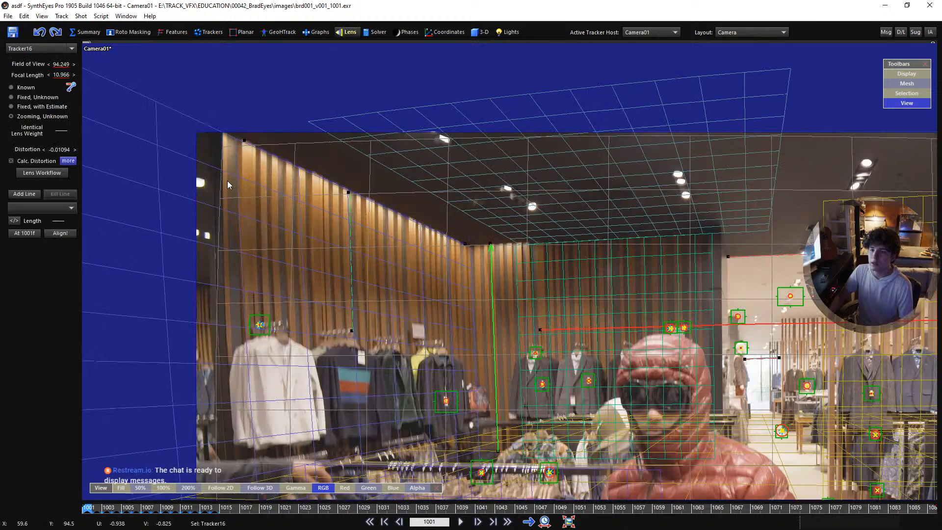
key(ctrl+y)
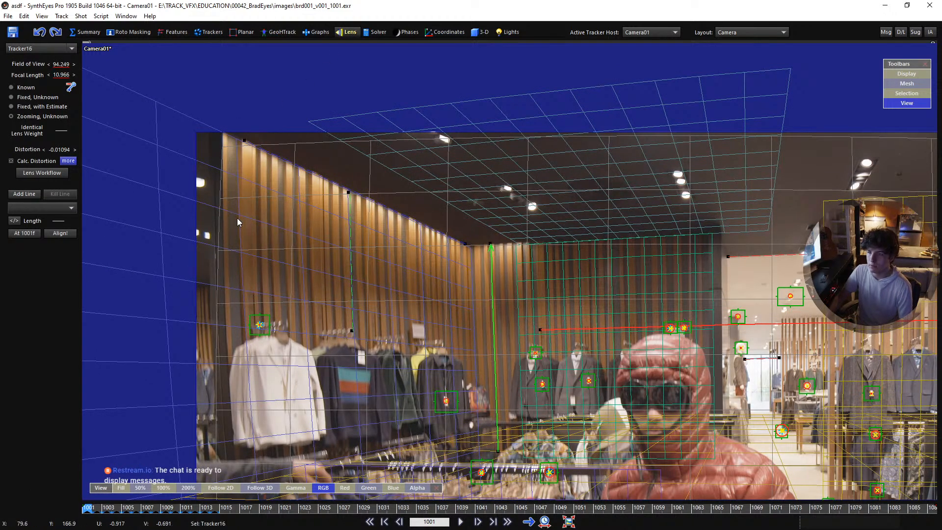
Examine the side-wall grid's alignment in the undistorted perspective view at frame 1001 and during playback
key(8)
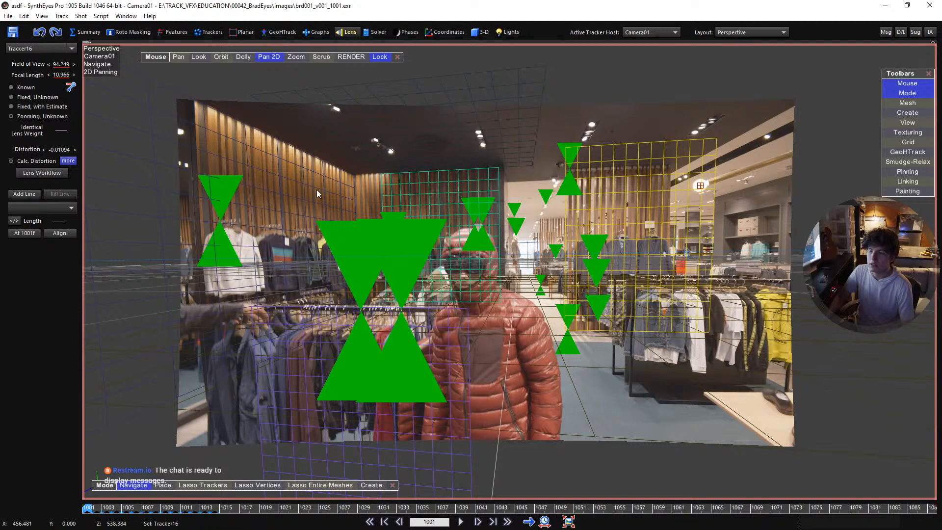
scroll(317, 189, up, 1)
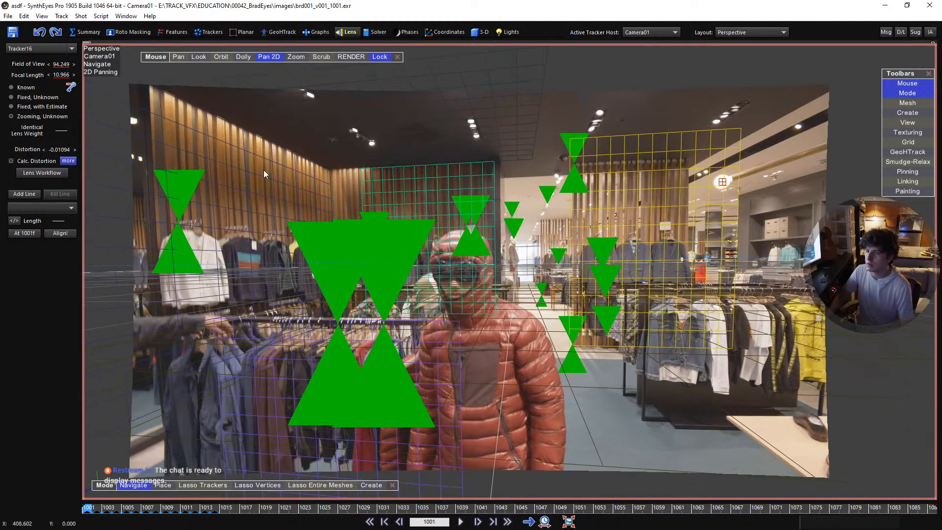
scroll(146, 116, up, 2)
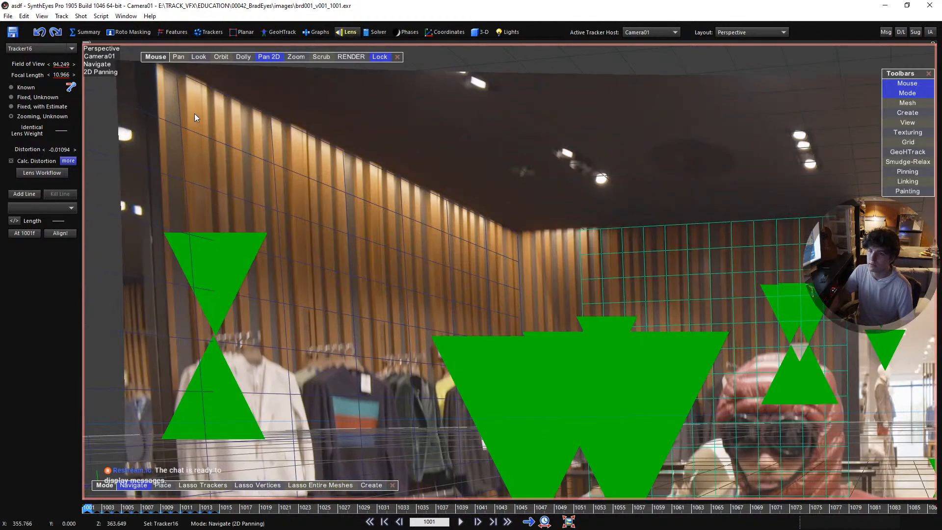
scroll(195, 117, down, 5)
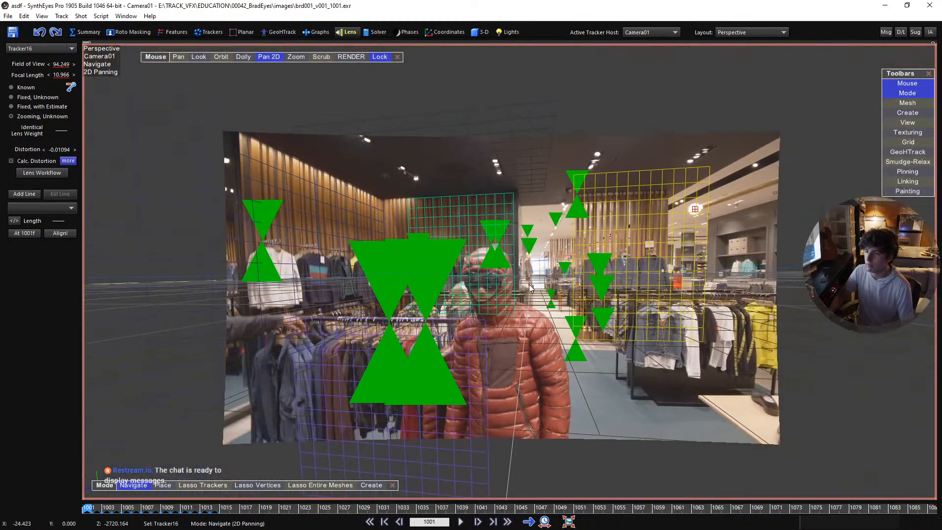
key(space)
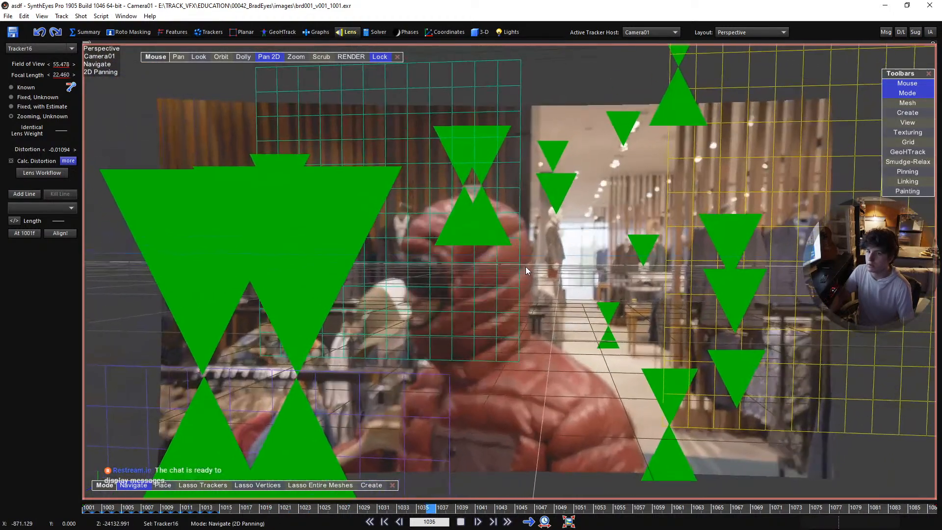
key(space)
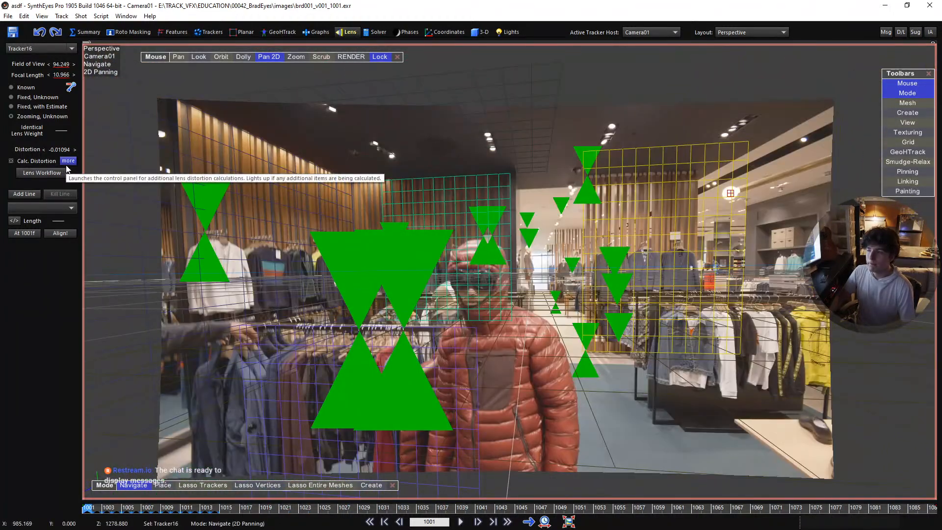
Open the advanced lens controls and play the shot to examine how the quadratic distortion changes with the zoom
click(66, 165)
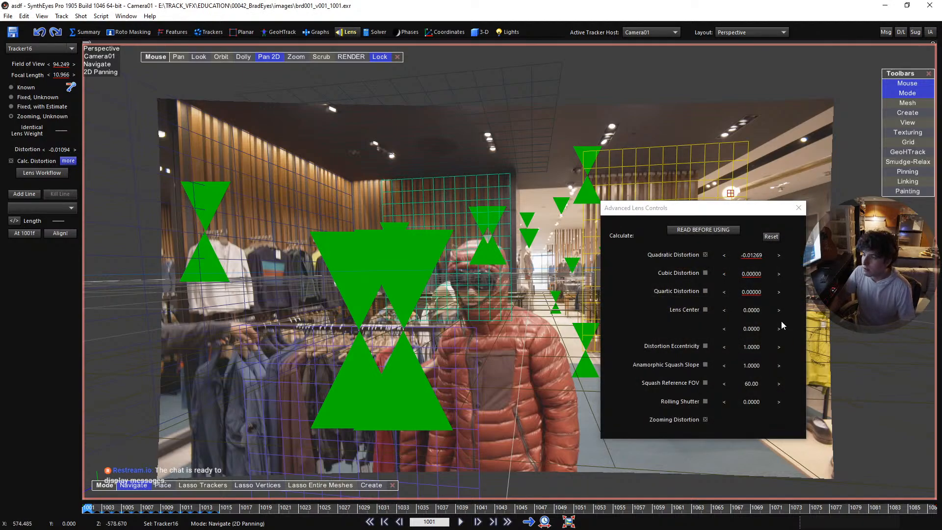
key(space)
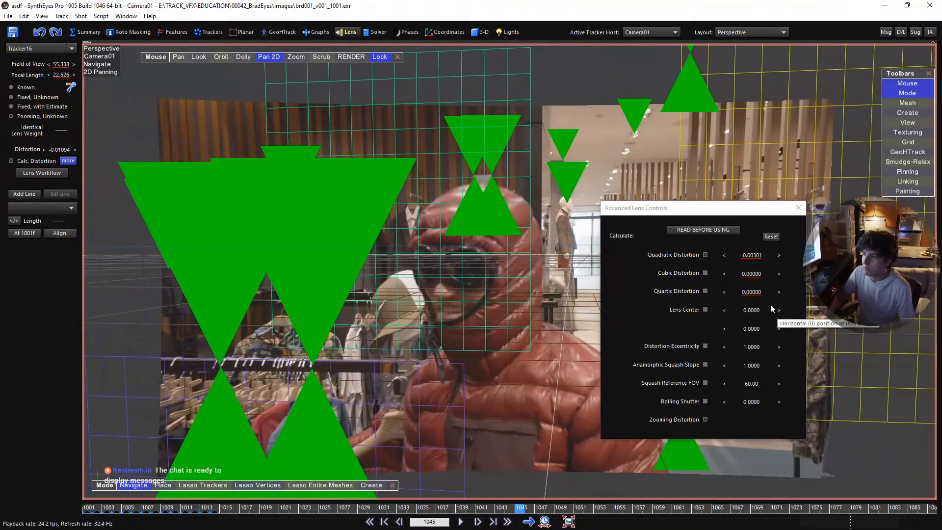
key(a)
click(798, 207)
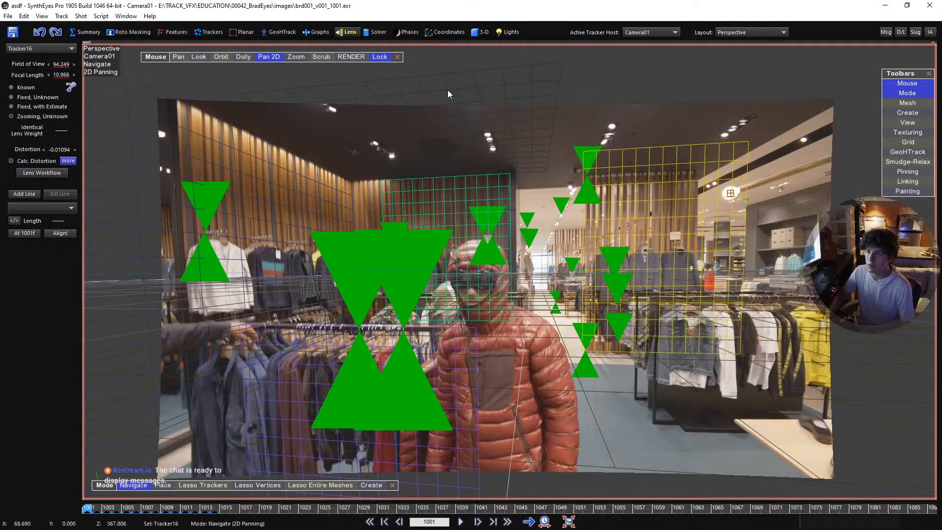
Run the Lens Workflow with Redistorted(2) as the final output and a margin of 2 pixels
click(78, 32)
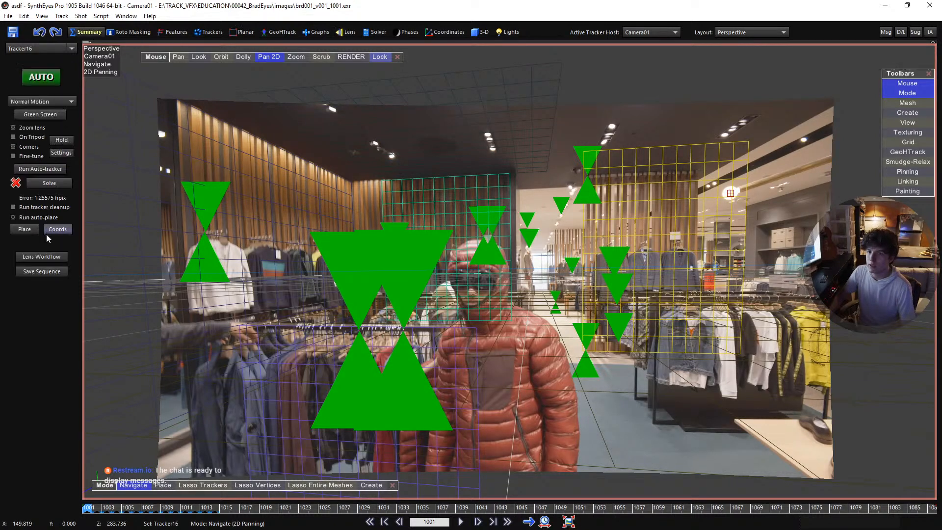
click(55, 258)
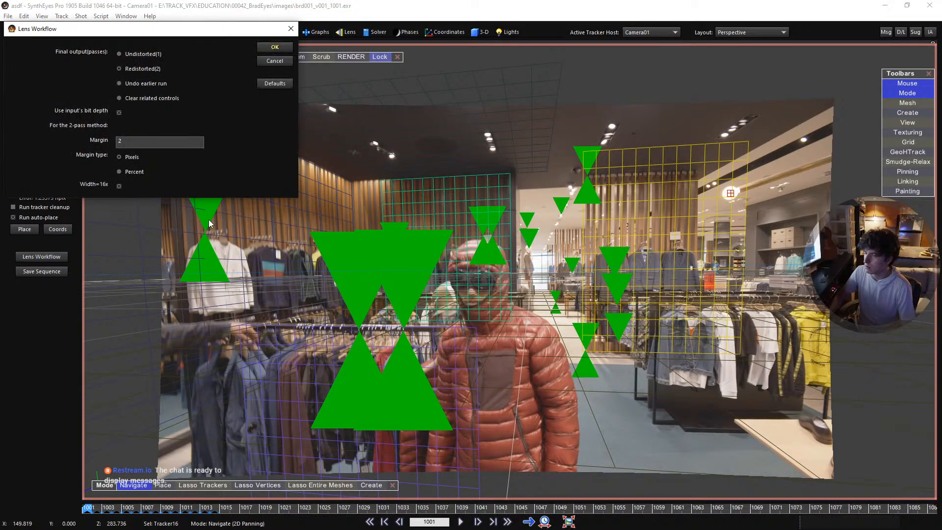
click(269, 49)
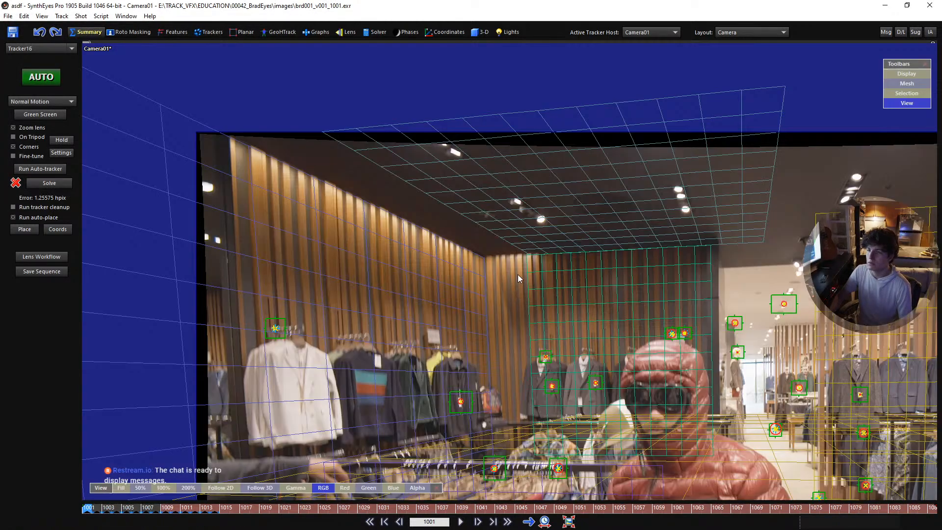
Review the undistorted plate in the camera view and play the shot to check how the planes and trackers line up
scroll(519, 282, down, 1)
middle_drag(524, 314, 319, 188)
scroll(360, 221, down, 1)
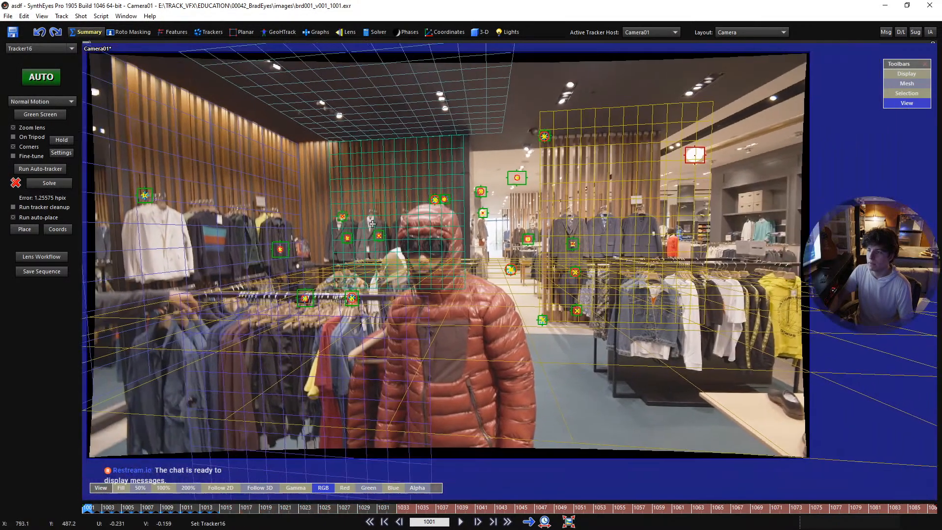
middle_drag(365, 223, 459, 276)
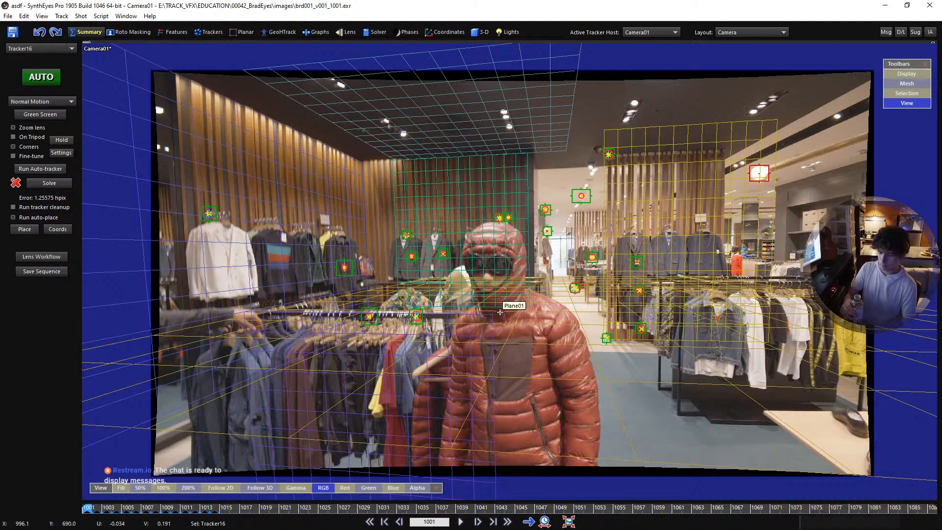
key(space)
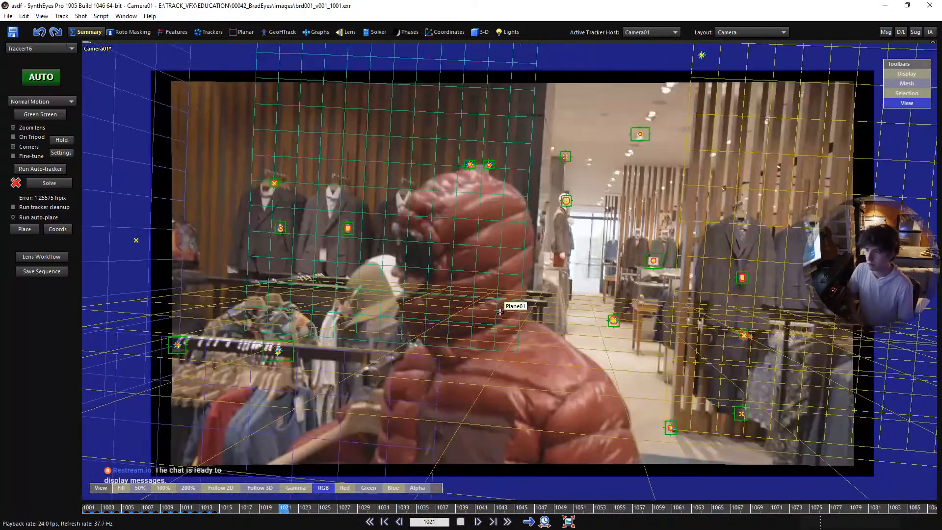
key(space)
key(shift+a)
Examine the solved camera path up close in the Left view of the quad layout while the shot plays
key(q)
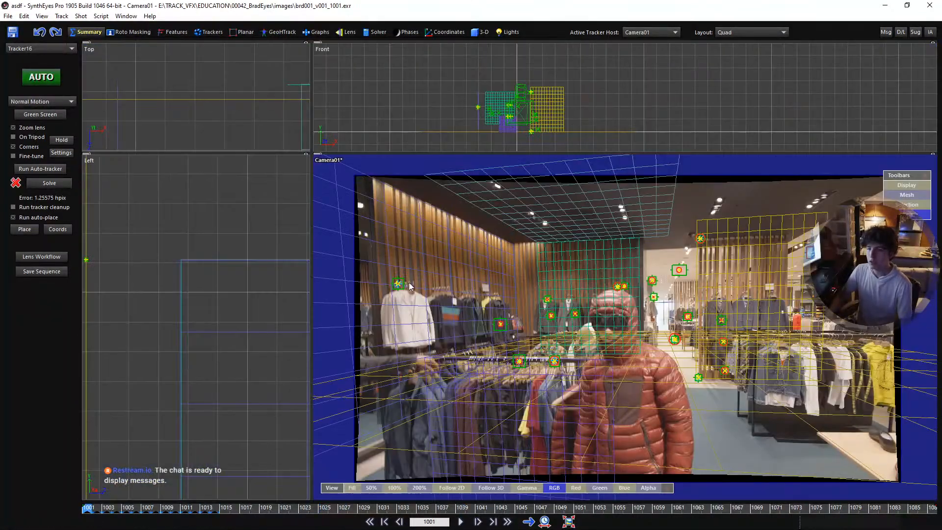
scroll(269, 261, down, 8)
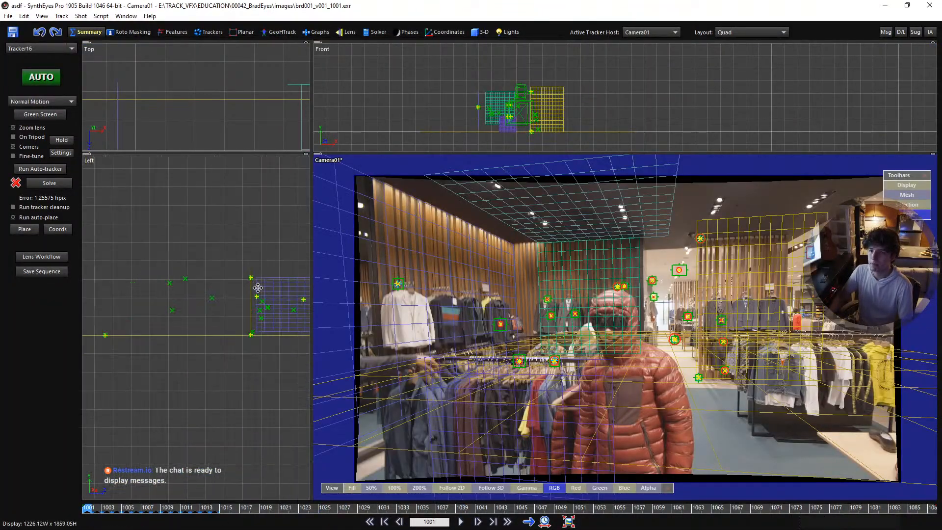
middle_drag(269, 295, 171, 323)
scroll(233, 335, up, 3)
scroll(273, 337, up, 4)
scroll(270, 334, up, 5)
middle_drag(274, 337, 299, 330)
scroll(183, 334, up, 4)
scroll(182, 334, down, 3)
scroll(298, 330, down, 2)
key(space)
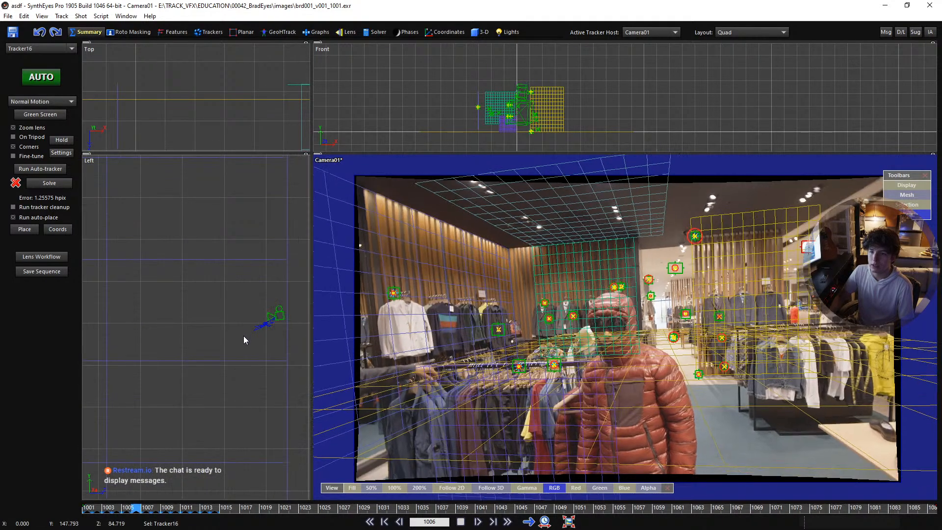
scroll(272, 341, up, 3)
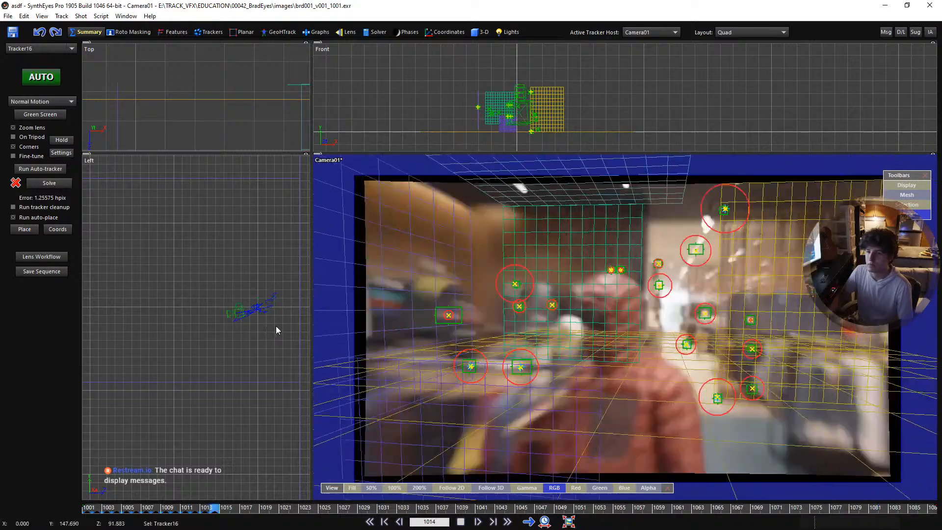
scroll(279, 314, up, 2)
middle_drag(272, 321, 243, 333)
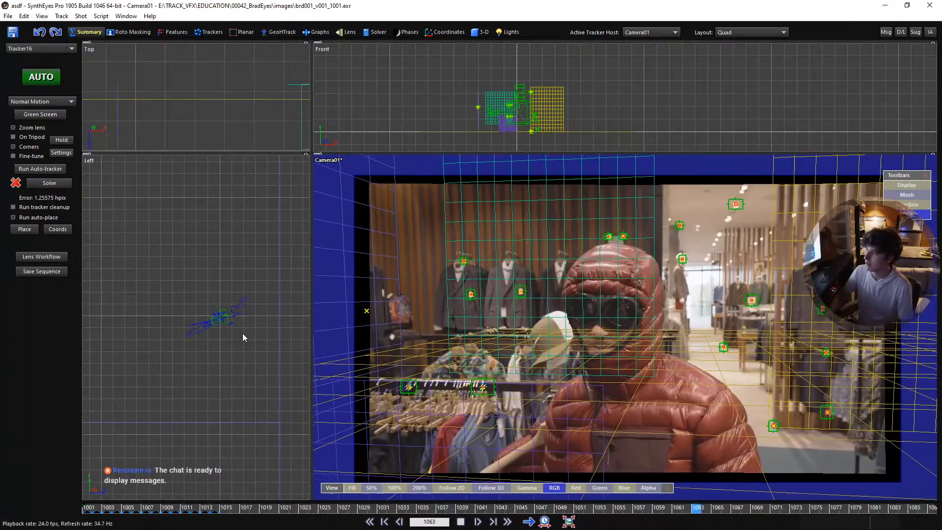
key(space)
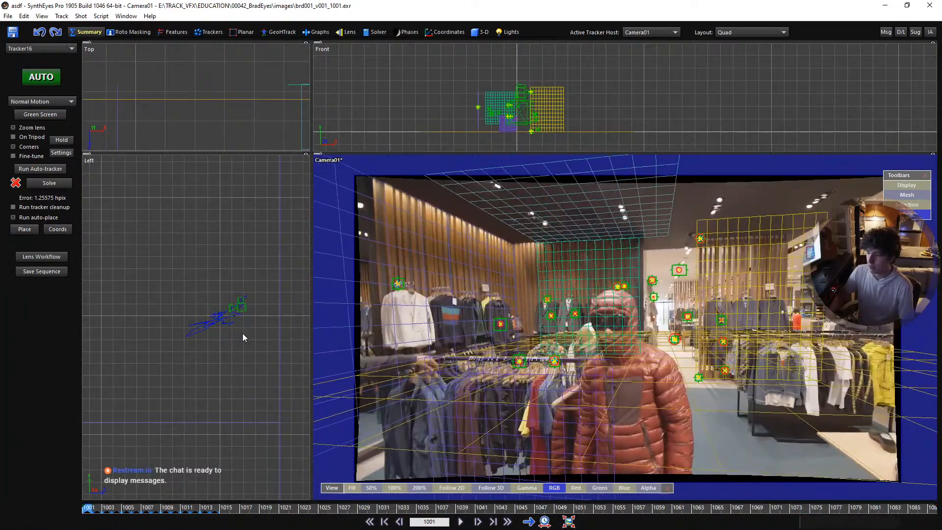
Filter the solved camera path with a frequency of 5 Hz and strength 1, play it back, and reset the filter settings
click(373, 32)
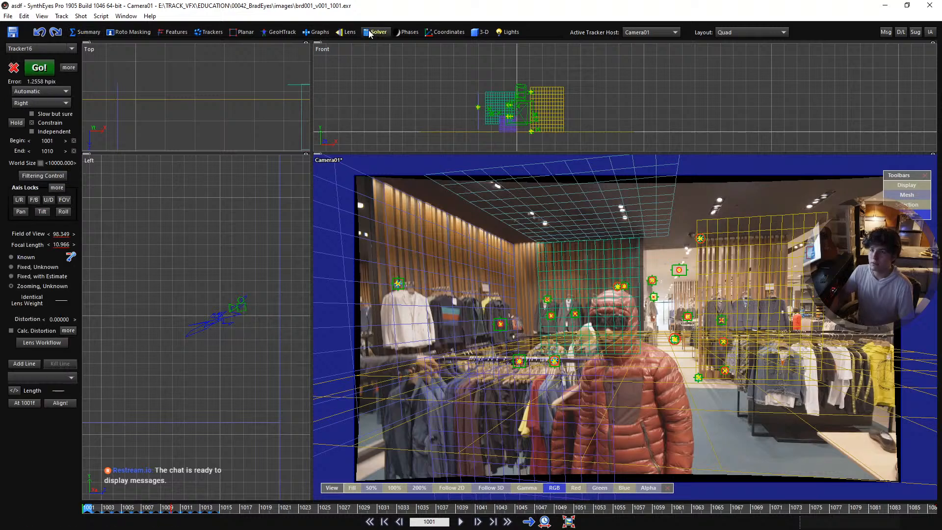
click(63, 175)
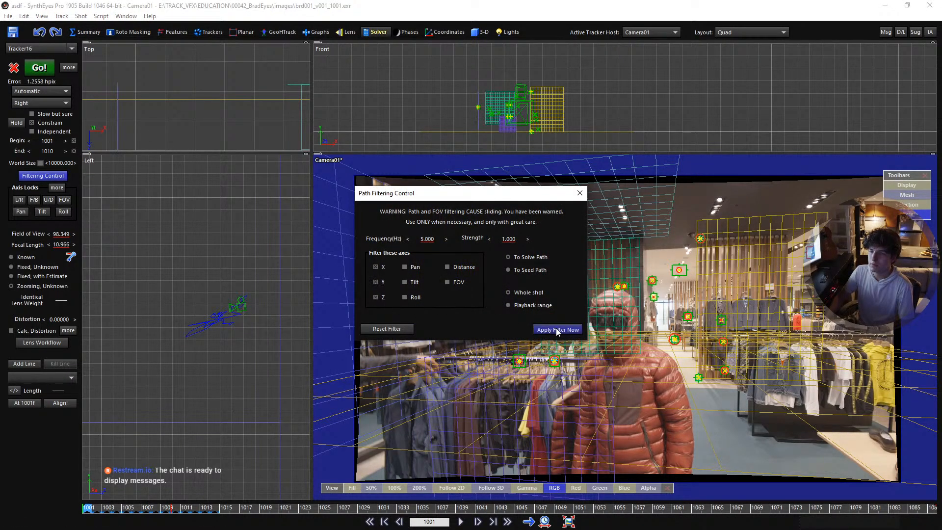
key(space)
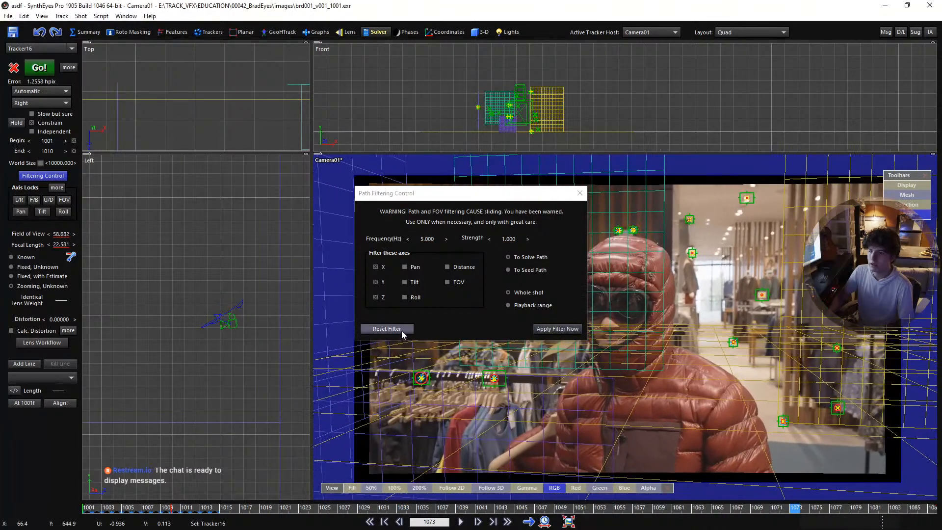
key(shift+a)
click(402, 328)
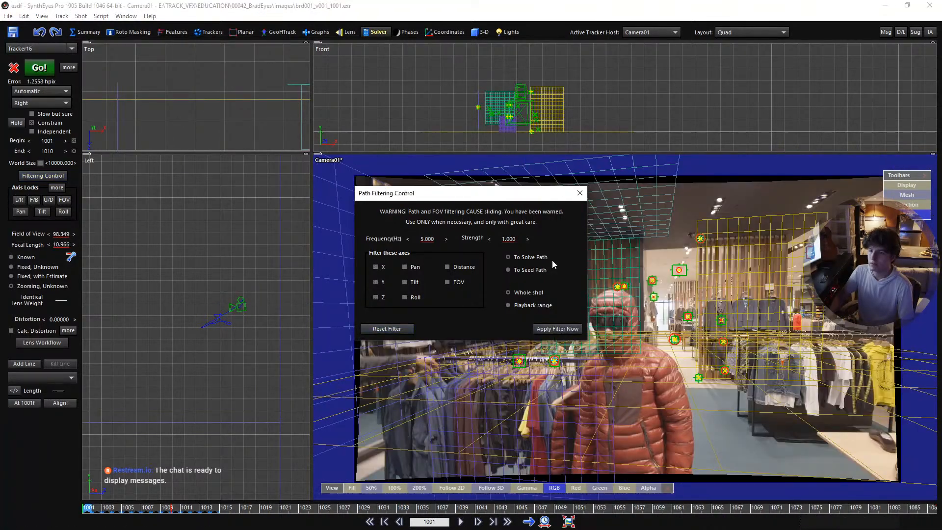
click(579, 197)
Re-solve Camera01 in Refine mode with all position axes locked to a seed path taken from the solved path
click(42, 91)
click(46, 131)
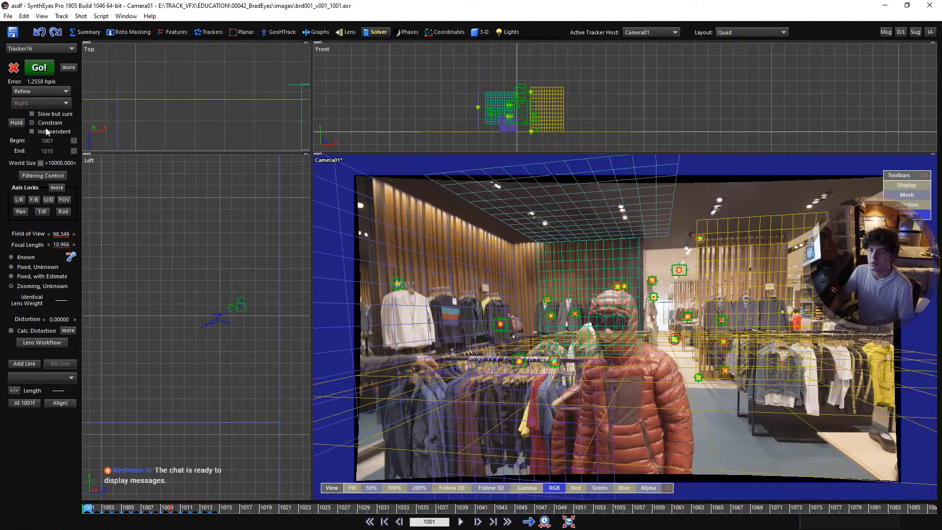
click(56, 187)
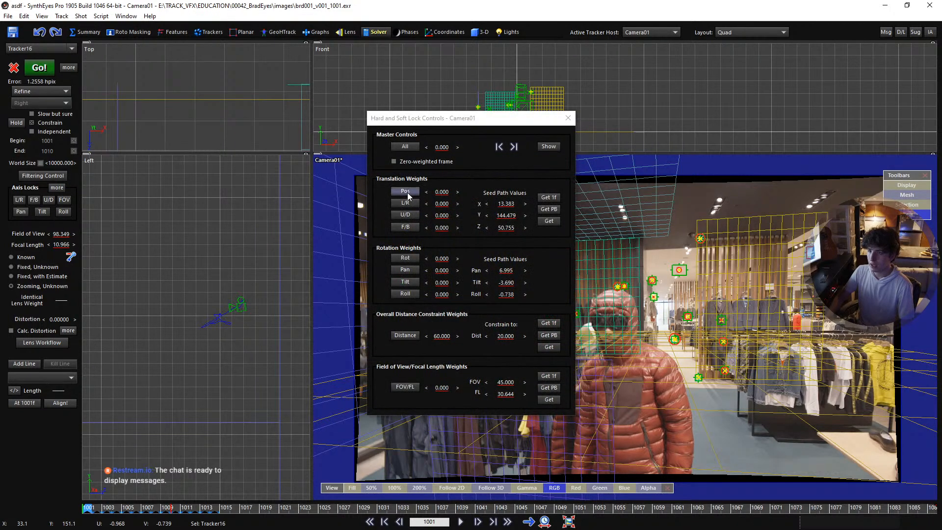
click(548, 222)
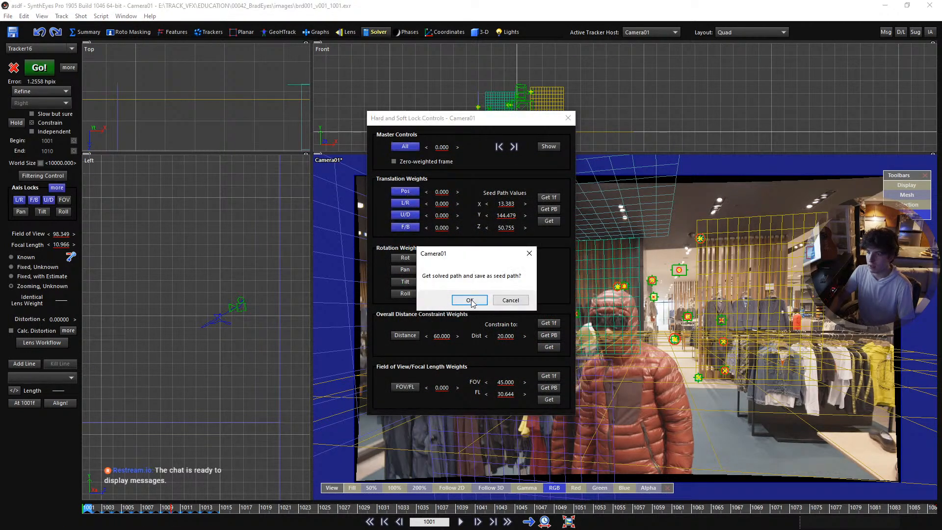
key(Return)
click(568, 119)
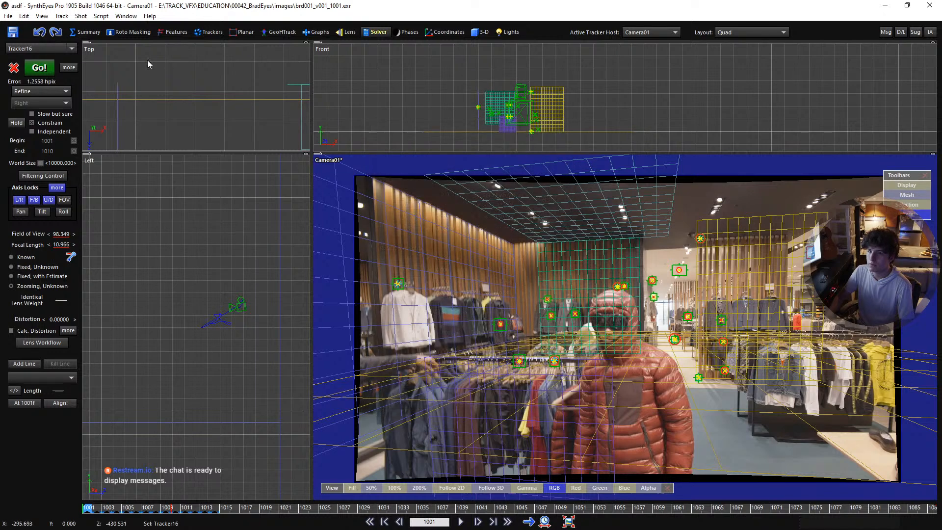
click(39, 69)
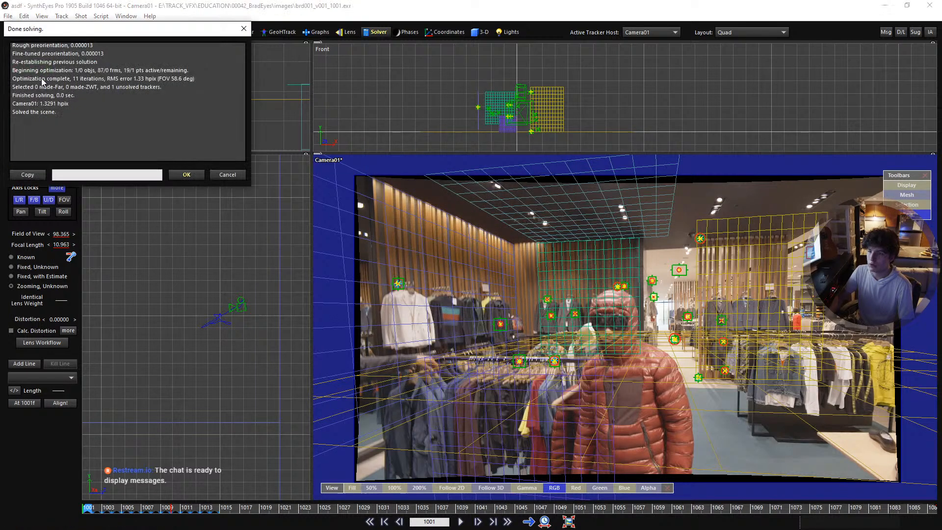
click(184, 175)
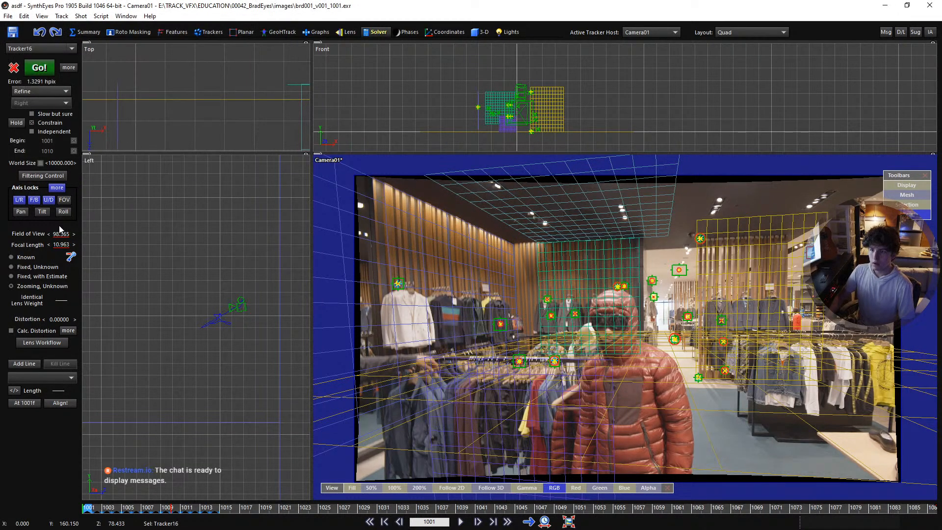
Play the refined shot in the full camera view from frame 1001 to check how the planes and trackers stick
key(5)
scroll(560, 316, down, 1)
key(space)
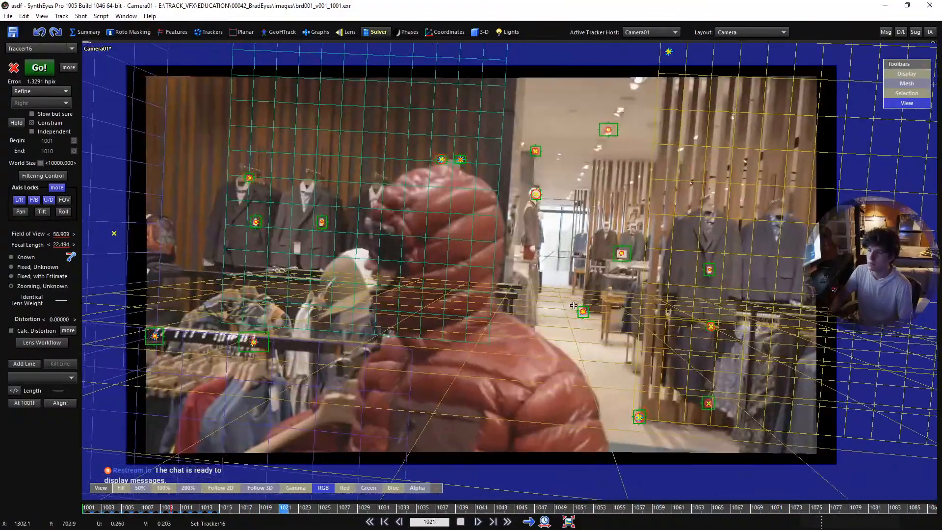
key(space)
key(Home)
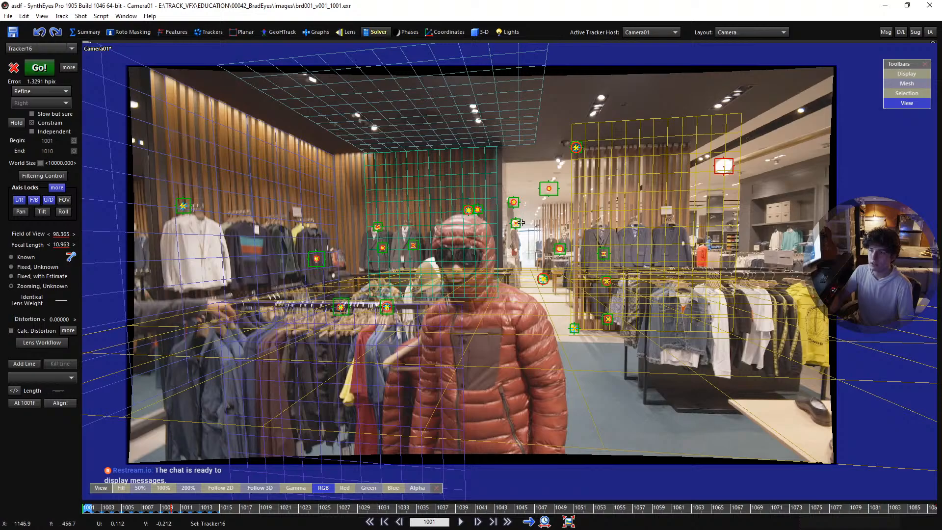
key(space)
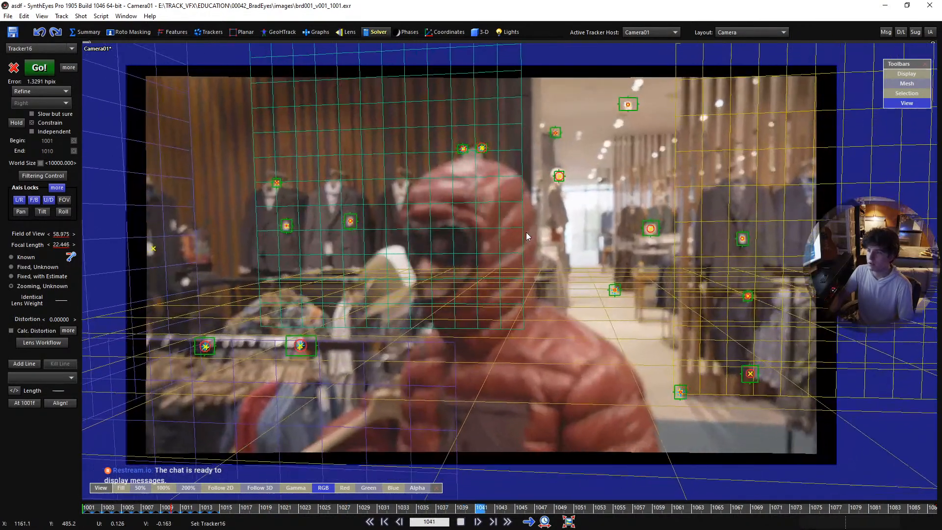
key(space)
key(Home)
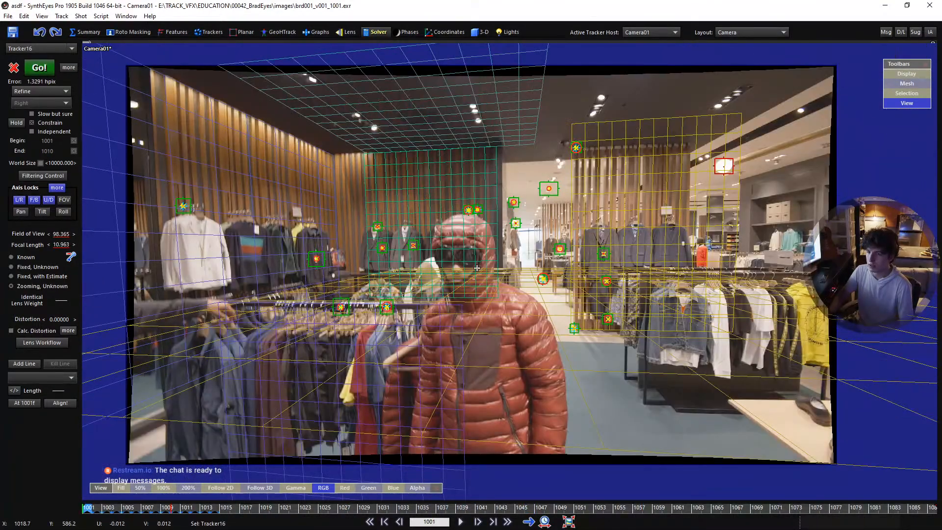
key(p)
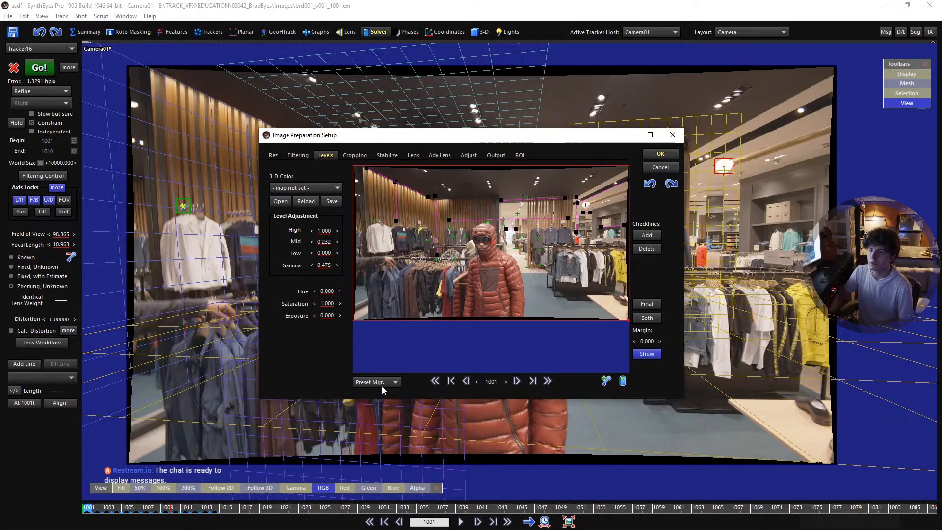
click(382, 382)
click(417, 329)
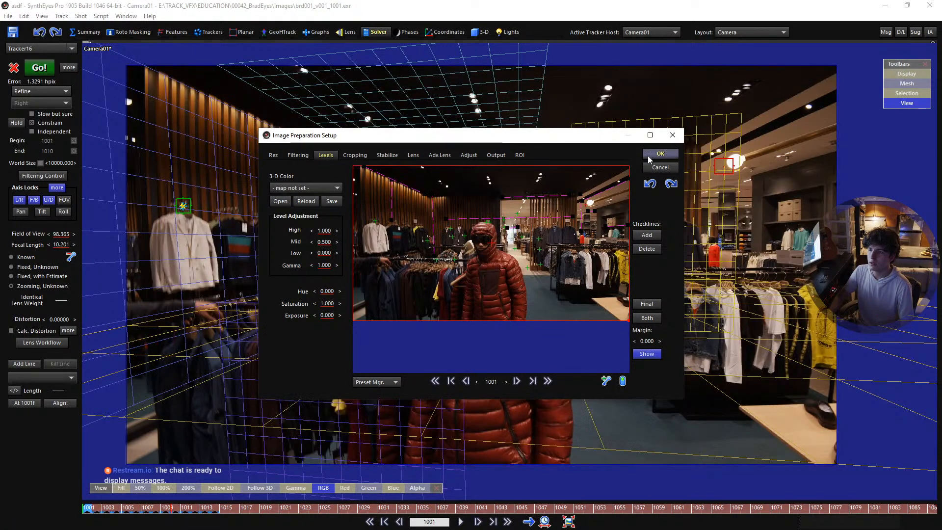
click(657, 167)
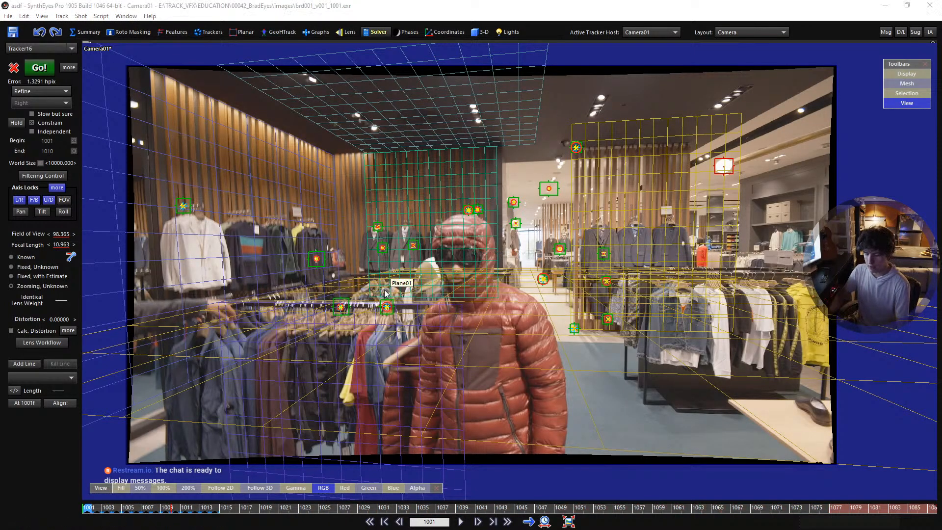
Restore the plate's level adjustment to a mid of 0.5 and a gamma of 1, and play the shot
key(p)
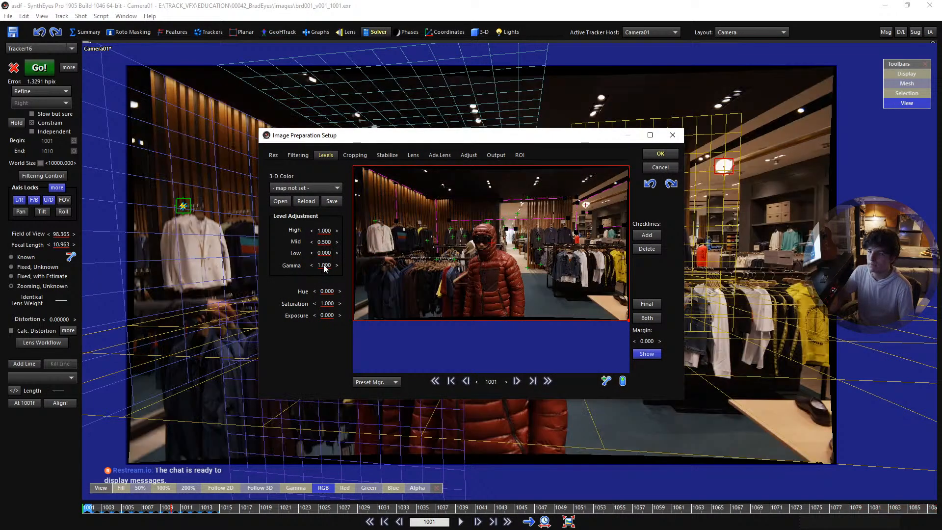
click(659, 167)
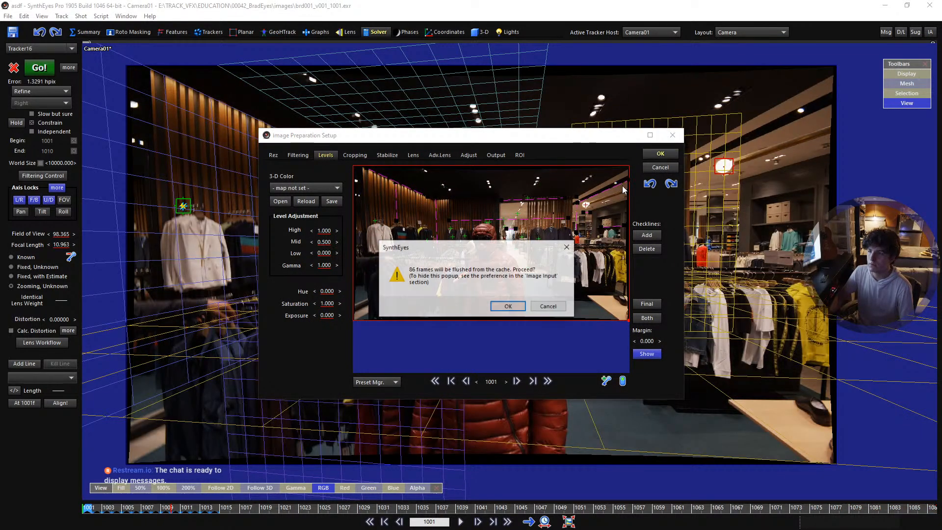
click(504, 303)
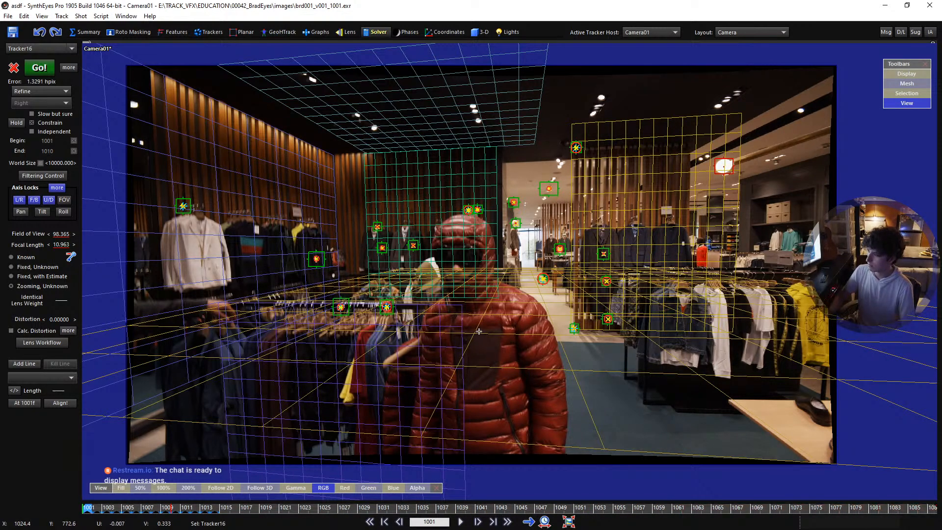
key(space)
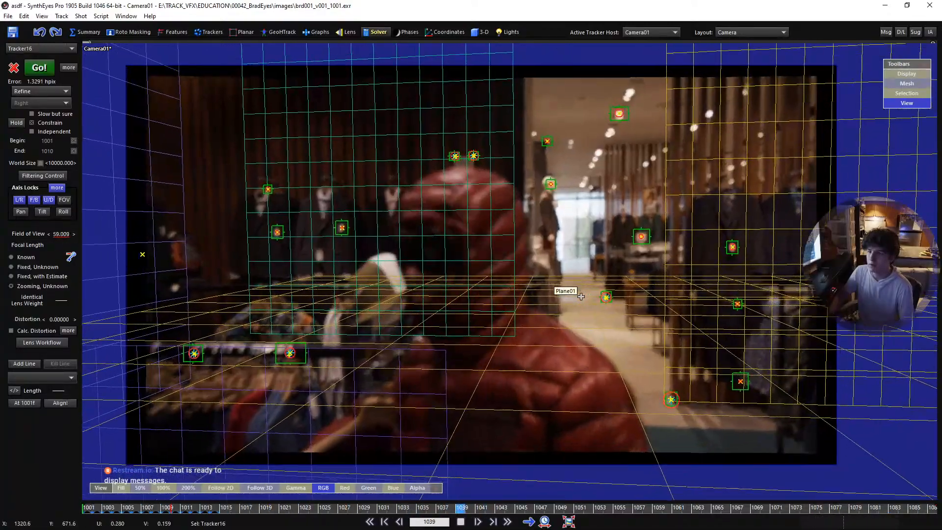
key(shift+a)
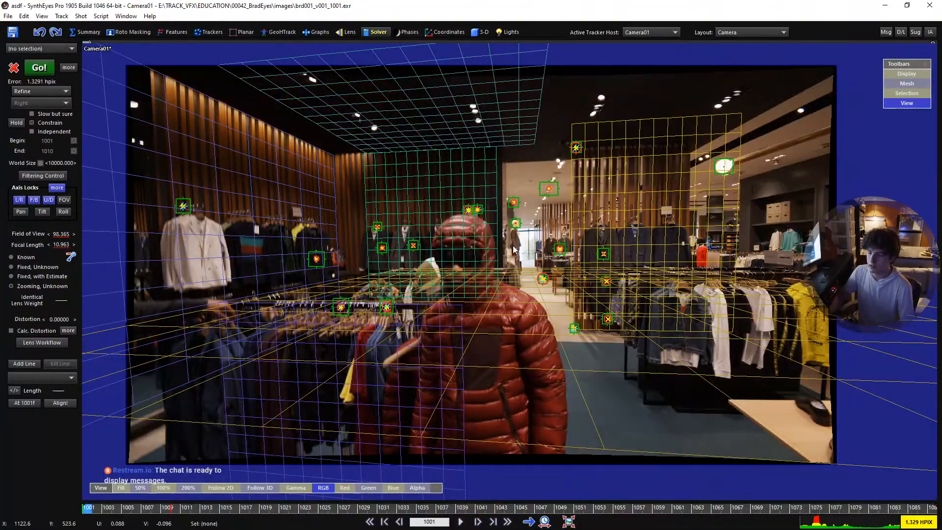
Hide the meshes in the camera view and add a moving object to the shot
key(m)
click(79, 16)
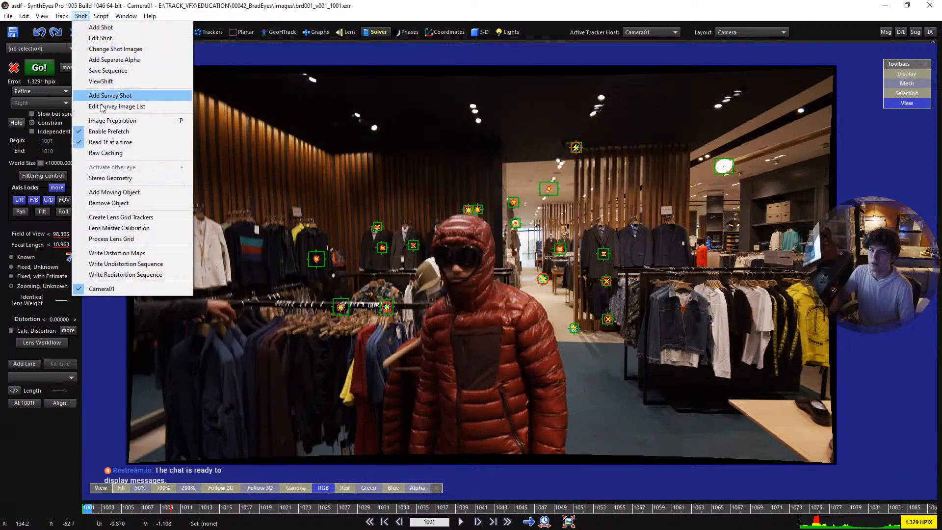
click(125, 194)
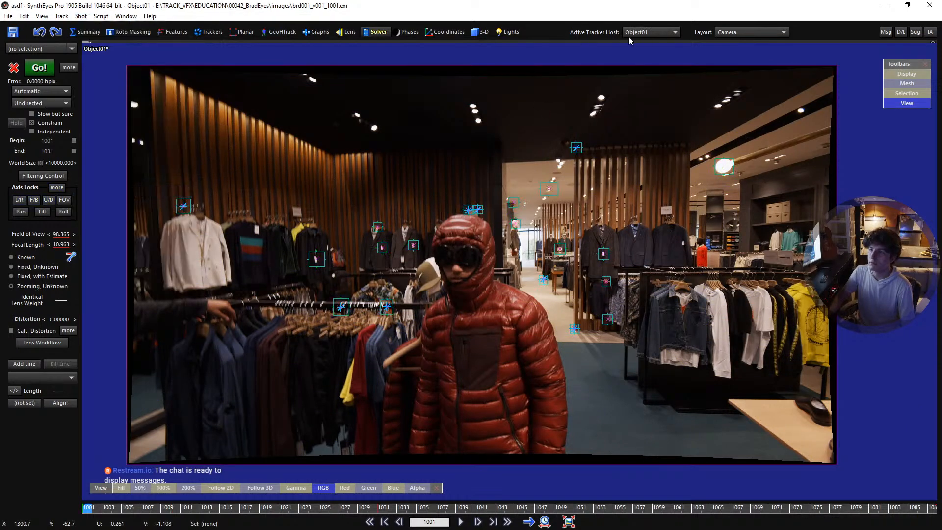
Place a tracker on the man's nose at frame 1001 and enlarge its search area to about 0.0653 by 0.0944
scroll(467, 271, up, 5)
key(c)
click(419, 269)
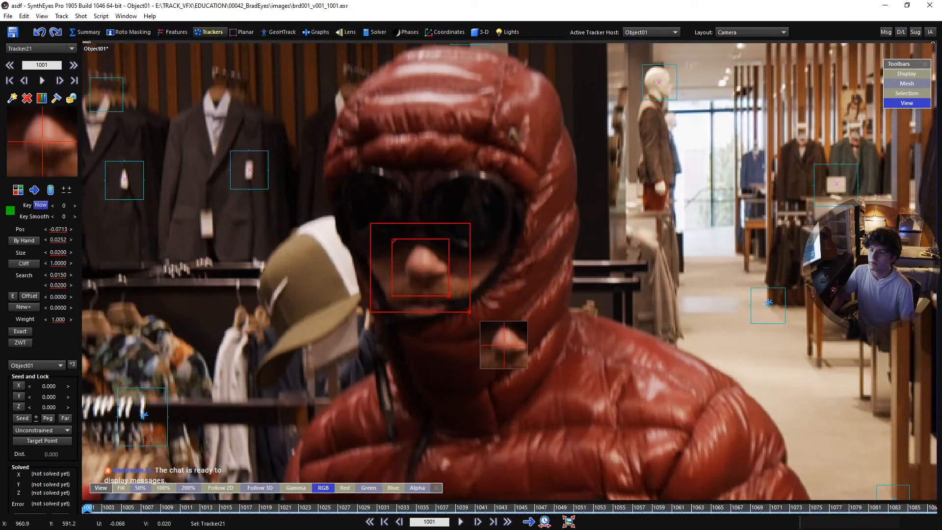
drag(527, 354, 541, 371)
Keep the view centred on the nose tracker and track it forward to frame 1013, correcting its position on the nose tip
key(5)
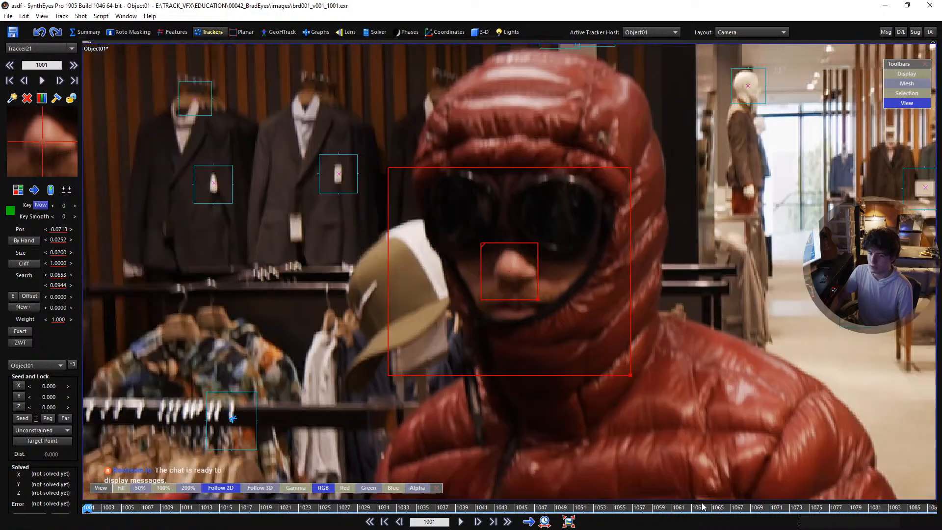
scroll(703, 507, down, 9)
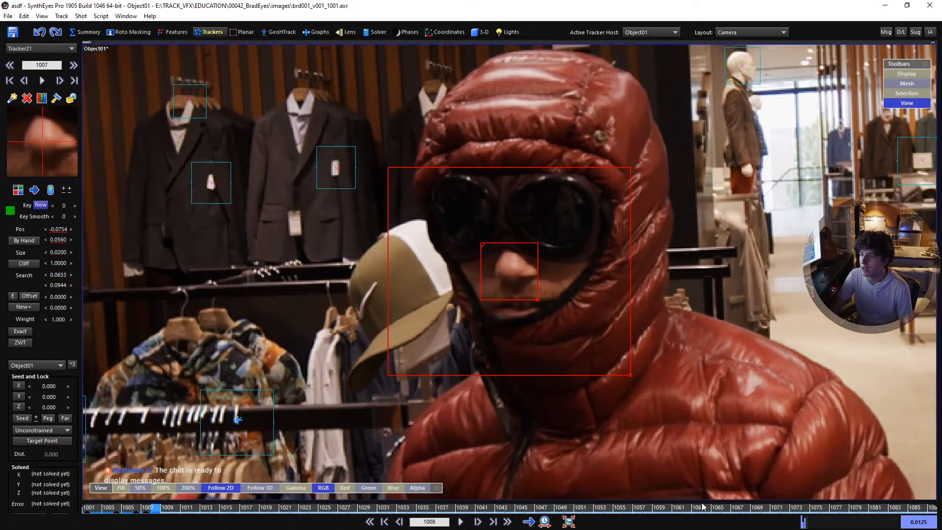
scroll(703, 507, down, 1)
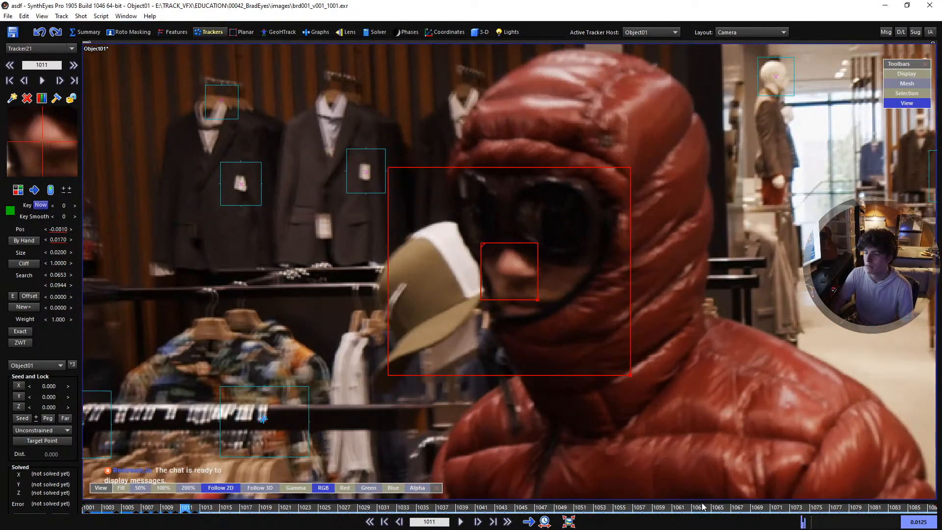
scroll(44, 142, down, 1)
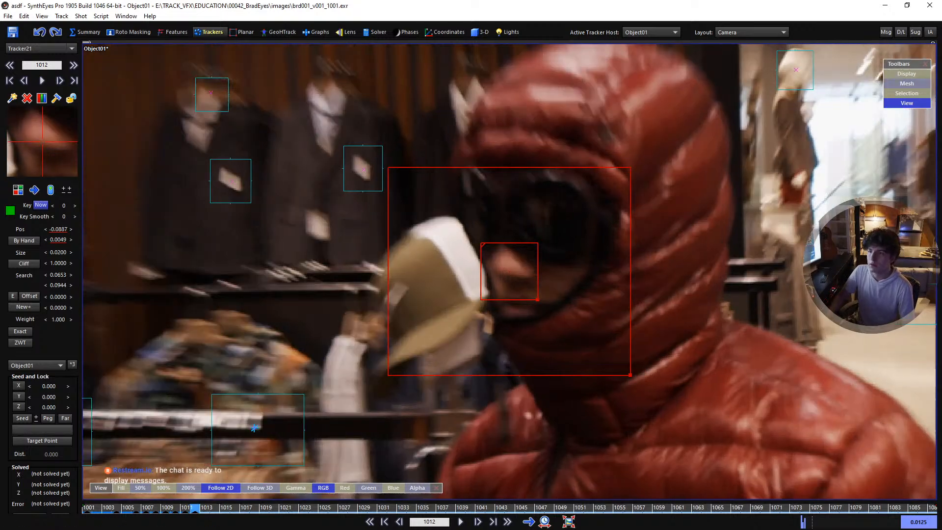
drag(42, 142, 51, 142)
scroll(47, 142, down, 1)
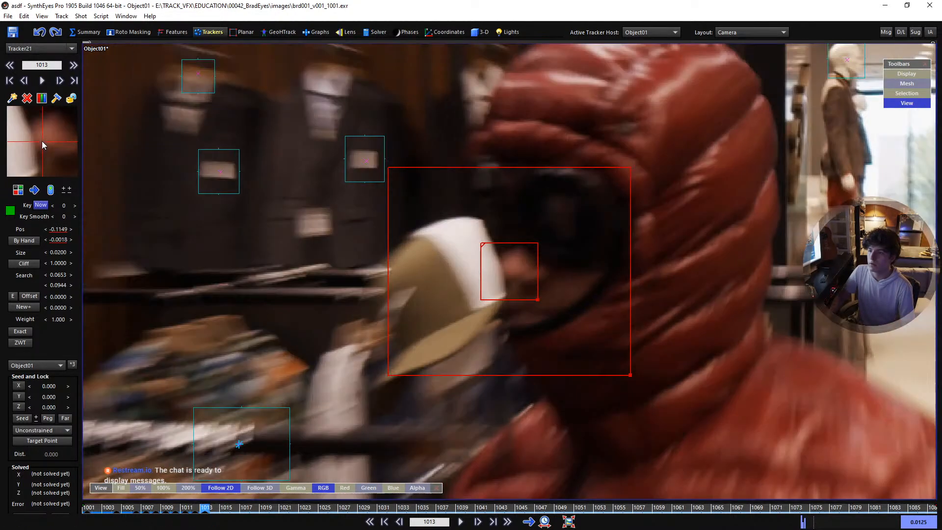
scroll(42, 141, down, 1)
drag(42, 142, 43, 141)
Track the nose forward through the fast head turn to frame 1022, correcting the tracker on the nose tip at frame 1018
scroll(41, 140, down, 1)
scroll(42, 142, down, 1)
scroll(43, 142, down, 1)
scroll(42, 140, up, 1)
scroll(43, 142, down, 1)
scroll(43, 142, down, 1)
scroll(42, 142, down, 1)
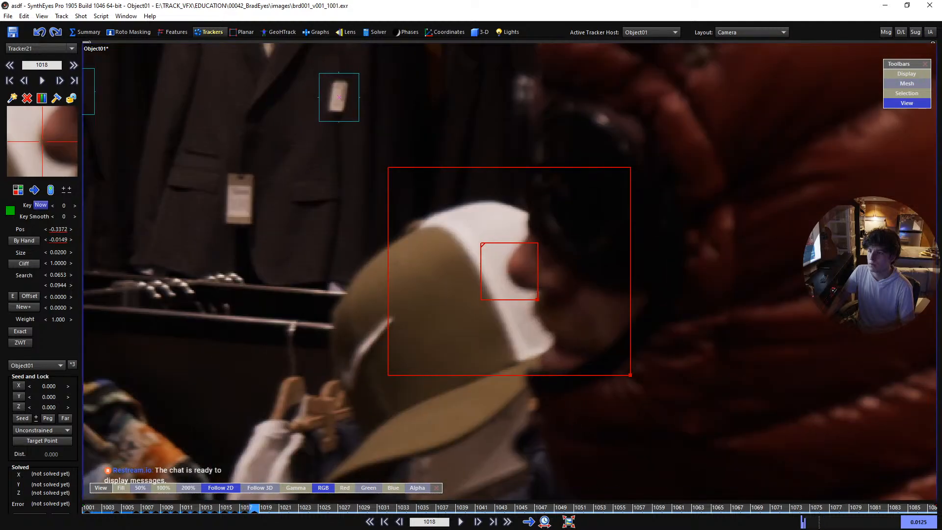
click(43, 141)
key(d)
key(d)
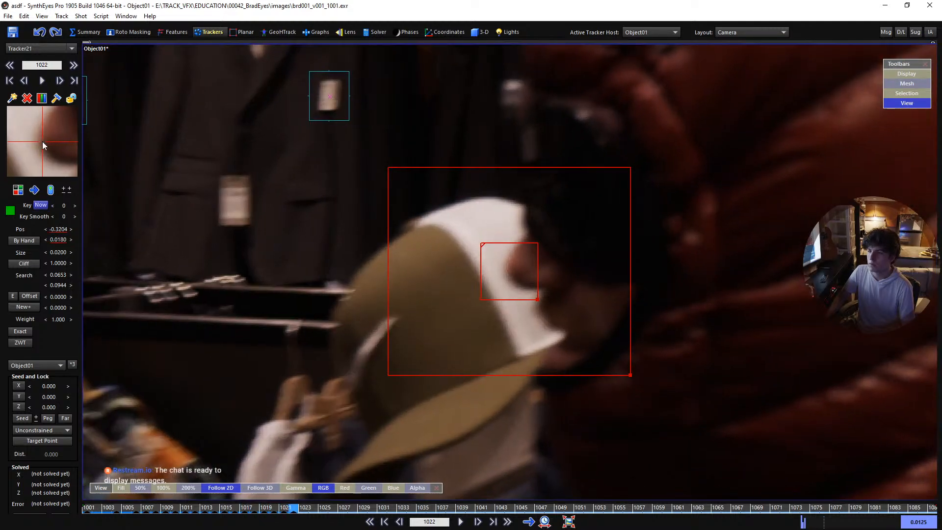
Continue tracking the nose tip frame by frame in profile to frame 1027
key(d)
key(d)
key(d)
key(d)
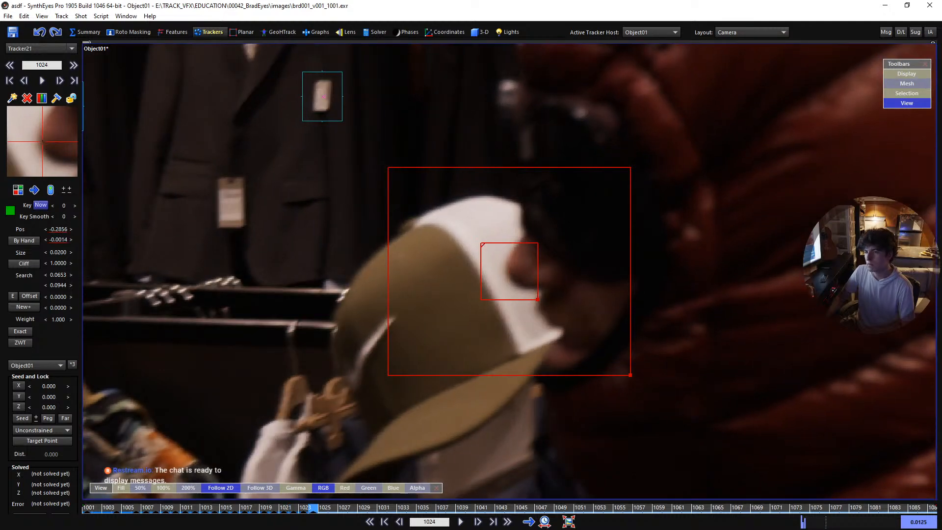
key(d)
key(d)
key(d)
key(d)
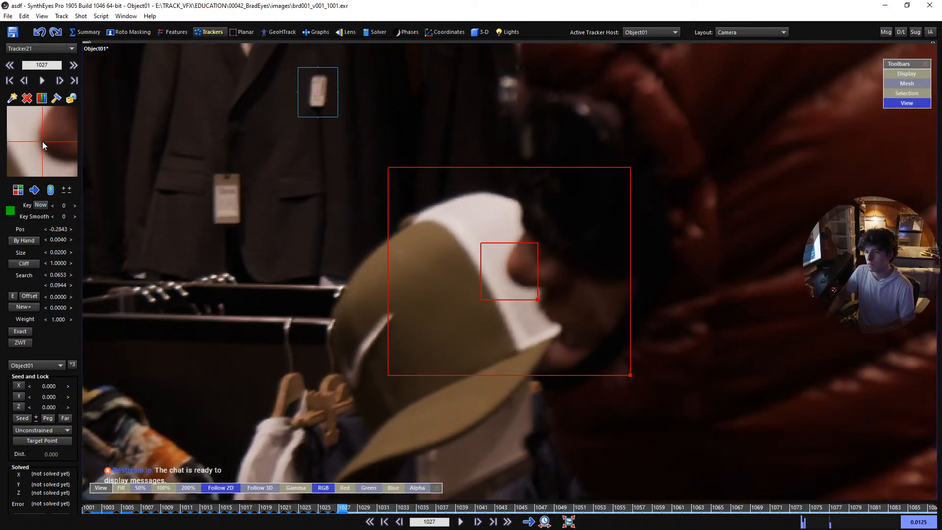
Nudge the tracker back onto the nose tip where it drifts between frames 1027 and 1033, tracking forward to frame 1033
click(42, 141)
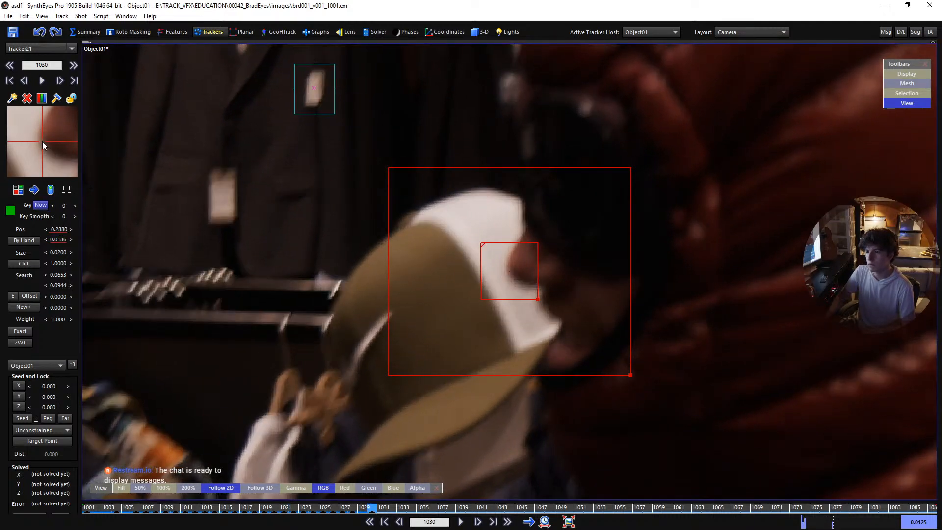
key(d)
key(d)
click(42, 141)
key(d)
key(d)
key(d)
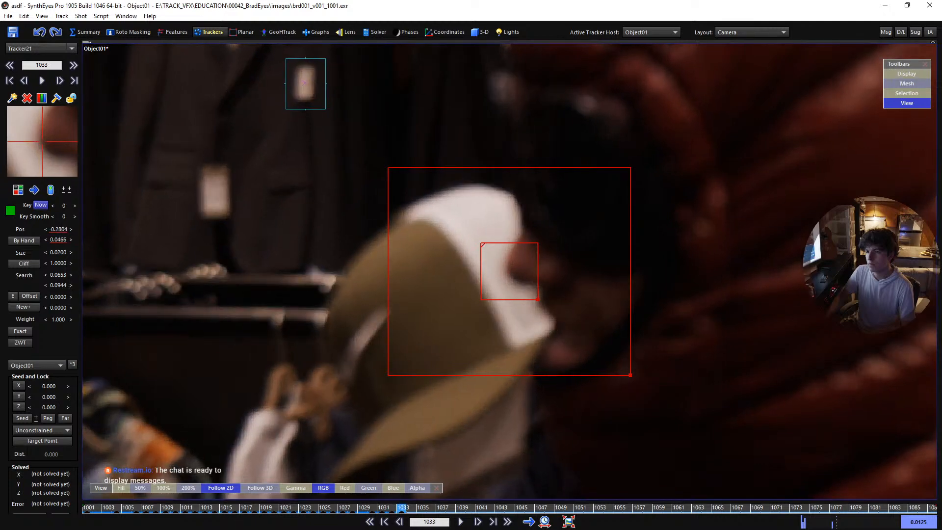
Track the blurred nose from frame 1033 to frame 1037, realigning the tracker by hand on the nose tip along the way
click(43, 142)
key(d)
click(42, 141)
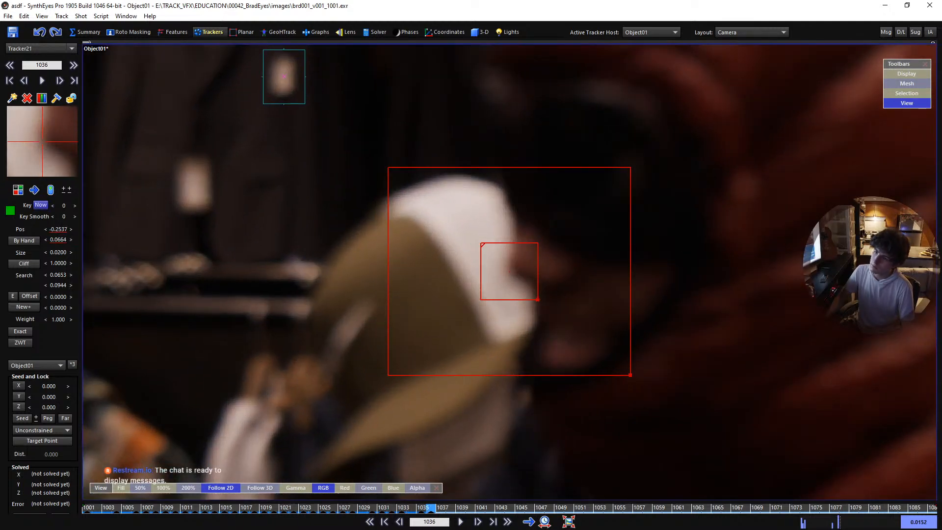
key(d)
key(d)
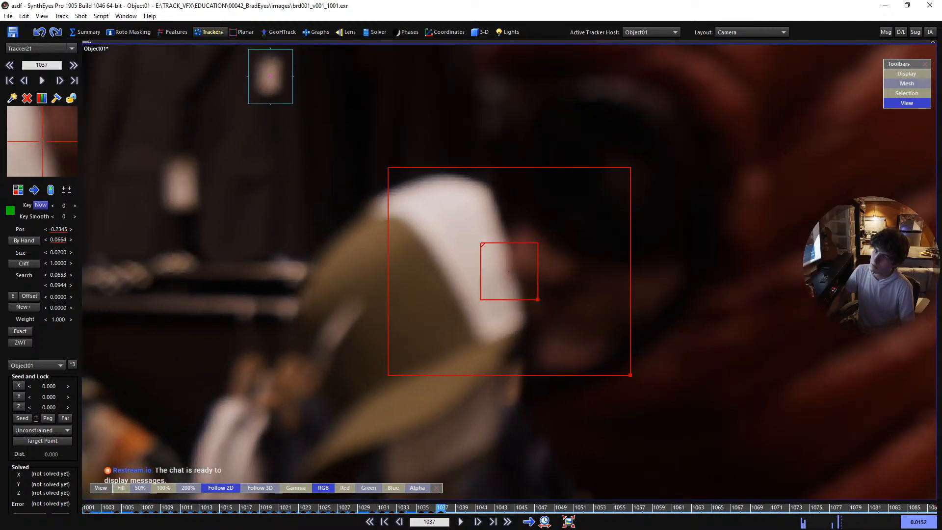
click(43, 141)
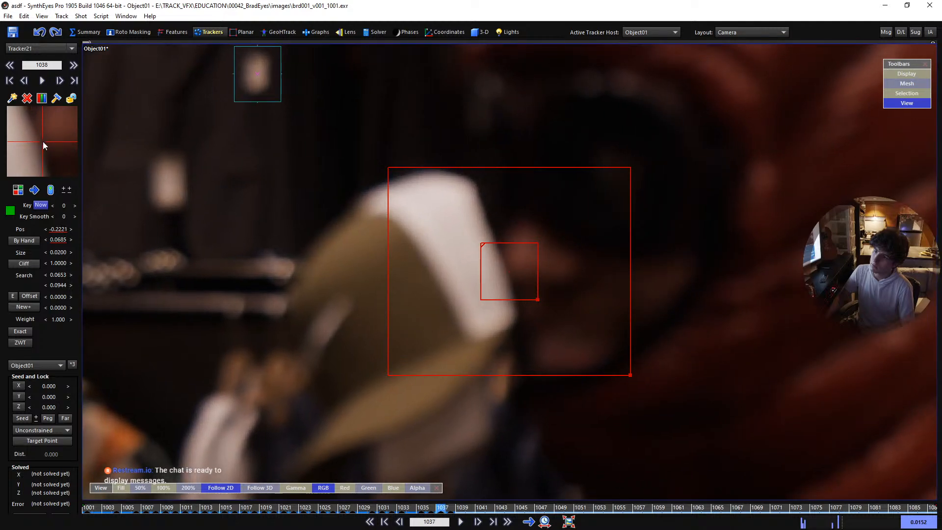
click(42, 142)
Step back to recheck the frames around 1037 and readjust the nose tracker's position up to frame 1038
key(s)
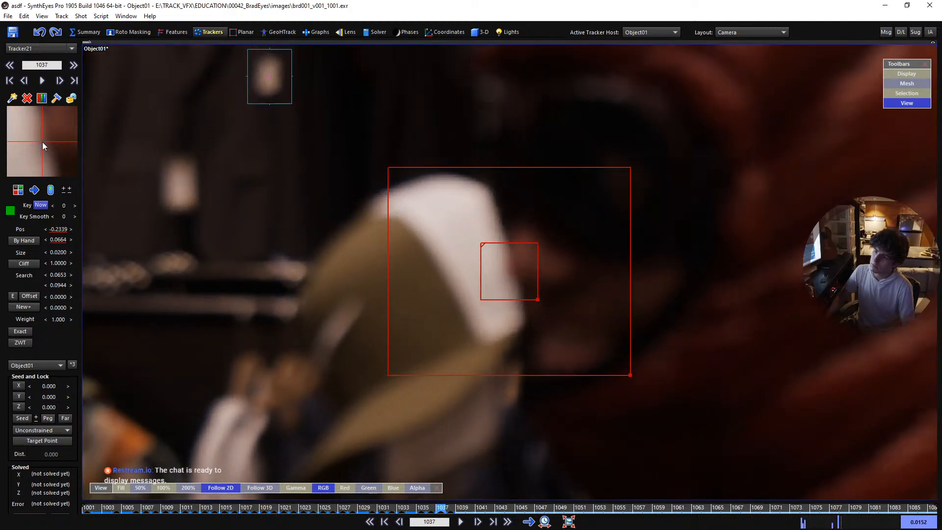
key(s)
key(s)
key(d)
key(d)
click(36, 149)
key(d)
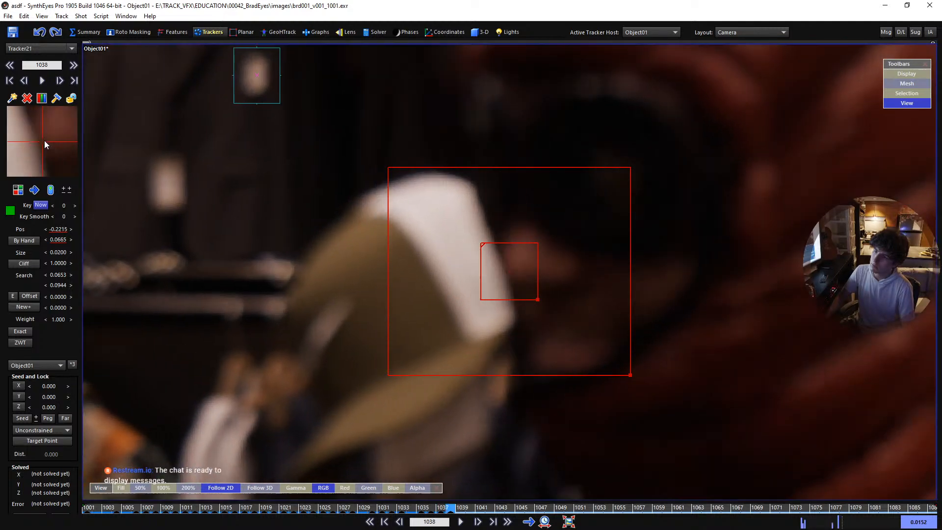
click(44, 140)
Correct the nose tracker's position just past frame 1038 and track it forward to frame 1041
key(d)
mouse_move(46, 142)
mouse_down()
mouse_move(37, 150)
mouse_move(44, 140)
mouse_up()
key(s)
key(d)
key(d)
key(d)
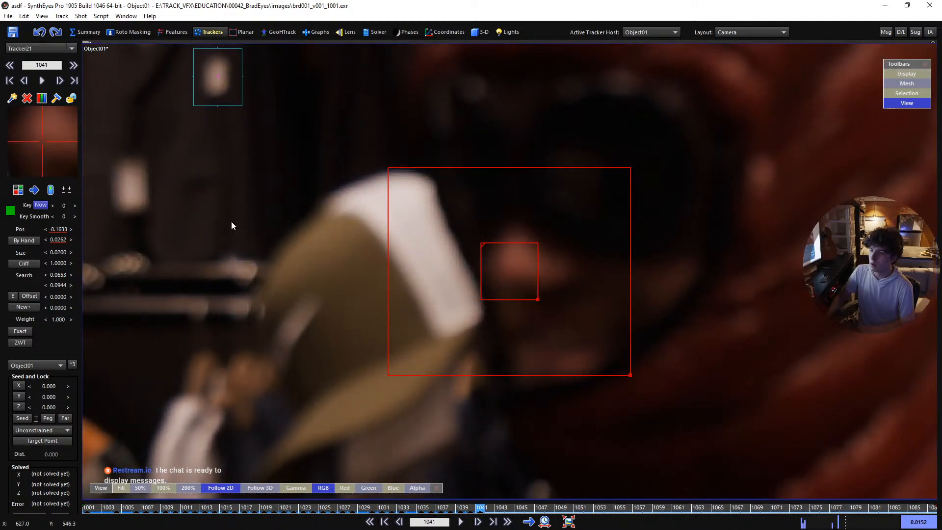
Track the nose forward frame by frame to frame 1049 as the face turns back to the camera
key(d)
key(d)
key(d)
key(d)
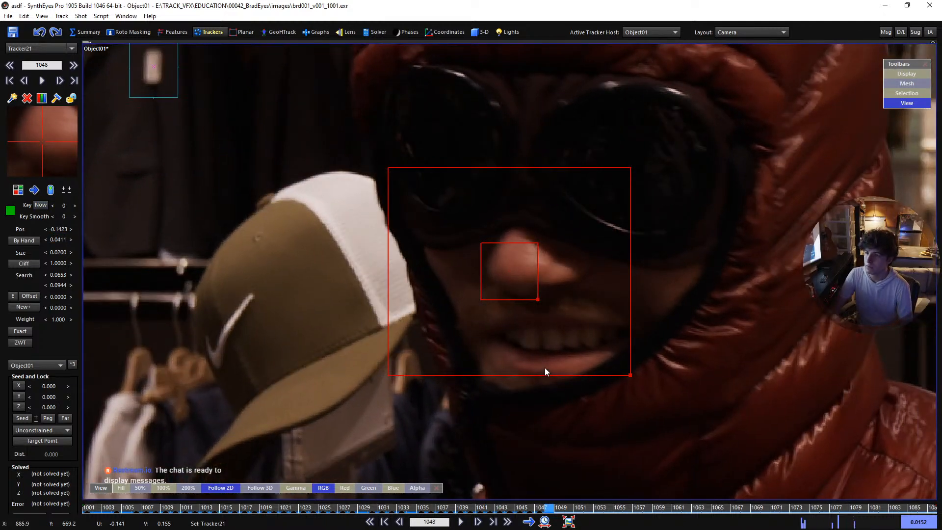
key(d)
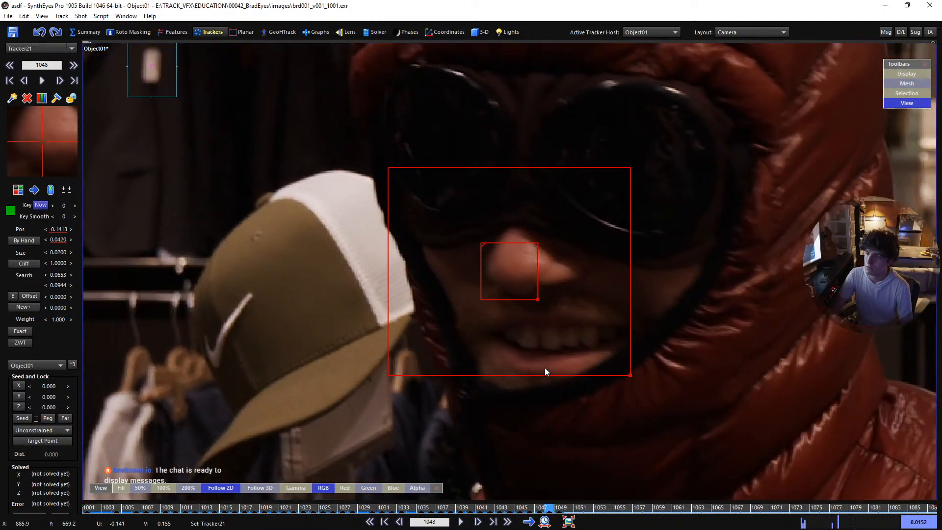
key(d)
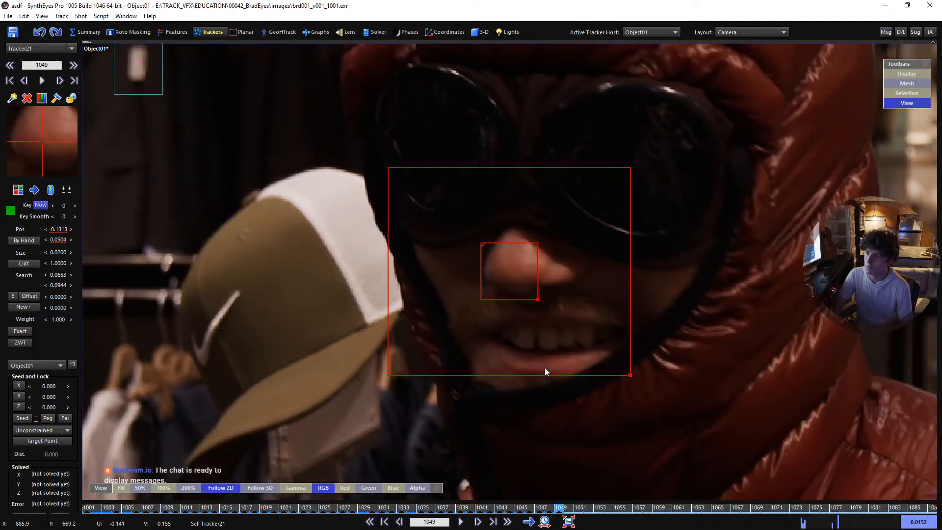
key(d)
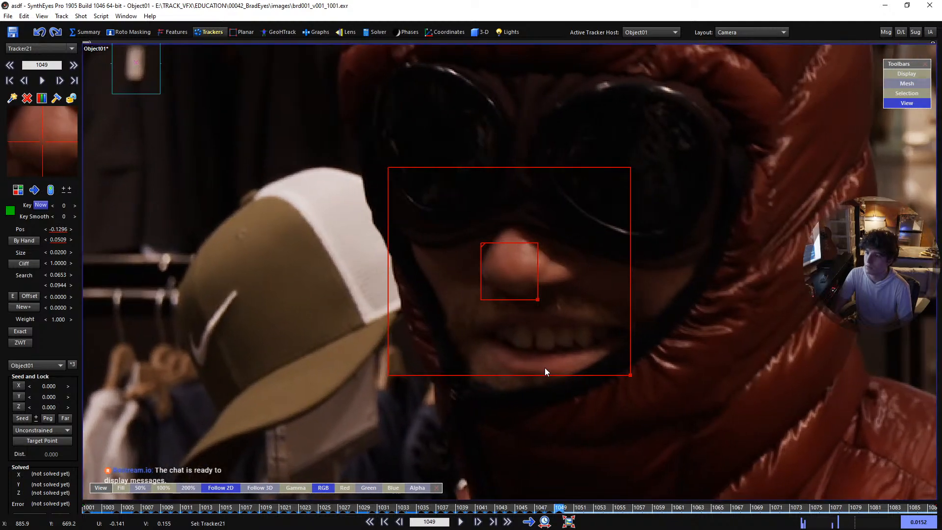
Continue the nose track from frame 1049 to frame 1053
key(d)
key(d)
key(d)
key(d)
key(d)
key(d)
key(d)
key(d)
key(d)
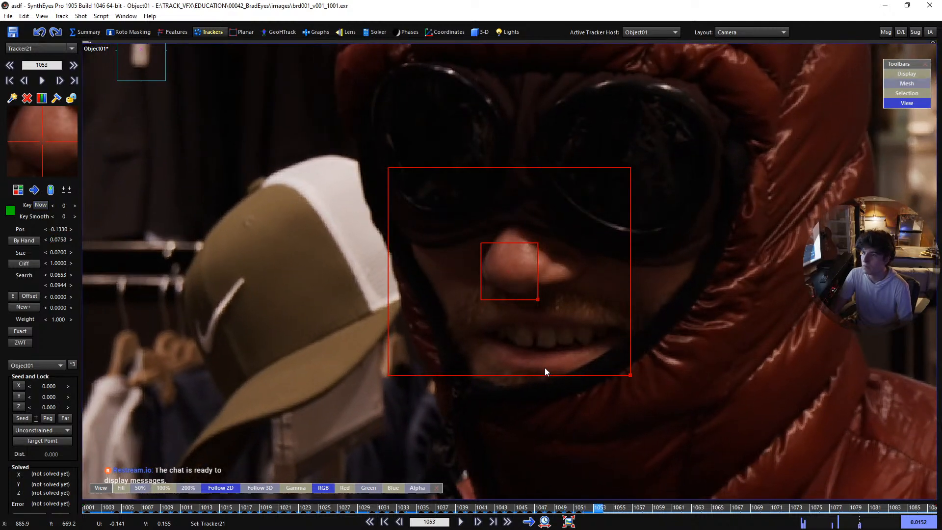
Track the nose onward from frame 1053 to frame 1068
key(d)
key(d)
key(d)
key(d)
key(d)
key(d)
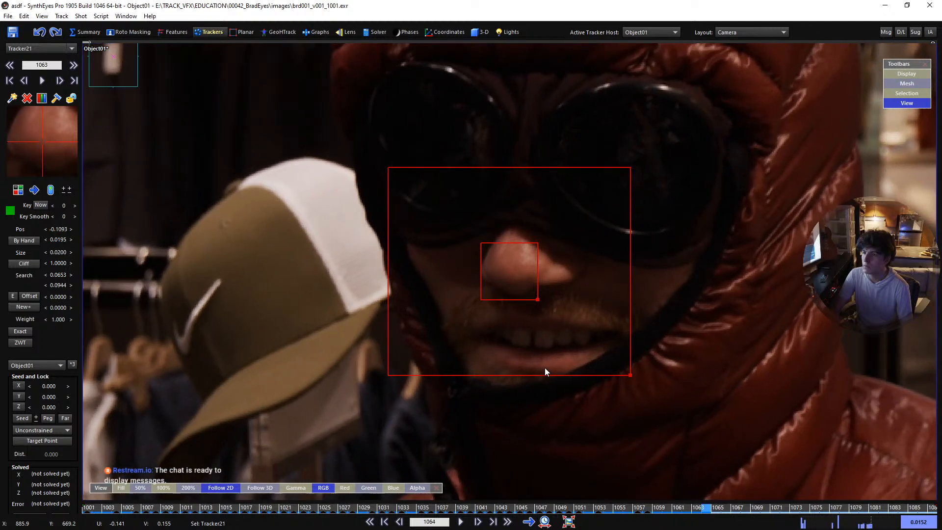
key(d)
key(d)
key(d)
key(d)
key(d)
key(d)
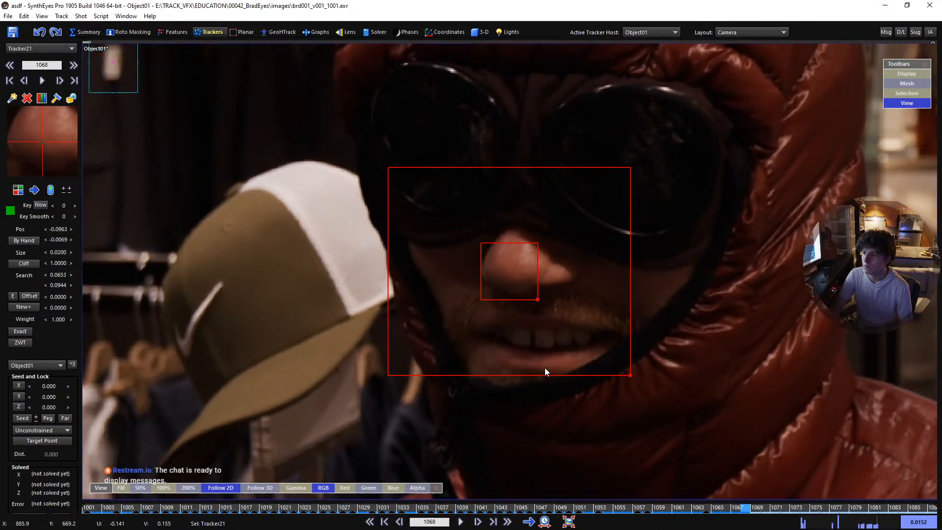
Extend the nose track from frame 1068 through frame 1086 towards the end of the shot
key(d)
key(d)
key(d)
key(d)
key(d)
key(d)
key(d)
key(d)
key(d)
key(d)
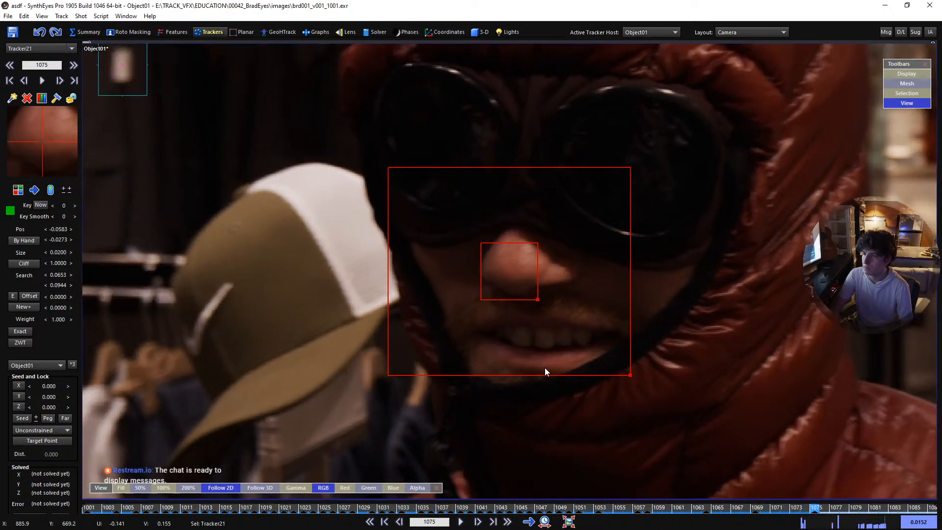
key(d)
key(d)
key(d)
key(d)
key(d)
key(d)
key(d)
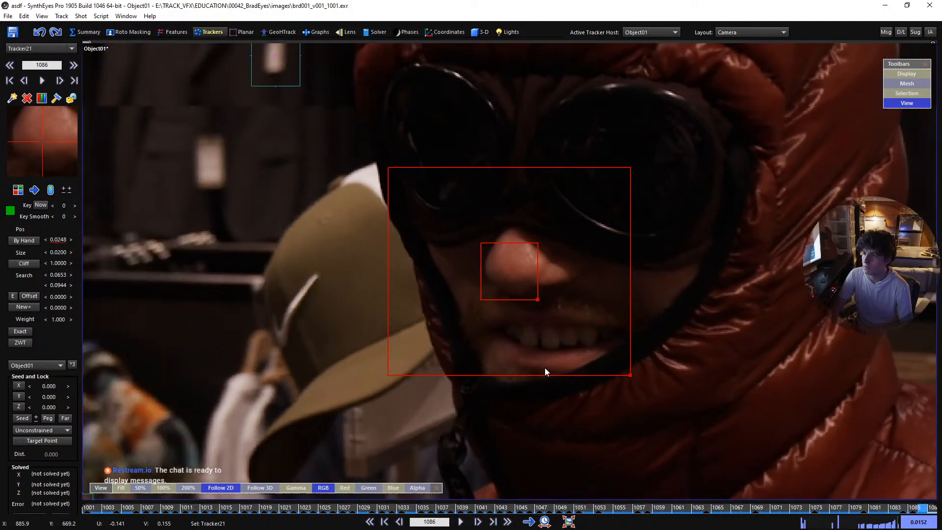
Lock the nose tracker and step back through the shot to frame 1053 to check the track
key(s)
key(s)
key(s)
key(s)
key(s)
key(s)
key(s)
key(s)
key(s)
key(s)
key(s)
key(s)
key(s)
key(s)
key(s)
key(s)
key(s)
key(s)
key(s)
key(s)
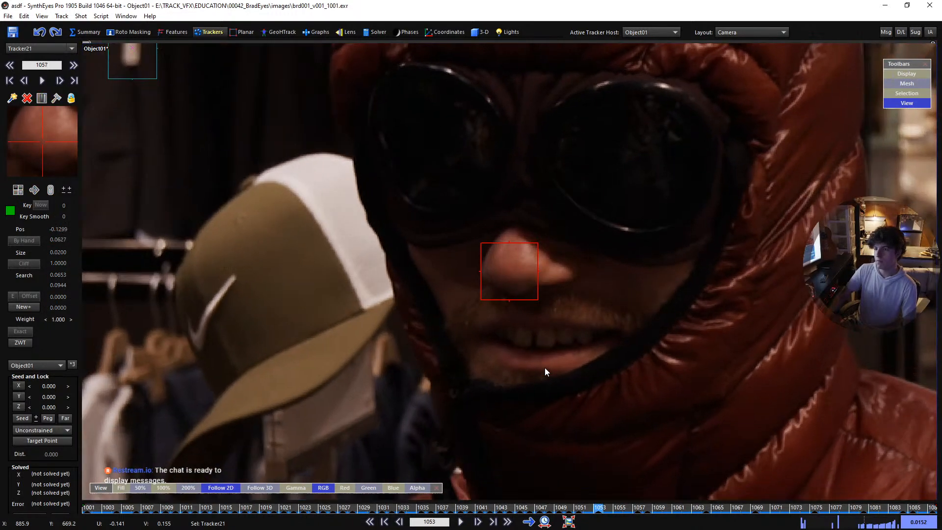
Review the nose track over the wider frame, scrubbing from frame 1025 back to 1001 and on to frame 1066
scroll(527, 368, down, 3)
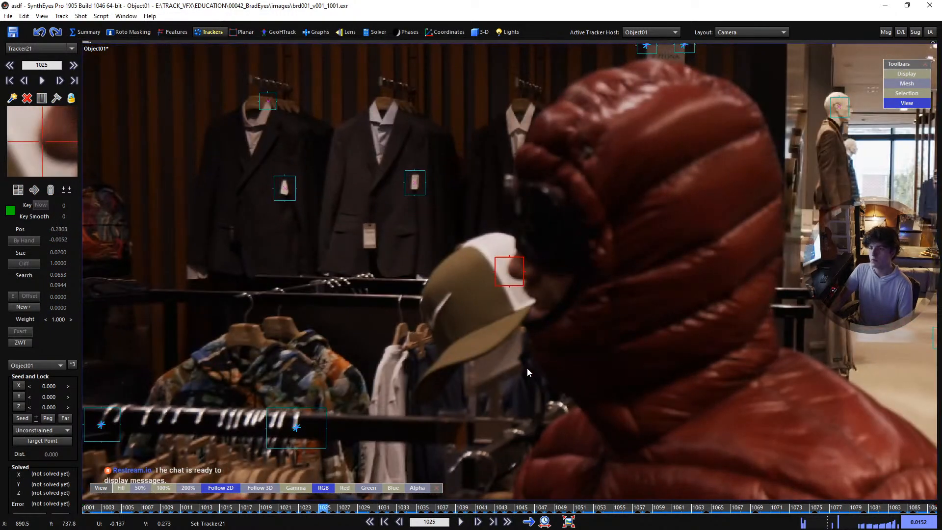
key(d)
key(d)
key(d)
key(d)
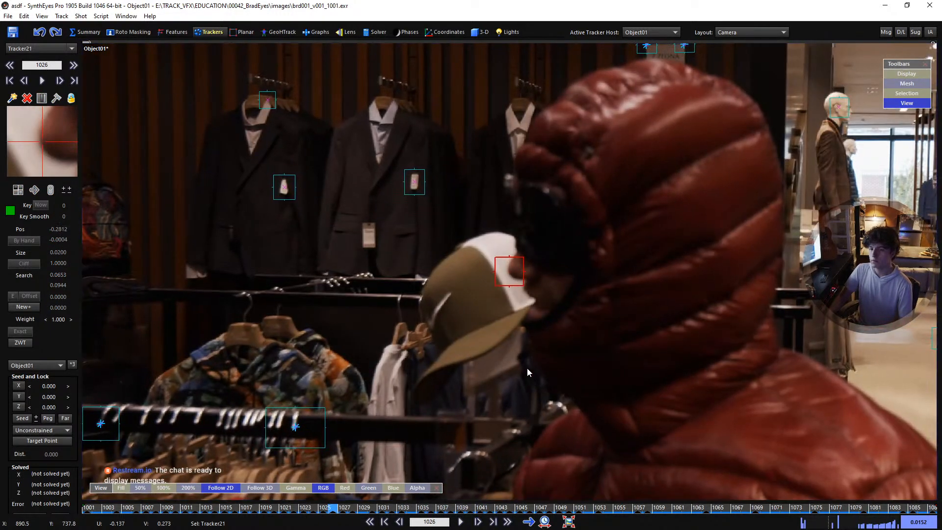
drag(314, 508, 81, 508)
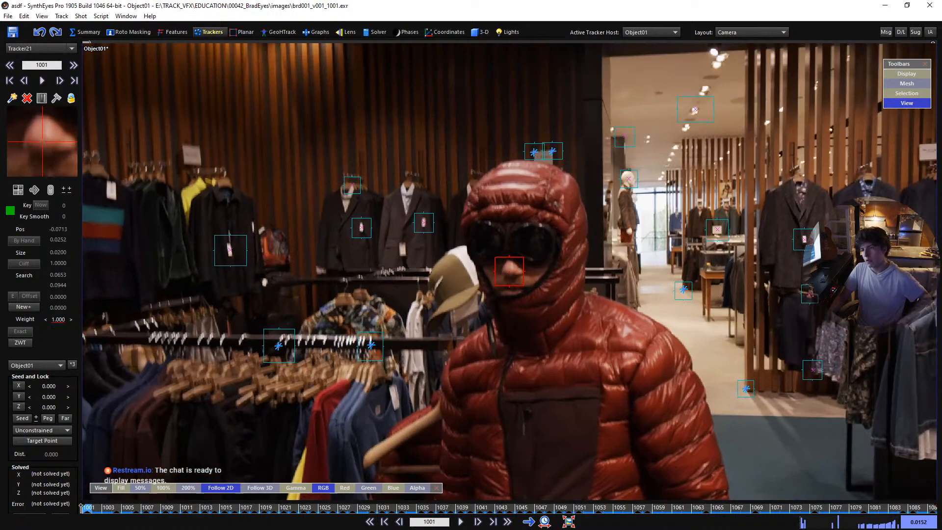
drag(1, 433, 715, 432)
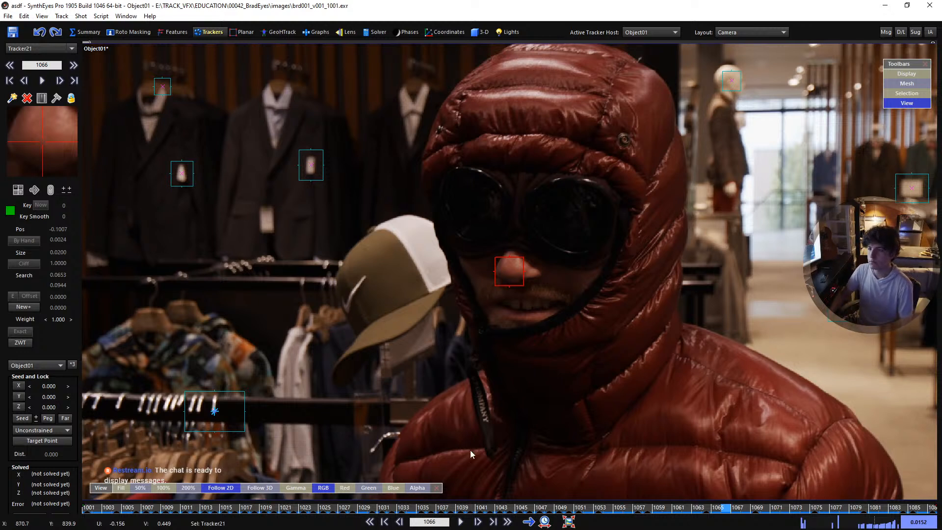
scroll(461, 299, down, 5)
scroll(483, 279, up, 3)
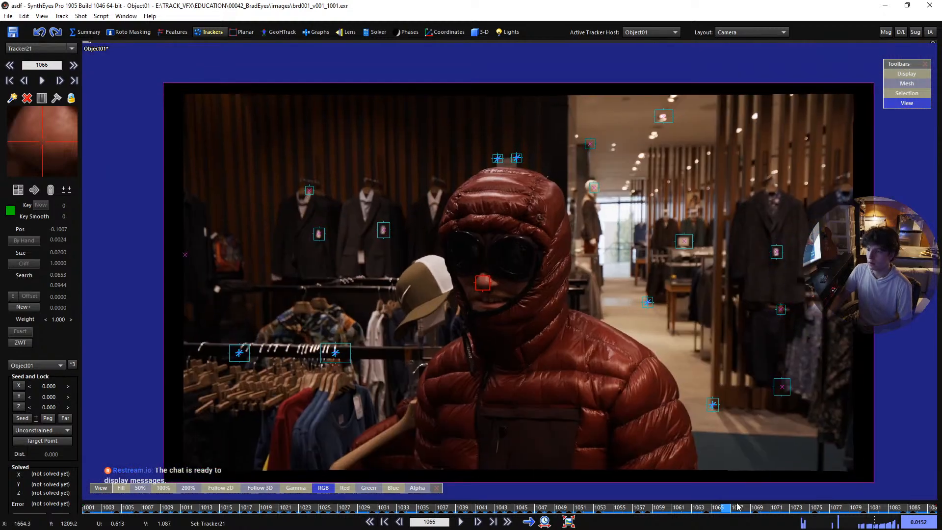
Return to frame 1001, place a second tracker on the snap button of the red hood and centre the view on it
drag(737, 506, 89, 511)
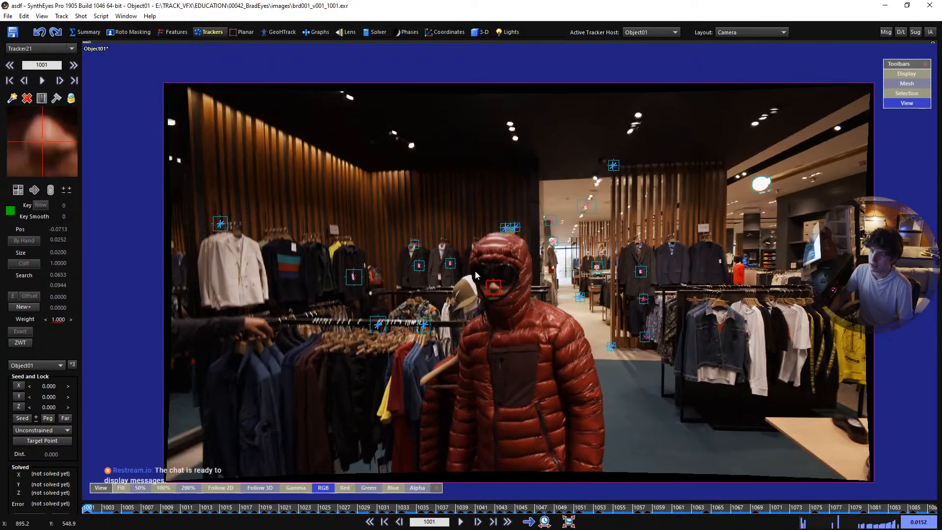
scroll(503, 260, up, 5)
key(c)
drag(576, 222, 581, 224)
key(5)
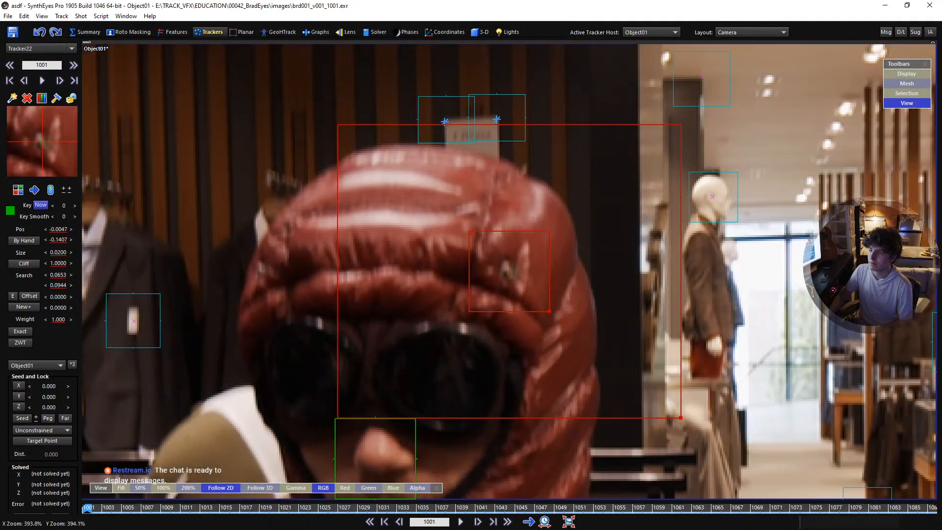
Step through frames 1001 to 1014 to examine how Tracker22 follows the metal snap on the red hood
scroll(543, 309, down, 1)
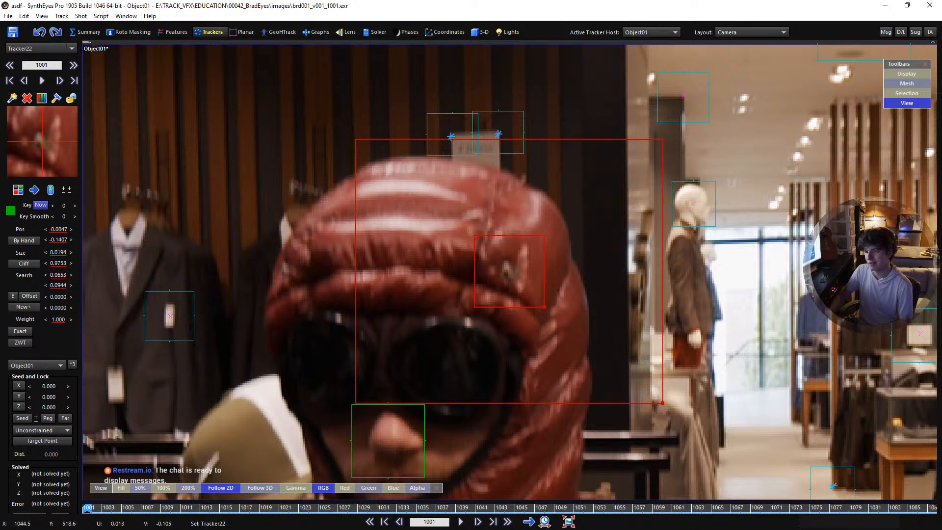
scroll(544, 307, down, 1)
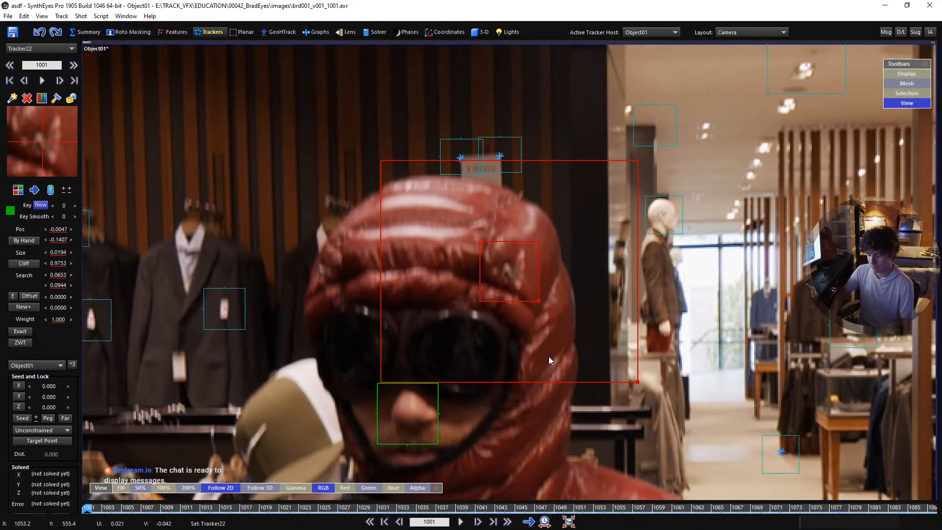
key(d)
key(d)
key(d)
key(d)
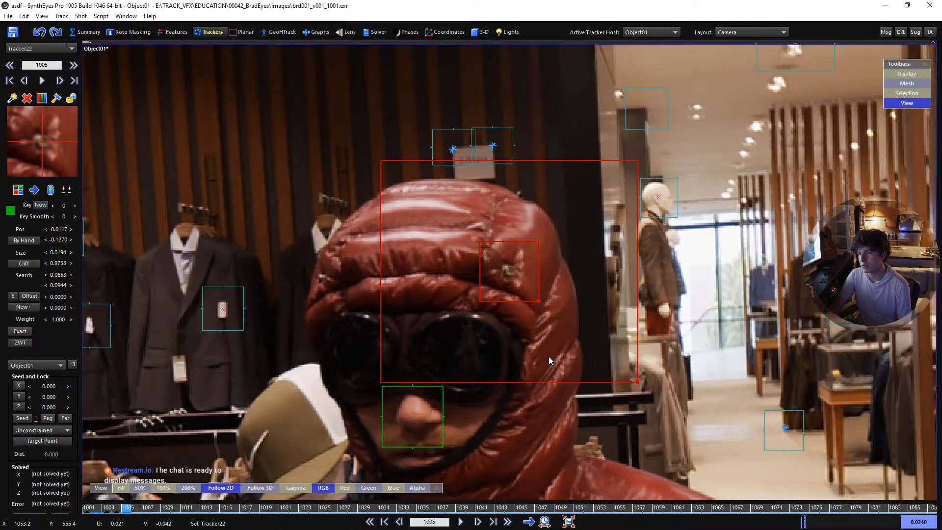
key(d)
key(d)
key(d)
key(d)
key(d)
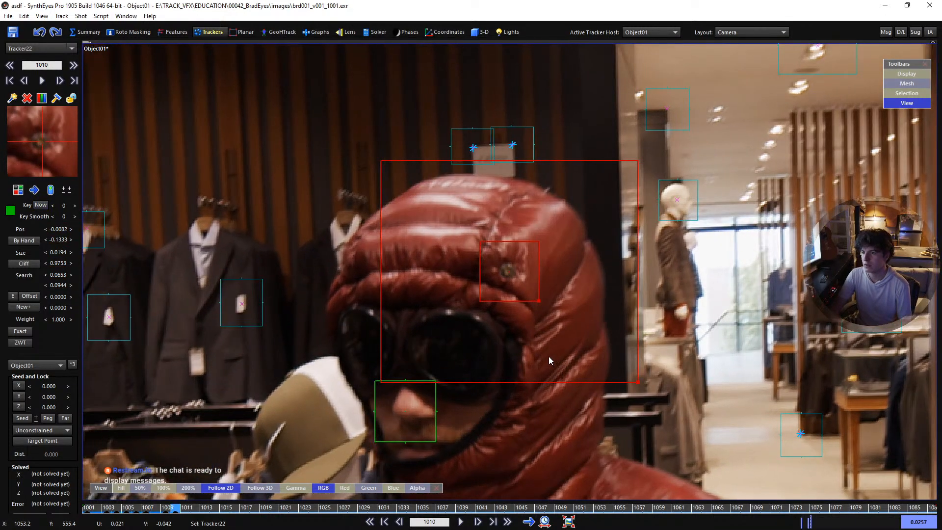
key(d)
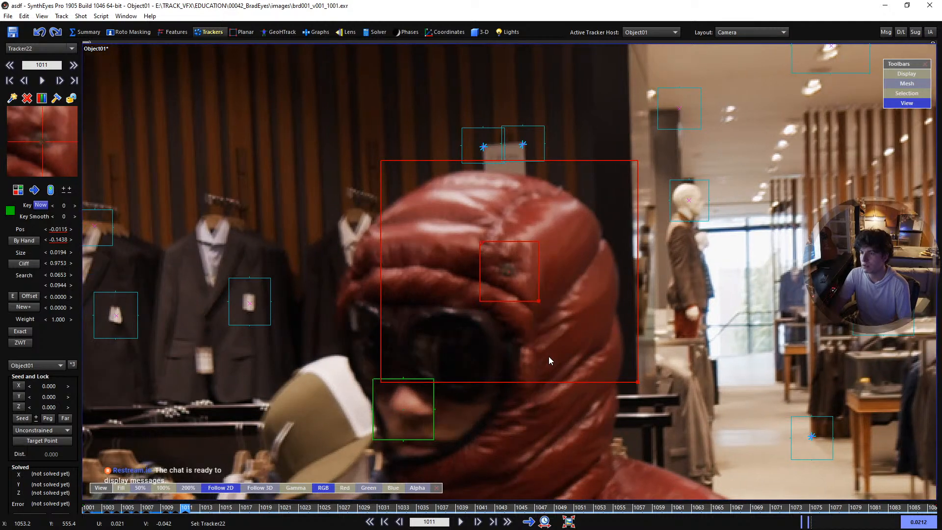
key(d)
key(d)
key(d)
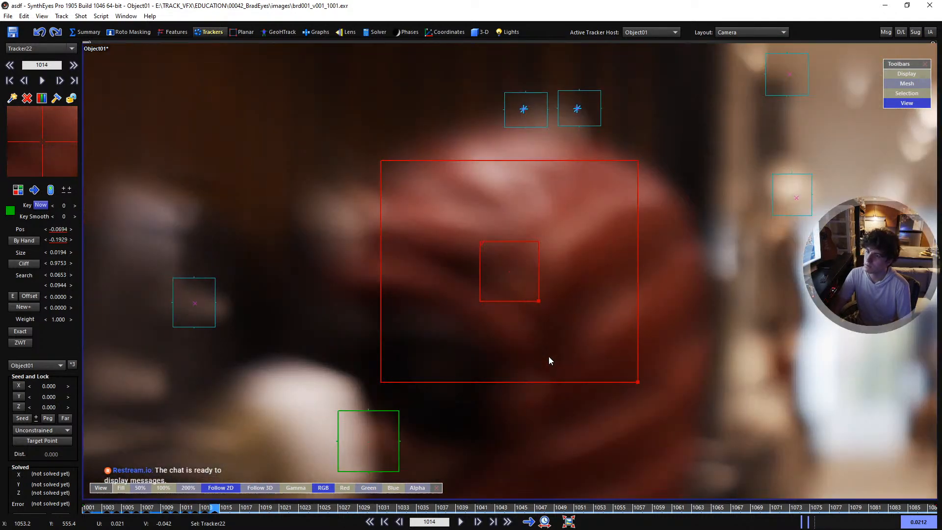
Compare frames 1011 to 1015 and refine Tracker22's position on the motion-blurred hood snap at frames 1014 and 1015
key(s)
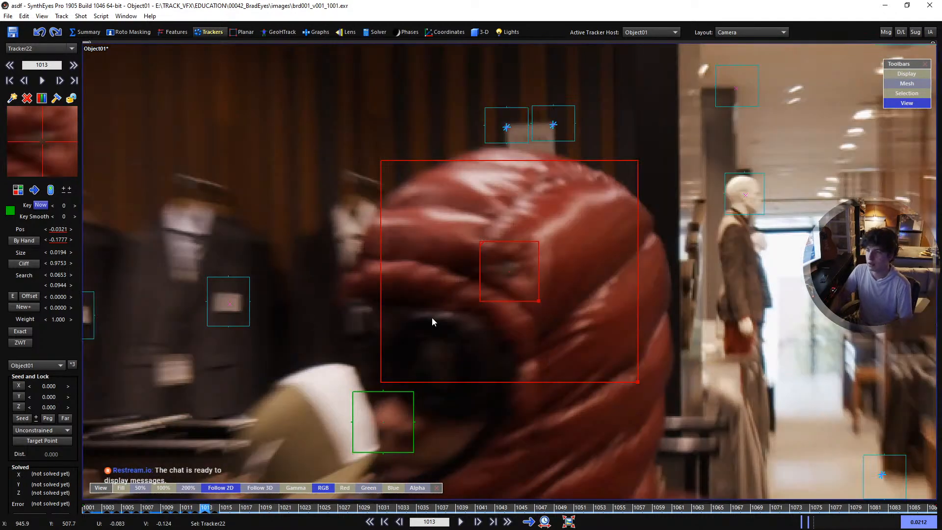
key(s)
key(s)
key(d)
key(d)
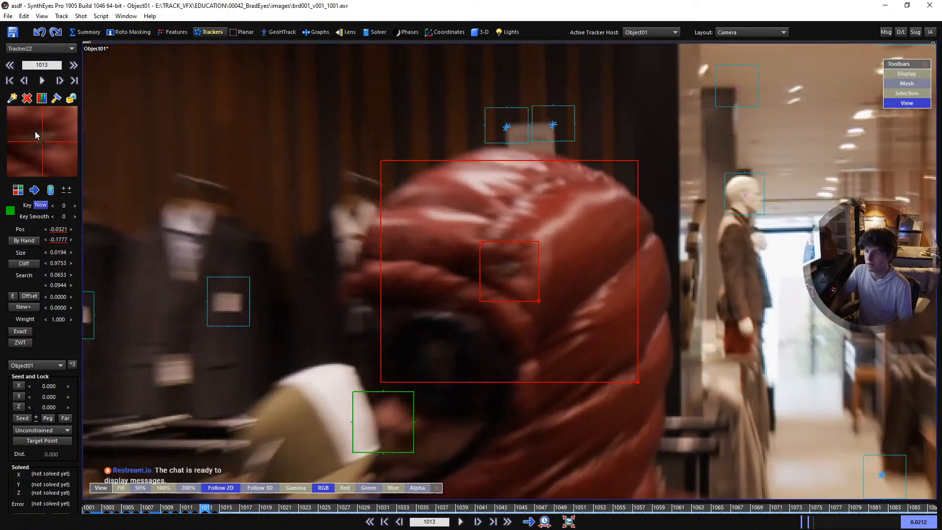
key(d)
key(s)
key(d)
key(d)
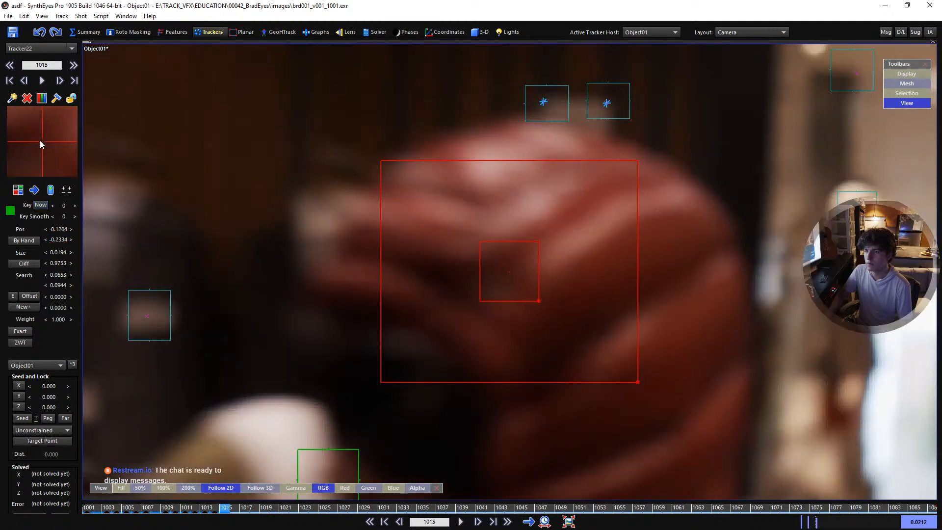
drag(40, 141, 35, 141)
key(s)
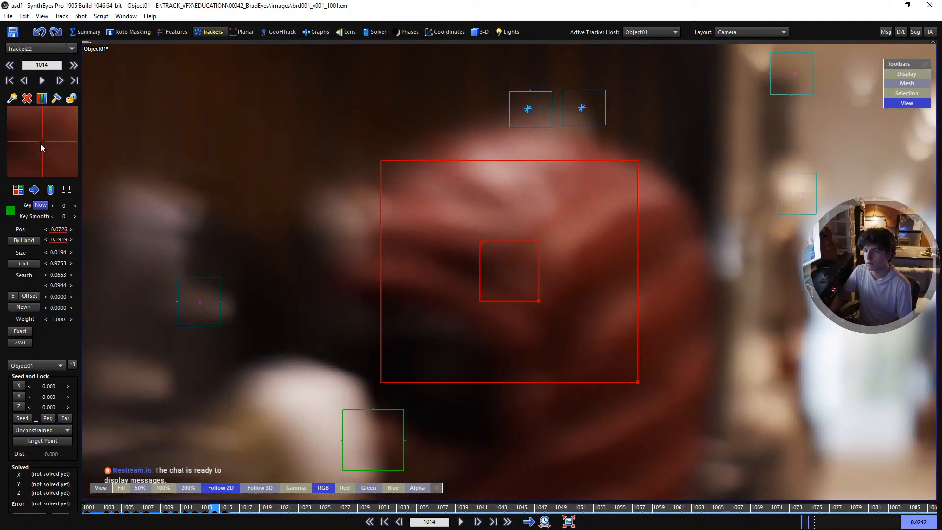
key(d)
key(s)
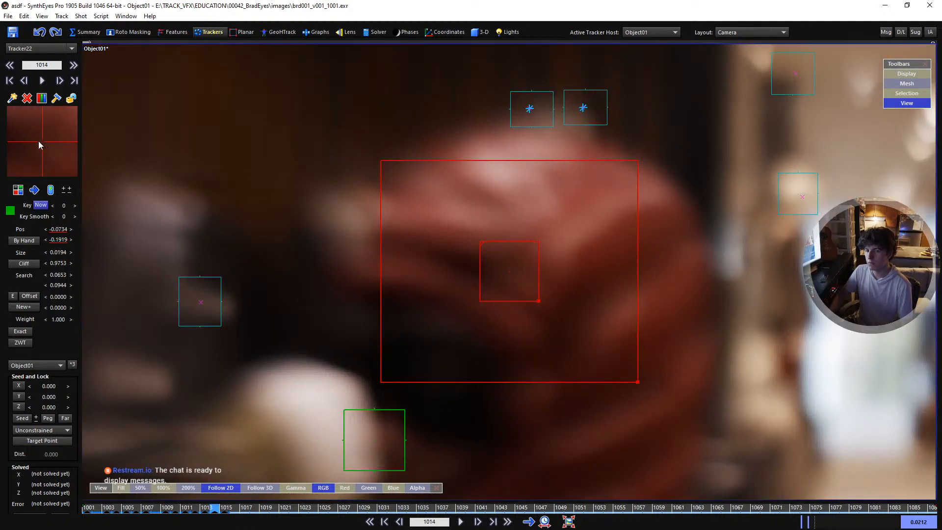
key(d)
key(s)
key(d)
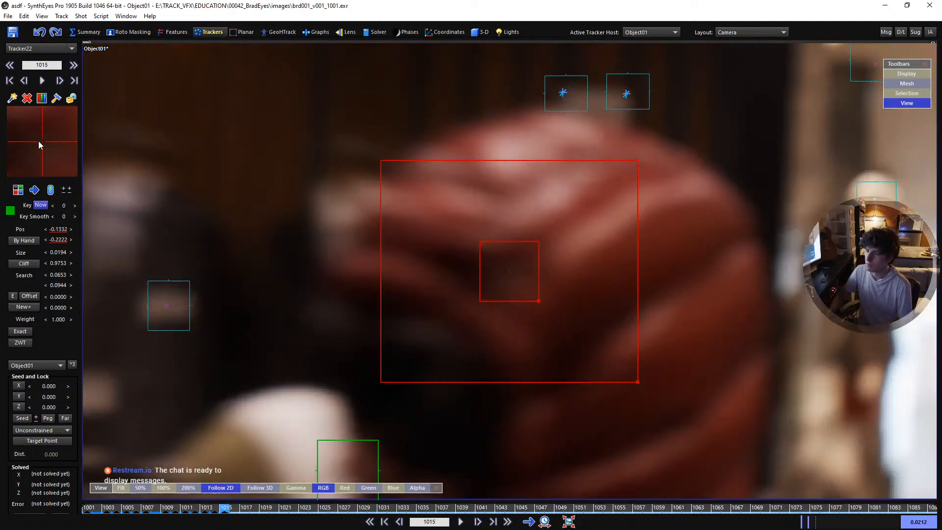
Refine Tracker22's position on the hood snap around frames 1017 and 1018, comparing it with the neighbouring frames
key(d)
key(d)
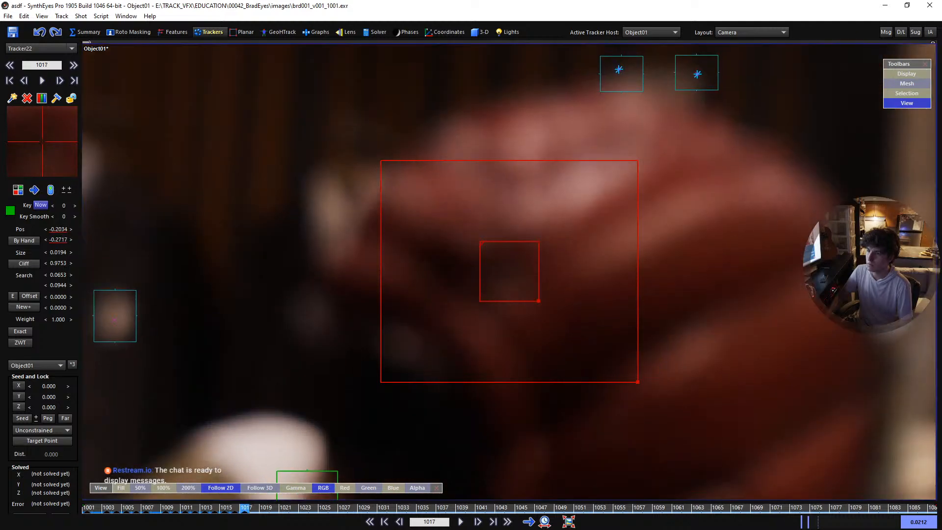
key(d)
drag(43, 140, 38, 141)
key(s)
key(d)
key(s)
key(s)
key(s)
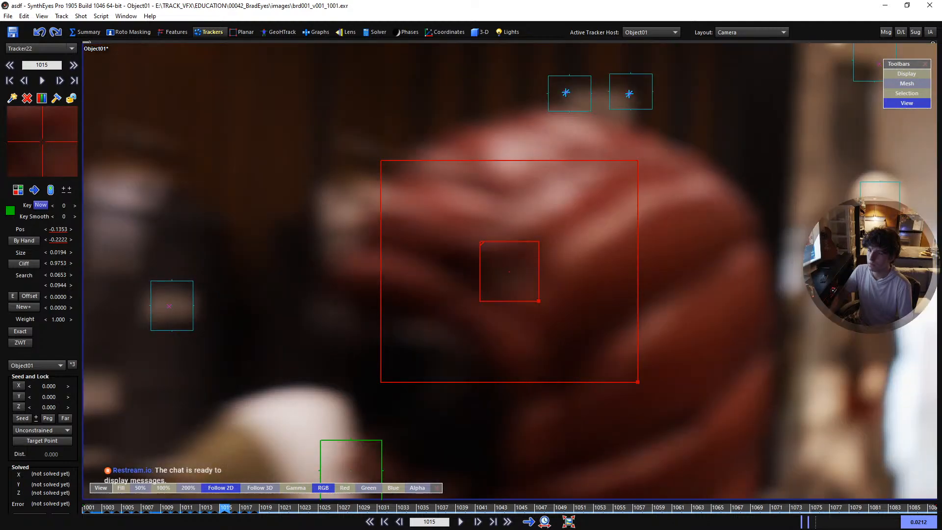
Go back over frames 1011 to 1014 and fine-tune Tracker22's position on the hood snap around frame 1013
key(s)
key(s)
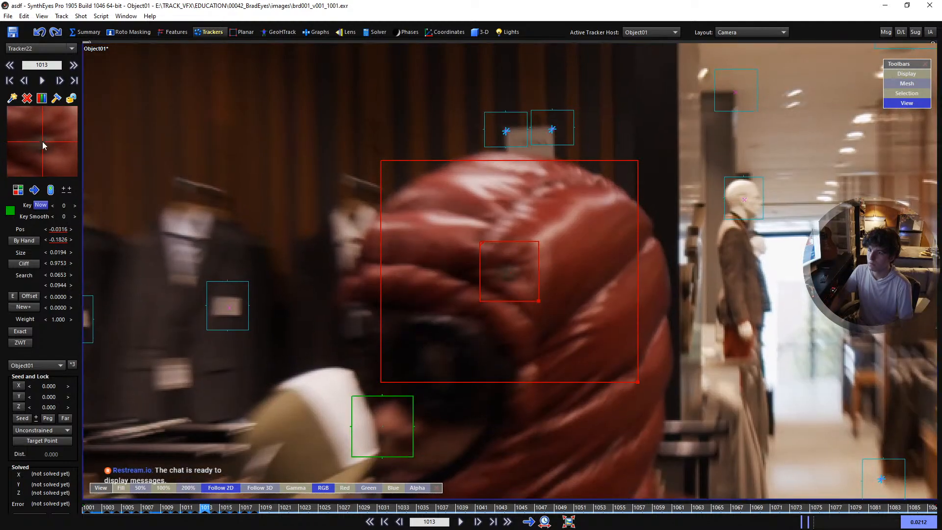
key(s)
key(s)
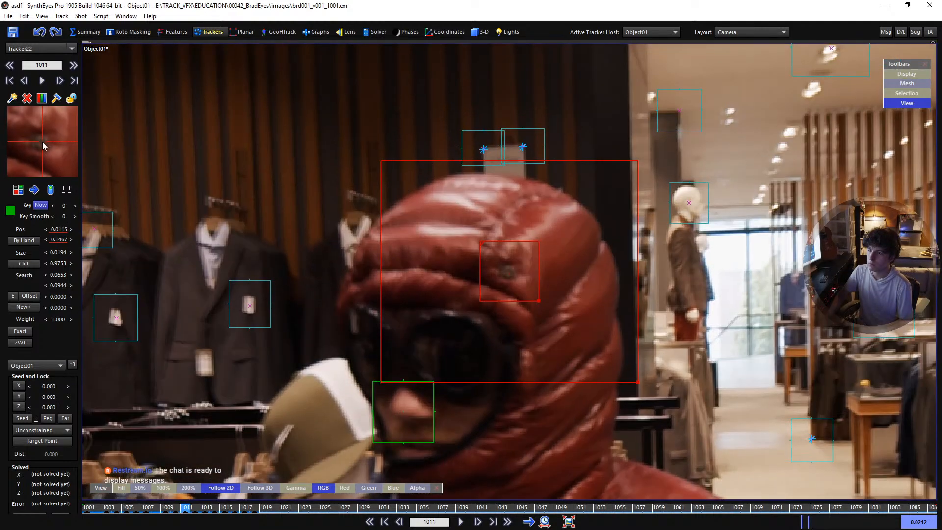
key(d)
key(d)
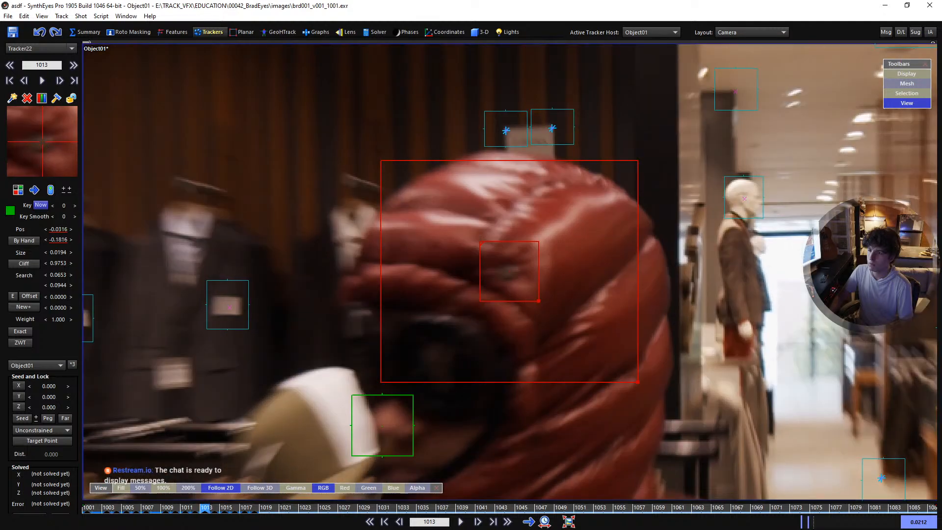
key(d)
drag(42, 140, 42, 142)
key(s)
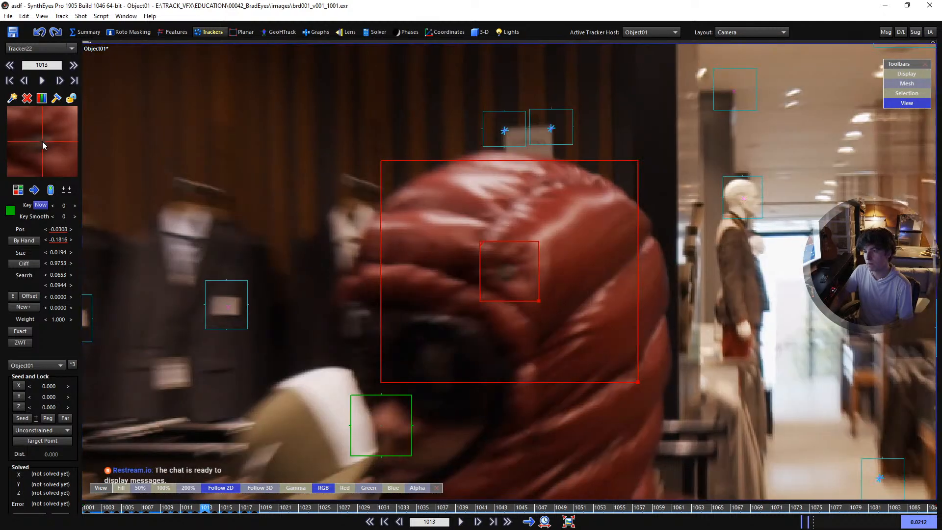
Check Tracker22's alignment with the hood snap through the blurred head turn from frame 1014 to 1022
key(d)
key(d)
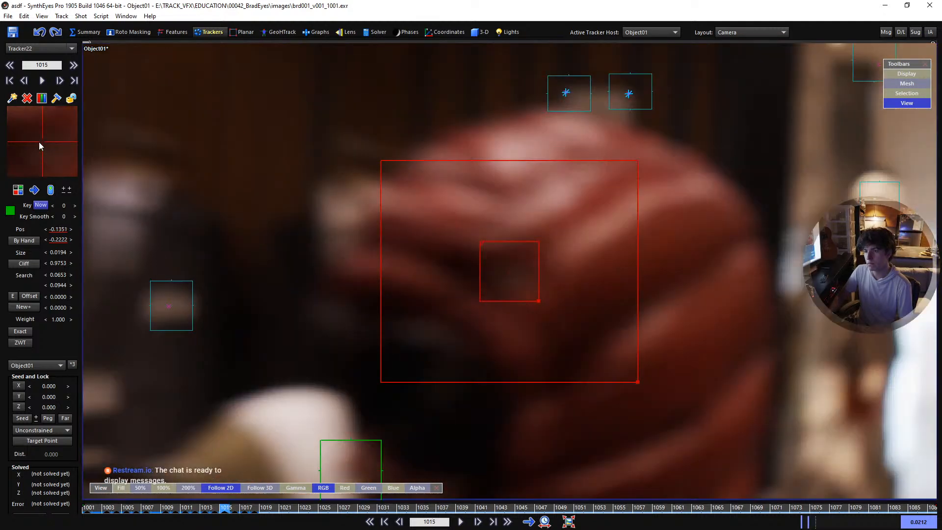
key(d)
key(d)
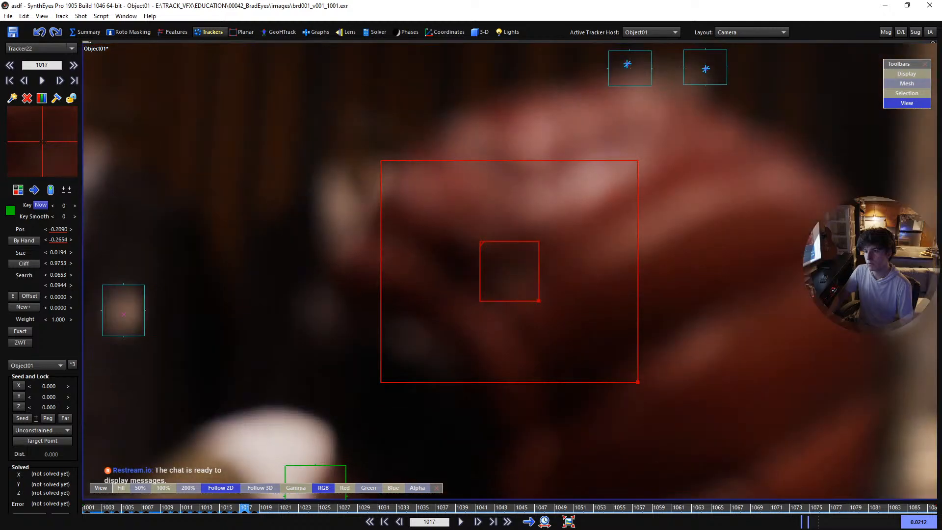
key(s)
key(d)
key(d)
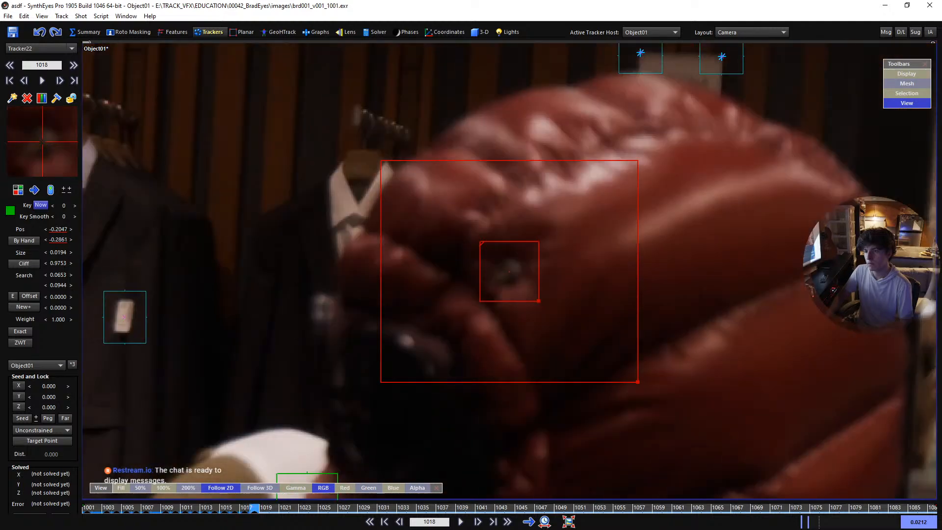
key(d)
key(d)
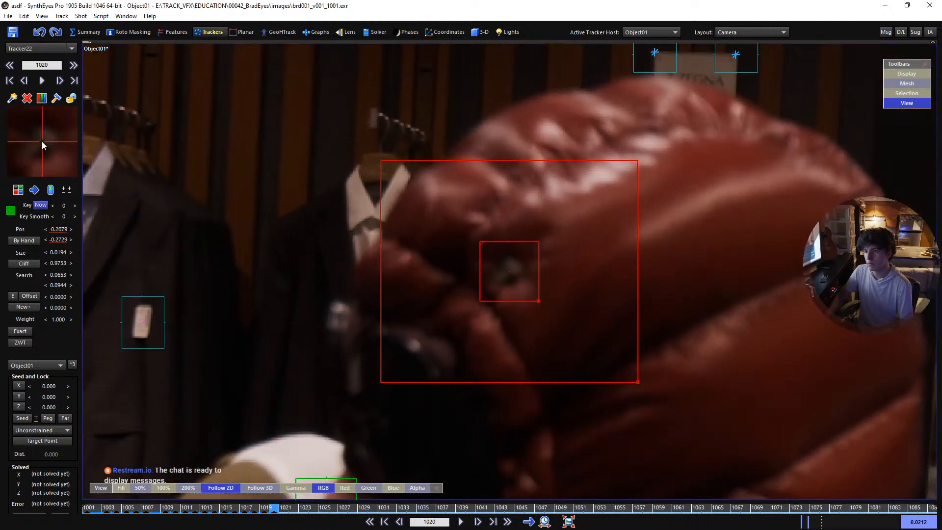
key(d)
key(d)
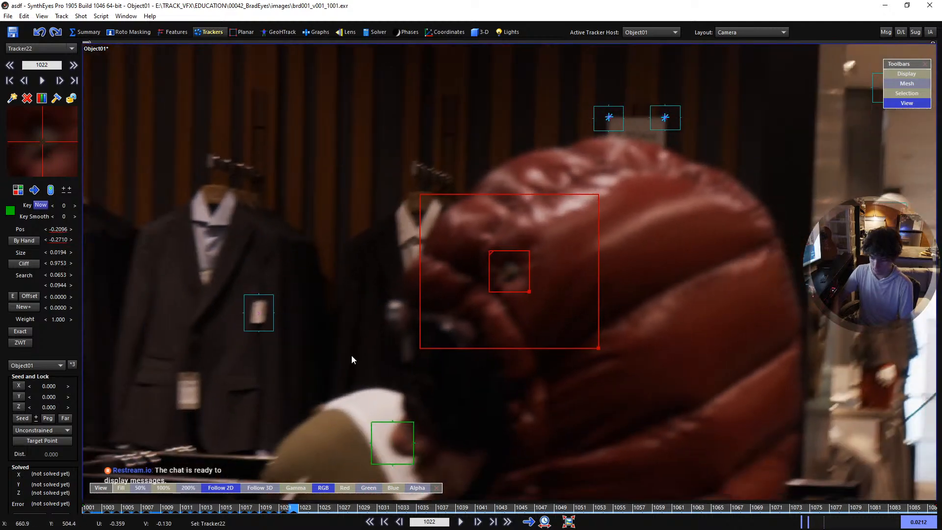
Step forward from frame 1022 to 1087 to examine whether Tracker22 stays centred on the hood snap
key(d)
key(d)
key(d)
key(d)
key(d)
key(d)
key(d)
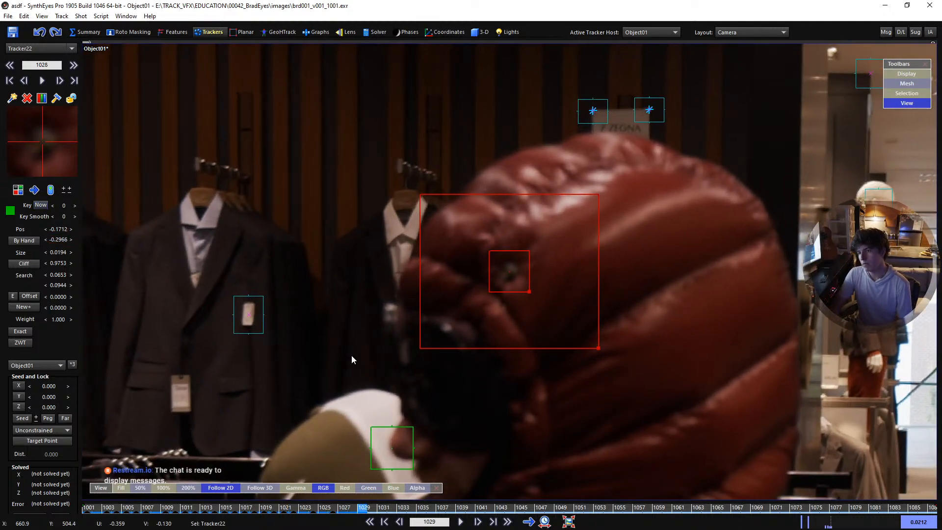
key(d)
key(d)
key(d)
key(d)
key(d)
key(d)
key(d)
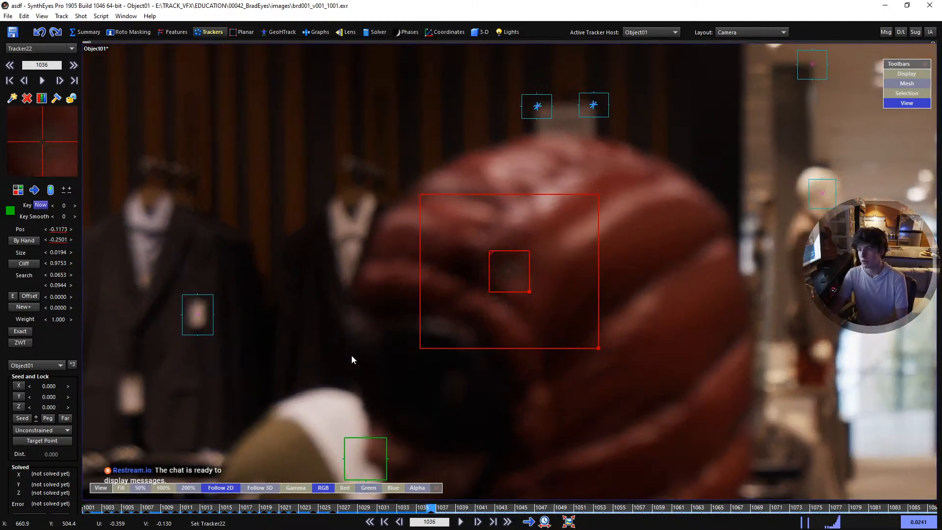
key(d)
key(d)
key(d)
key(d)
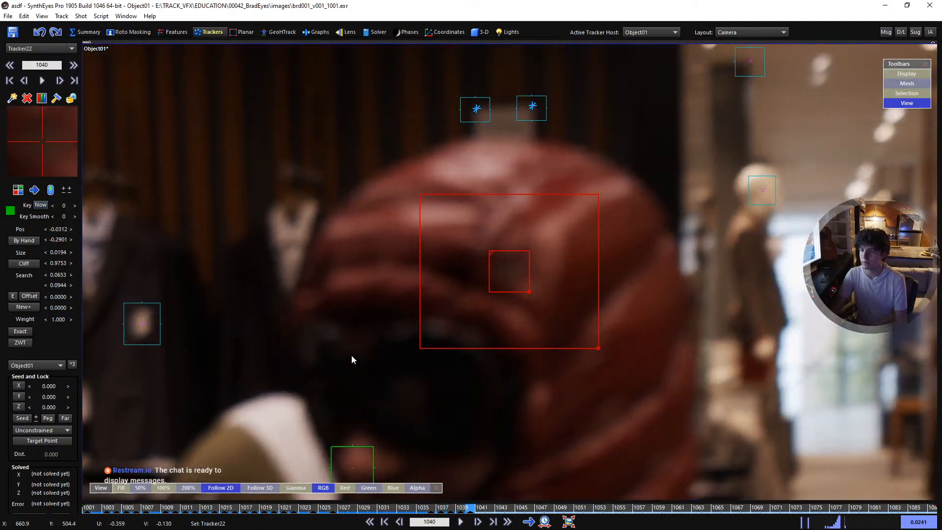
key(d)
key(d)
key(d)
key(d)
key(d)
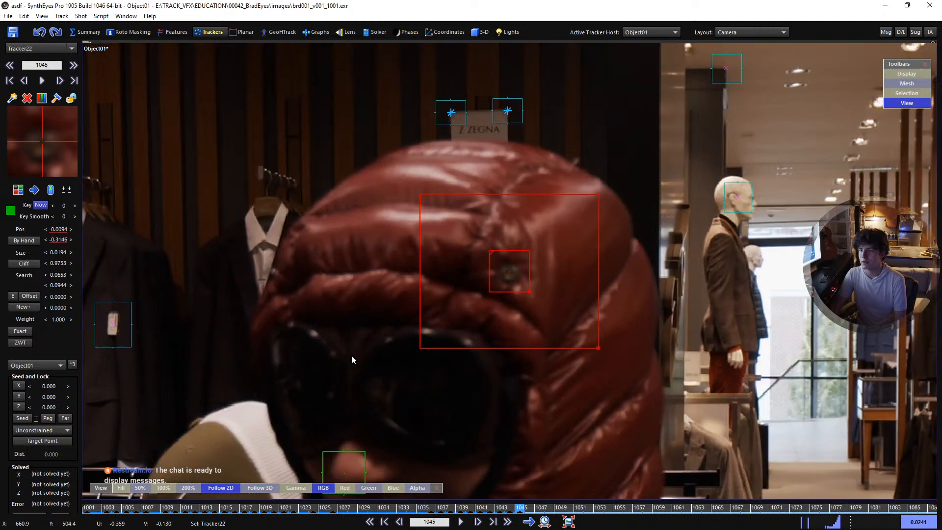
key(d)
key(d)
key(d)
key(d)
key(d)
key(d)
key(d)
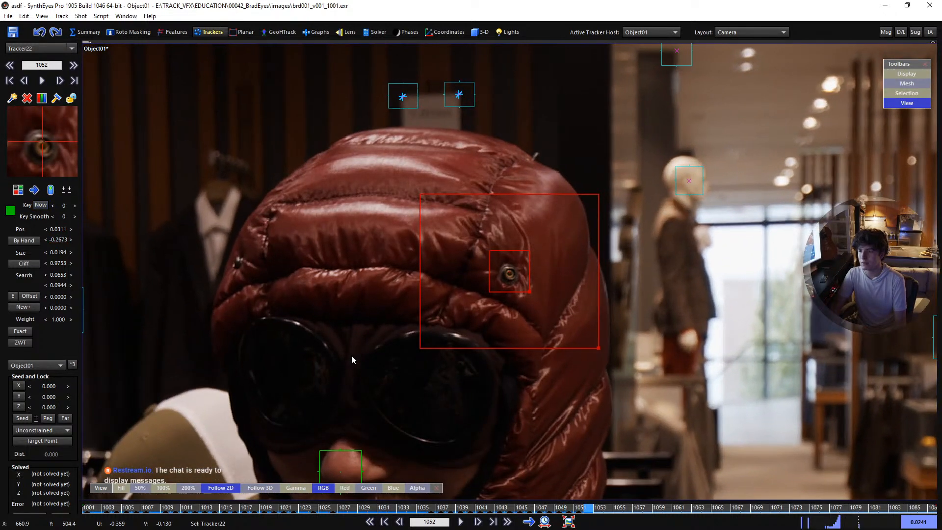
key(d)
key(d)
key(d)
key(d)
key(d)
key(d)
key(d)
key(d)
key(d)
key(d)
key(d)
key(d)
key(d)
key(d)
key(d)
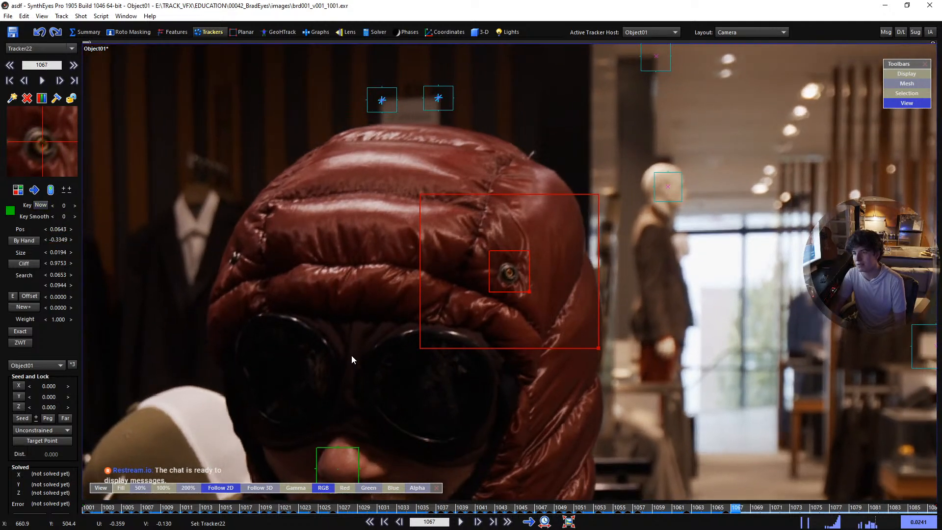
key(d)
key(d)
key(d)
key(d)
key(d)
key(d)
key(d)
key(d)
key(d)
key(d)
key(d)
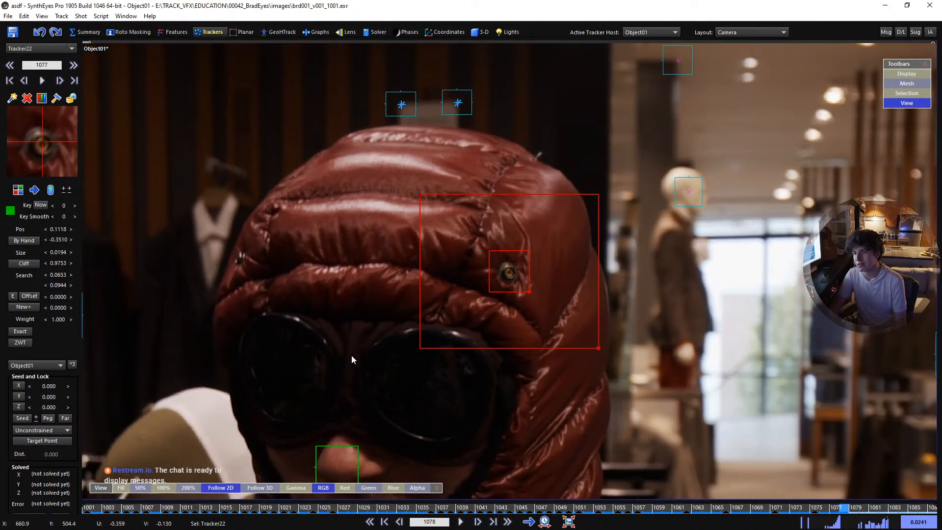
key(d)
key(d)
key(d)
key(d)
key(d)
key(d)
key(d)
key(d)
key(d)
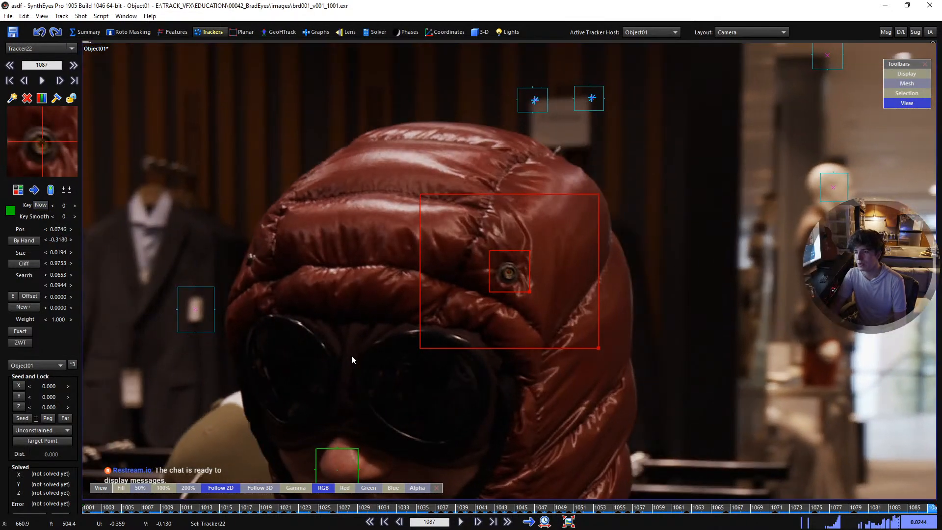
Step back from frame 1087 through the head turn to examine whether Tracker22 stays centred on the hood snap
key(s)
key(s)
key(s)
key(s)
key(s)
key(s)
key(s)
key(s)
key(s)
key(s)
key(s)
key(s)
key(s)
key(s)
key(s)
key(s)
key(s)
key(s)
key(s)
key(s)
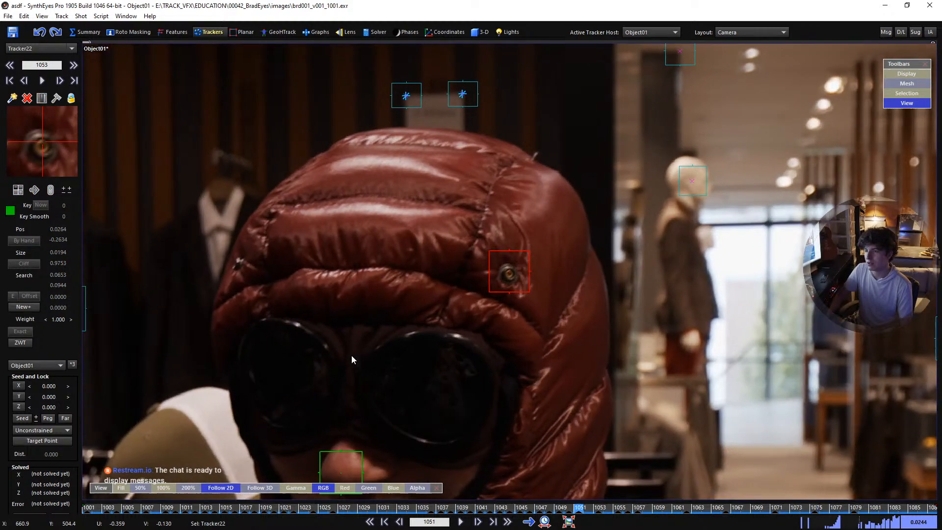
key(s)
key(s)
key(s)
key(s)
key(s)
key(s)
key(s)
key(s)
key(s)
key(s)
key(s)
key(s)
key(s)
key(s)
key(s)
key(s)
key(s)
key(s)
key(s)
key(s)
Play the shot in a wider view to check Tracker22's motion on the hood, stopping at frame 1087
scroll(480, 298, down, 3)
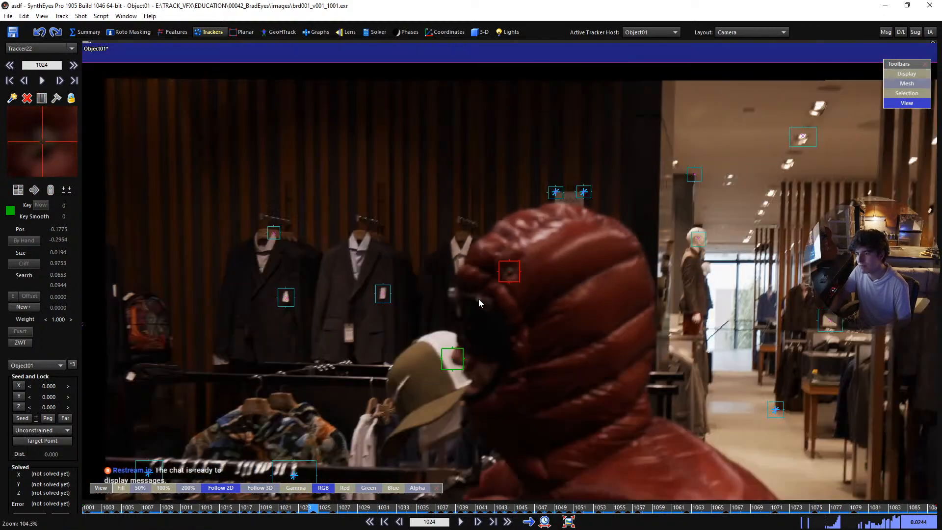
key(space)
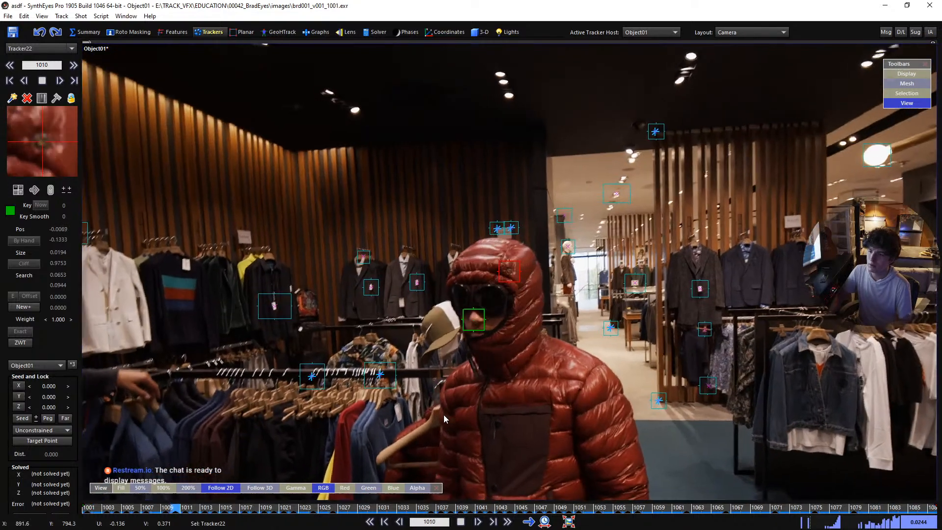
scroll(455, 398, up, 3)
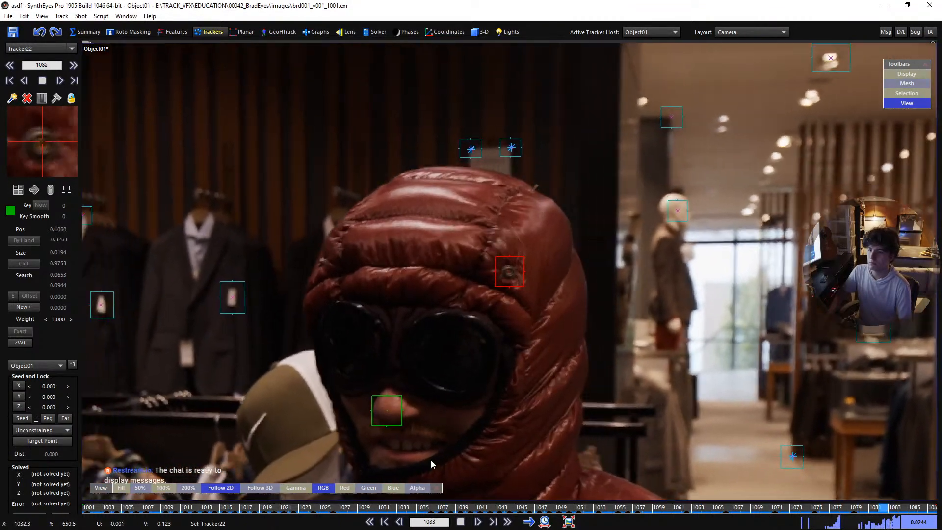
key(space)
Add a backward tracker on the front teeth at frame 1087 and keep the view centred on it
middle_drag(444, 436, 508, 340)
scroll(461, 355, up, 3)
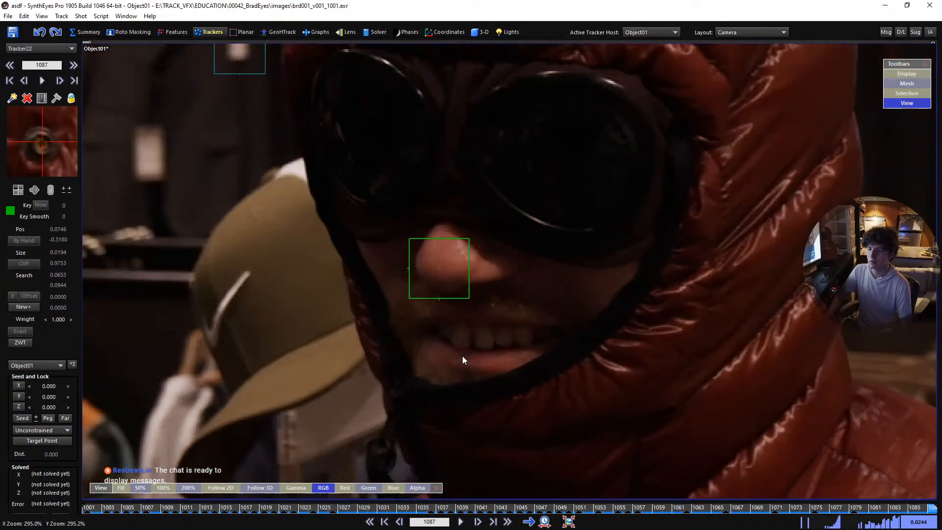
click(473, 346)
mouse_move(498, 378)
mouse_down()
mouse_move(496, 365)
mouse_move(502, 371)
mouse_up()
key(5)
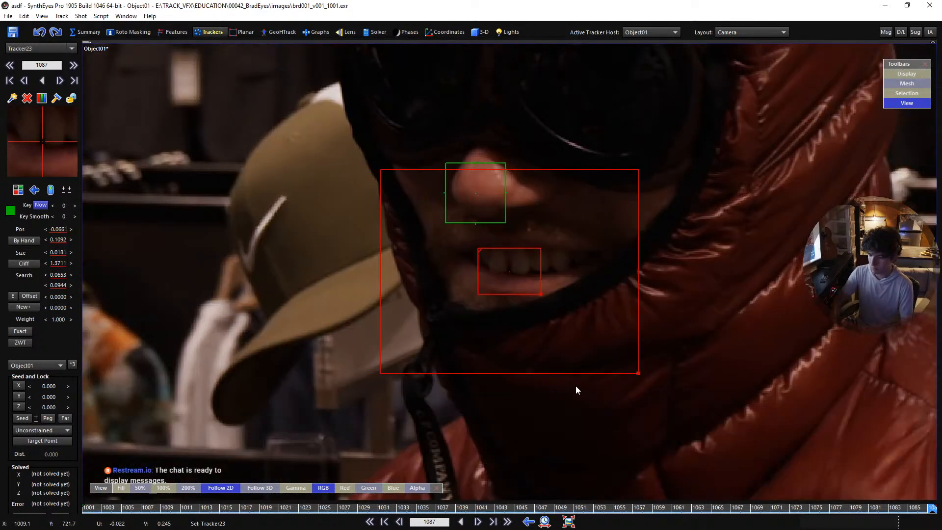
Track Tracker23 on the front teeth backward frame by frame from 1087 to 1046
key(s)
key(s)
key(s)
key(s)
key(s)
key(s)
key(s)
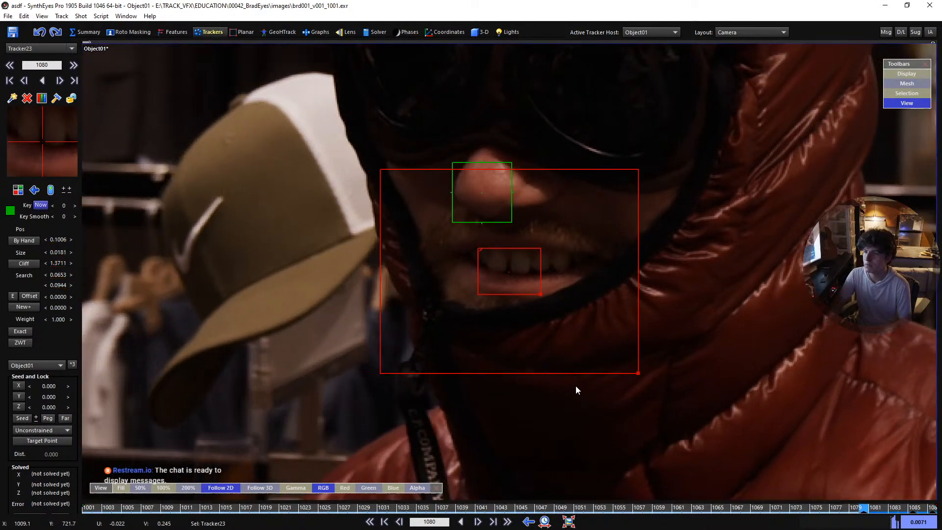
key(s)
key(s)
key(s)
key(s)
key(s)
key(s)
key(s)
key(s)
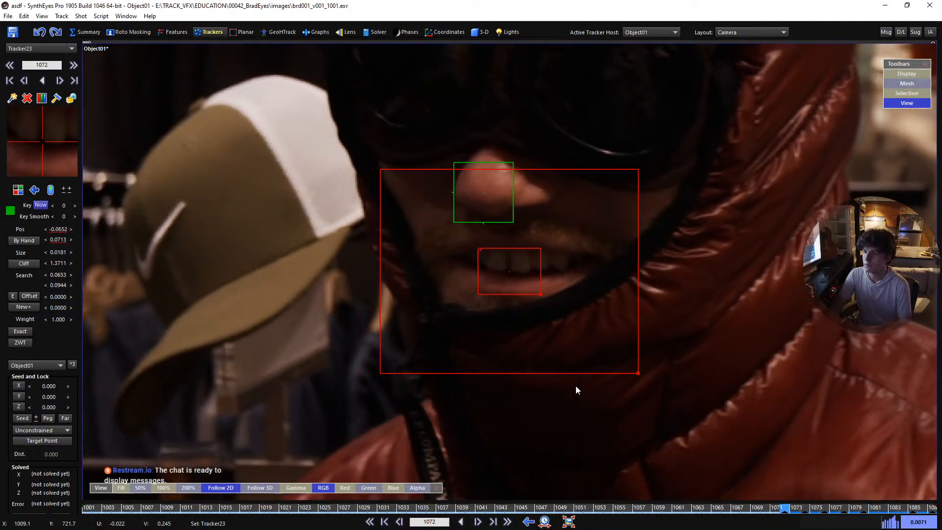
key(s)
key(s)
key(s)
key(s)
key(s)
key(s)
key(s)
key(s)
key(s)
key(s)
key(s)
key(s)
key(s)
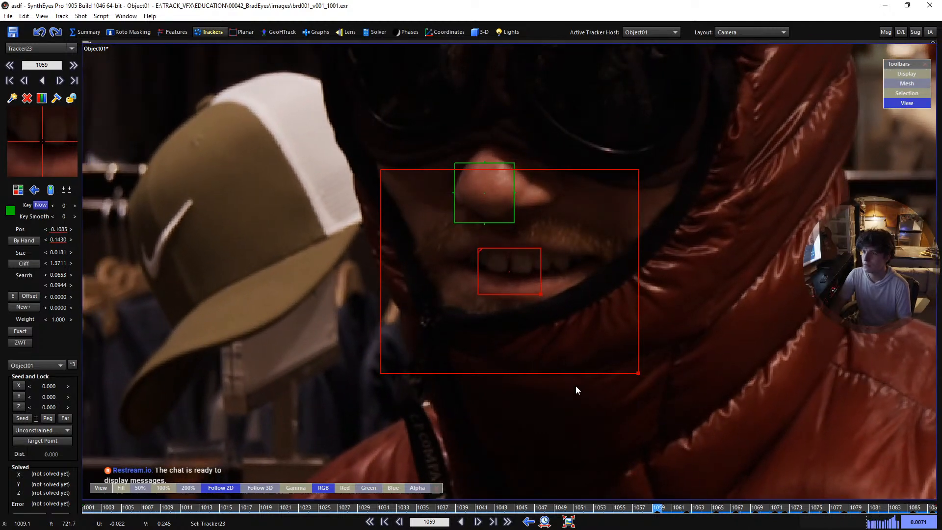
key(s)
key(s)
key(s)
key(s)
key(s)
key(s)
key(s)
key(s)
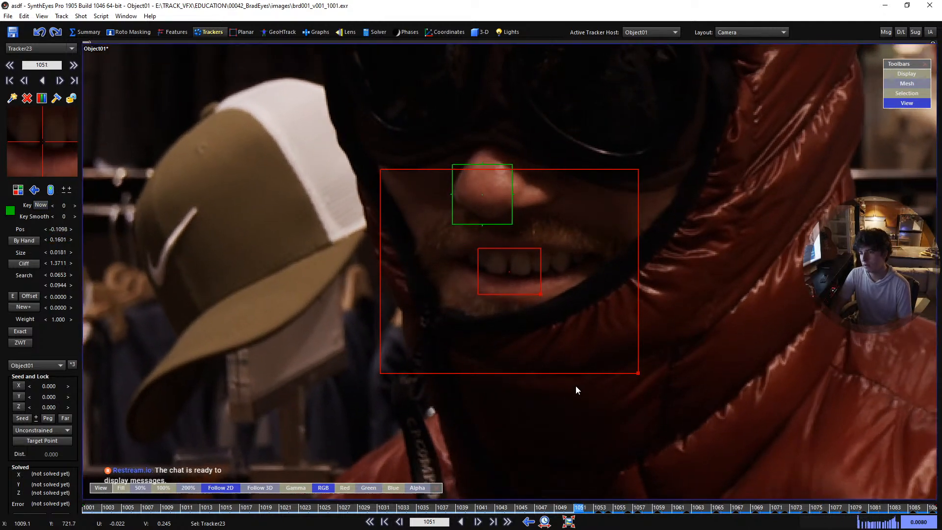
key(s)
key(s)
key(s)
key(s)
key(s)
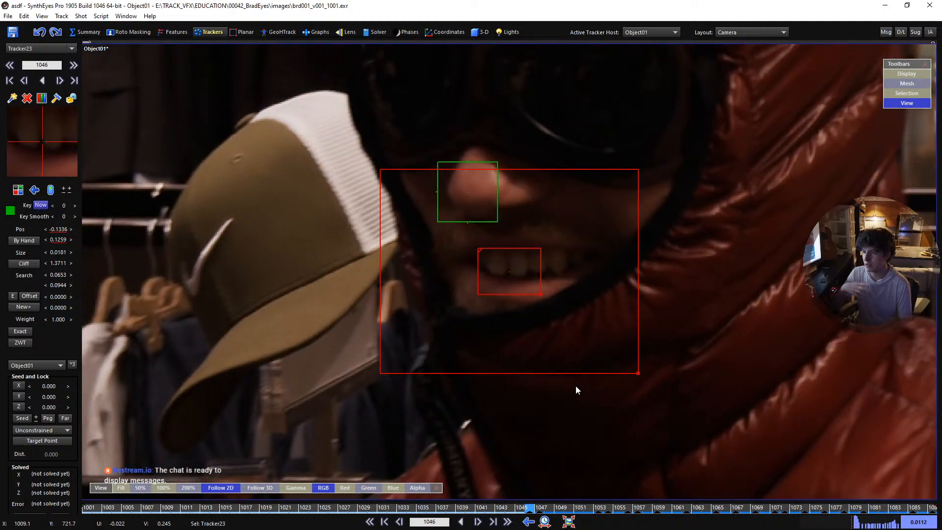
Continue Tracker23 back to frame 1042, comparing neighbouring frames for drift on the mouth
key(Left)
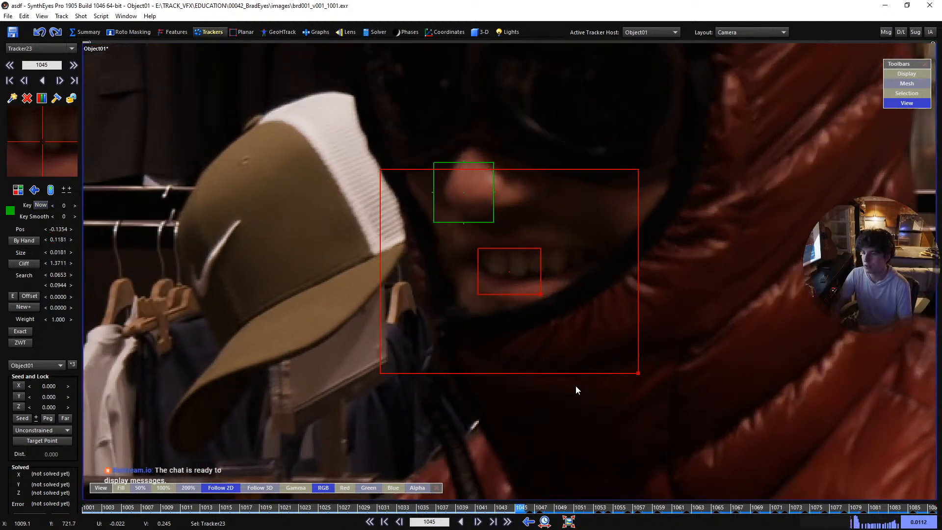
key(Right)
key(Left)
key(Left)
key(Right)
key(Left)
key(Right)
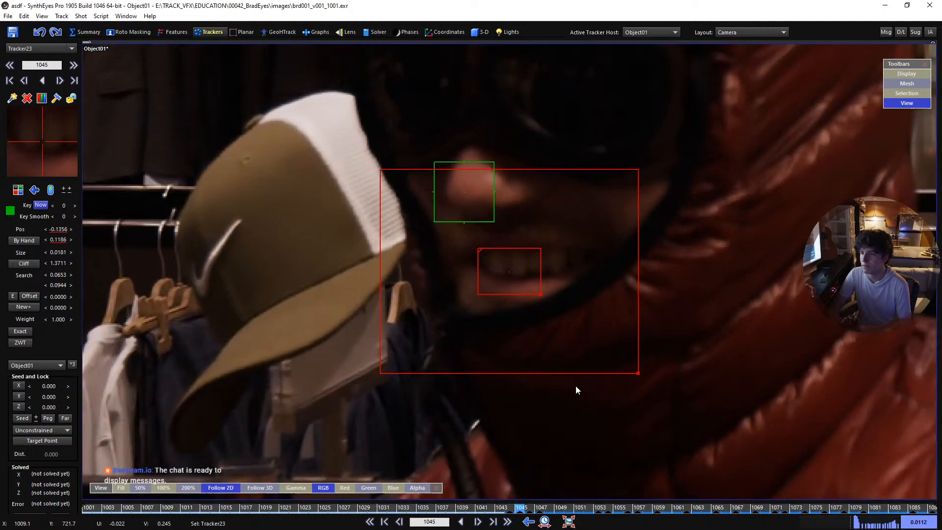
key(Left)
key(Left)
key(Right)
key(Left)
key(Left)
key(Right)
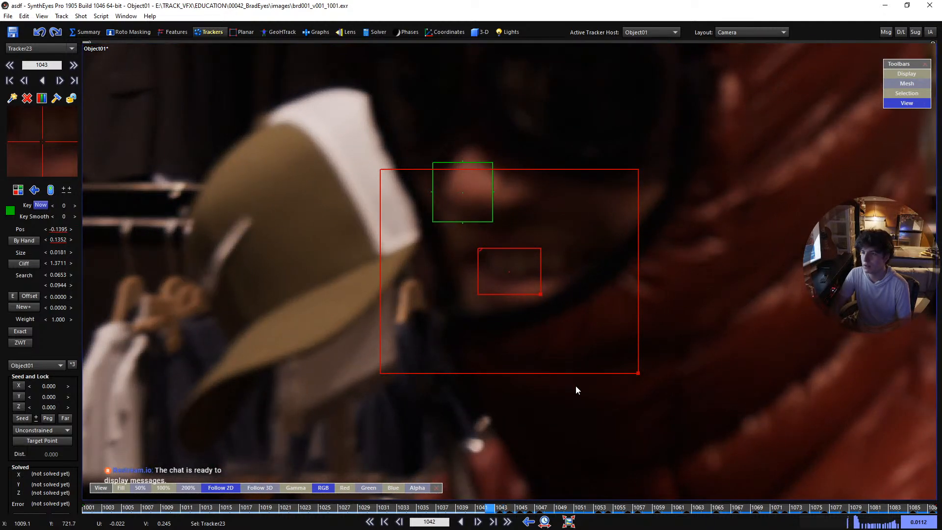
key(Left)
key(Right)
Track Tracker23 back through the blurred frames to 1035, rechecking its mouth alignment against frame 1036
key(Left)
key(Left)
key(Left)
key(Left)
key(Left)
key(Left)
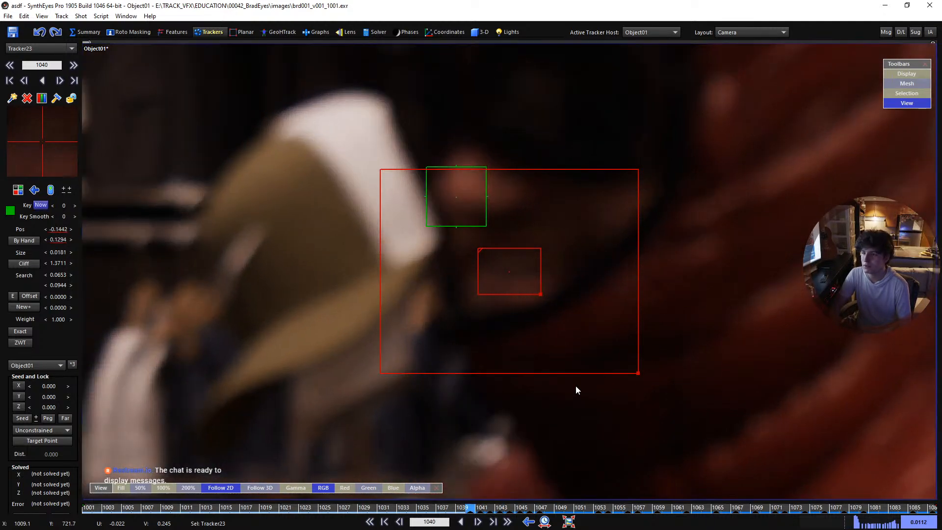
key(Left)
key(Left)
key(Left)
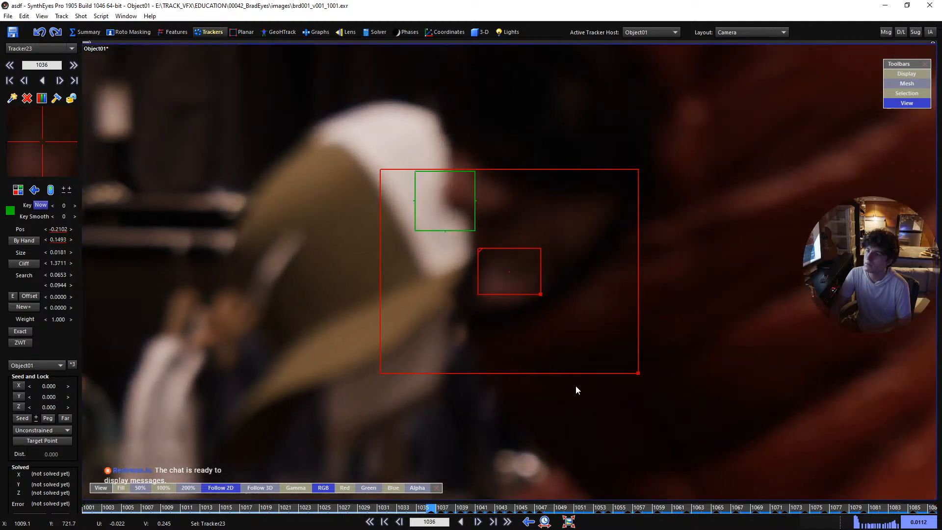
key(Right)
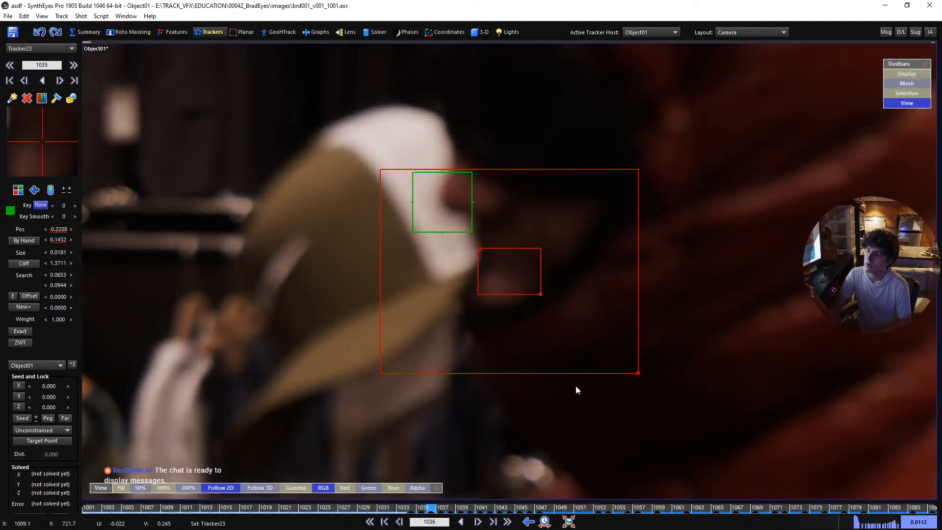
key(Left)
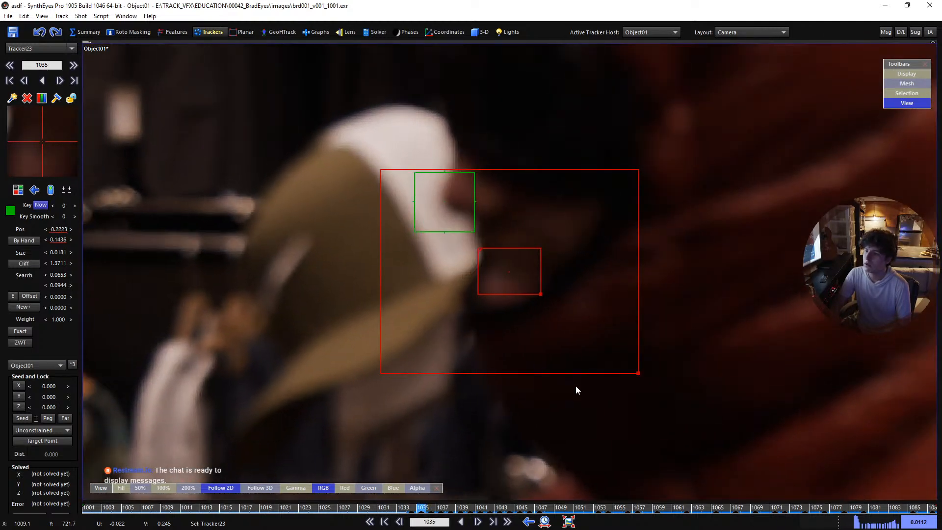
Nudge Tracker23 left and down on the mouth around frames 1035 to 1033 and continue back to frame 1031
key(KP_4)
key(KP_4)
key(KP_4)
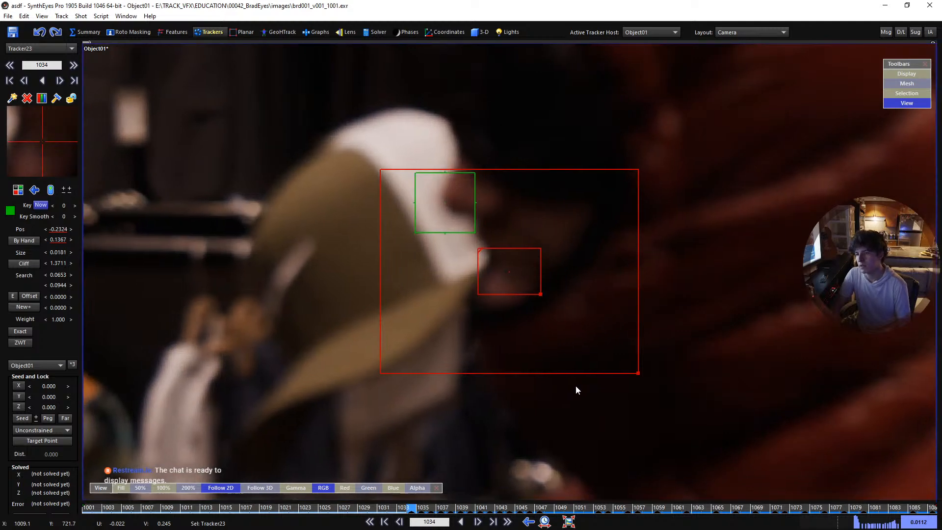
key(KP_2)
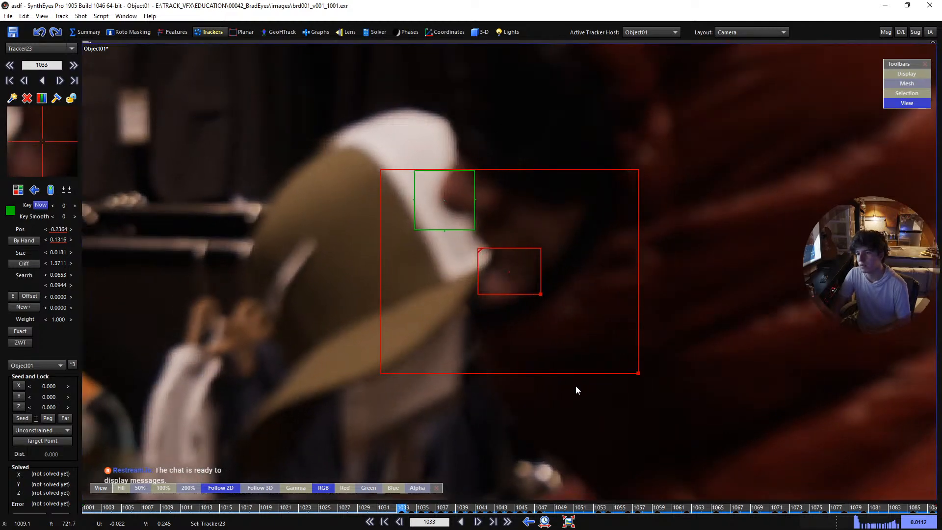
key(Left)
key(Left)
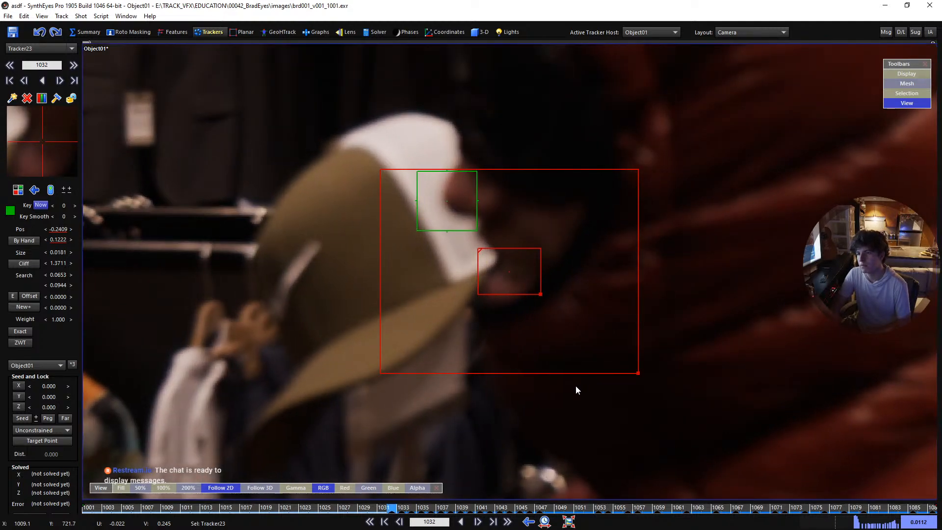
key(Left)
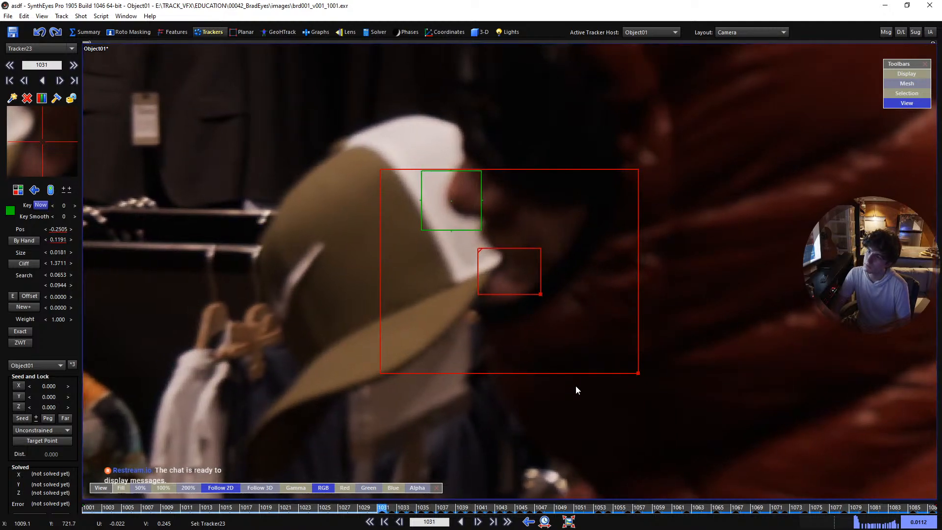
Nudge Tracker23 left and up on the mouth at frame 1030 and track back to frame 1028
key(Left)
key(KP_4)
key(KP_4)
key(KP_8)
key(KP_8)
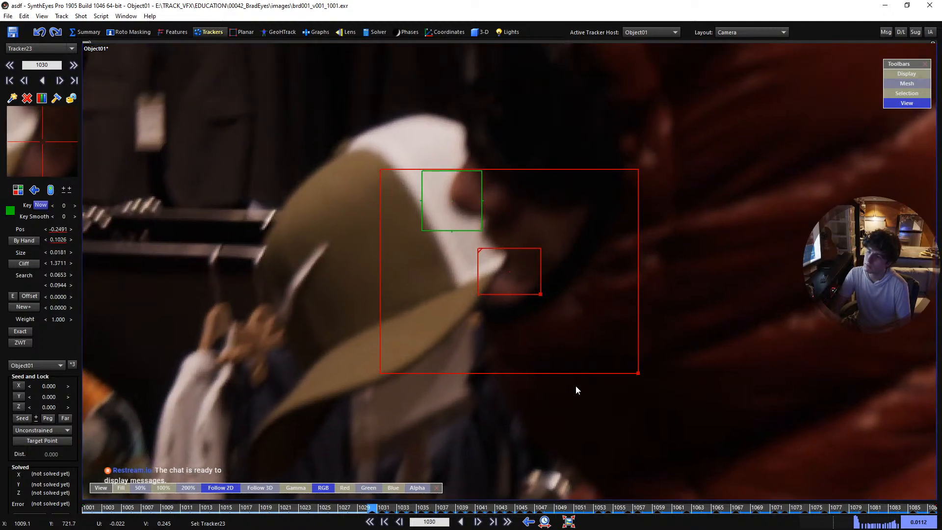
key(Left)
key(Left)
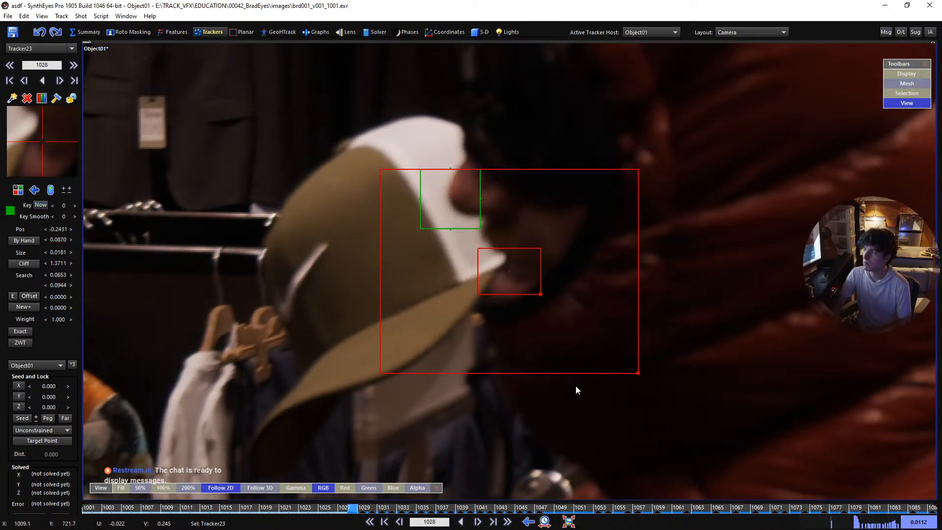
Track Tracker23 on the mouth backward frame by frame from 1028 to 1018
key(Left)
key(Left)
key(Left)
key(Left)
key(Left)
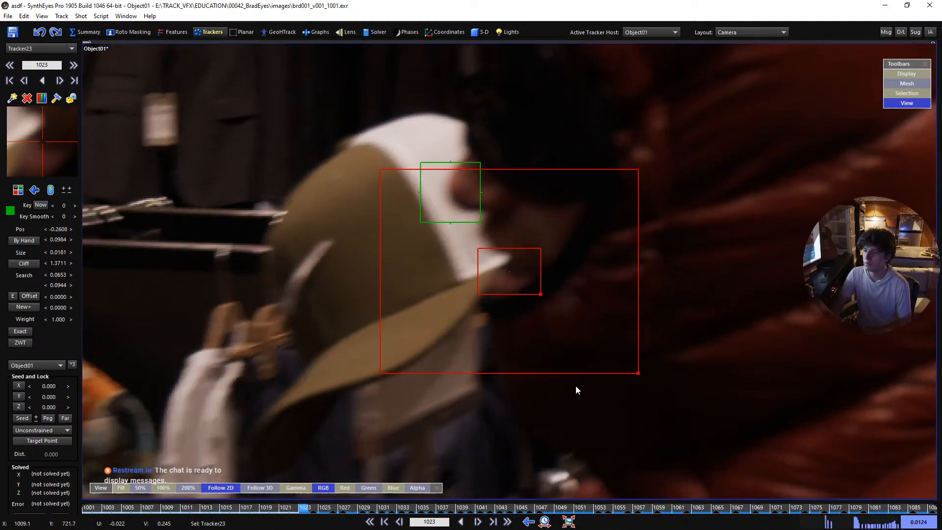
key(Left)
key(Left)
key(Left)
key(Left)
key(Left)
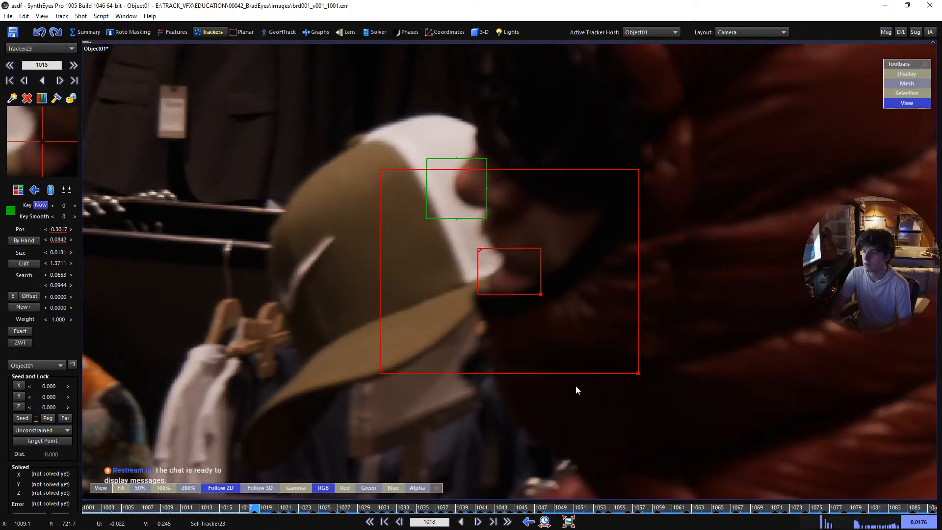
Fine-tune Tracker23's mouth position at blurred frame 1017, comparing it with frames 1016 and 1018
key(Left)
key(KP_2)
key(KP_6)
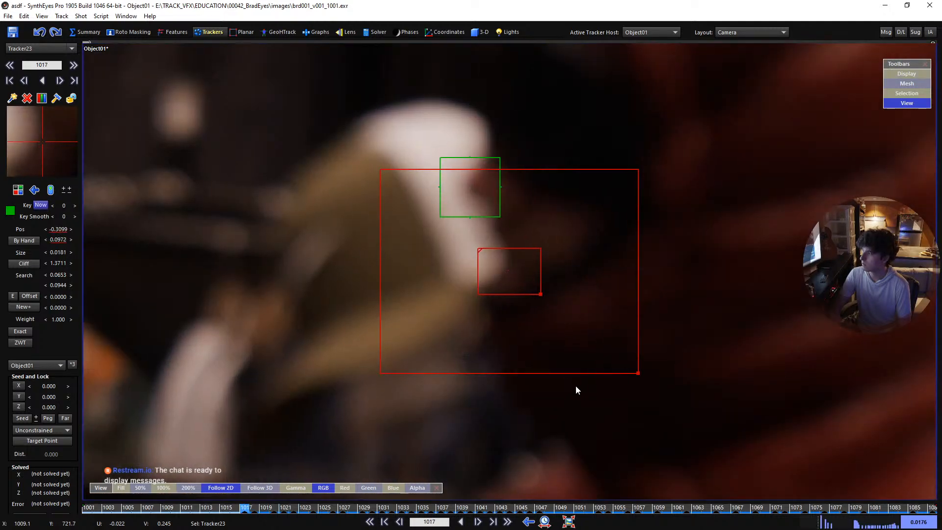
key(Right)
key(Left)
key(Left)
key(Right)
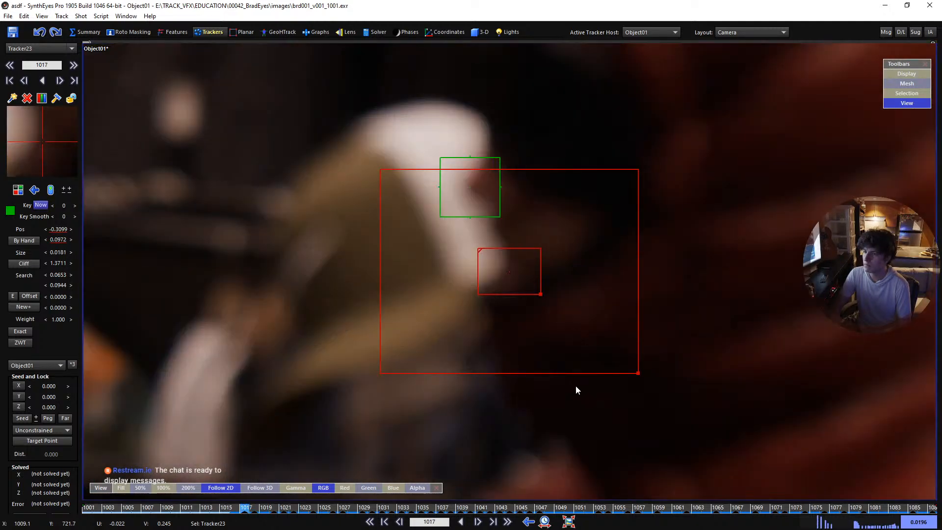
key(KP_6)
key(KP_6)
key(KP_8)
Nudge Tracker23 slightly right at blurred frame 1016 and compare it with frame 1017
key(Left)
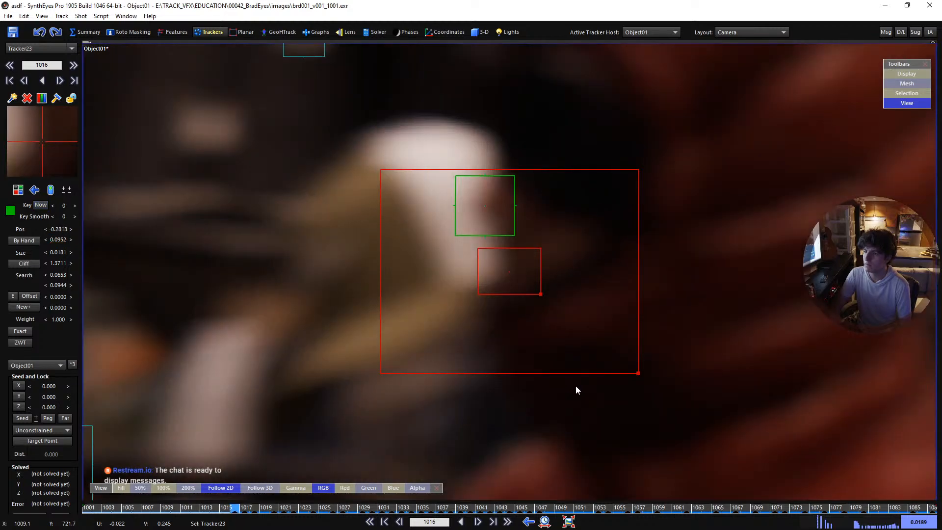
key(KP_6)
key(KP_6)
key(KP_6)
key(Right)
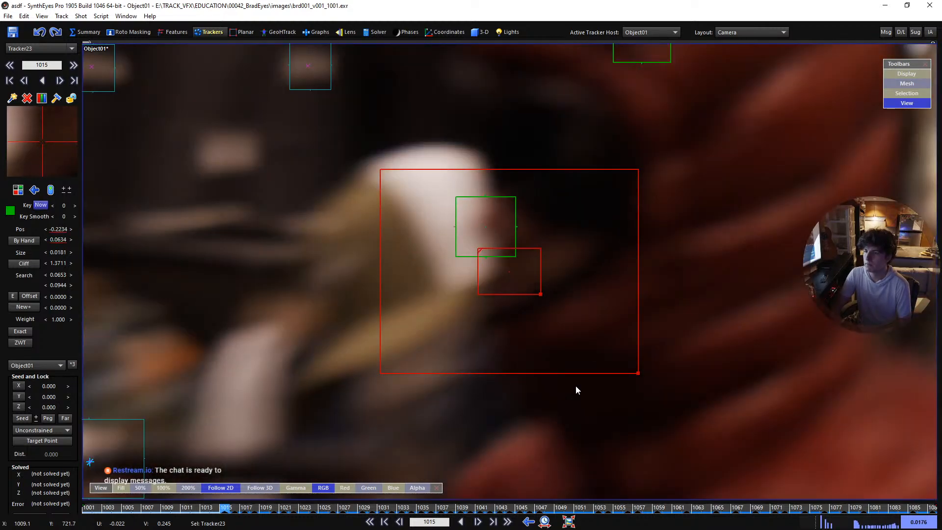
Correct Tracker23's horizontal mouth position around blurred frames 1015 and 1014, checking it against the neighbouring frames
key(Left)
key(Left)
mouse_move(36, 141)
mouse_down()
mouse_move(46, 135)
mouse_move(42, 141)
mouse_up()
key(Left)
key(Right)
key(Right)
key(Left)
key(Left)
key(Right)
Continue Tracker23 on the mouth back to frame 1012, comparing consecutive blurred frames
key(Left)
key(Left)
key(Right)
key(Right)
key(Left)
key(Left)
key(Left)
key(Right)
key(Left)
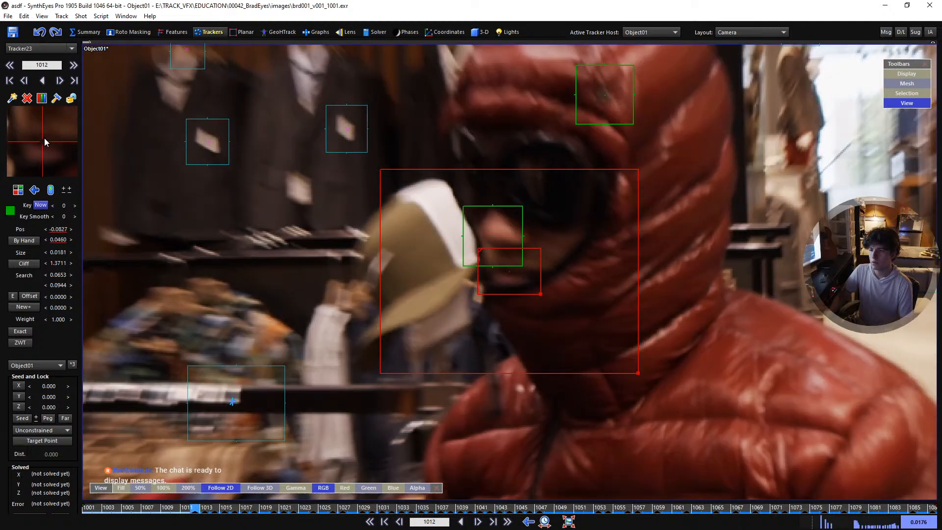
Track Tracker23 back to frame 1010 and adjust its mouth position there against the following frames
scroll(204, 189, up, 2)
key(Left)
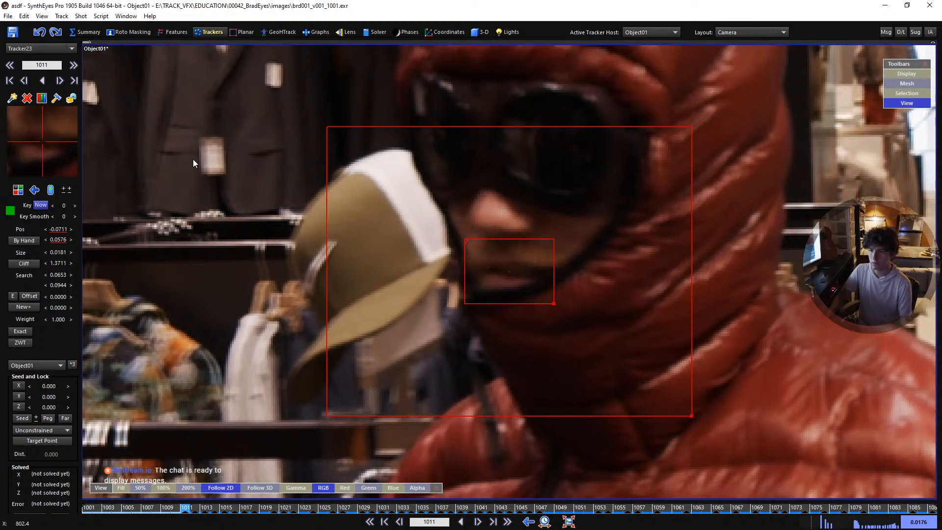
key(Left)
drag(36, 140, 28, 136)
key(Right)
key(Right)
key(Left)
key(Left)
click(43, 142)
Key Tracker23 on the mouth at frame 1009 and track it backward to frame 1001
key(Left)
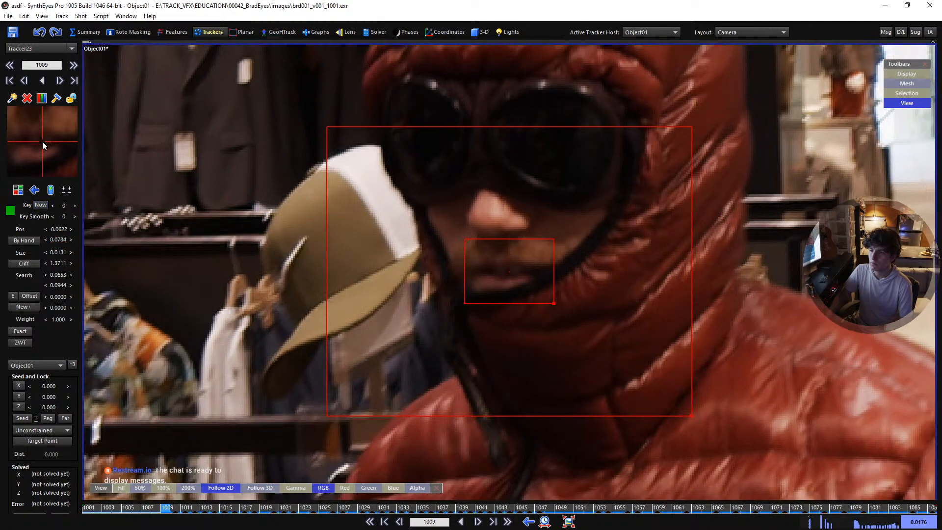
click(42, 141)
scroll(249, 180, up, 1)
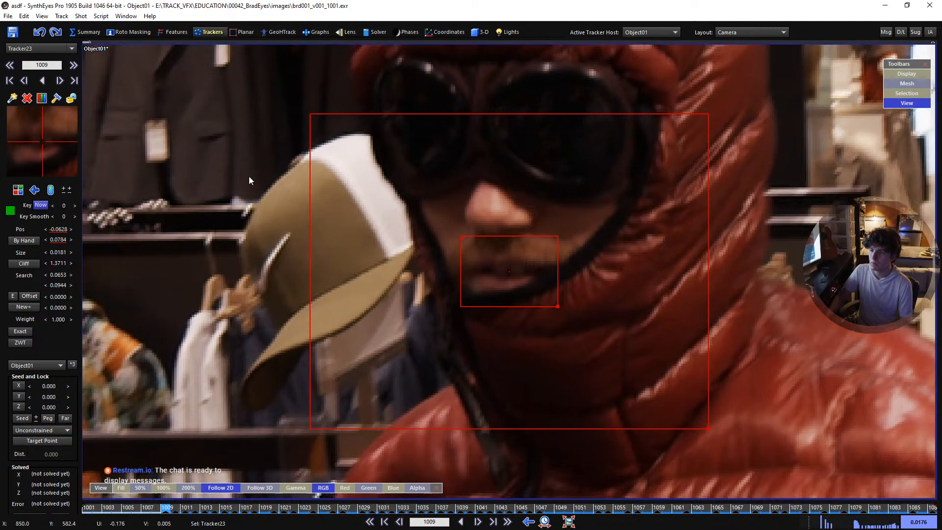
key(Left)
key(Left)
key(Left)
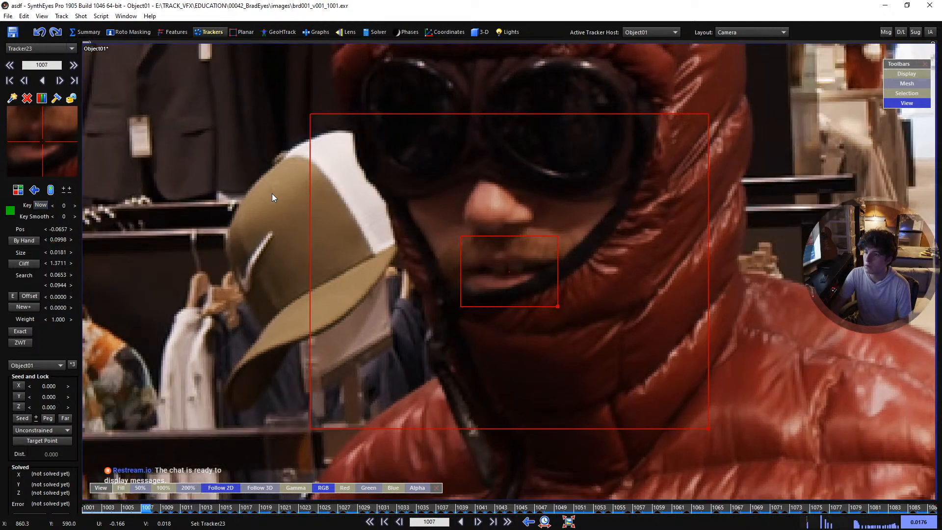
key(Left)
key(Left)
key(Left)
key(Left)
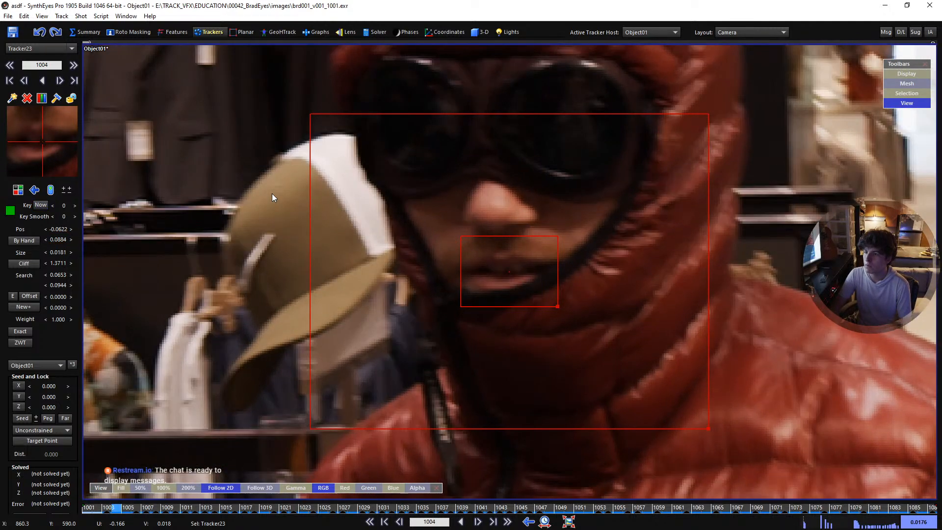
key(KP_4)
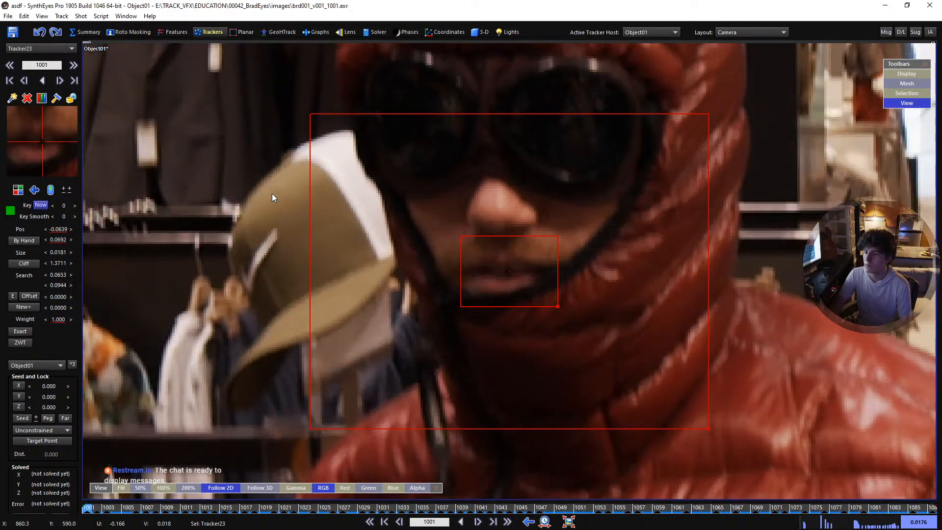
Step through frames 1001 to 1017 to examine how steadily Tracker23 stays on the mouth
key(Right)
key(Right)
key(Right)
key(Right)
key(Right)
key(Right)
key(Right)
key(Right)
key(Right)
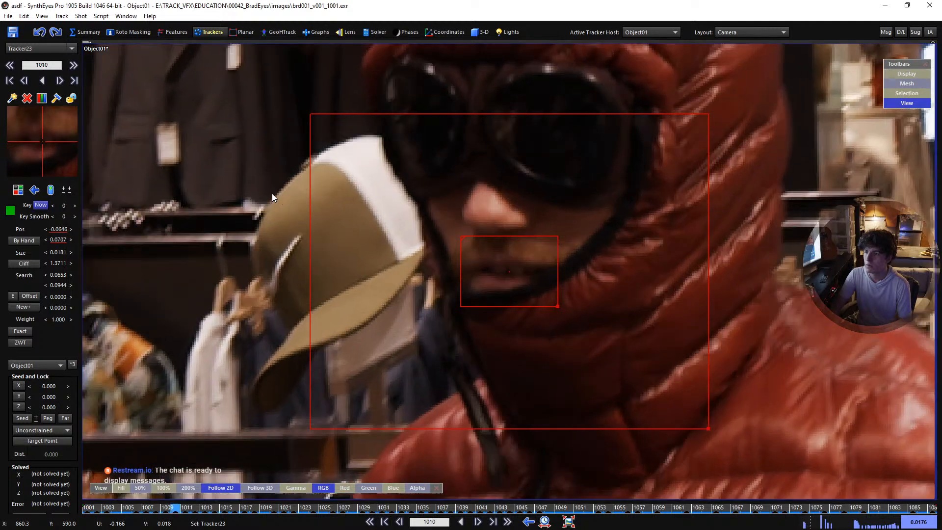
key(Right)
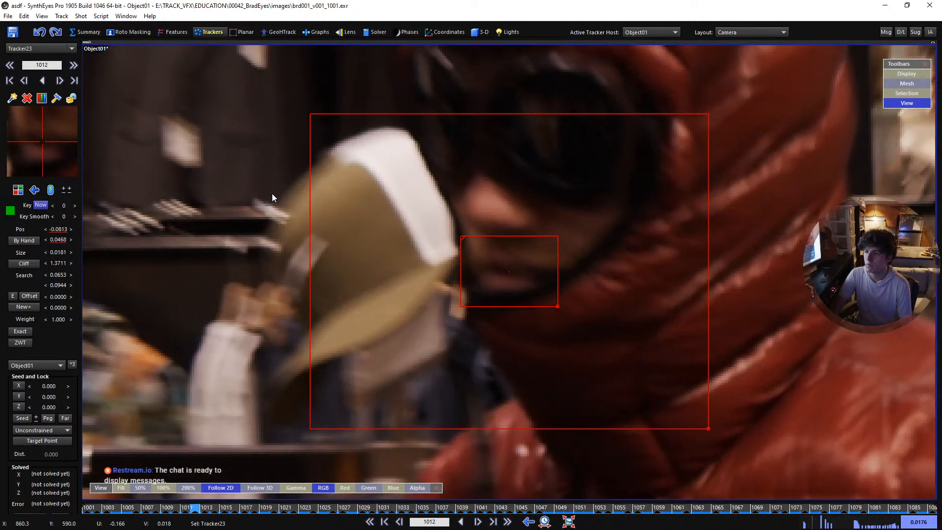
key(Left)
key(Right)
key(Right)
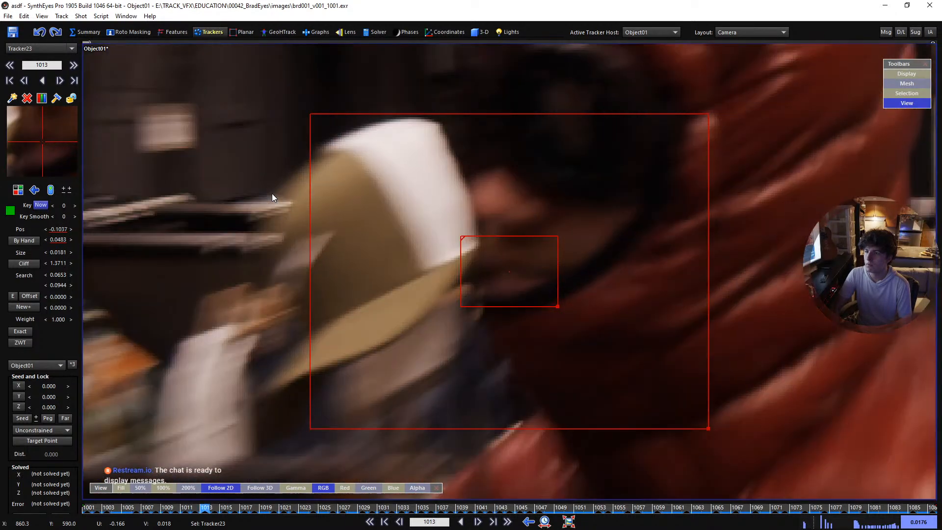
key(Right)
key(Right)
key(Right)
key(Right)
key(Right)
key(Right)
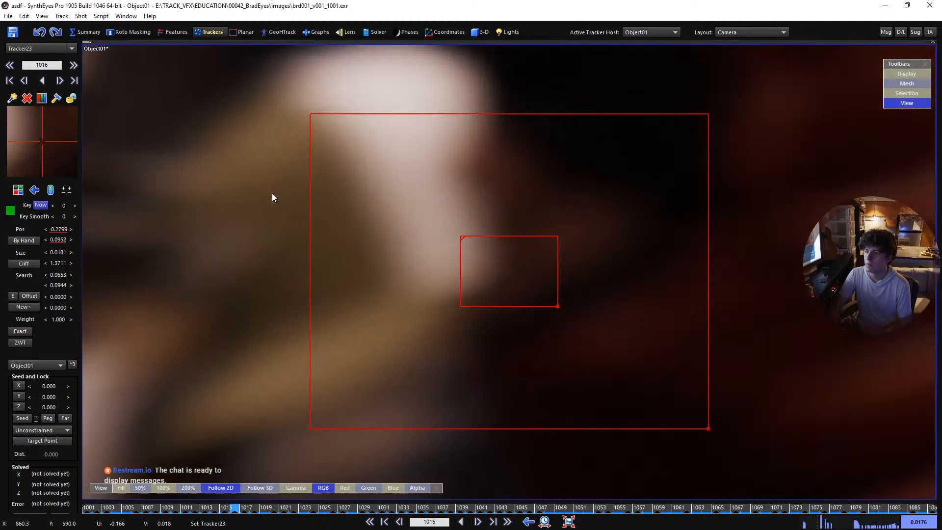
Recheck Tracker23 from the blurred frames around 1017 back to frame 1009 and lock the tracker
key(Left)
key(Left)
key(Left)
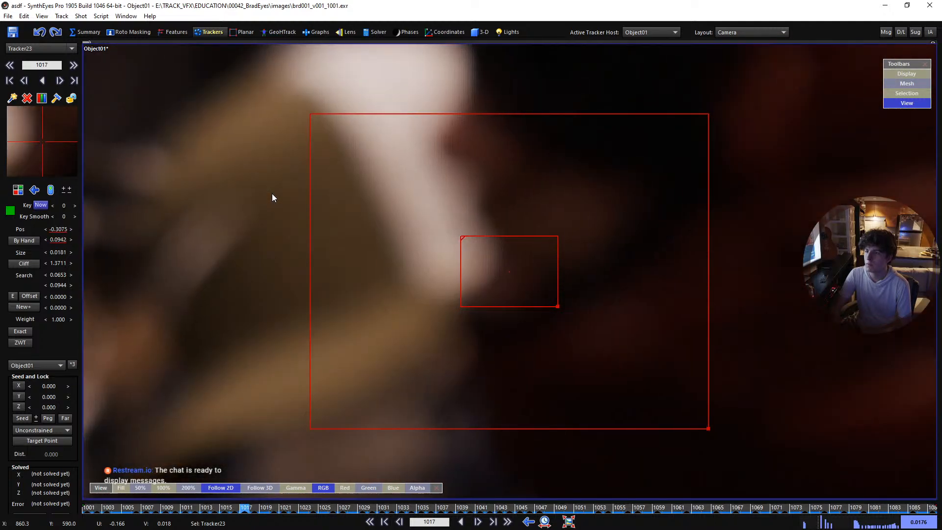
key(Left)
key(Left)
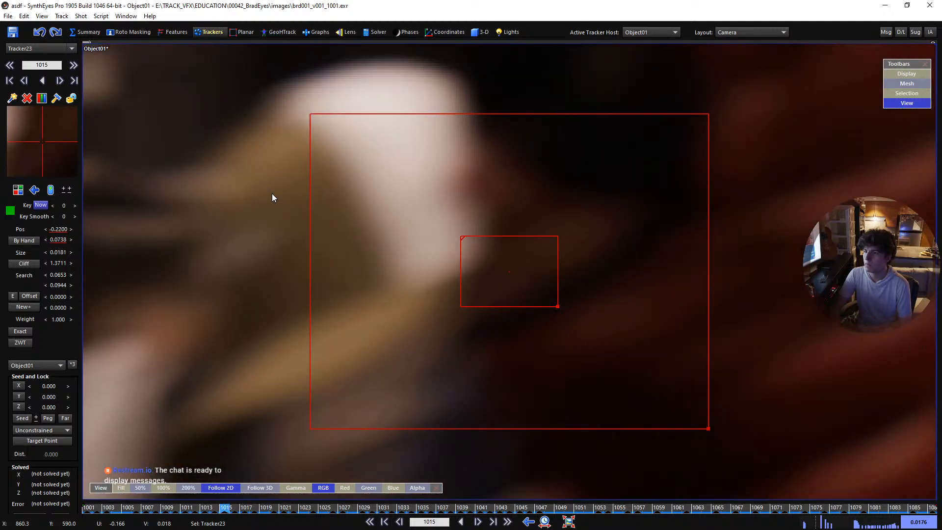
key(Left)
key(Left)
key(Left)
key(Left)
key(Left)
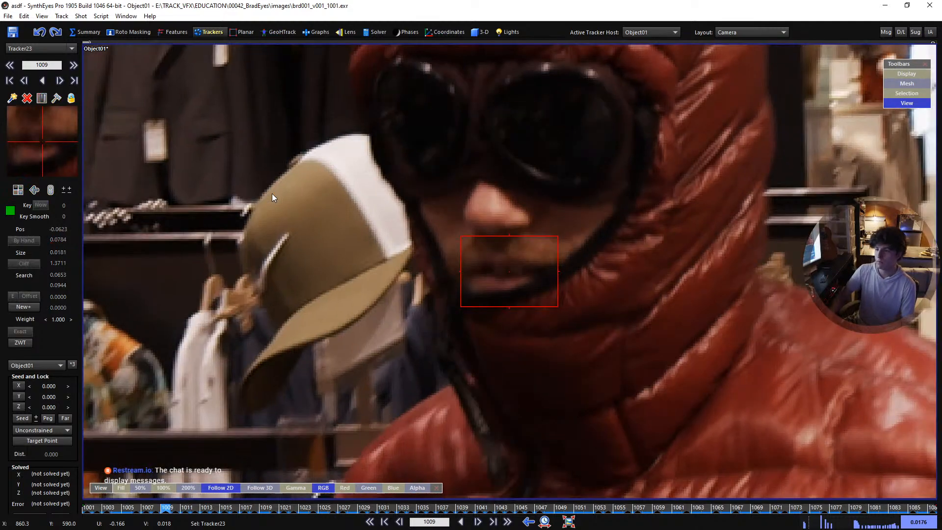
Deselect the tracker and play the shot from frame 1001 to examine the nose, mouth and hood snap trackers
scroll(427, 231, down, 5)
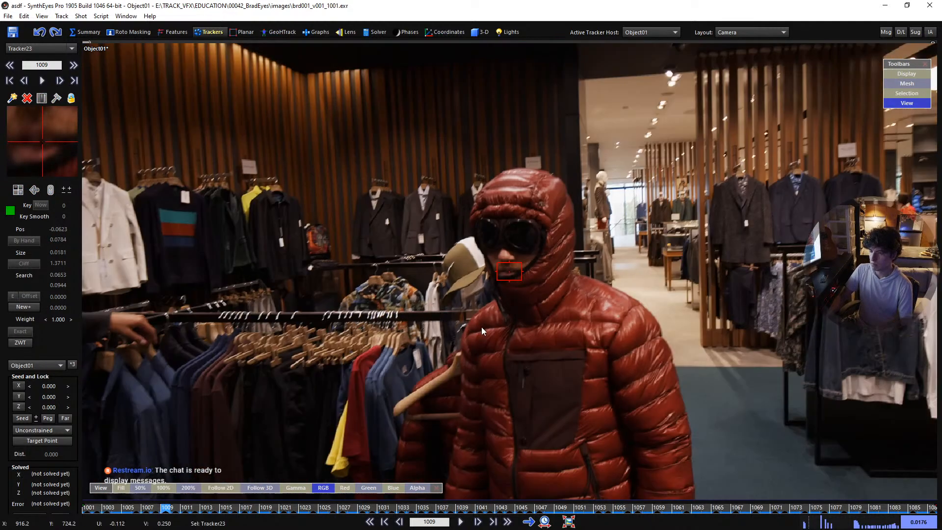
scroll(454, 289, down, 2)
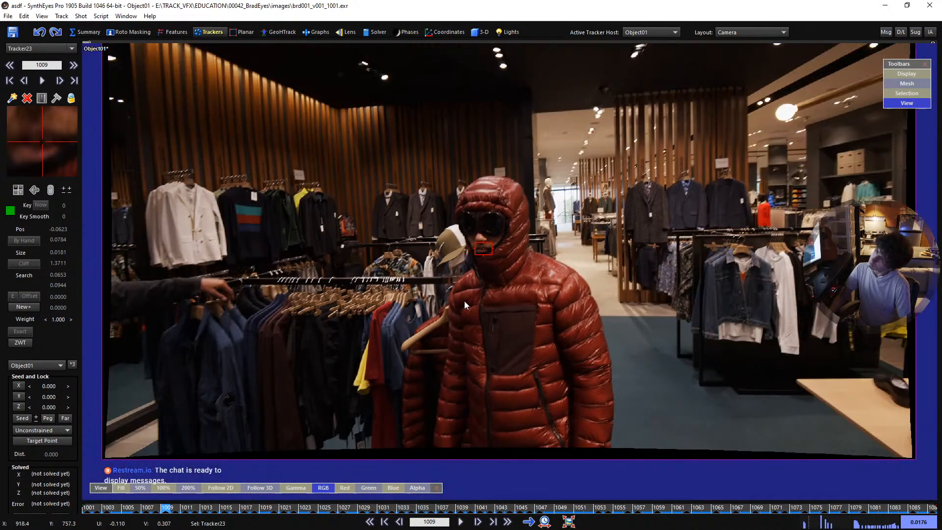
scroll(476, 289, down, 3)
scroll(502, 284, up, 6)
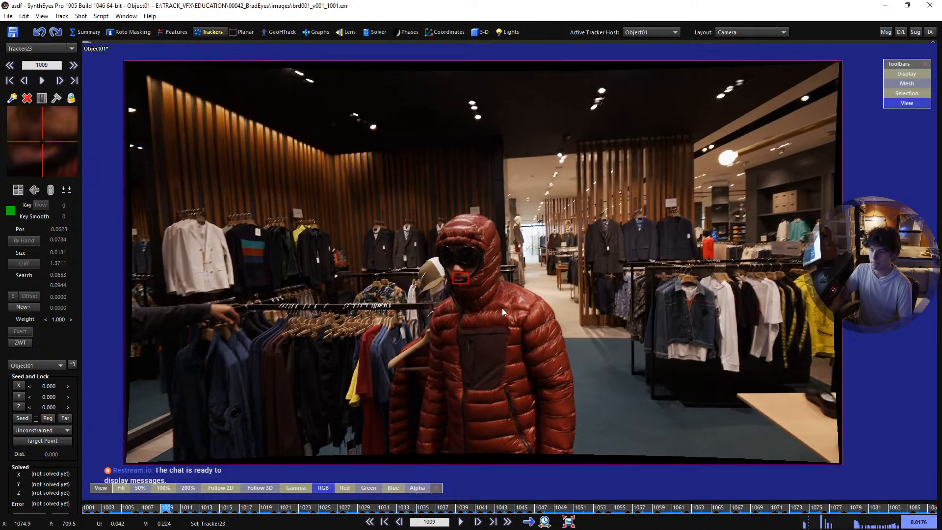
middle_drag(503, 308, 526, 306)
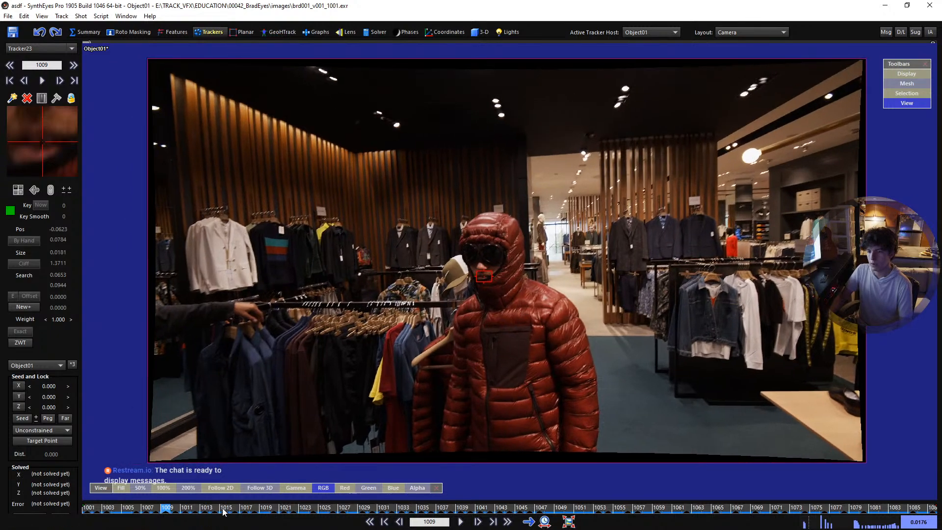
drag(223, 511, 84, 509)
click(575, 413)
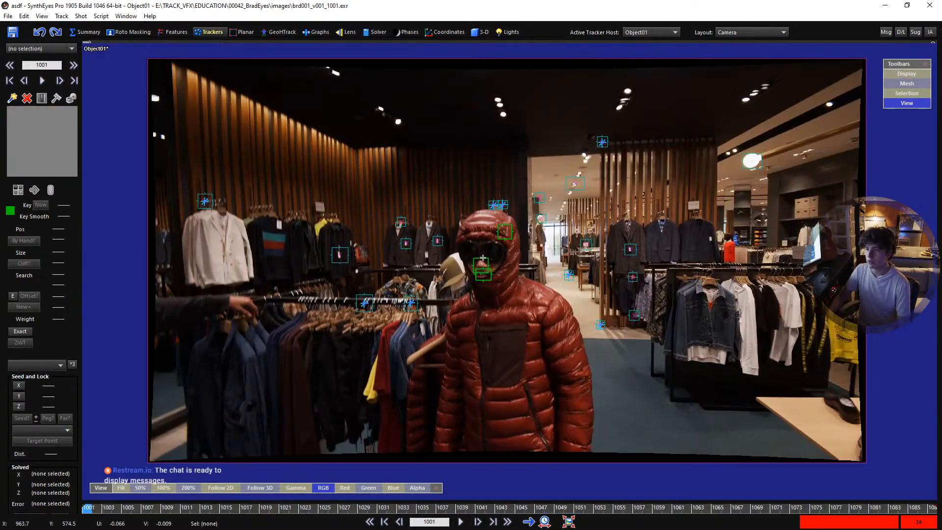
key(space)
scroll(447, 174, up, 5)
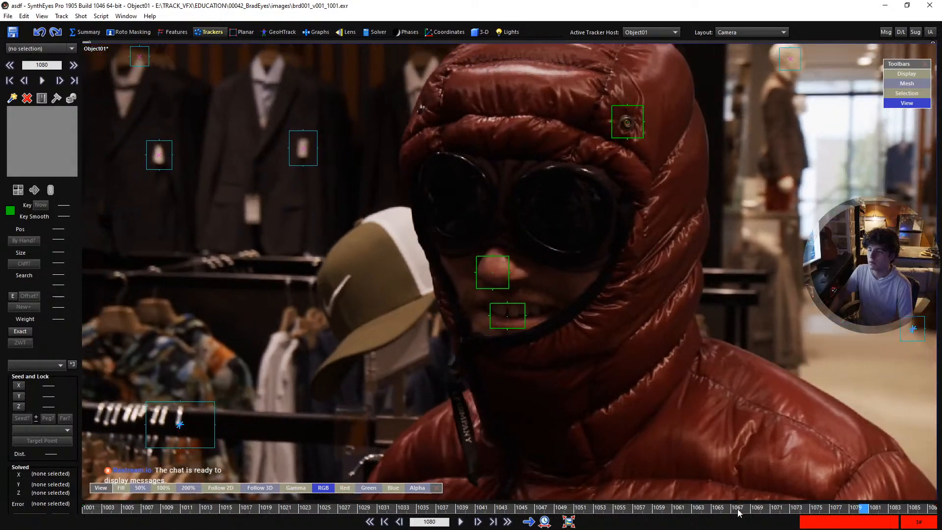
Add a tracker on a quilted seam at the side of the hood at frame 1021 and enlarge its size to 0.0252
drag(738, 510, 211, 526)
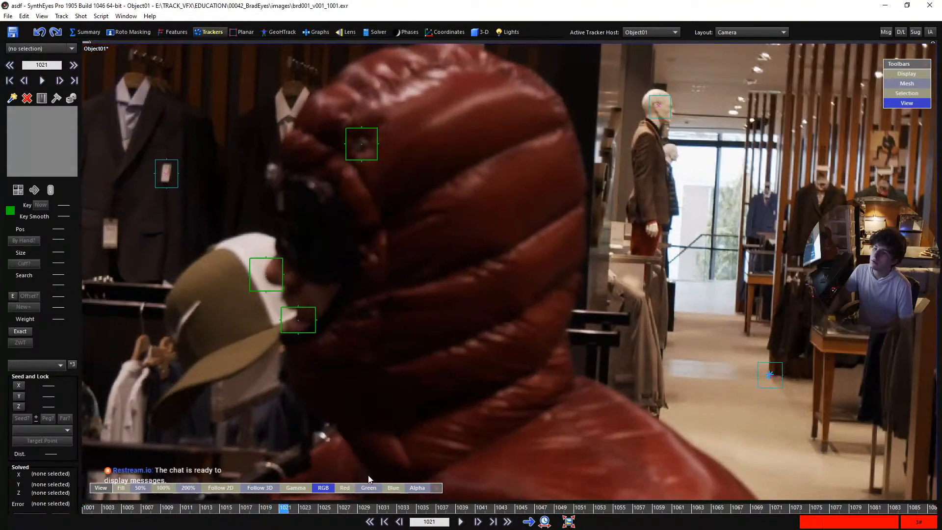
click(510, 263)
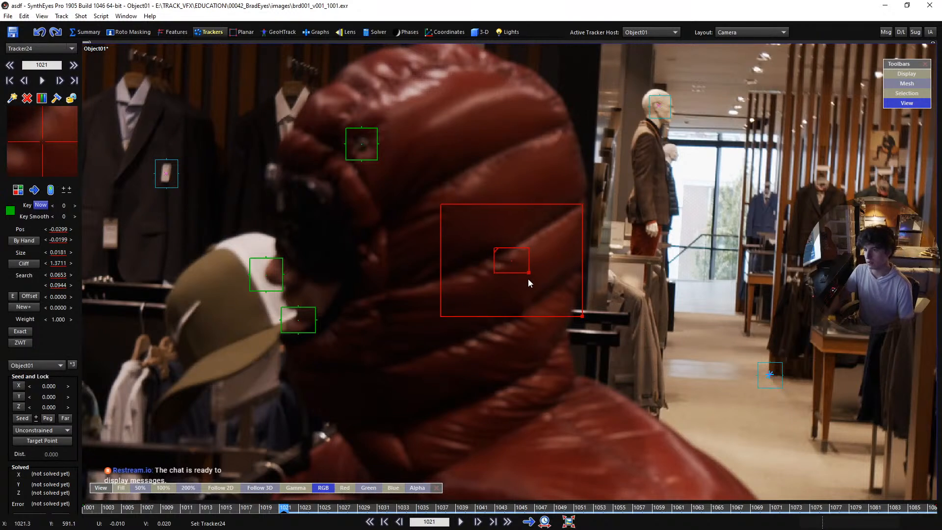
drag(530, 275, 532, 281)
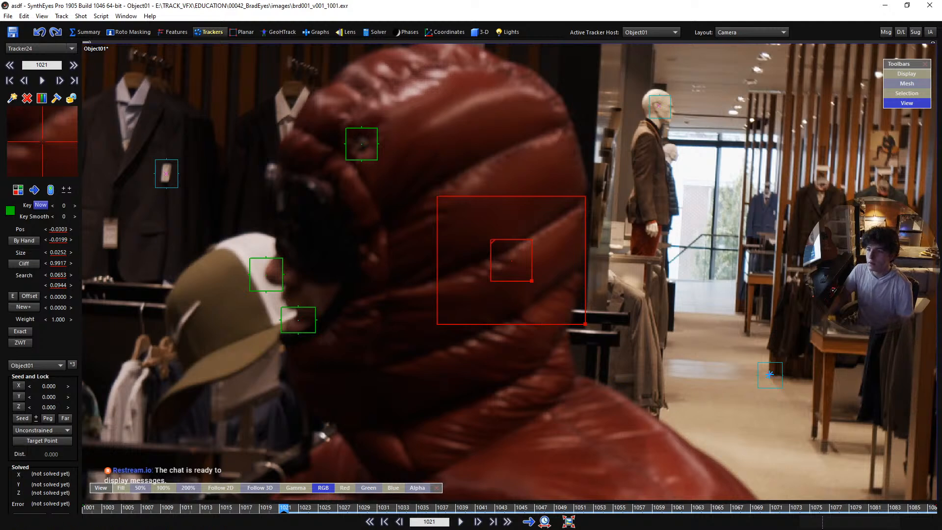
Refine Tracker24 on the hood seam and track it forward from frame 1021 to about frame 1035
scroll(41, 141, down, 1)
click(41, 141)
key(5)
scroll(41, 141, down, 2)
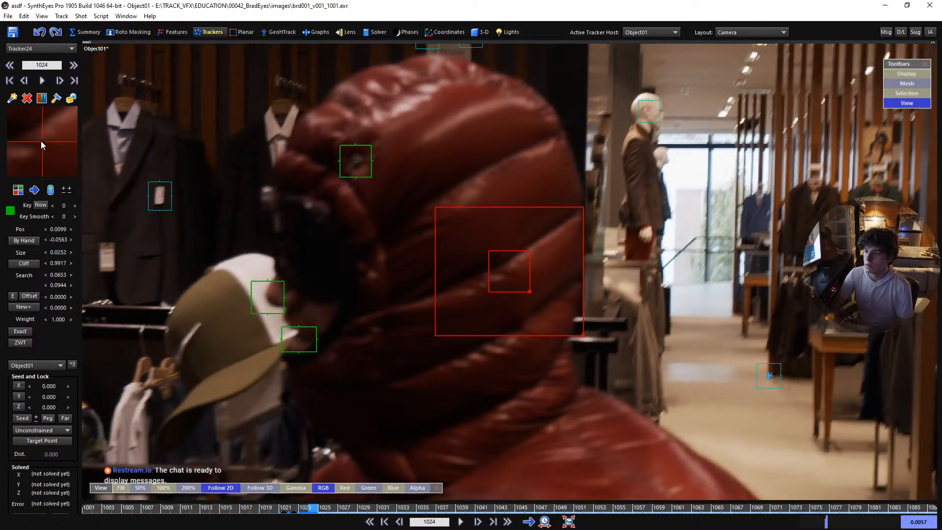
scroll(40, 140, down, 7)
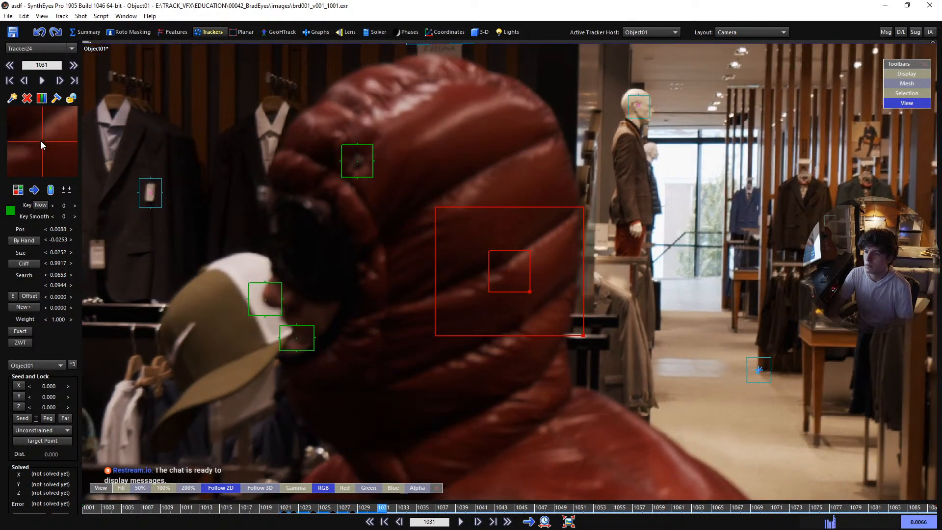
scroll(40, 141, down, 4)
Re-key Tracker24 on the hood seam near frame 1035 and track it forward through the defocused frames to about 1042
click(40, 140)
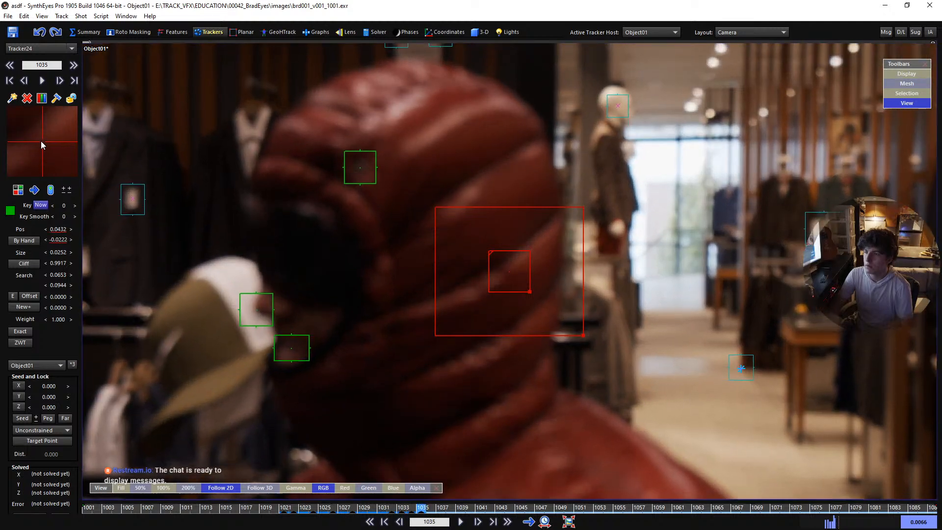
scroll(41, 140, down, 1)
scroll(40, 140, down, 1)
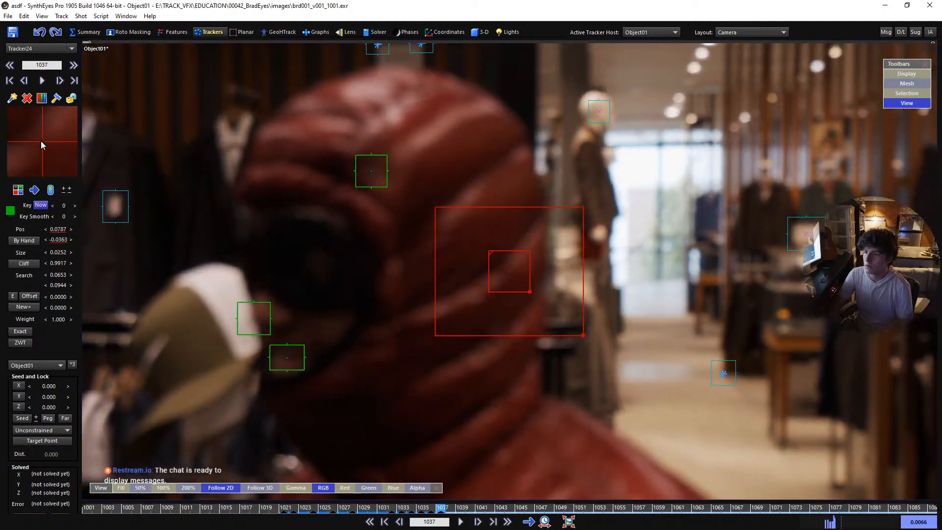
scroll(40, 140, down, 2)
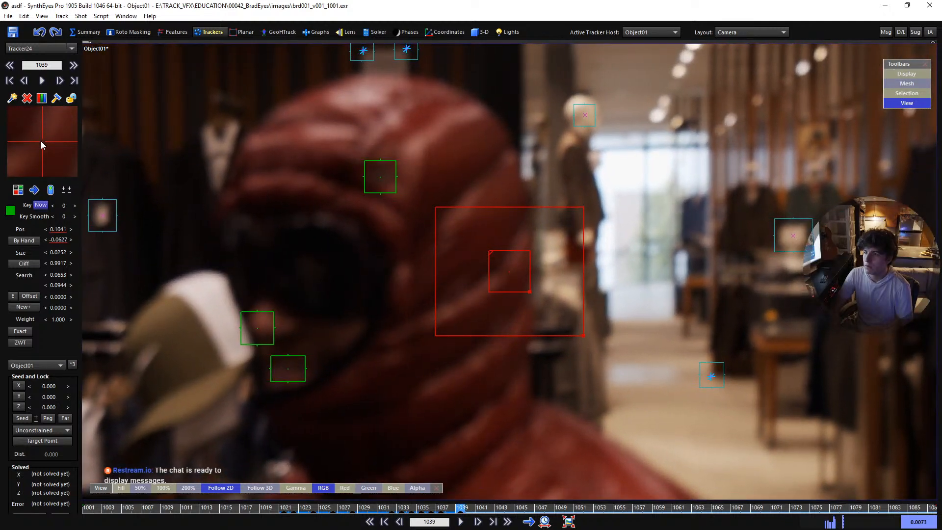
scroll(41, 144, down, 2)
scroll(40, 140, down, 3)
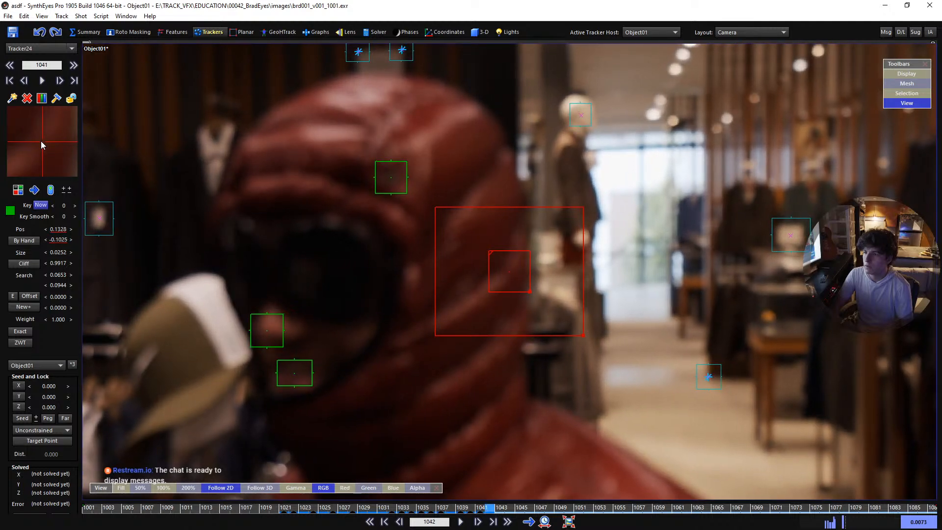
Continue tracking Tracker24 along the hood edge forward to frame 1060
scroll(40, 140, down, 4)
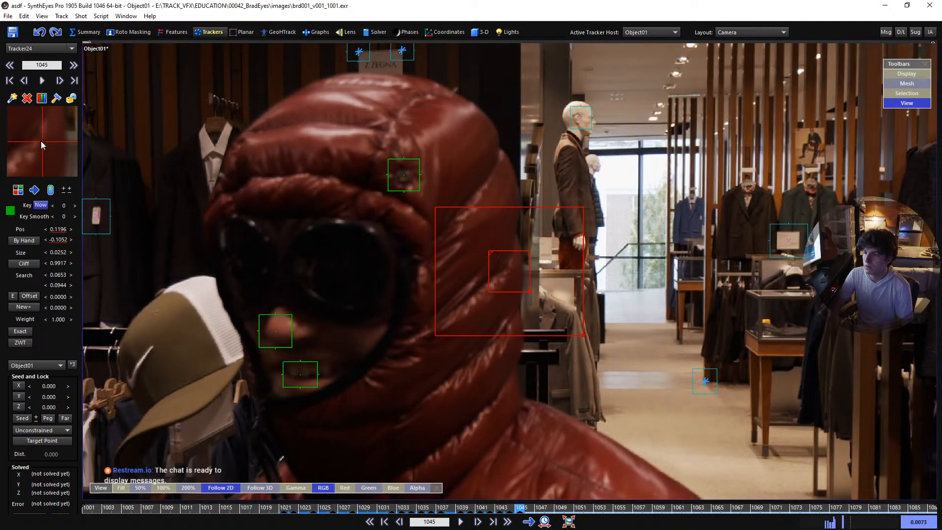
scroll(40, 140, down, 6)
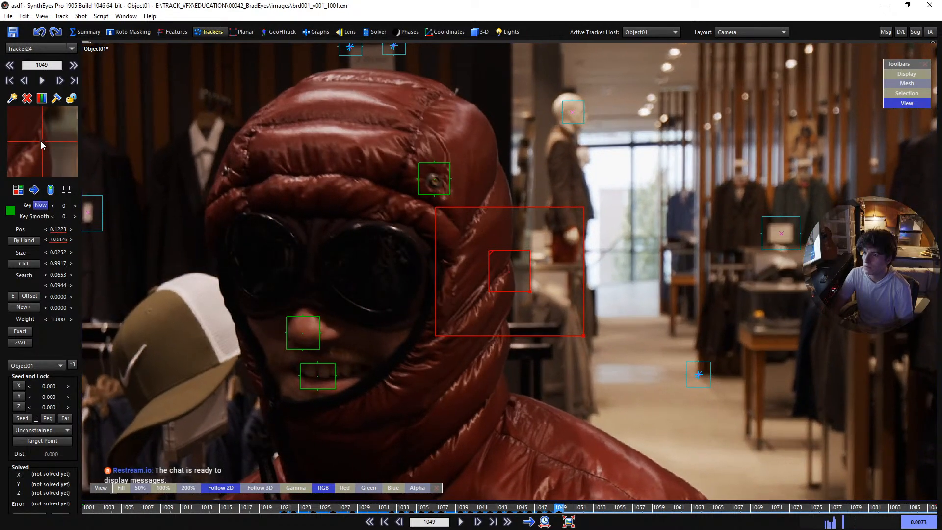
scroll(40, 141, down, 5)
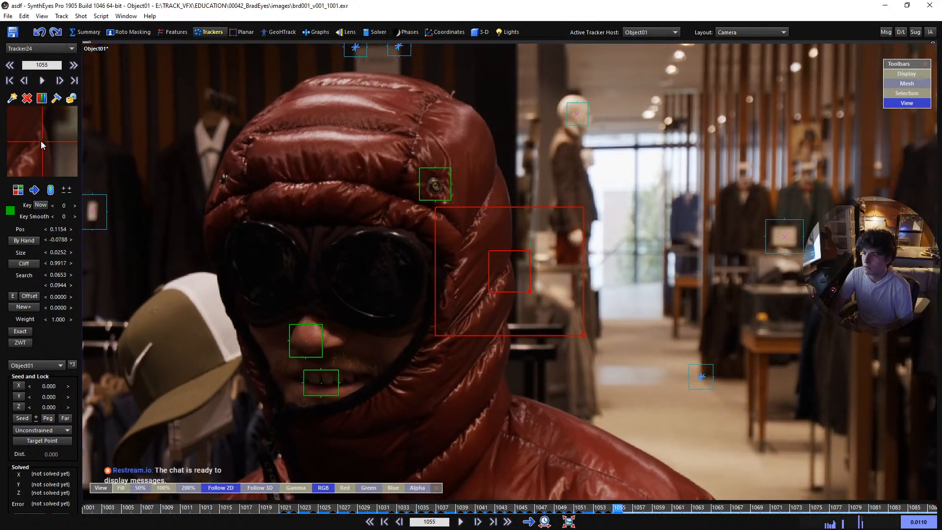
scroll(40, 140, down, 1)
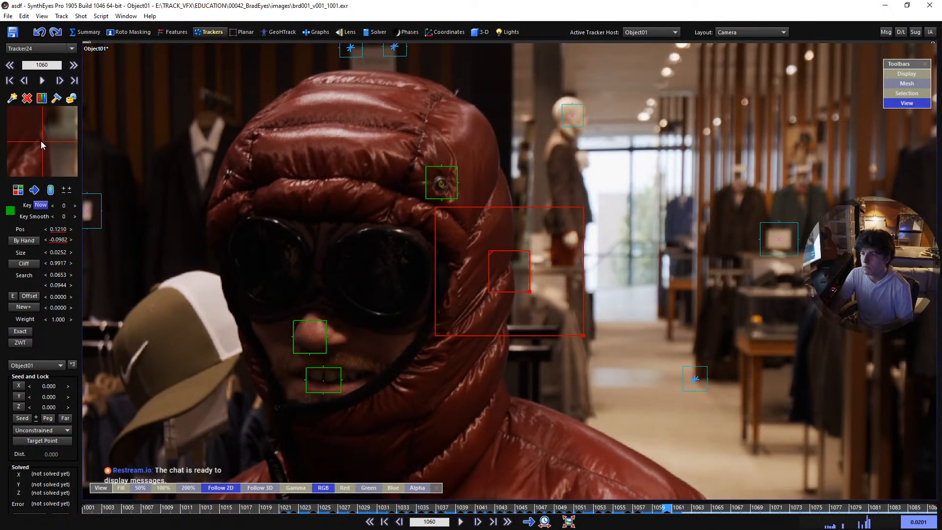
Track Tracker24 along the hood edge forward from frame 1060 to 1069, nudging its position where it drifts
scroll(41, 140, down, 1)
drag(42, 141, 41, 142)
scroll(41, 141, down, 1)
scroll(41, 141, up, 1)
scroll(42, 142, down, 2)
scroll(41, 142, up, 1)
scroll(41, 141, down, 2)
scroll(41, 142, down, 1)
scroll(41, 142, down, 1)
scroll(41, 141, down, 1)
scroll(41, 141, down, 1)
scroll(42, 142, down, 1)
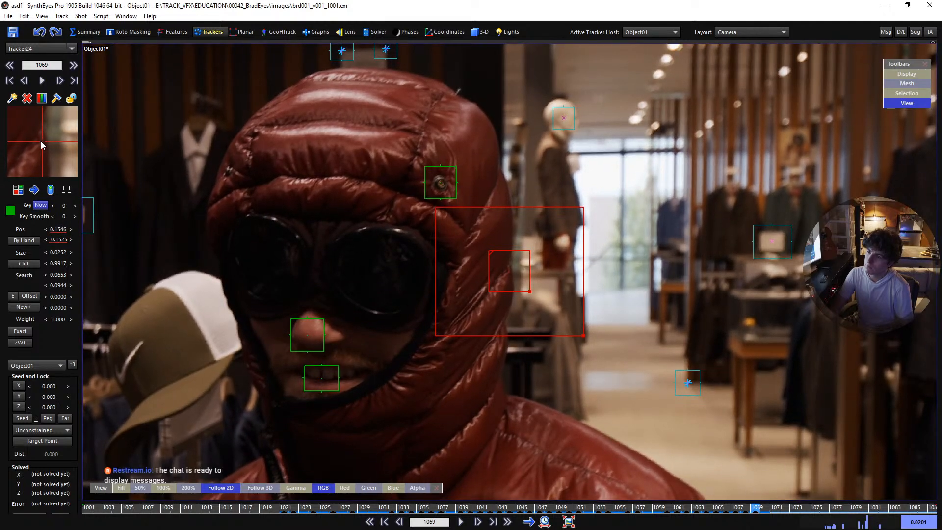
Continue tracking Tracker24 forward from frame 1069 to 1075, correcting it on the hood seam
scroll(42, 142, up, 1)
scroll(41, 142, down, 2)
scroll(41, 142, down, 1)
drag(41, 142, 42, 142)
scroll(42, 141, down, 1)
drag(41, 142, 41, 141)
scroll(42, 141, down, 1)
scroll(41, 142, down, 2)
scroll(41, 142, up, 1)
scroll(41, 142, down, 1)
scroll(41, 142, up, 1)
scroll(41, 141, down, 1)
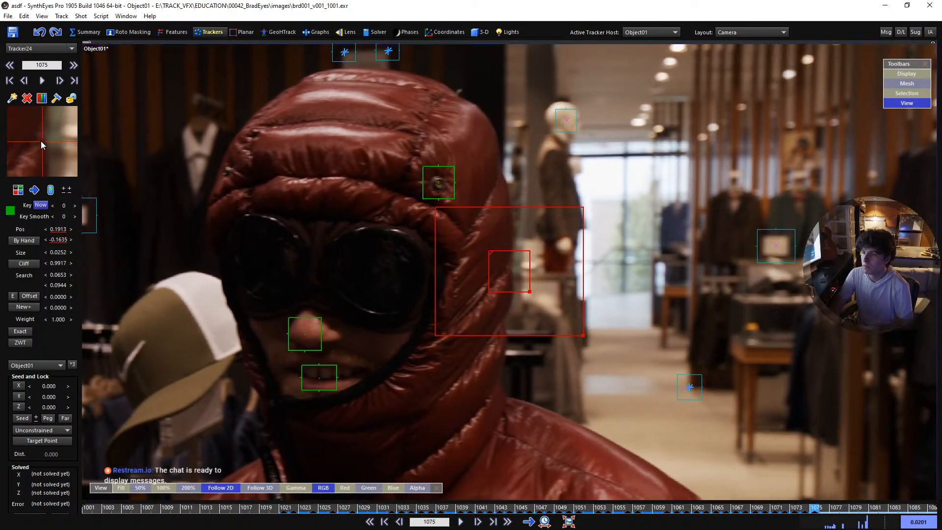
Key Tracker24 at frames 1076 and 1077, correct its position on the seam and advance to frame 1078
scroll(41, 142, down, 1)
click(41, 142)
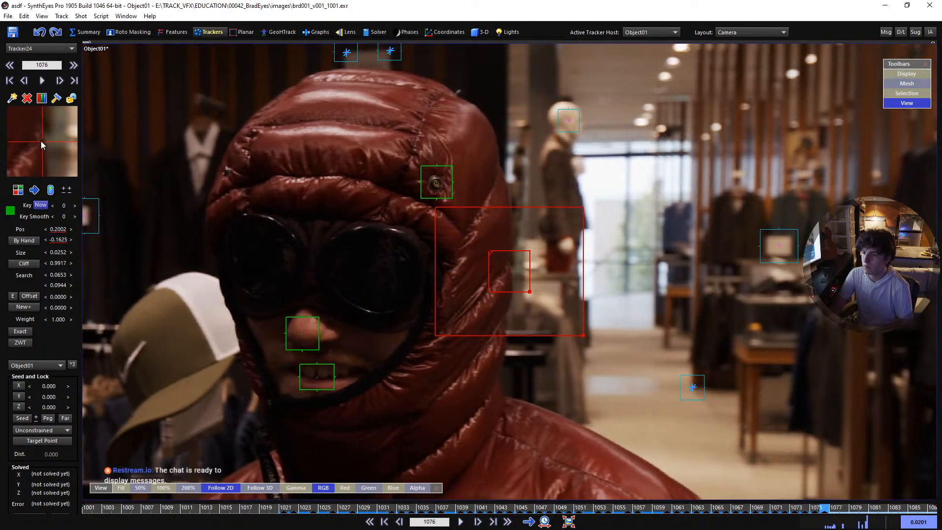
scroll(40, 140, down, 1)
click(40, 140)
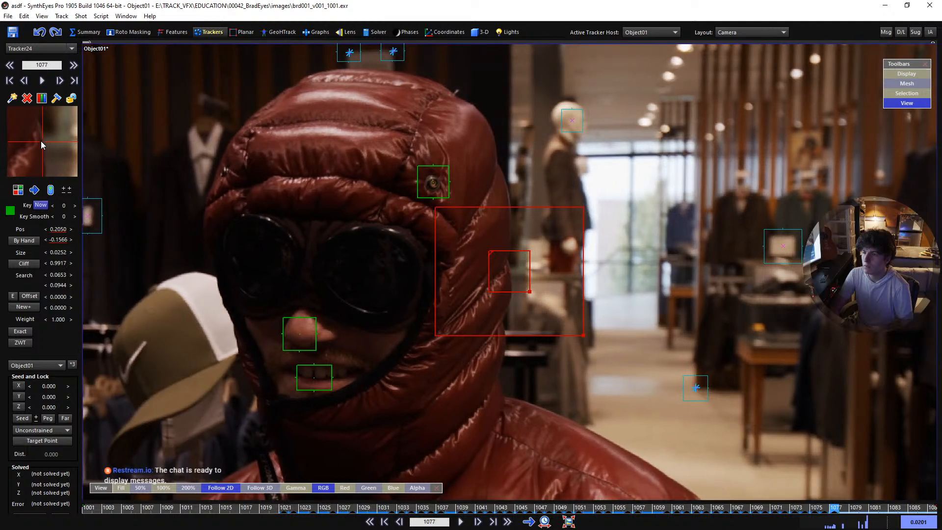
click(40, 140)
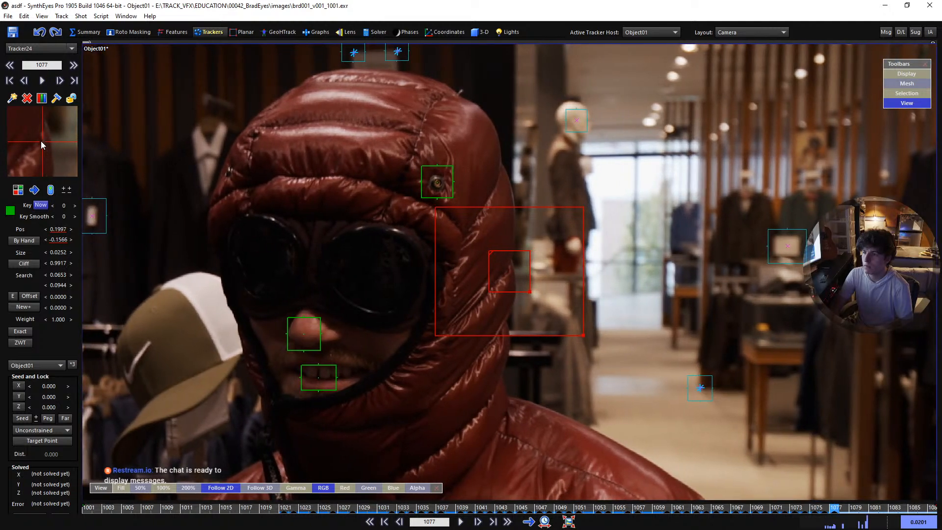
scroll(40, 140, down, 1)
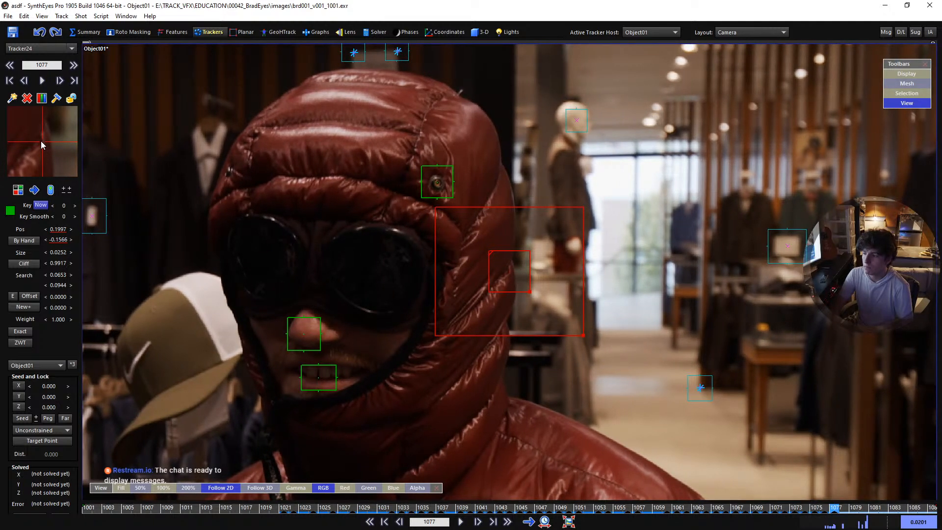
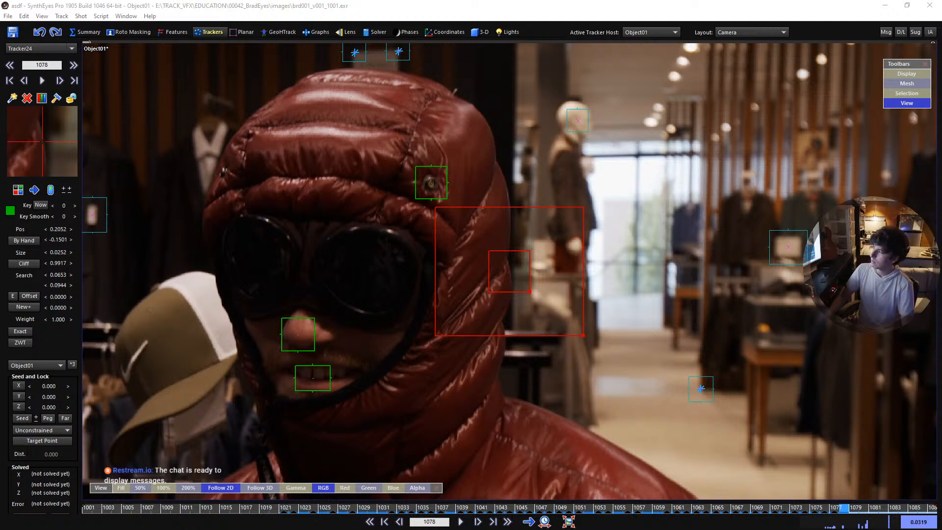
Recentre Tracker24 on the hood seam at frame 1078 and advance to frame 1079
scroll(504, 260, down, 1)
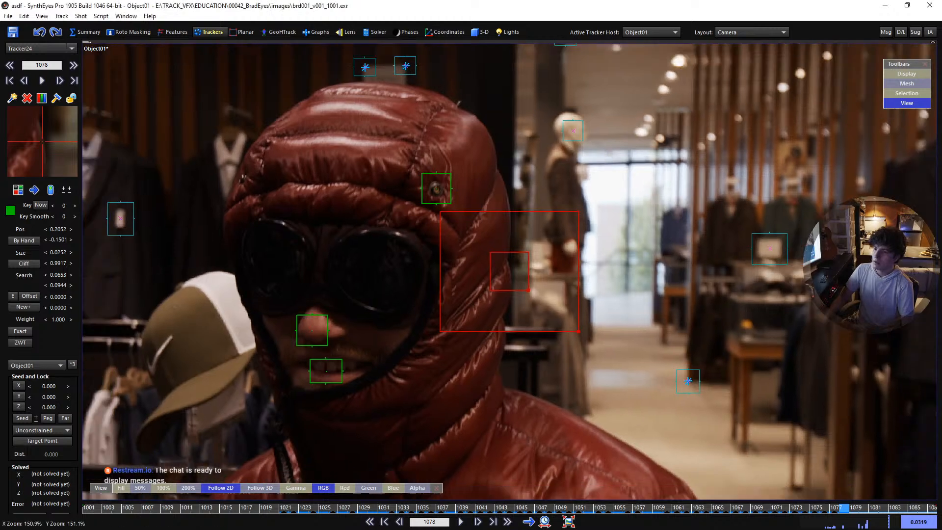
scroll(504, 260, up, 6)
scroll(504, 261, down, 5)
scroll(504, 261, up, 1)
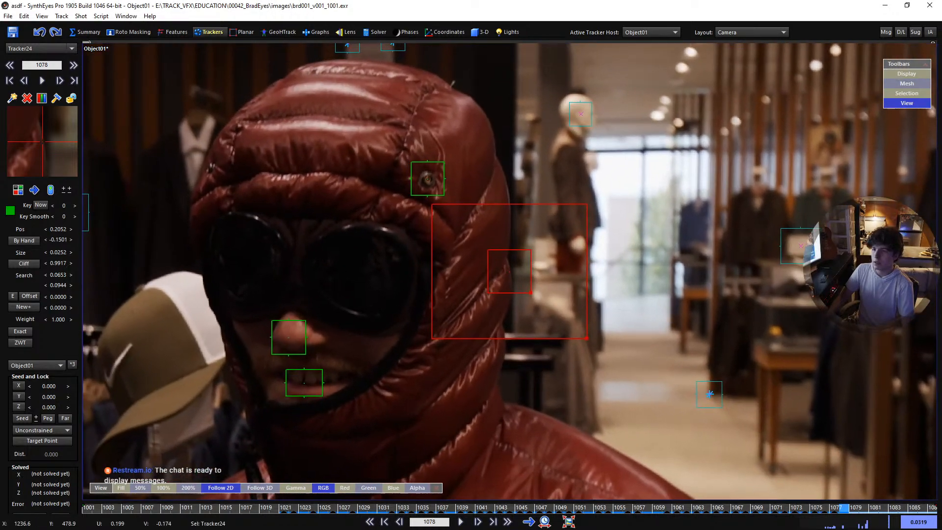
scroll(481, 240, up, 1)
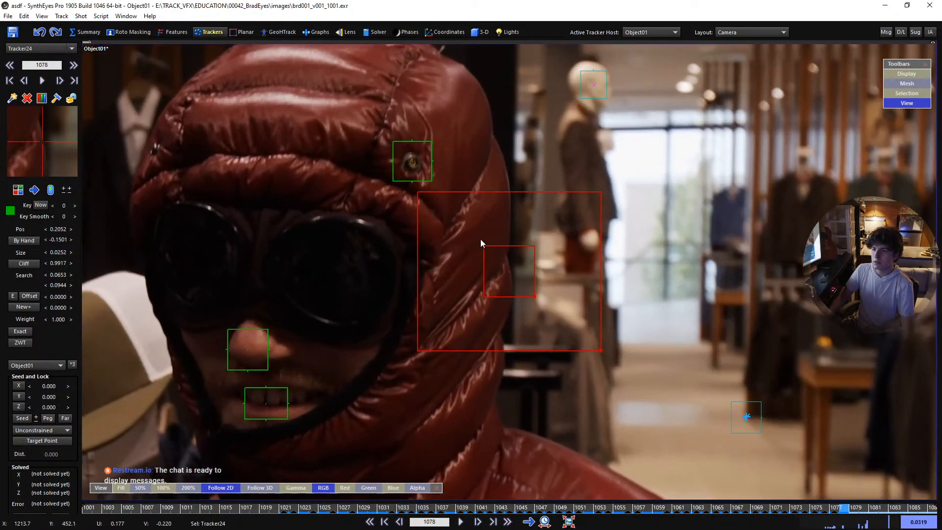
click(42, 141)
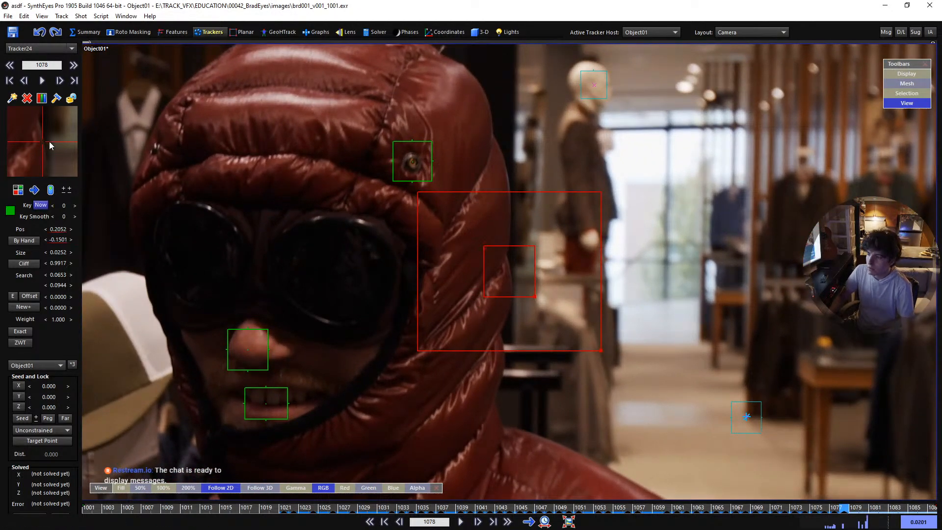
mouse_move(49, 141)
mouse_down()
mouse_move(44, 130)
mouse_move(41, 142)
mouse_up()
key(Right)
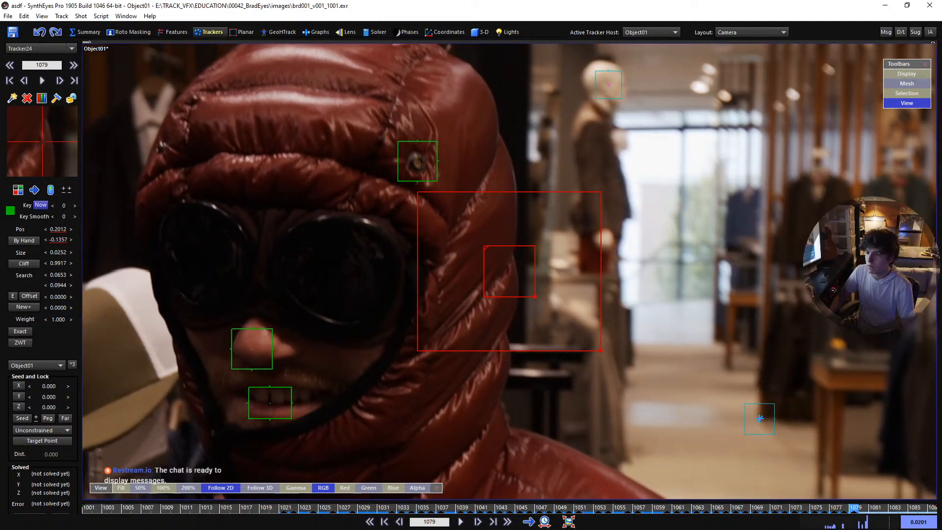
Key Tracker24 on the hood seam frame by frame from frame 1080 to 1087
key(Right)
click(42, 142)
key(Right)
click(42, 141)
key(Right)
click(42, 141)
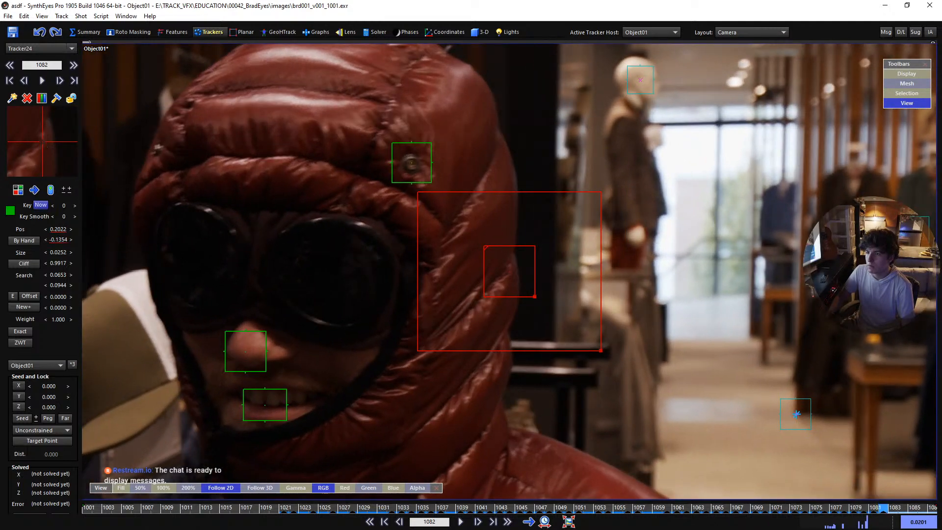
key(Right)
click(42, 141)
key(Right)
click(43, 142)
key(Right)
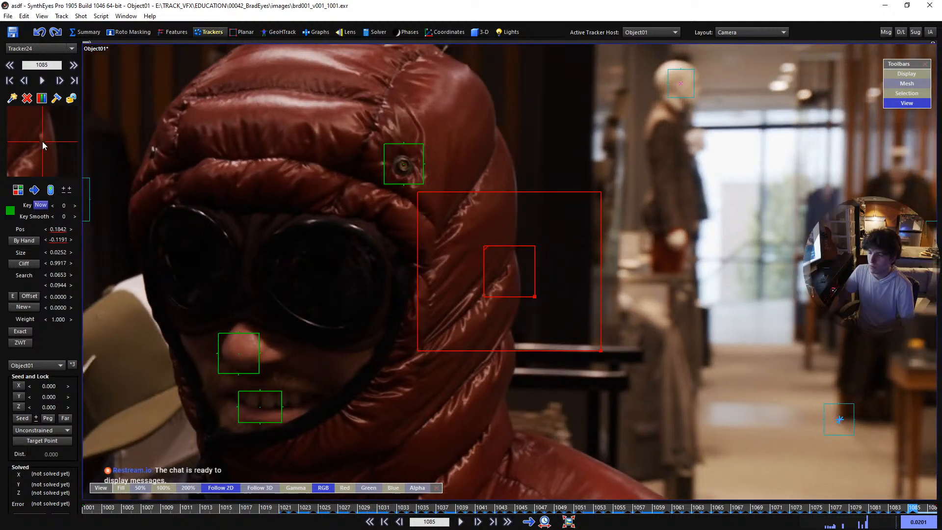
click(42, 142)
key(Right)
click(42, 141)
key(Right)
click(42, 141)
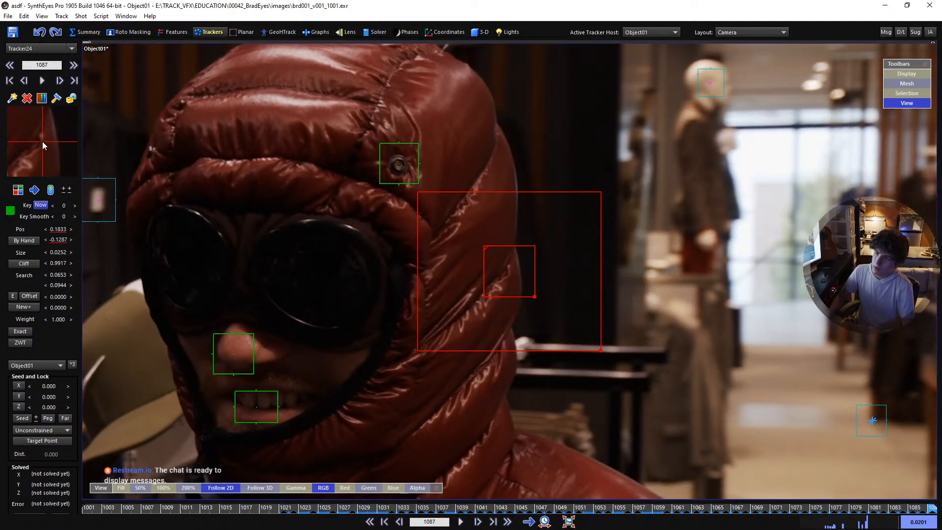
Switch to backward tracking, return to the start of Tracker24's tracked range and key it back to frame 1018
key(minus)
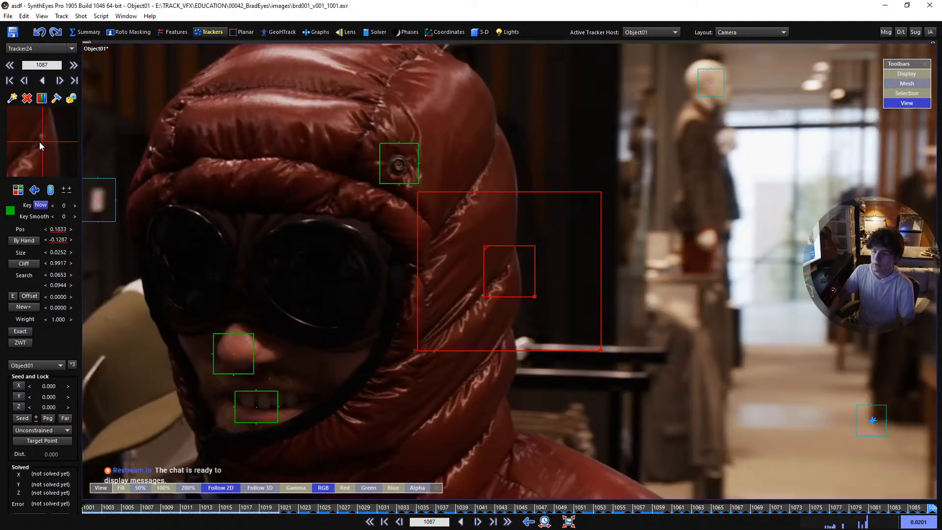
key(Home)
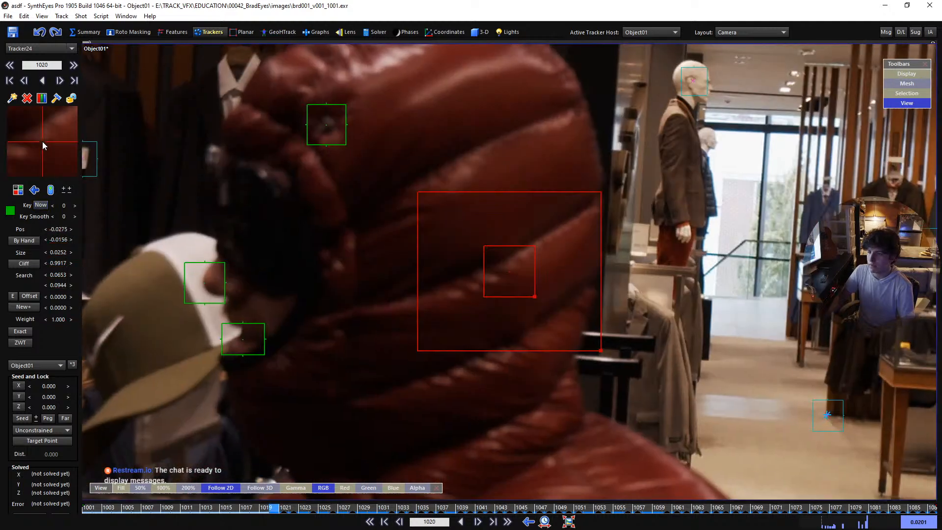
scroll(42, 141, up, 2)
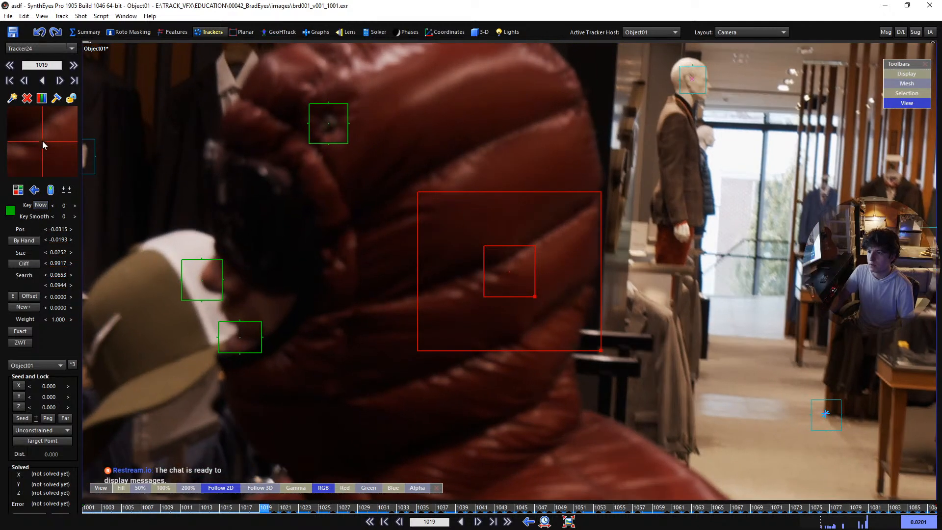
click(42, 141)
scroll(42, 142, up, 1)
click(42, 141)
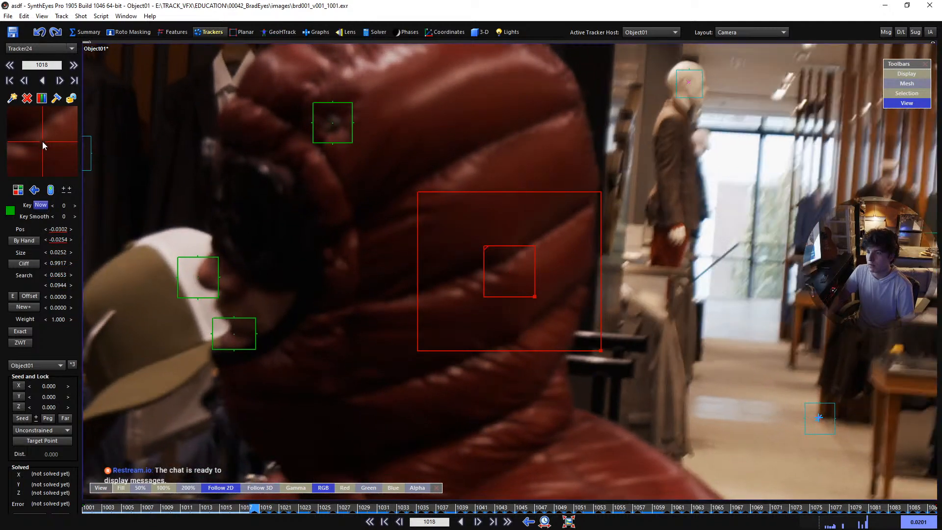
Key Tracker24 by eye on the defocused hood seam at frames 1017 and 1016
scroll(42, 143, up, 1)
scroll(39, 142, up, 1)
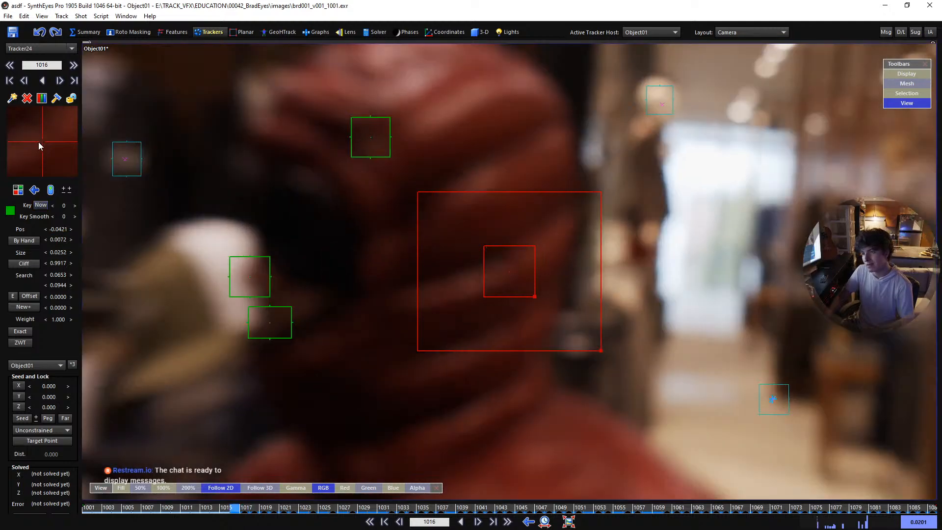
scroll(41, 143, up, 9)
scroll(42, 141, down, 10)
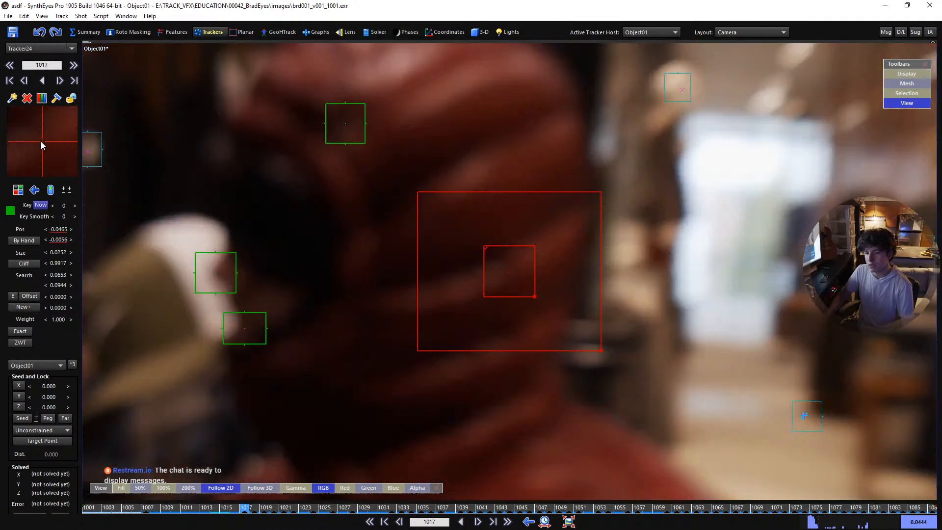
scroll(40, 142, up, 1)
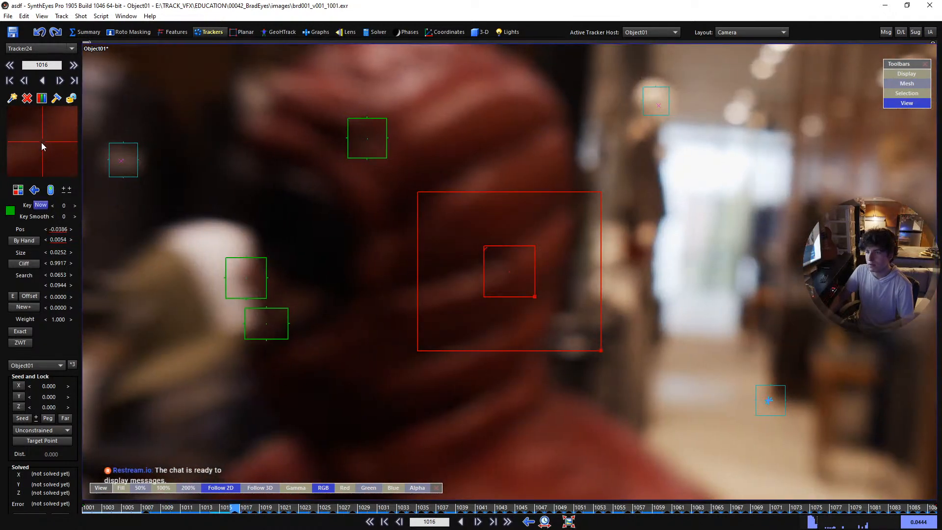
scroll(43, 141, down, 1)
scroll(39, 142, up, 1)
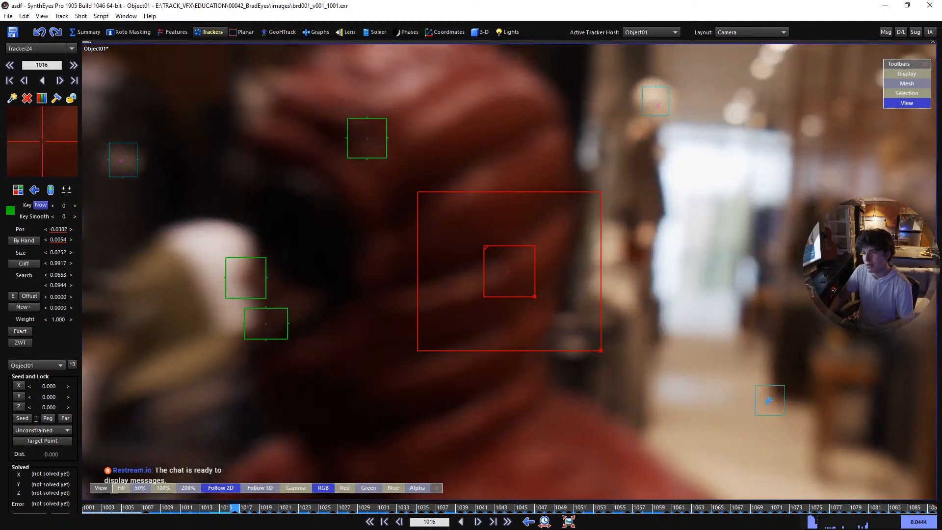
Place Tracker24 on the blurred seam at frame 1015 and readjust it at frame 1016 against frame 1017
scroll(35, 142, down, 1)
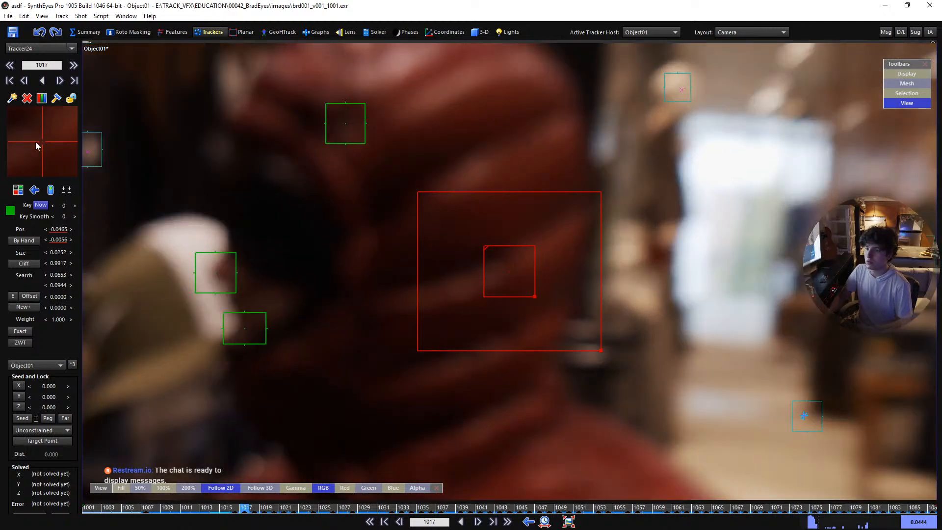
scroll(36, 142, up, 1)
scroll(39, 141, up, 1)
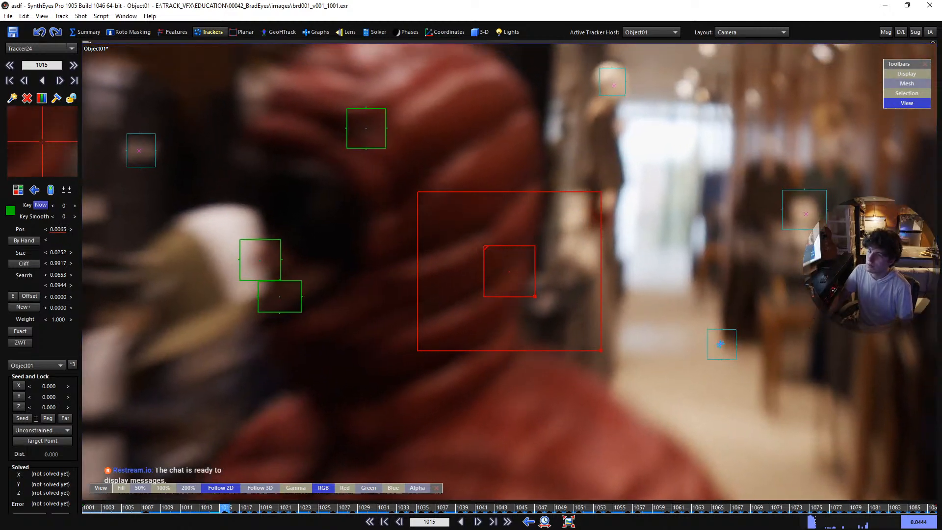
scroll(44, 140, down, 2)
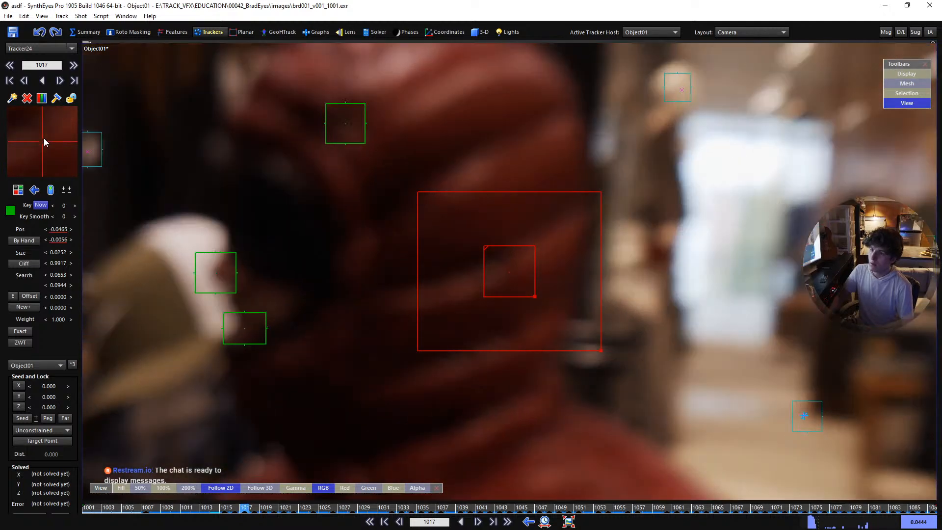
scroll(43, 137, up, 1)
scroll(39, 139, up, 1)
scroll(42, 139, down, 1)
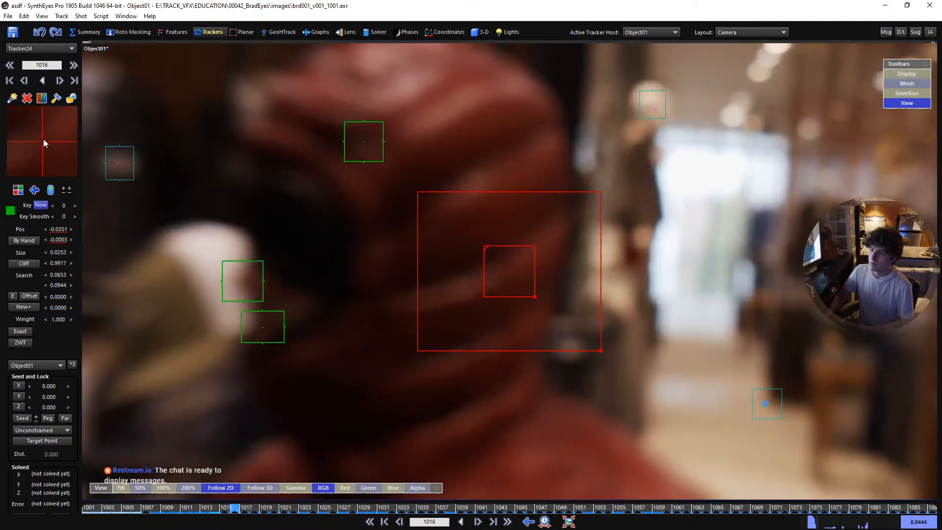
Key Tracker24 on the blurred seam at frame 1014 and check its motion through frame 1018
scroll(43, 139, up, 1)
scroll(42, 140, down, 2)
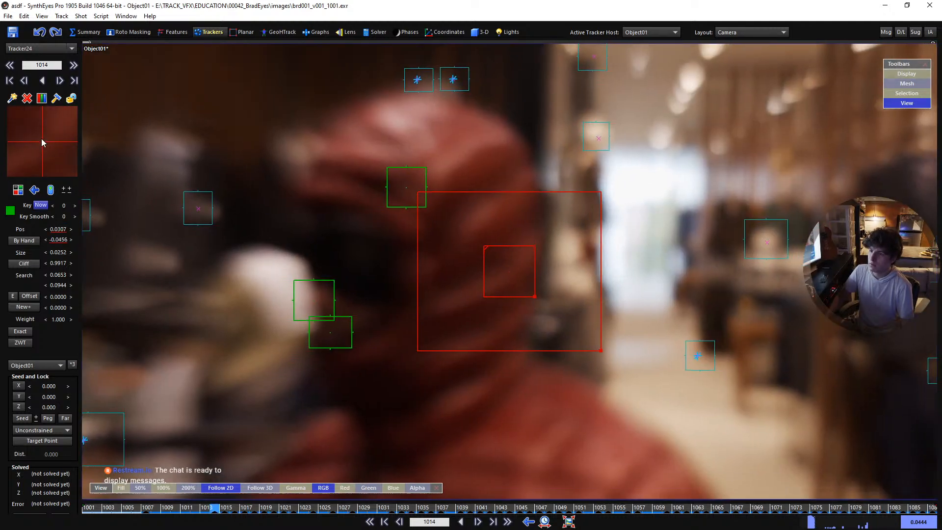
scroll(41, 138, up, 2)
scroll(43, 140, up, 1)
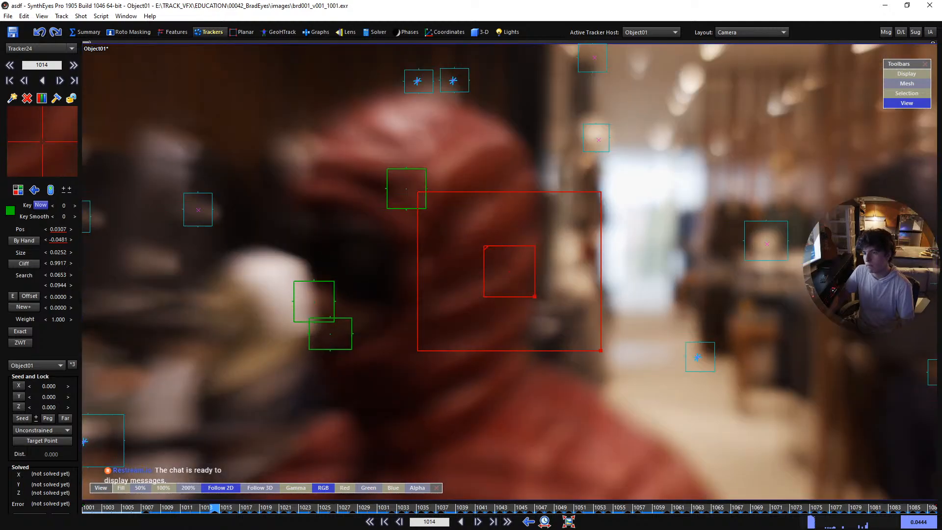
drag(42, 140, 42, 140)
scroll(43, 141, up, 1)
scroll(41, 141, down, 2)
scroll(39, 140, down, 3)
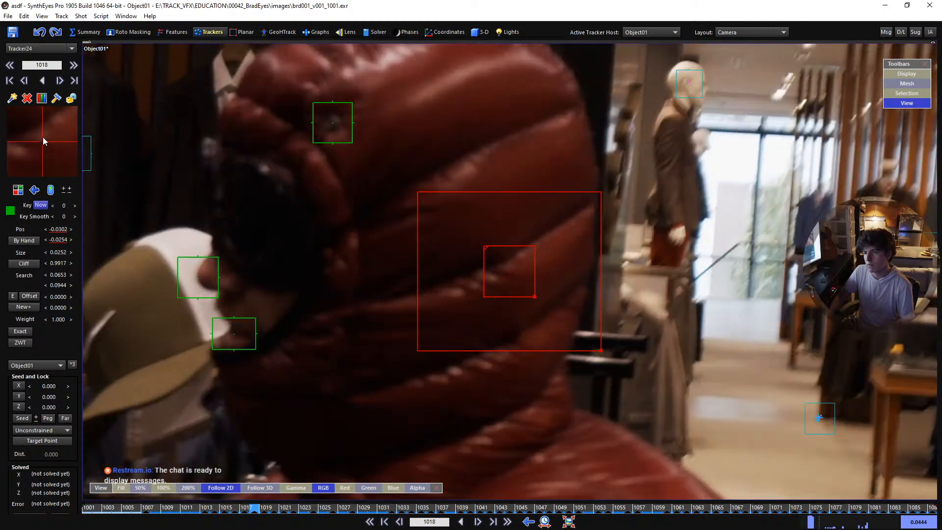
Scrub through the defocused frames, refine Tracker24's position at frame 1016 and compare it with frame 1018
drag(248, 512, 205, 520)
mouse_move(33, 156)
mouse_down()
mouse_move(48, 132)
mouse_move(41, 142)
mouse_up()
scroll(42, 140, down, 1)
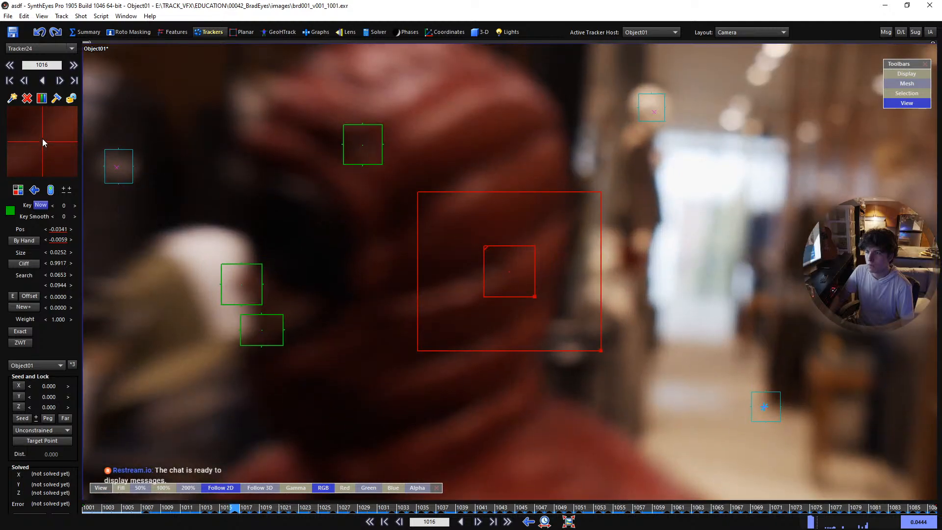
scroll(42, 139, down, 1)
scroll(43, 141, down, 1)
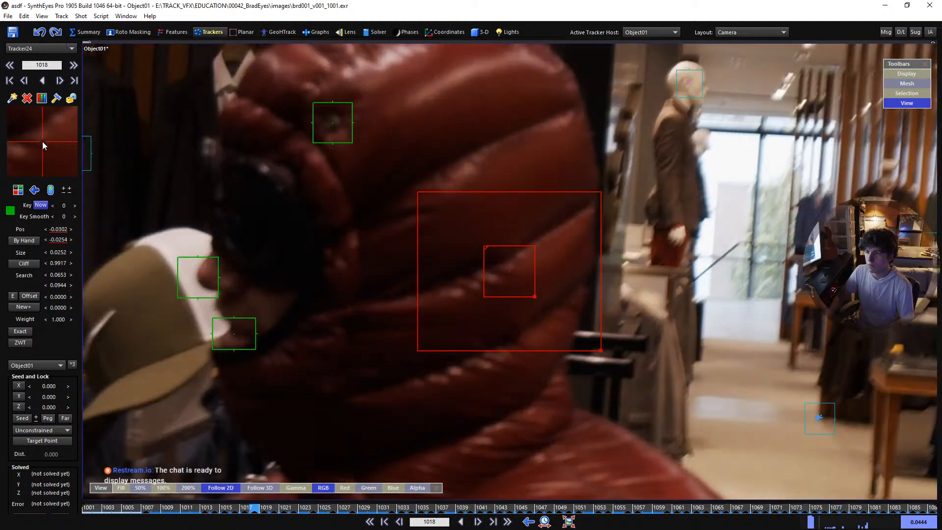
Refine Tracker24 on the seam at frames 1015 and 1014 and extend it back to frame 1013
scroll(42, 141, up, 2)
scroll(42, 139, up, 1)
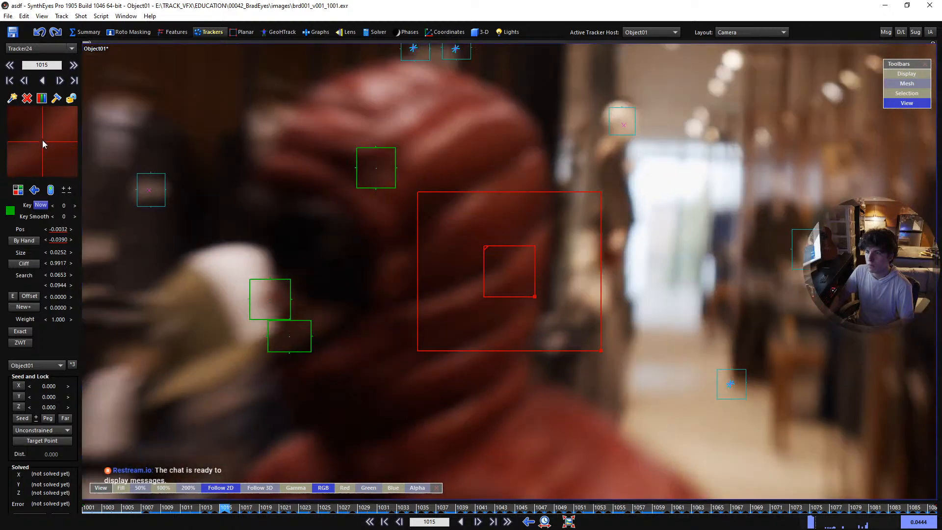
scroll(43, 143, up, 1)
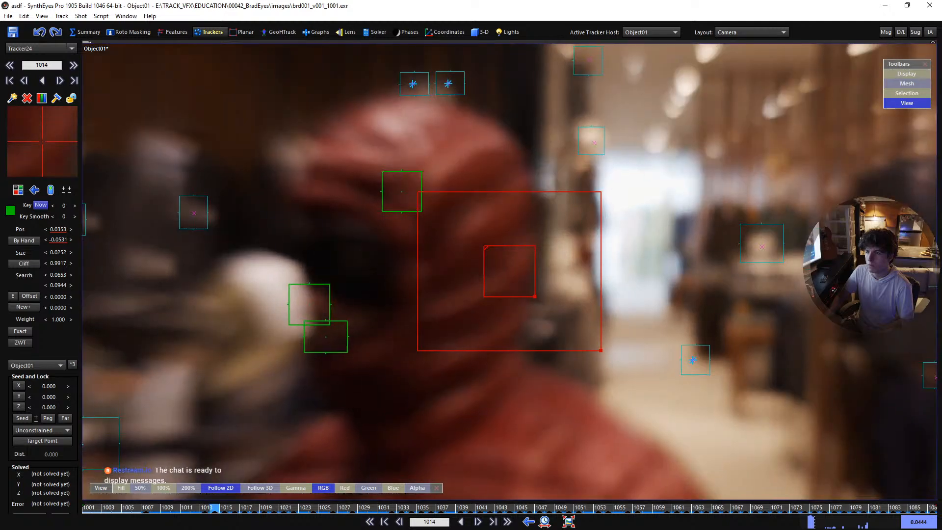
scroll(43, 142, up, 1)
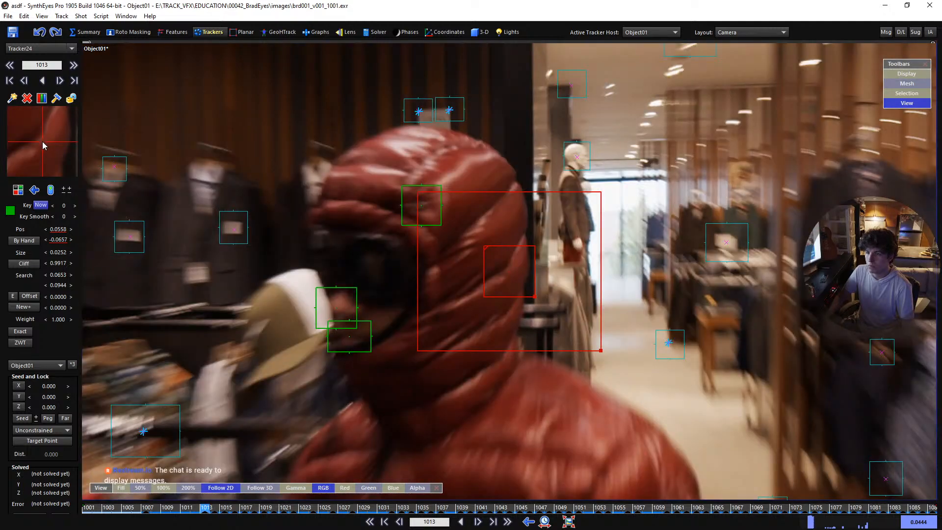
Place Tracker24 on the blurred side seam at frame 1012 and extend it back to frame 1011
scroll(43, 141, up, 1)
scroll(44, 135, down, 1)
scroll(43, 135, up, 1)
scroll(42, 141, down, 1)
drag(44, 136, 43, 140)
scroll(42, 142, up, 1)
scroll(42, 142, up, 1)
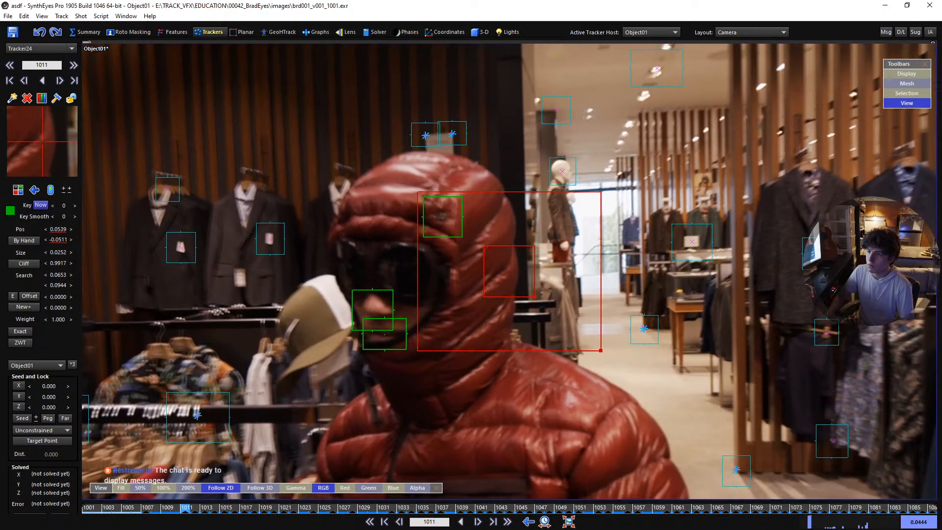
Shrink and narrow Tracker24's feature box around the seam at frame 1011 to size 0.0158 and aspect 0.7435
scroll(196, 165, up, 2)
scroll(254, 184, up, 2)
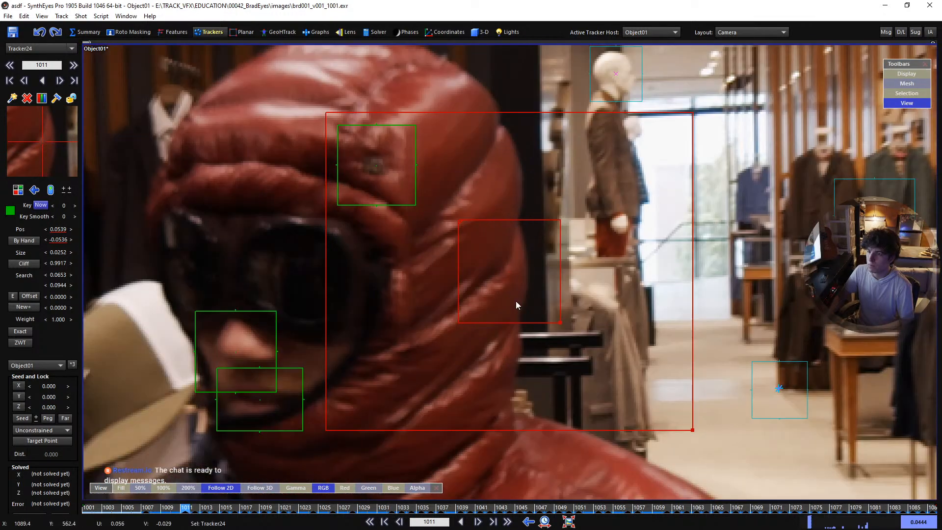
drag(565, 329, 433, 262)
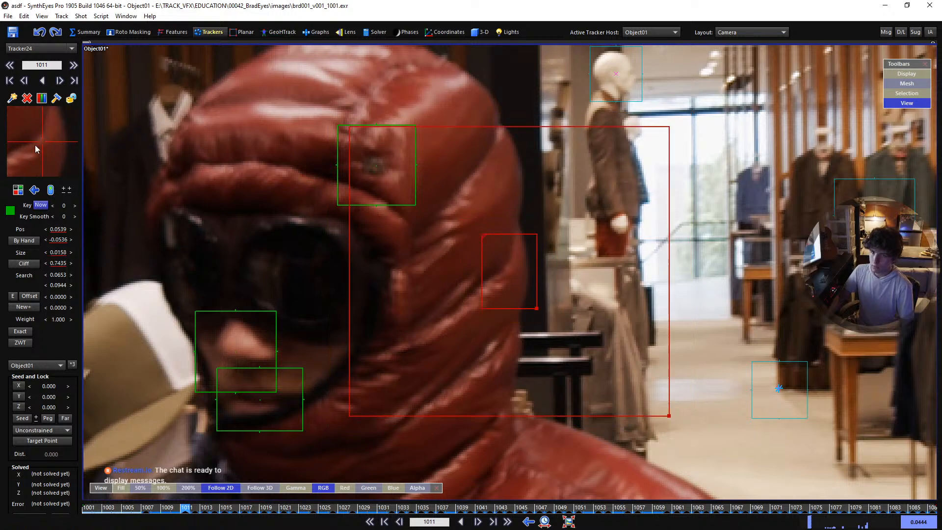
Compare Tracker24 across frames 1011 to 1013 and fine-tune its position on the seam at frame 1012
scroll(48, 138, down, 1)
scroll(42, 141, down, 1)
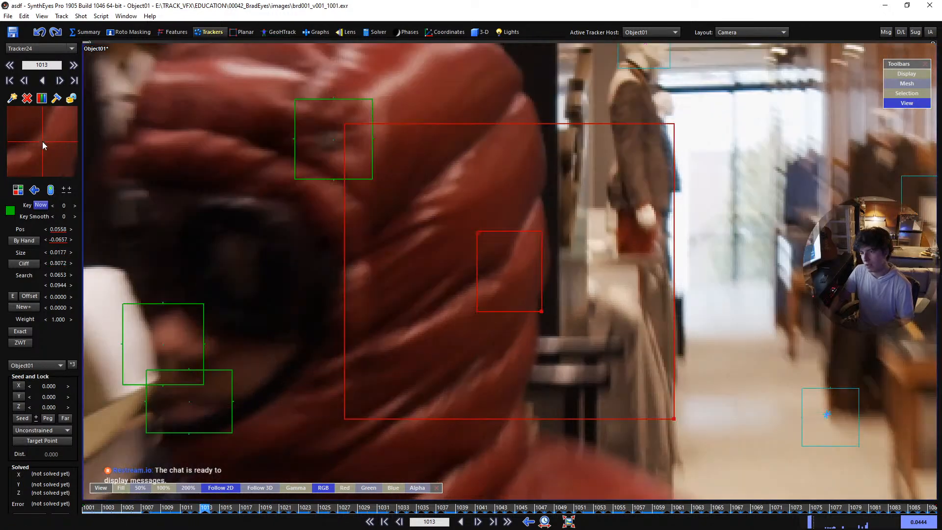
scroll(42, 142, up, 2)
scroll(45, 141, down, 1)
scroll(46, 137, up, 1)
scroll(45, 133, down, 1)
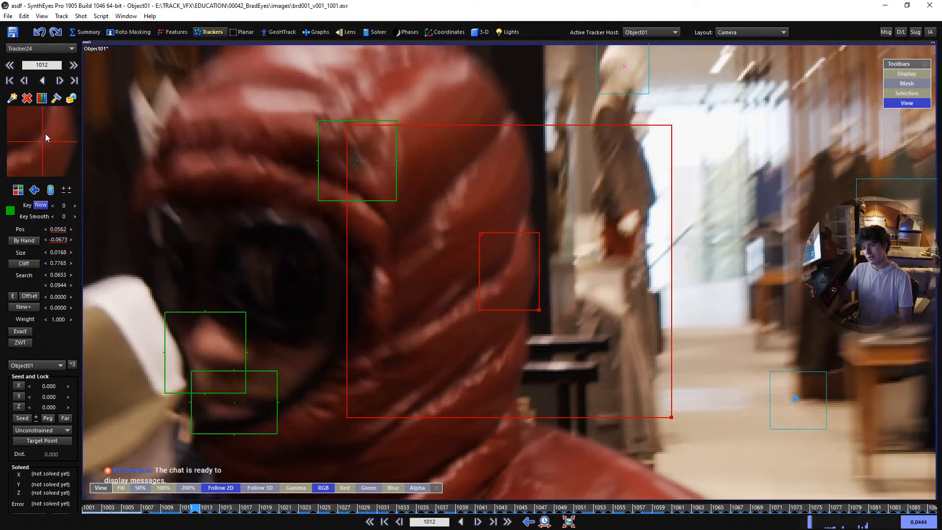
scroll(45, 140, down, 2)
scroll(45, 136, up, 2)
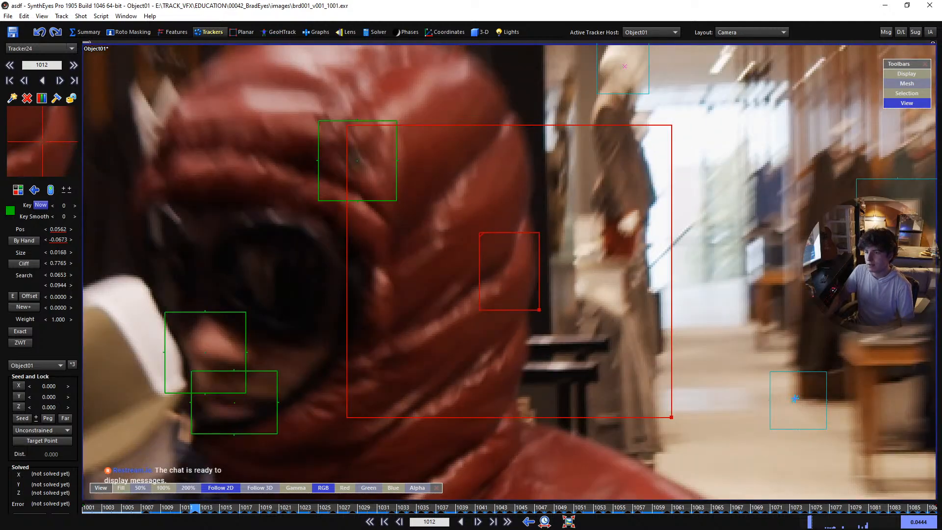
drag(43, 143, 43, 142)
scroll(42, 142, up, 1)
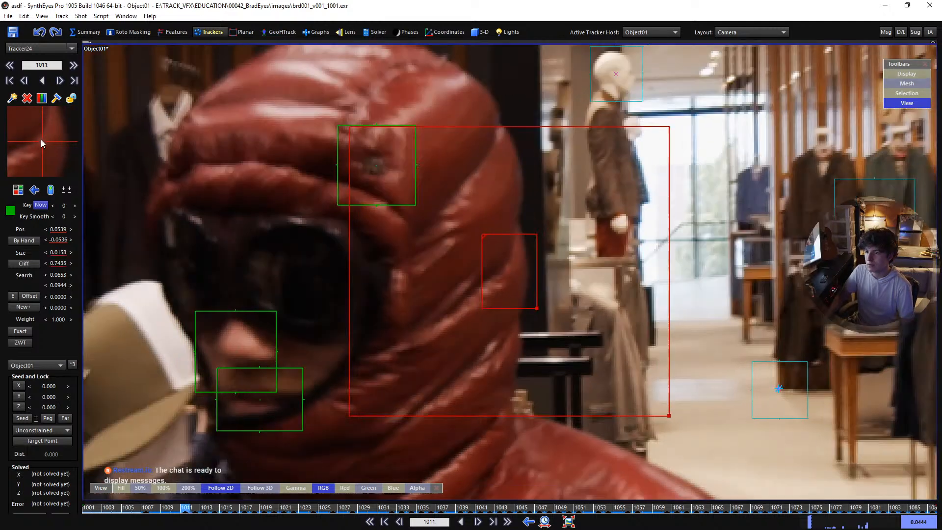
Extend Tracker24 backward along the seam through frames 1010 and 1009 and place it at frame 1008
scroll(41, 140, up, 1)
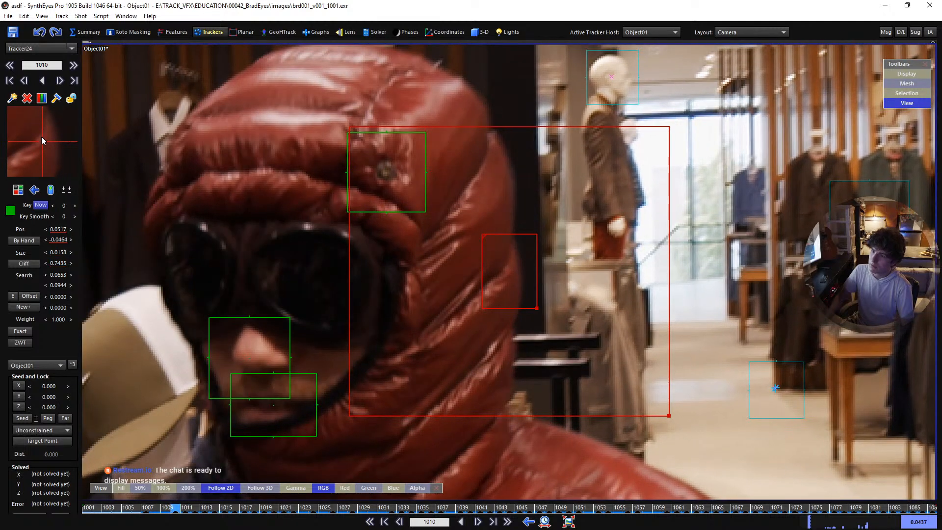
scroll(41, 137, up, 1)
scroll(41, 136, down, 1)
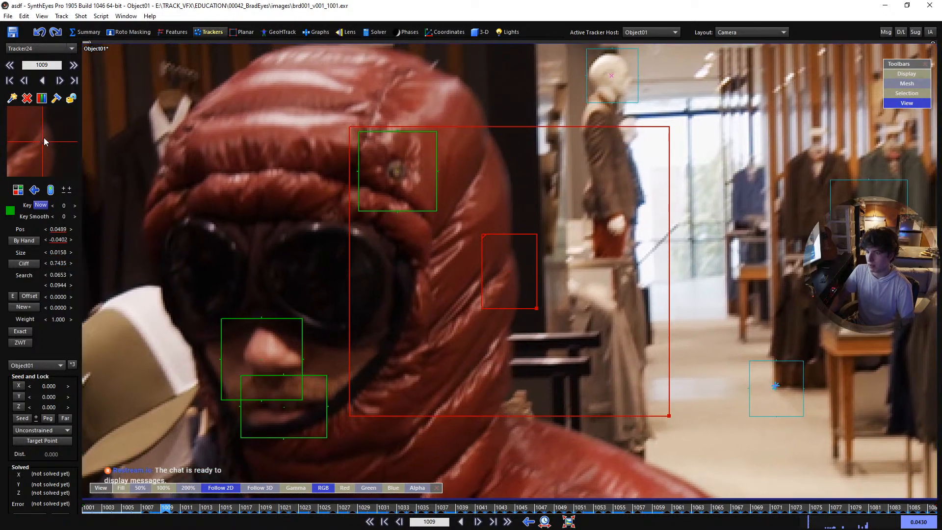
scroll(45, 141, up, 1)
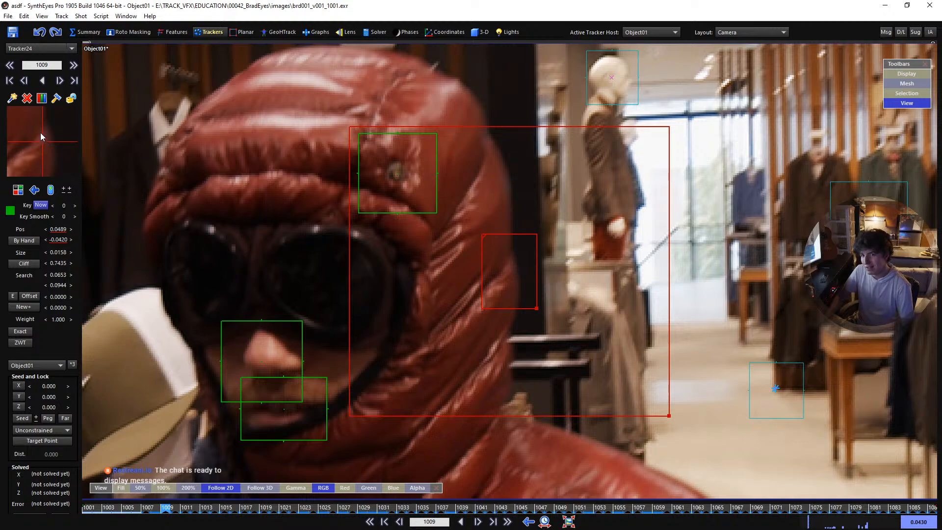
scroll(42, 140, up, 1)
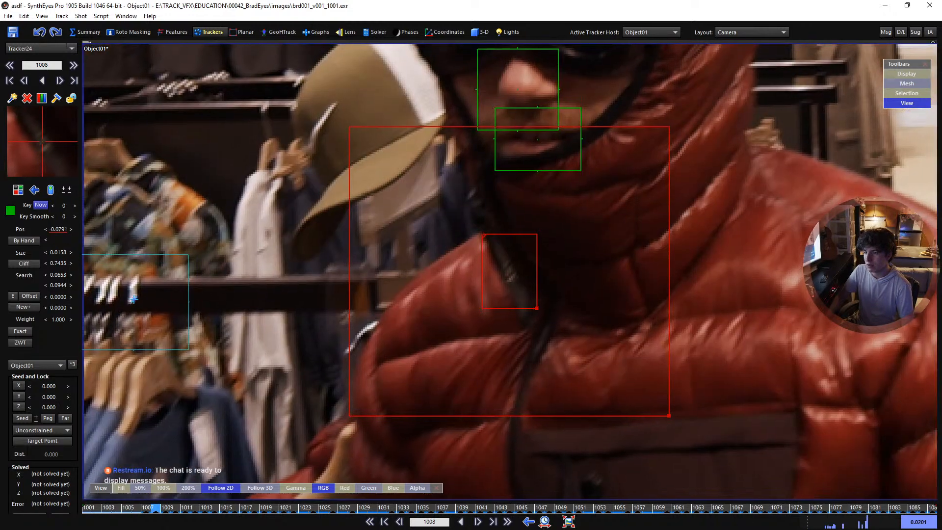
drag(41, 140, 96, 80)
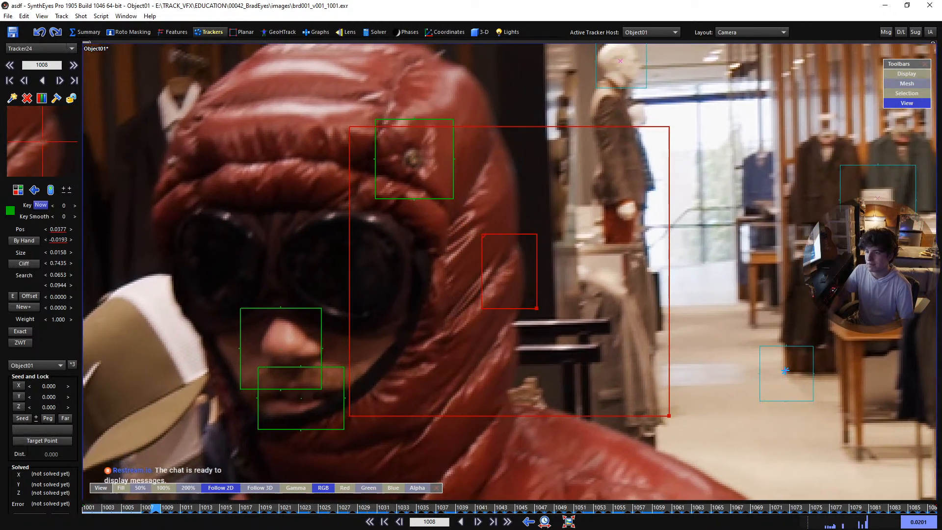
Recheck Tracker24 from frame 1010 backward and refine its position on the seam at frames 1009 and 1008
scroll(69, 126, down, 1)
scroll(43, 156, down, 1)
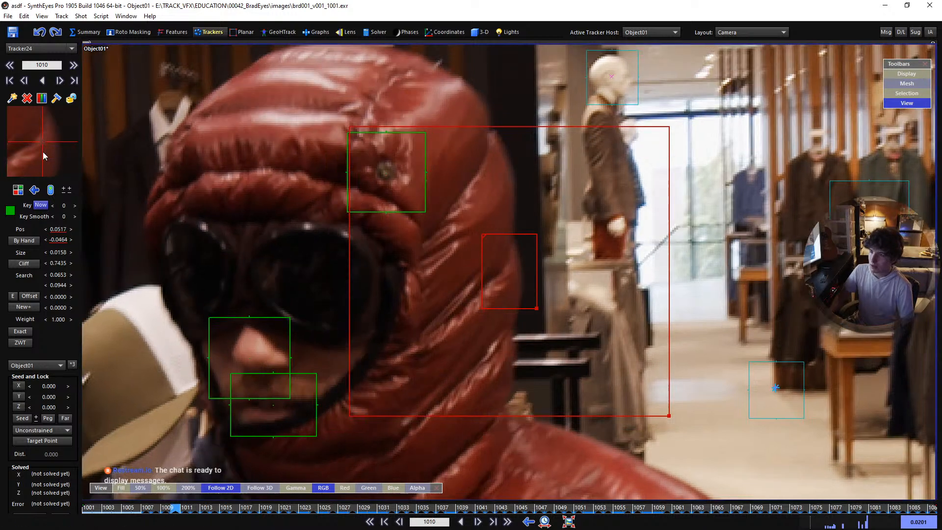
scroll(43, 142, up, 1)
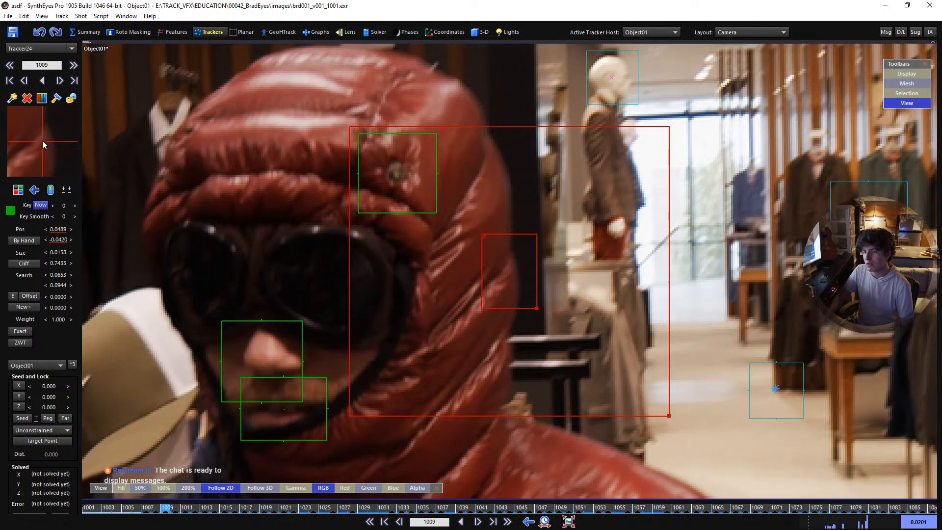
scroll(42, 140, up, 1)
scroll(42, 142, down, 1)
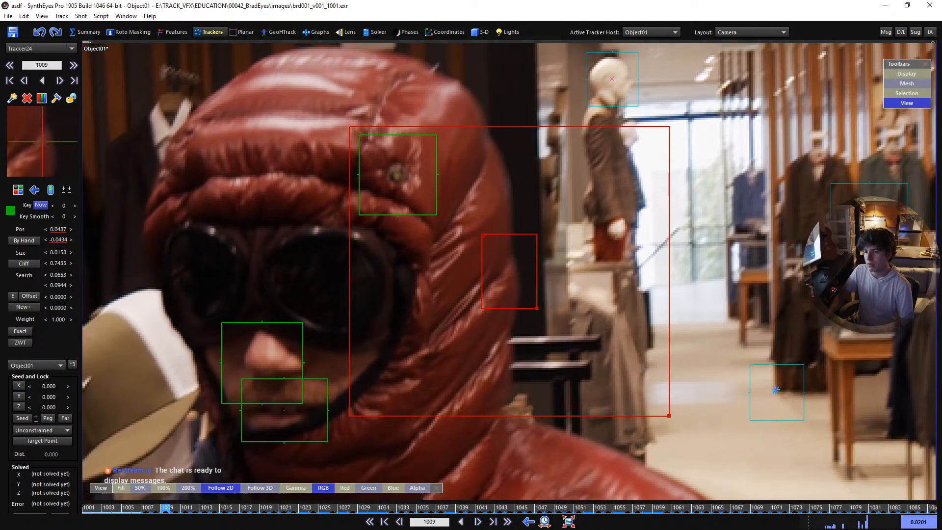
scroll(42, 140, up, 1)
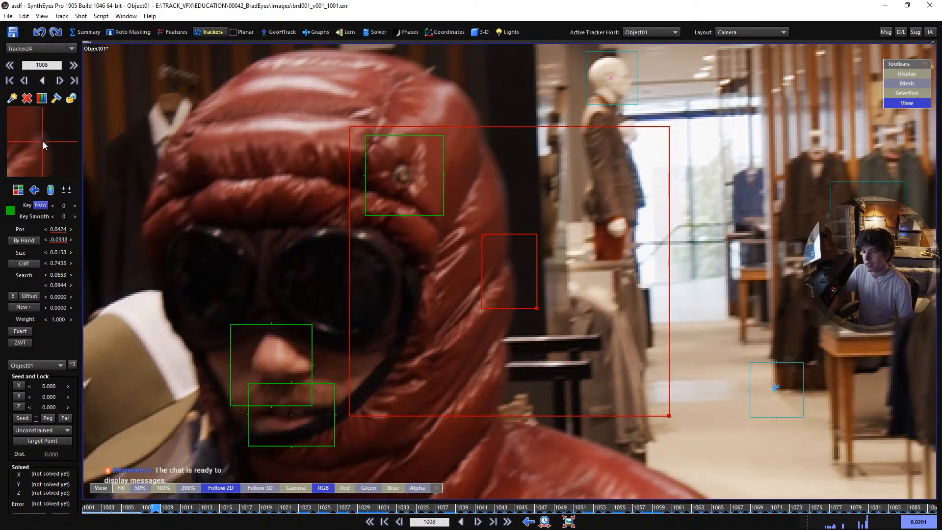
scroll(43, 141, down, 1)
scroll(42, 142, up, 1)
Reposition Tracker24 onto the seam at frame 1007 and extend it back to the first frame, 1001
scroll(42, 141, up, 1)
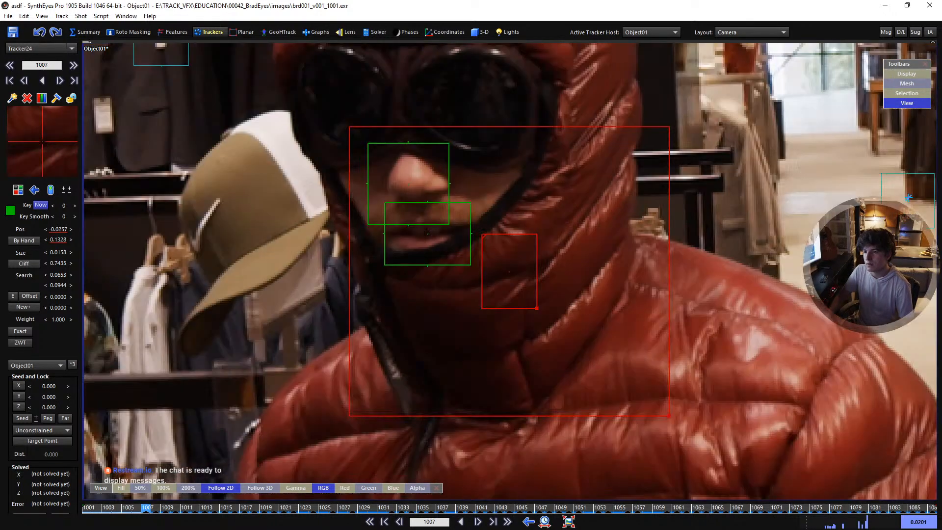
drag(42, 142, 50, 120)
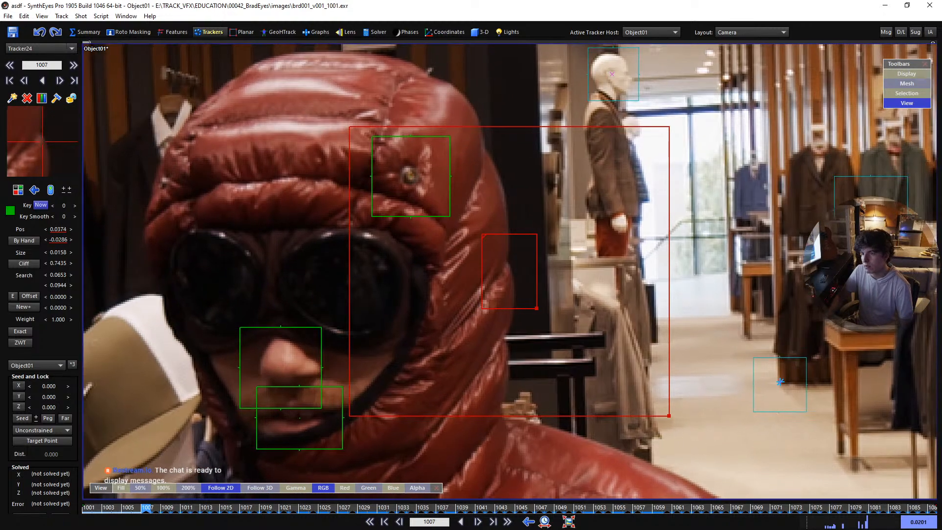
scroll(41, 142, up, 1)
scroll(42, 141, up, 1)
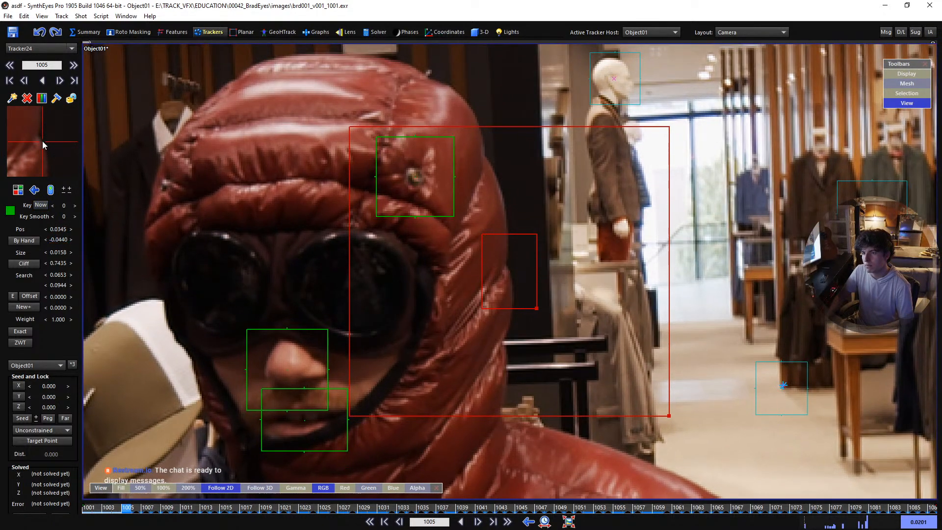
scroll(42, 141, up, 1)
scroll(42, 141, up, 1)
scroll(42, 141, up, 1)
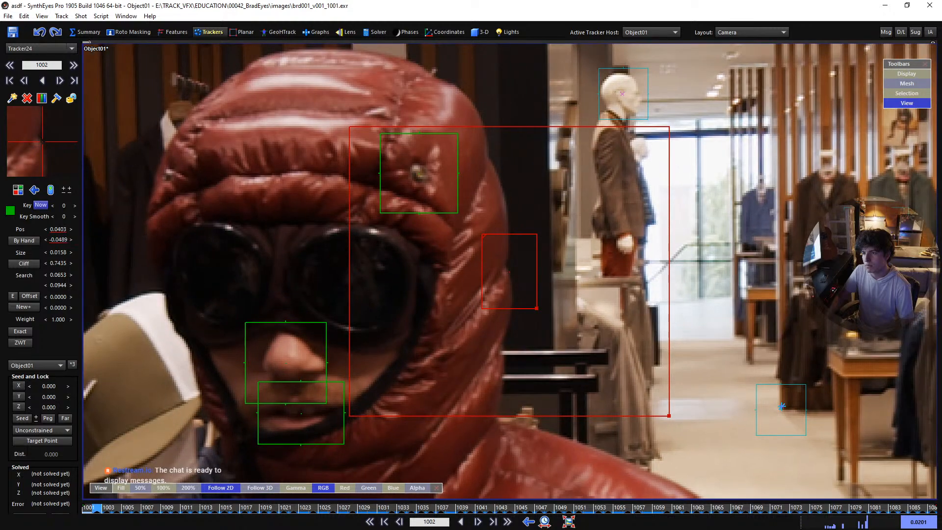
scroll(42, 141, up, 1)
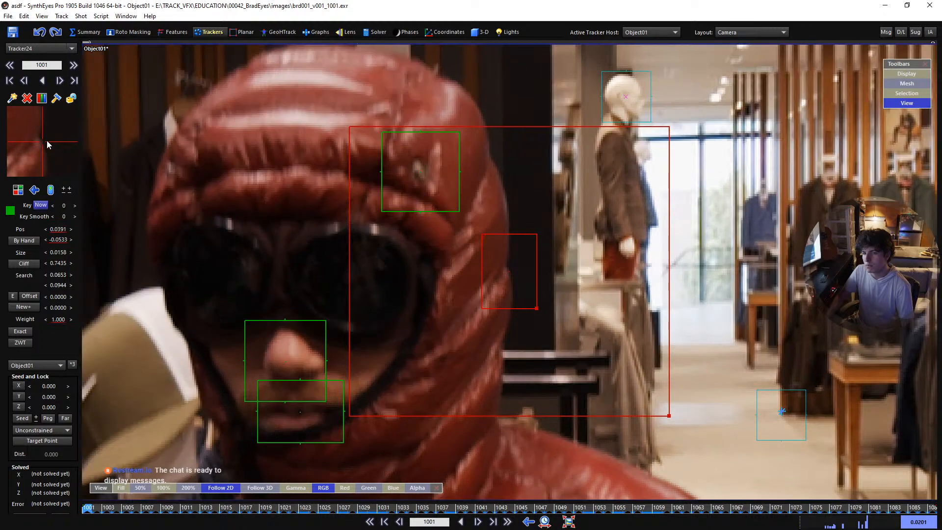
Play back the whole shot to review how Tracker24 follows the hood seam alongside the other head trackers
scroll(364, 259, down, 3)
key(space)
scroll(396, 277, up, 3)
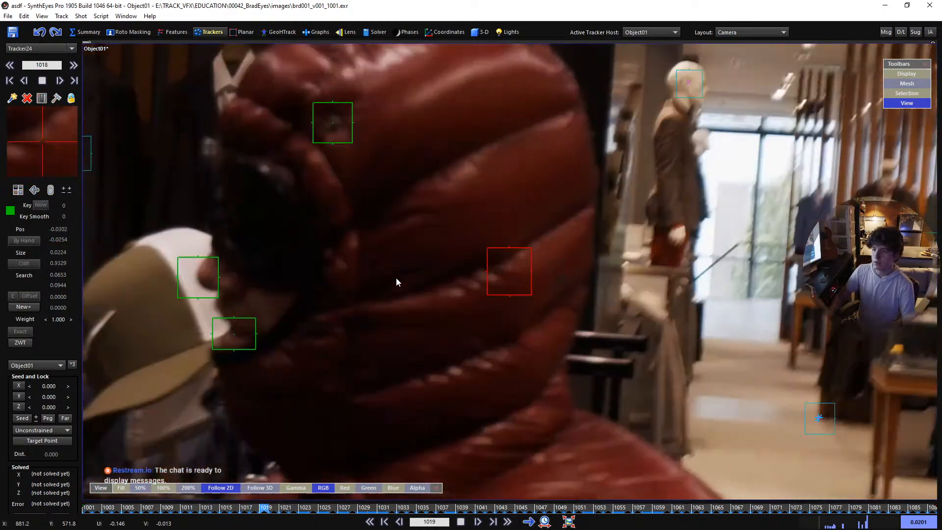
scroll(397, 281, down, 4)
key(space)
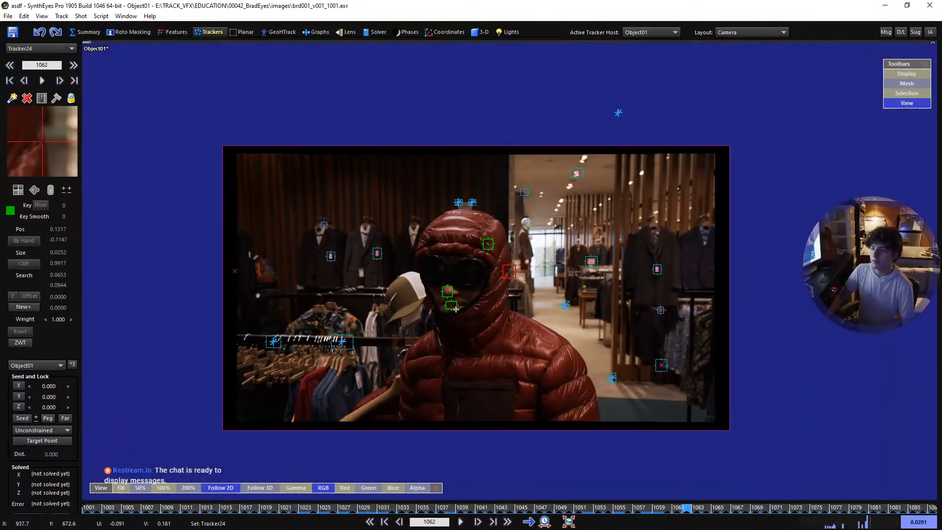
scroll(525, 339, up, 3)
scroll(538, 334, up, 2)
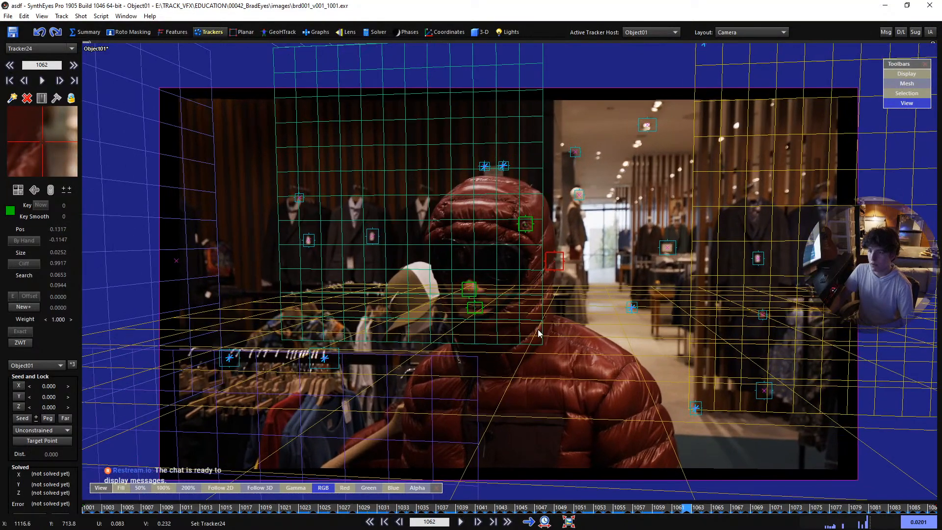
key(space)
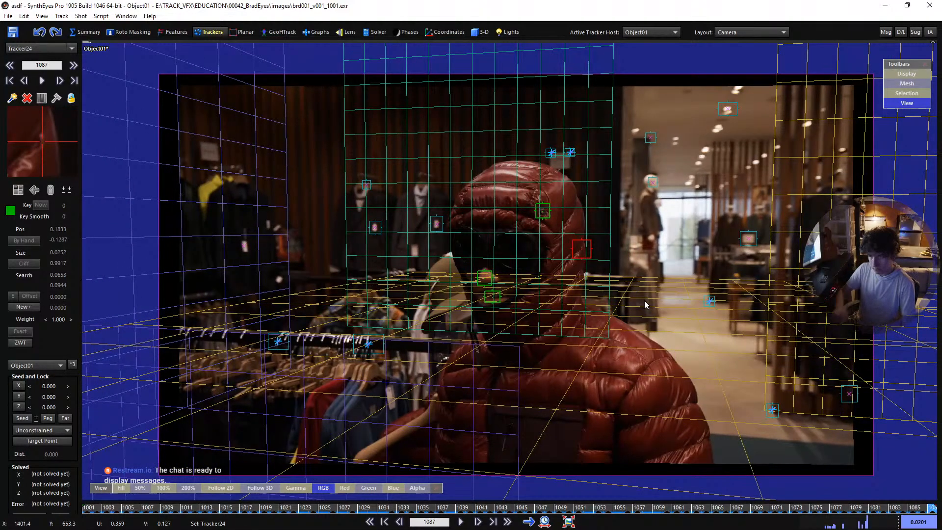
Open the solver settings for Camera01 and set its lens to Known, copying the solved FOV history as the seed FOV
key(Home)
click(378, 32)
key(space)
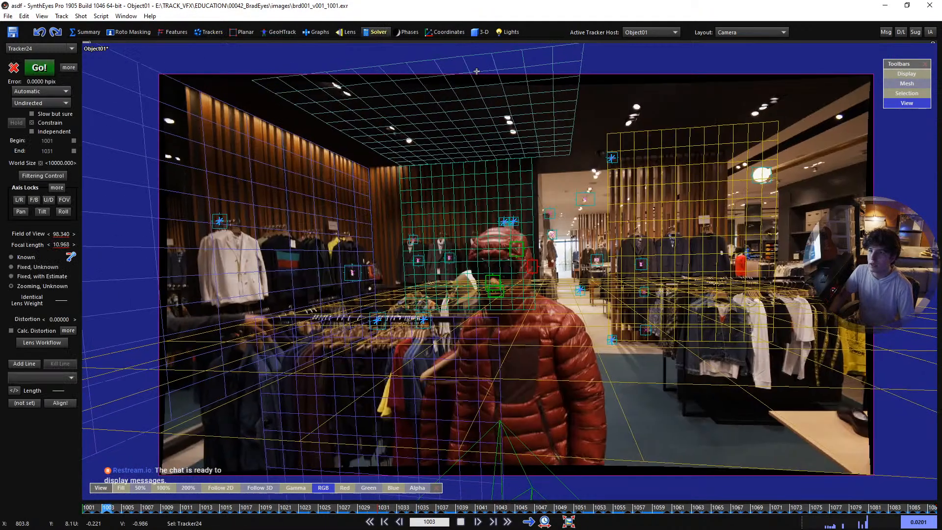
click(643, 32)
click(636, 43)
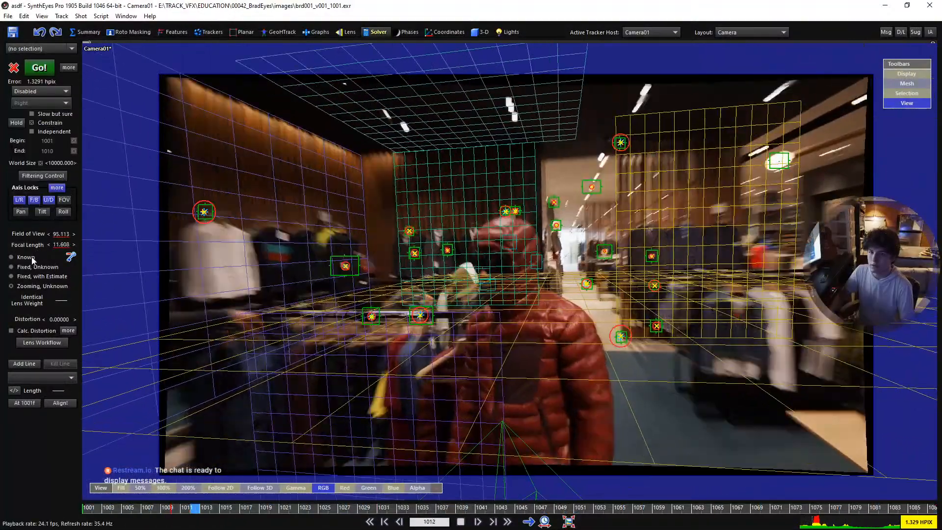
key(space)
click(31, 258)
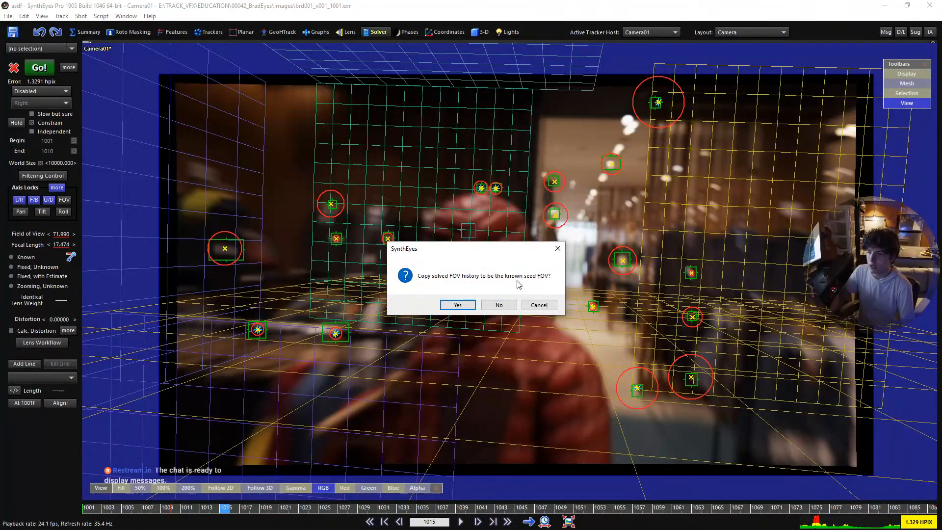
click(462, 306)
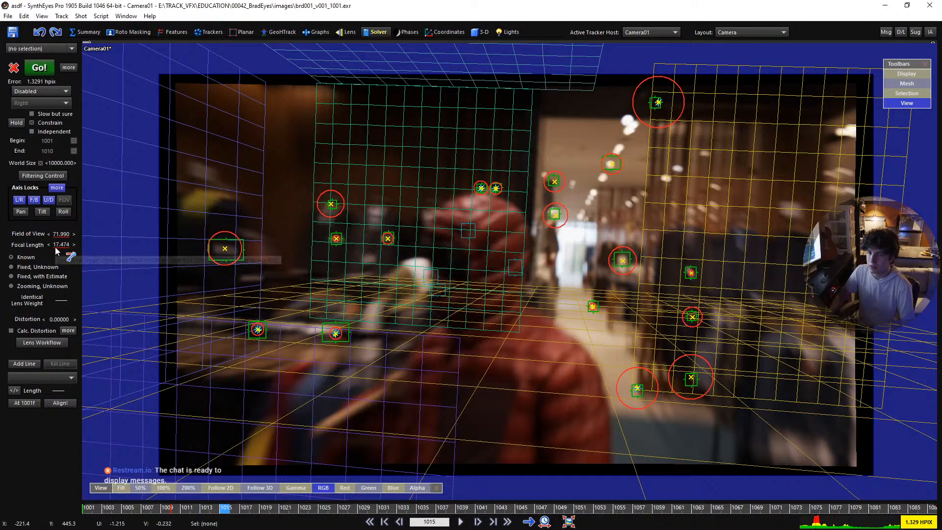
Play the shot to check the camera's field of view, return to frame 1001 and make Object01 the active tracker host
key(space)
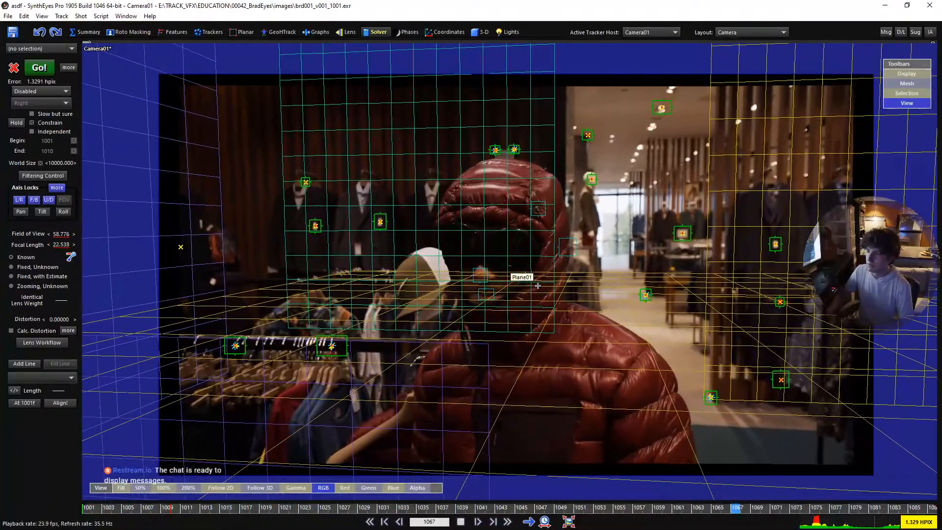
key(shift+a)
click(657, 33)
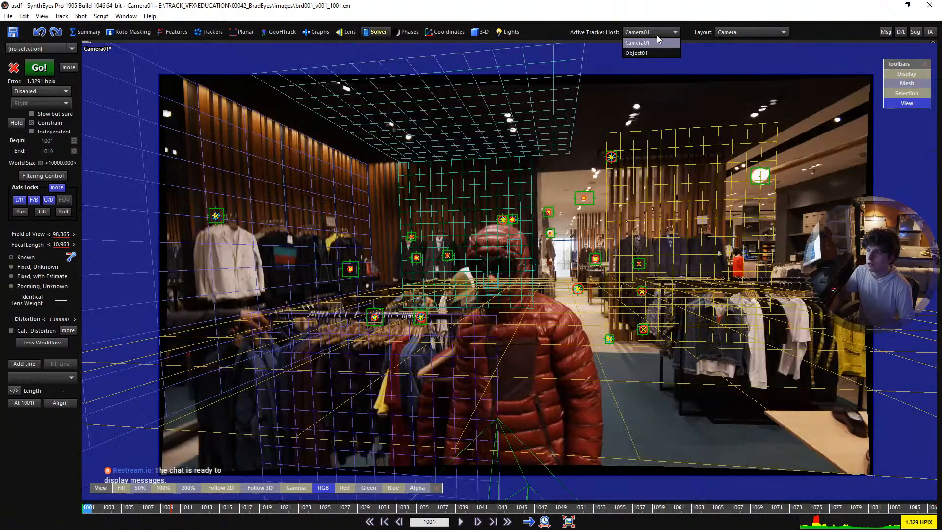
click(651, 52)
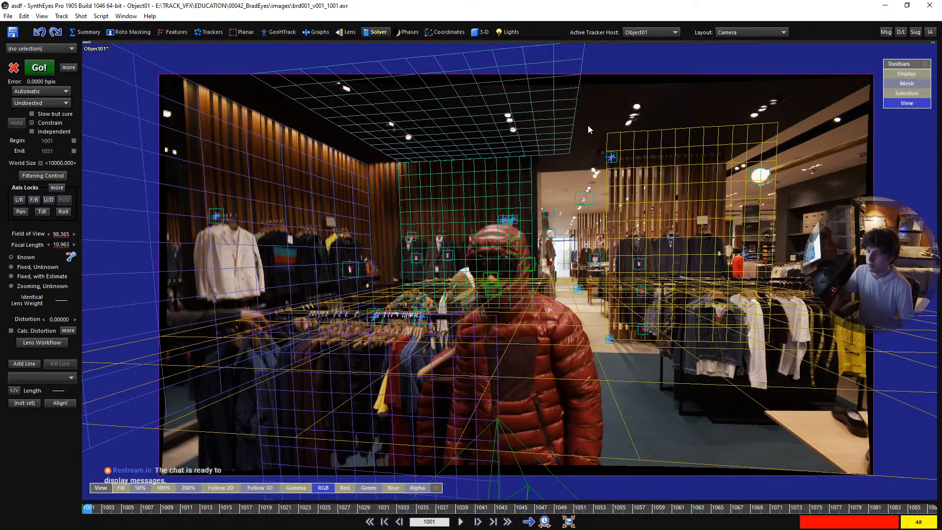
Review the advanced solver settings for Object01 and close them without changes
middle_drag(404, 185, 365, 163)
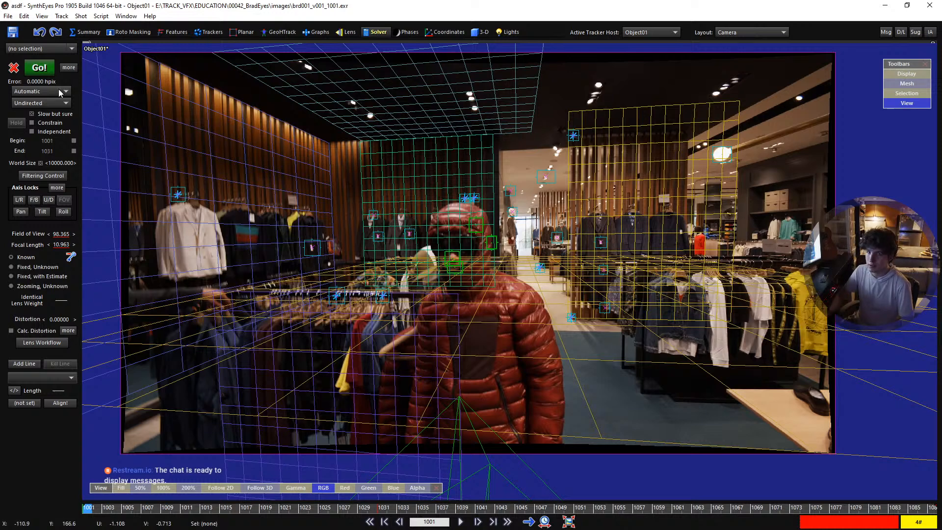
click(69, 68)
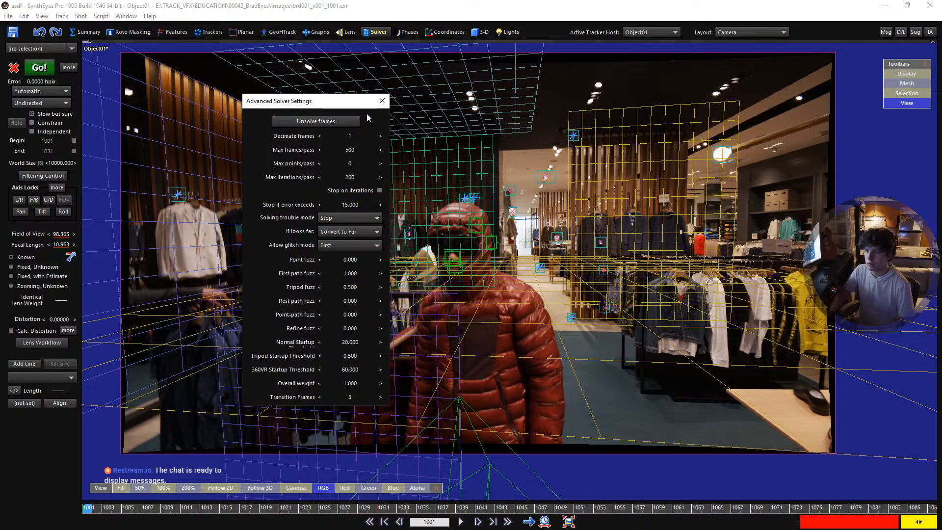
click(382, 101)
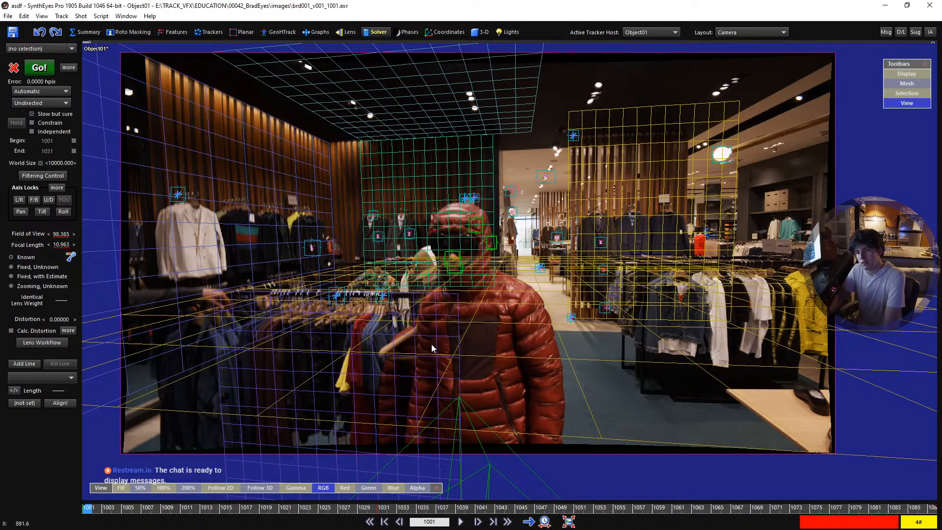
Try solving Object01, set its solve range to begin at frame 1033 and end at 1044, and solve it again
click(49, 68)
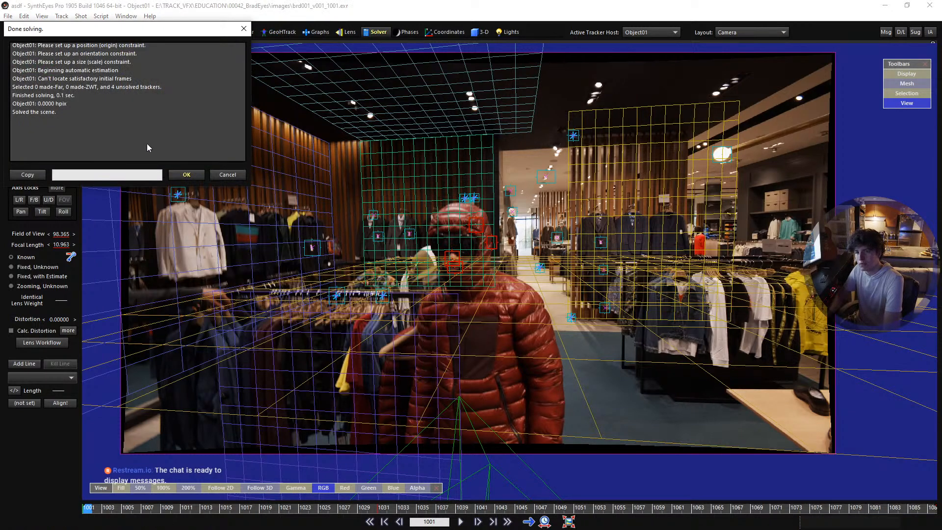
click(184, 175)
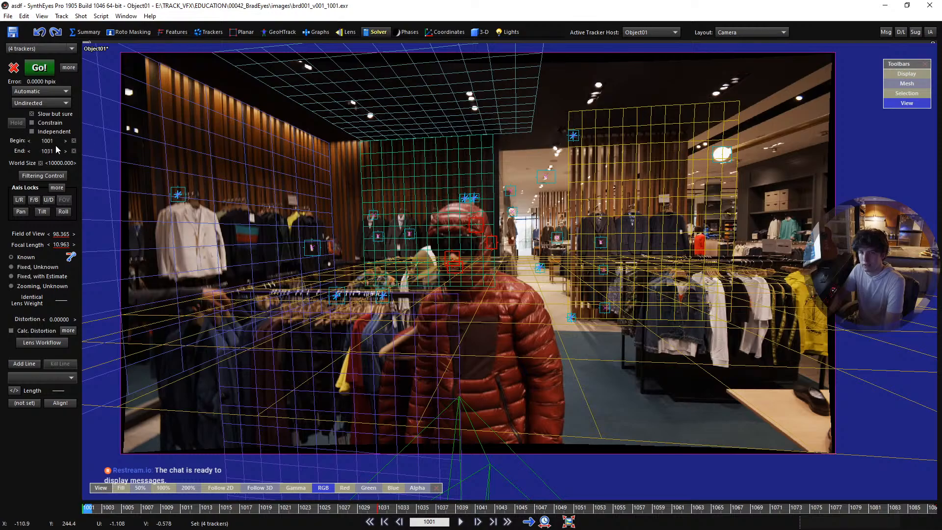
mouse_move(51, 142)
mouse_down()
mouse_move(111, 142)
mouse_move(58, 151)
mouse_move(76, 151)
mouse_up()
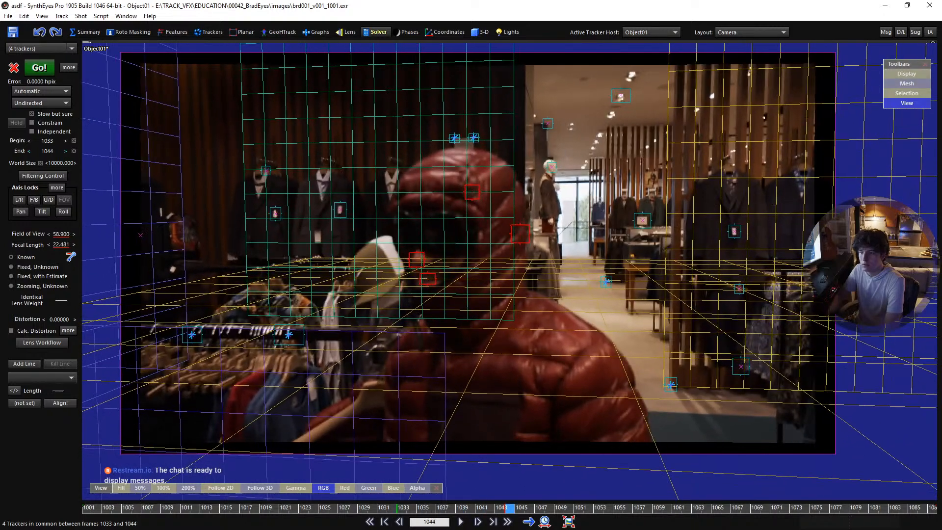
click(40, 67)
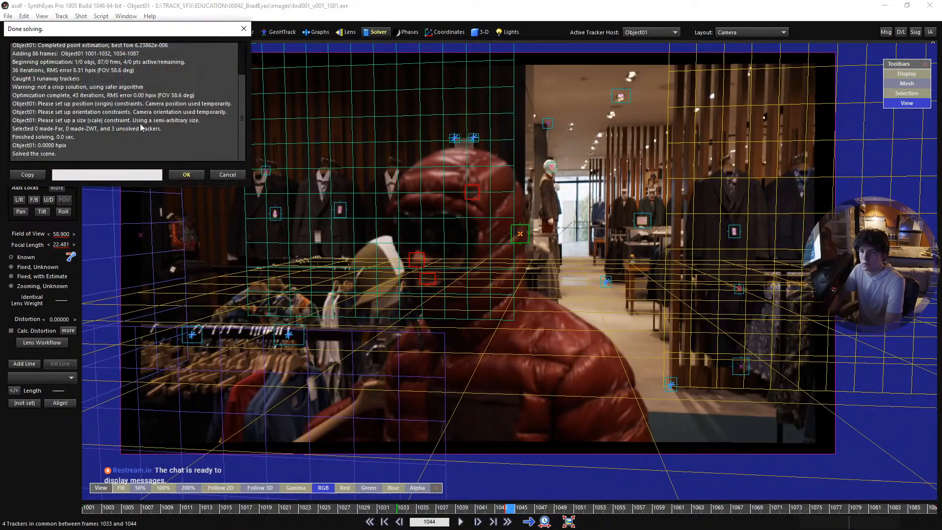
click(186, 175)
Go to frame 1043 and hide the mesh grids in the camera view around the hooded head
mouse_move(510, 504)
mouse_down()
mouse_move(383, 505)
mouse_move(521, 502)
mouse_move(450, 506)
mouse_move(501, 508)
mouse_up()
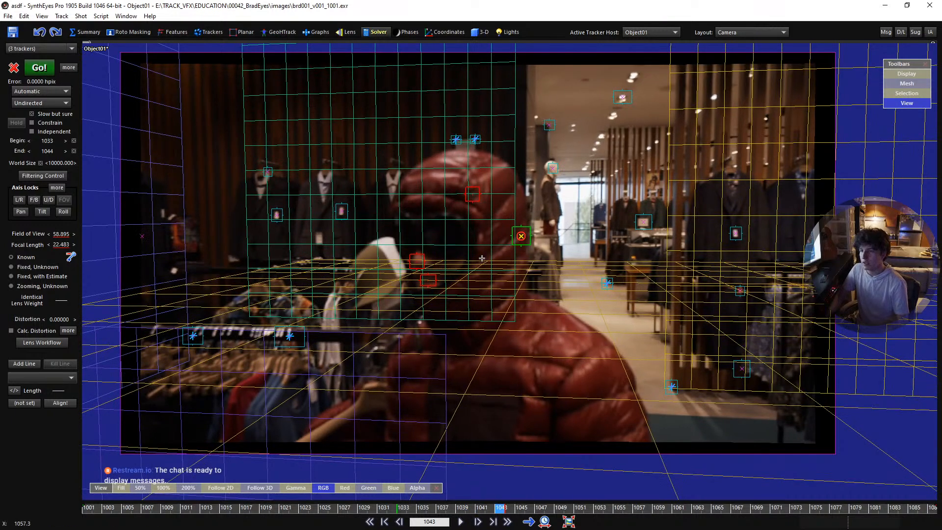
scroll(459, 229, up, 2)
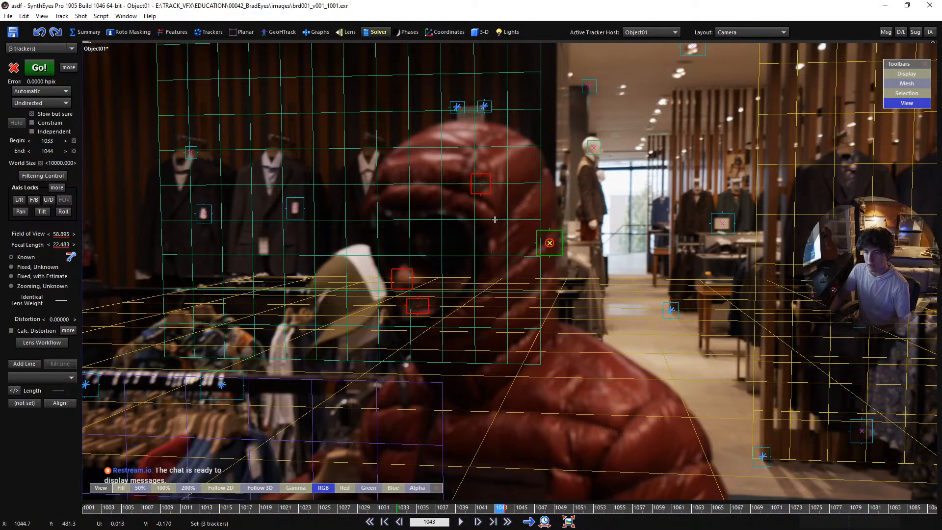
scroll(491, 212, up, 1)
key(m)
scroll(486, 202, up, 1)
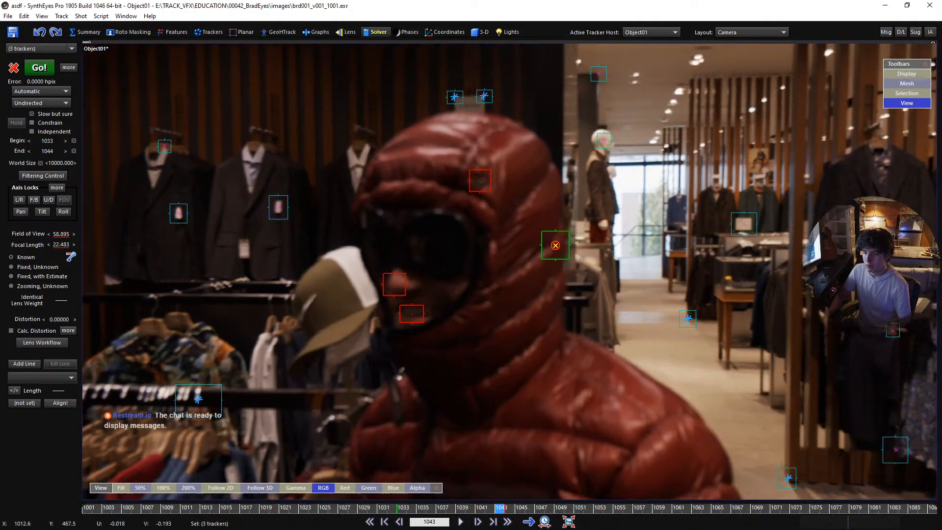
scroll(411, 206, up, 1)
scroll(418, 218, up, 1)
Add a tracker at frame 1032 on the hood beside the goggles, enlarge its search area to about 0.060 by 0.096, and follow it in 2D
key(Left)
key(Left)
key(Left)
key(Left)
key(Left)
key(Left)
key(Left)
key(Left)
key(Left)
key(Left)
key(Left)
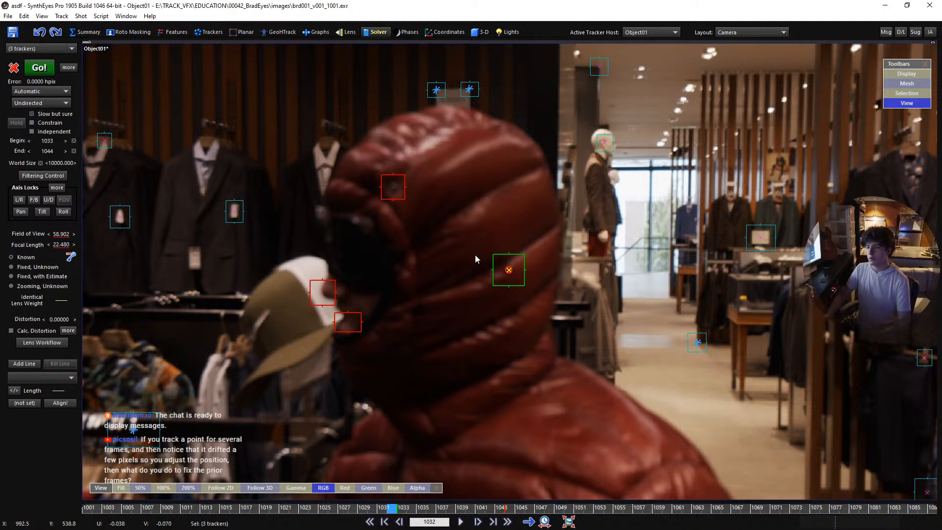
scroll(477, 264, down, 2)
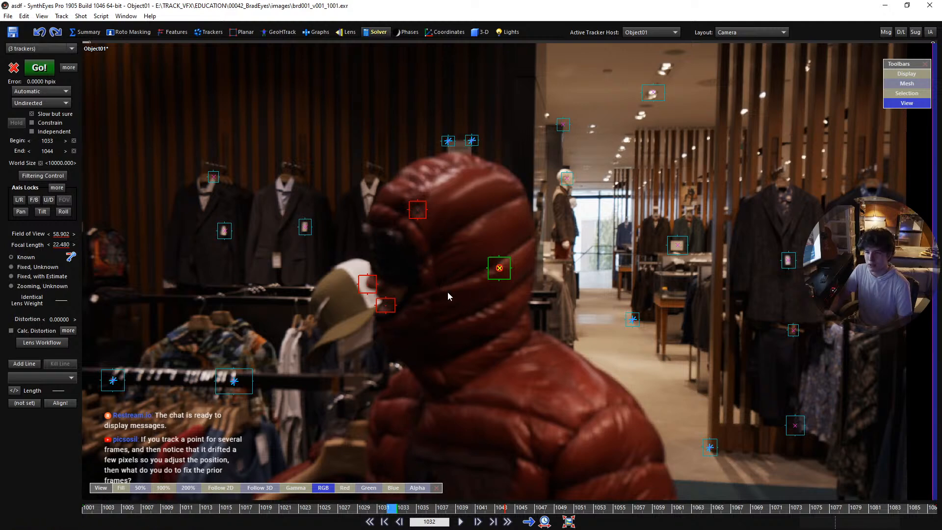
scroll(444, 279, up, 2)
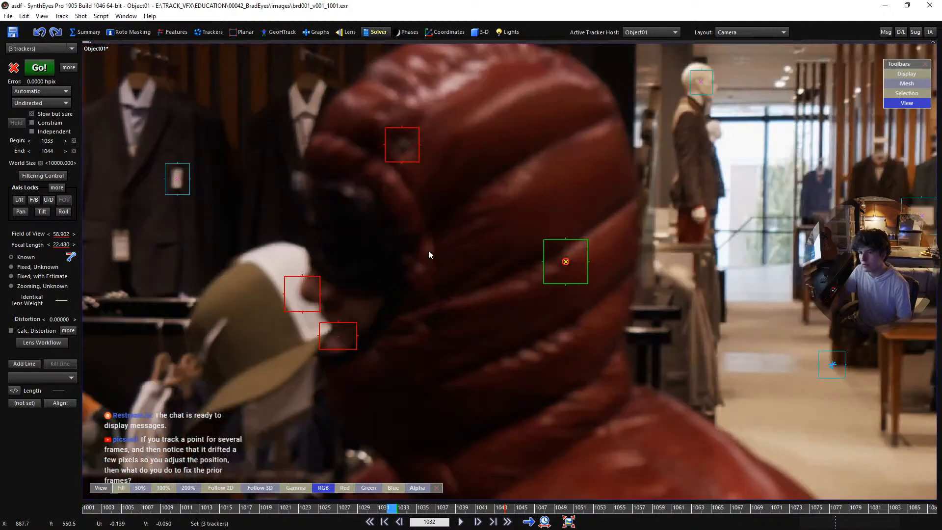
click(428, 251)
key(c)
click(428, 251)
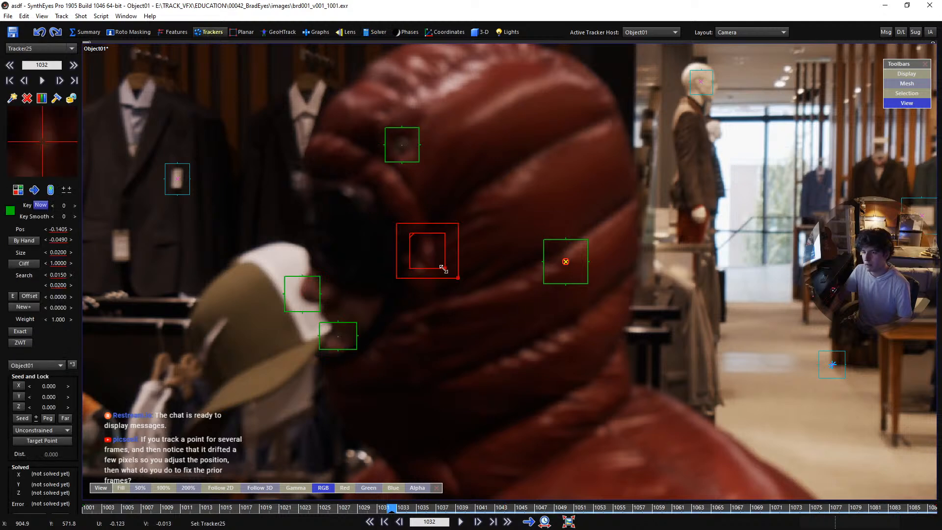
drag(443, 268, 493, 321)
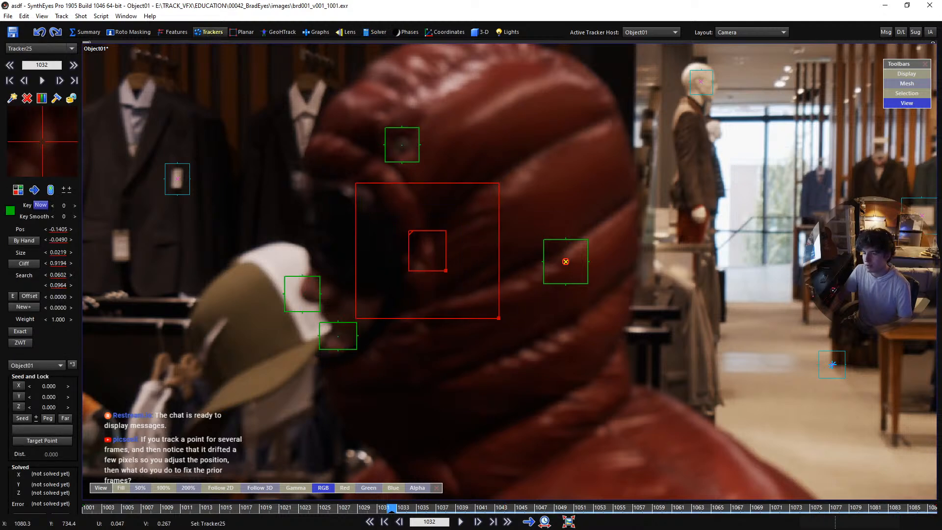
key(l)
scroll(264, 214, up, 1)
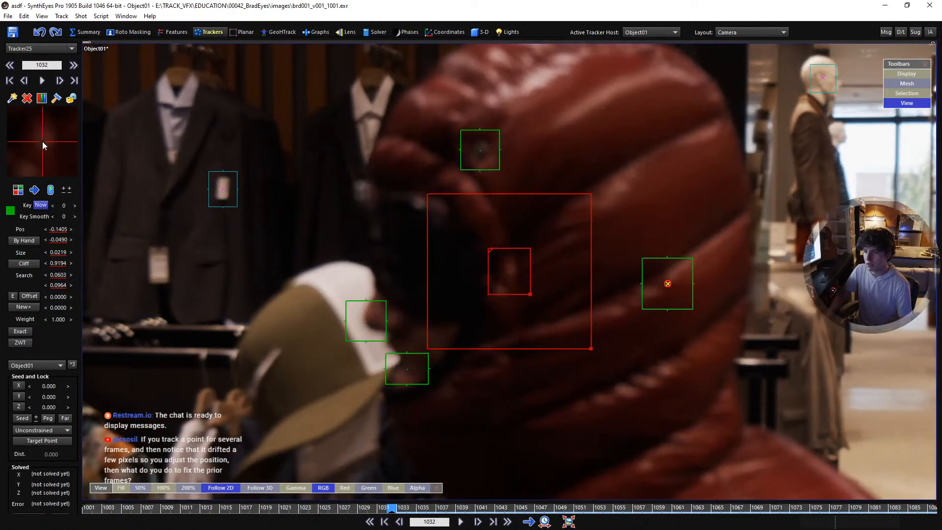
Track the new hood point frame by frame from 1032 to 1038, keeping it centred on the same fabric detail
key(s)
key(s)
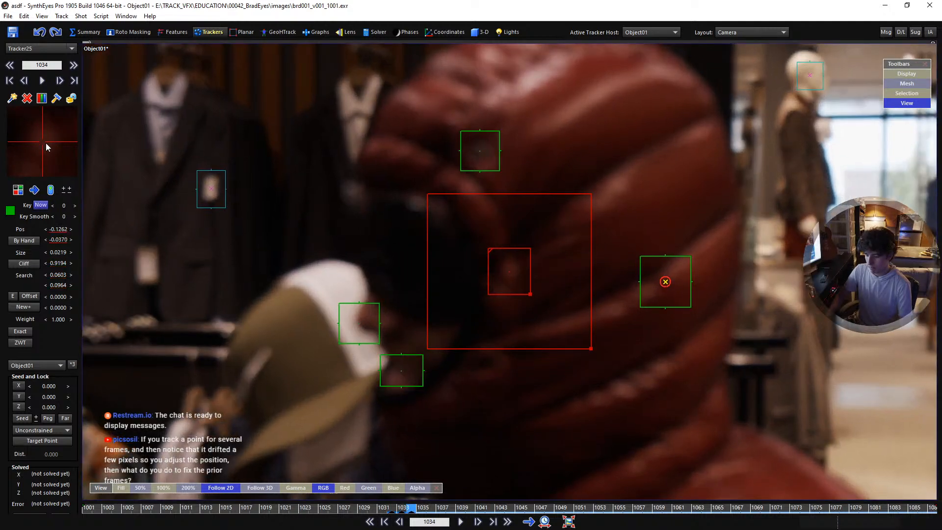
key(s)
key(s)
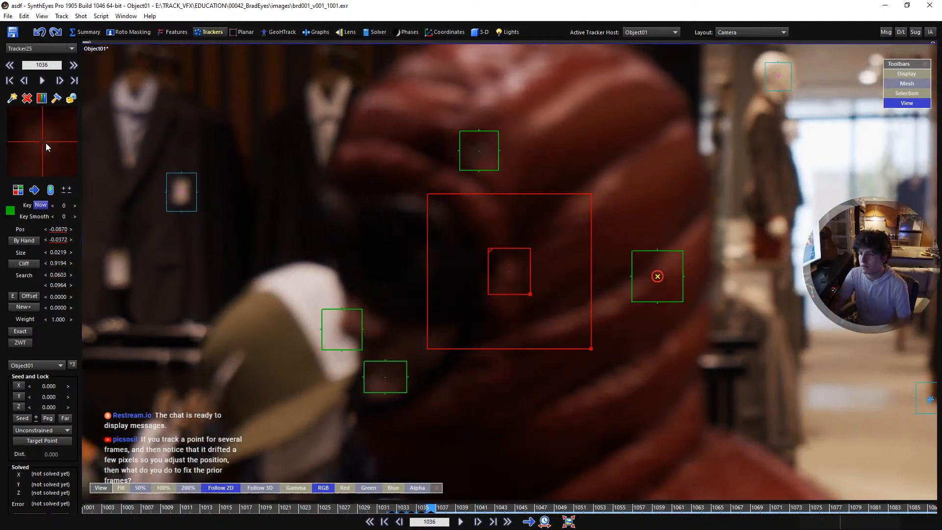
key(s)
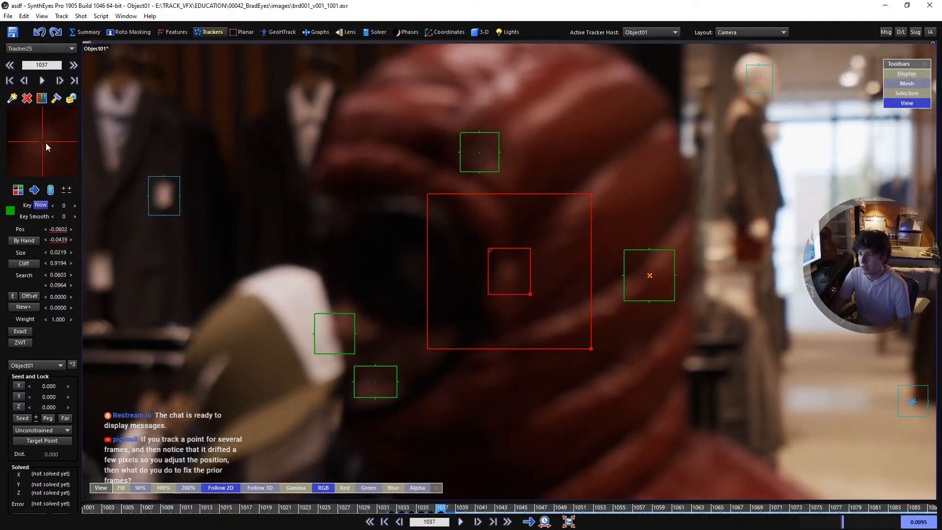
key(s)
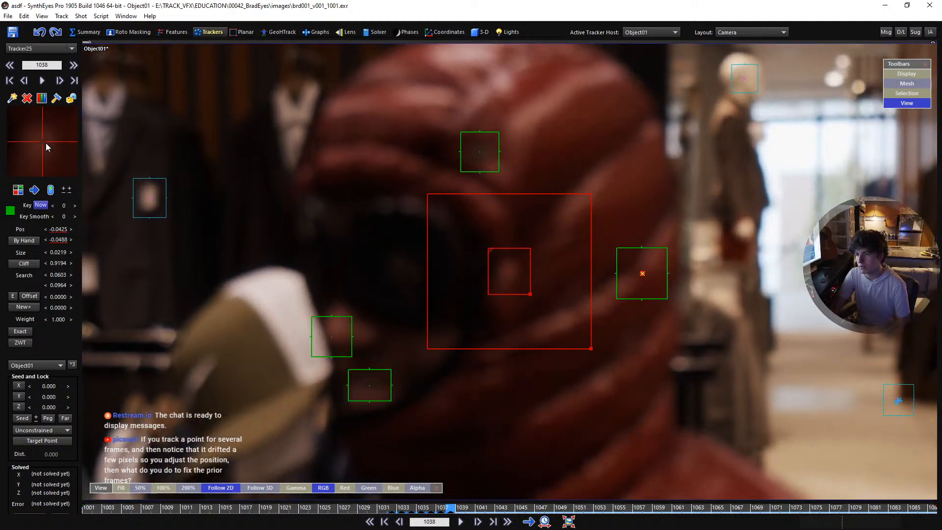
key(a)
key(a)
key(a)
key(s)
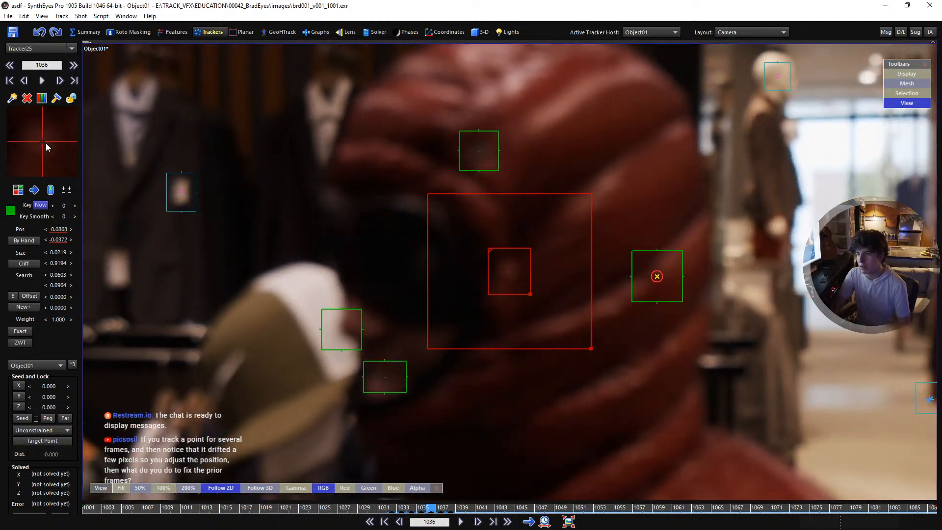
Compare frames 1034 to 1038 back and forth and refine the hood tracker's position through the blurred frames
key(d)
key(d)
key(s)
key(s)
key(s)
key(s)
key(d)
key(d)
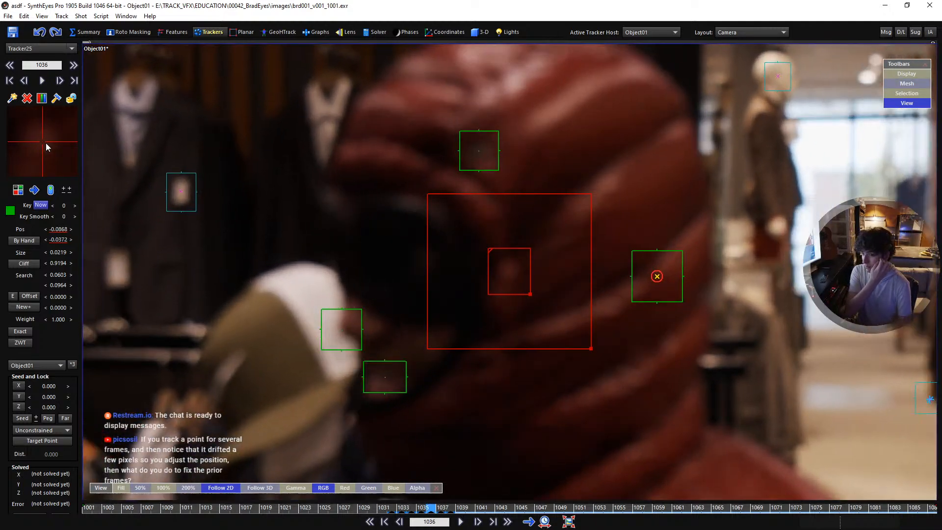
key(s)
key(s)
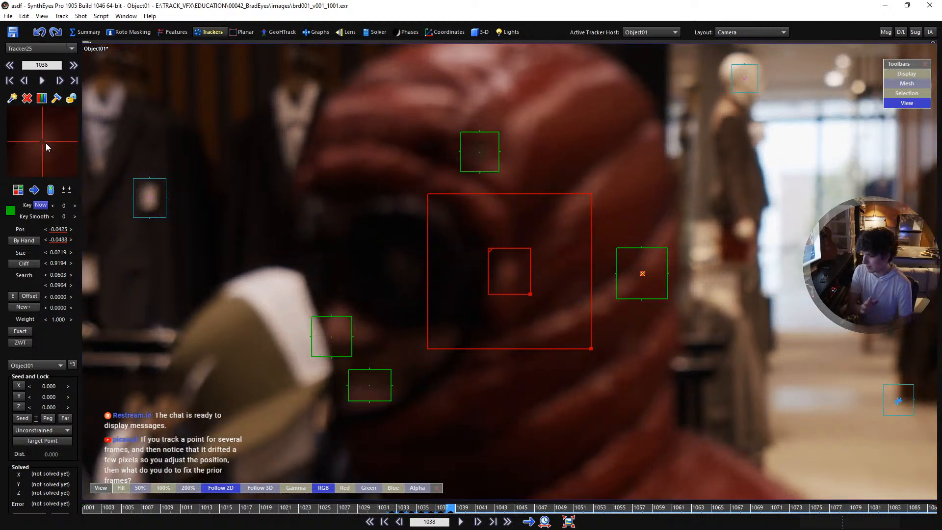
key(s)
key(s)
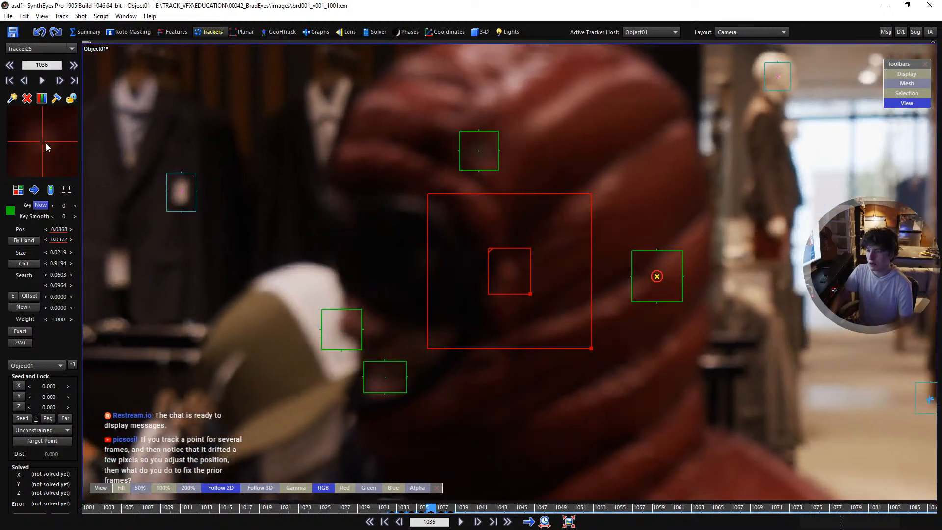
key(s)
key(s)
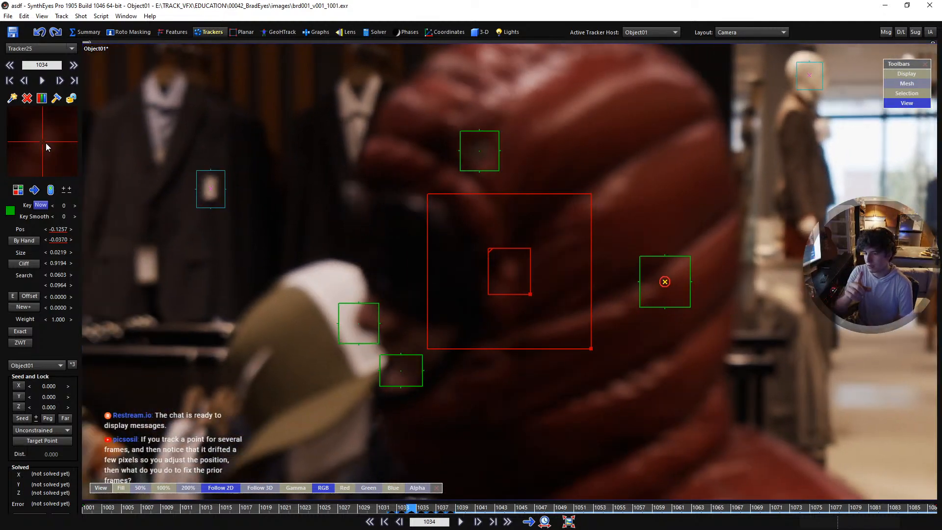
key(d)
key(d)
key(d)
key(s)
key(s)
key(s)
key(d)
key(d)
key(d)
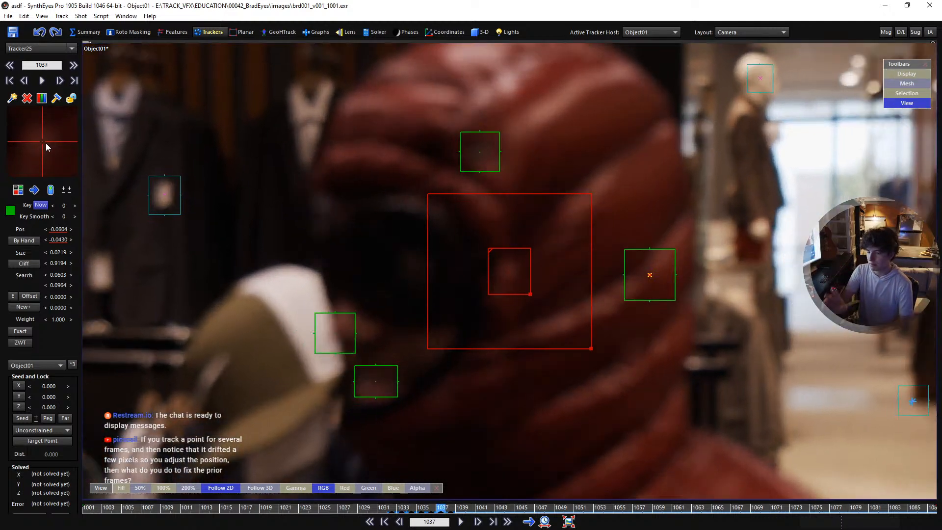
Continue tracking the hood point frame by frame from 1037 through to frame 1046
key(d)
key(d)
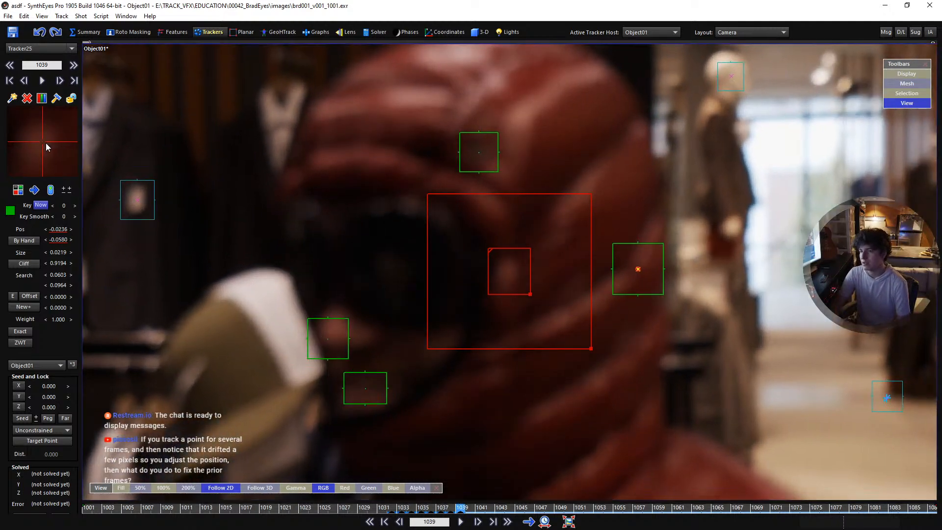
key(d)
key(d)
key(d)
key(d)
key(d)
key(d)
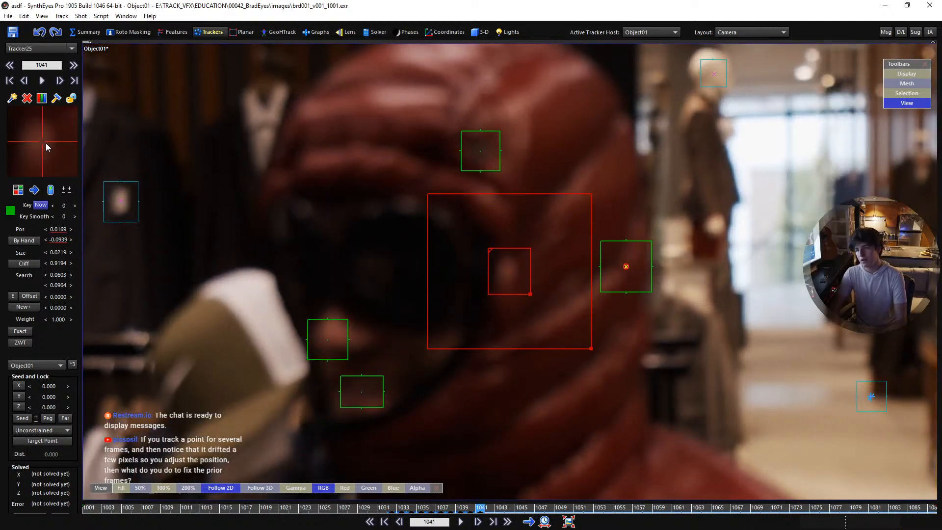
key(d)
key(d)
key(d)
key(d)
key(d)
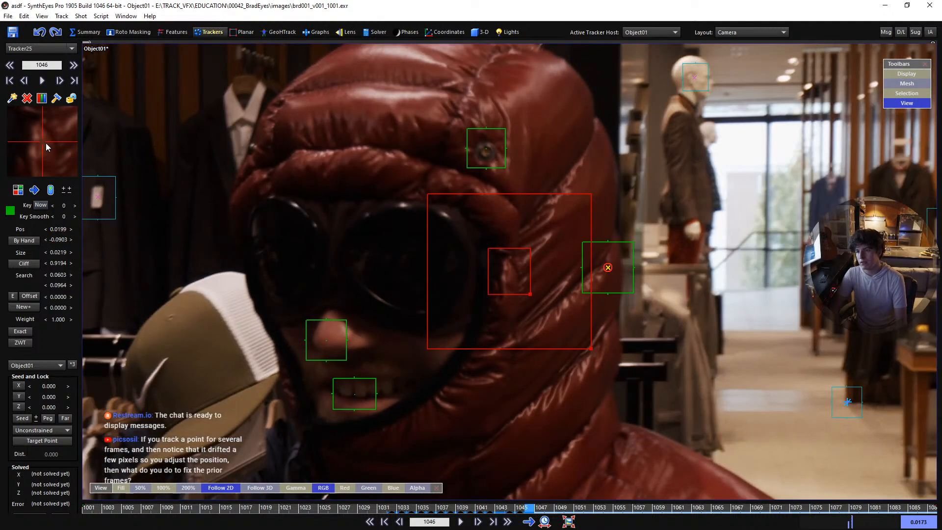
Set the hood tracker's Key Smooth to 4 at frame 1047
key(a)
key(a)
key(a)
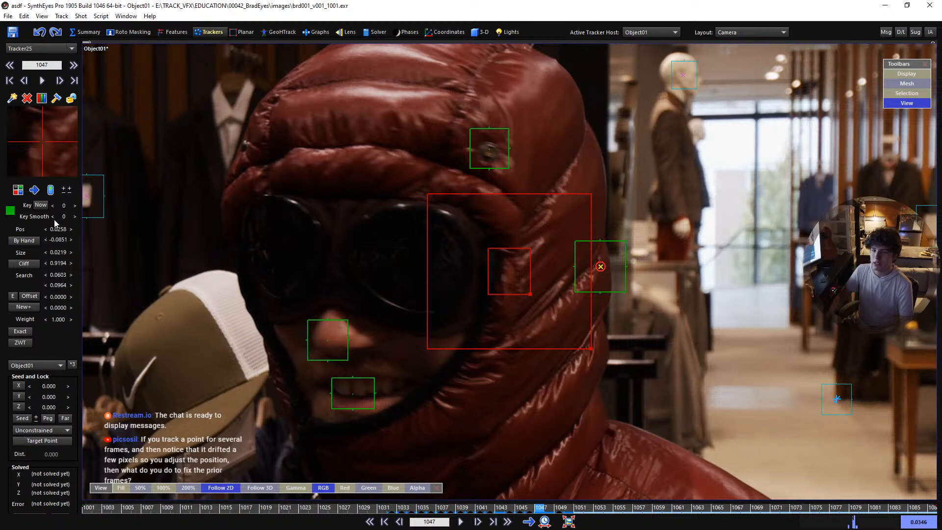
click(75, 216)
click(76, 216)
click(75, 216)
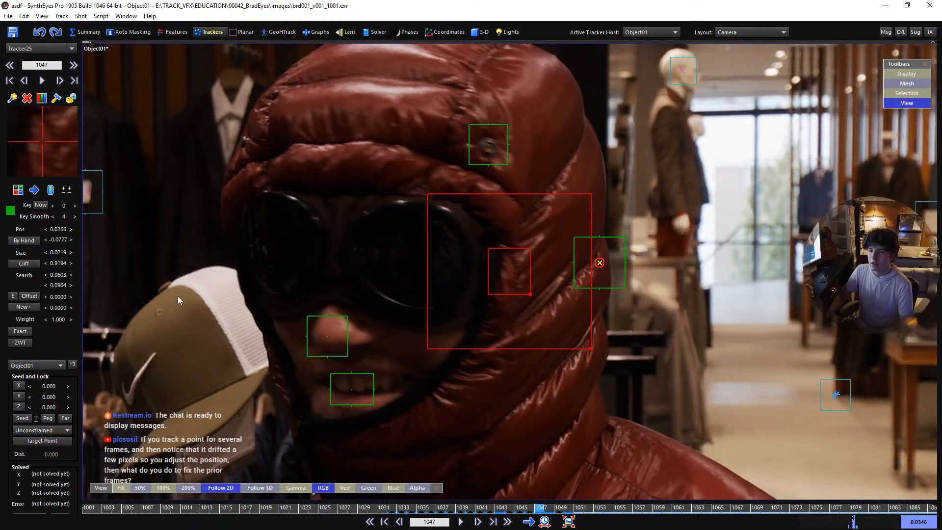
Advance the hood tracker to frame 1061 and nudge its position upward there to key an offset
key(d)
key(d)
key(d)
key(d)
key(d)
key(d)
key(d)
key(d)
key(d)
key(d)
key(d)
key(d)
key(d)
key(d)
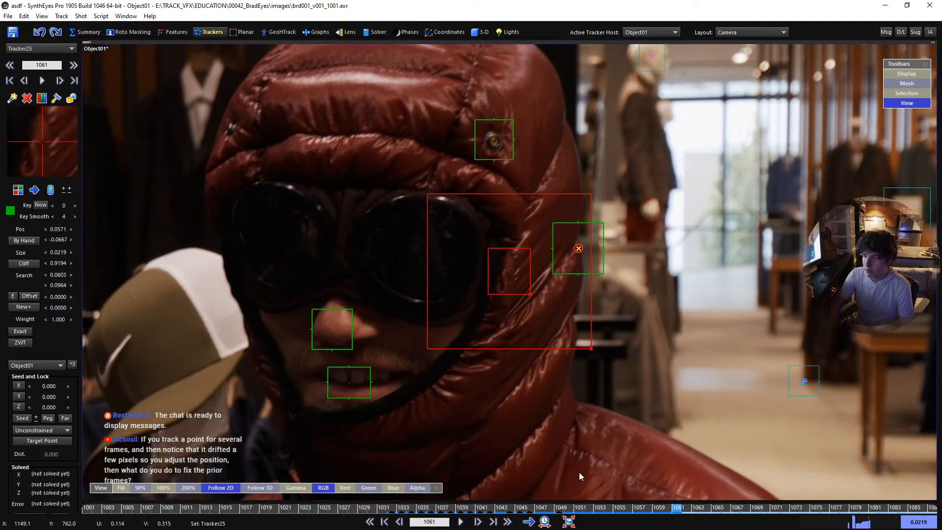
key(Up)
key(Up)
key(Up)
key(Up)
key(Up)
key(Up)
key(Up)
key(Up)
key(Up)
key(Up)
key(Up)
key(Up)
key(Up)
key(Up)
key(Up)
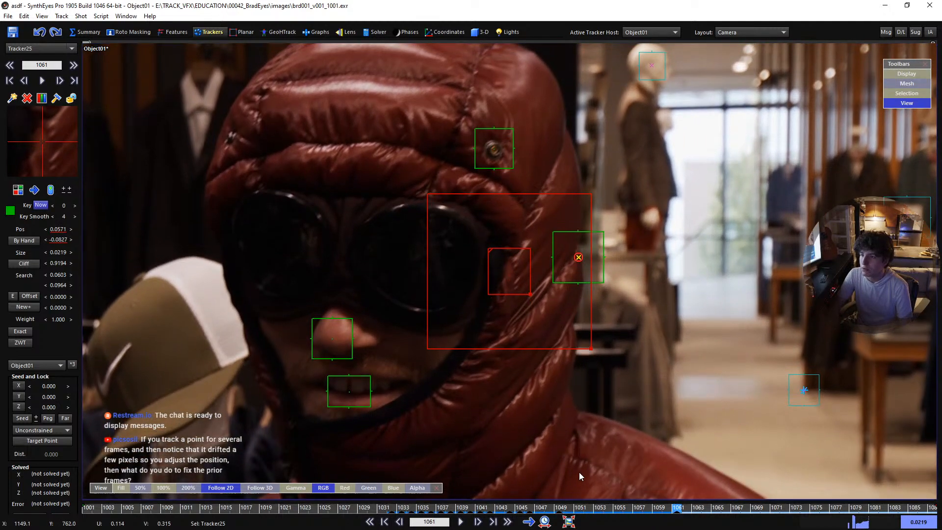
Step back and forth between frames 1049 and 1063 to examine how the offset key blends into the neighbouring frames
key(s)
key(s)
key(s)
key(s)
key(s)
key(s)
key(s)
key(s)
key(s)
key(s)
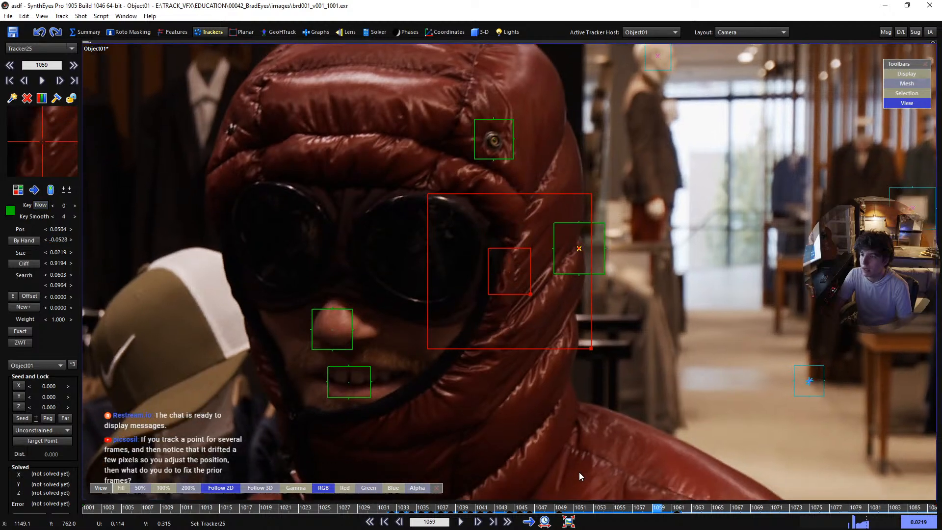
key(d)
key(d)
key(d)
key(d)
key(d)
key(d)
key(d)
key(d)
key(d)
key(d)
key(d)
key(d)
key(d)
key(d)
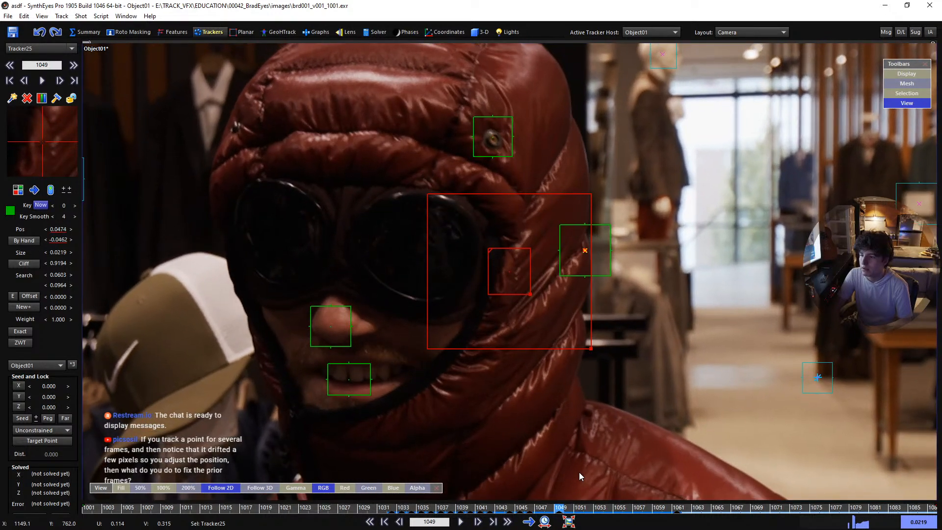
key(s)
key(s)
key(s)
key(s)
key(s)
key(s)
key(s)
key(s)
key(s)
key(s)
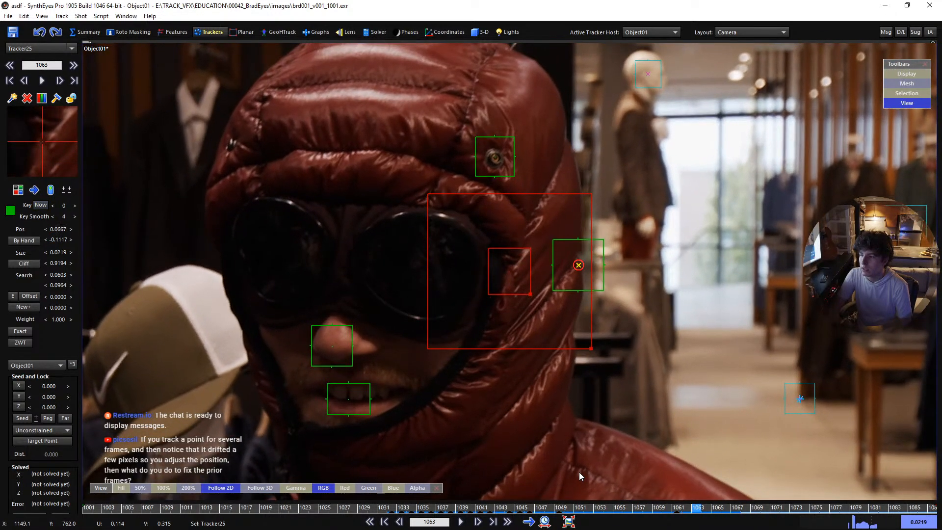
key(d)
key(d)
key(d)
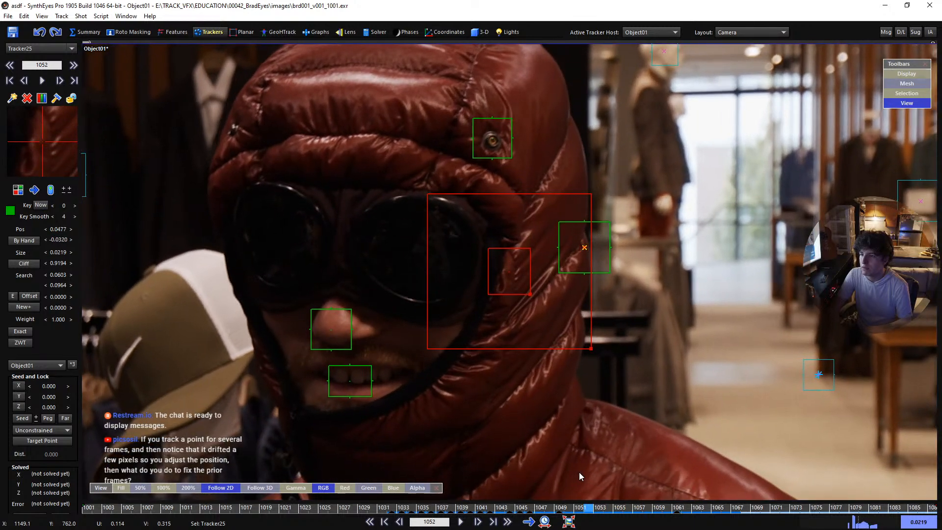
key(s)
key(s)
key(s)
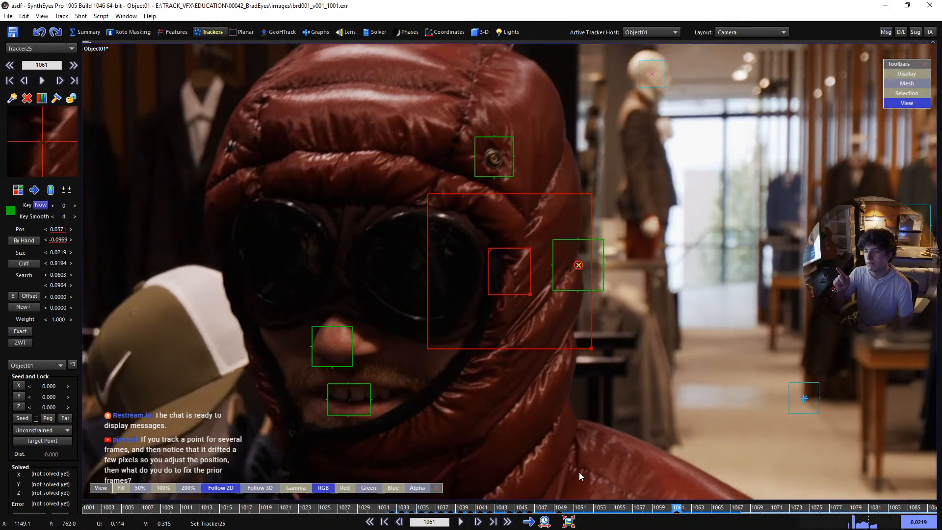
Try a Key Smooth of 11 on the hood tracker at frame 1051
key(d)
key(d)
key(d)
key(d)
key(d)
key(d)
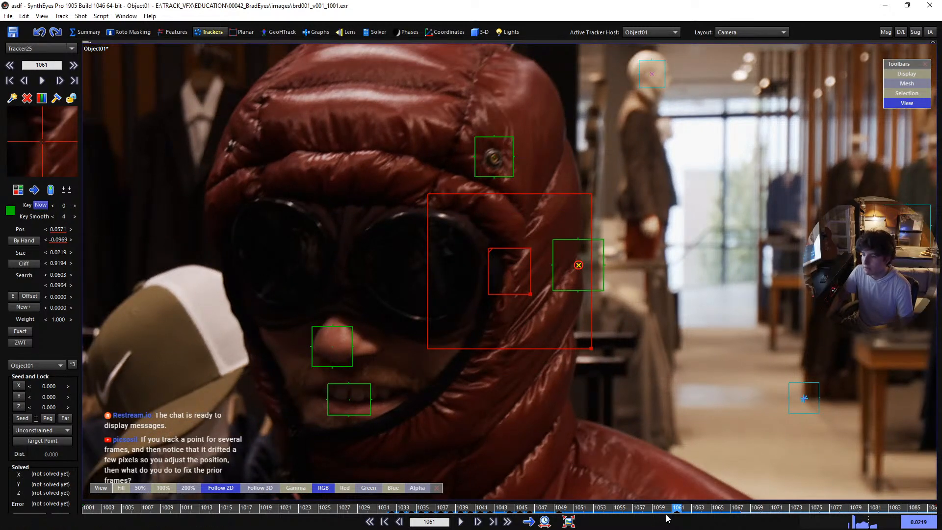
drag(666, 513, 579, 510)
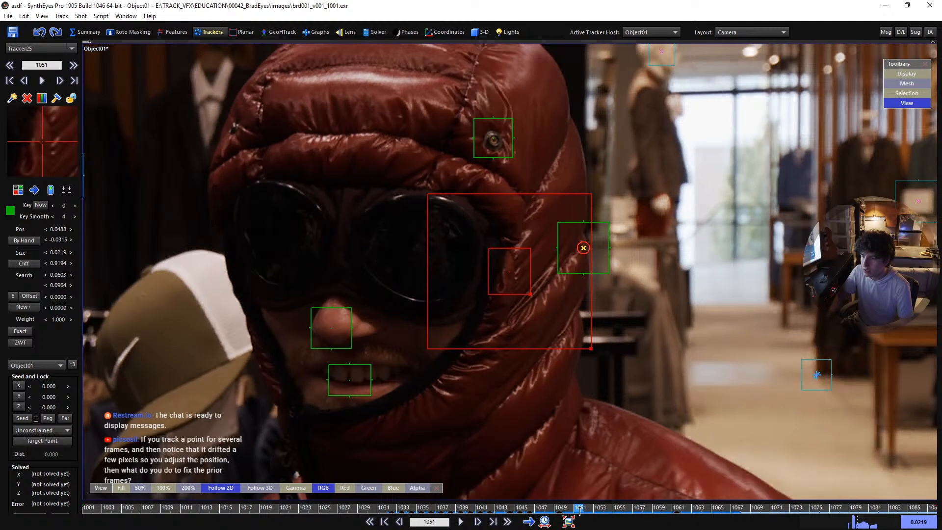
double_click(64, 217)
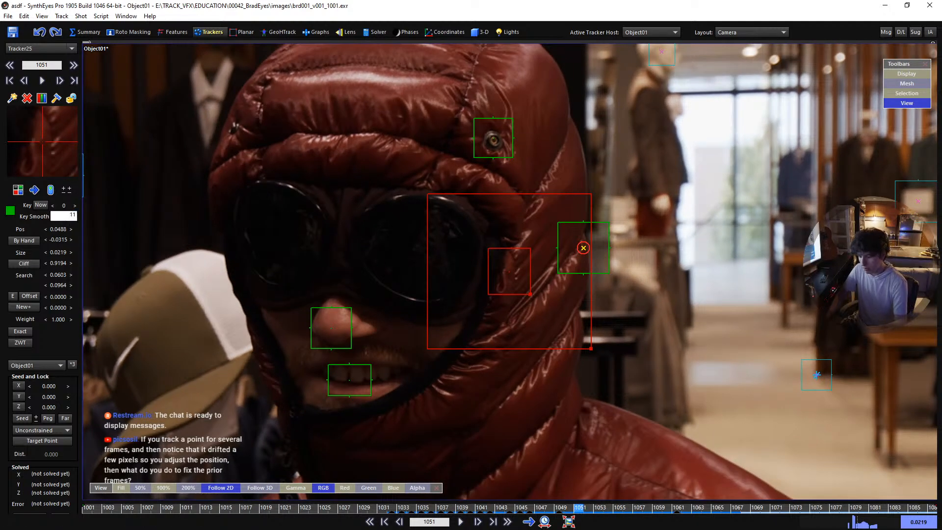
key(Return)
click(556, 511)
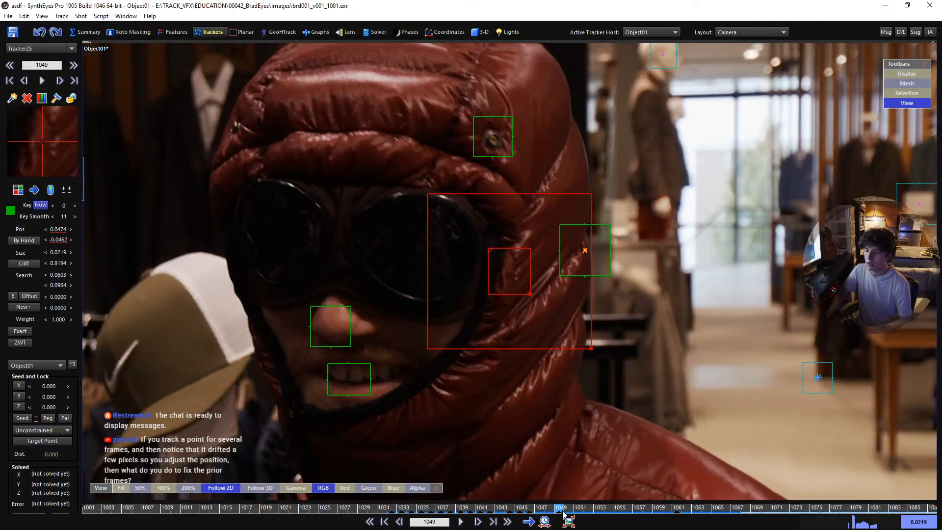
Step from frame 1049 to 1061 and scrub back through 1056 to 1059 to examine how the longer smoothing blends the key
key(d)
key(d)
key(d)
key(d)
key(d)
key(d)
key(d)
key(d)
key(d)
key(d)
key(d)
key(d)
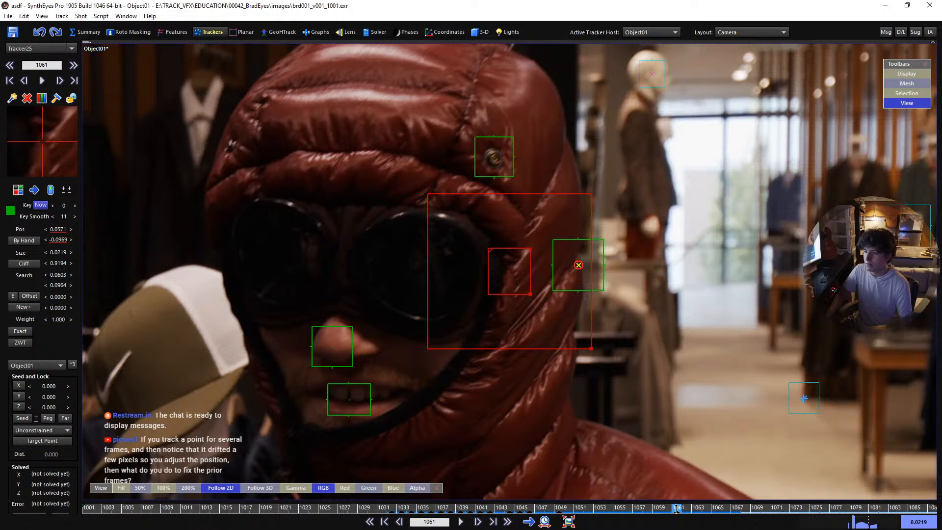
drag(676, 509, 628, 526)
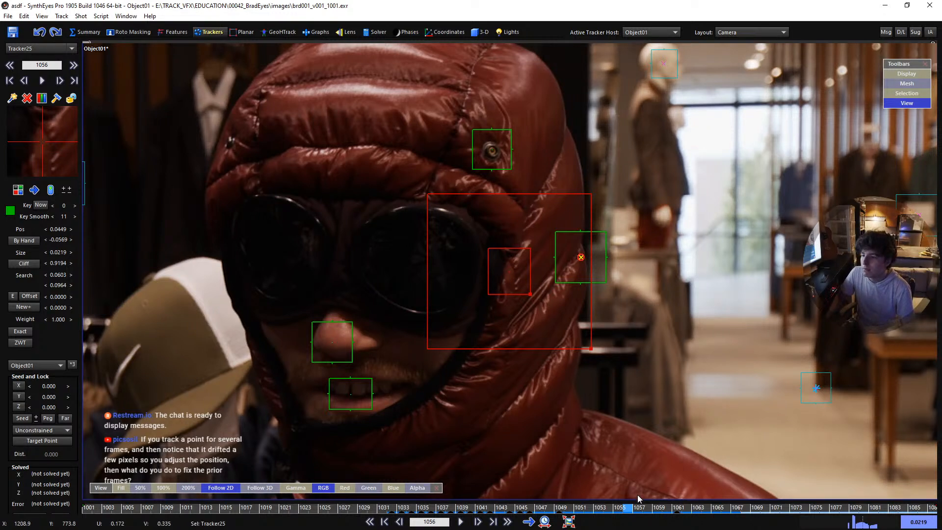
drag(635, 507, 659, 519)
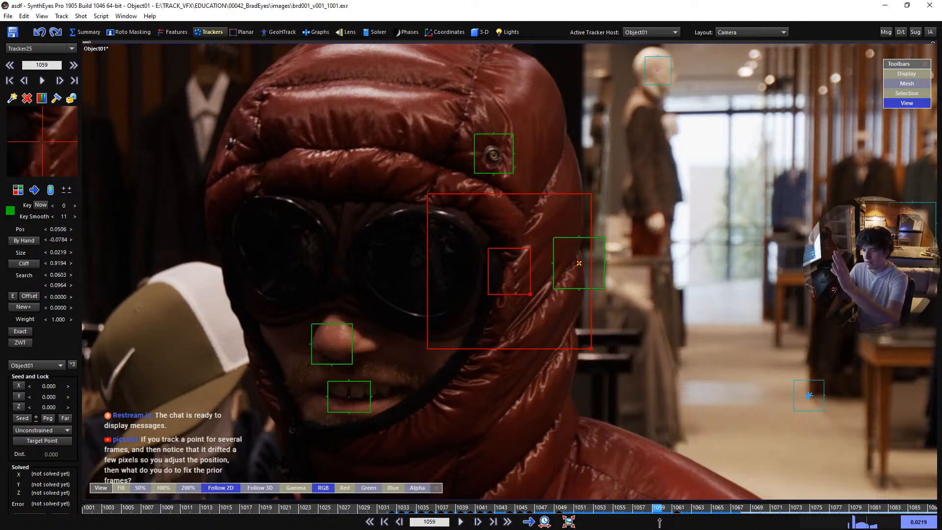
Try enabling Offset and offset editing on the hood tracker and keying a small offset at frame 1049
drag(659, 522, 569, 521)
key(s)
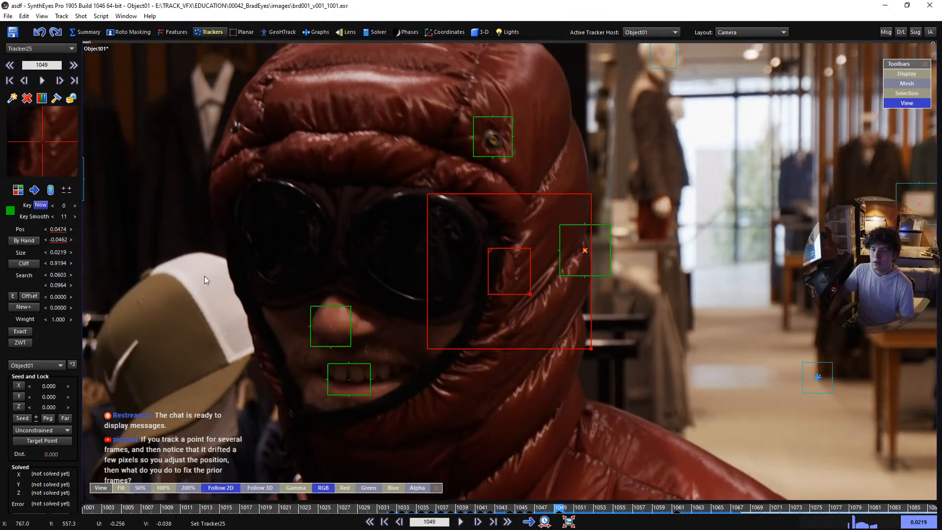
click(29, 296)
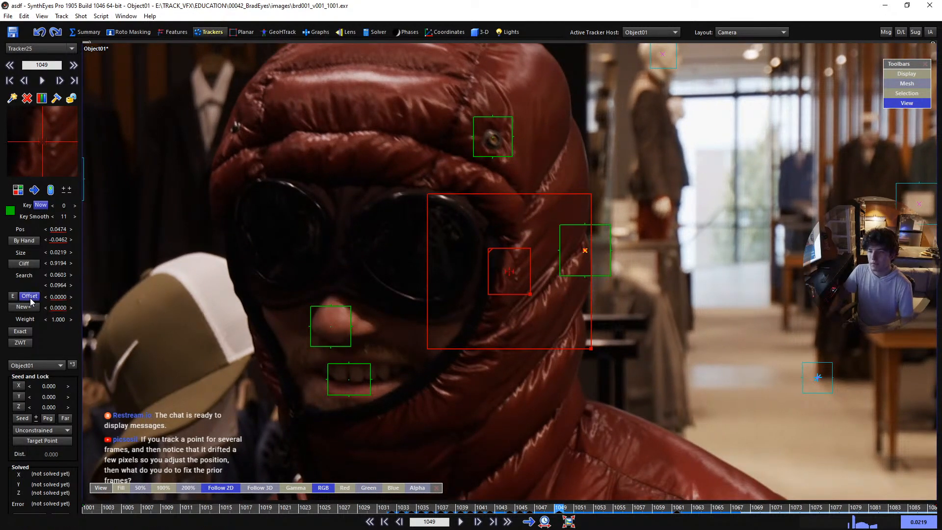
click(13, 296)
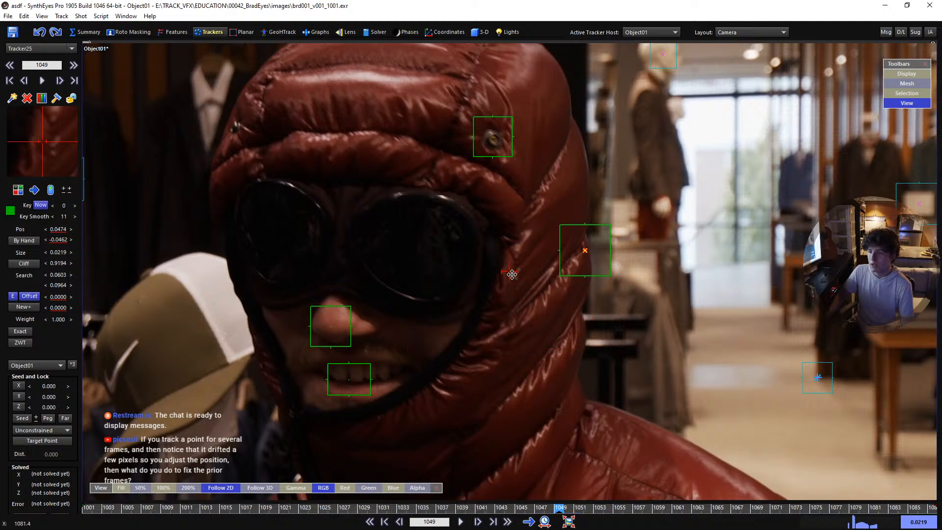
drag(511, 274, 511, 277)
Try keying a second offset at frame 1061, with -0.0016 horizontally, and scrub back to frame 1060 to check the blend
key(d)
key(d)
key(d)
key(d)
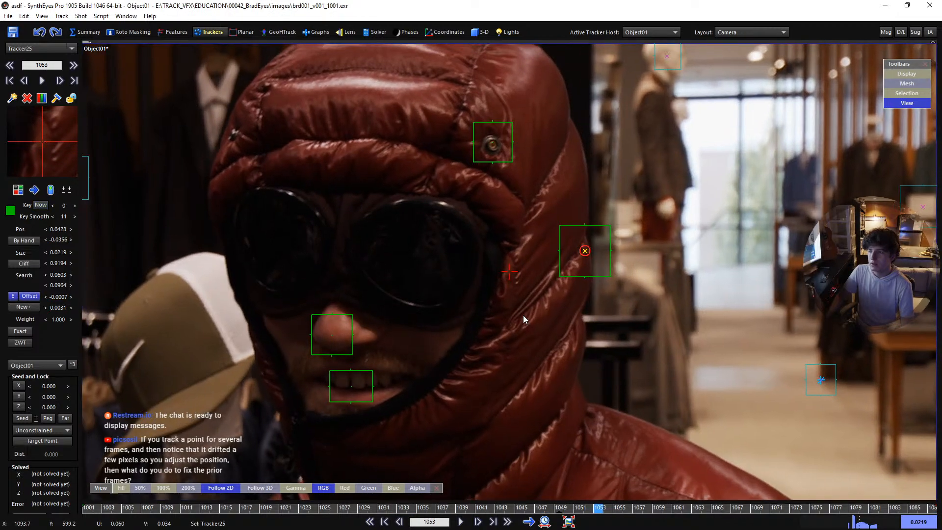
key(d)
key(d)
key(d)
key(d)
key(d)
key(d)
key(d)
key(d)
drag(510, 273, 509, 288)
mouse_move(676, 511)
mouse_down()
mouse_move(582, 513)
mouse_move(657, 514)
mouse_move(674, 524)
mouse_up()
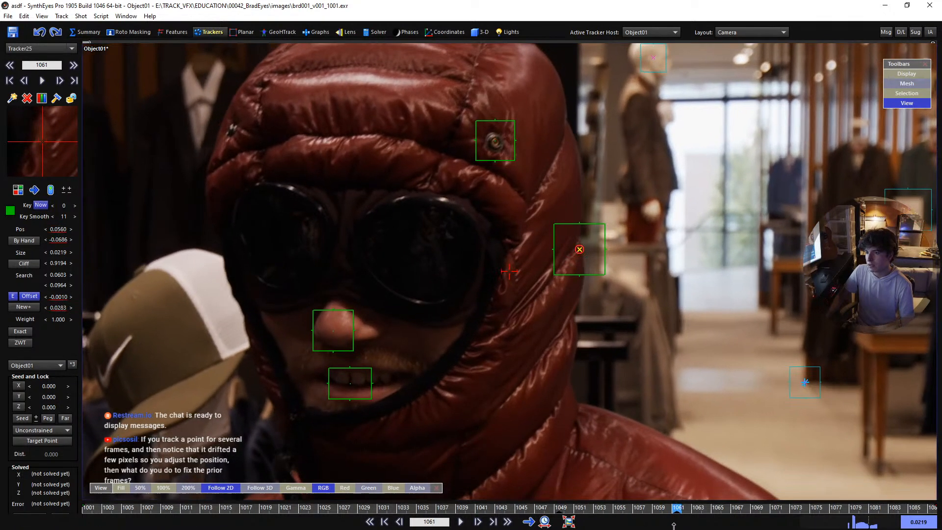
drag(509, 271, 510, 273)
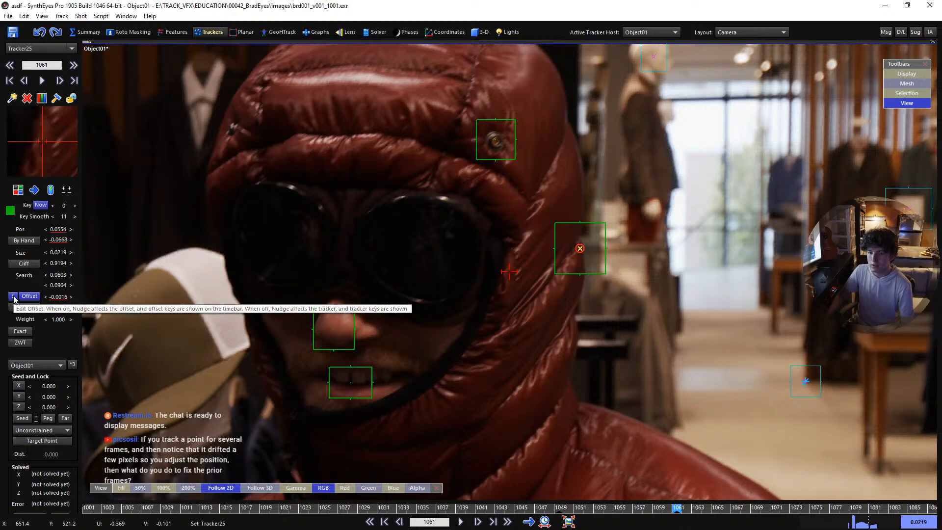
mouse_move(679, 510)
mouse_down()
mouse_move(521, 500)
mouse_move(663, 508)
mouse_up()
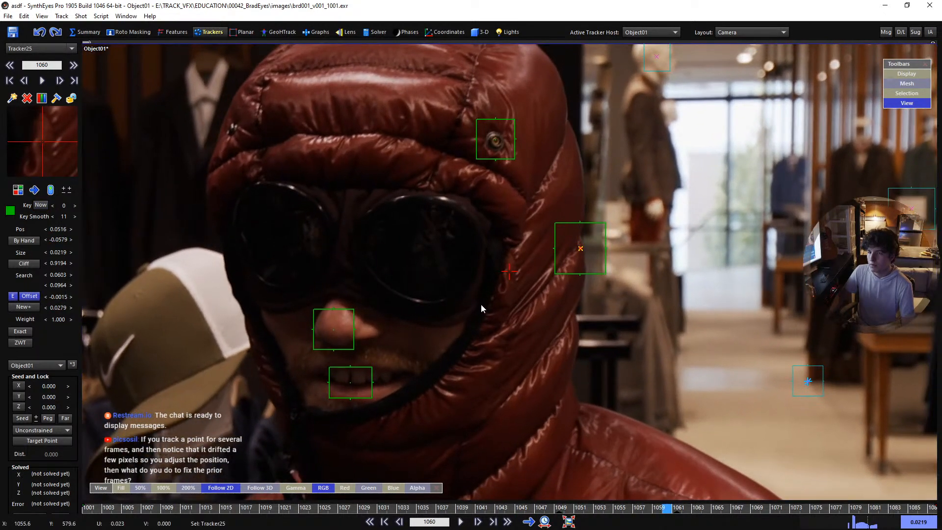
Undo the trial offset keys and Key Smooth changes on the hood tracker
key(ctrl+z)
key(ctrl+z)
key(ctrl+z)
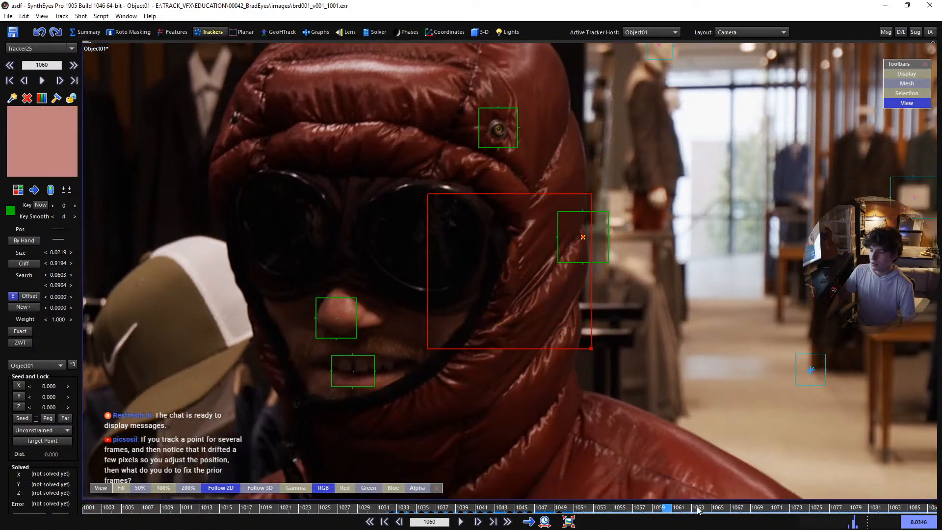
Return to frame 1049 and track the hood point again frame by frame through to frame 1067
drag(626, 511, 568, 509)
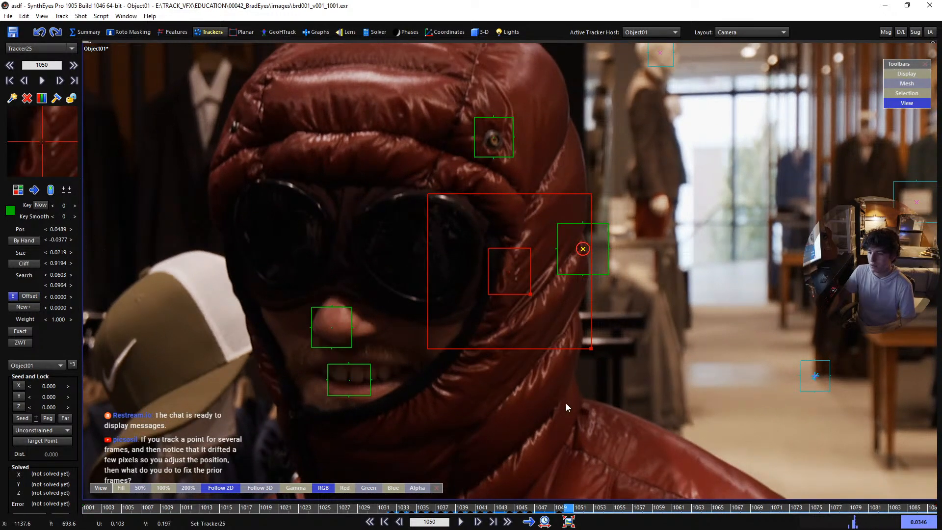
key(s)
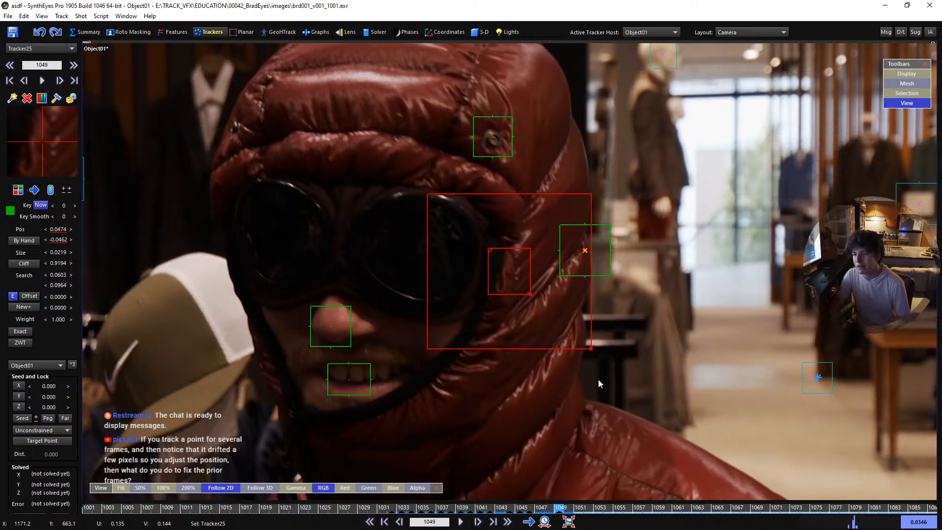
key(d)
key(d)
key(d)
key(d)
key(d)
key(d)
key(d)
key(d)
key(d)
key(d)
key(d)
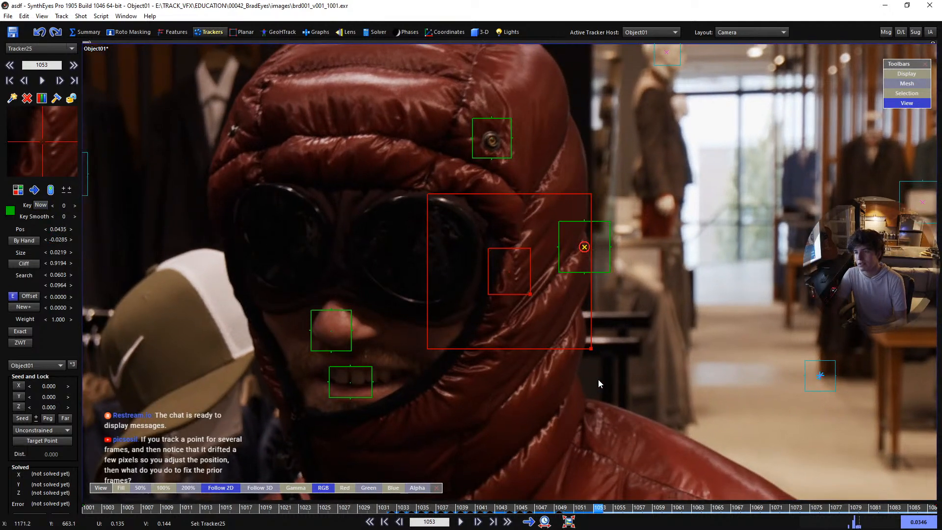
key(d)
key(d)
key(d)
key(d)
key(d)
key(d)
key(d)
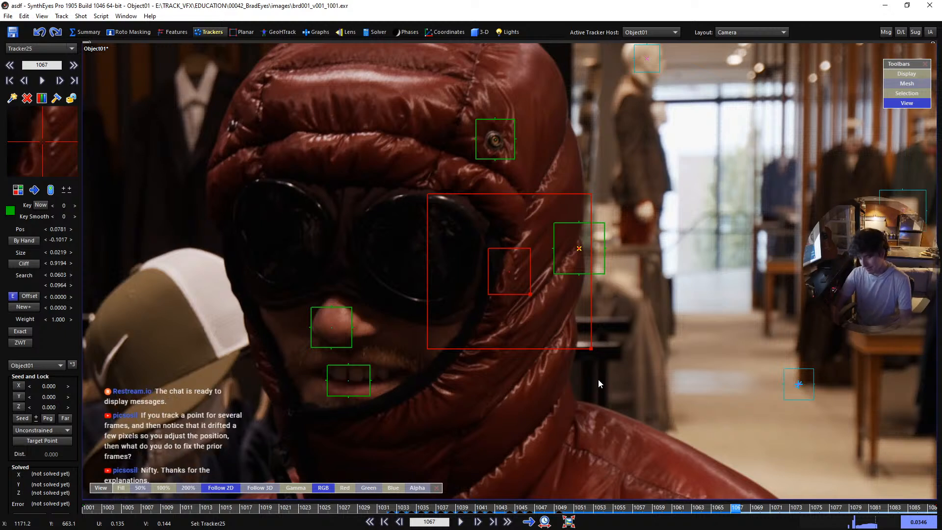
Track the hood point through the later frames, and reverse the tracking direction to track it from frame 1032 back to 1016
key(space)
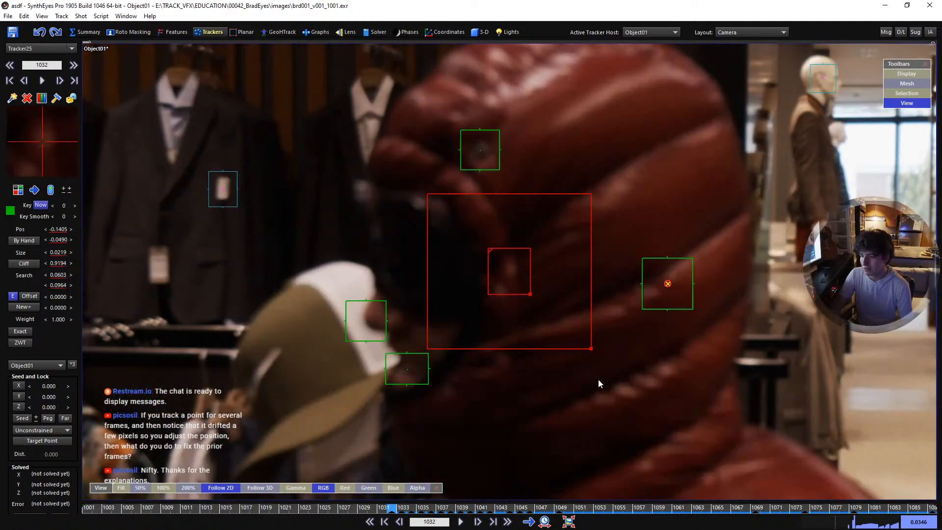
key(equal)
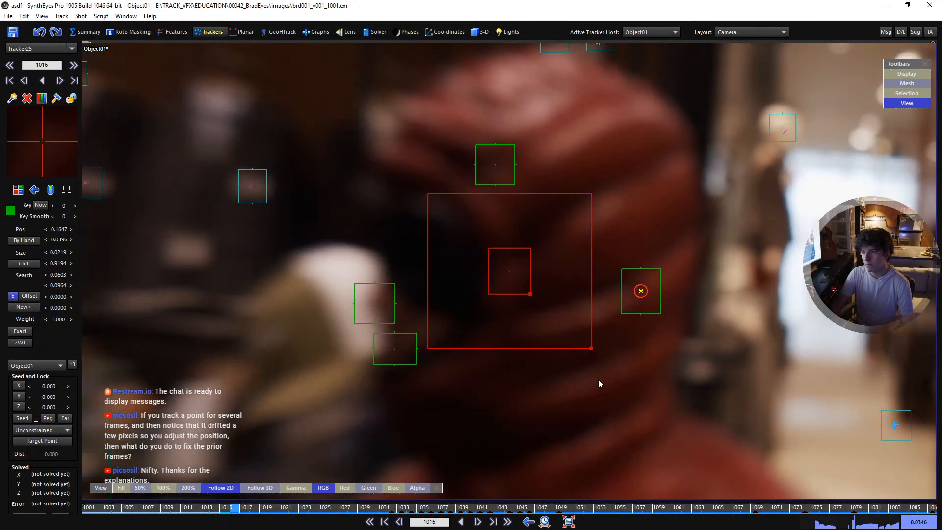
Flip back and forth between frames 1015, 1016 and 1017 to examine the hood tracker for drift in the blurred frames
key(Right)
key(Right)
key(Left)
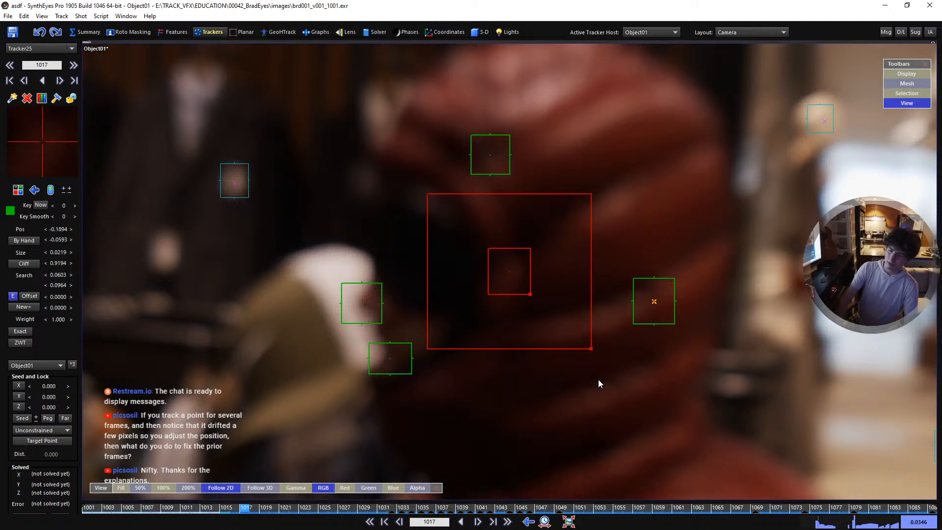
key(Left)
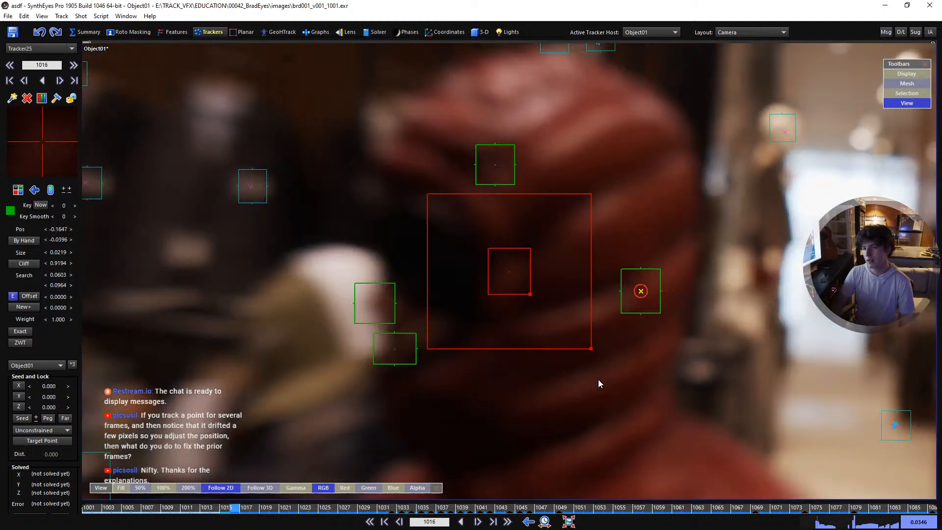
key(Right)
key(Left)
key(Left)
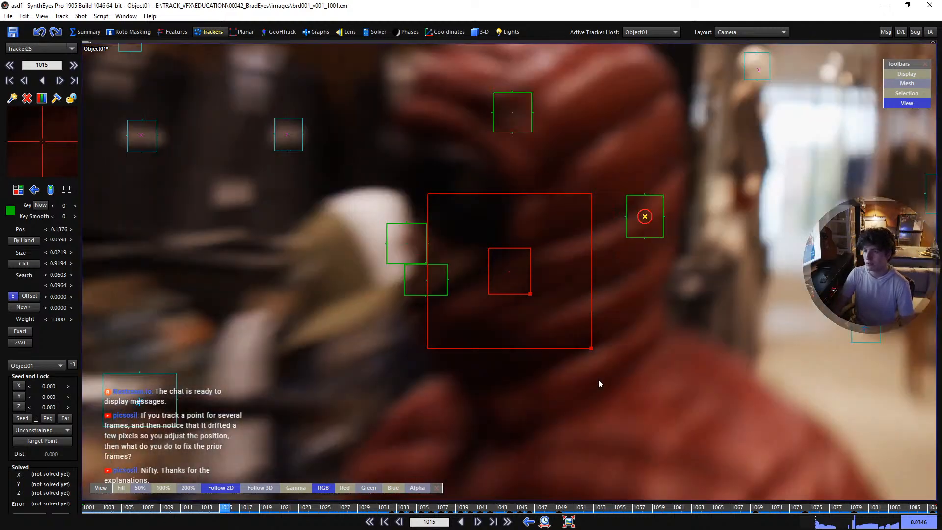
key(Right)
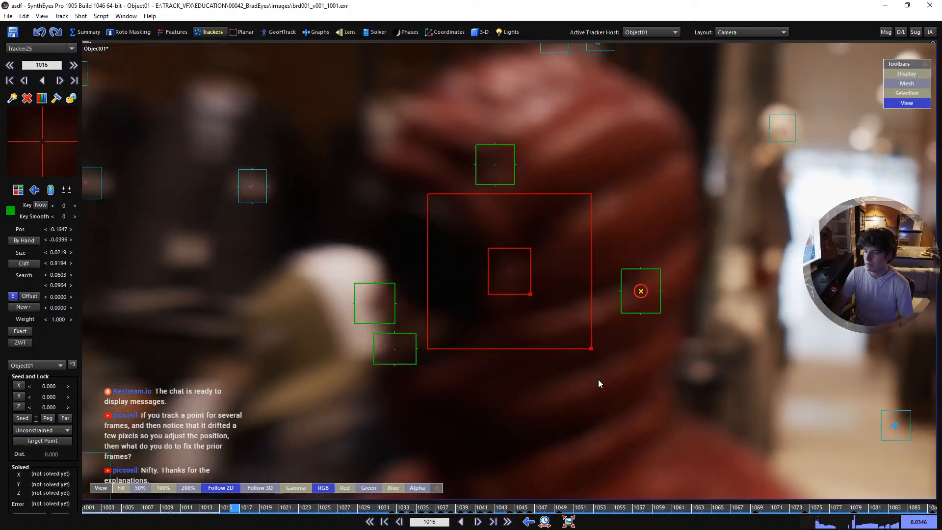
key(Left)
key(Right)
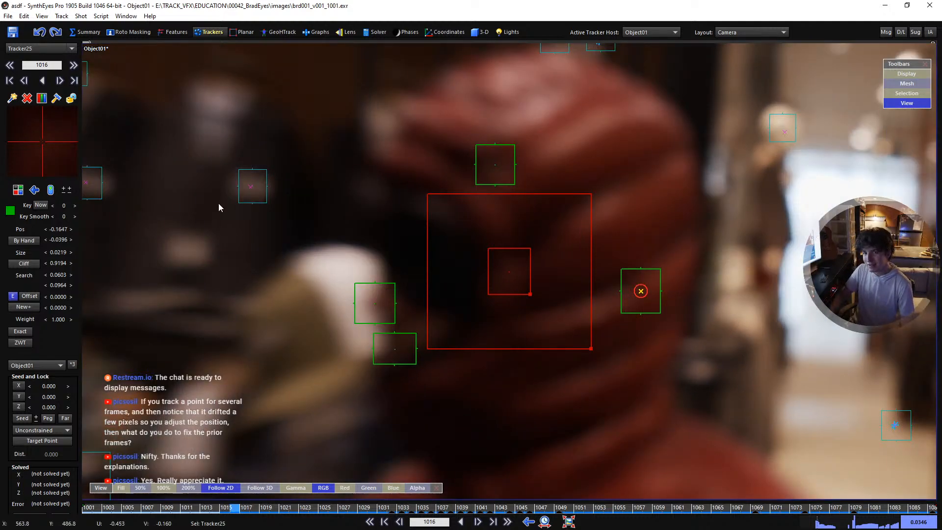
key(Left)
key(Right)
key(Left)
Shift the hood tracker's offset at frame 1015 to 0.0090 and -0.0423, comparing its position against the neighbouring frame
drag(33, 128, 29, 141)
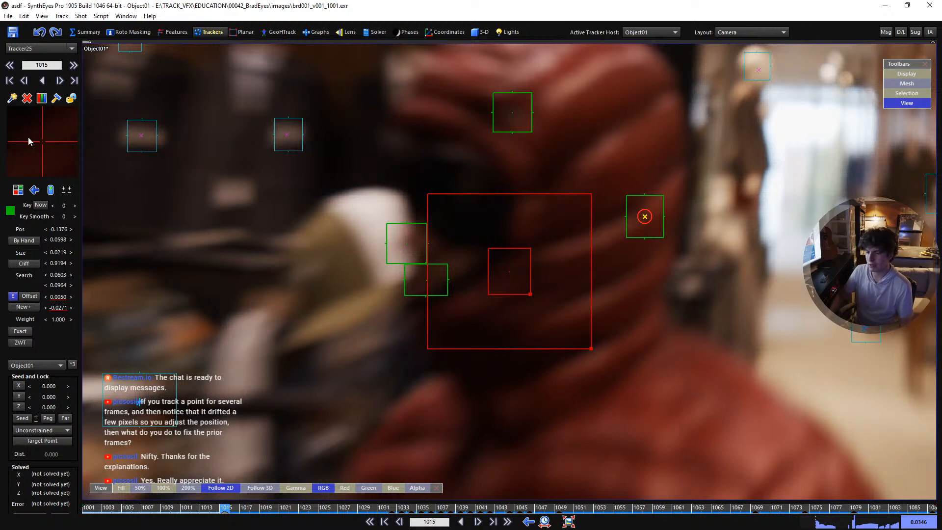
scroll(43, 142, up, 2)
scroll(43, 143, down, 2)
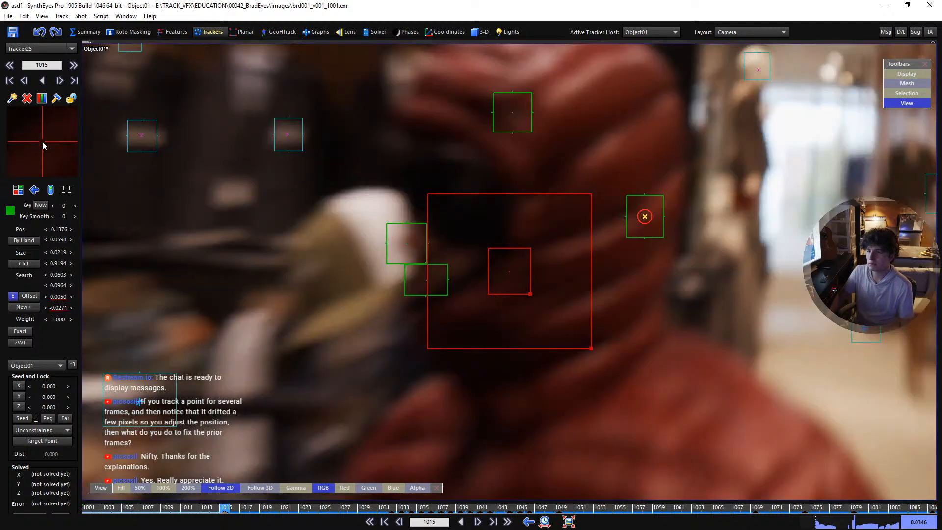
scroll(43, 143, up, 1)
scroll(43, 143, down, 1)
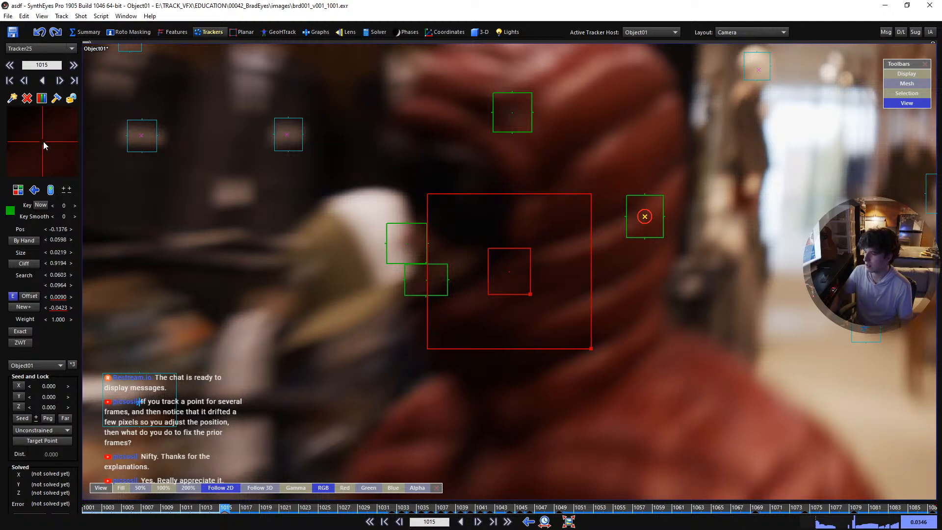
Alternate between frames 1015 and 1016 to examine whether the offset tracker stays on the same hood point
scroll(43, 141, up, 2)
scroll(43, 142, down, 1)
scroll(43, 141, up, 1)
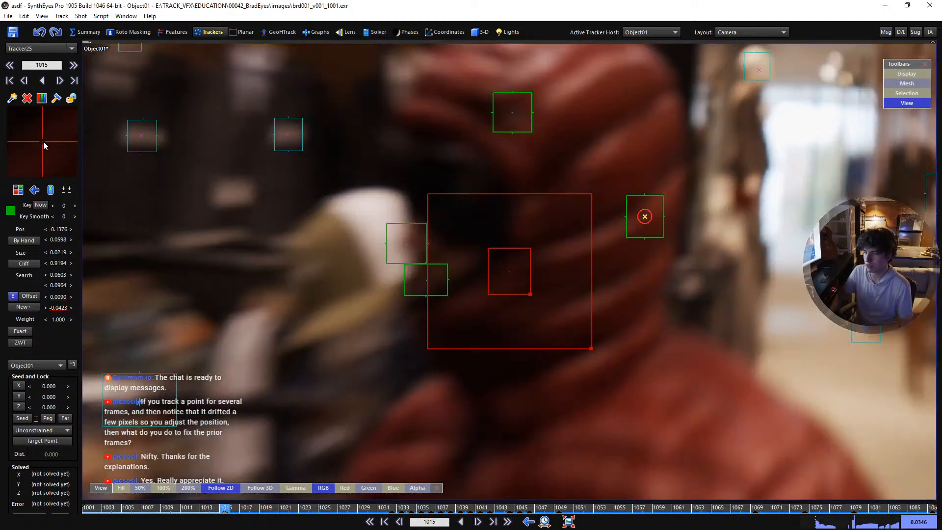
scroll(44, 141, down, 1)
scroll(43, 141, down, 1)
scroll(43, 141, up, 1)
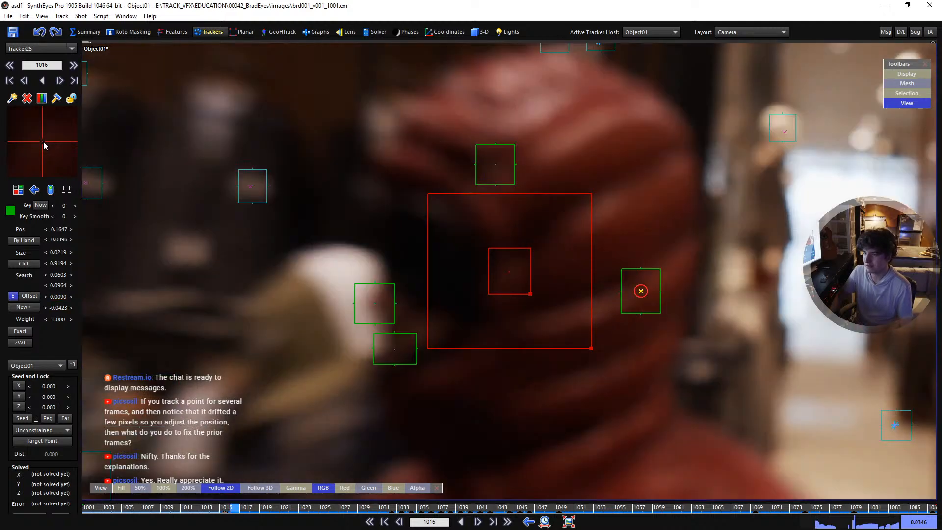
scroll(43, 141, down, 1)
scroll(43, 141, up, 1)
scroll(43, 141, down, 1)
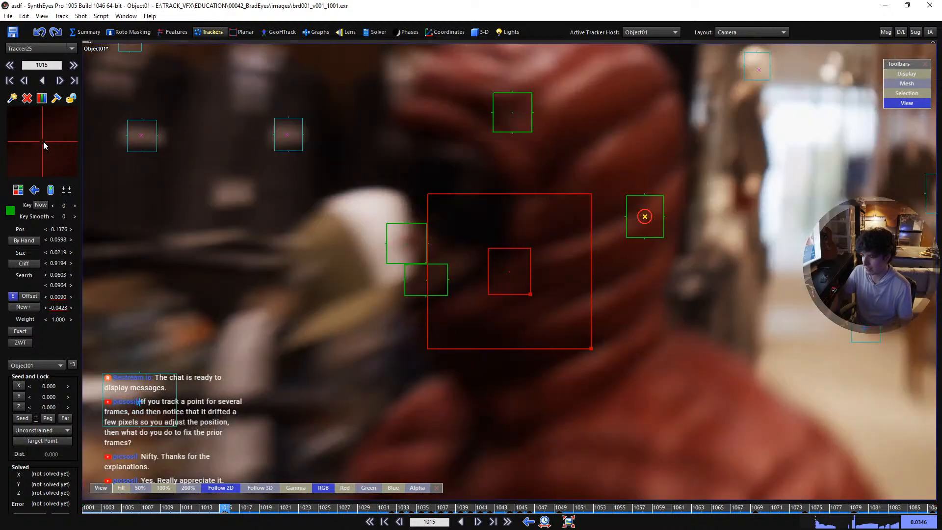
scroll(43, 142, up, 1)
scroll(42, 143, down, 1)
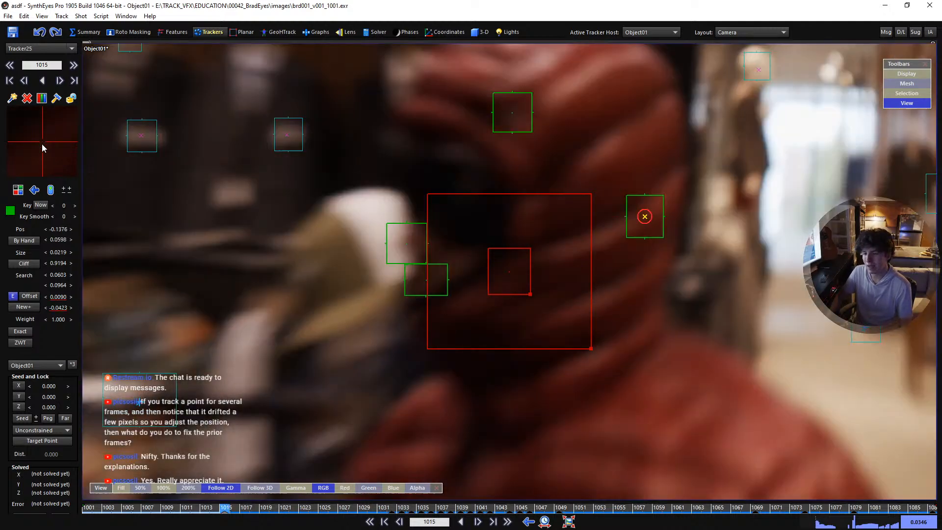
Compare frame 1014 with its neighbours, refine the hood tracker's offset at frame 1015 to 0.0197 and -0.0637, and turn off offset editing
scroll(43, 143, down, 1)
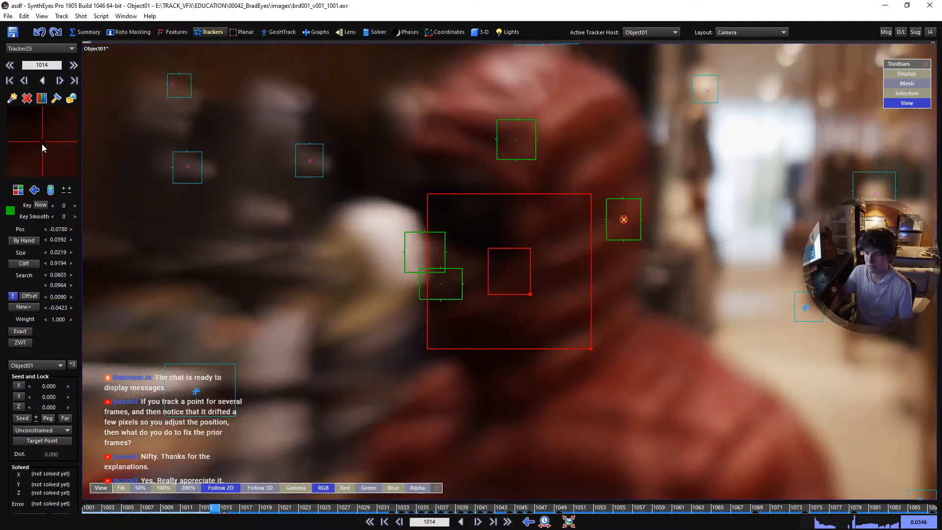
scroll(42, 143, up, 2)
scroll(43, 144, down, 1)
scroll(43, 143, up, 1)
scroll(43, 143, down, 1)
scroll(44, 143, up, 1)
scroll(44, 143, down, 1)
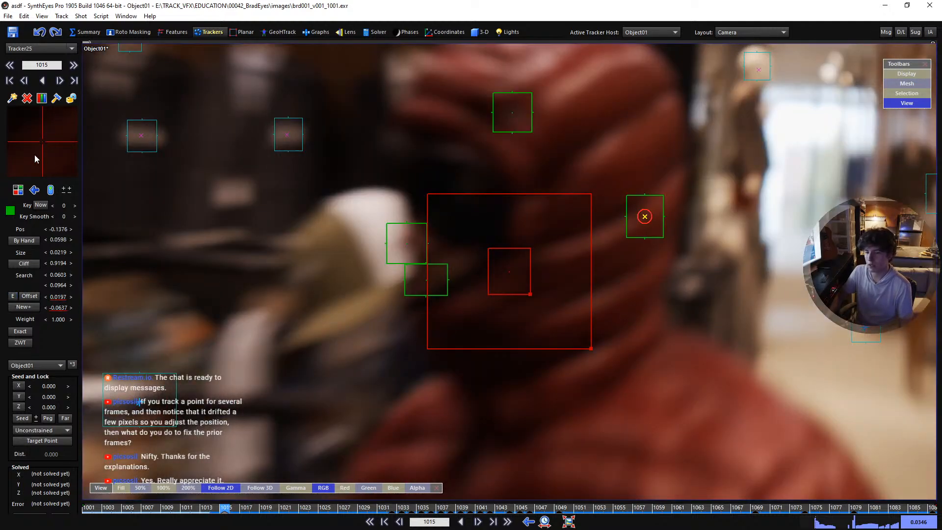
Reposition the hood tracker at frame 1015 to -0.1179 and -0.0565, comparing it against the neighbouring frames
scroll(35, 153, up, 2)
scroll(36, 152, down, 1)
scroll(43, 142, down, 1)
scroll(46, 141, up, 1)
scroll(47, 141, down, 1)
drag(48, 141, 42, 141)
scroll(48, 133, down, 1)
scroll(48, 129, up, 1)
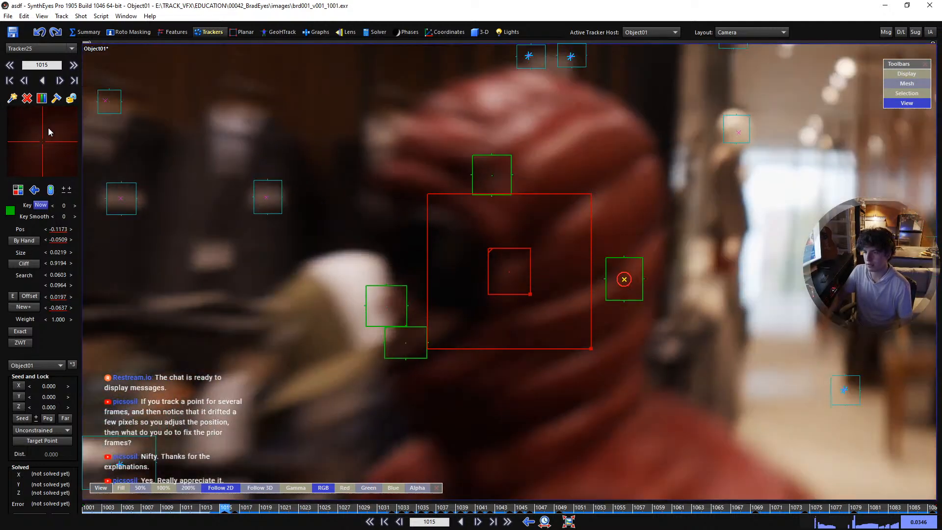
scroll(42, 140, down, 1)
scroll(43, 144, up, 1)
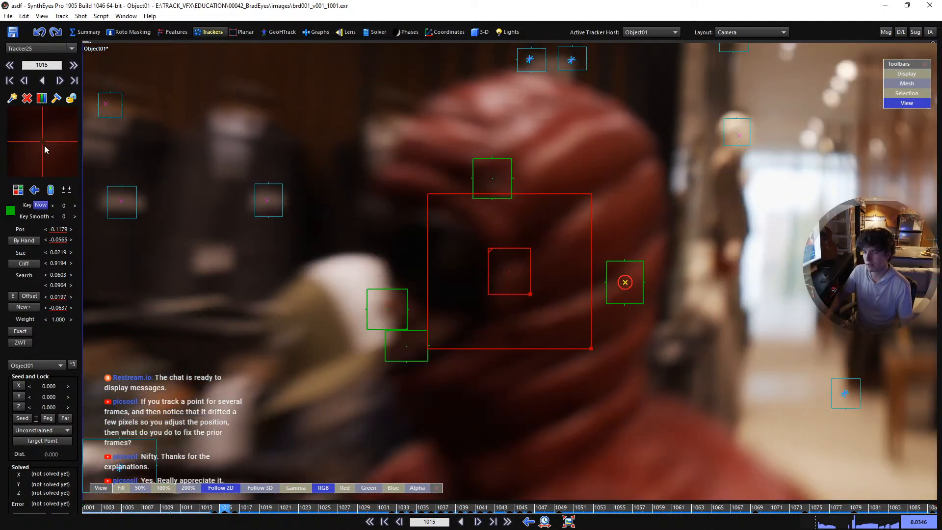
Realign the hood tracker on the blurred frames around 1015 and carry the track back to frame 1013
scroll(44, 146, down, 1)
drag(44, 145, 41, 139)
scroll(43, 141, up, 1)
scroll(42, 142, down, 1)
scroll(43, 141, down, 1)
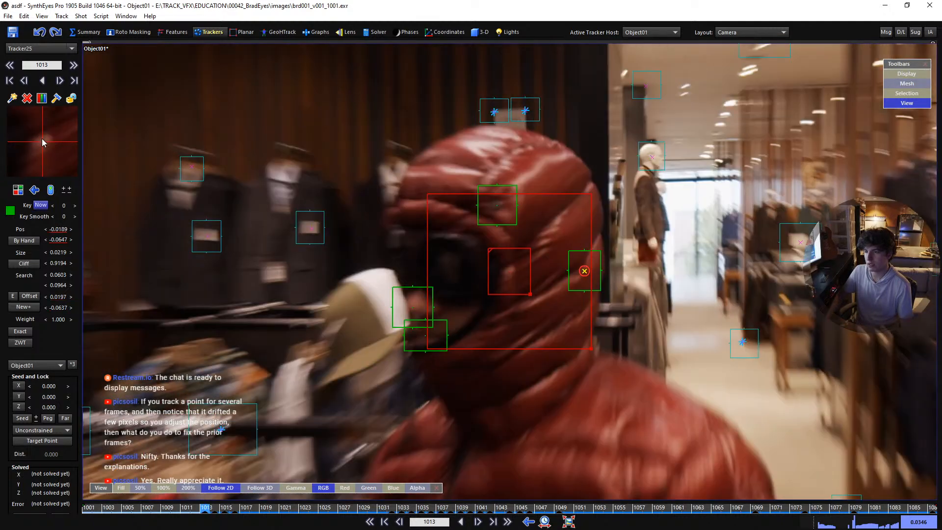
Track the hood point backward from frame 1013 to frame 1001 and lock the tracker
scroll(43, 145, up, 1)
scroll(44, 145, up, 1)
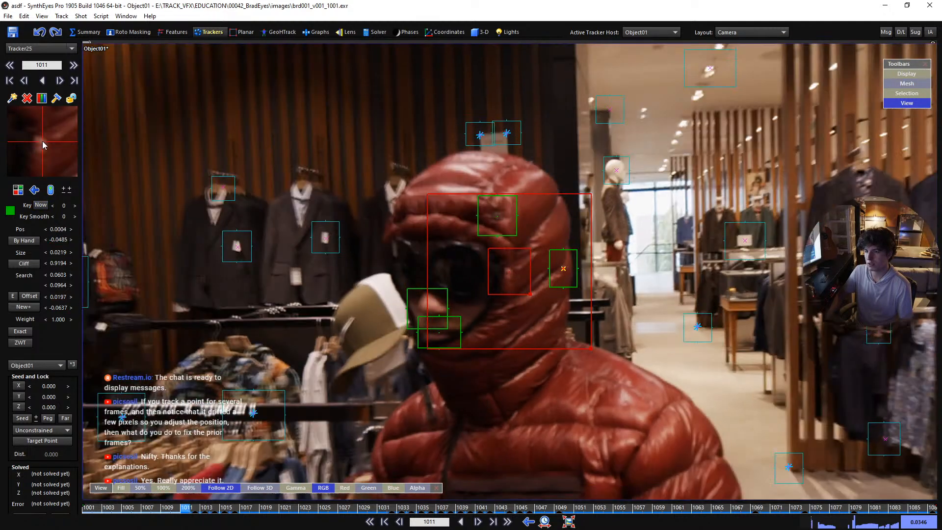
scroll(42, 144, up, 1)
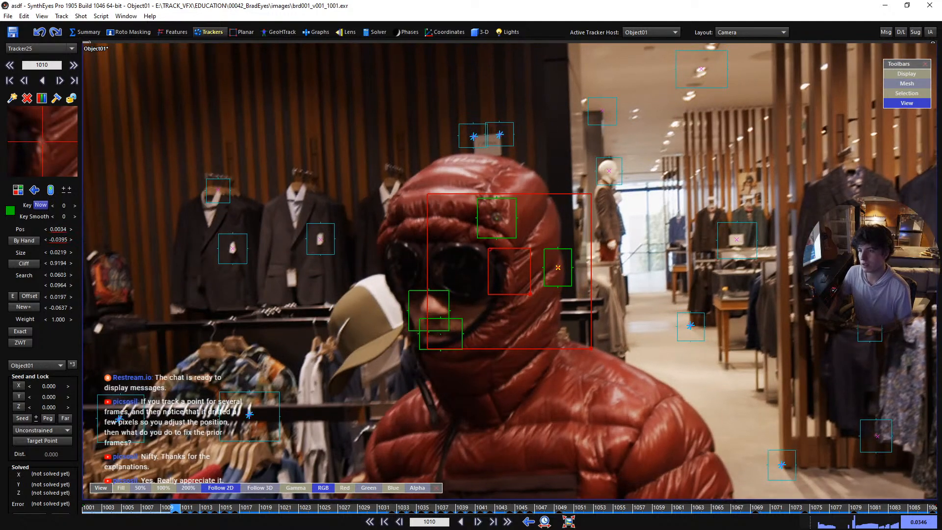
scroll(43, 144, up, 1)
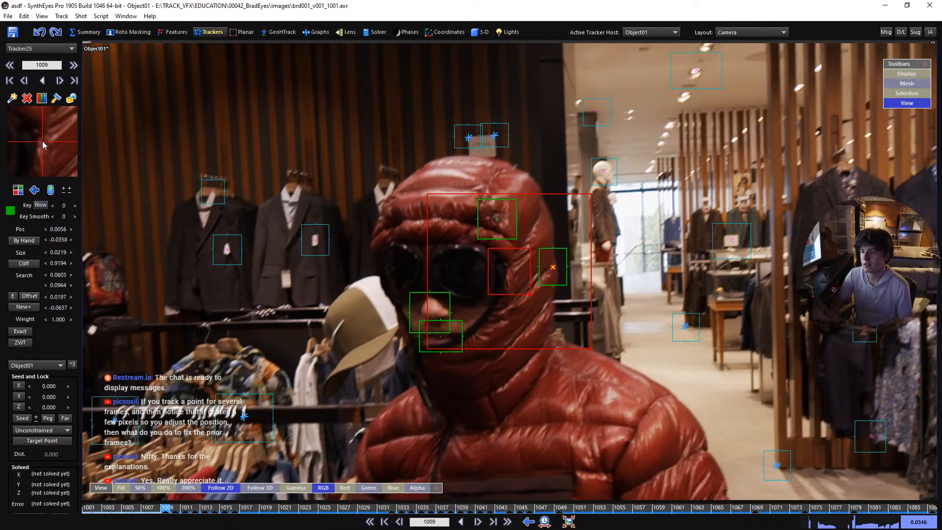
scroll(43, 145, up, 1)
scroll(42, 140, up, 7)
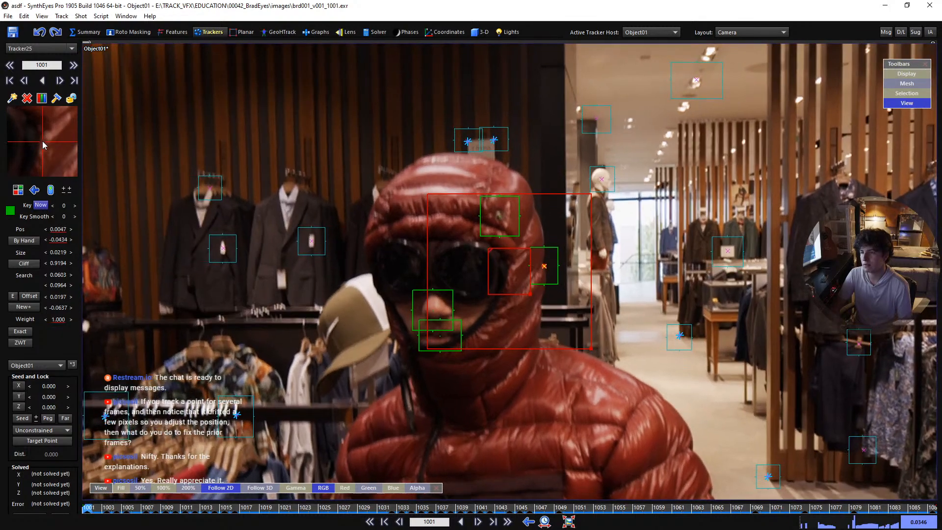
key(l)
Play the locked track forward and step back and forth between frames 1046 and 1049 to examine the hood tracker for drift
key(space)
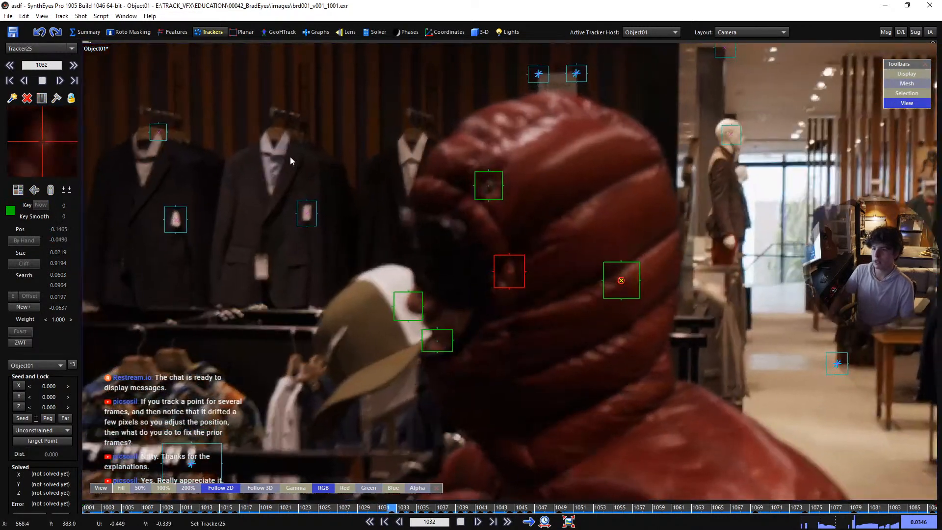
key(space)
key(s)
key(s)
key(s)
key(s)
key(s)
key(s)
key(s)
key(s)
key(s)
key(s)
key(s)
key(s)
key(s)
scroll(529, 281, up, 4)
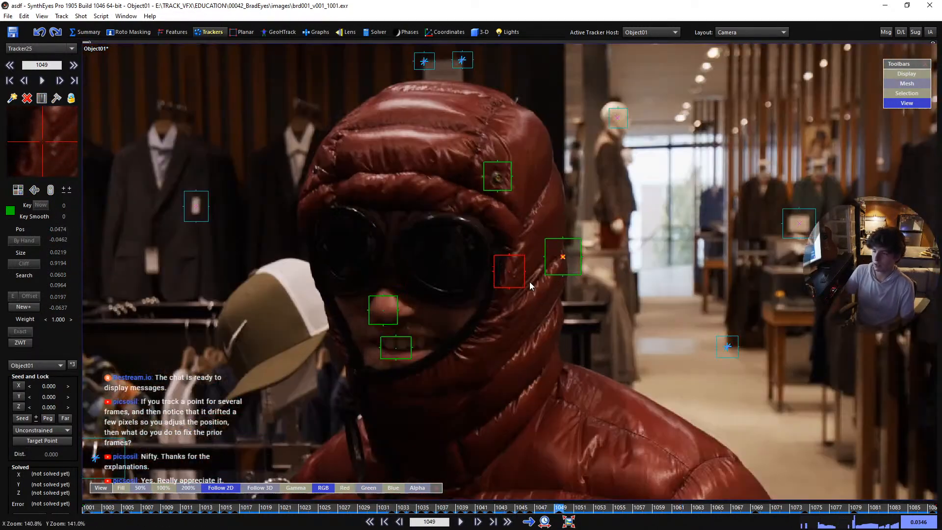
key(s)
key(s)
key(s)
key(d)
key(d)
key(d)
key(s)
key(s)
key(s)
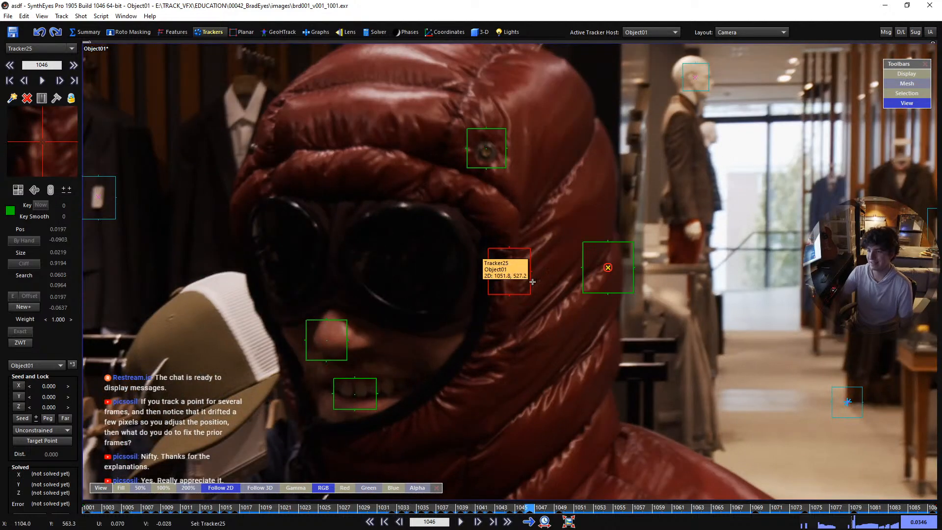
Unlock the hood tracker and correct it across frames 1049 to 1051, placing it at 0.0486 and -0.0479 in frame 1051
key(l)
key(space)
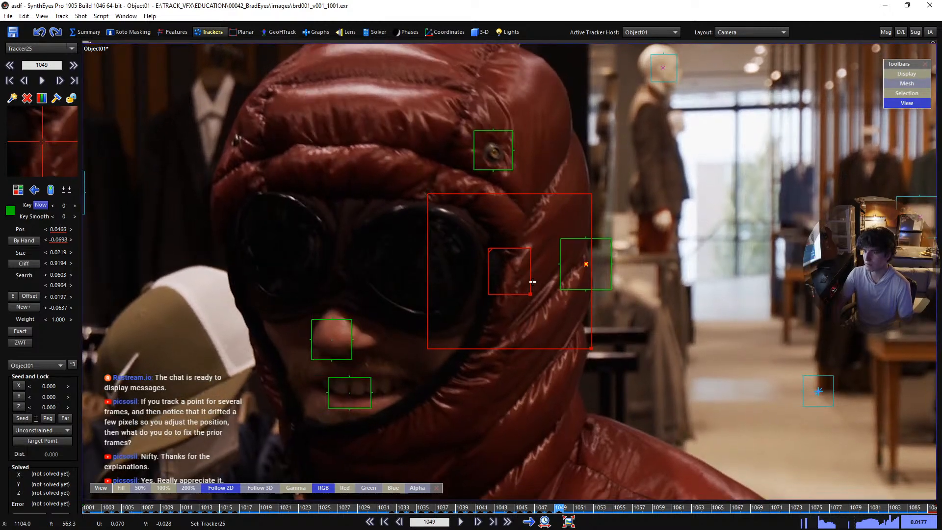
key(d)
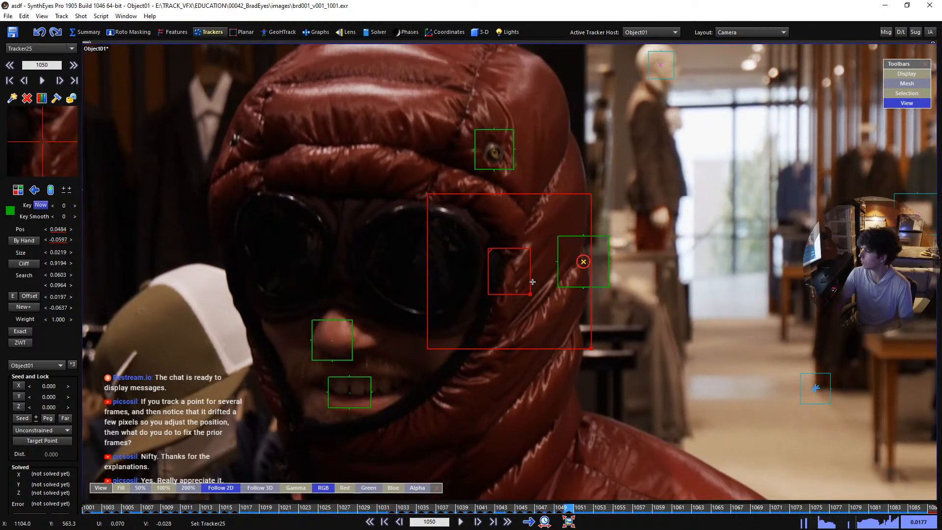
key(d)
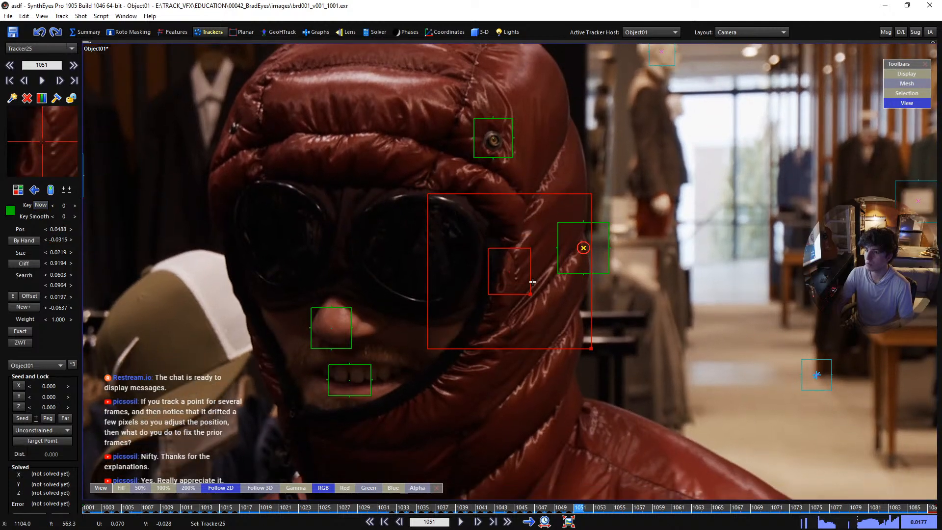
key(Up)
key(Up)
key(Up)
key(Up)
key(Up)
key(Up)
key(Up)
key(Up)
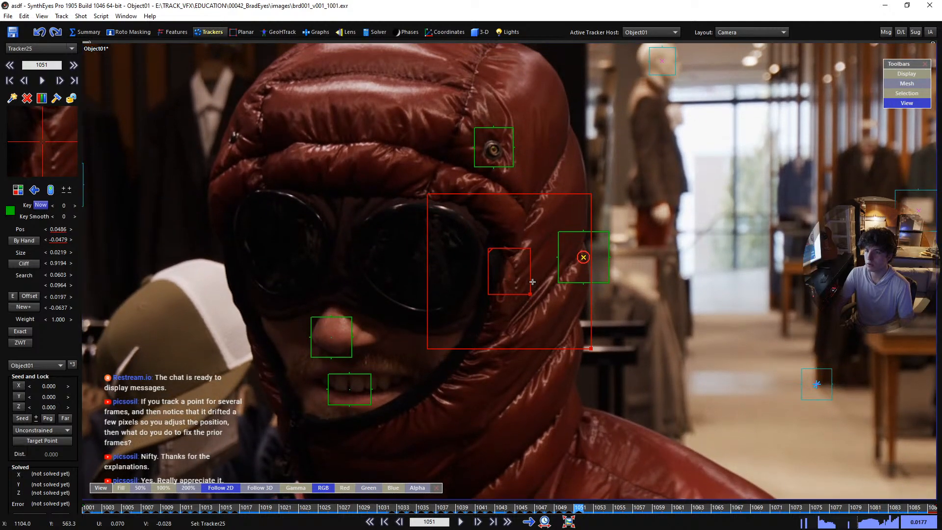
key(Up)
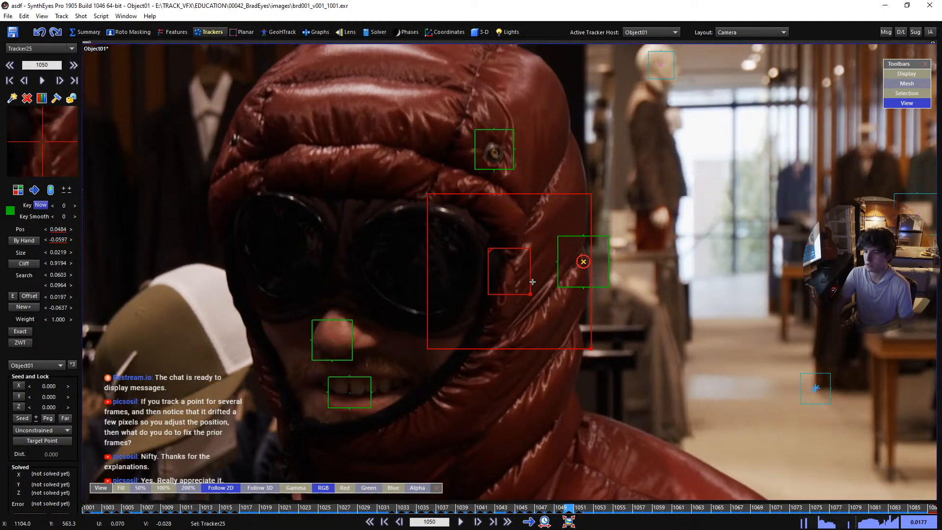
Track the hood point forward from frame 1050 to the end of the shot and lock the tracker
key(d)
key(d)
key(d)
key(d)
key(d)
key(d)
key(d)
key(d)
key(d)
key(d)
key(d)
key(d)
key(d)
key(d)
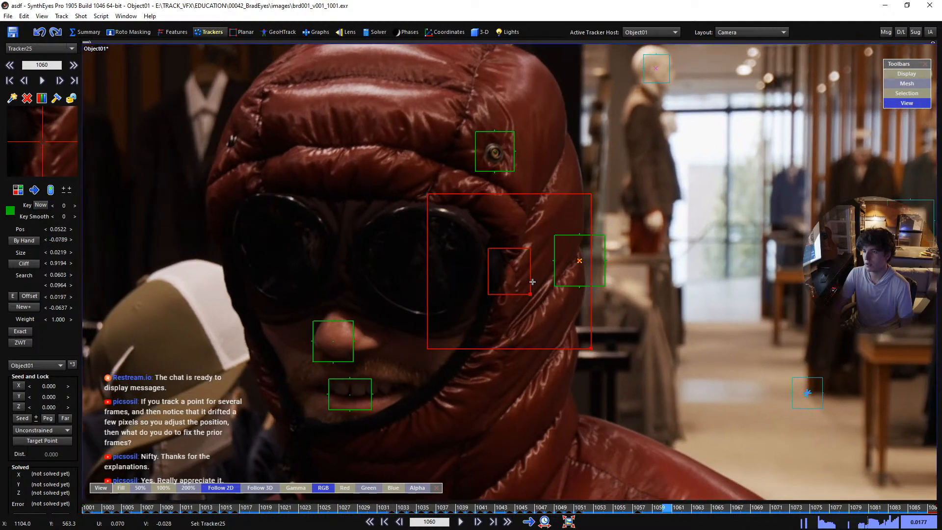
key(d)
key(d)
key(d)
key(d)
key(d)
key(d)
key(d)
key(d)
key(d)
key(d)
key(d)
key(d)
key(d)
key(d)
key(d)
key(d)
key(d)
key(d)
key(d)
key(d)
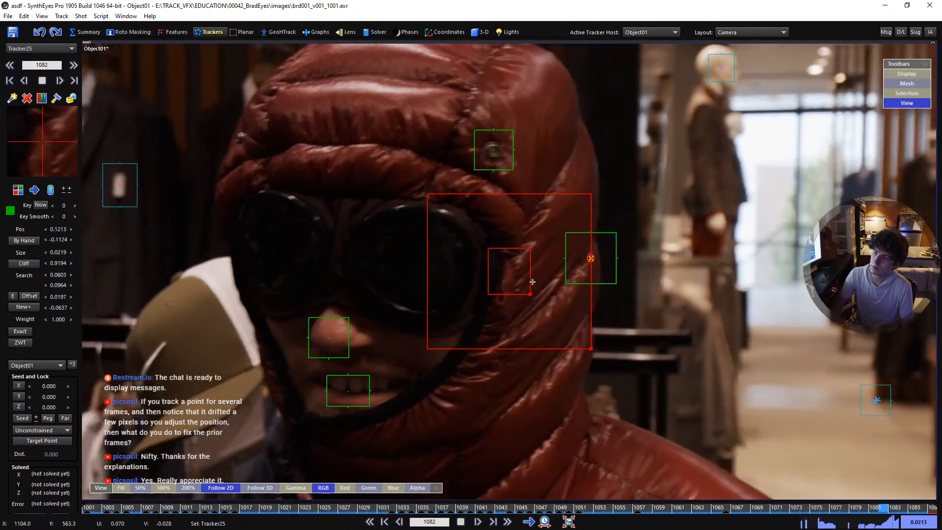
key(l)
Return to frame 1001, solve Object01 with the corrected hood tracker, and accept the solution
key(a)
key(a)
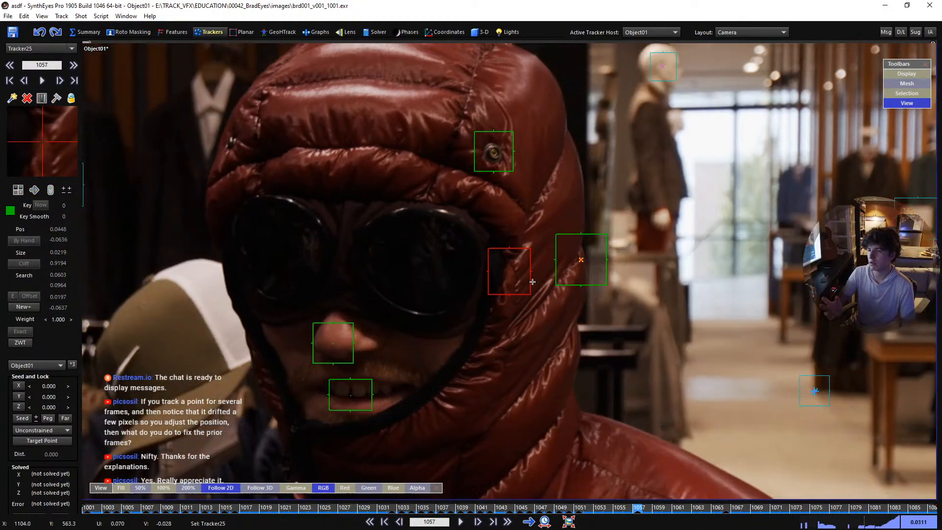
key(f)
key(f)
drag(722, 509, 86, 509)
key(F9)
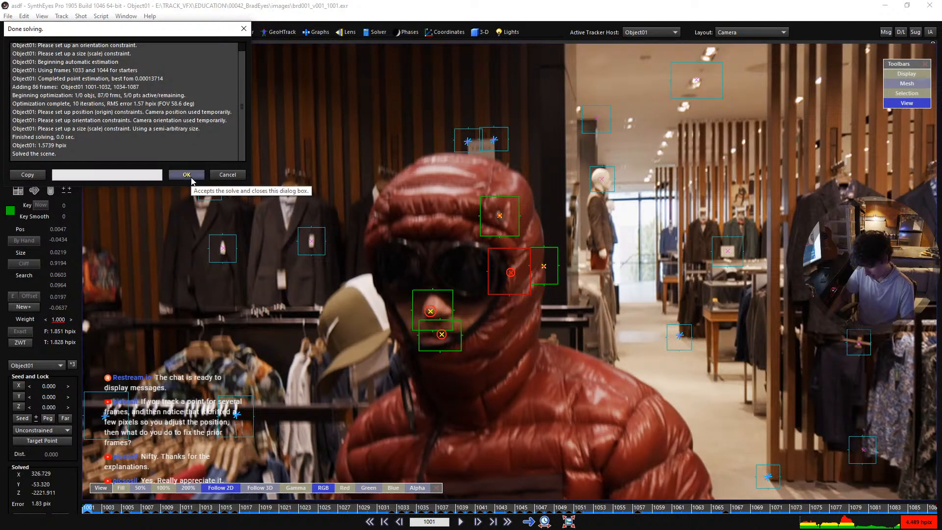
click(187, 175)
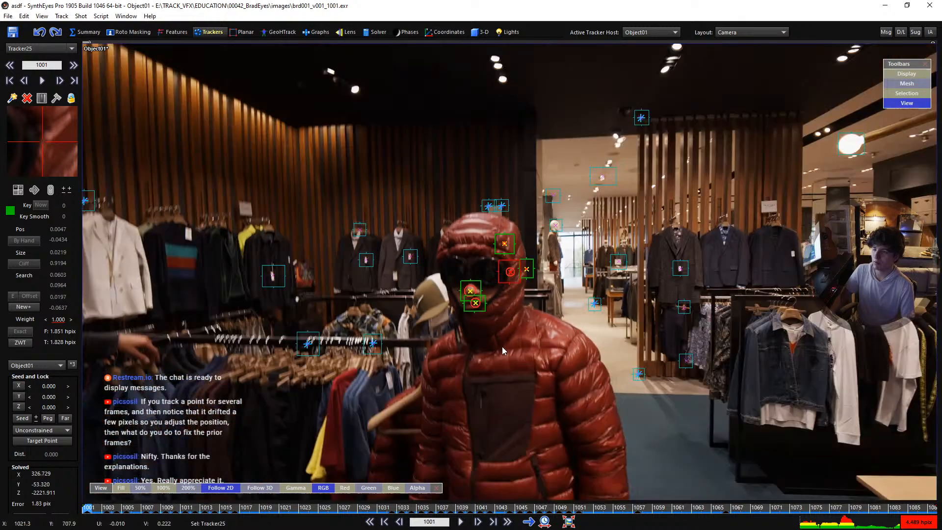
Deselect the tracker and play the shot to check how the solved points follow the head
click(508, 345)
key(space)
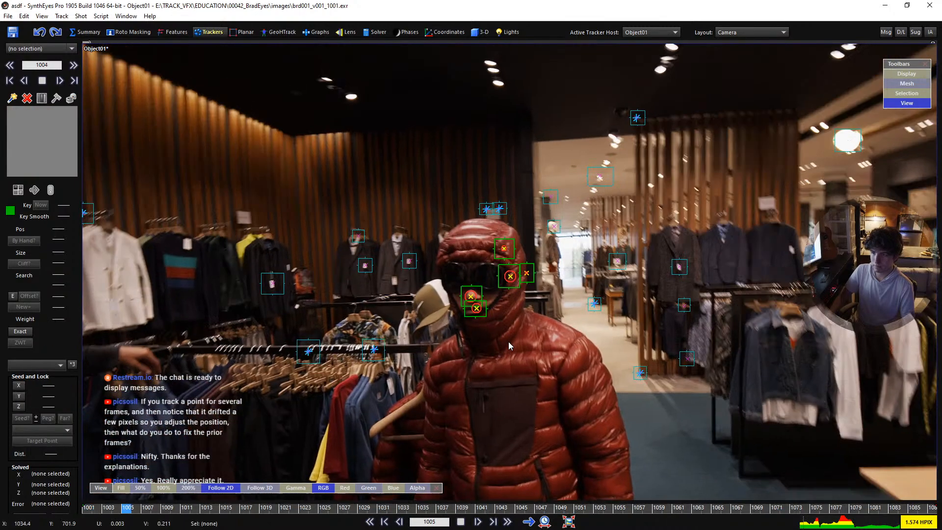
scroll(514, 322, down, 3)
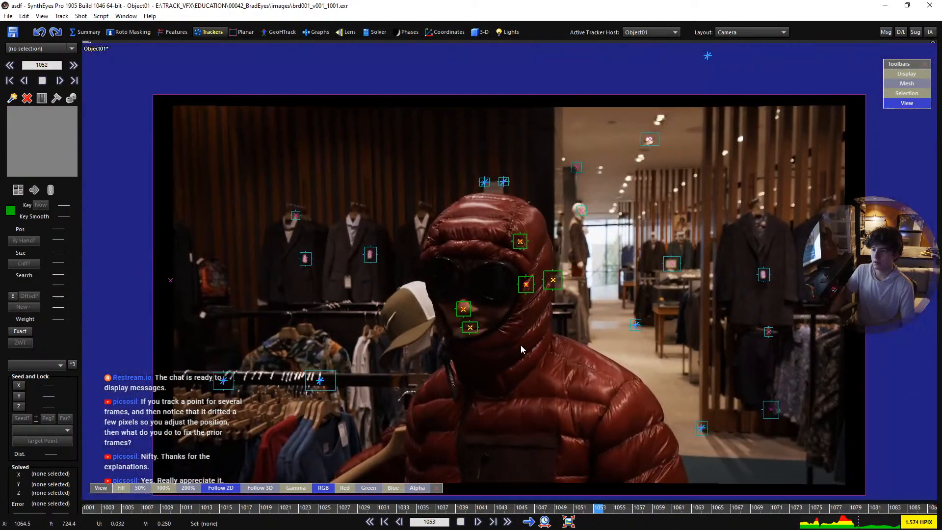
key(space)
Create a new tracker on the small stud at the hood's outer edge in frame 1087 and shrink its size to 0.0142
drag(687, 507, 932, 508)
scroll(436, 220, up, 6)
key(c)
drag(483, 255, 485, 253)
drag(539, 304, 528, 293)
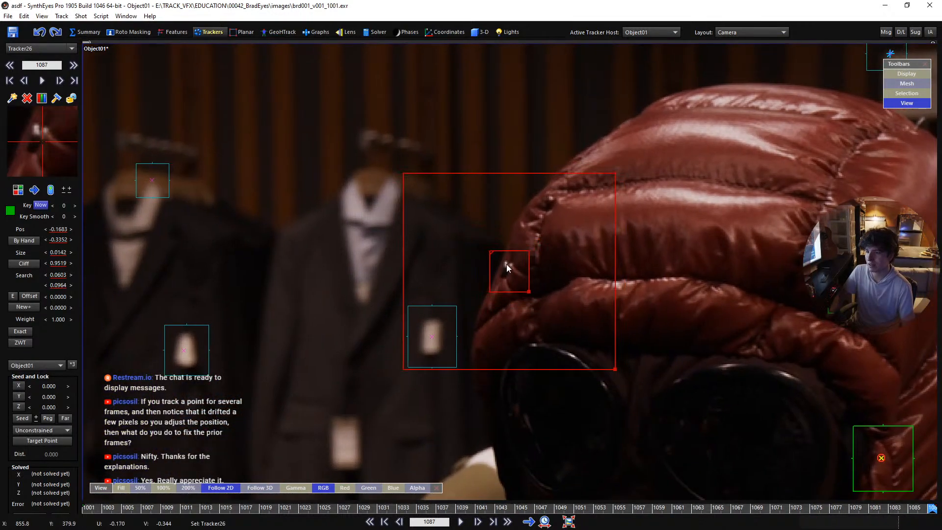
Examine the solved scene in the quad view layout, then return to the single camera view
key(5)
scroll(469, 278, down, 2)
key(q)
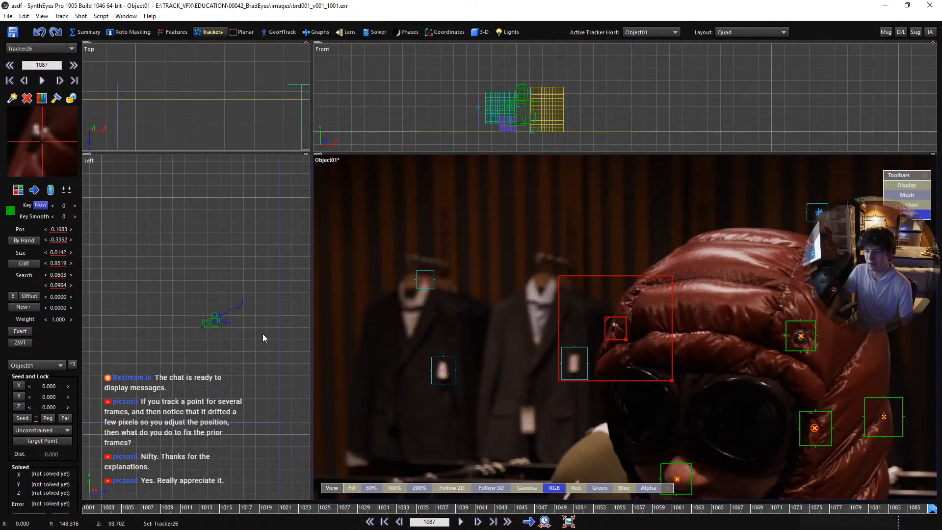
scroll(230, 333, down, 3)
scroll(225, 335, up, 7)
scroll(184, 347, up, 4)
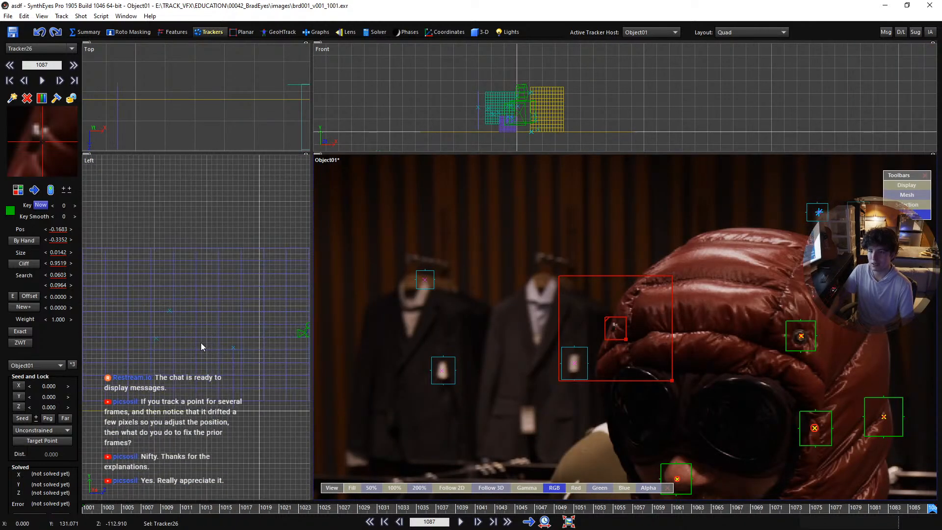
scroll(202, 347, down, 8)
scroll(191, 358, down, 2)
scroll(190, 363, up, 6)
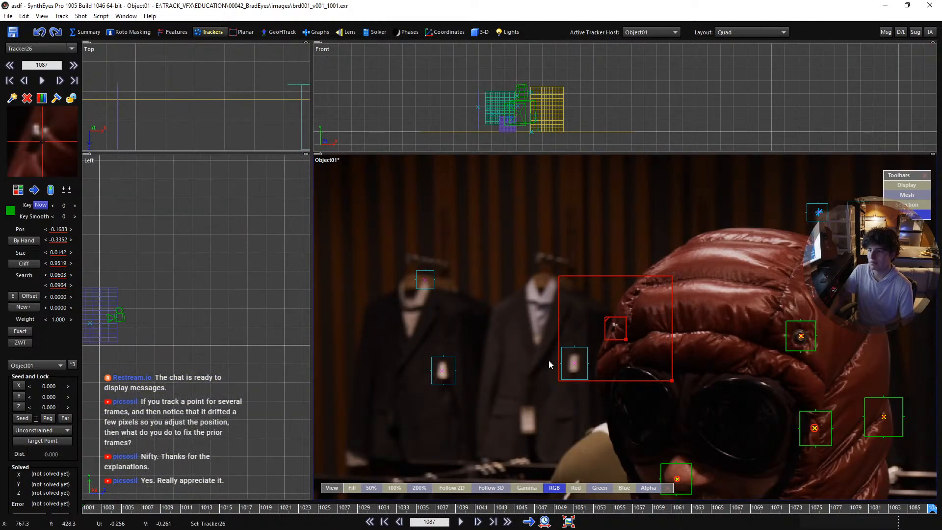
key(q)
Track the new hood-edge stud backward from frame 1087 to frame 1042
scroll(595, 370, up, 4)
middle_drag(620, 313, 462, 432)
key(5)
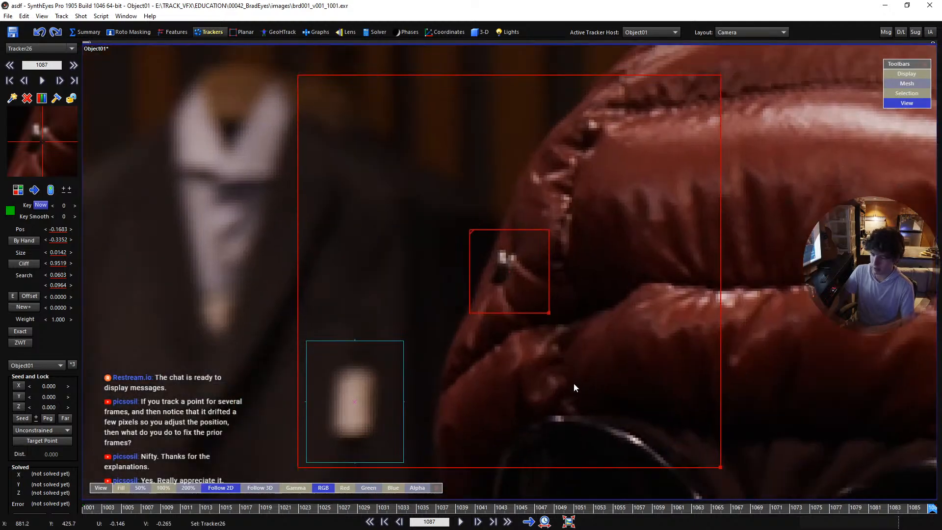
key(b)
key(space)
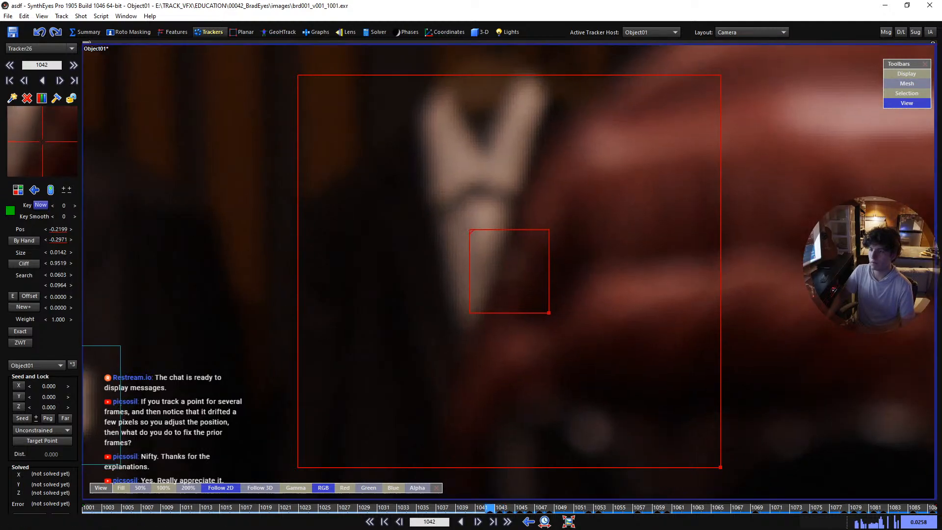
scroll(337, 228, down, 5)
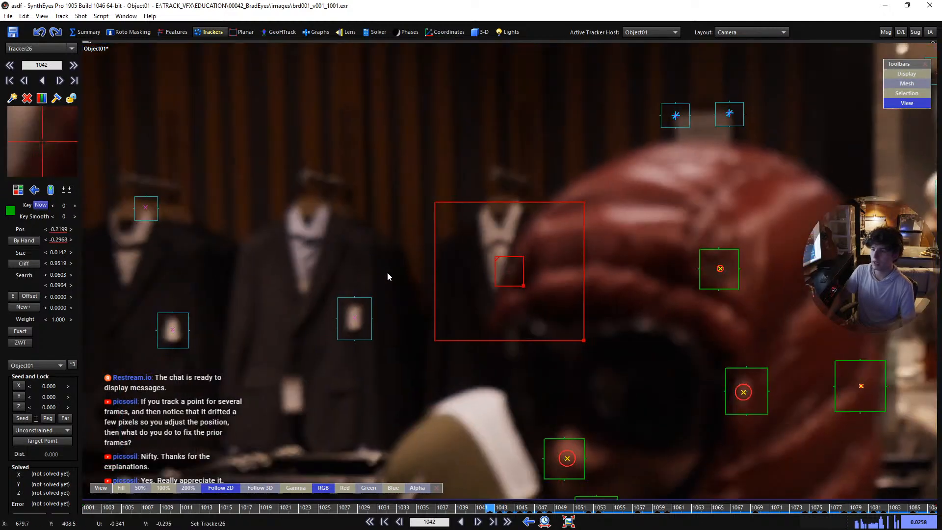
Return to frame 1087, solve Object01 again with the added hood-edge tracker, and accept the solution
key(space)
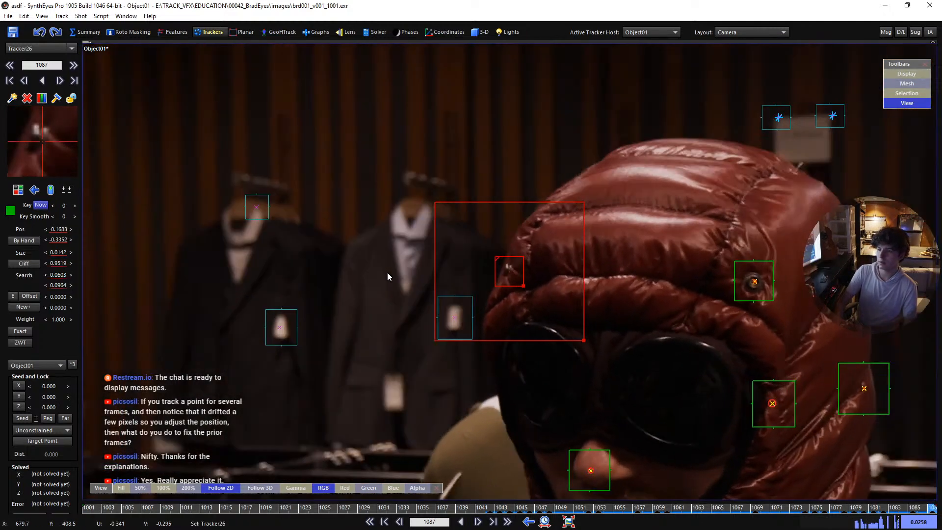
key(shift+g)
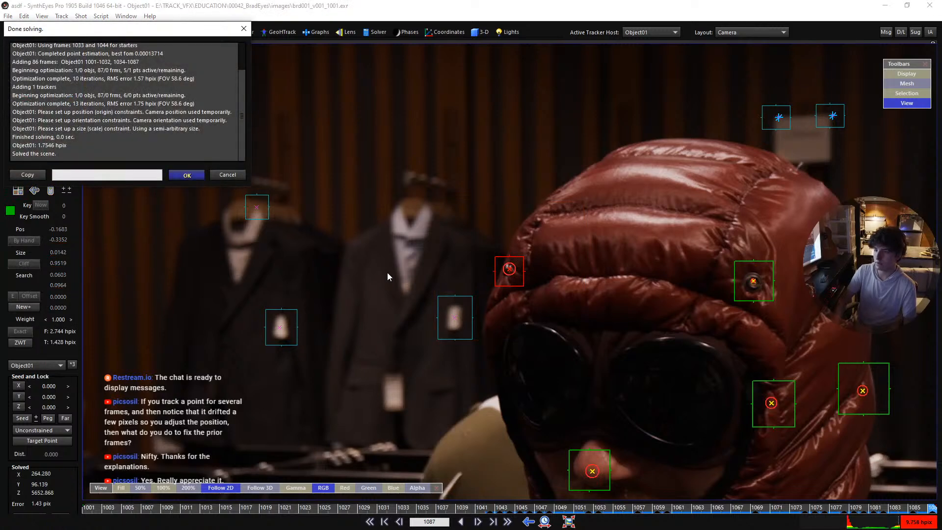
key(Return)
Examine the solved head points' depth in an enlarged Top view at frame 1056, identifying the tracker of the farthest point
key(q)
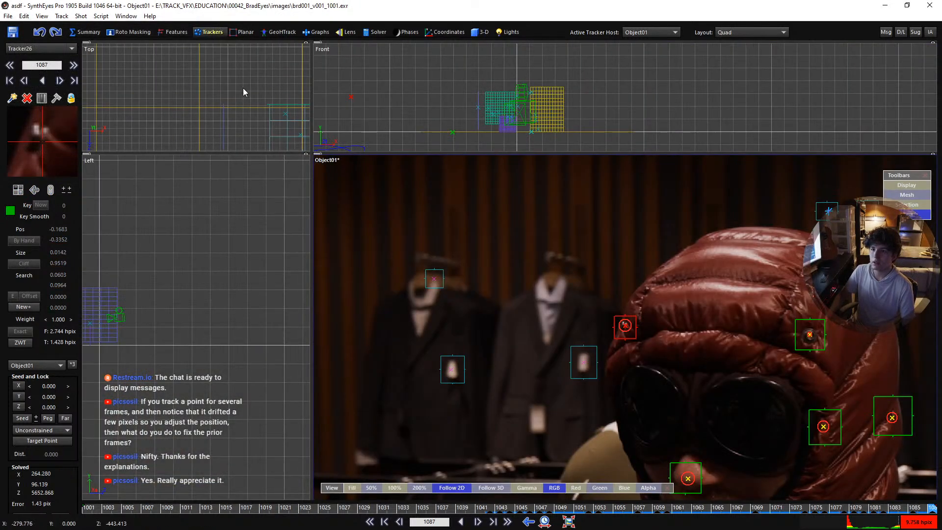
scroll(243, 92, down, 5)
drag(311, 153, 476, 264)
scroll(374, 204, down, 3)
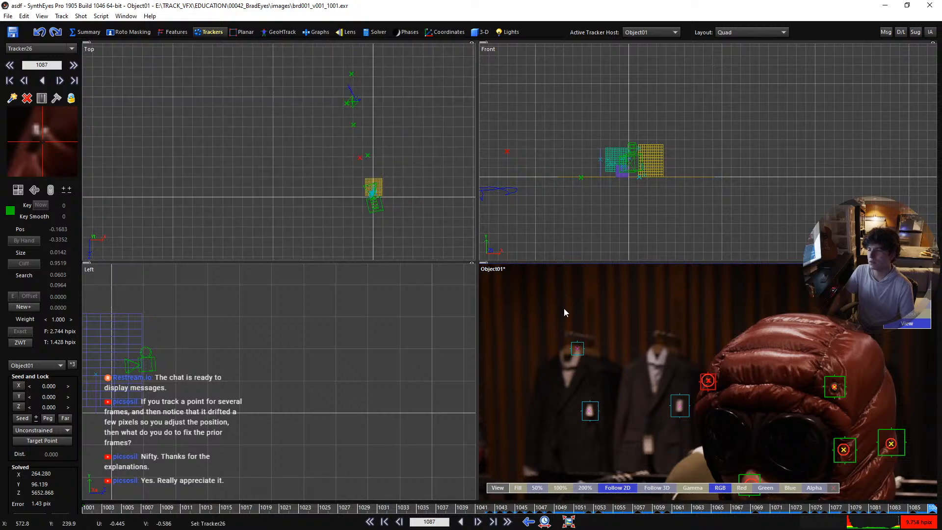
drag(636, 513, 628, 515)
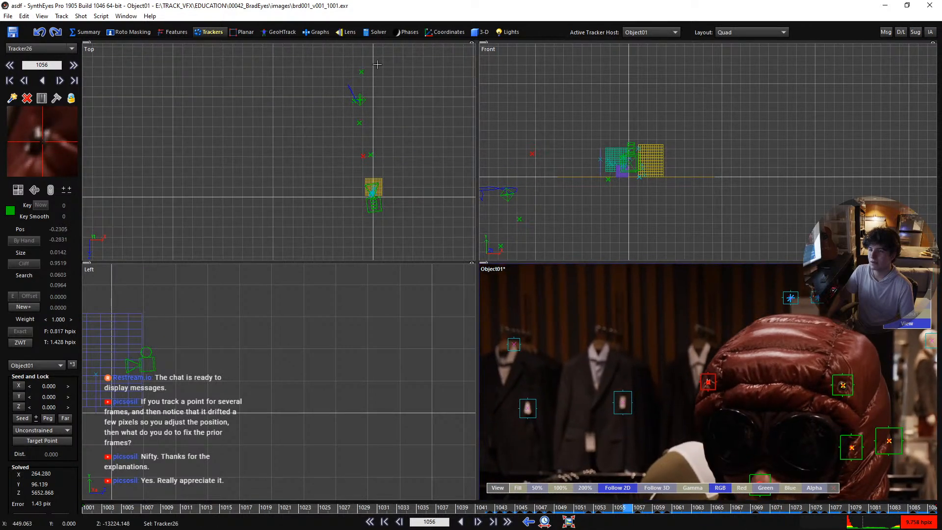
drag(377, 64, 344, 95)
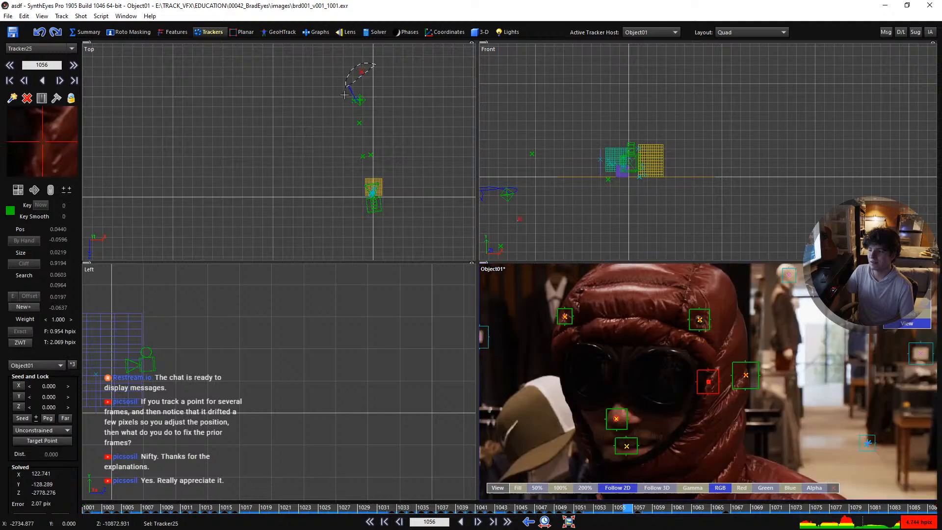
click(322, 129)
Set the solver's rough motion direction to Left, solve Object01 again, and accept the solution
click(373, 32)
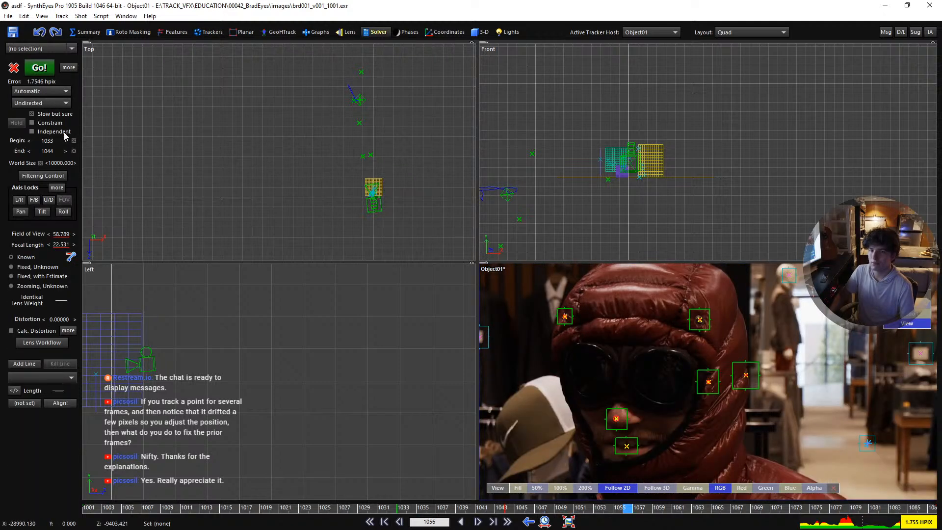
click(51, 104)
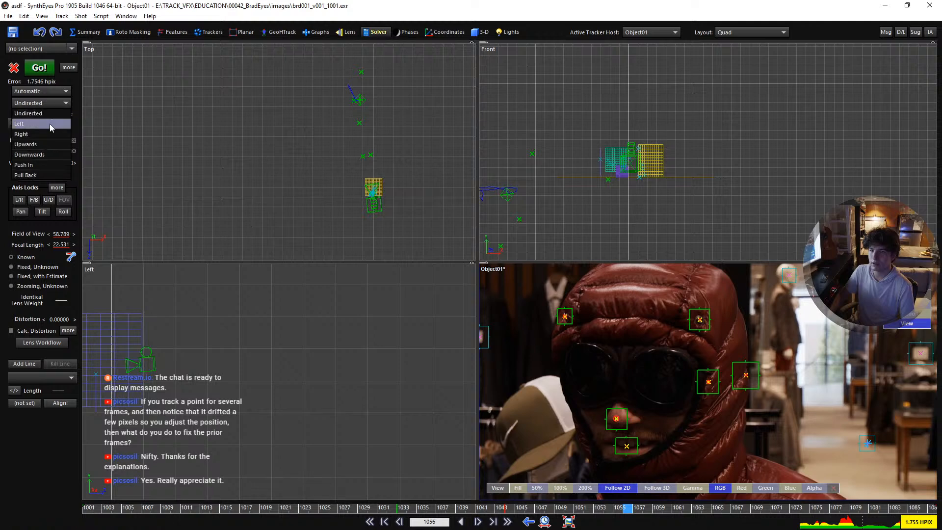
click(49, 123)
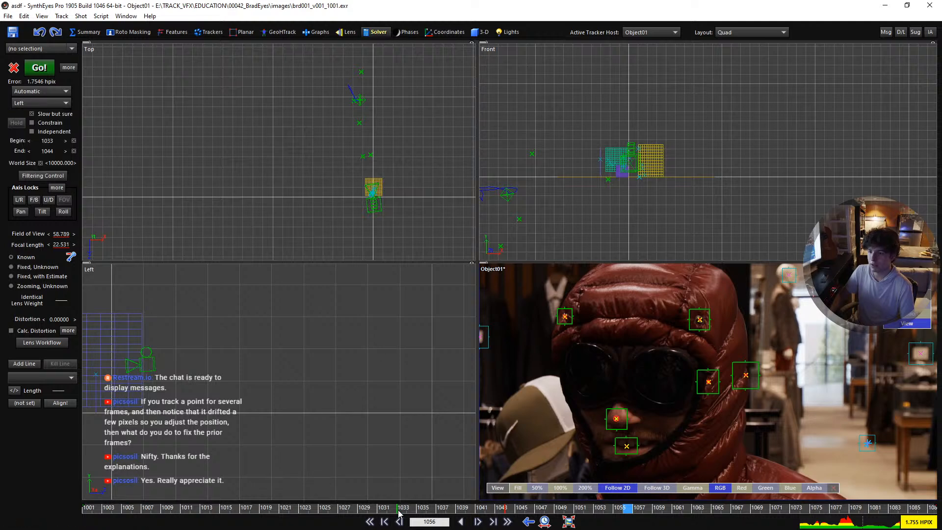
drag(399, 513, 480, 512)
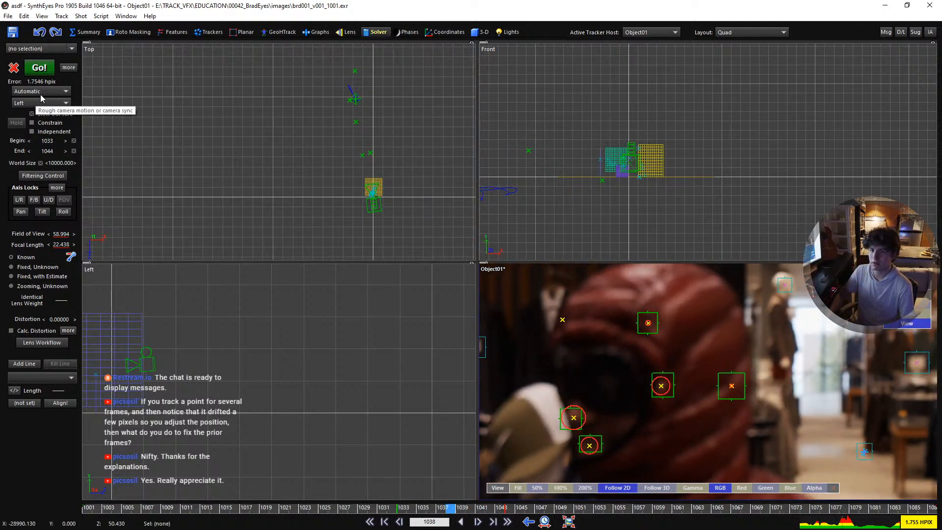
click(39, 67)
click(184, 175)
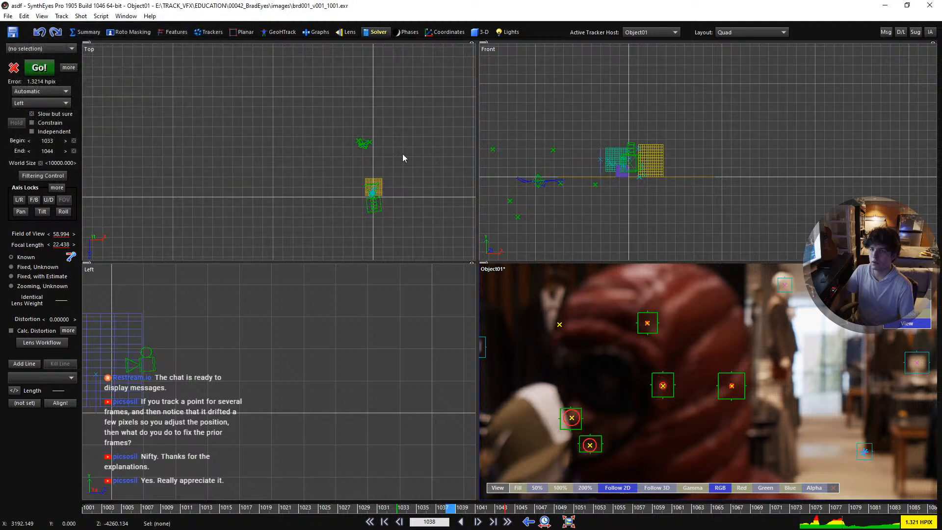
Play back and step through the shot in the quad view to check the motion of the solved head points
key(space)
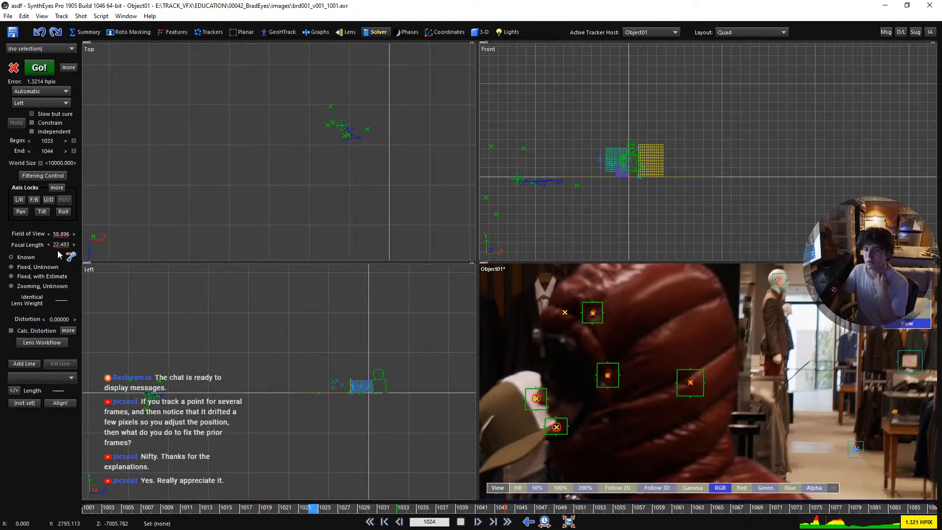
click(477, 34)
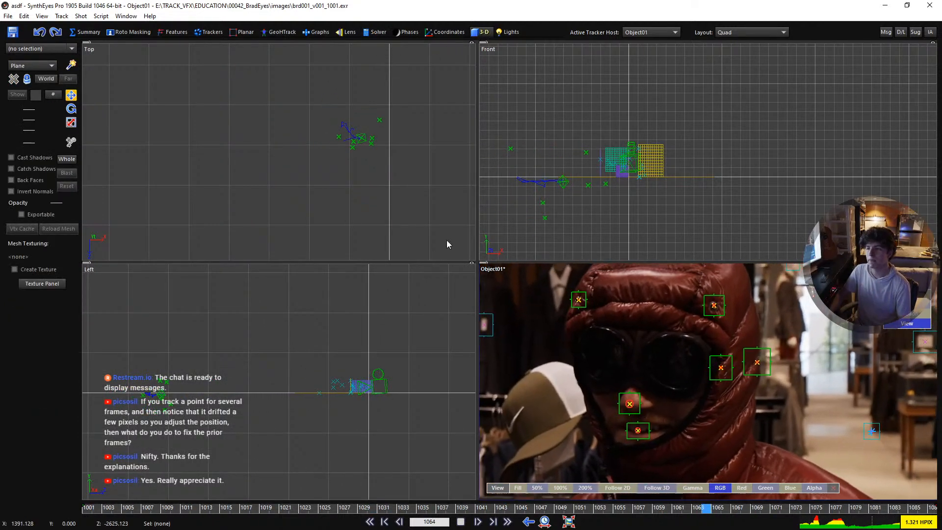
key(space)
scroll(633, 349, down, 3)
key(d)
key(d)
key(d)
key(d)
key(d)
key(d)
key(d)
key(d)
key(d)
key(d)
key(d)
key(d)
key(d)
key(d)
key(d)
key(d)
key(d)
key(d)
key(d)
key(d)
key(d)
key(d)
key(d)
key(d)
key(d)
key(d)
key(d)
key(d)
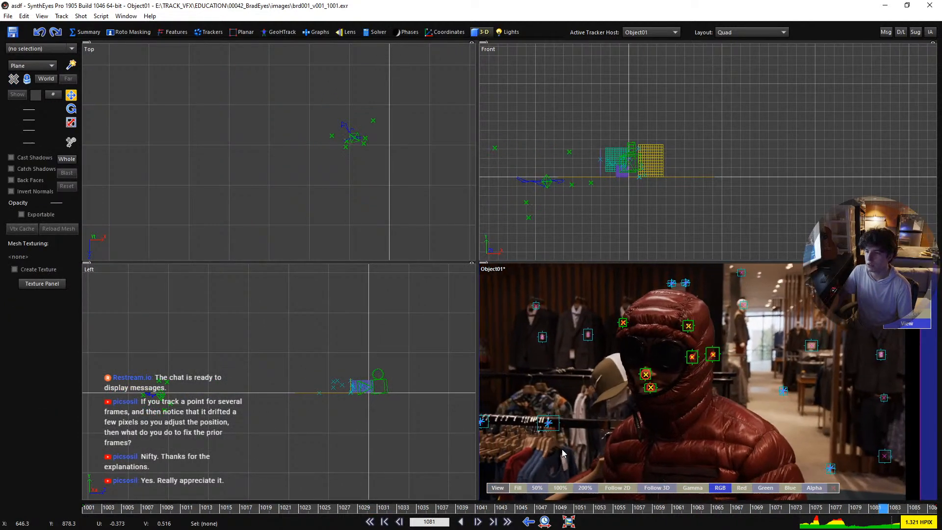
middle_drag(559, 453, 592, 396)
key(s)
key(s)
key(s)
key(s)
key(s)
key(s)
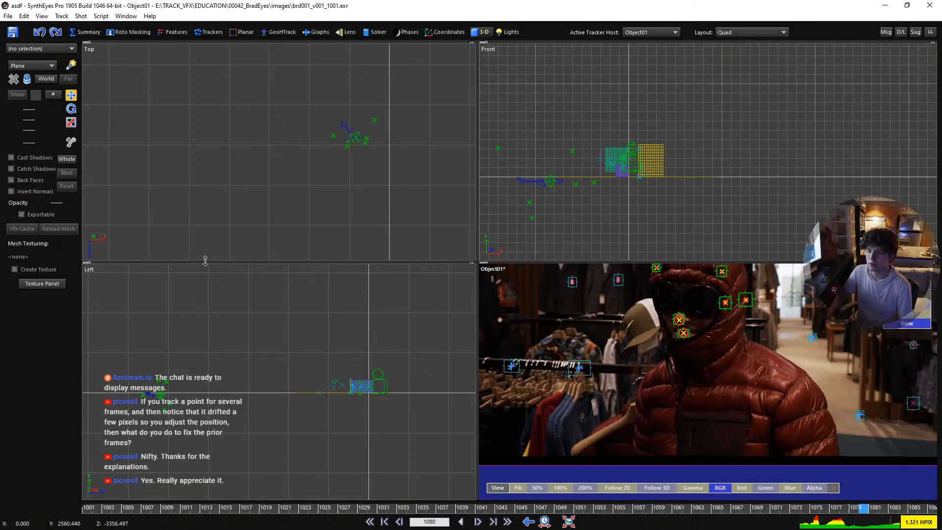
Uniformly scale Object01 down toward the camera in the Top view until the head points sit in front of the clothing rack
scroll(296, 153, down, 3)
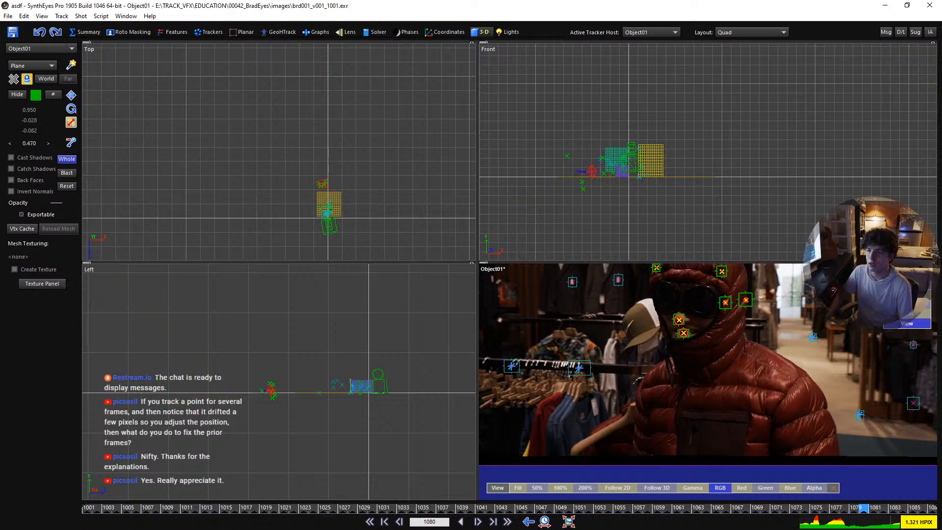
scroll(322, 226, up, 9)
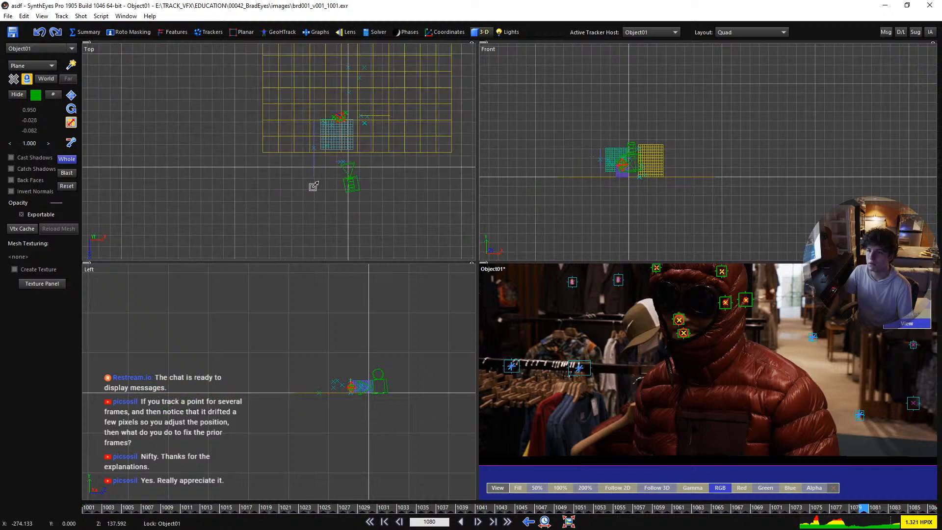
scroll(343, 166, up, 7)
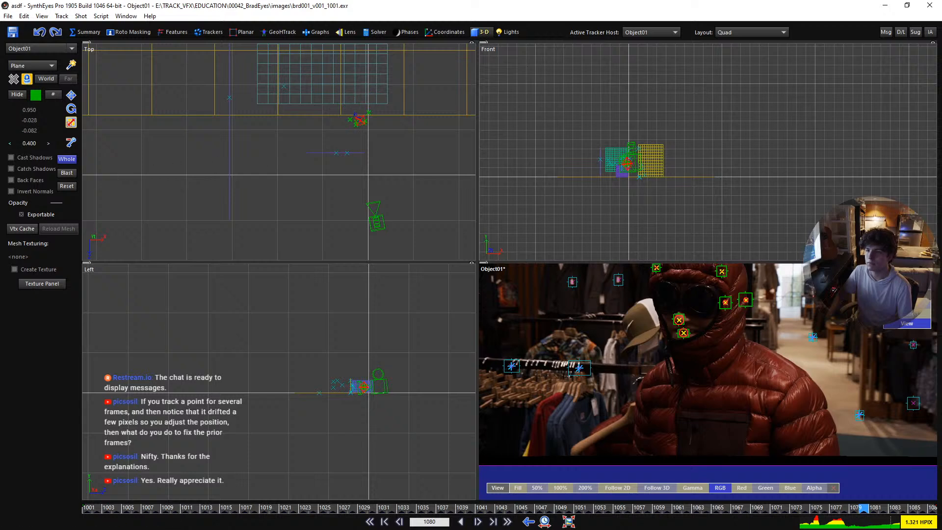
scroll(294, 142, up, 6)
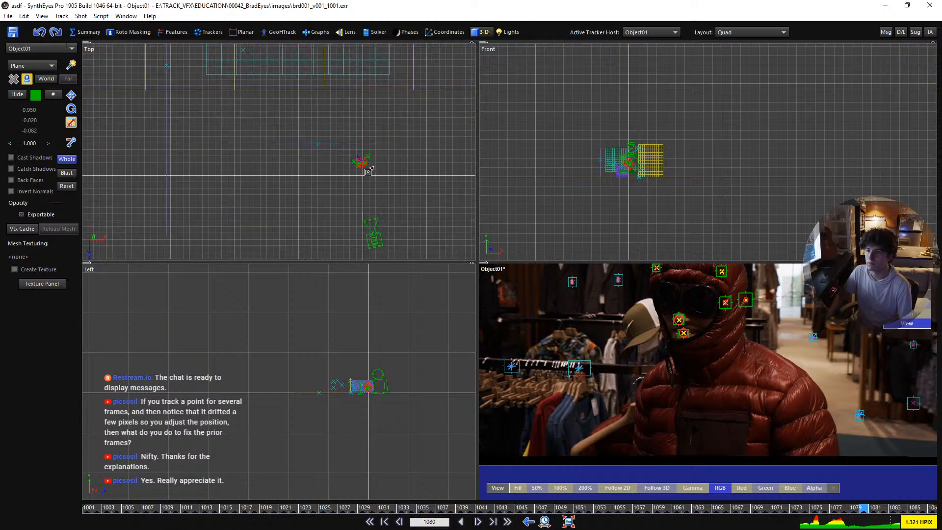
scroll(668, 329, down, 2)
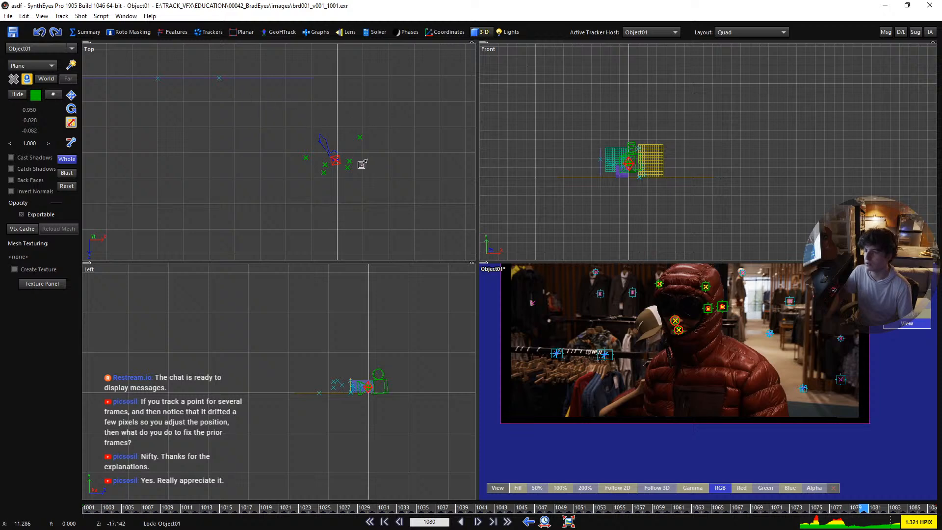
Play back the scaled object track in the quad view and in the perspective view
key(space)
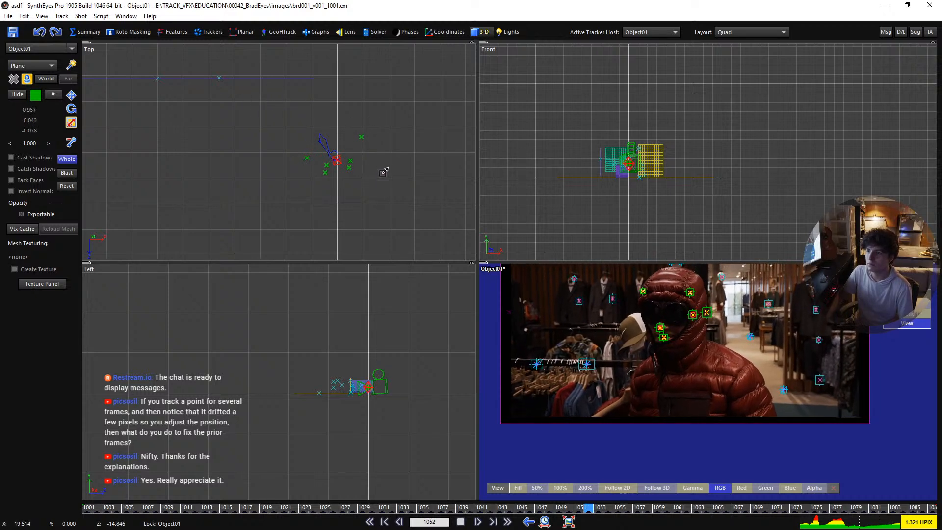
key(space)
key(p)
scroll(526, 300, down, 1)
key(space)
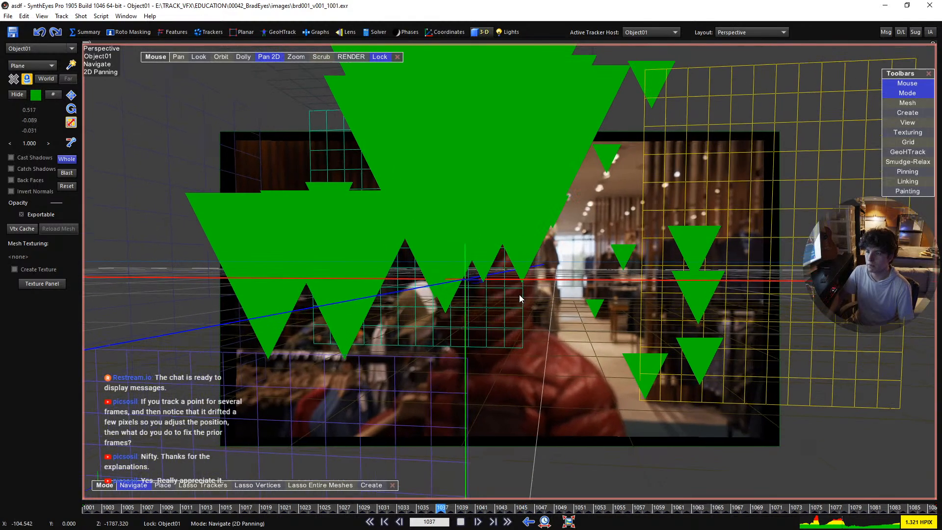
key(space)
Set the perspective tracker size to 2 in the scene settings
click(28, 16)
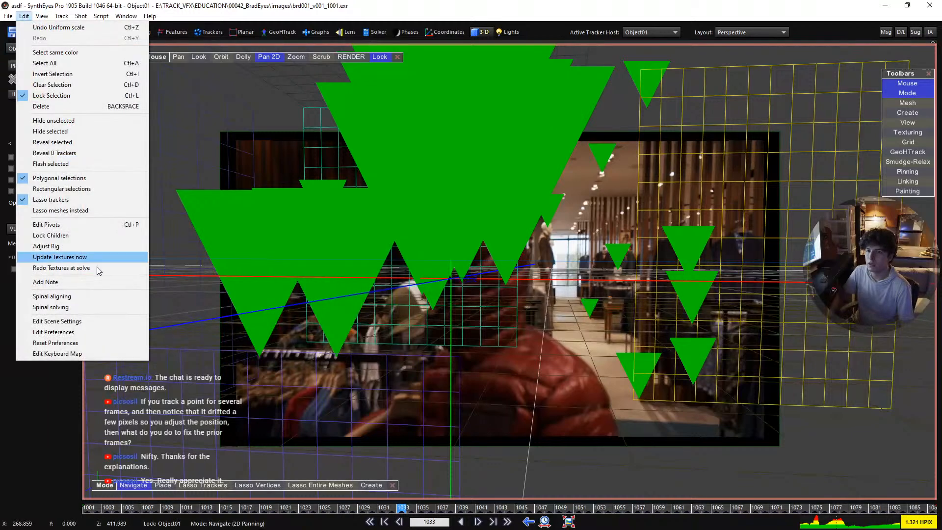
click(93, 322)
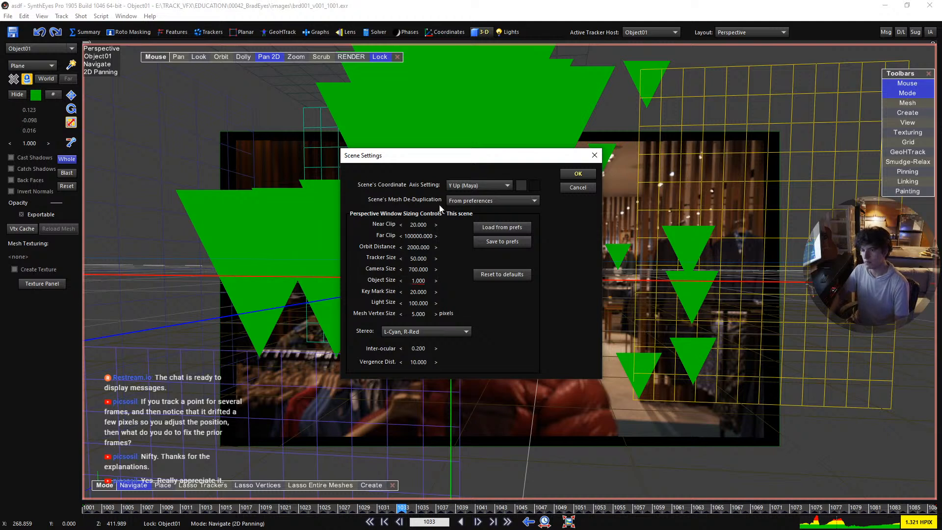
drag(450, 163, 636, 205)
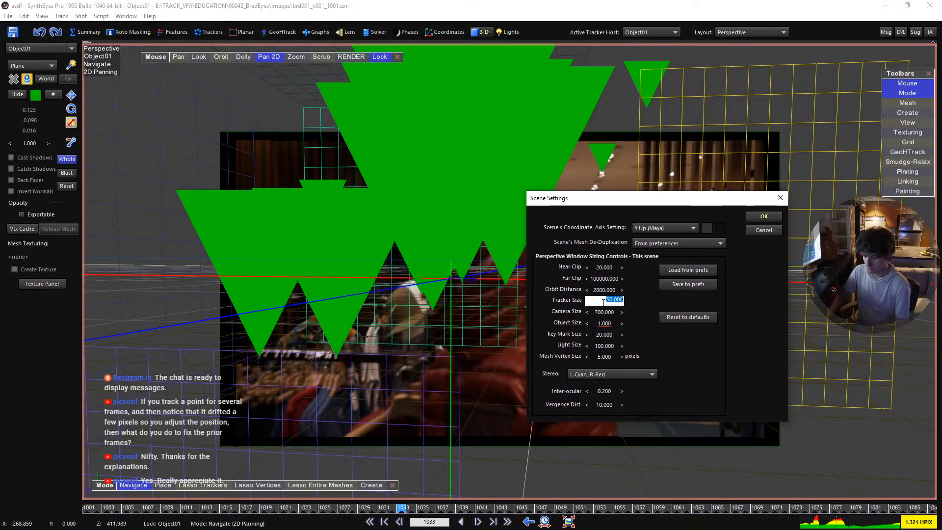
text(1)
key(Return)
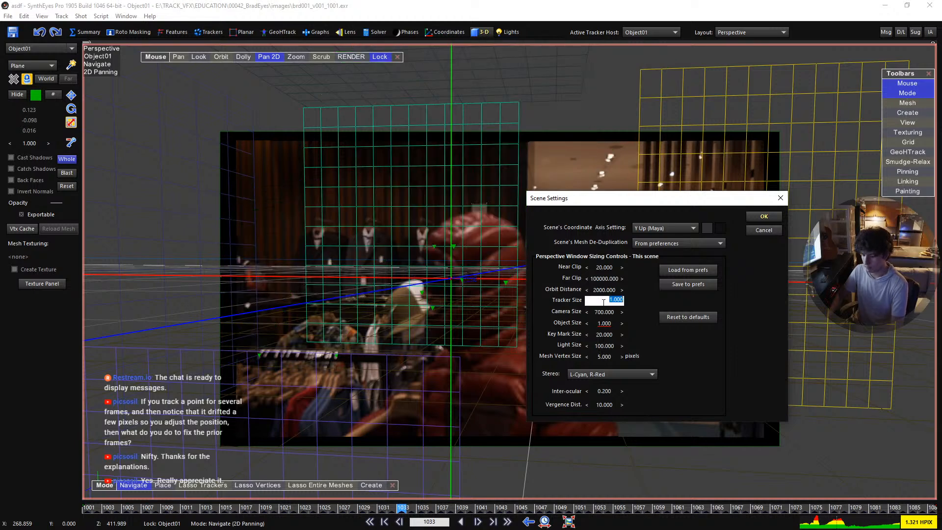
click(764, 216)
Play the shot in the perspective view to check how the head points follow the hood
scroll(485, 286, up, 3)
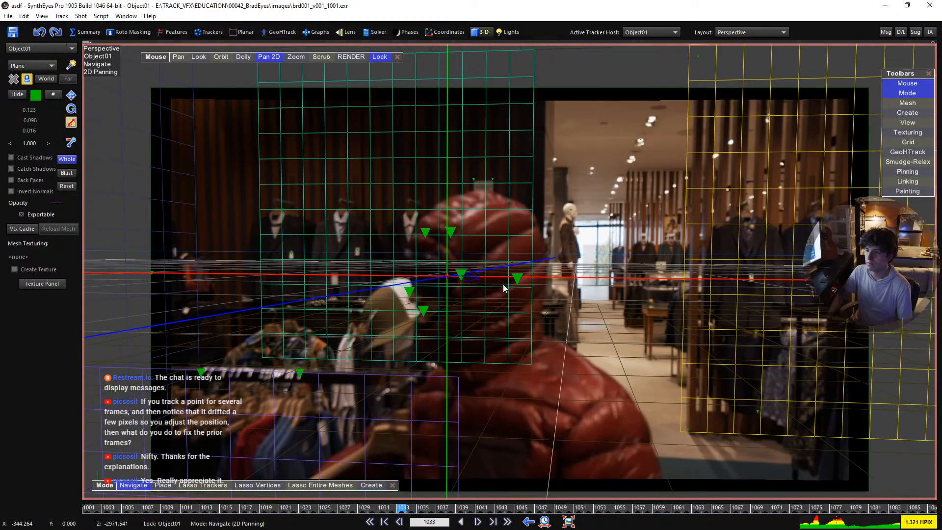
scroll(502, 289, down, 2)
middle_drag(502, 289, 494, 273)
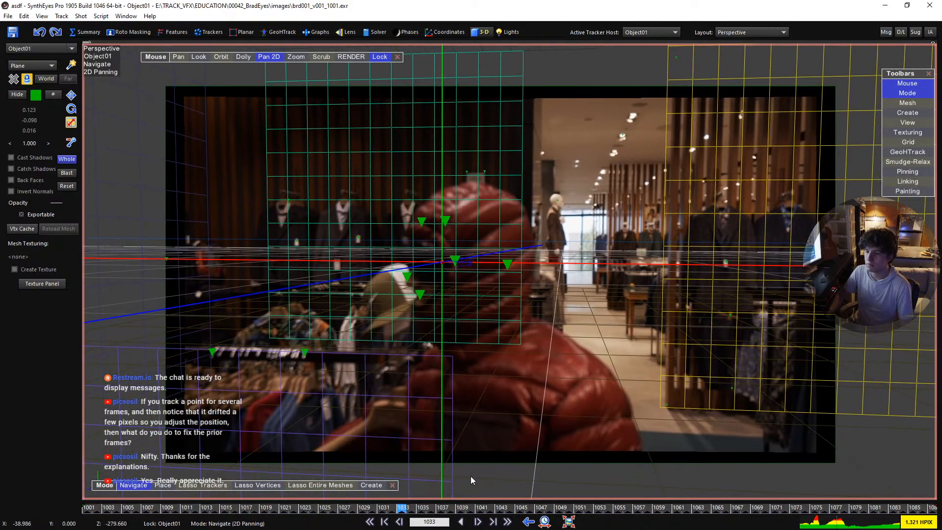
key(space)
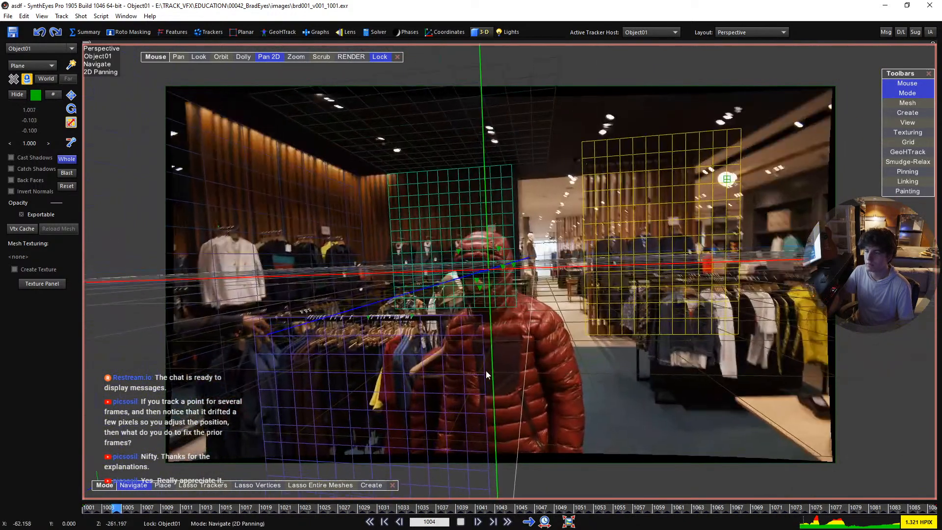
key(space)
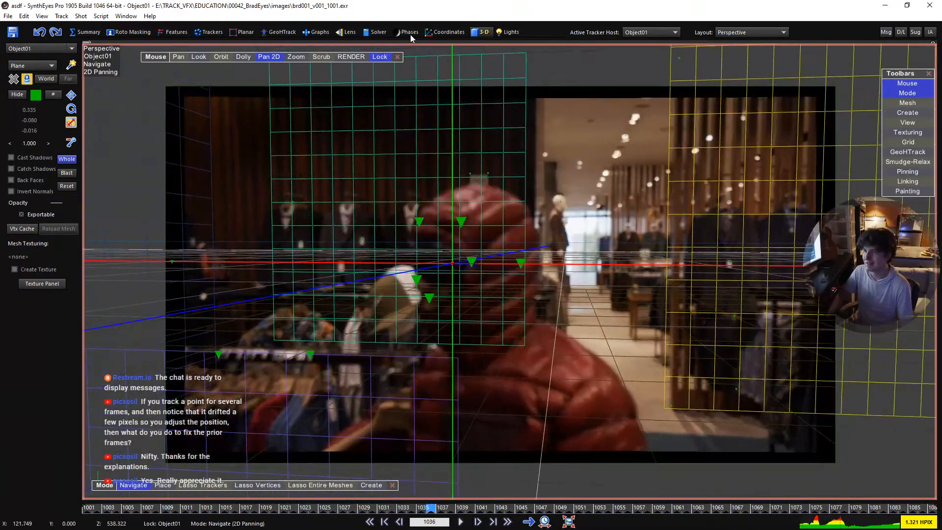
Set Object01's solver world size to 120 and the scene's perspective near clip to 5
click(365, 32)
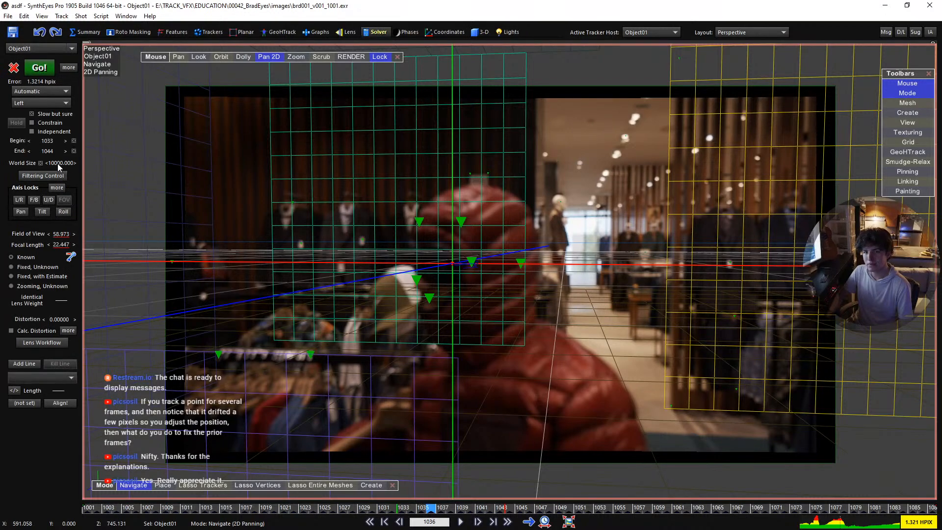
drag(57, 164, 16, 164)
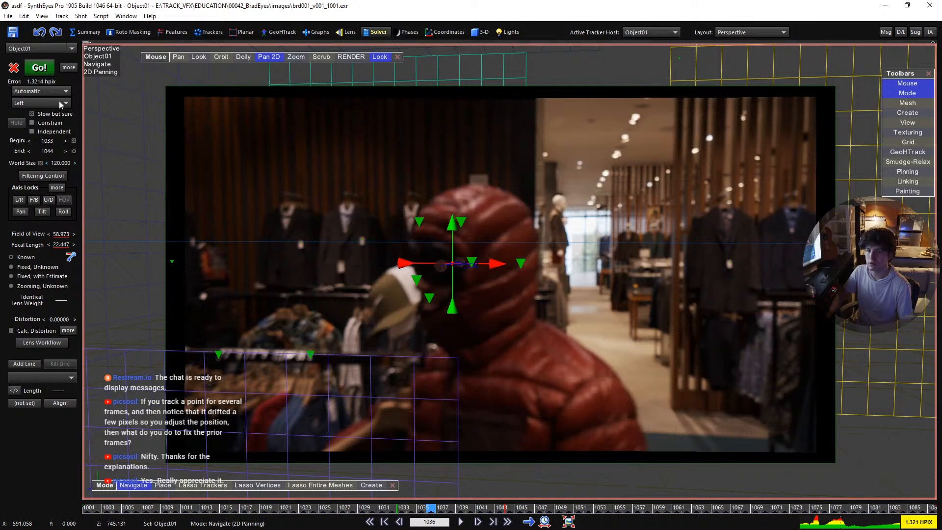
click(23, 15)
click(68, 321)
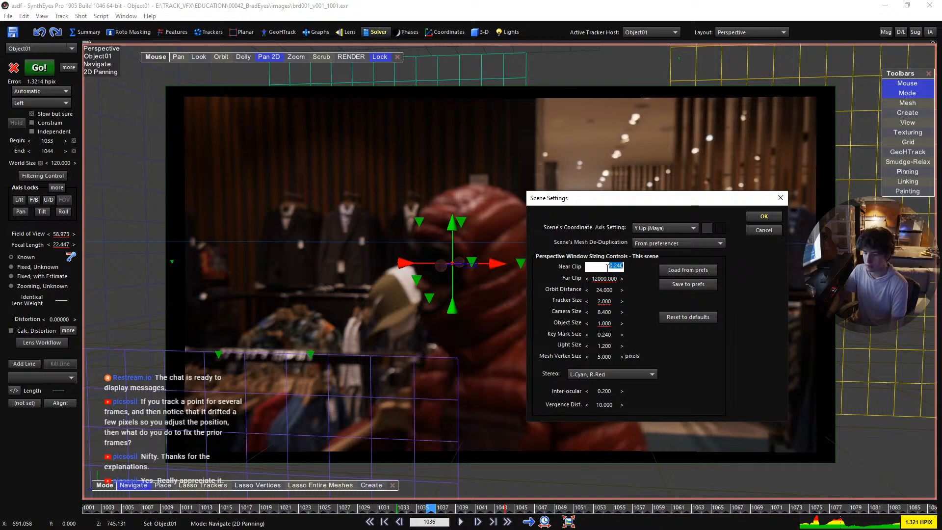
text(5)
key(Return)
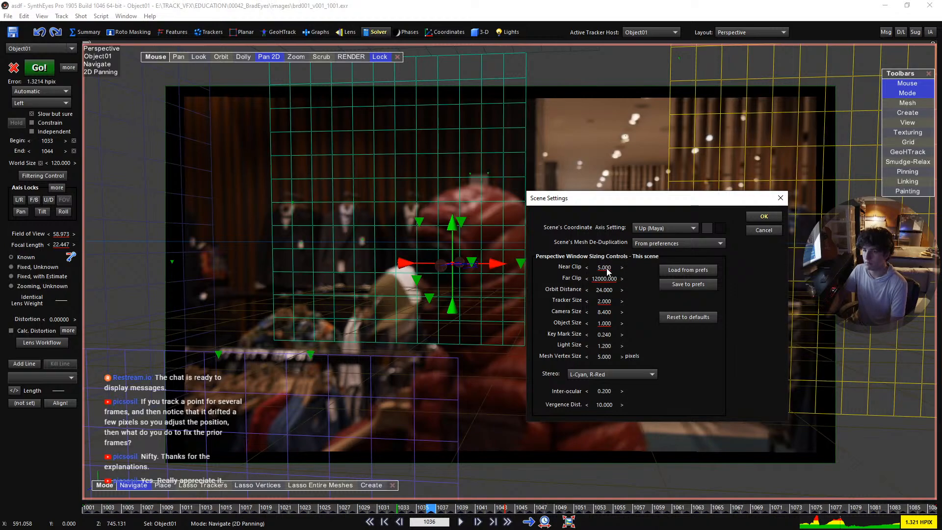
click(763, 217)
Review the playback of the object track in the perspective, camera and quad views
key(space)
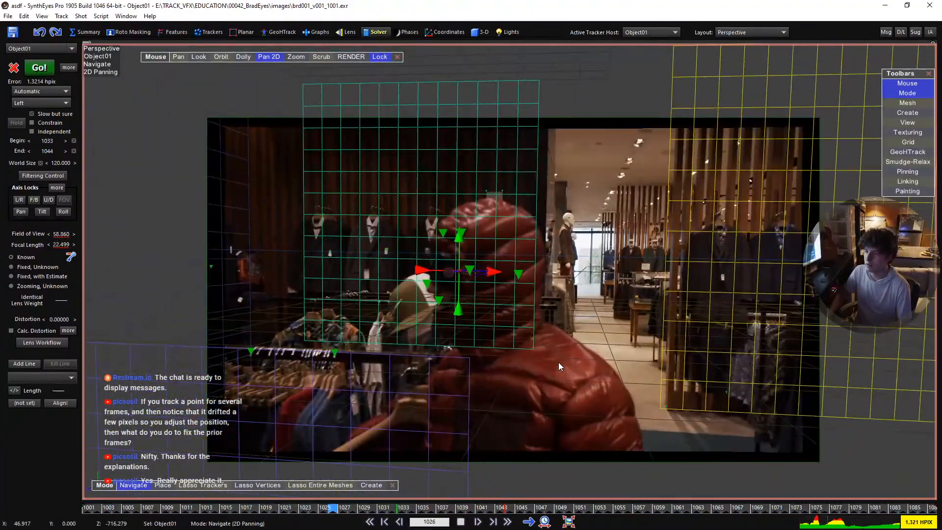
key(c)
middle_drag(489, 252, 487, 360)
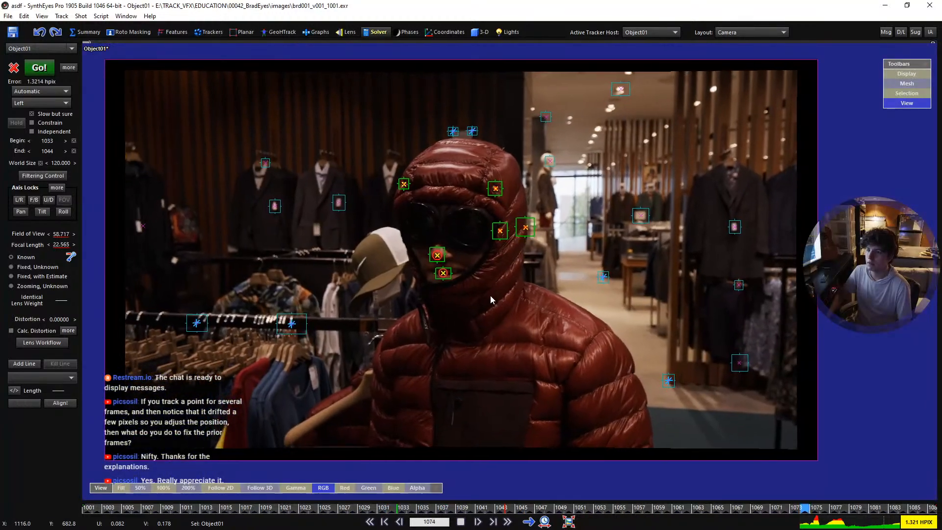
key(q)
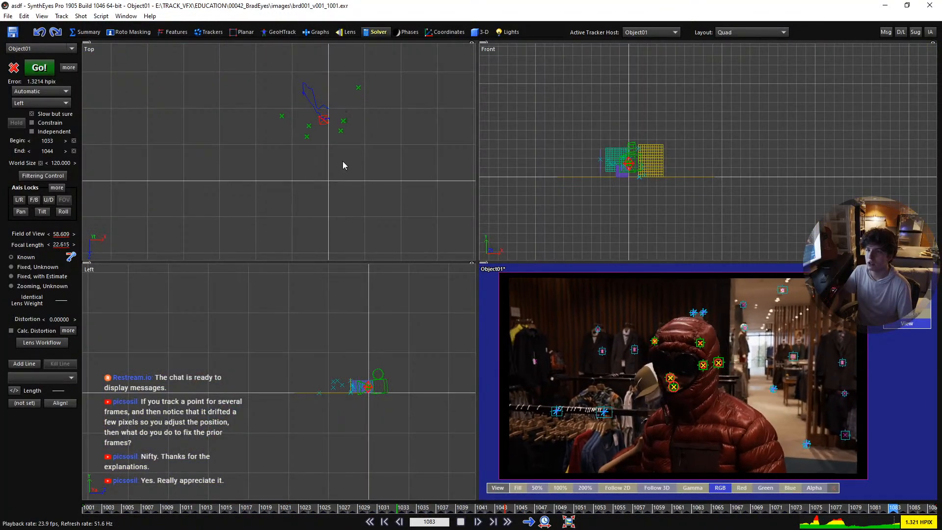
Turn on path filtering of the Distance axis for Object01's solve path over the whole shot
scroll(338, 161, down, 2)
key(space)
middle_drag(331, 111, 334, 131)
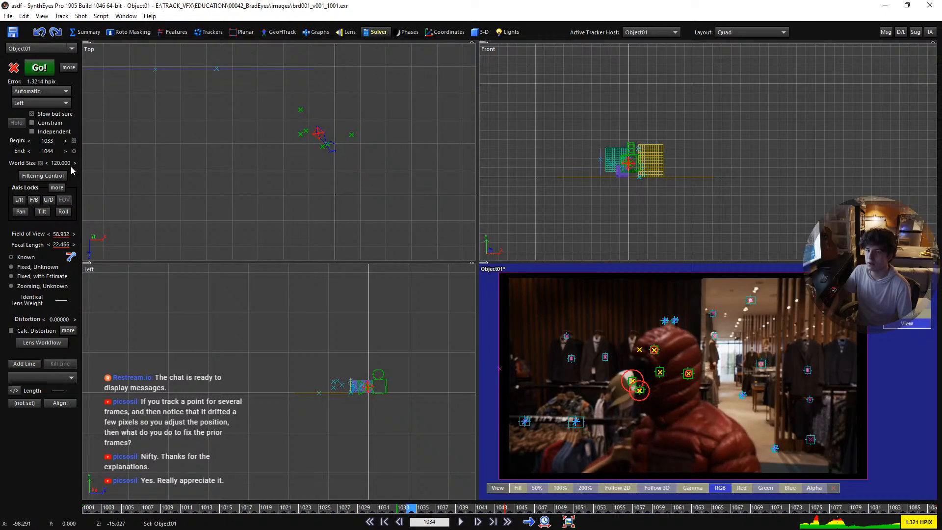
click(64, 175)
scroll(318, 136, up, 2)
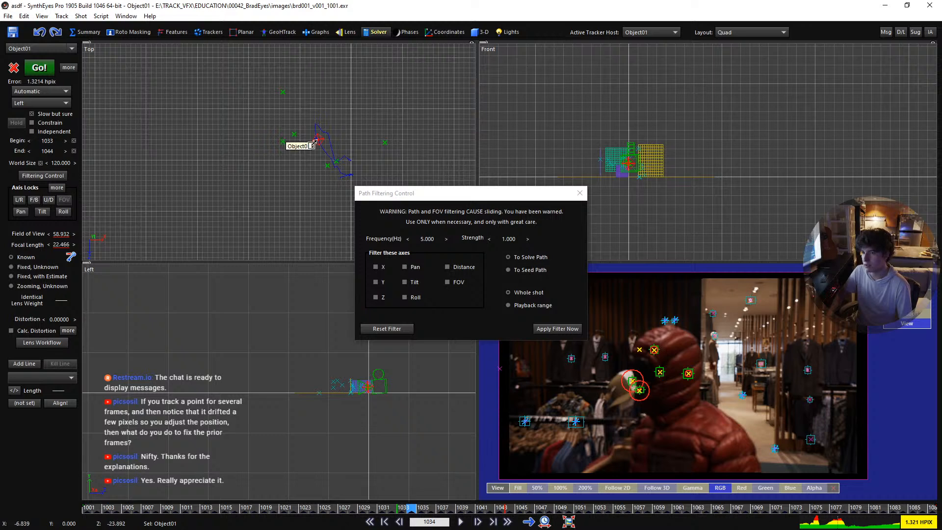
click(467, 269)
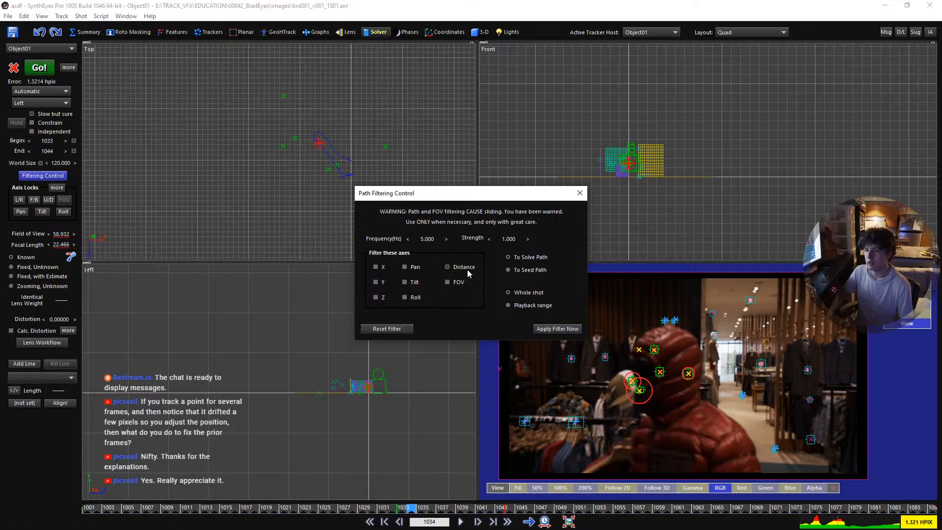
Close the path filter settings and play the shot in the quad and full camera views to check the filtered object motion
click(377, 143)
key(shift+a)
key(space)
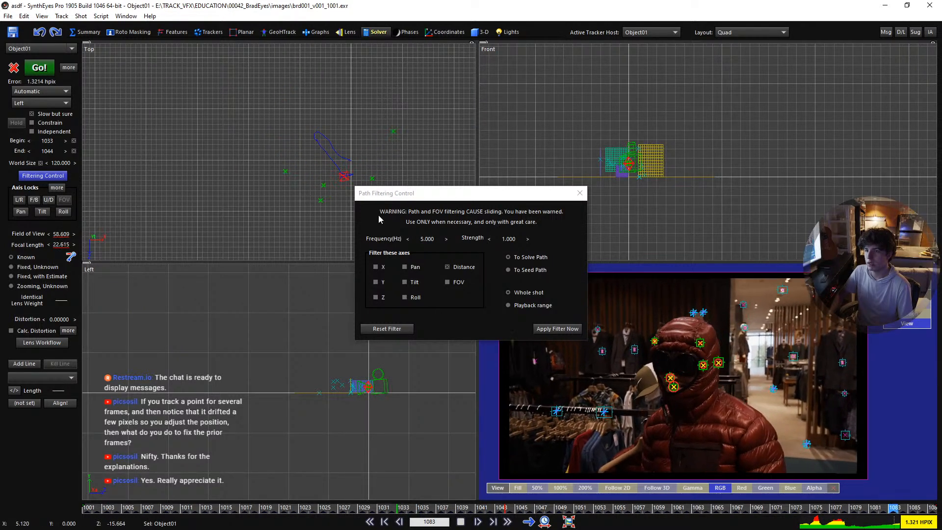
click(579, 193)
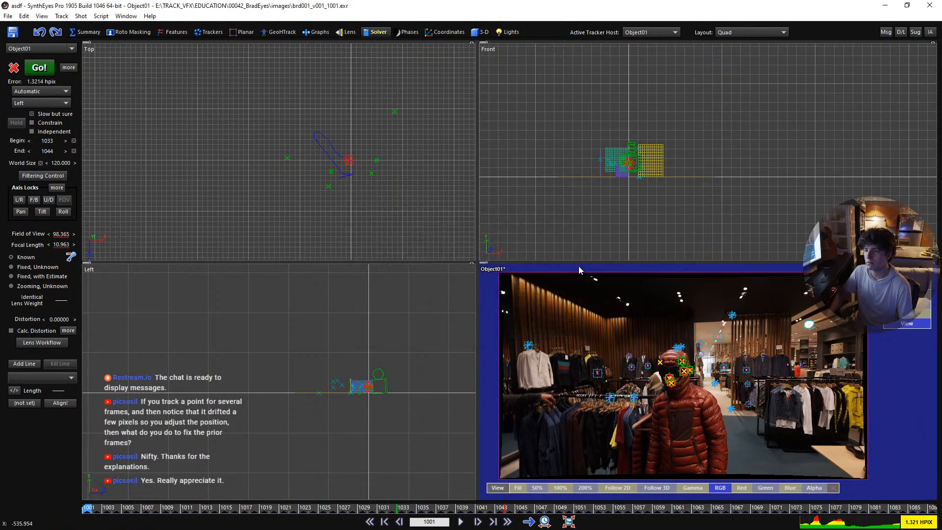
double_click(579, 270)
key(space)
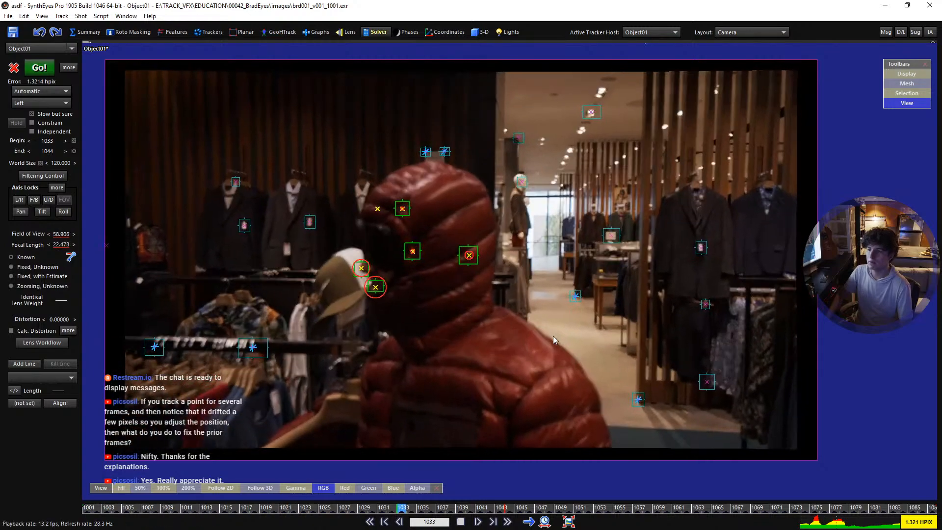